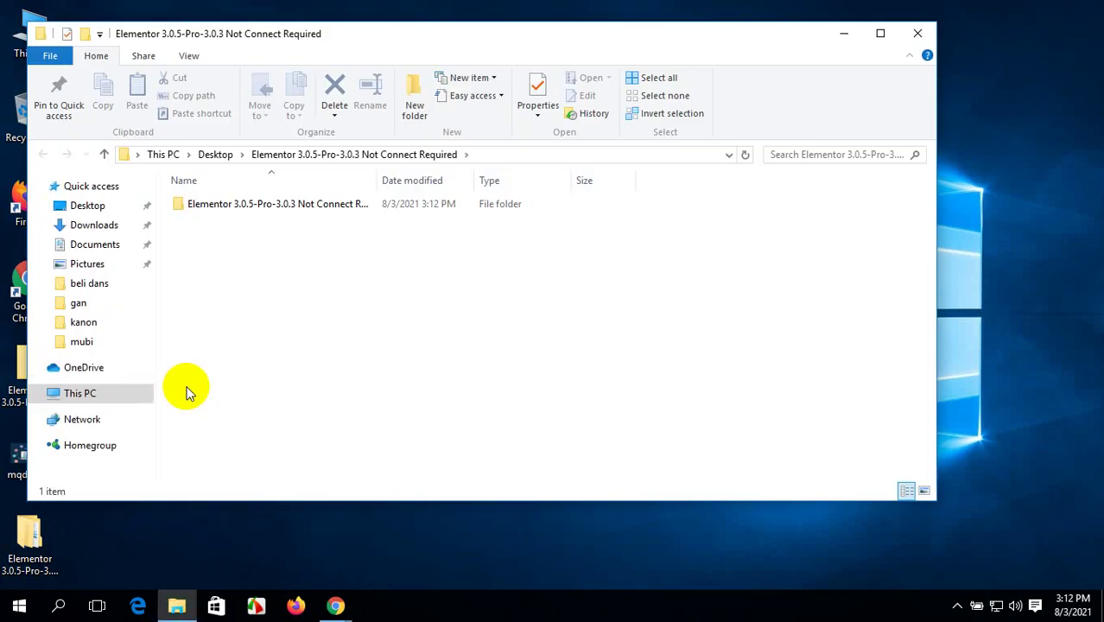
# - Inspect the extracted Elementor folder's elementor3.0.5 and elementor-pro3.0.3 zips, then close it and refresh the desktop
pyautogui.doubleClick(285, 207)
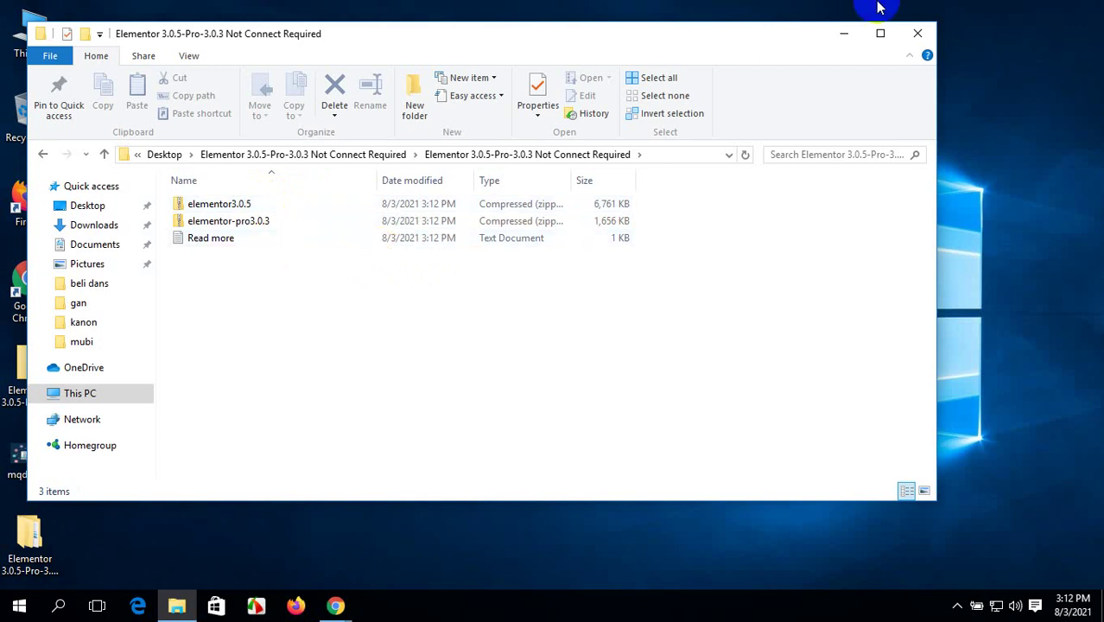
pyautogui.click(919, 37)
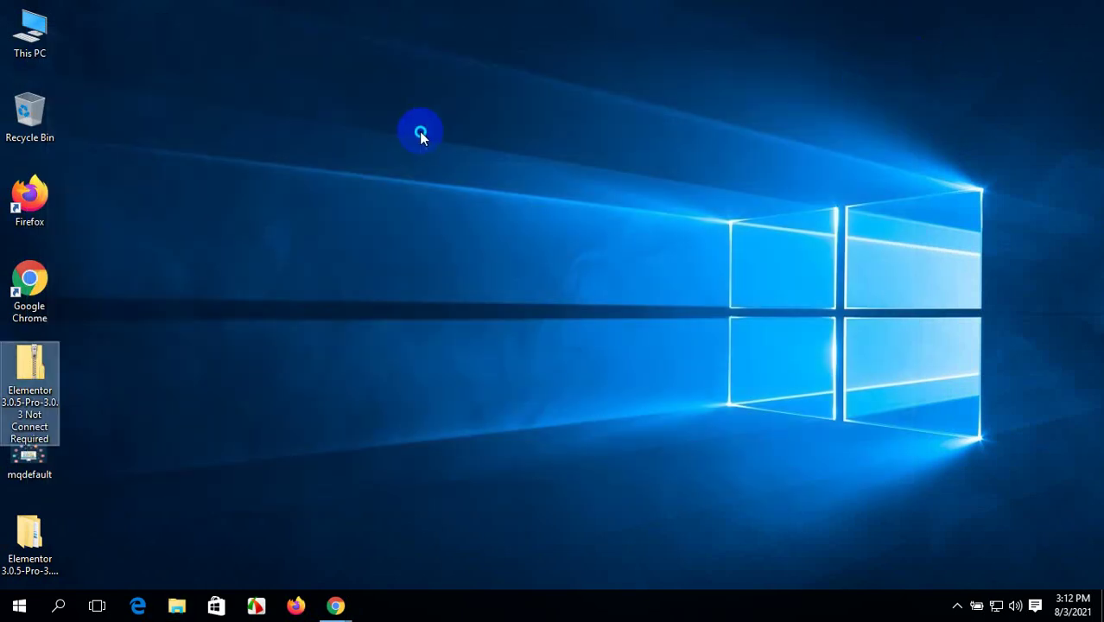
pyautogui.rightClick(420, 132)
pyautogui.click(474, 183)
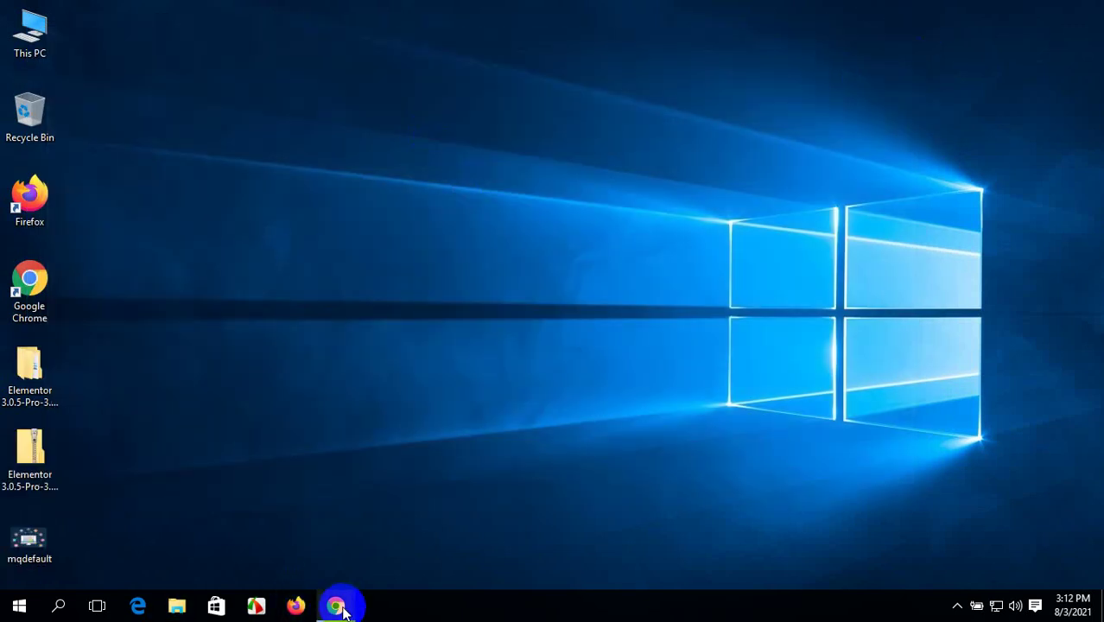
# - Bring Chrome forward and go from the live My Blog site to the admin posts list
pyautogui.moveTo(337, 603)
pyautogui.click(270, 538)
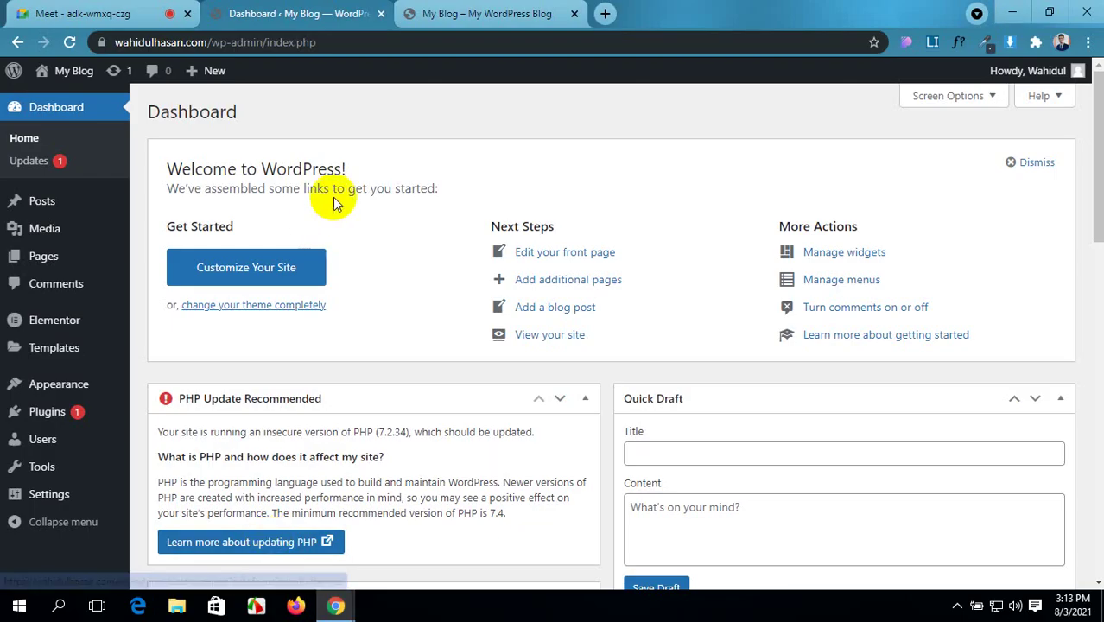
pyautogui.click(508, 12)
pyautogui.click(296, 6)
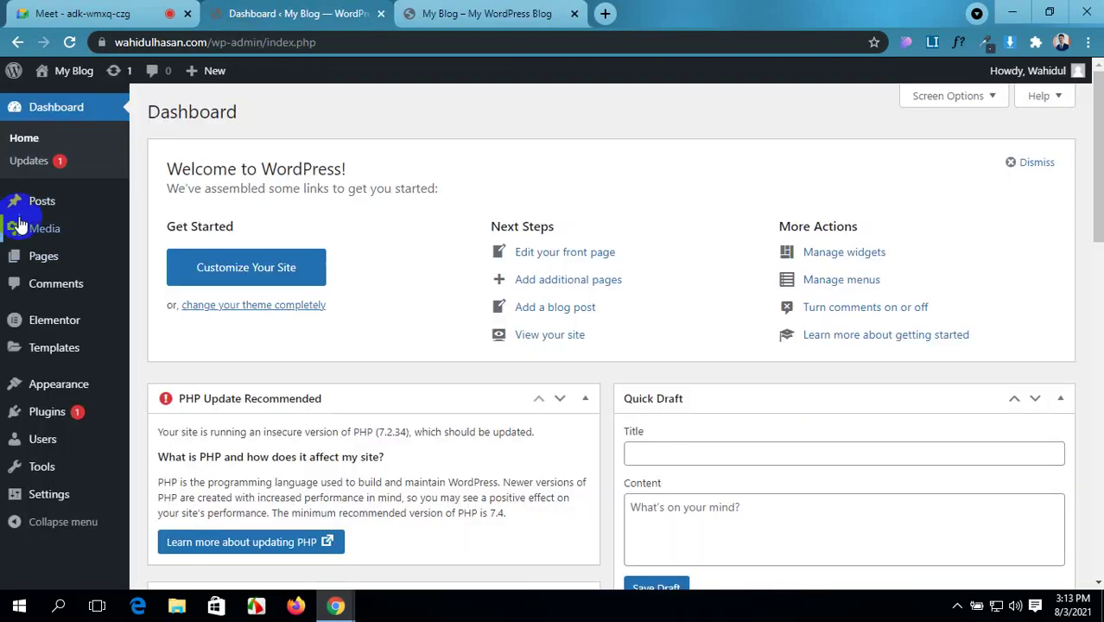
pyautogui.moveTo(20, 205)
pyautogui.click(169, 206)
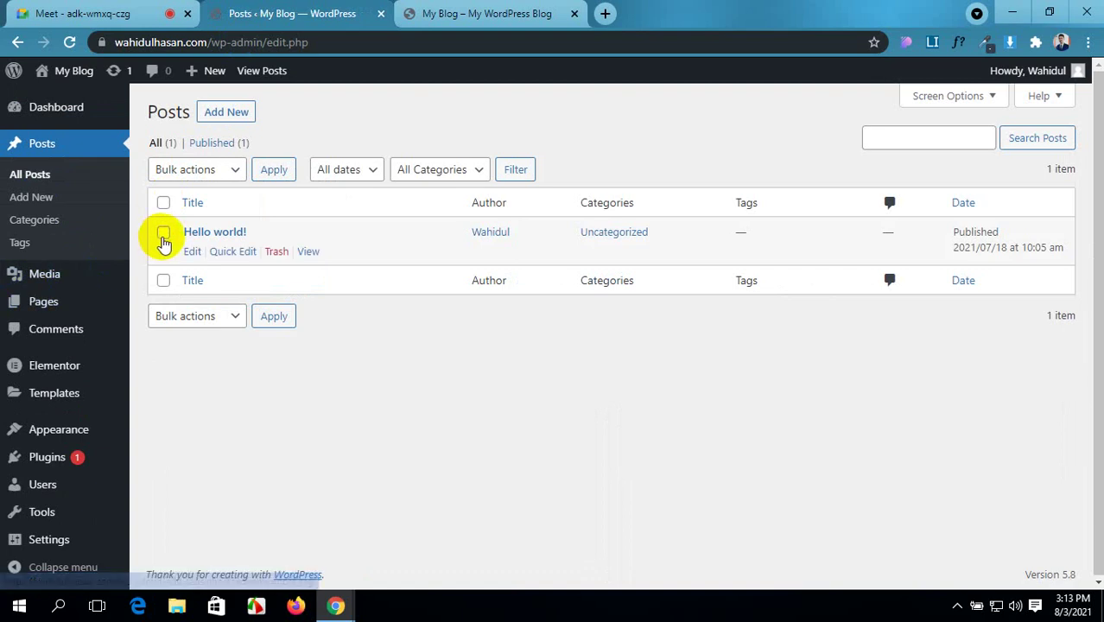
# - Open the Pages list in a new tab and launch About Us in Elementor
pyautogui.moveTo(32, 304)
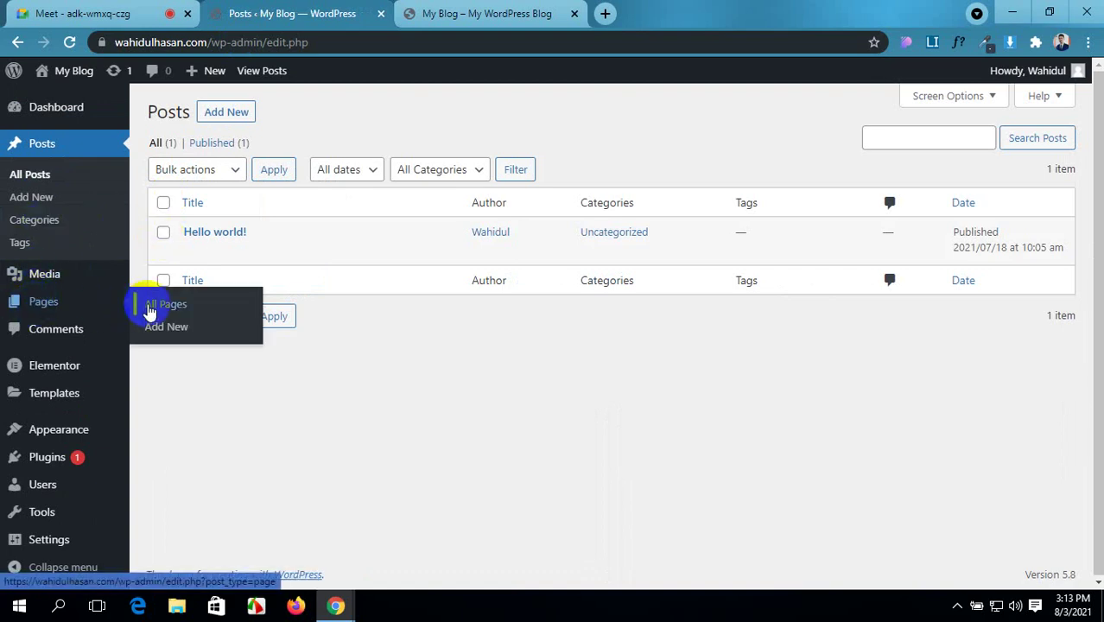
pyautogui.middleClick(149, 309)
pyautogui.click(67, 108)
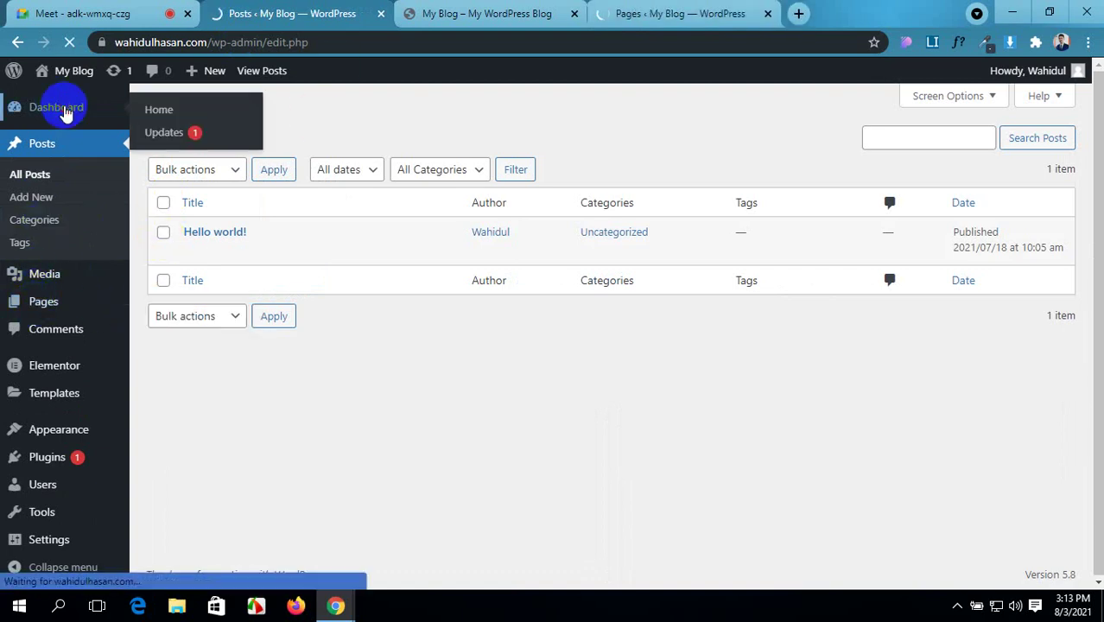
pyautogui.moveTo(652, 7); pyautogui.dragTo(480, 11)
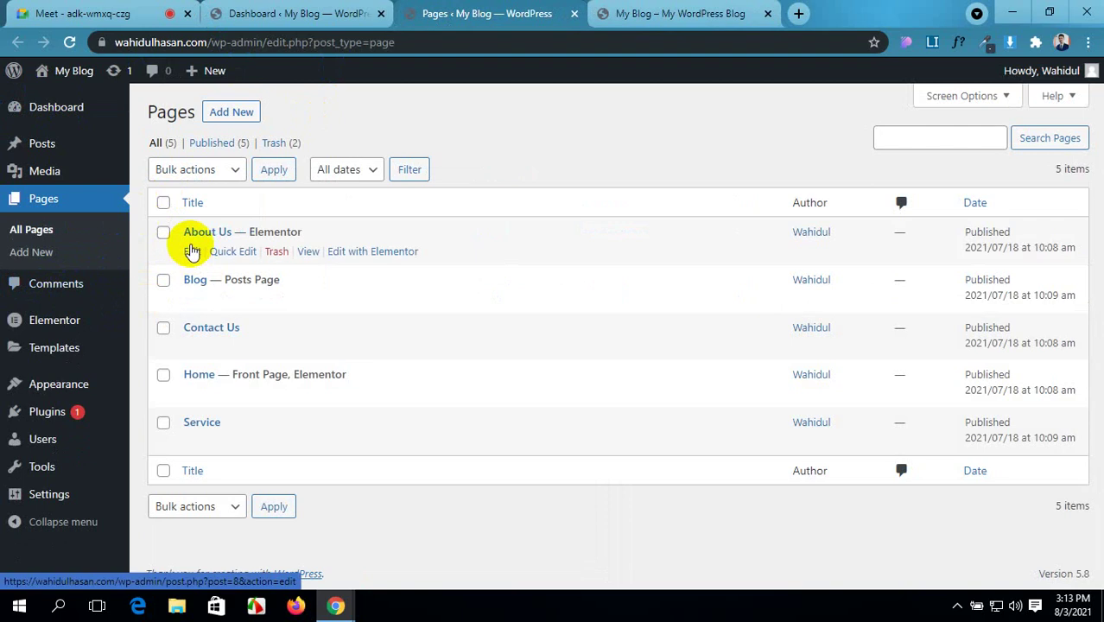
pyautogui.click(192, 251)
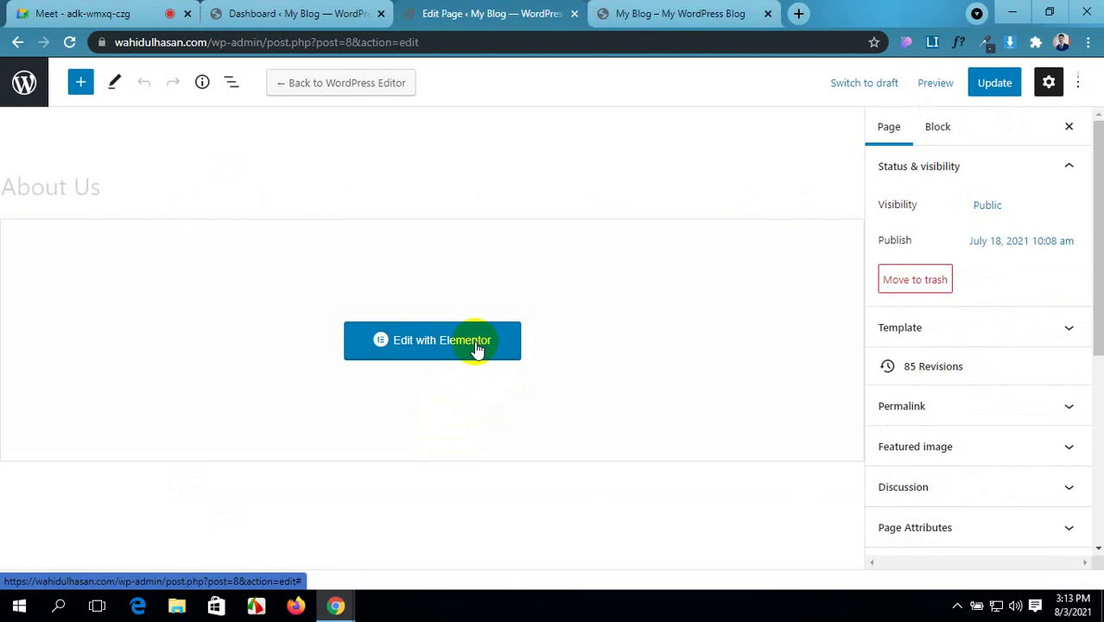
pyautogui.click(477, 345)
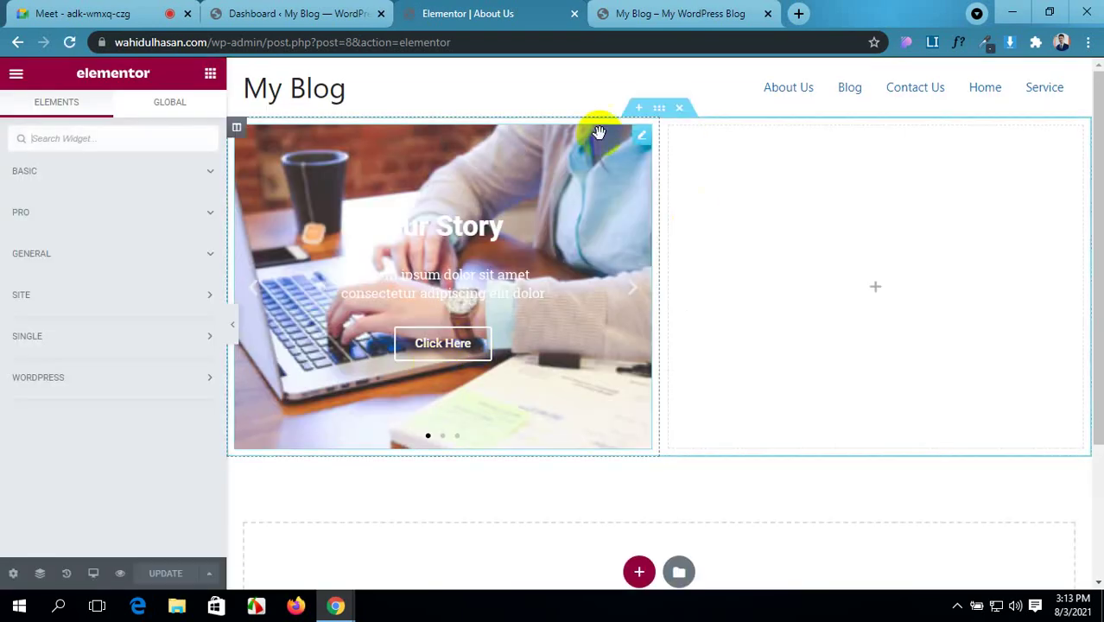
# - Delete the old slider section and browse the Basic and Pro widget categories
pyautogui.click(680, 108)
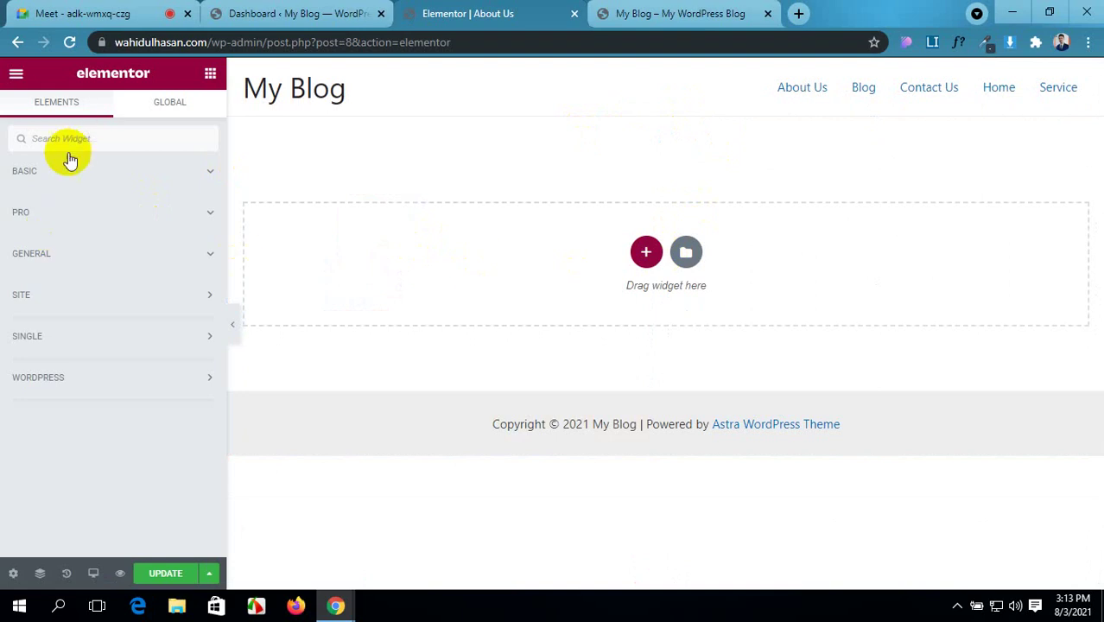
pyautogui.click(200, 177)
pyautogui.scroll(-1, 117, 273)
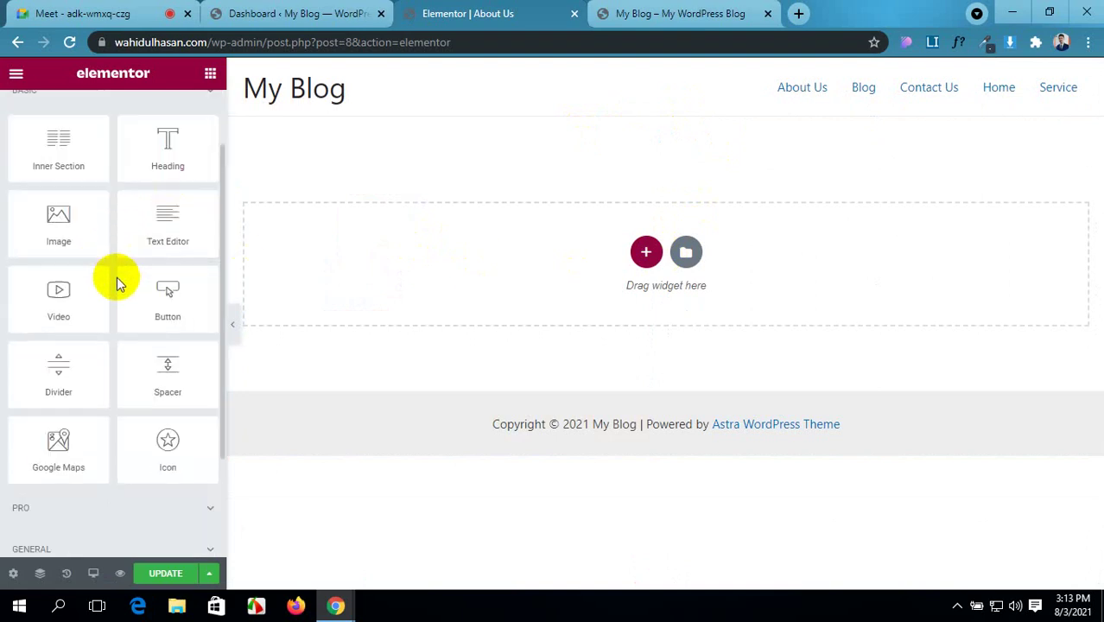
pyautogui.scroll(-1, 111, 394)
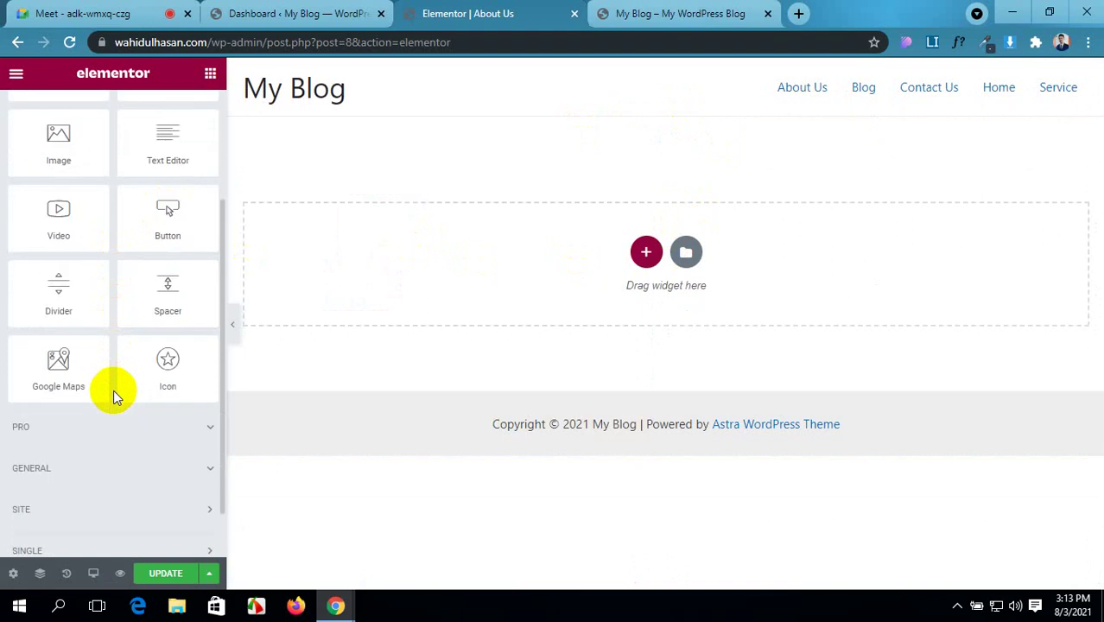
pyautogui.click(154, 425)
pyautogui.scroll(-1, 156, 406)
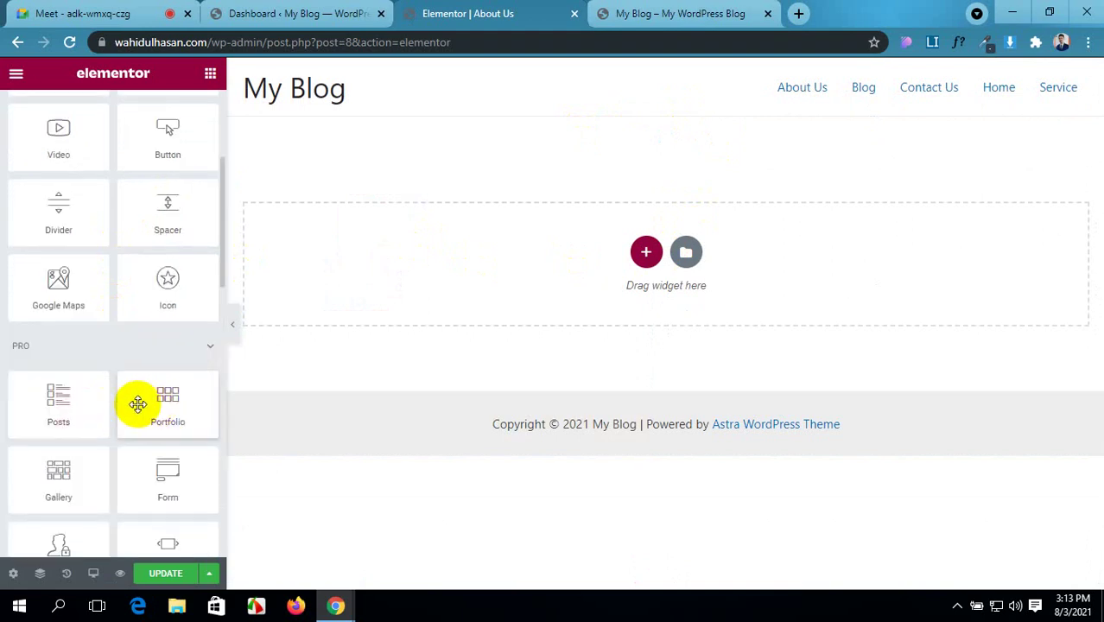
pyautogui.scroll(-1, 136, 401)
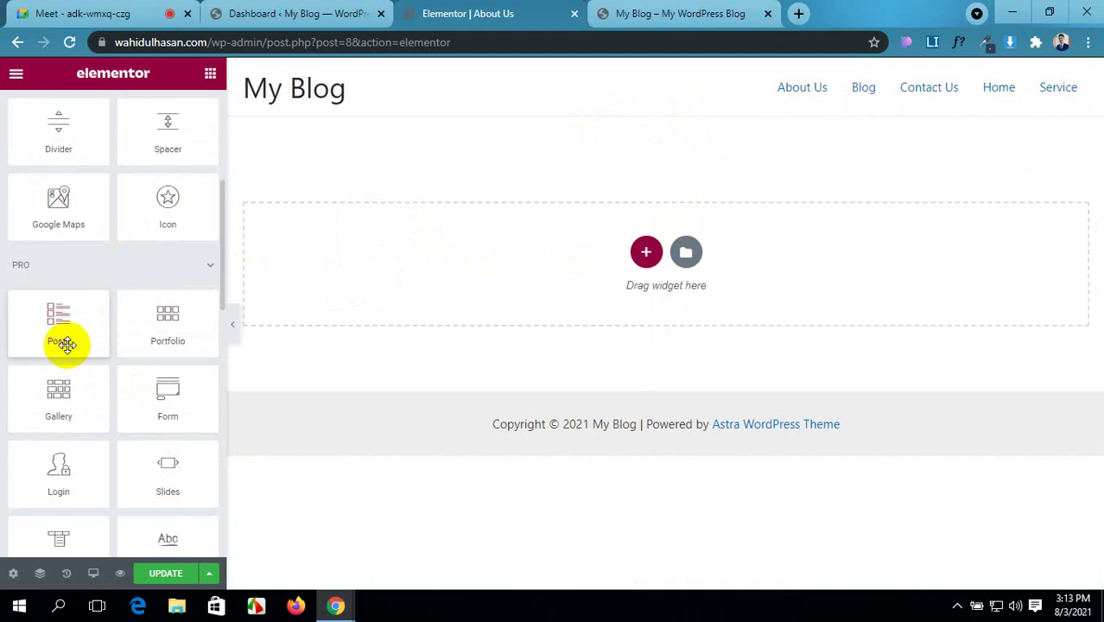
pyautogui.scroll(3, 95, 238)
pyautogui.scroll(-3, 95, 238)
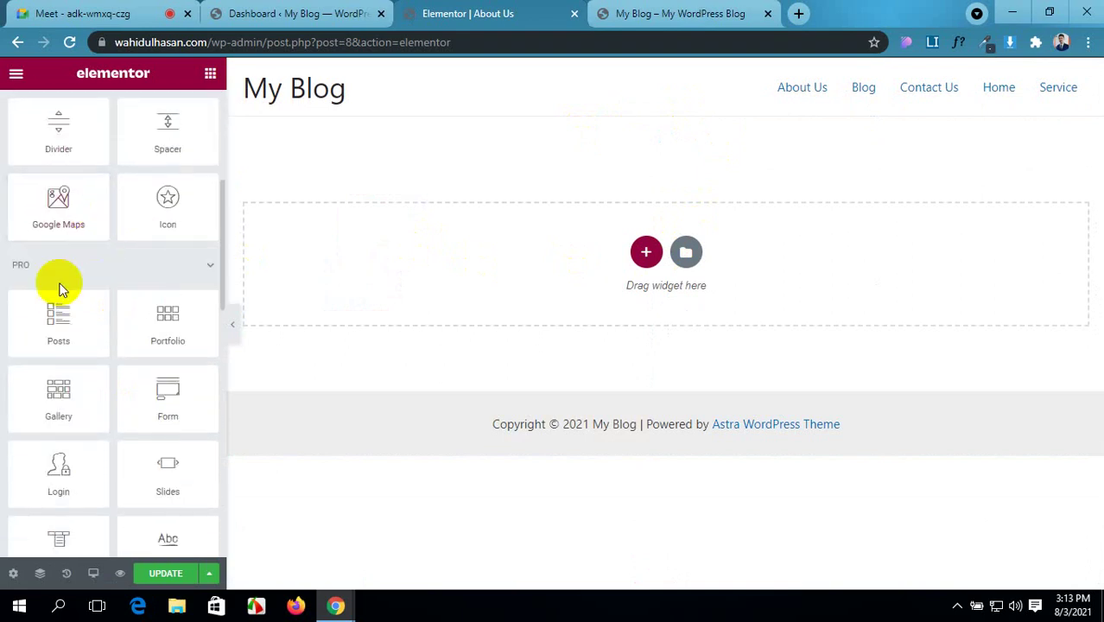
# - Add a new single-column section and return to the Pro widgets list
pyautogui.click(646, 251)
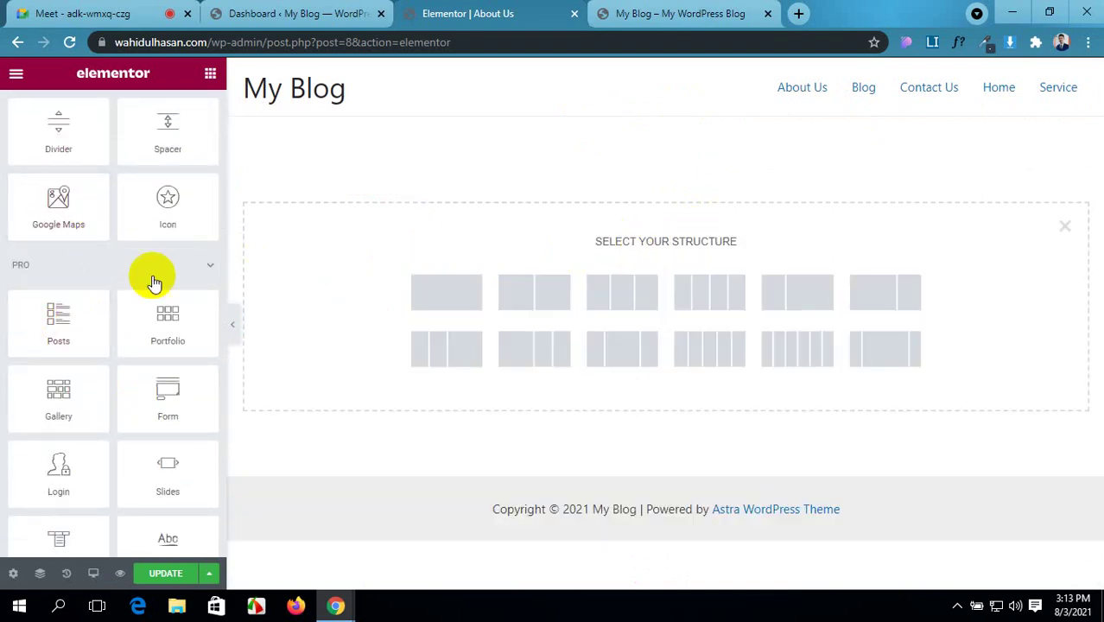
pyautogui.click(346, 13)
pyautogui.click(34, 202)
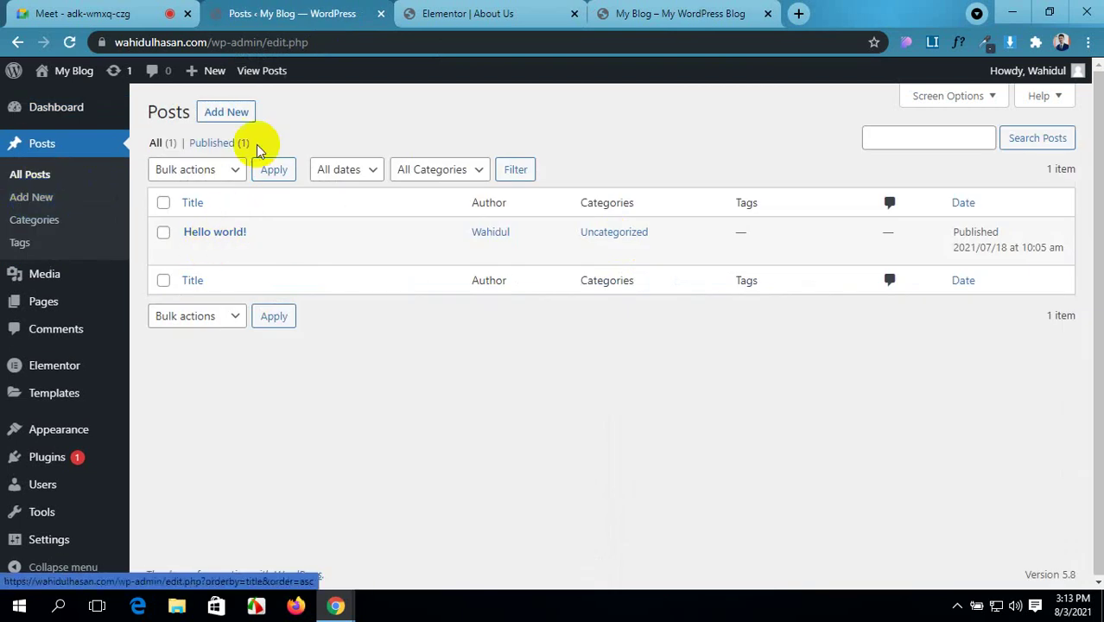
pyautogui.click(445, 13)
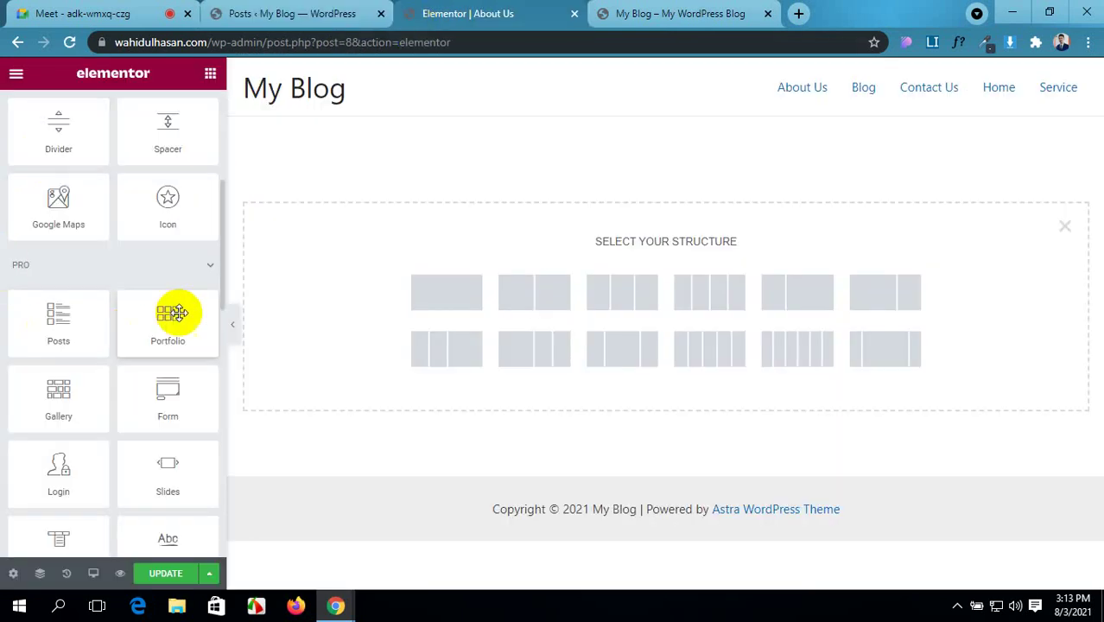
pyautogui.click(460, 303)
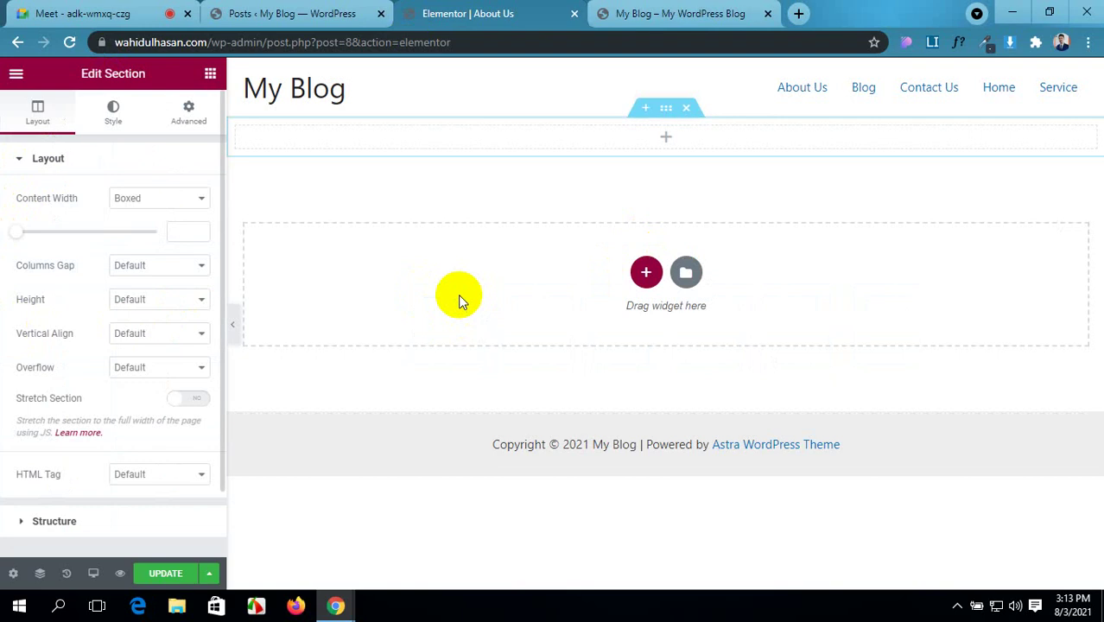
pyautogui.click(211, 75)
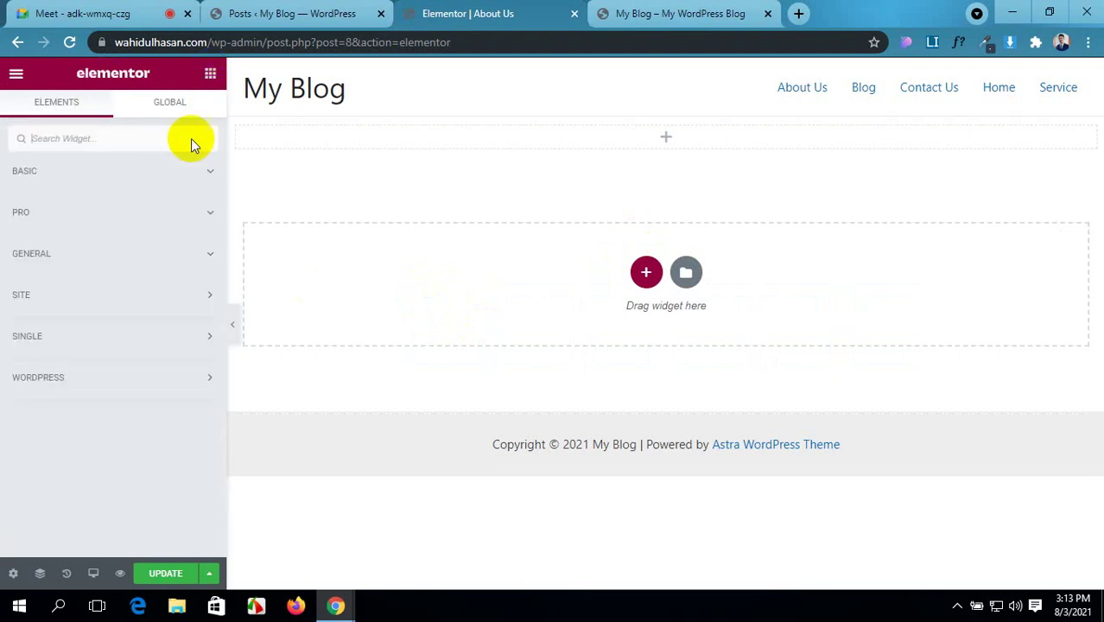
pyautogui.click(113, 217)
# - Drop a Portfolio widget into the section and set its query Source to Pages
pyautogui.moveTo(162, 284); pyautogui.dragTo(655, 133)
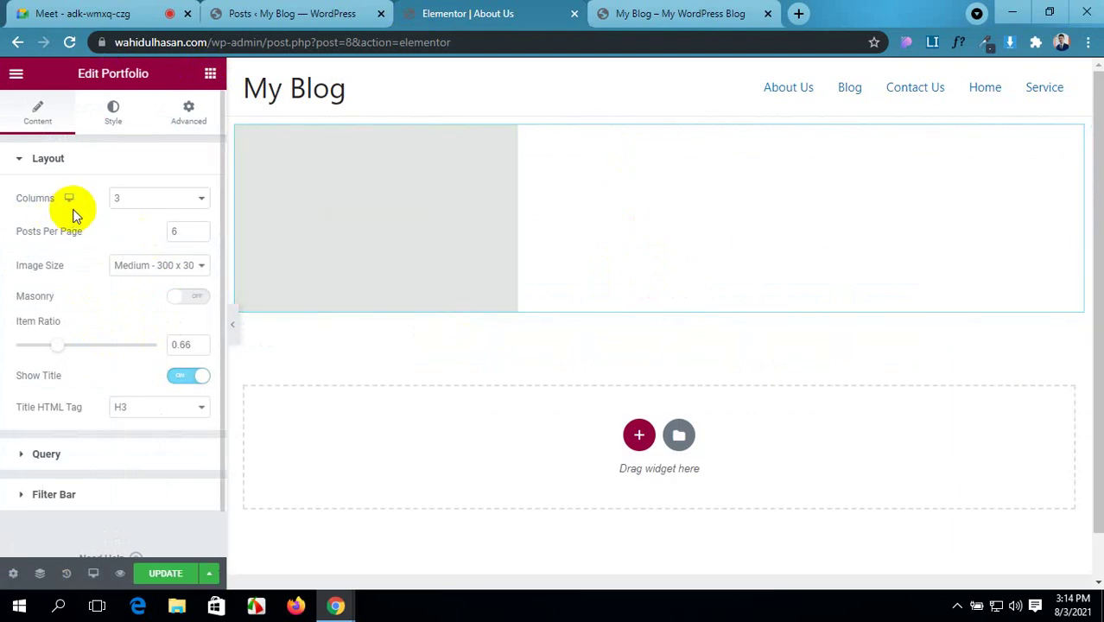
pyautogui.click(94, 453)
pyautogui.click(148, 240)
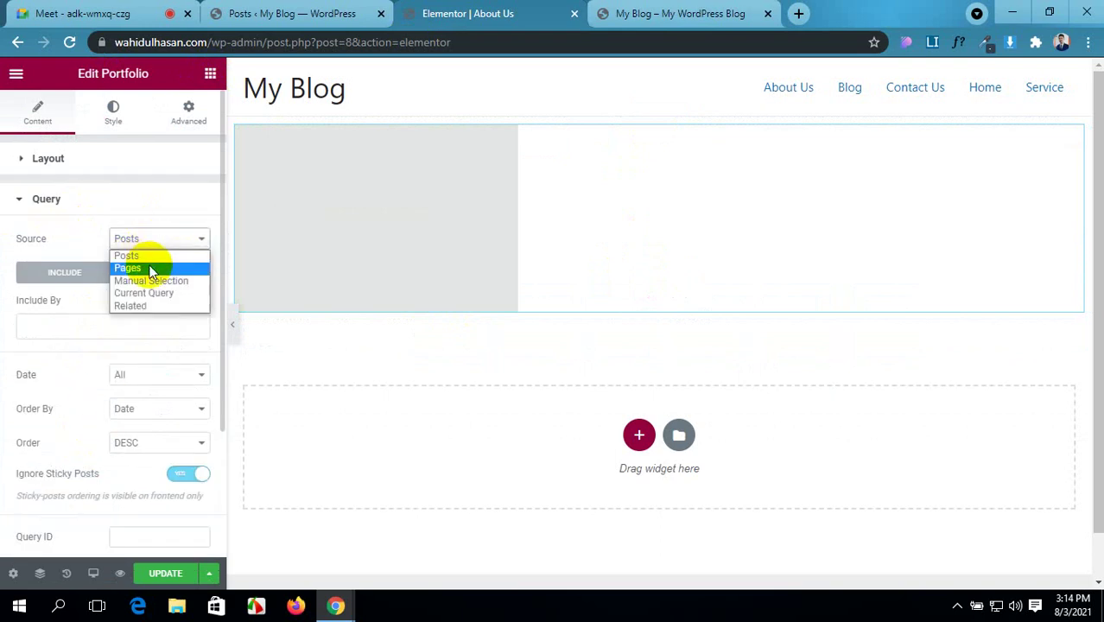
pyautogui.click(128, 268)
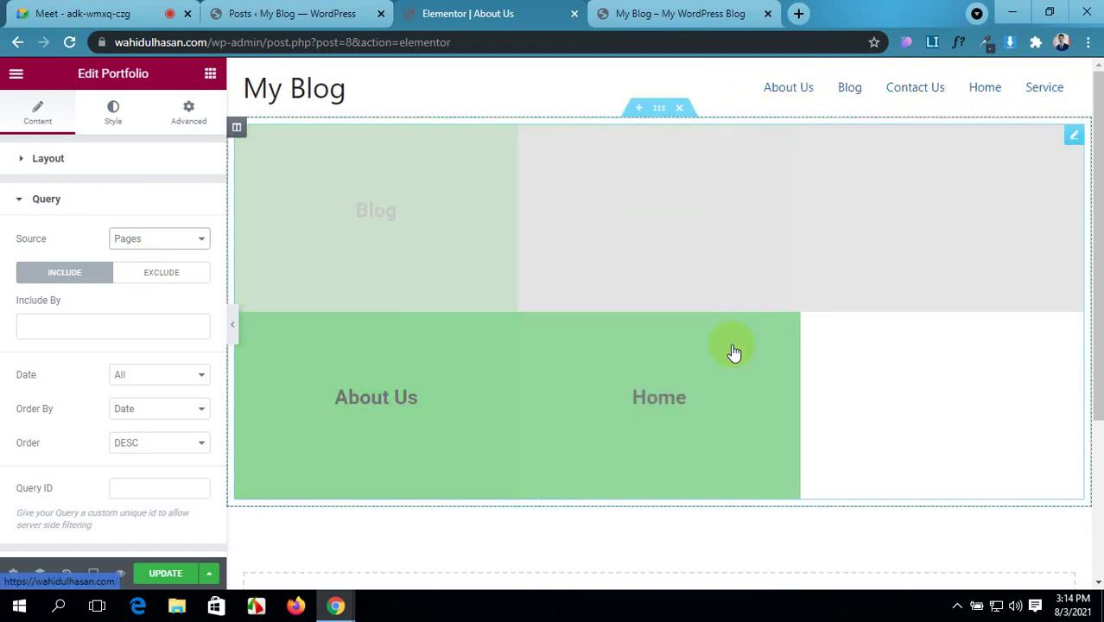
pyautogui.click(331, 6)
pyautogui.moveTo(31, 301)
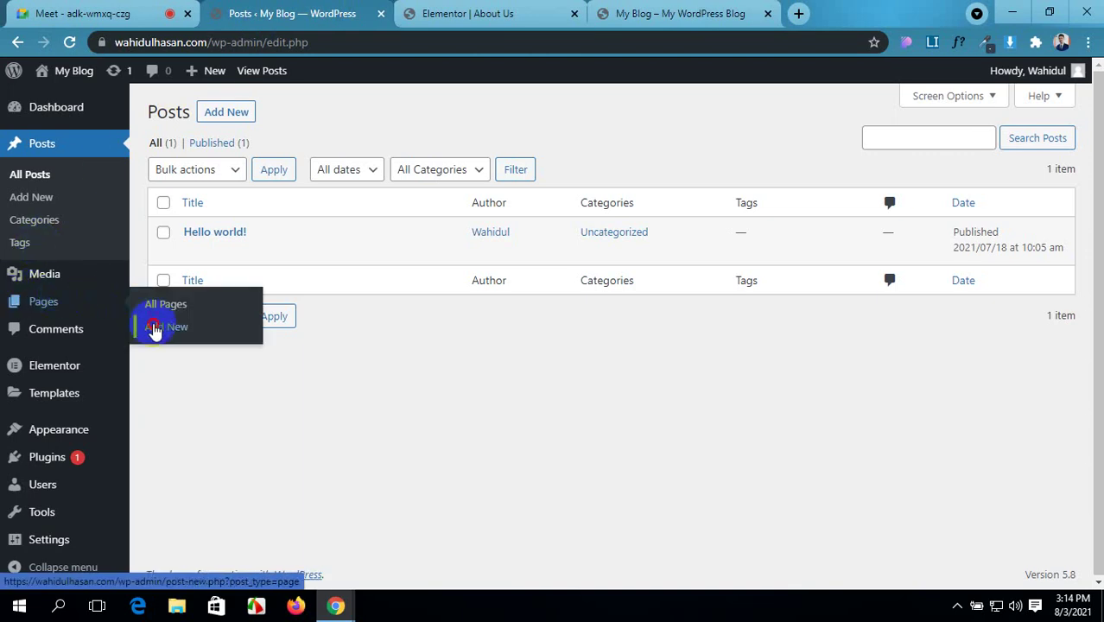
# - Create a new page titled 'Our Team' with the laptop photo as featured image
pyautogui.click(154, 329)
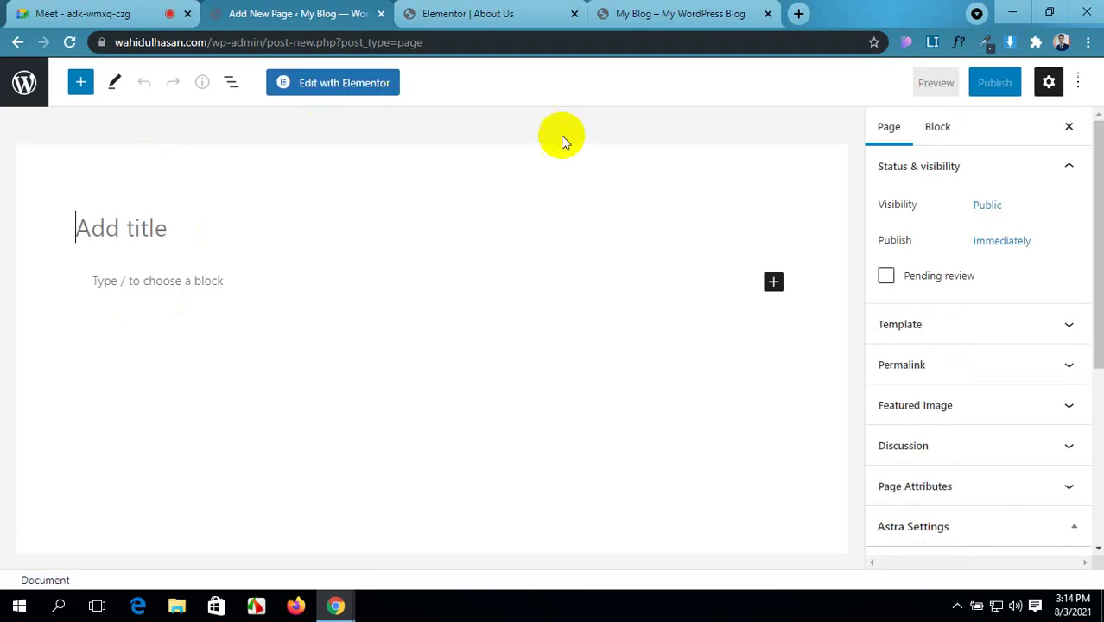
pyautogui.write('Our Team')
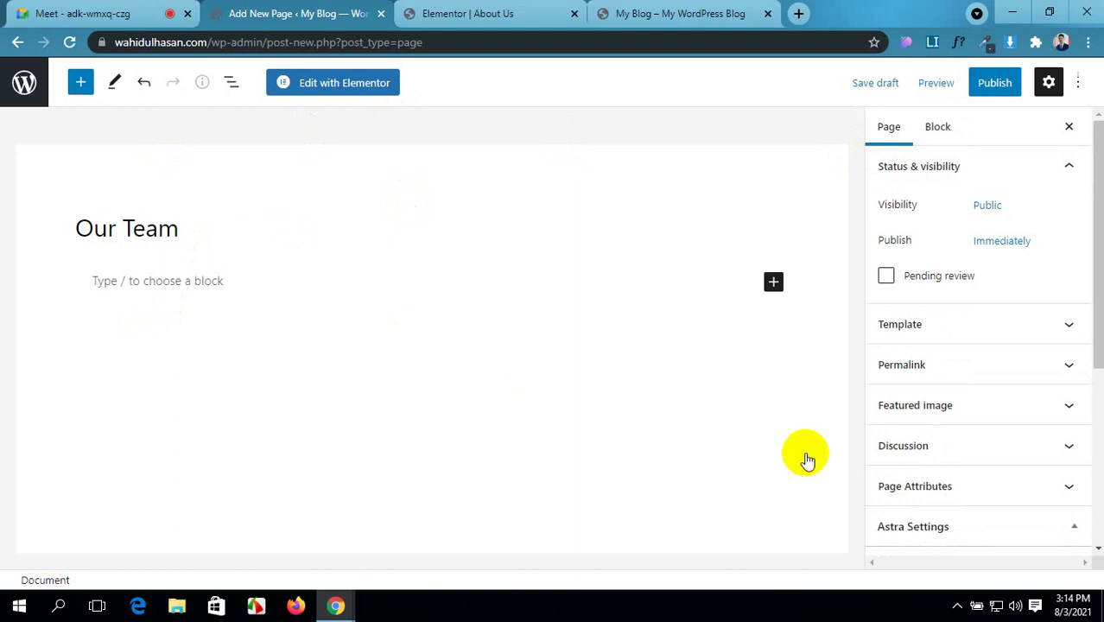
pyautogui.click(995, 407)
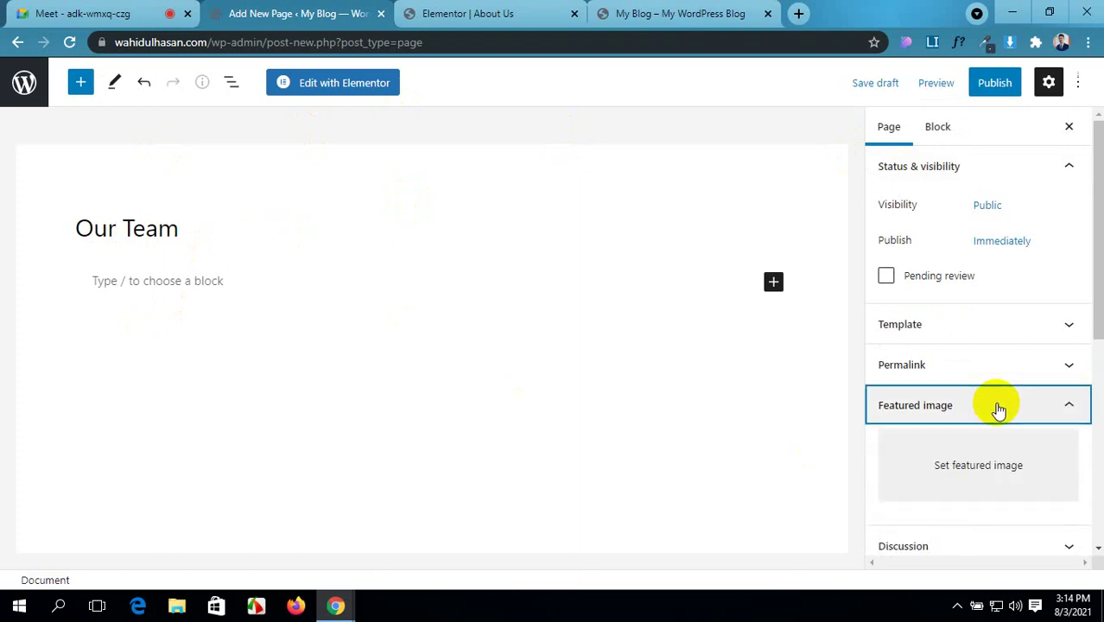
pyautogui.click(985, 464)
pyautogui.scroll(-2, 164, 397)
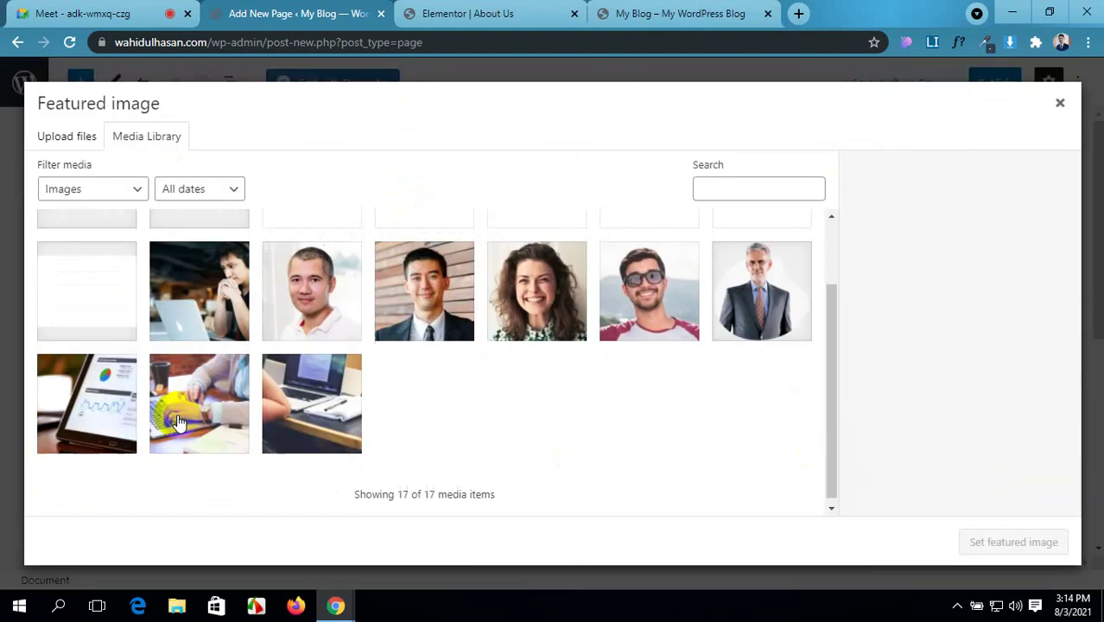
pyautogui.click(300, 420)
pyautogui.click(1012, 541)
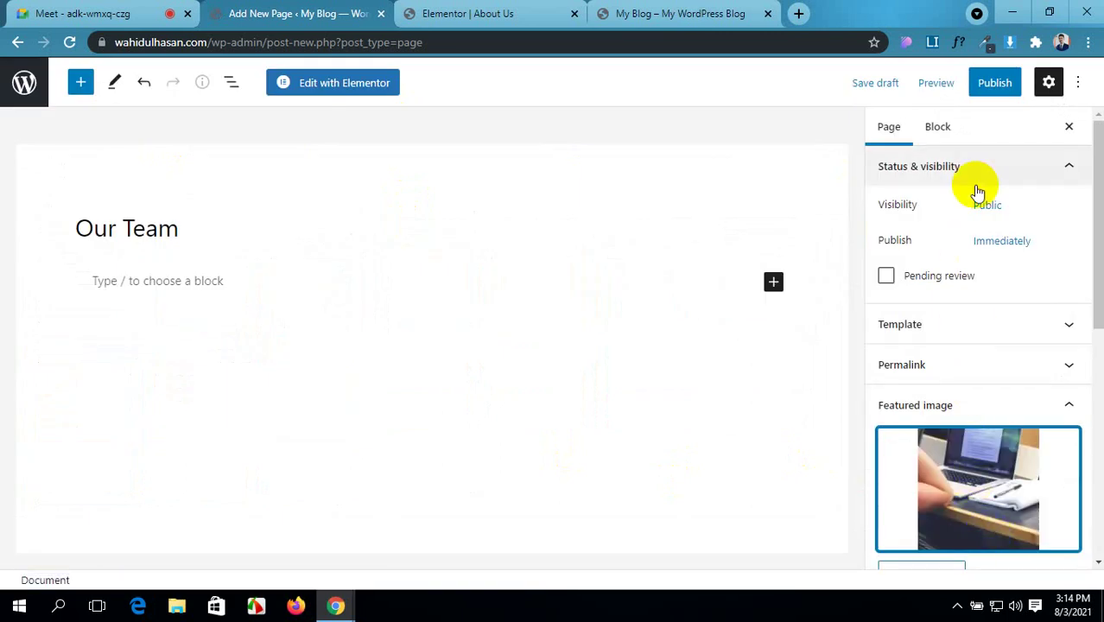
# - Publish the Our Team page and return to the list of all pages
pyautogui.click(998, 82)
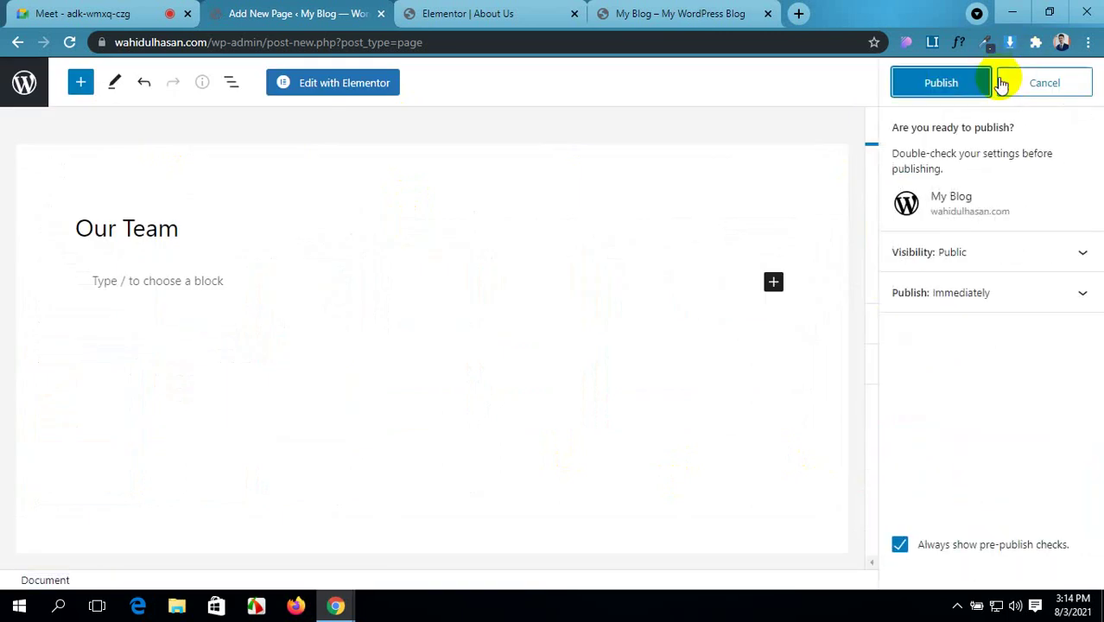
pyautogui.click(950, 83)
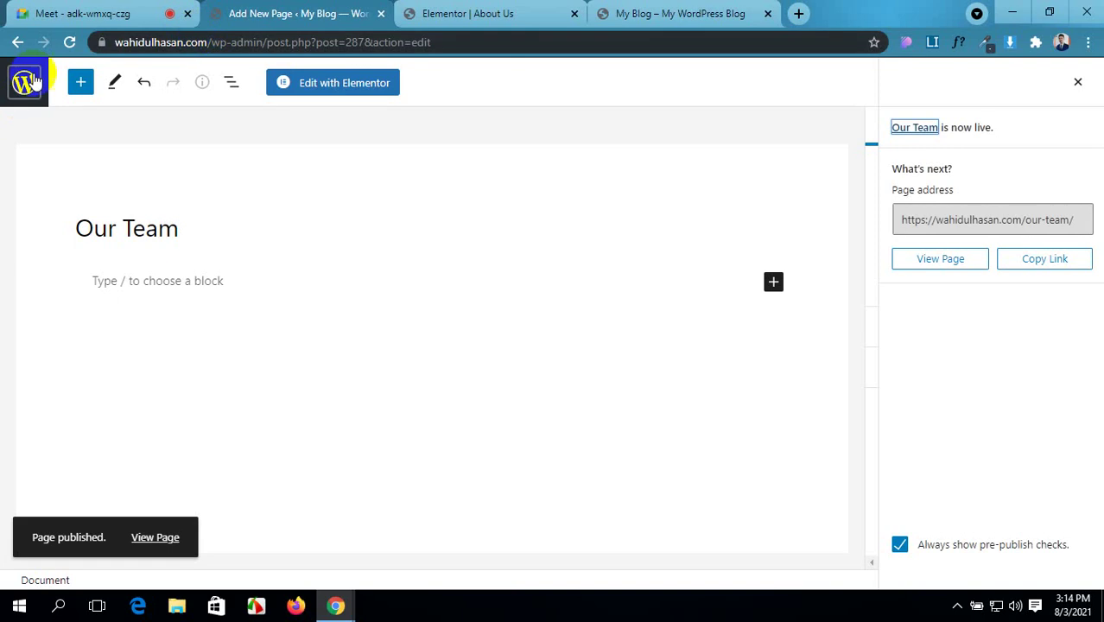
pyautogui.click(18, 42)
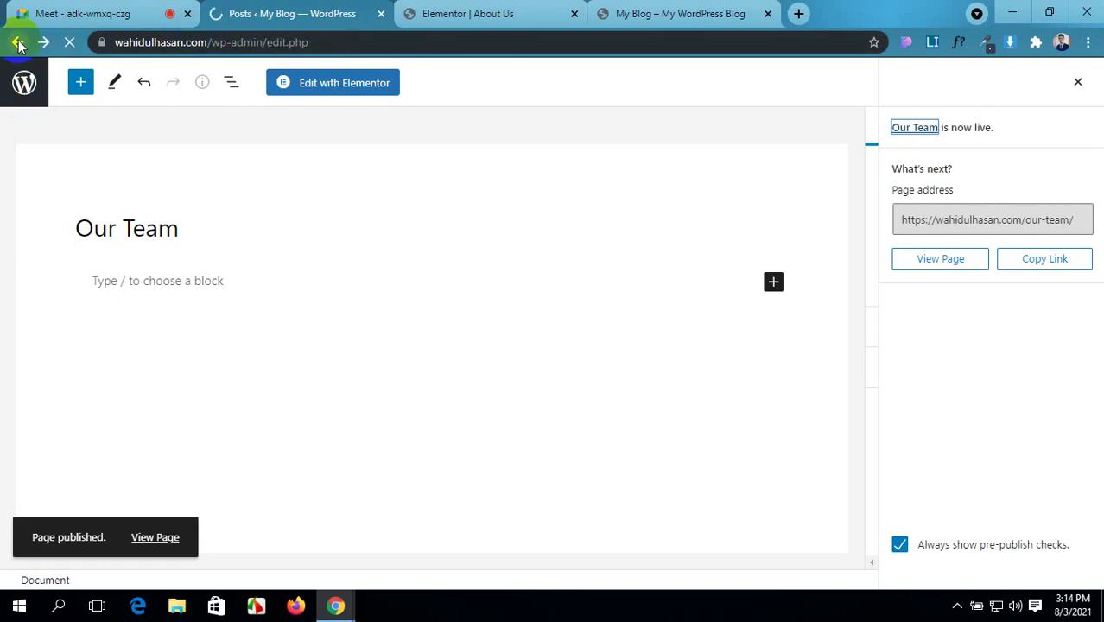
pyautogui.click(19, 179)
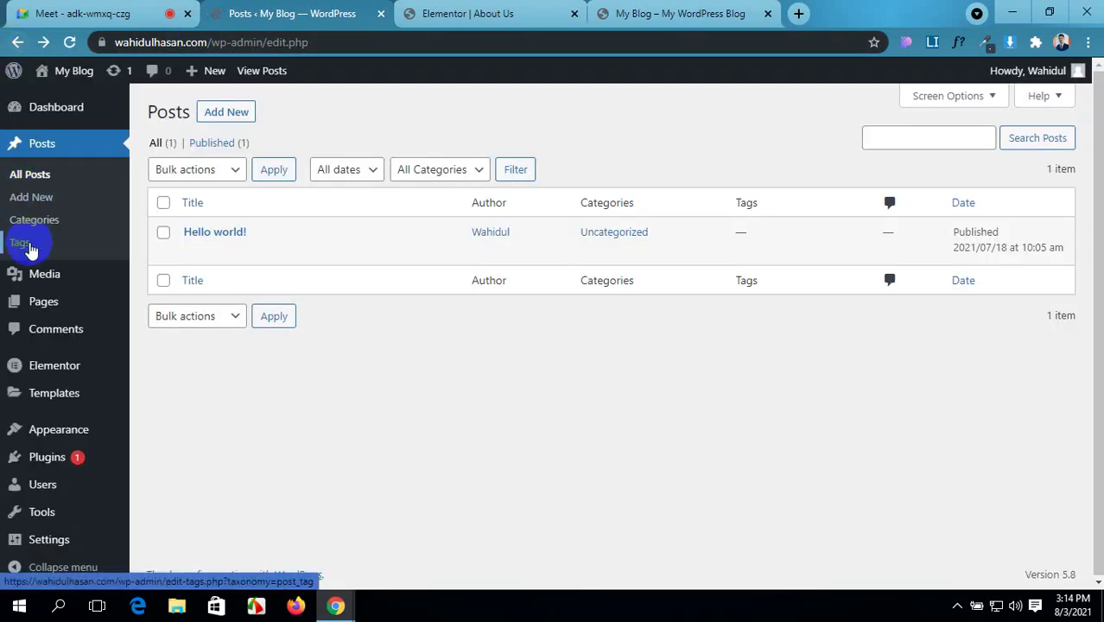
# - Open editors for About Us, Blog, Contact Us, Home, Our Team and Service in separate tabs
pyautogui.moveTo(54, 310)
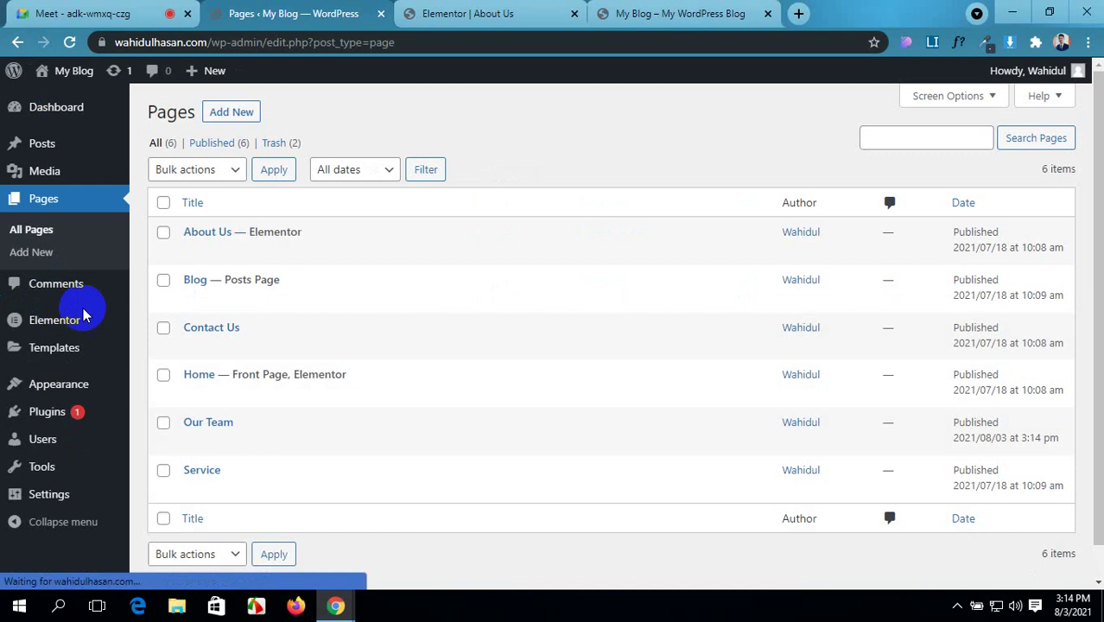
pyautogui.moveTo(207, 234)
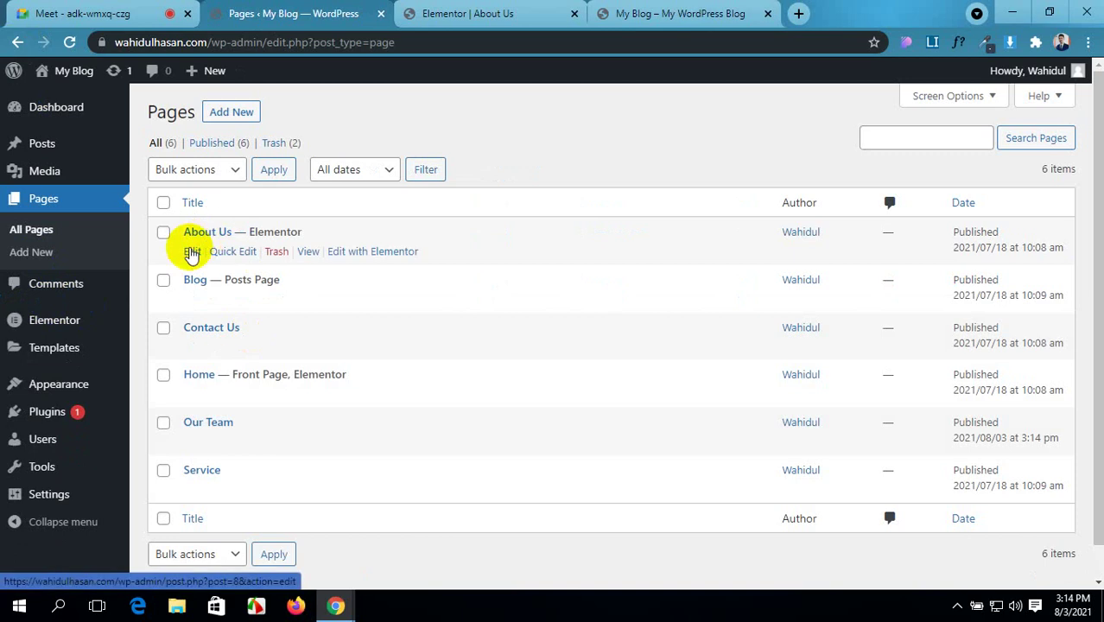
pyautogui.keyDown('ctrl'); pyautogui.click(191, 252); pyautogui.keyUp('ctrl')
pyautogui.keyDown('ctrl'); pyautogui.click(192, 299); pyautogui.keyUp('ctrl')
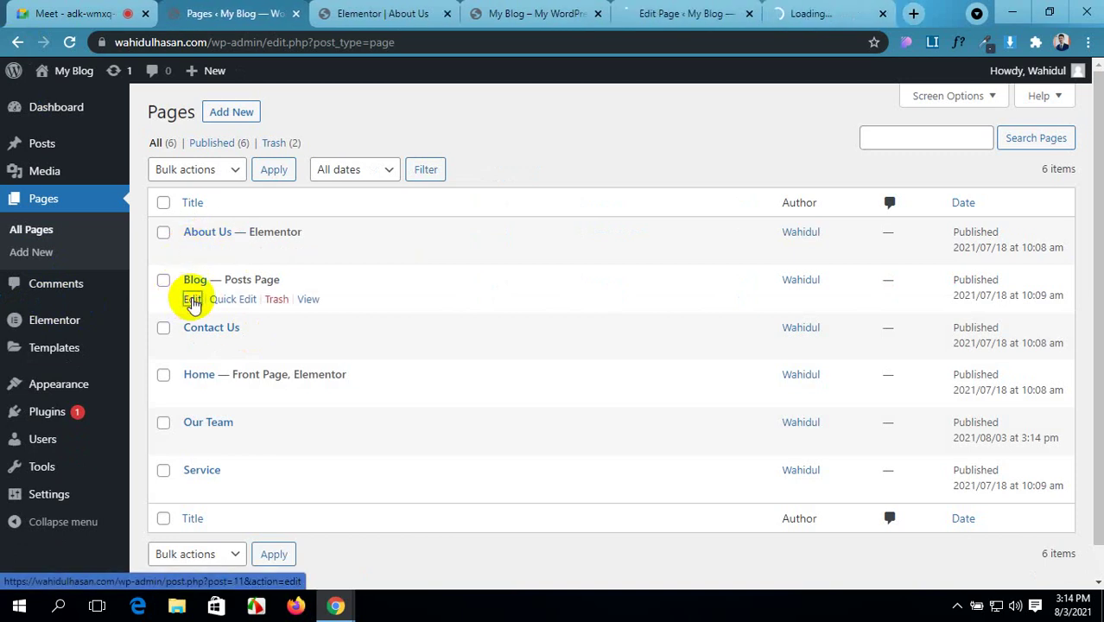
pyautogui.keyDown('ctrl'); pyautogui.click(192, 346); pyautogui.keyUp('ctrl')
pyautogui.keyDown('ctrl'); pyautogui.click(192, 394); pyautogui.keyUp('ctrl')
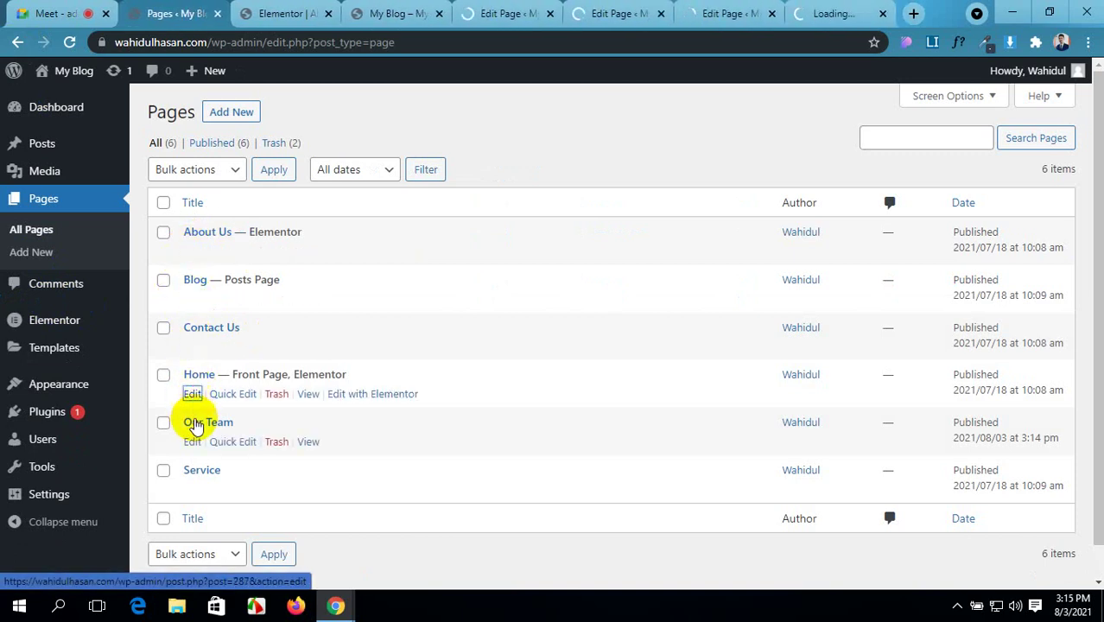
pyautogui.keyDown('ctrl'); pyautogui.click(192, 442); pyautogui.keyUp('ctrl')
pyautogui.keyDown('ctrl'); pyautogui.click(192, 489); pyautogui.keyUp('ctrl')
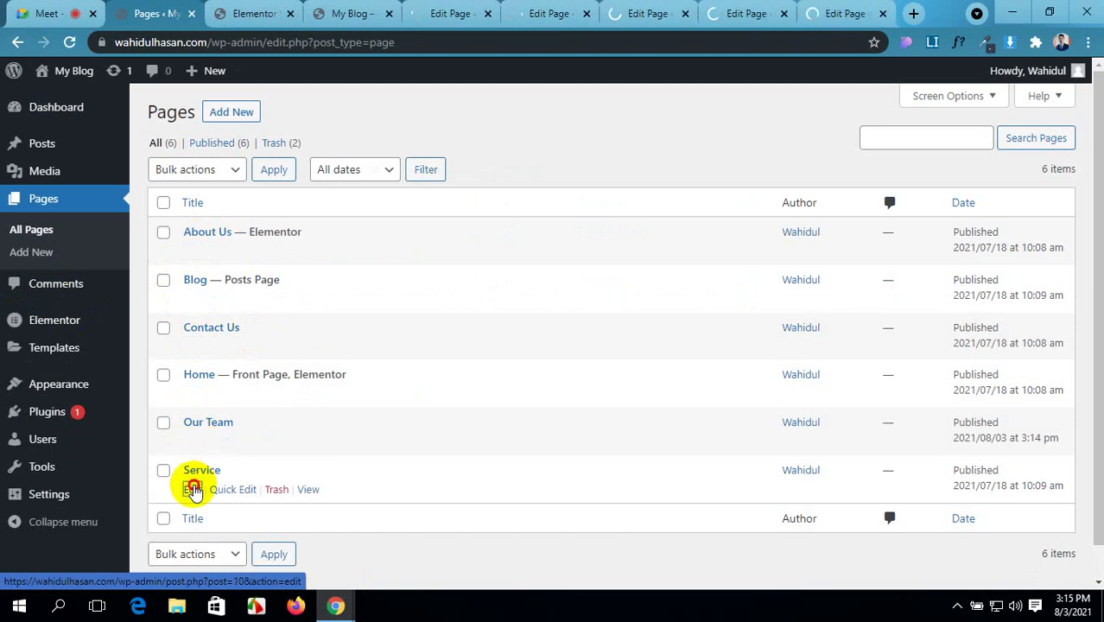
pyautogui.click(239, 13)
pyautogui.click(318, 13)
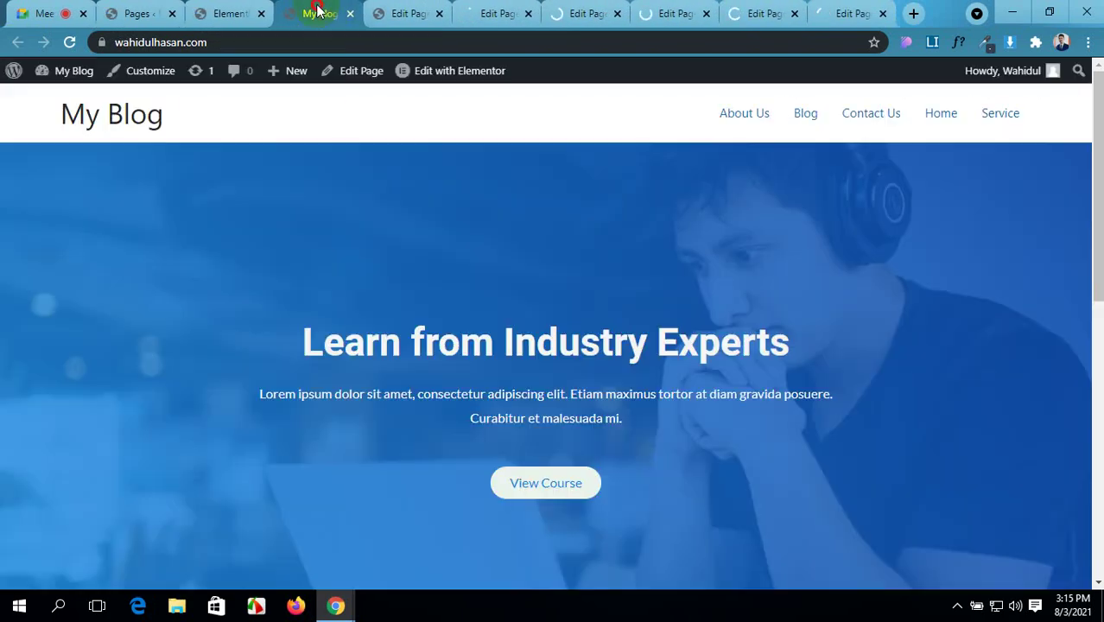
pyautogui.click(384, 10)
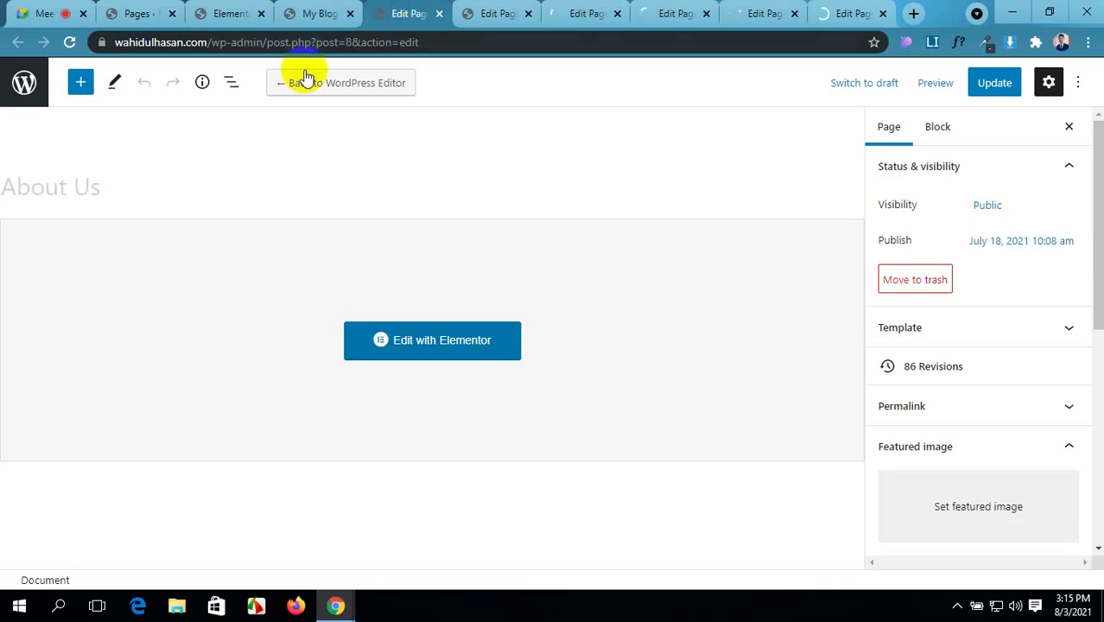
# - Give About Us the hands-on-laptop featured photo and update the page
pyautogui.scroll(-3, 1017, 381)
pyautogui.click(1011, 264)
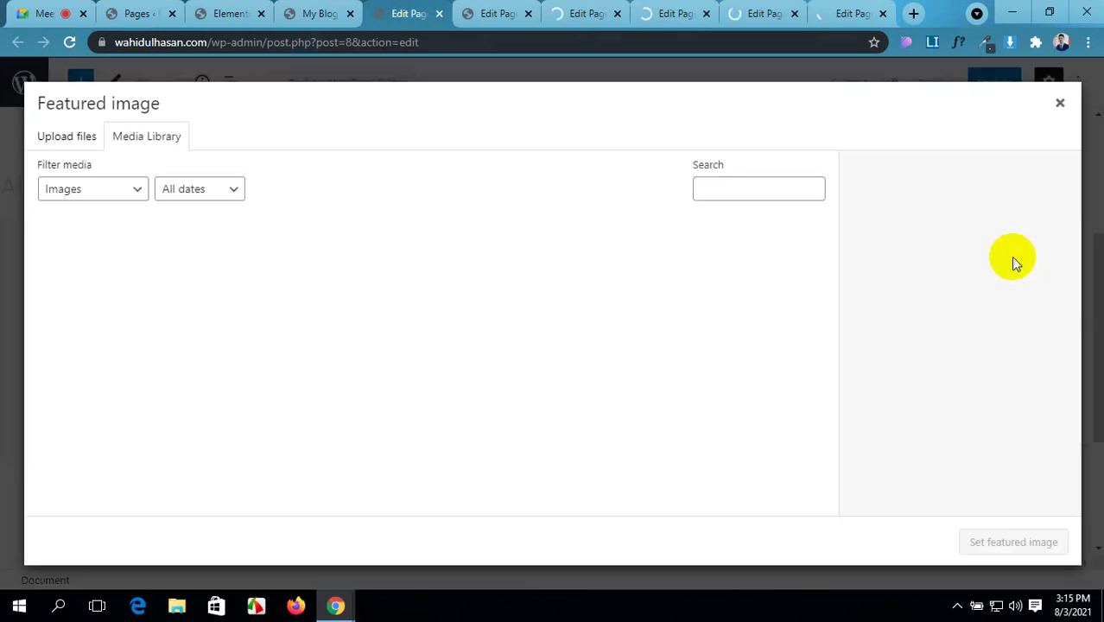
pyautogui.click(216, 473)
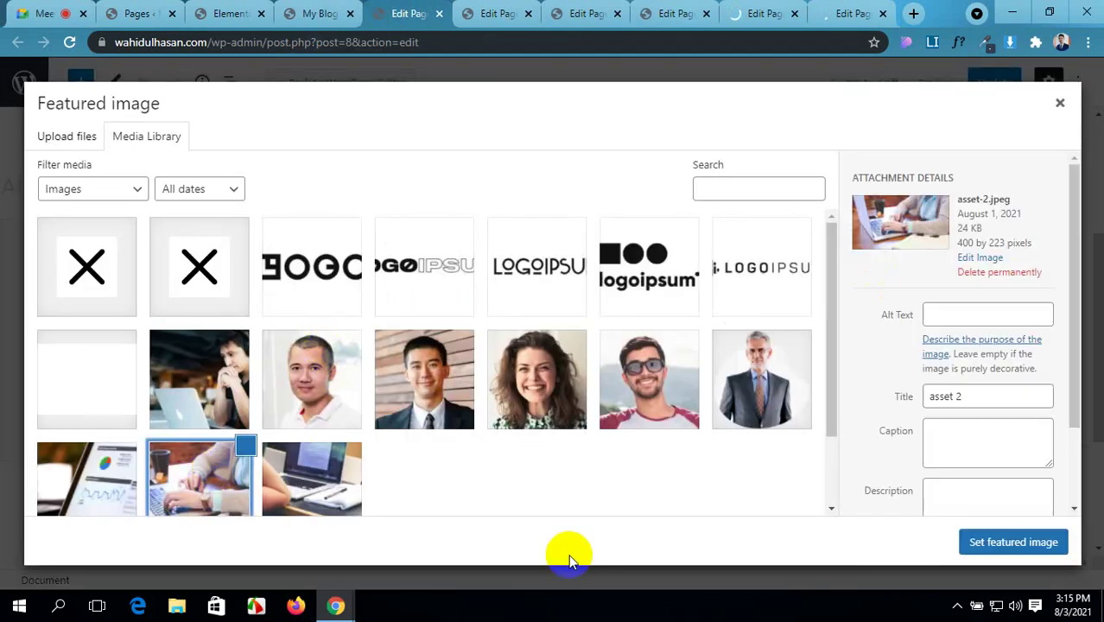
pyautogui.click(1036, 543)
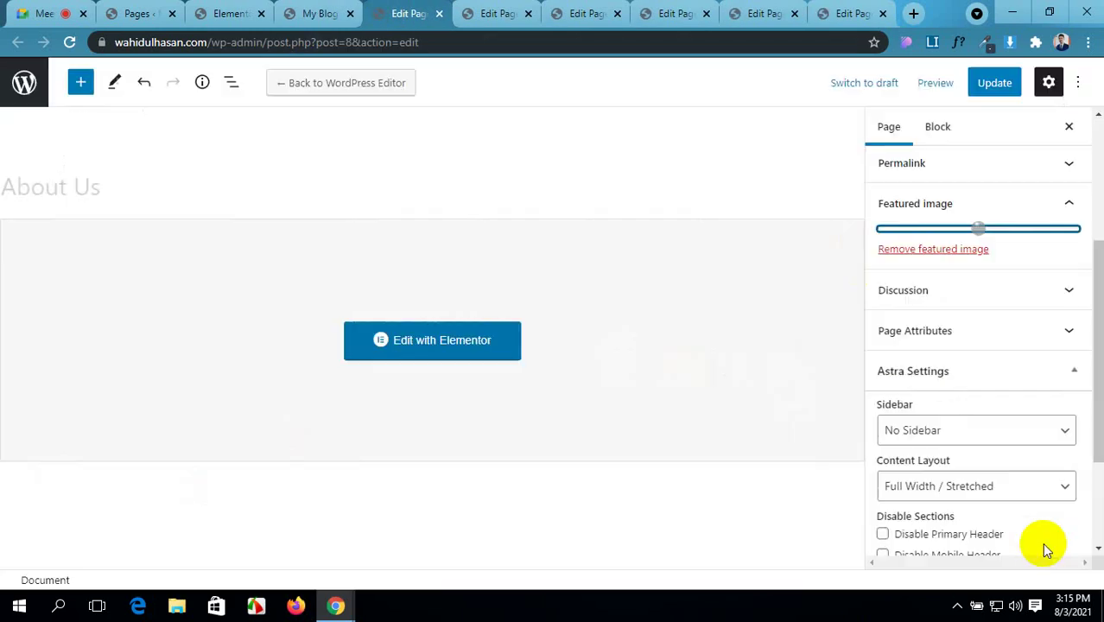
pyautogui.click(1009, 92)
# - Give Blog the tablet-with-charts featured photo and update the page
pyautogui.click(498, 13)
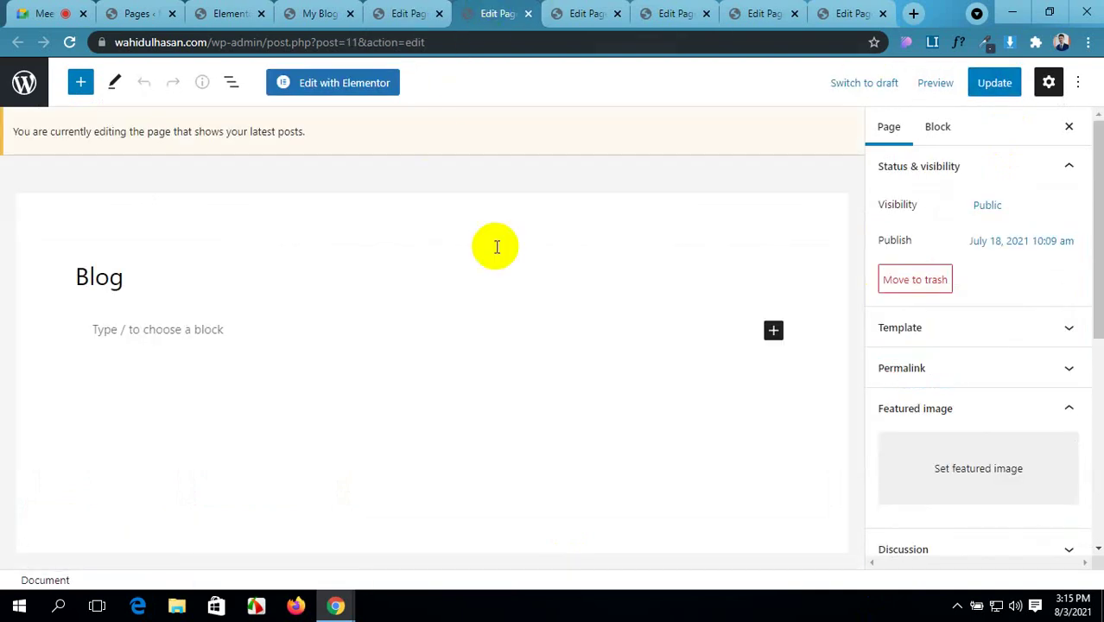
pyautogui.click(986, 462)
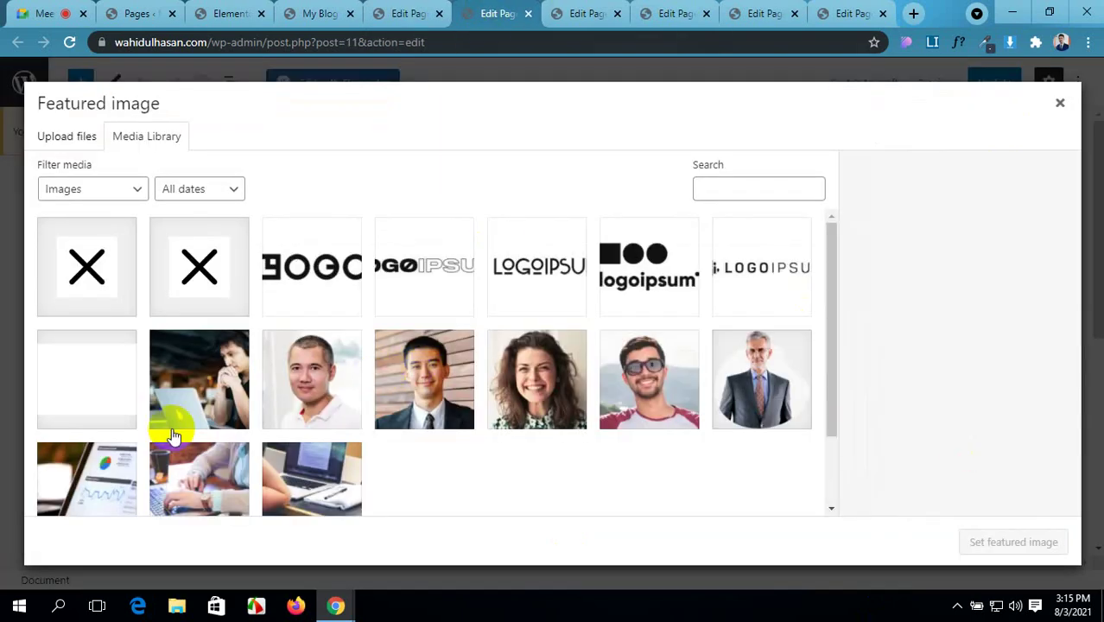
pyautogui.click(103, 495)
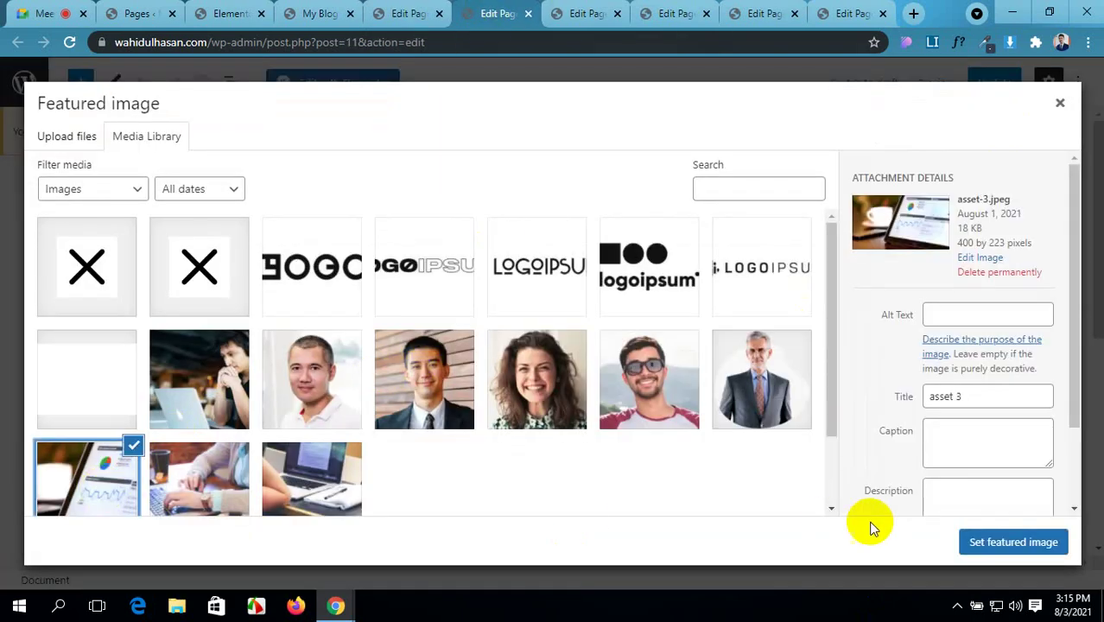
pyautogui.click(1036, 542)
pyautogui.click(1011, 84)
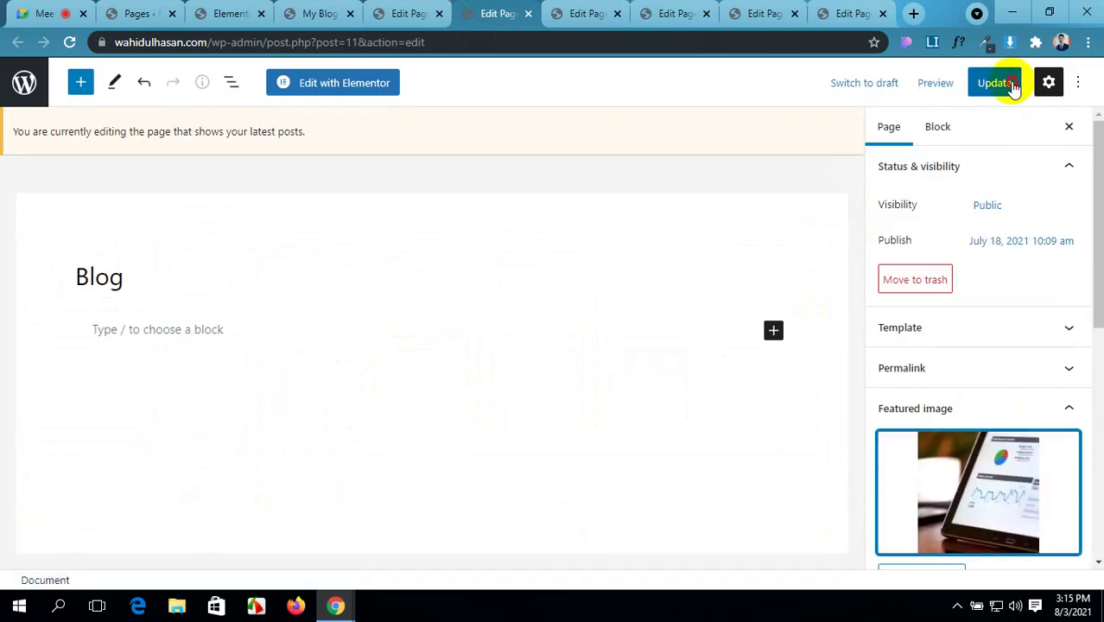
# - Give Contact Us the man-with-laptop featured photo, close the finished tabs, and update it
pyautogui.click(586, 13)
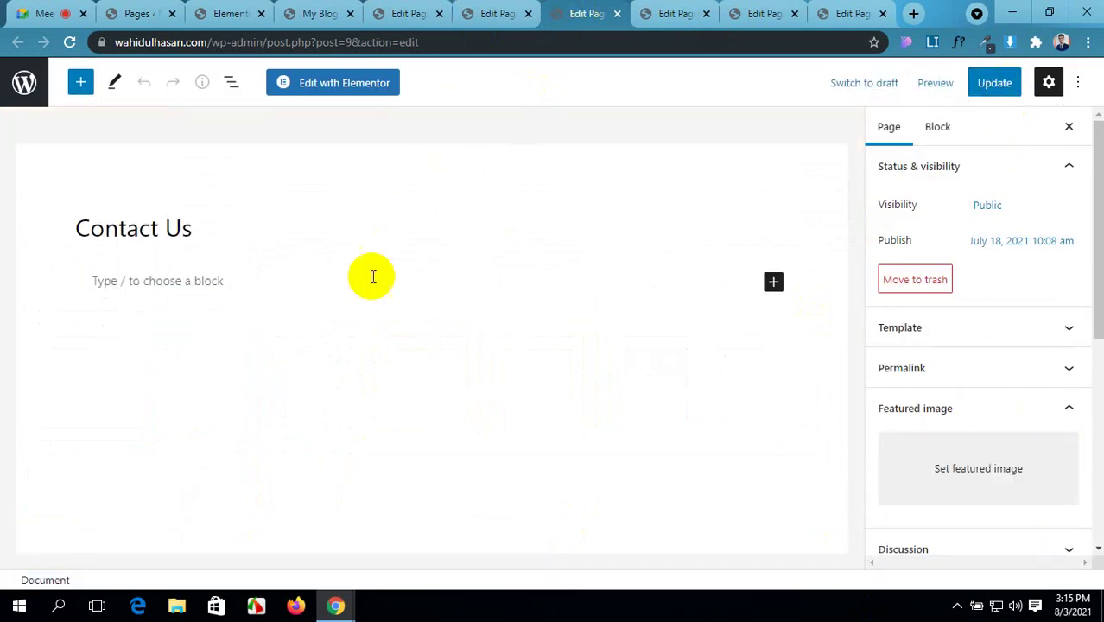
pyautogui.click(956, 466)
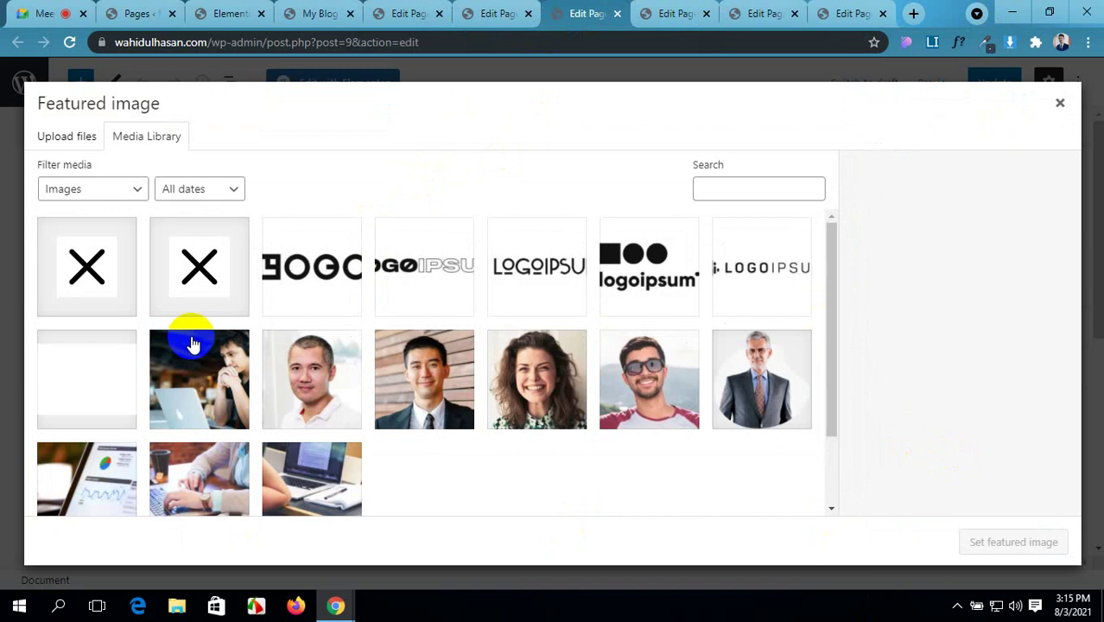
pyautogui.click(204, 383)
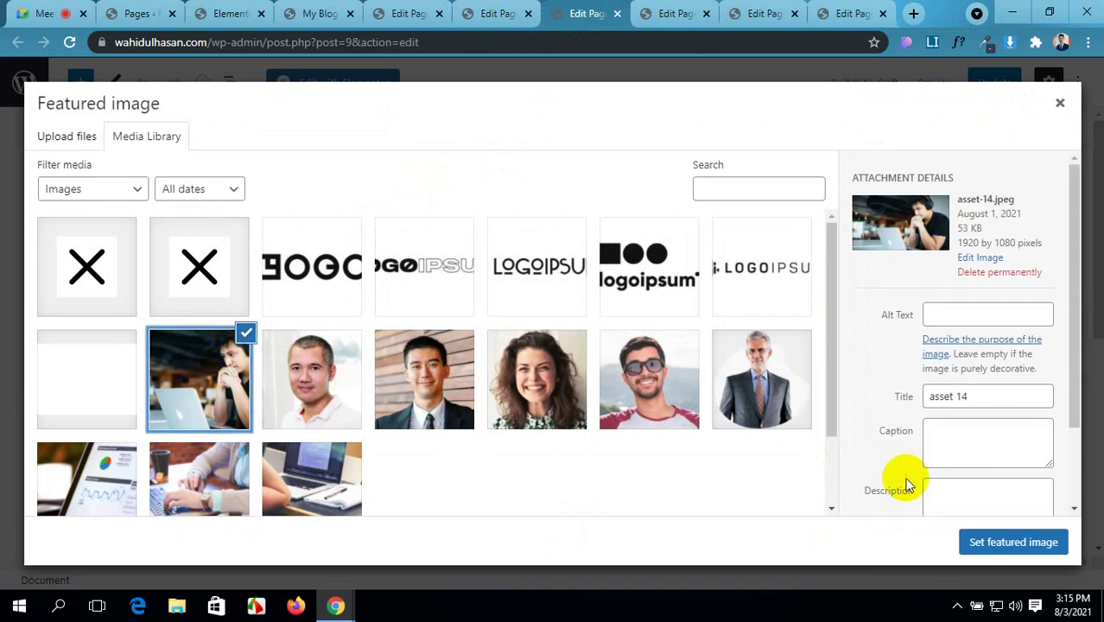
pyautogui.click(1006, 547)
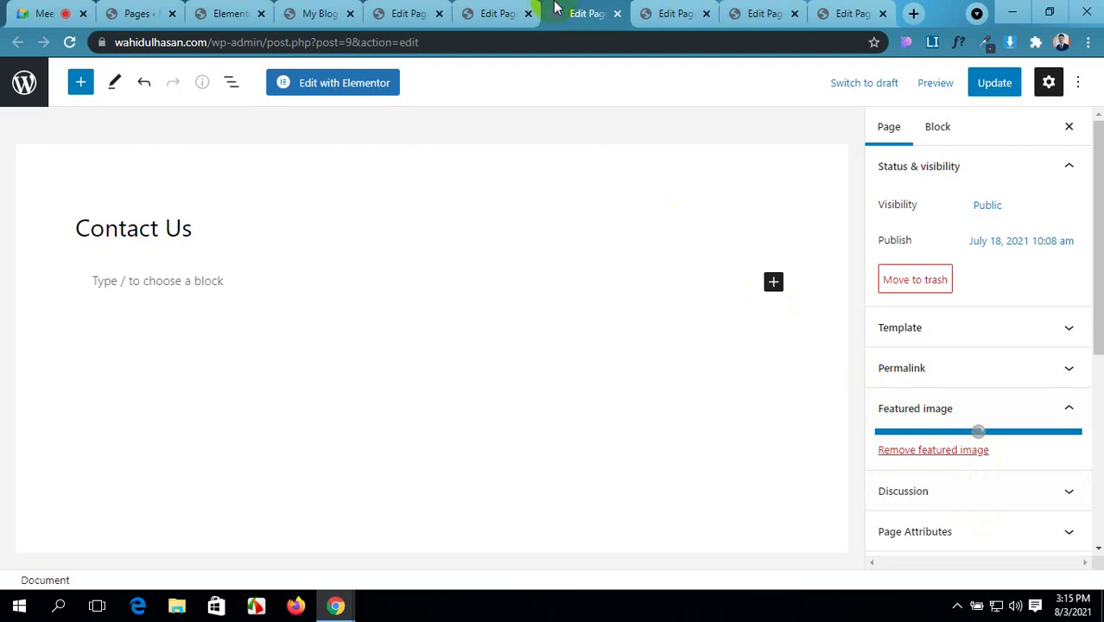
pyautogui.click(506, 12)
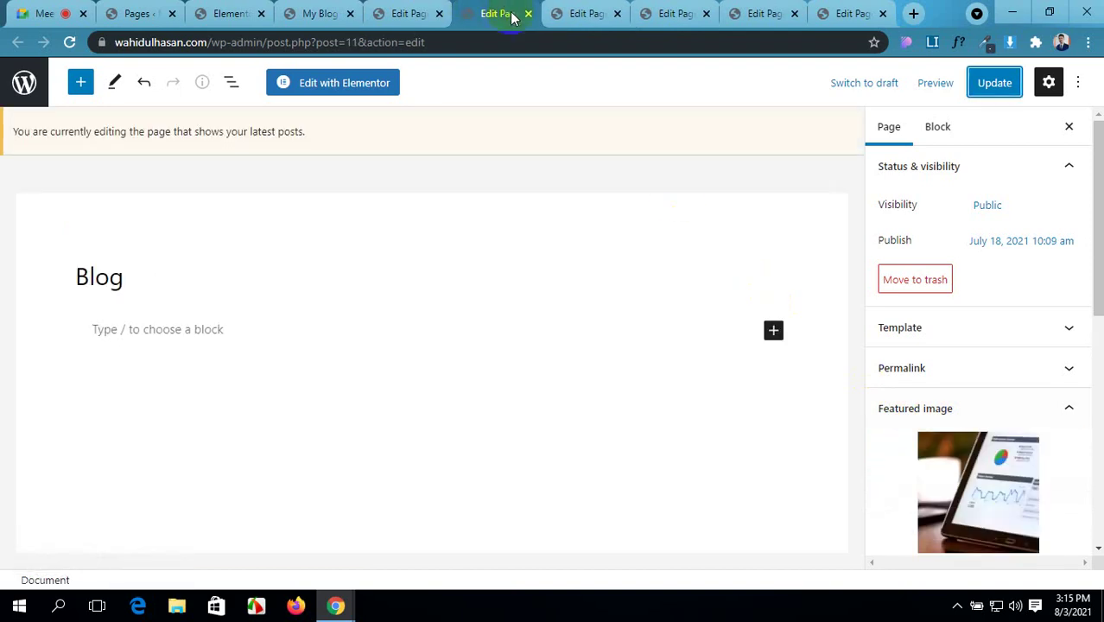
pyautogui.click(530, 14)
pyautogui.click(414, 12)
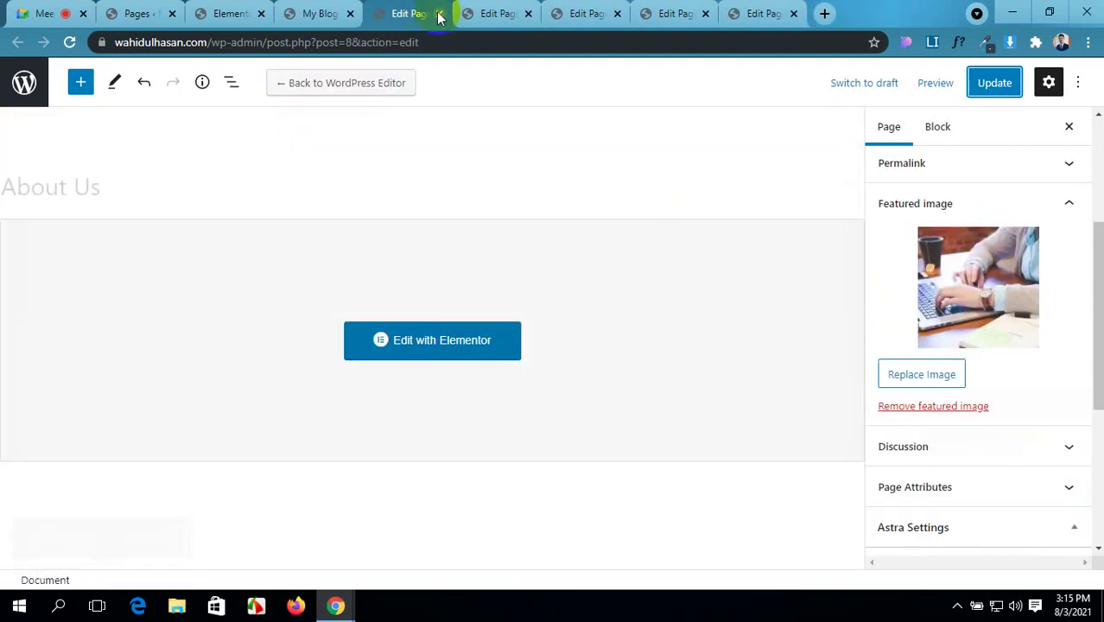
pyautogui.click(438, 14)
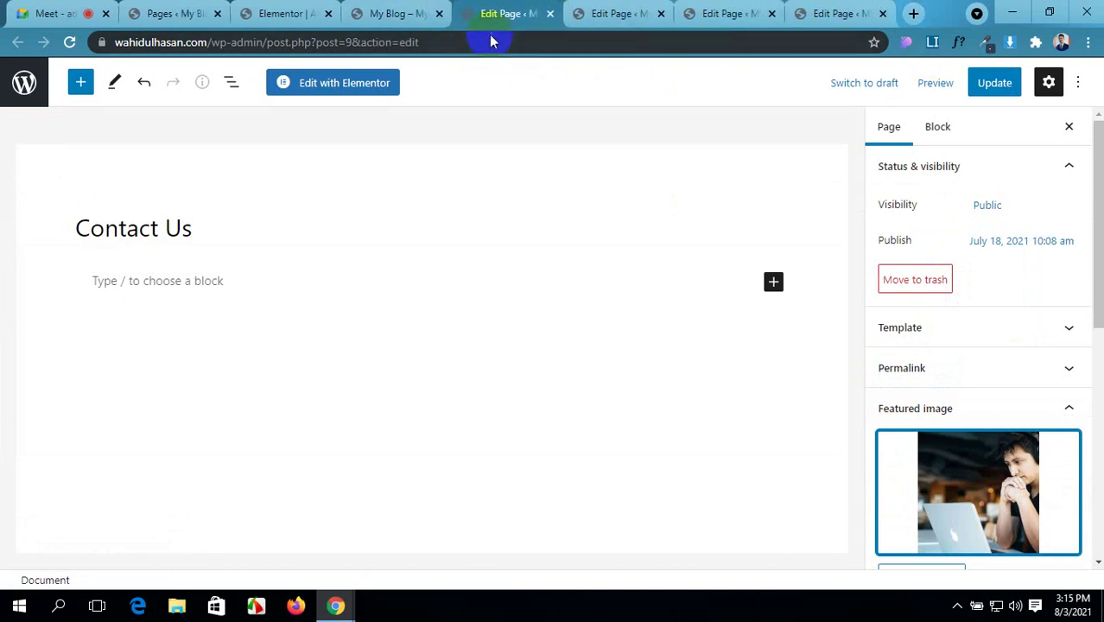
pyautogui.click(984, 87)
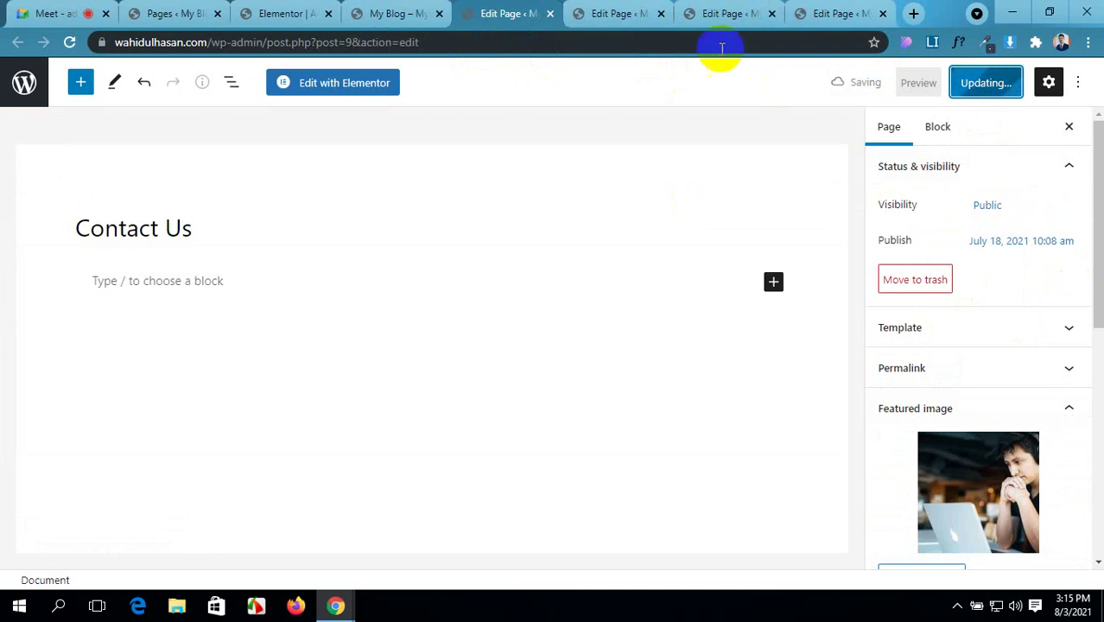
pyautogui.click(616, 14)
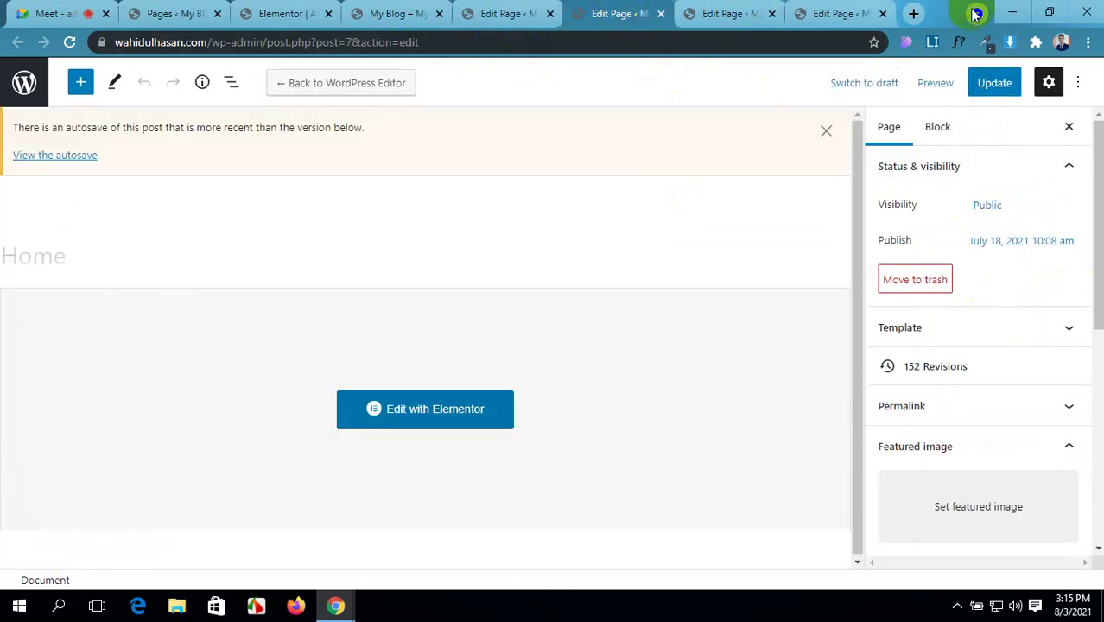
pyautogui.click(915, 15)
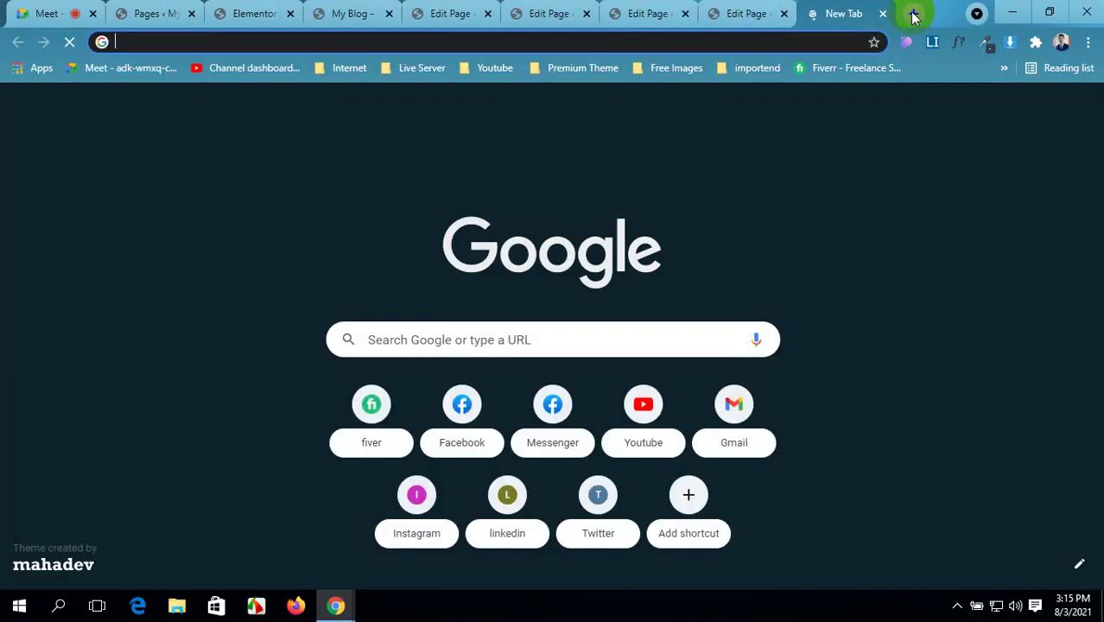
# - Search the web for 'wp astra' and open the Astra starter templates gallery
pyautogui.write('wp')
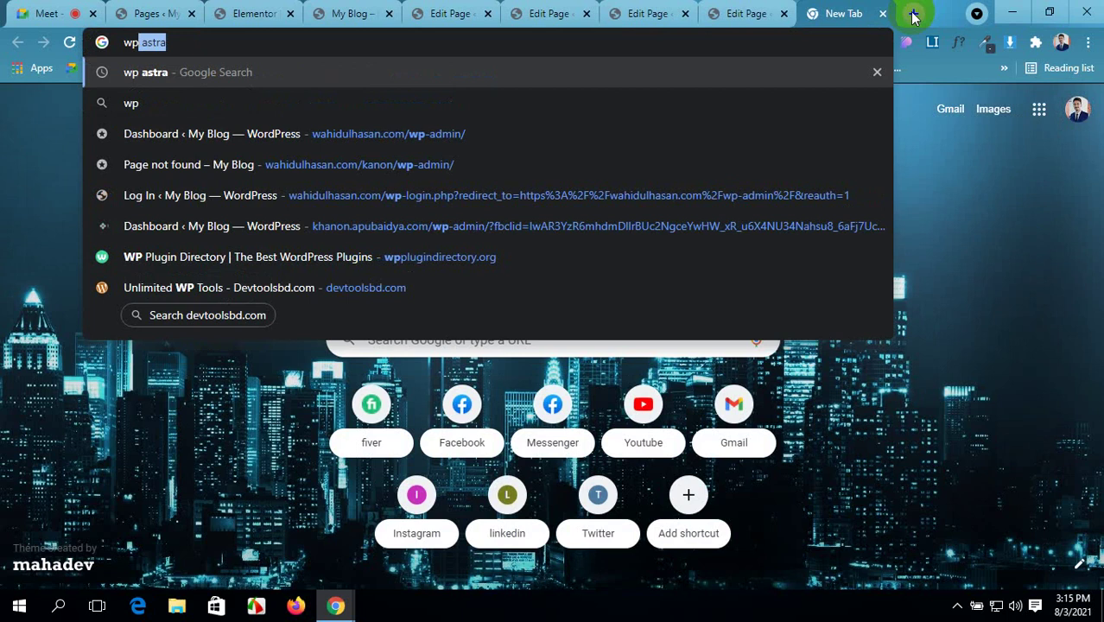
pyautogui.press('Return')
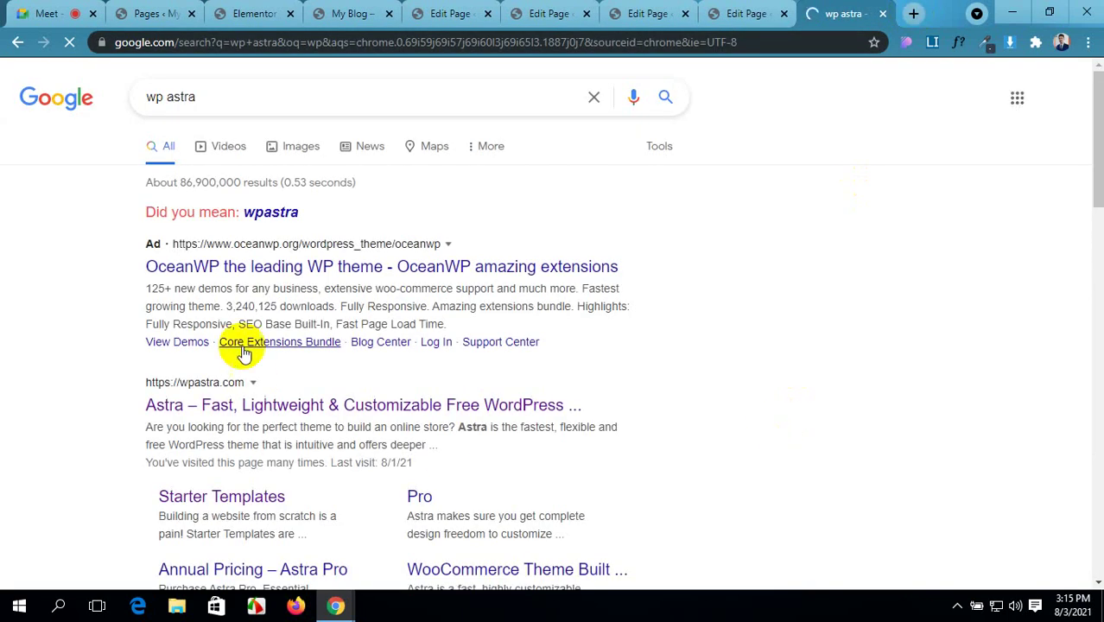
pyautogui.click(173, 383)
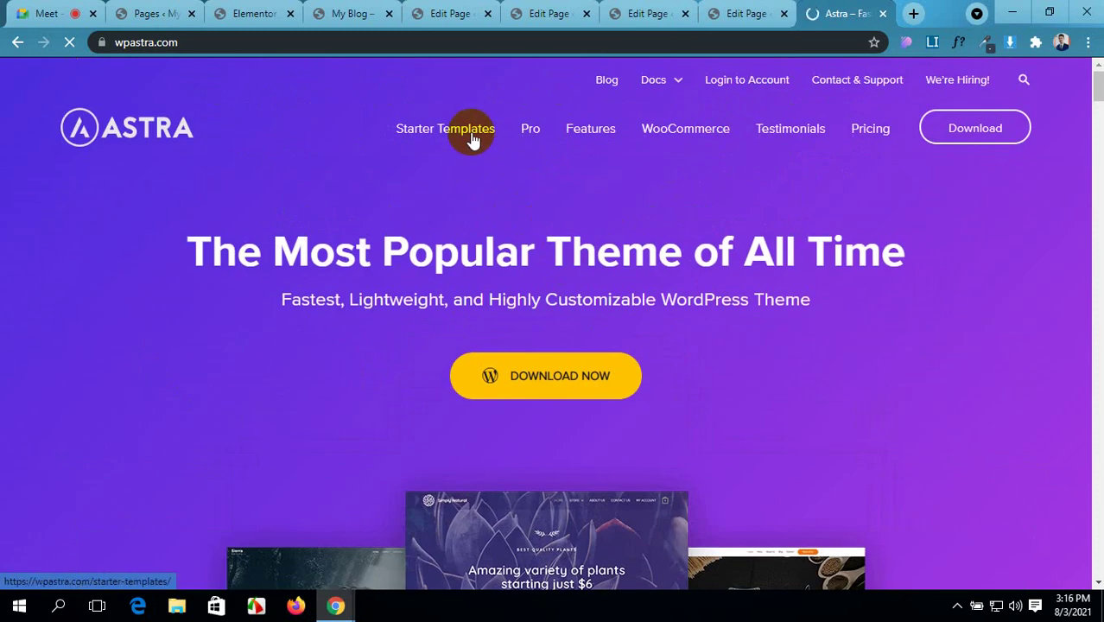
pyautogui.click(472, 139)
# - Scroll the Elementor template gallery down to the plumbing Local Business template
pyautogui.scroll(-3, 497, 250)
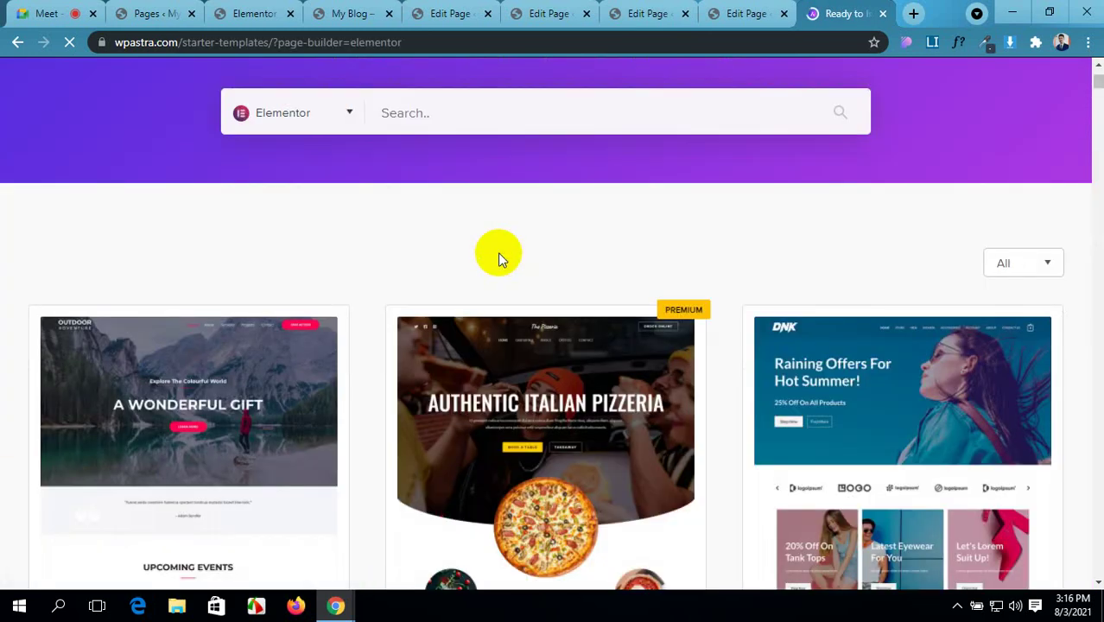
pyautogui.scroll(-3, 498, 252)
pyautogui.scroll(-2, 296, 320)
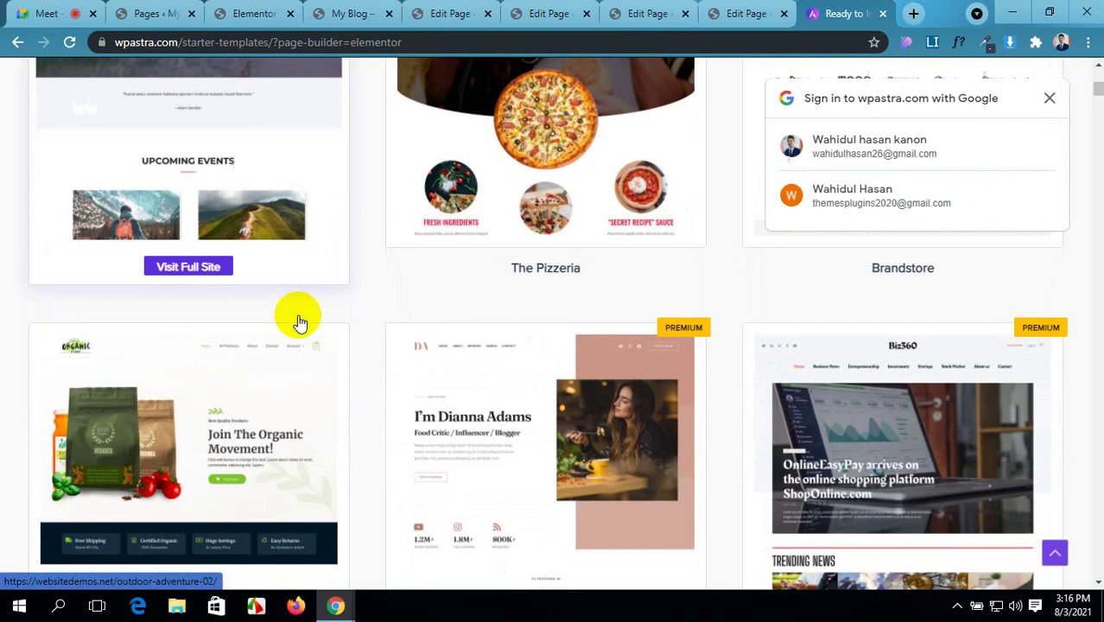
pyautogui.scroll(-1, 296, 315)
pyautogui.scroll(-2, 734, 338)
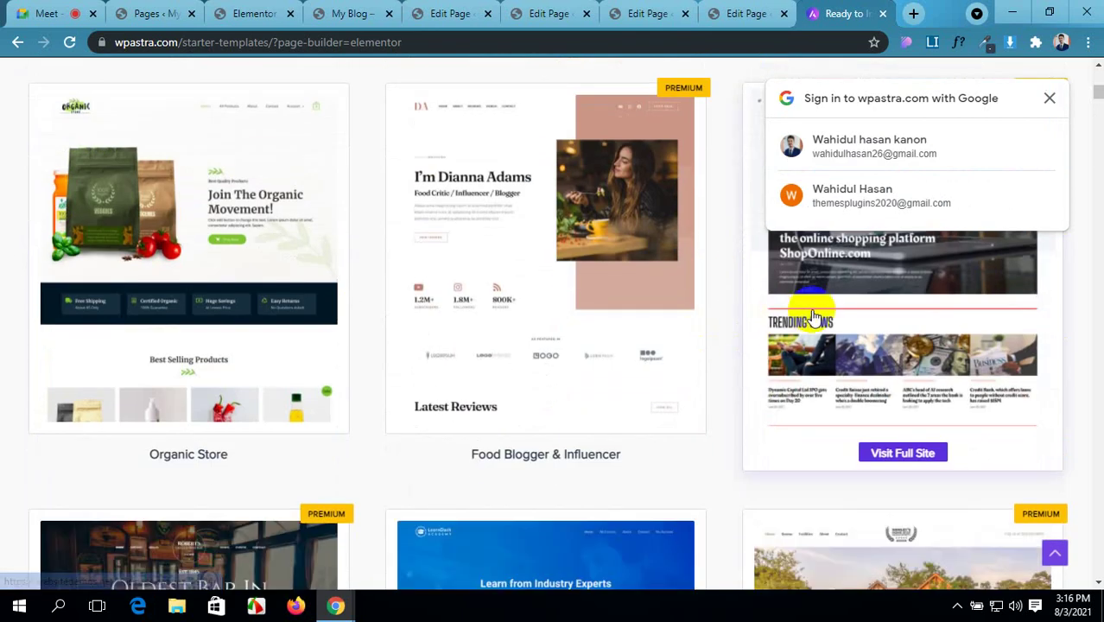
pyautogui.scroll(-3, 808, 313)
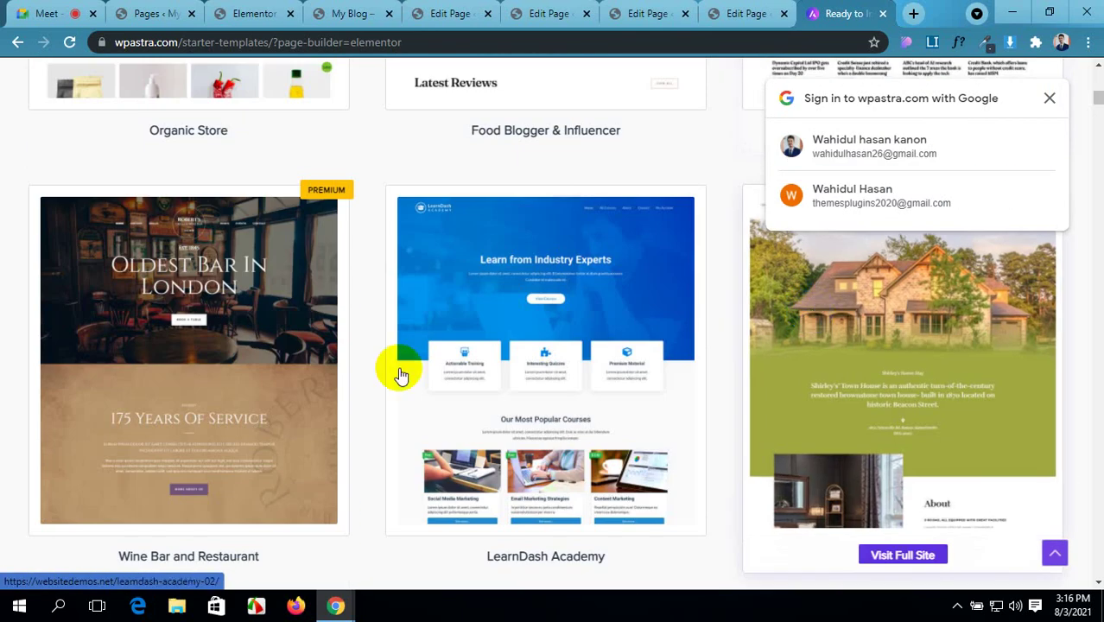
pyautogui.scroll(-3, 400, 374)
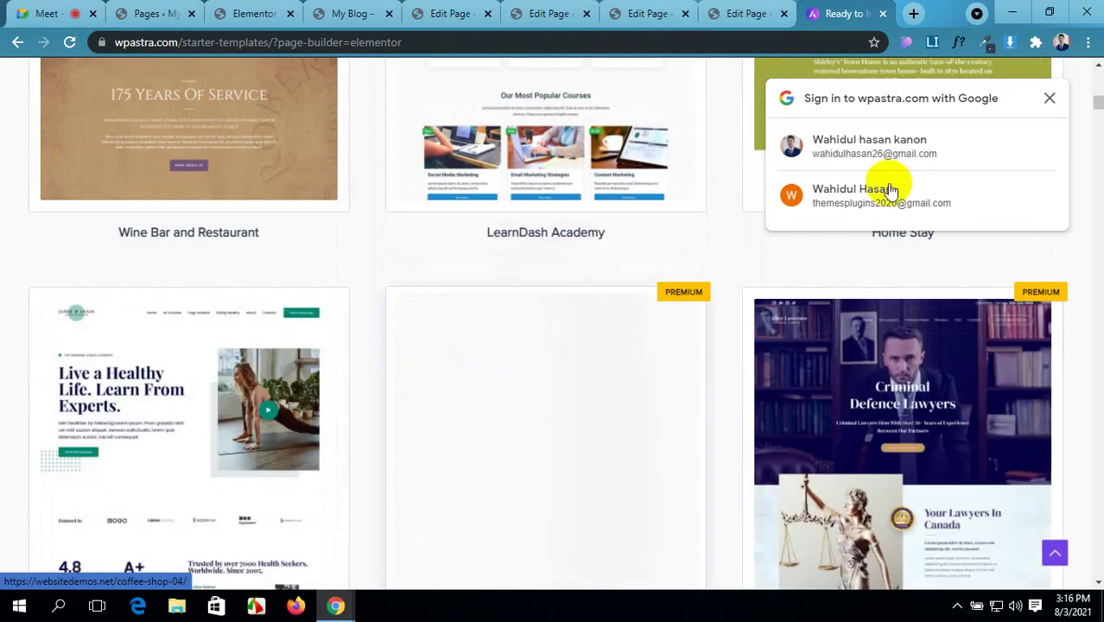
pyautogui.scroll(-3, 419, 335)
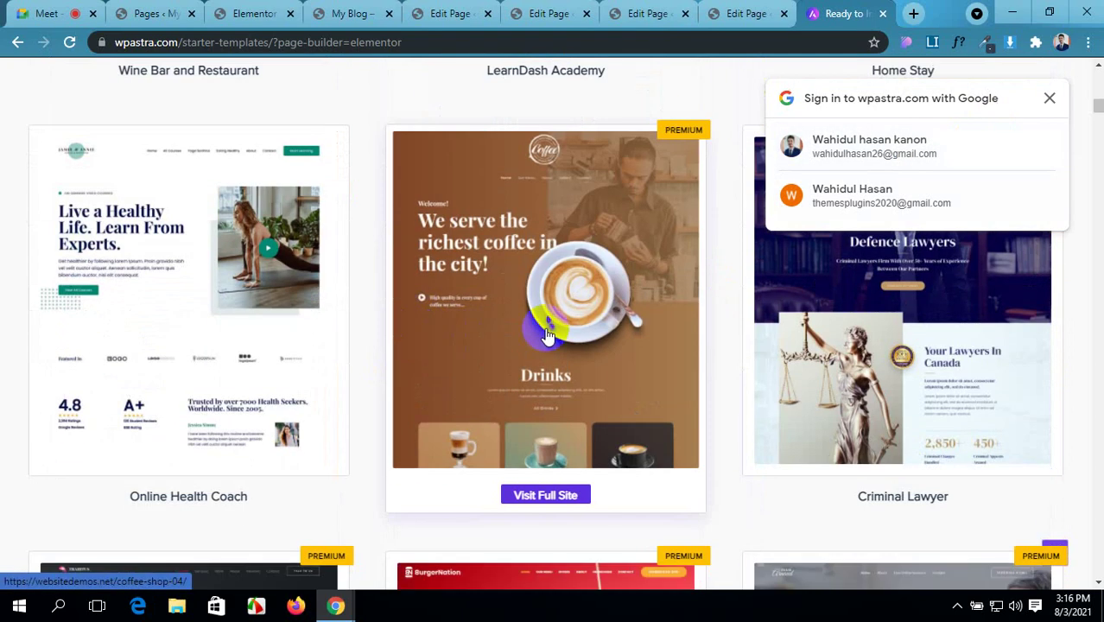
pyautogui.scroll(-12, 546, 335)
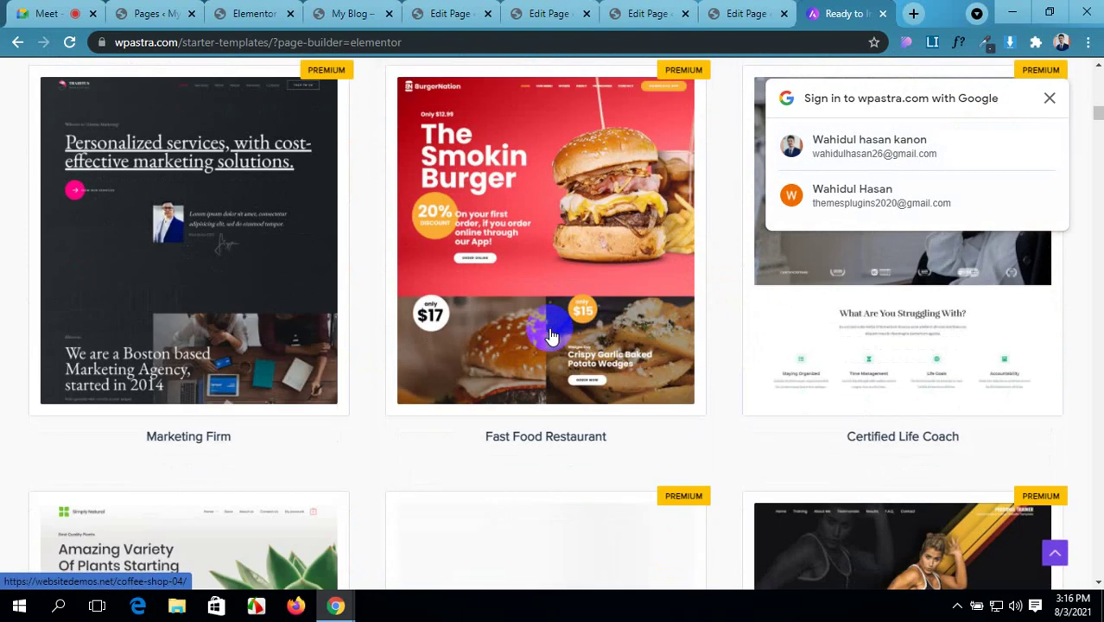
pyautogui.scroll(-2, 550, 332)
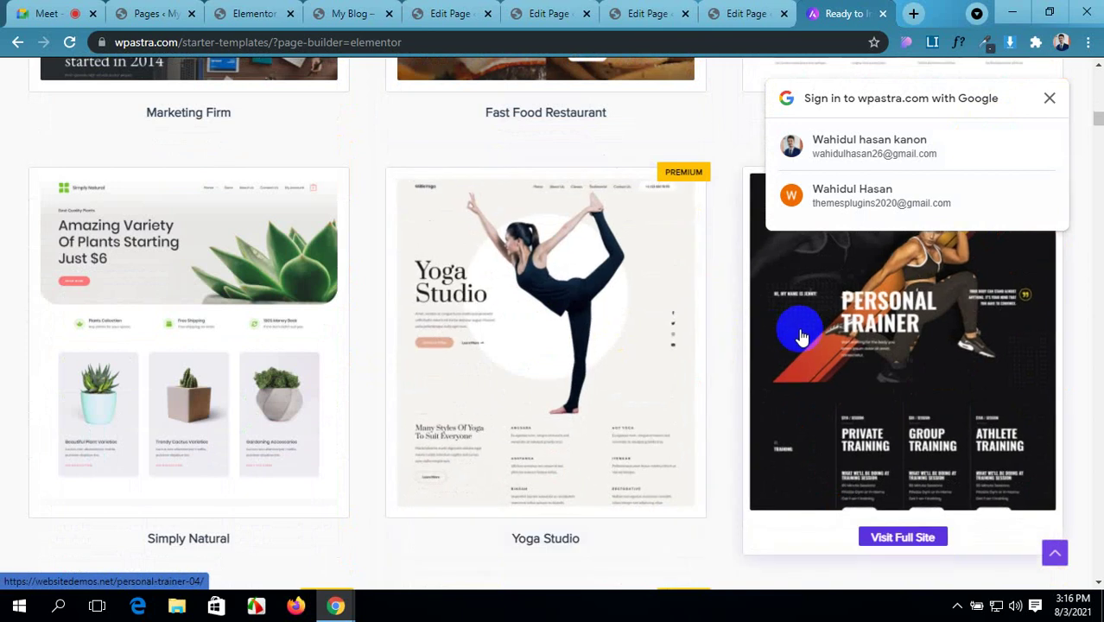
pyautogui.scroll(-5, 795, 330)
pyautogui.scroll(-3, 801, 340)
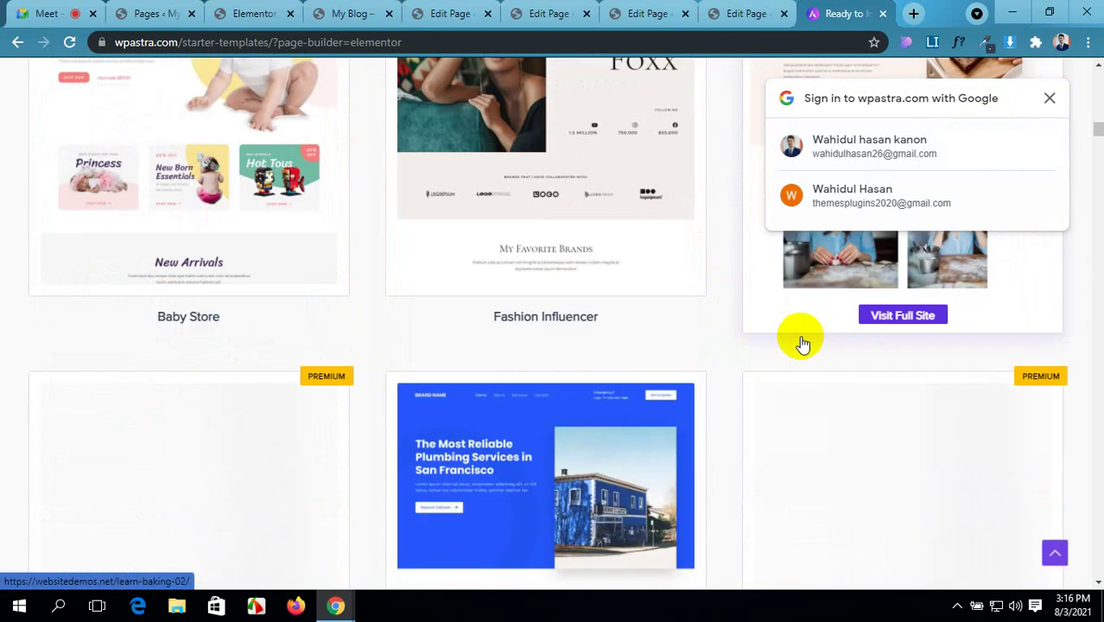
pyautogui.scroll(-3, 799, 342)
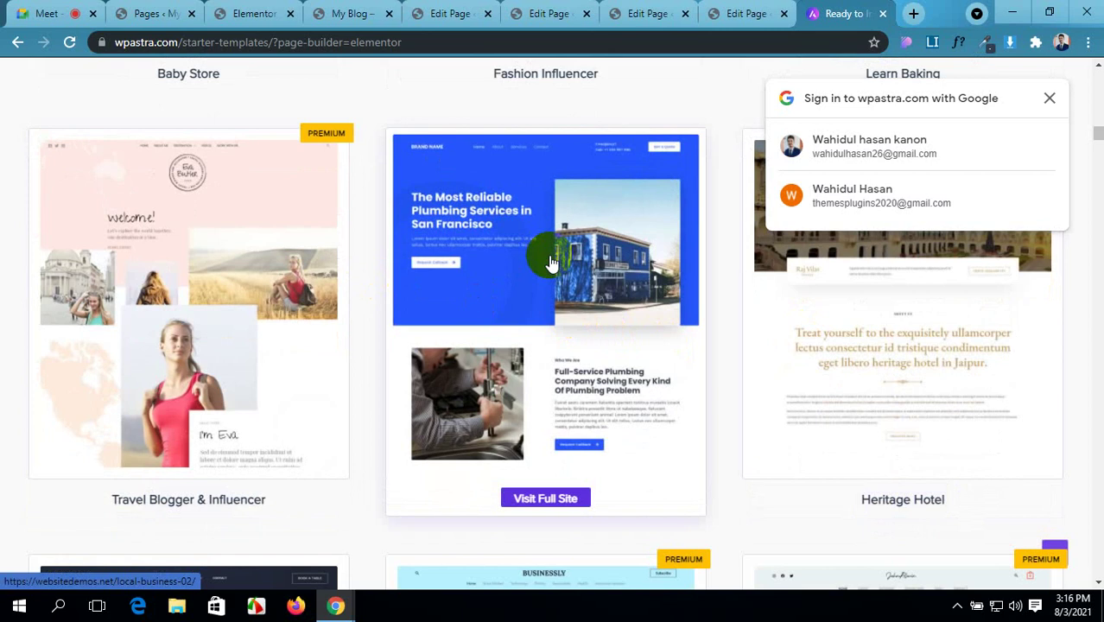
# - Open the plumbing template's demo site and save the plumber-at-sink photo to Pictures
pyautogui.click(550, 261)
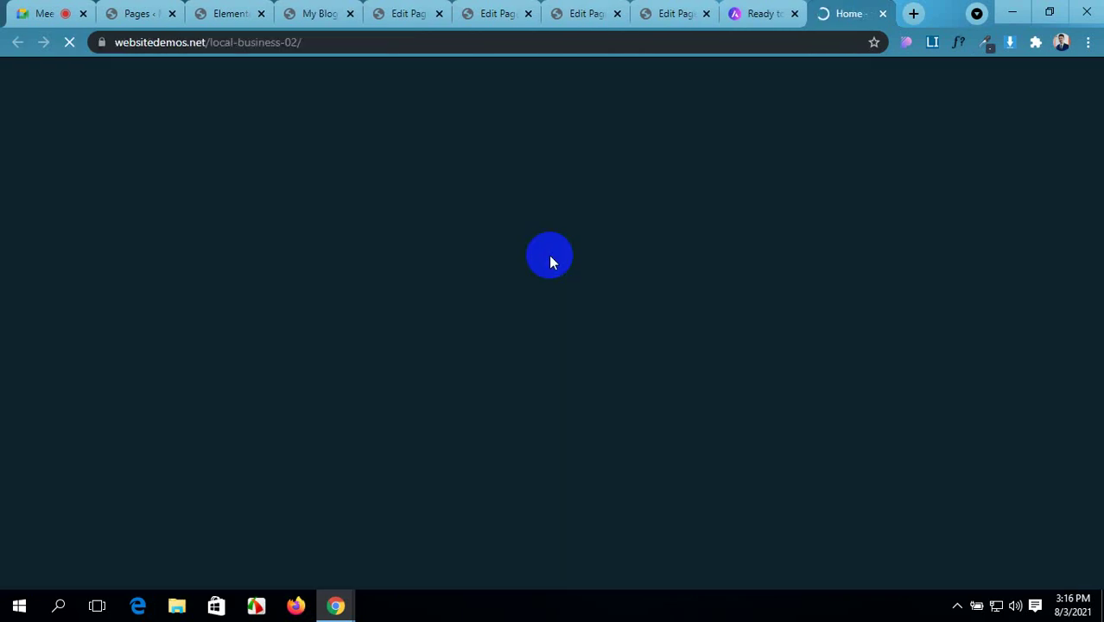
pyautogui.scroll(-8, 548, 255)
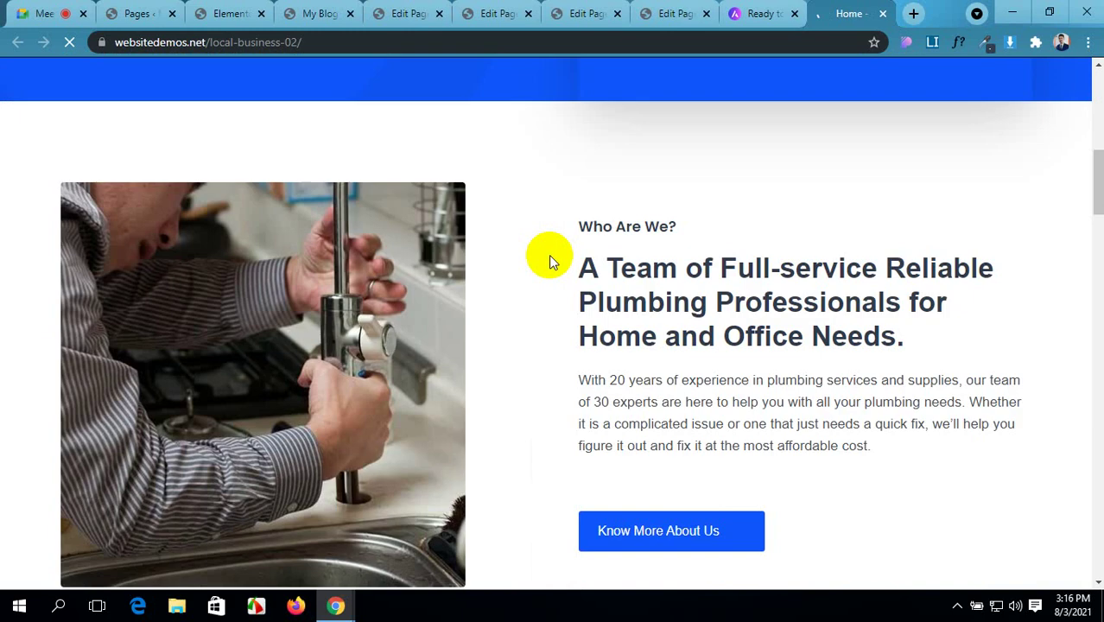
pyautogui.scroll(-3, 548, 255)
pyautogui.rightClick(284, 158)
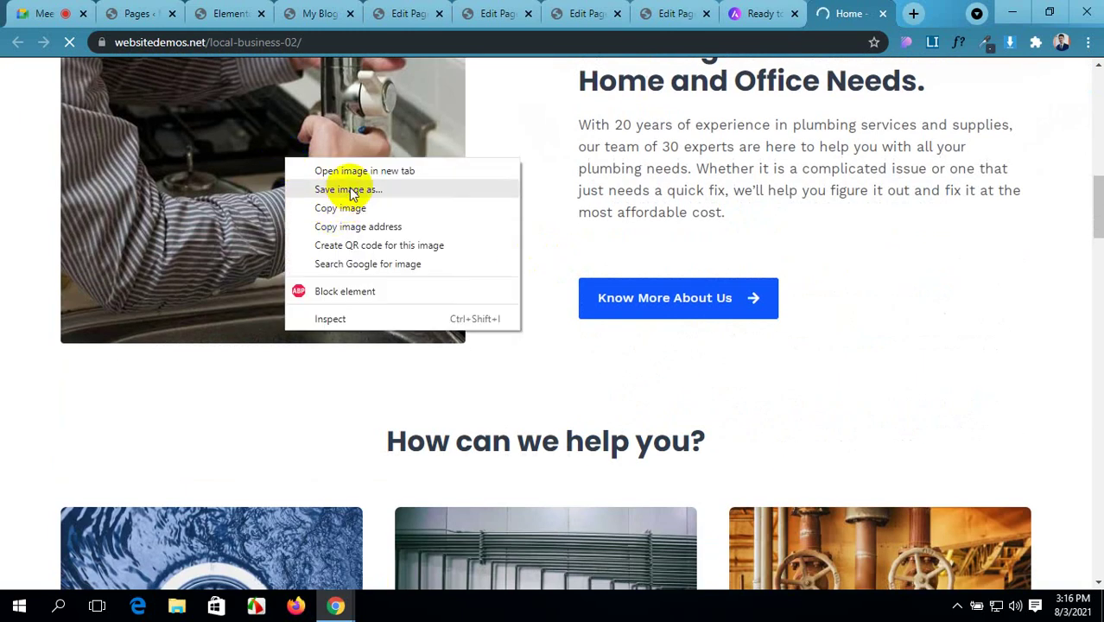
pyautogui.click(350, 191)
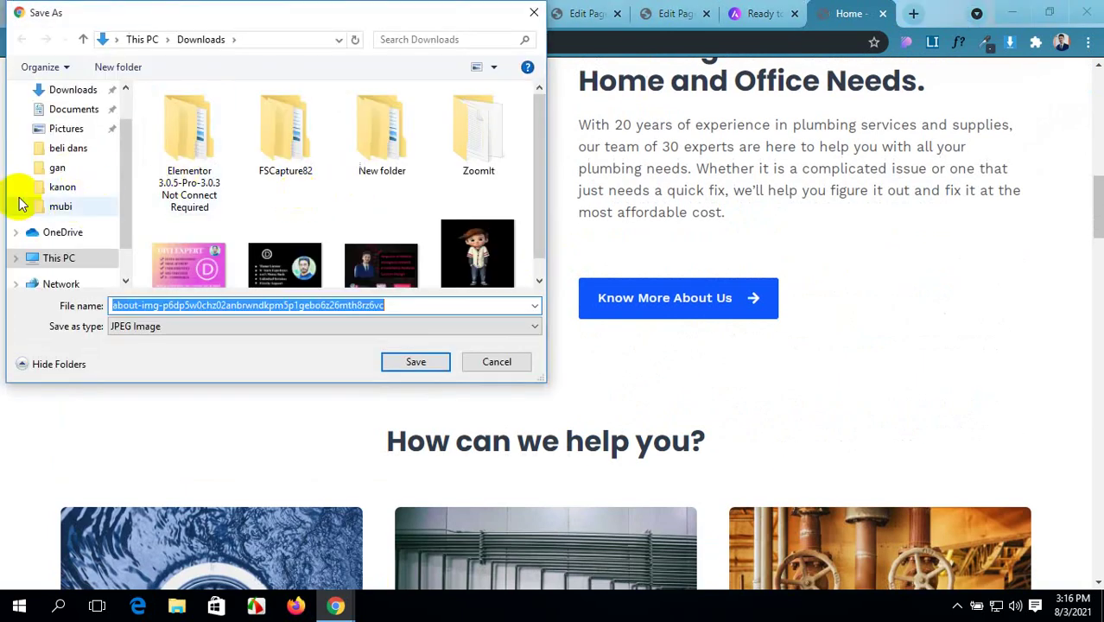
pyautogui.click(66, 130)
pyautogui.scroll(-1, 208, 171)
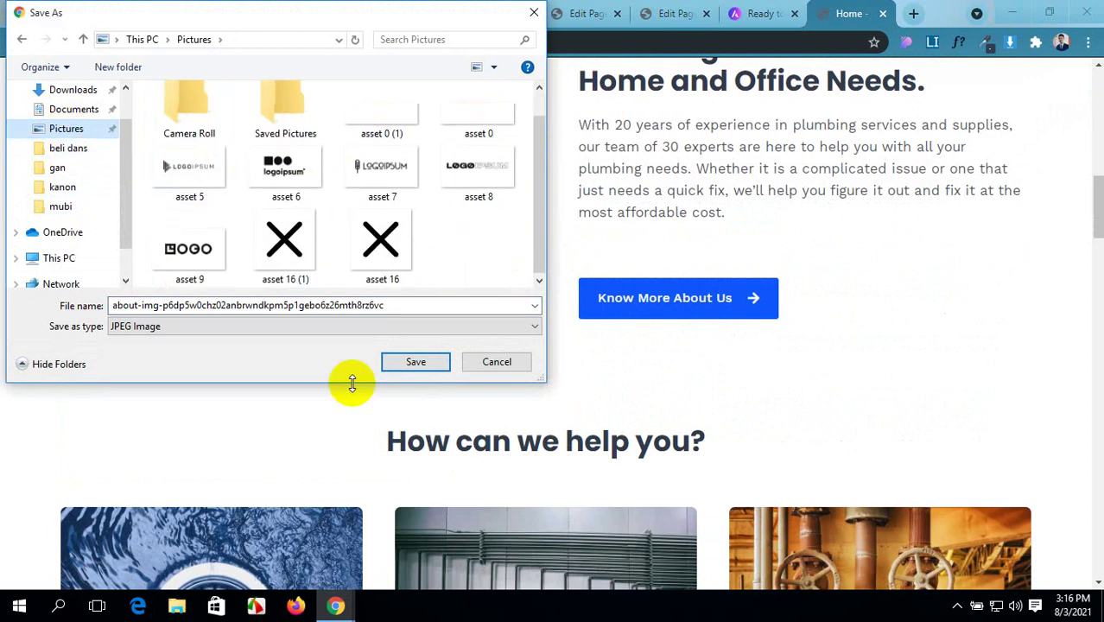
pyautogui.click(416, 364)
# - Save the drain-cleaning, gas-pipeline and commercial-plumbing images to Pictures
pyautogui.scroll(-4, 553, 375)
pyautogui.scroll(3, 551, 376)
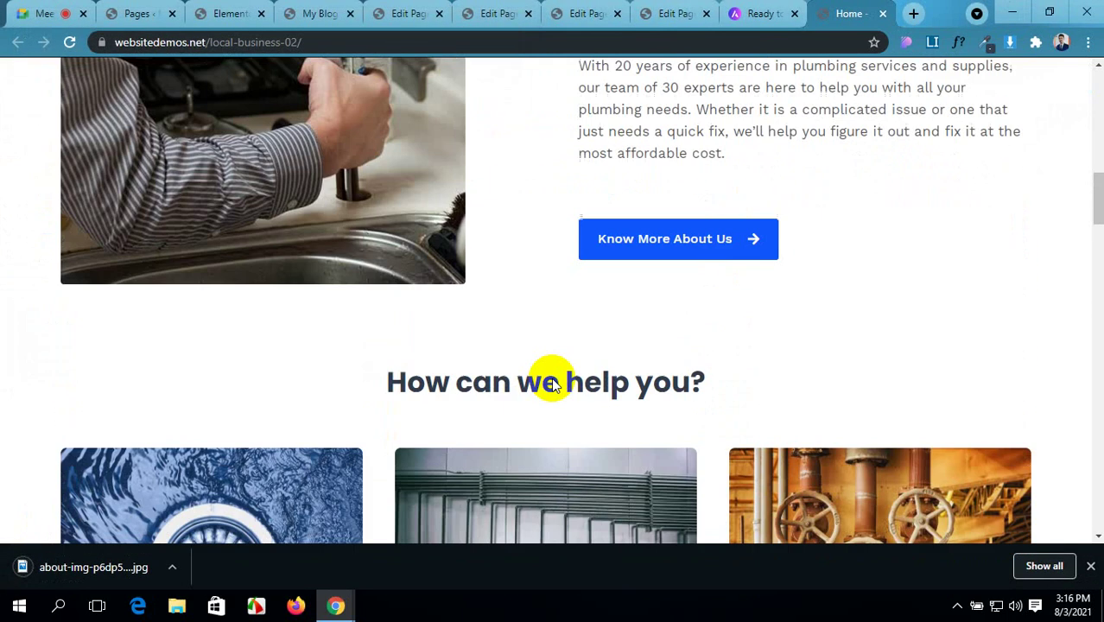
pyautogui.scroll(-1, 551, 378)
pyautogui.scroll(-3, 551, 378)
pyautogui.rightClick(285, 281)
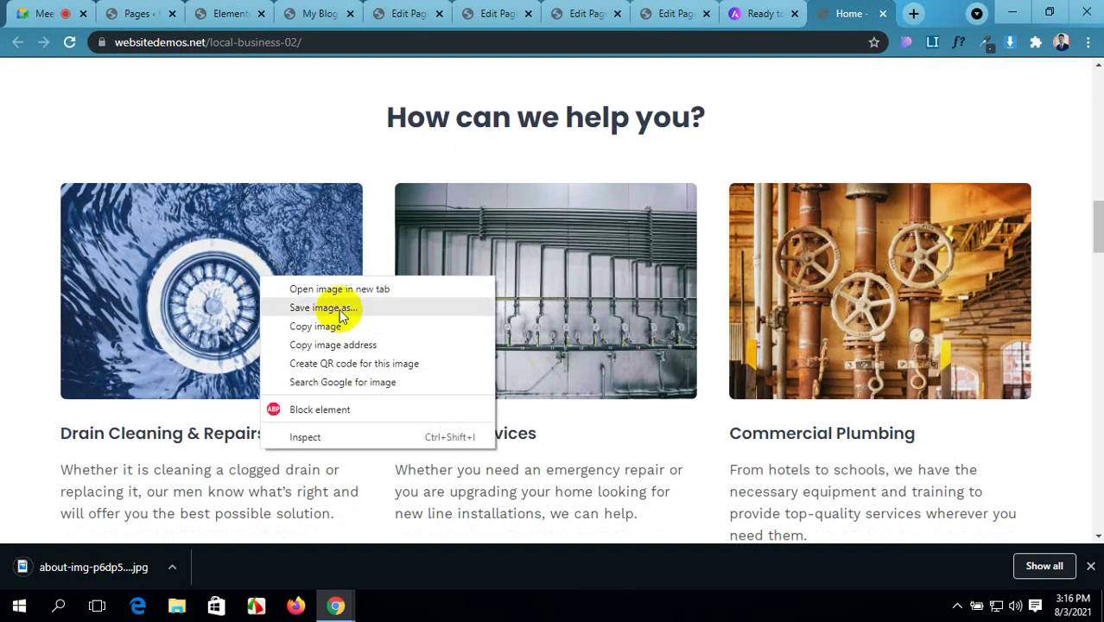
pyautogui.click(341, 311)
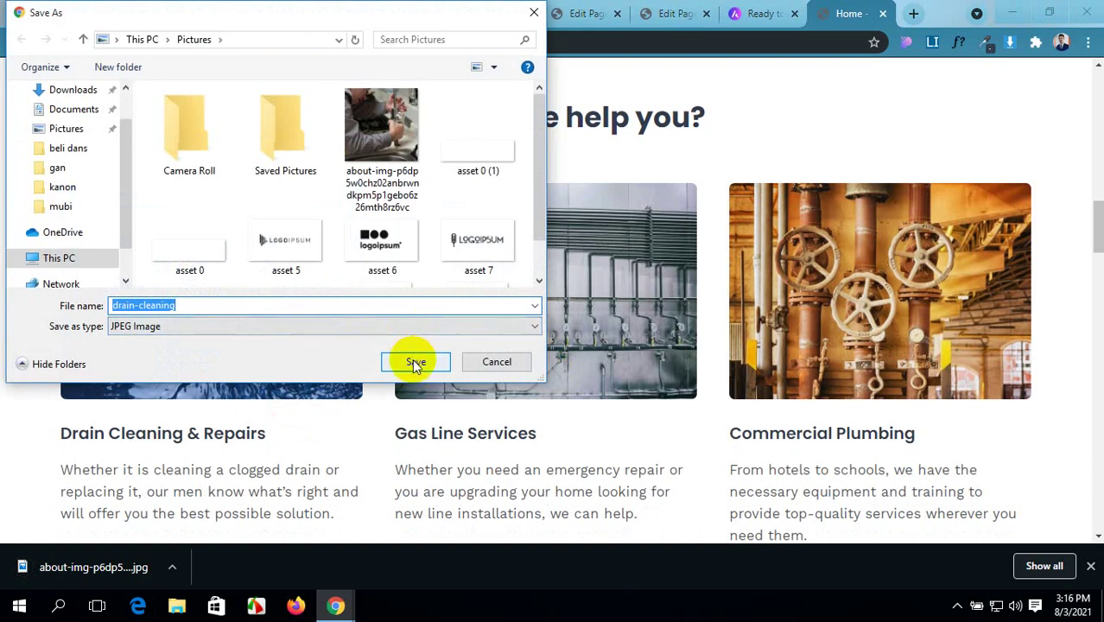
pyautogui.click(412, 358)
pyautogui.rightClick(568, 318)
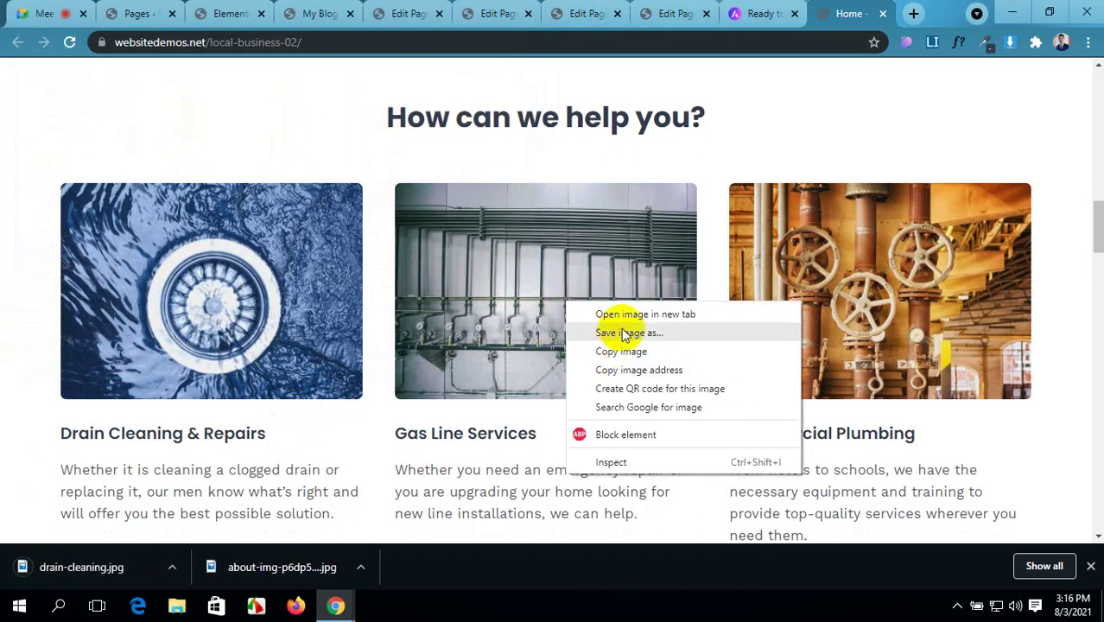
pyautogui.click(607, 334)
pyautogui.click(415, 363)
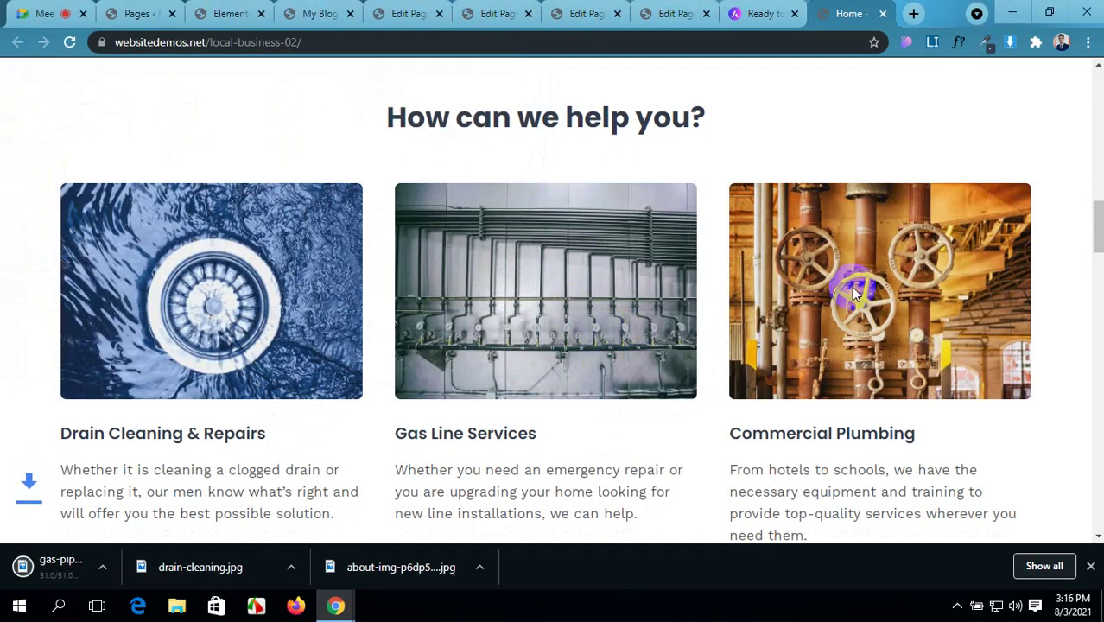
pyautogui.rightClick(867, 275)
pyautogui.click(888, 305)
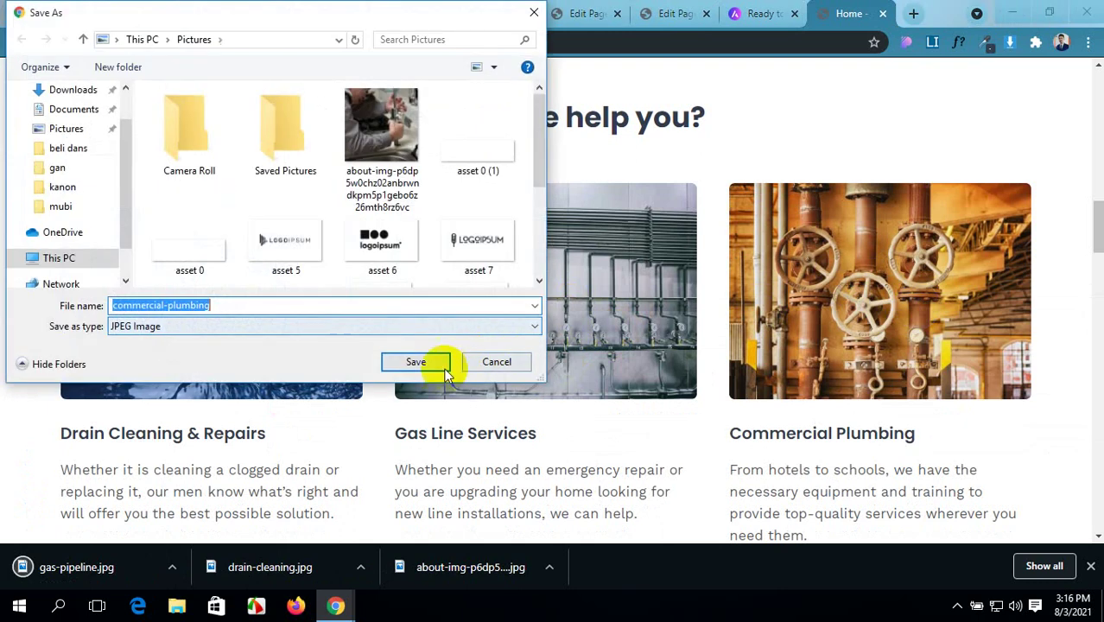
pyautogui.click(418, 362)
# - Save the wrenches photo and the masnory-gallery-8 faucet photo
pyautogui.scroll(-6, 443, 368)
pyautogui.scroll(-1, 443, 367)
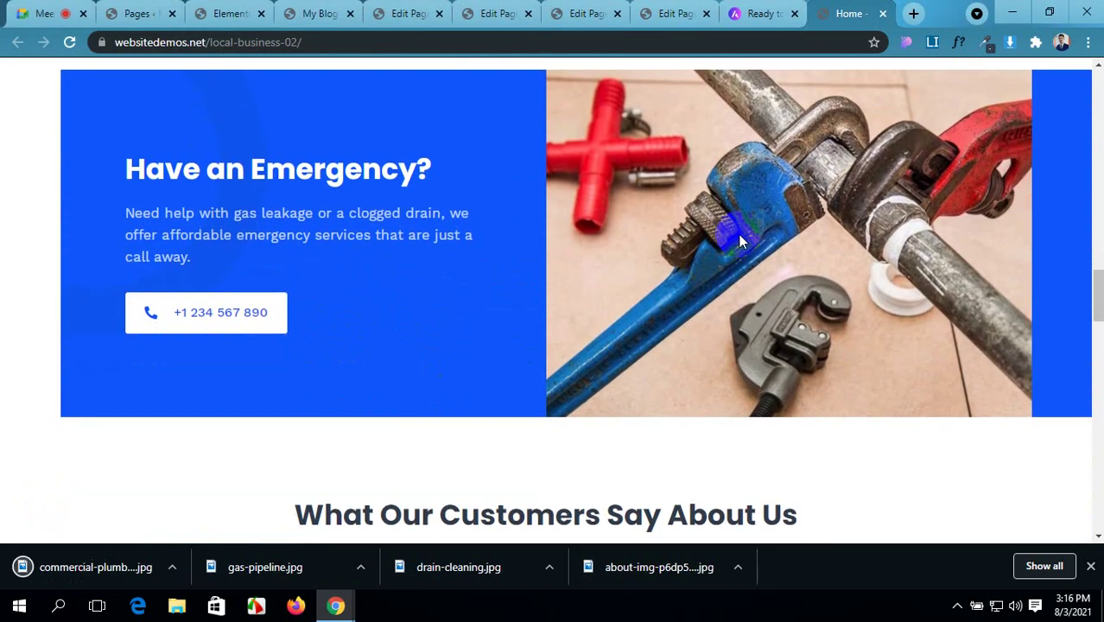
pyautogui.rightClick(739, 235)
pyautogui.click(799, 267)
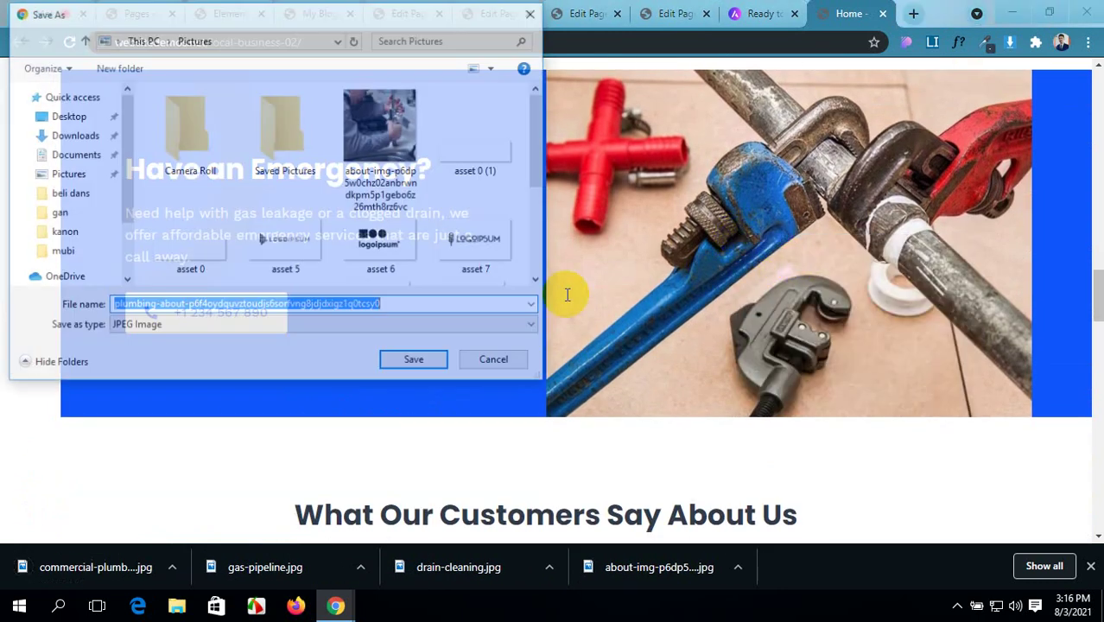
pyautogui.click(424, 366)
pyautogui.scroll(-10, 424, 366)
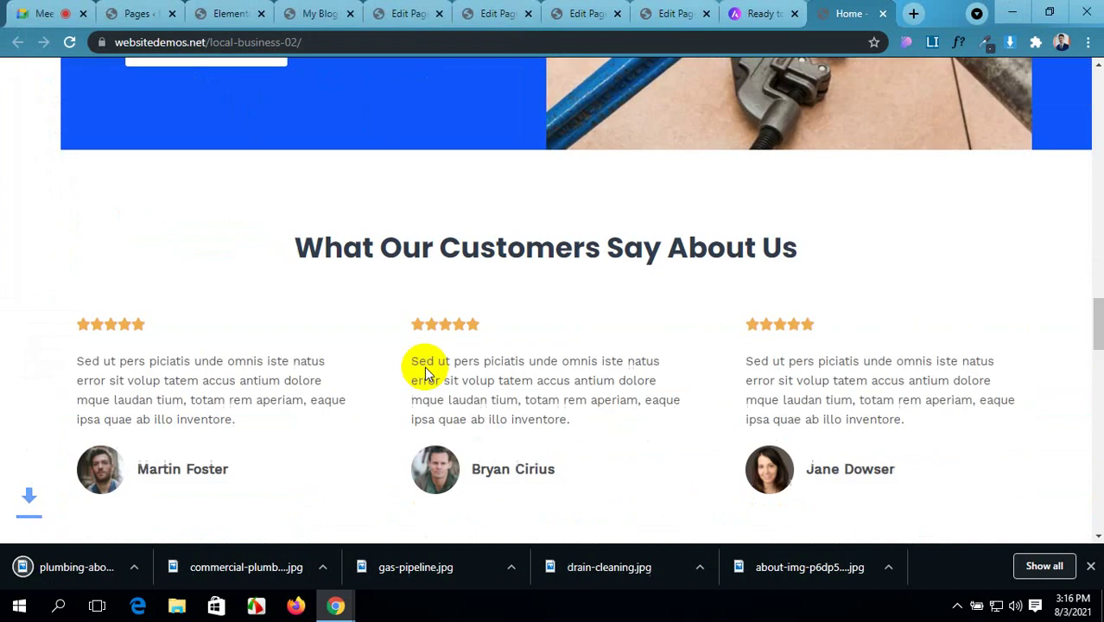
pyautogui.scroll(2, 425, 367)
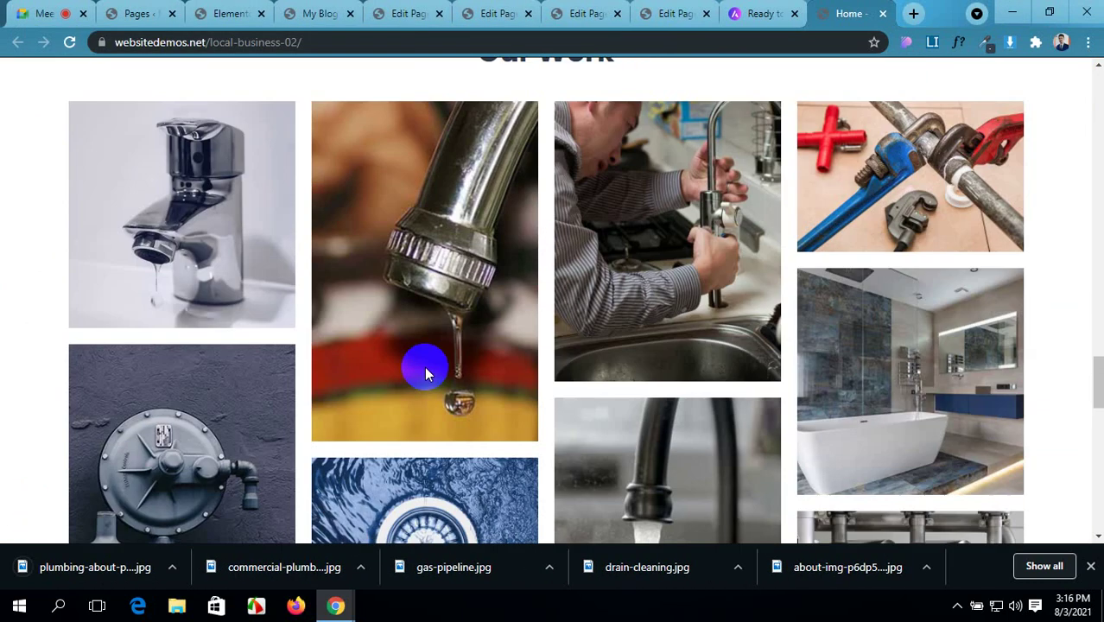
pyautogui.rightClick(250, 216)
pyautogui.click(344, 245)
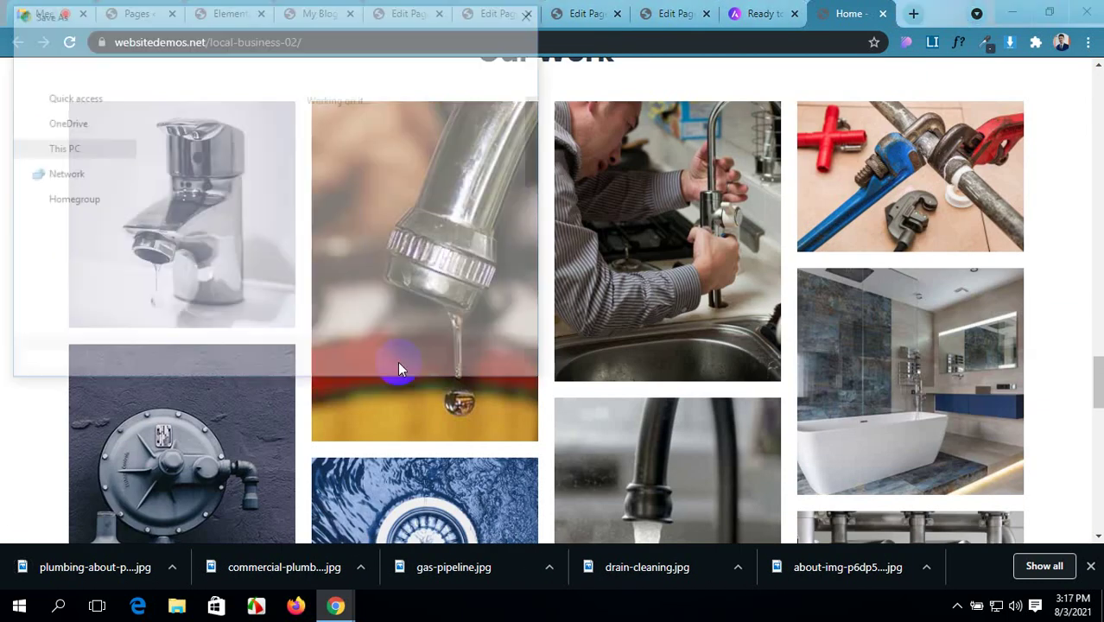
pyautogui.click(427, 364)
# - Save the gas regulator photo and the masnory-gallery-3 pipeline valves photo
pyautogui.scroll(1, 475, 282)
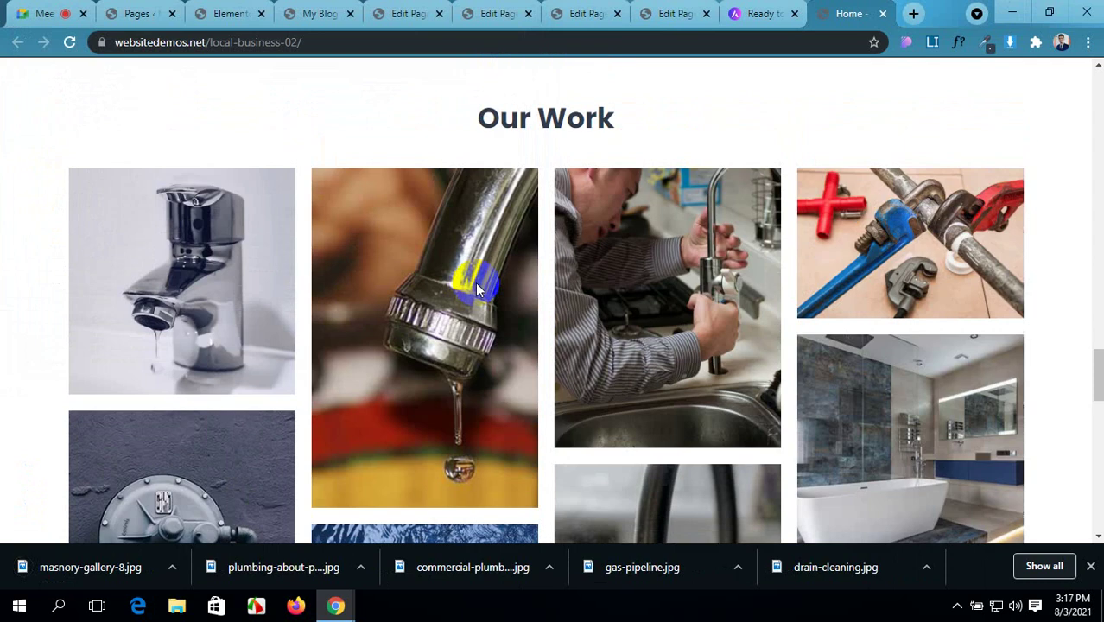
pyautogui.scroll(-3, 475, 282)
pyautogui.rightClick(188, 318)
pyautogui.click(267, 349)
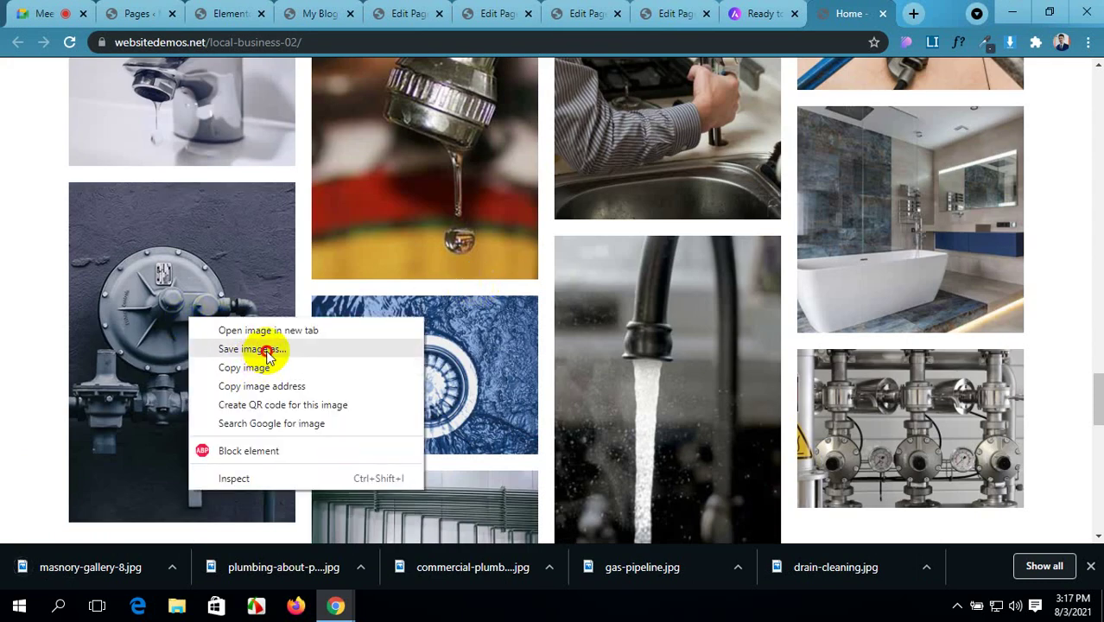
pyautogui.click(414, 360)
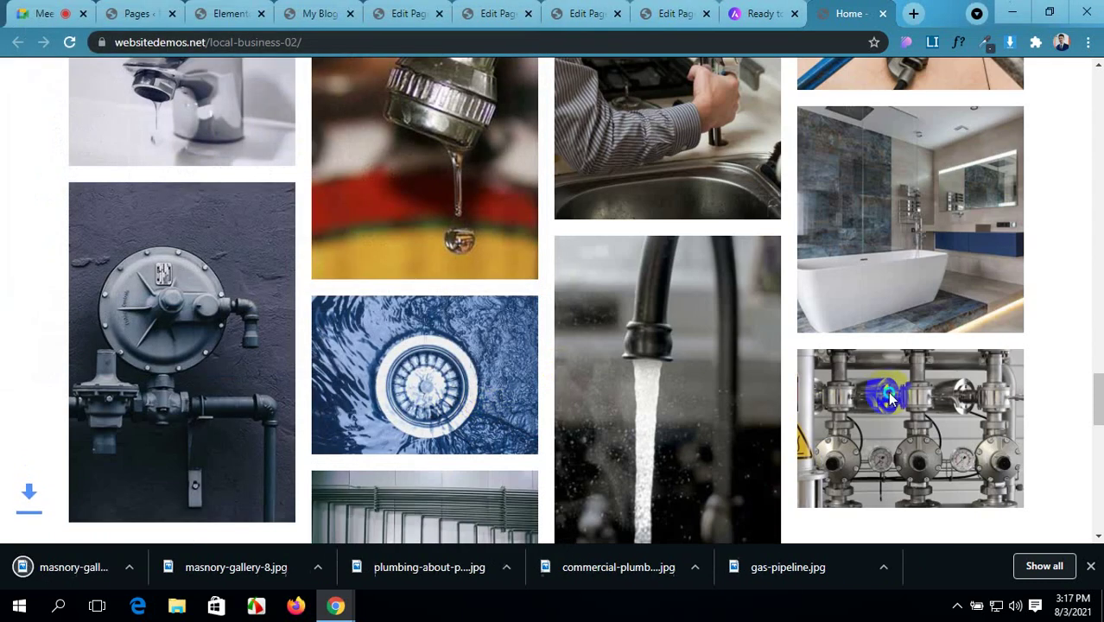
pyautogui.rightClick(887, 391)
pyautogui.click(893, 424)
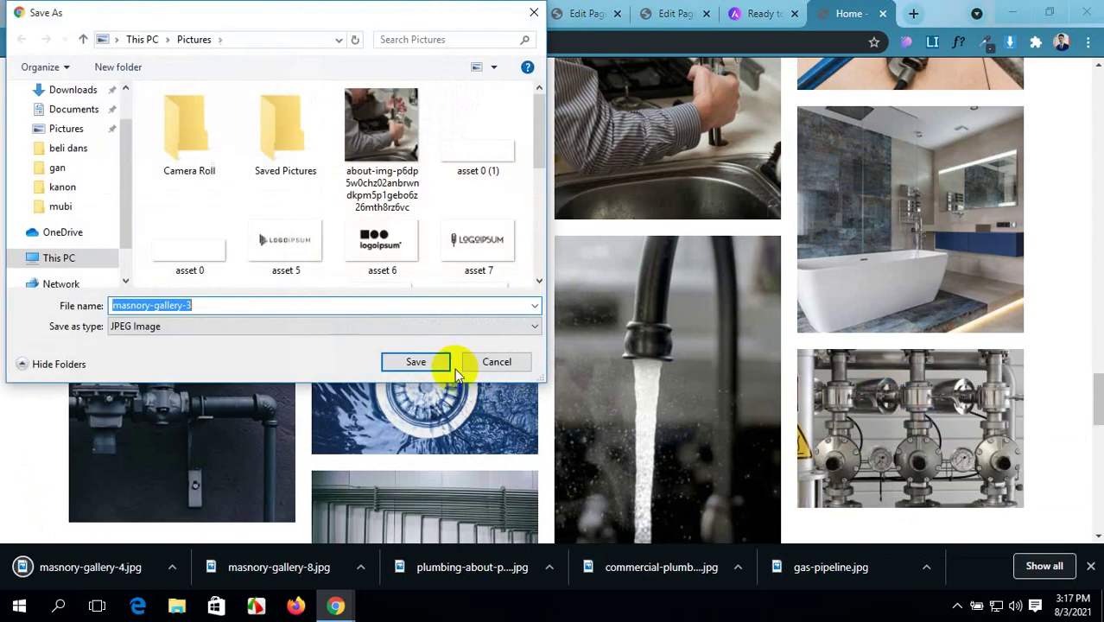
pyautogui.click(435, 362)
pyautogui.scroll(-9, 432, 362)
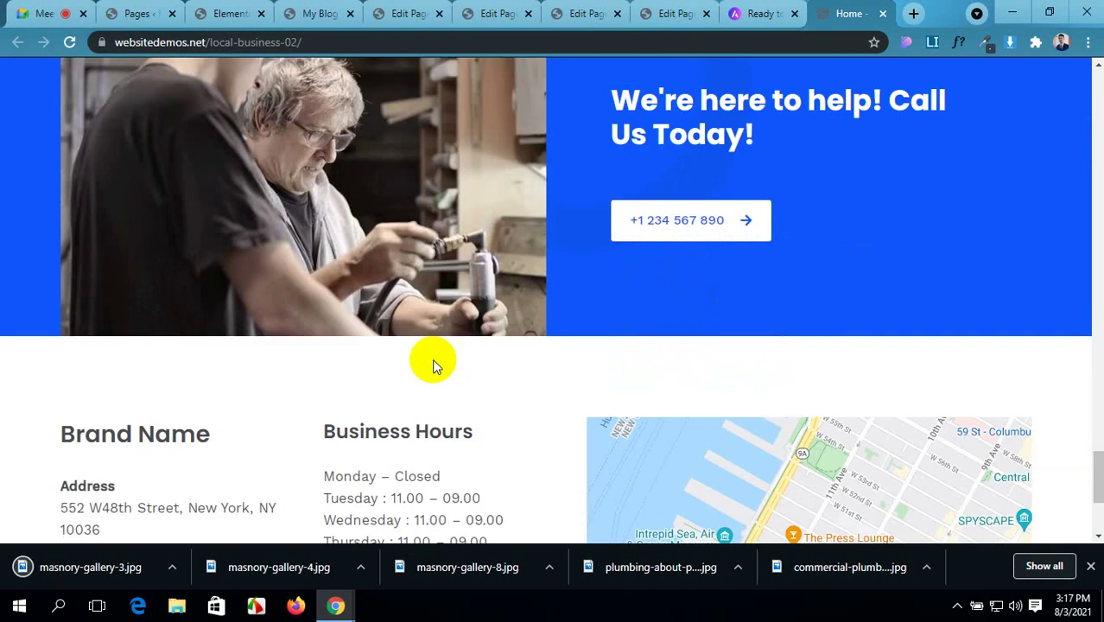
# - Save the emergency workshop photo, close the demo tab, and return to the Contact Us editor
pyautogui.rightClick(373, 214)
pyautogui.click(417, 242)
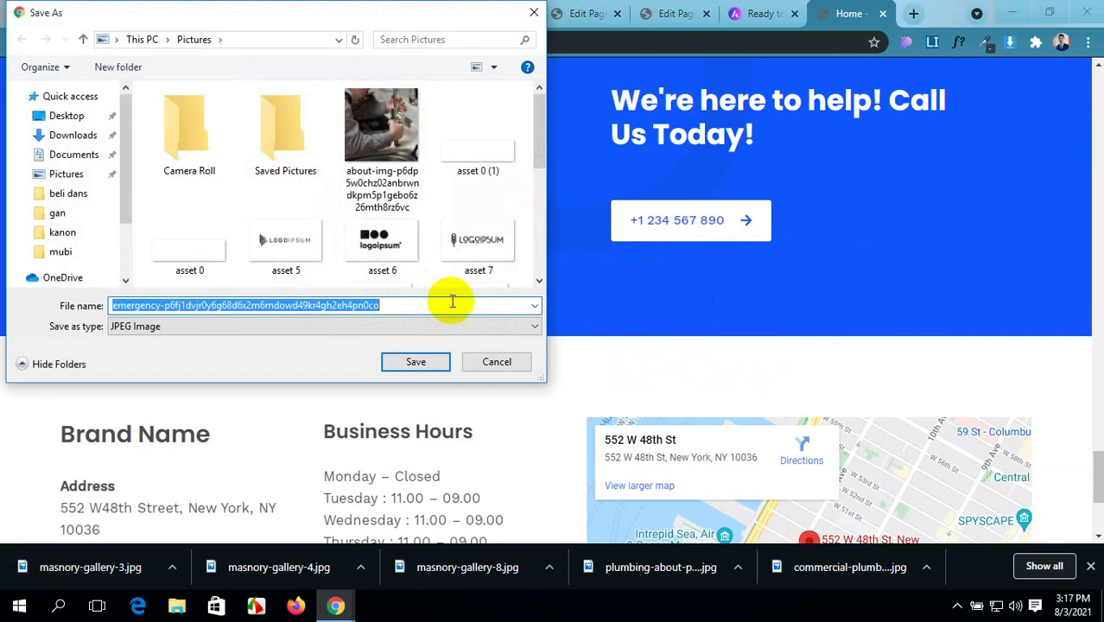
pyautogui.click(409, 365)
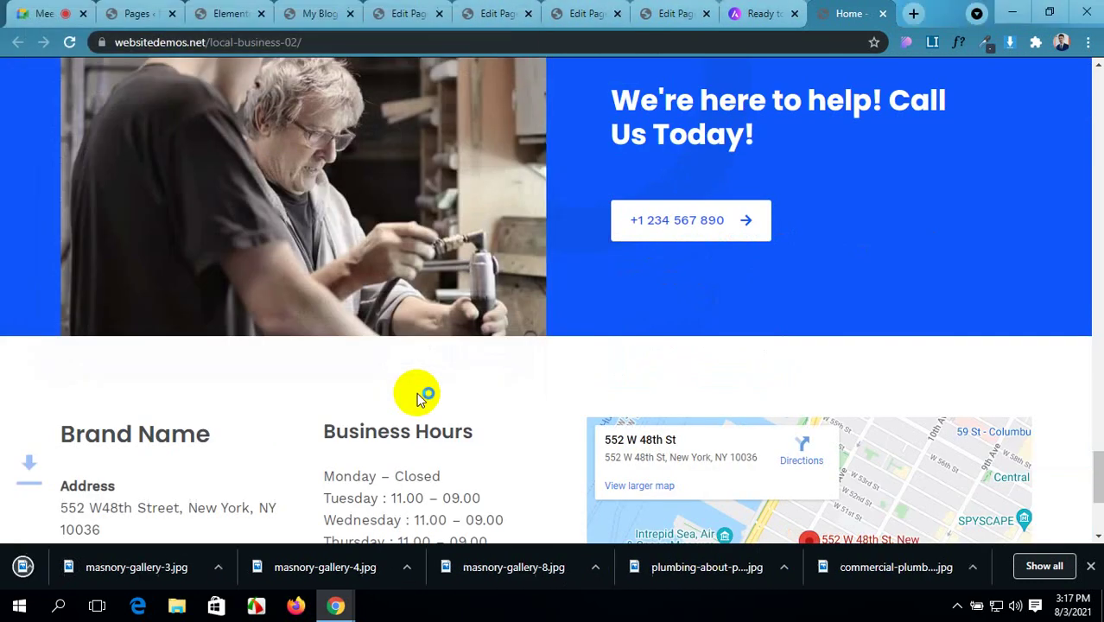
pyautogui.click(882, 14)
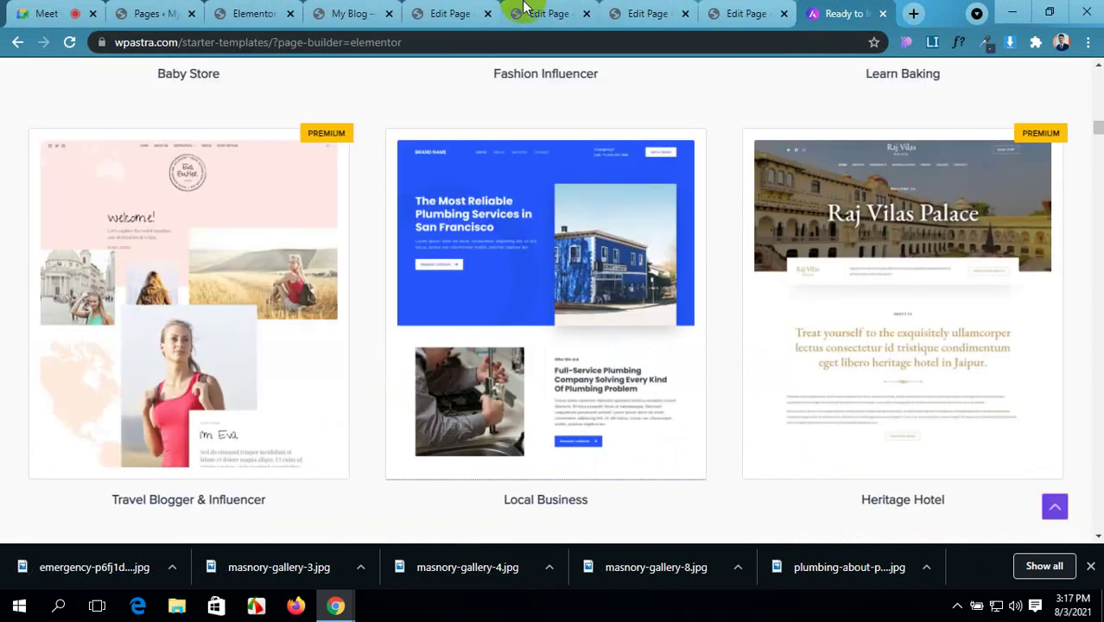
pyautogui.click(452, 12)
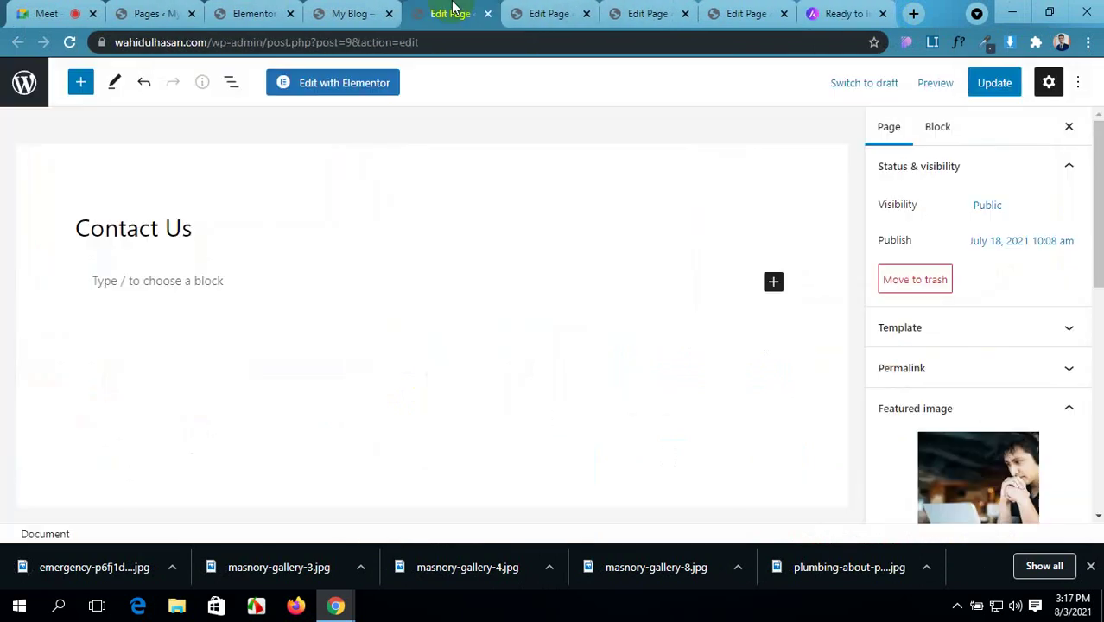
# - Close the Contact Us editor and browse Pictures to upload a Home featured image
pyautogui.click(489, 14)
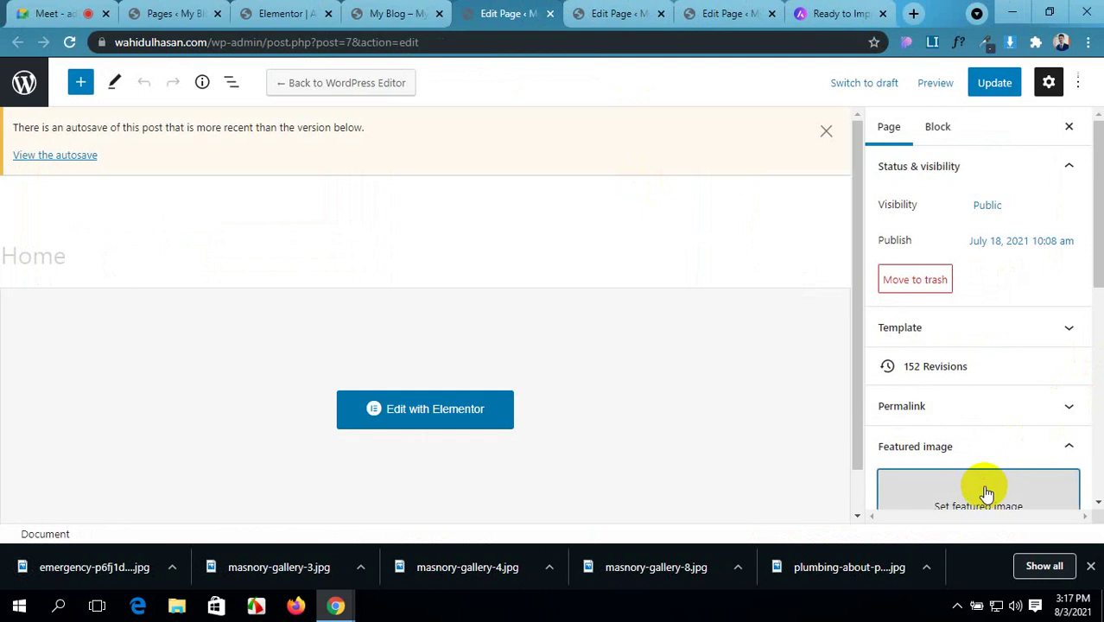
pyautogui.click(987, 493)
pyautogui.click(50, 136)
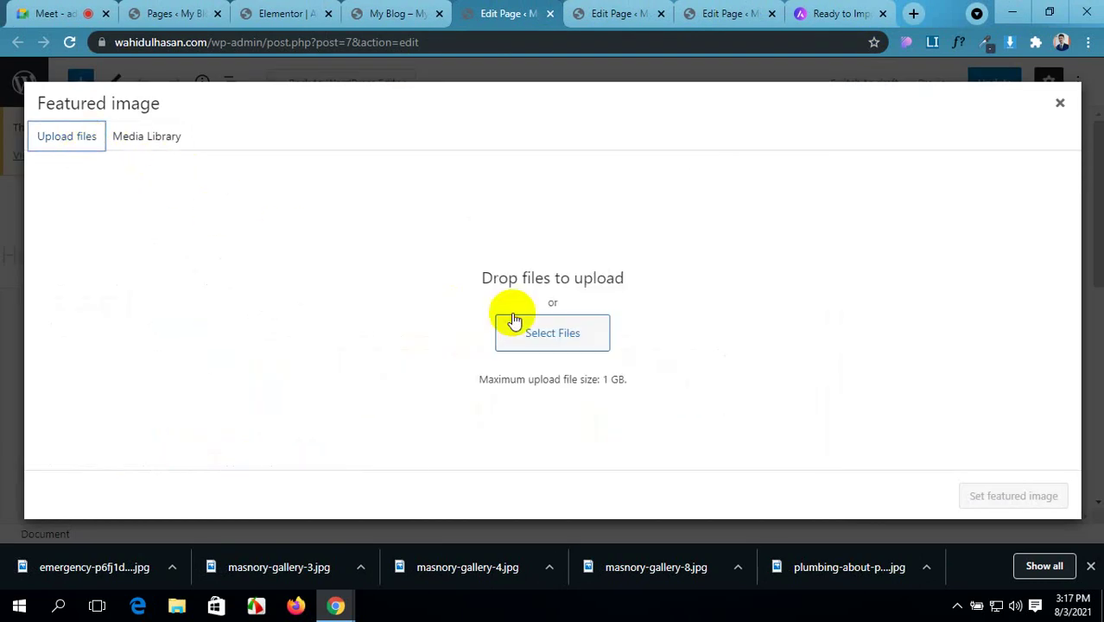
pyautogui.click(553, 334)
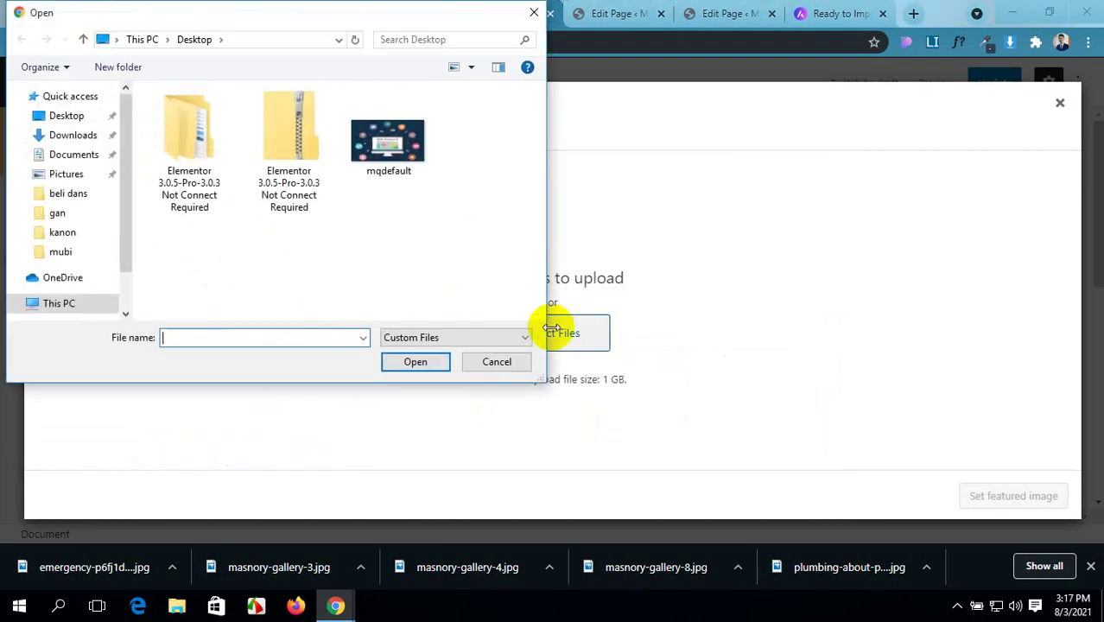
pyautogui.click(73, 175)
# - Upload the nine plumbing photos and set the plumbing-about wrench photo as Home's featured image
pyautogui.click(356, 208)
pyautogui.scroll(-3, 354, 240)
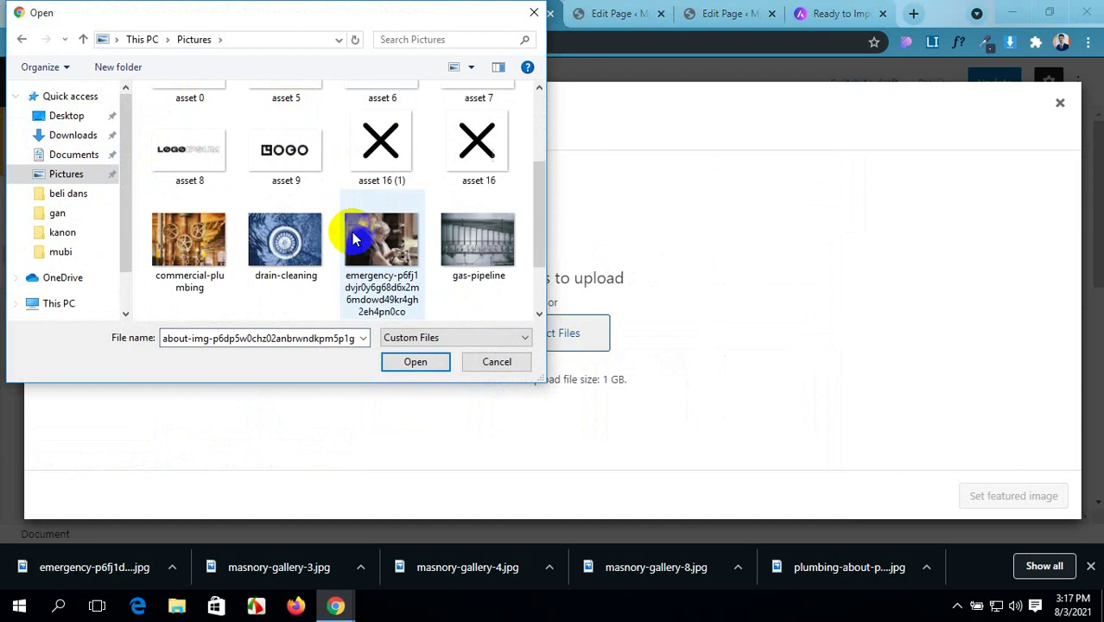
pyautogui.keyDown('ctrl'); pyautogui.click(176, 226); pyautogui.keyUp('ctrl')
pyautogui.keyDown('ctrl'); pyautogui.click(285, 240); pyautogui.keyUp('ctrl')
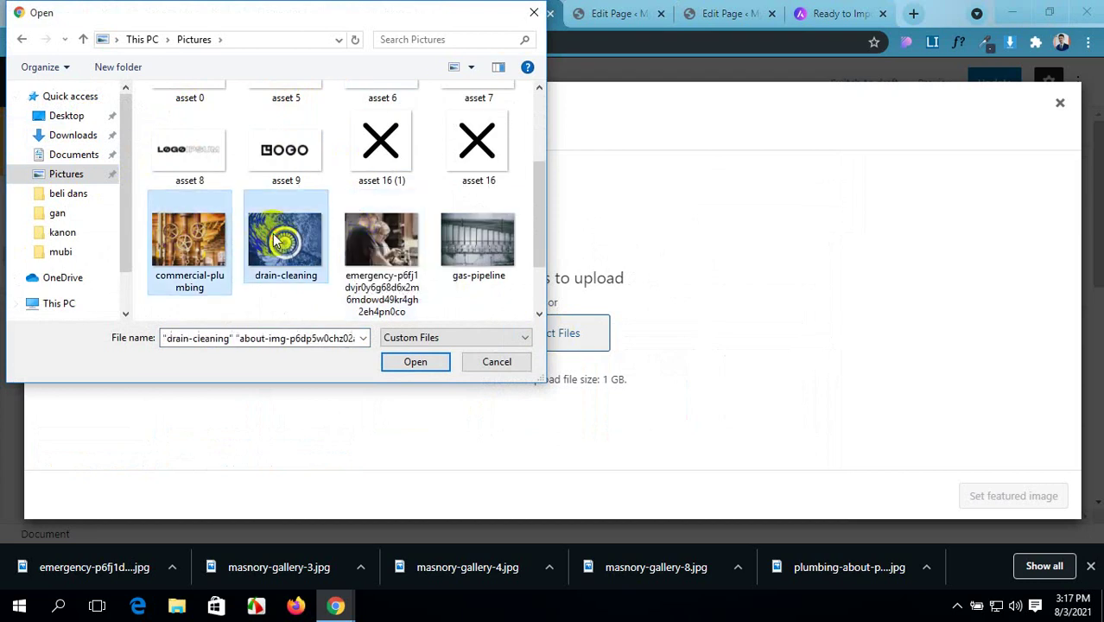
pyautogui.keyDown('ctrl'); pyautogui.click(381, 239); pyautogui.keyUp('ctrl')
pyautogui.keyDown('ctrl'); pyautogui.click(473, 238); pyautogui.keyUp('ctrl')
pyautogui.scroll(-2, 415, 244)
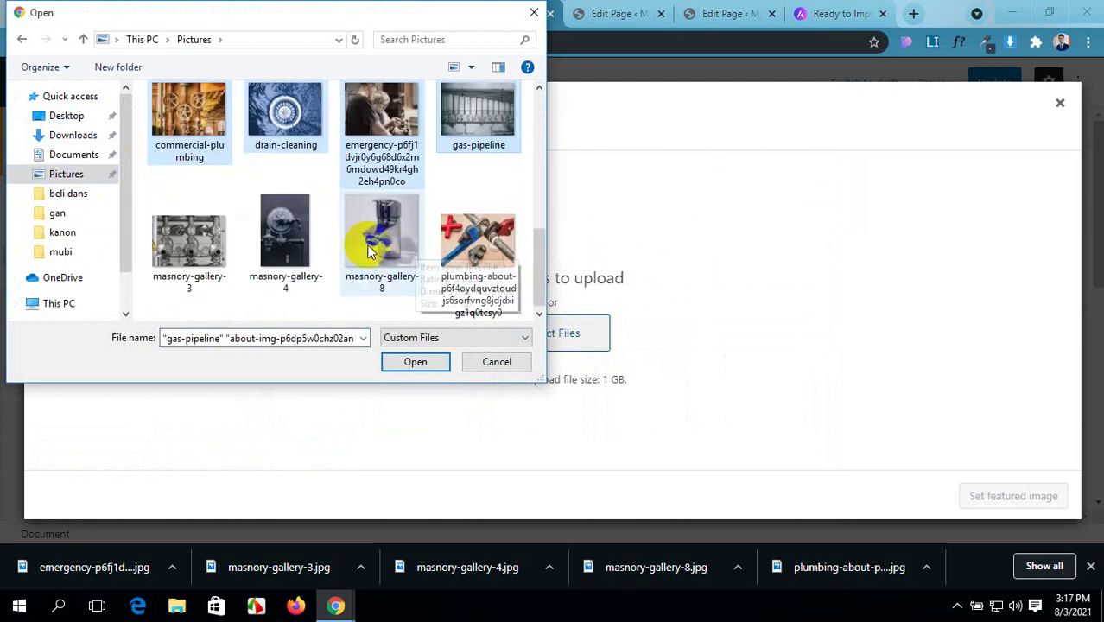
pyautogui.keyDown('ctrl'); pyautogui.click(186, 246); pyautogui.keyUp('ctrl')
pyautogui.keyDown('ctrl'); pyautogui.click(288, 239); pyautogui.keyUp('ctrl')
pyautogui.keyDown('ctrl'); pyautogui.click(361, 235); pyautogui.keyUp('ctrl')
pyautogui.keyDown('ctrl'); pyautogui.click(461, 240); pyautogui.keyUp('ctrl')
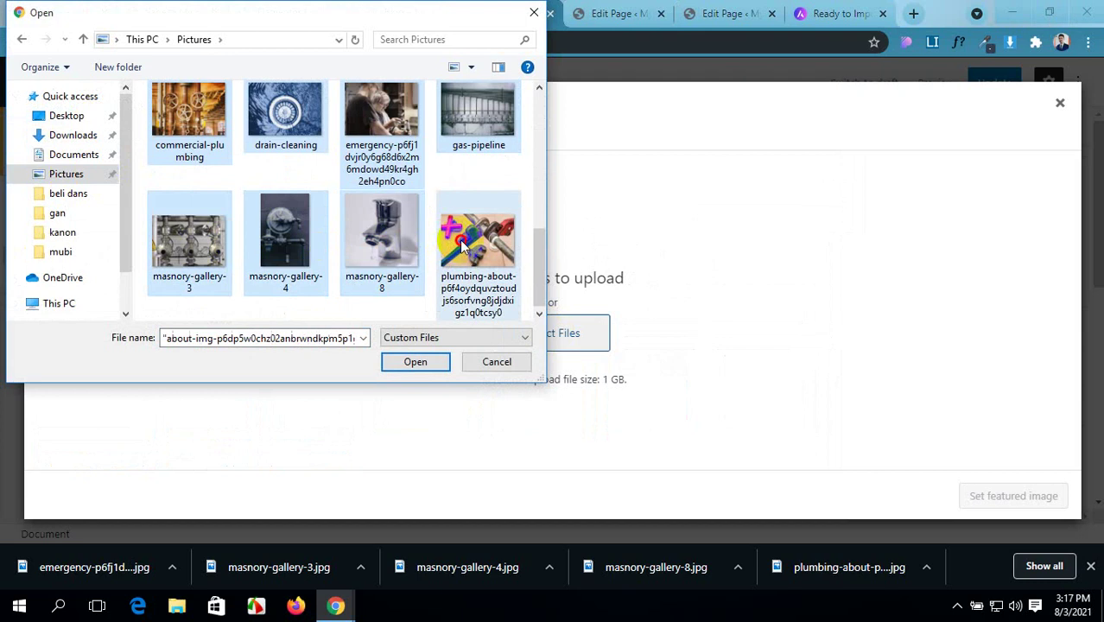
pyautogui.click(416, 362)
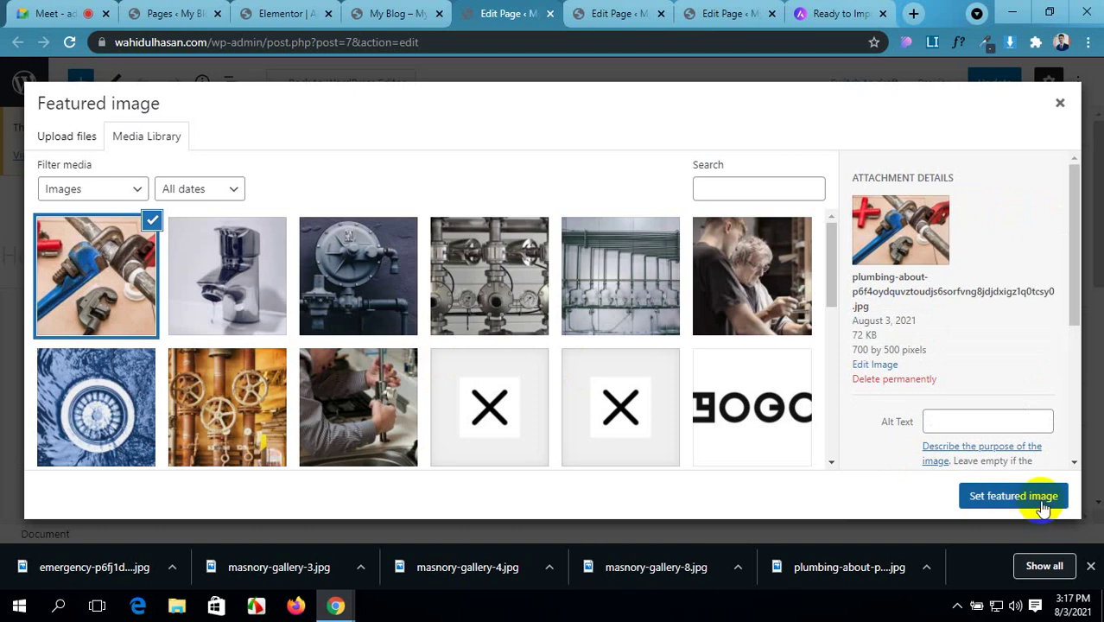
pyautogui.click(1012, 496)
pyautogui.click(615, 13)
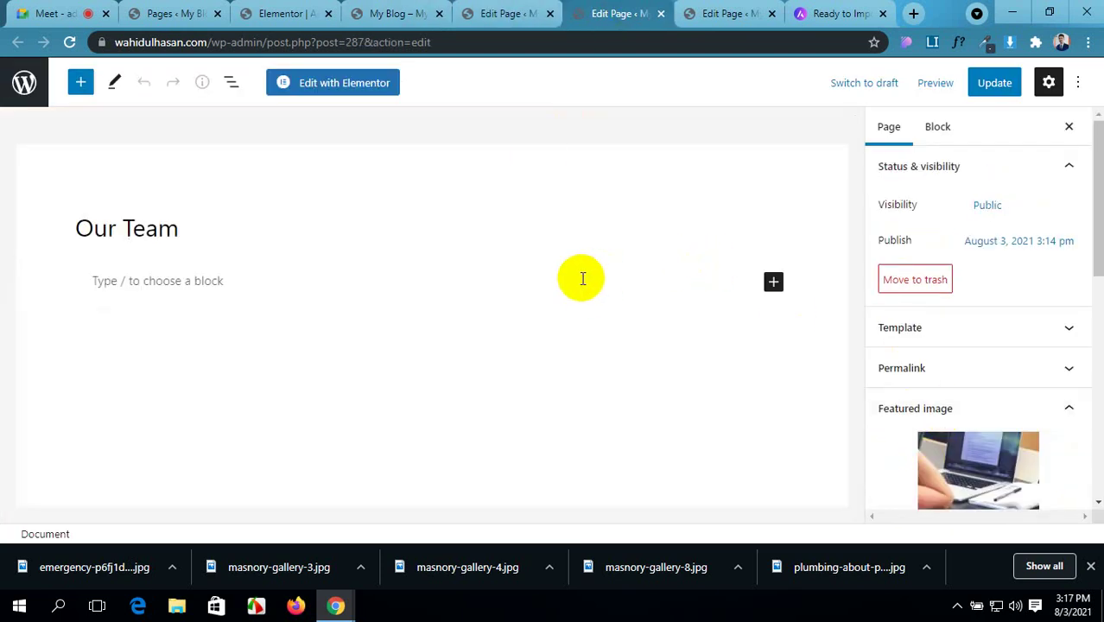
# - Close the Our Team editor, start the Service featured image choice, and update the Home page
pyautogui.click(661, 13)
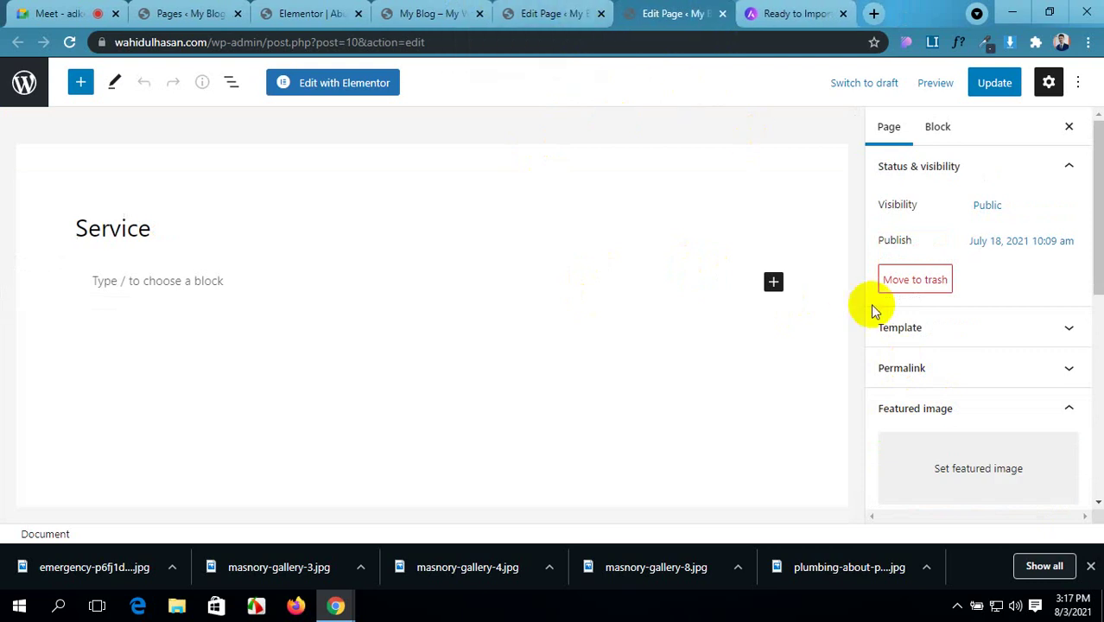
pyautogui.scroll(-2, 898, 346)
pyautogui.click(968, 333)
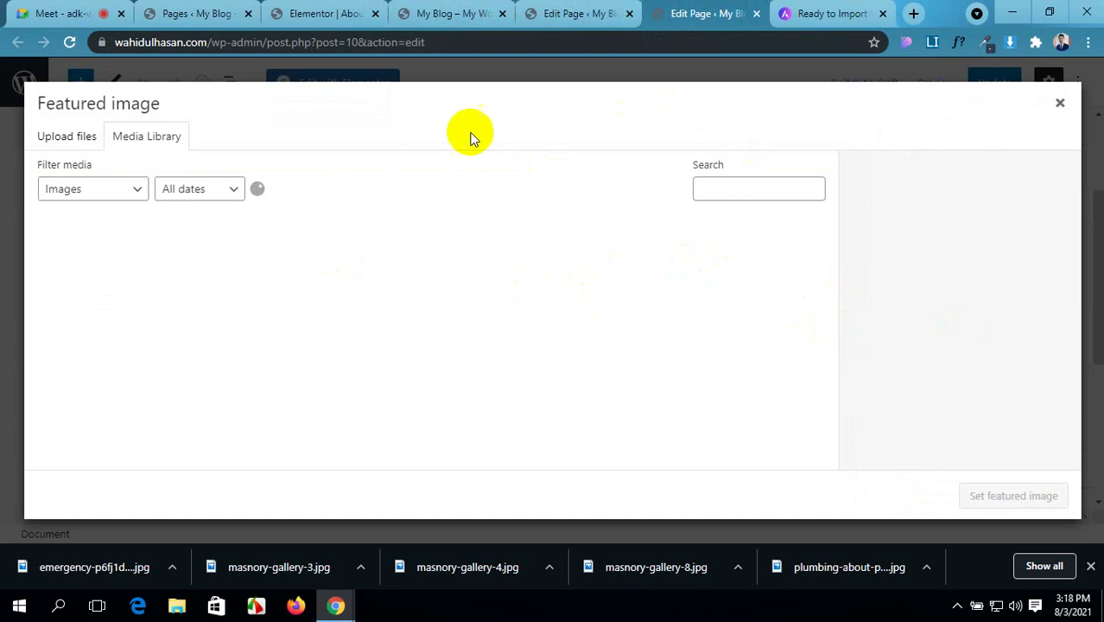
pyautogui.click(539, 14)
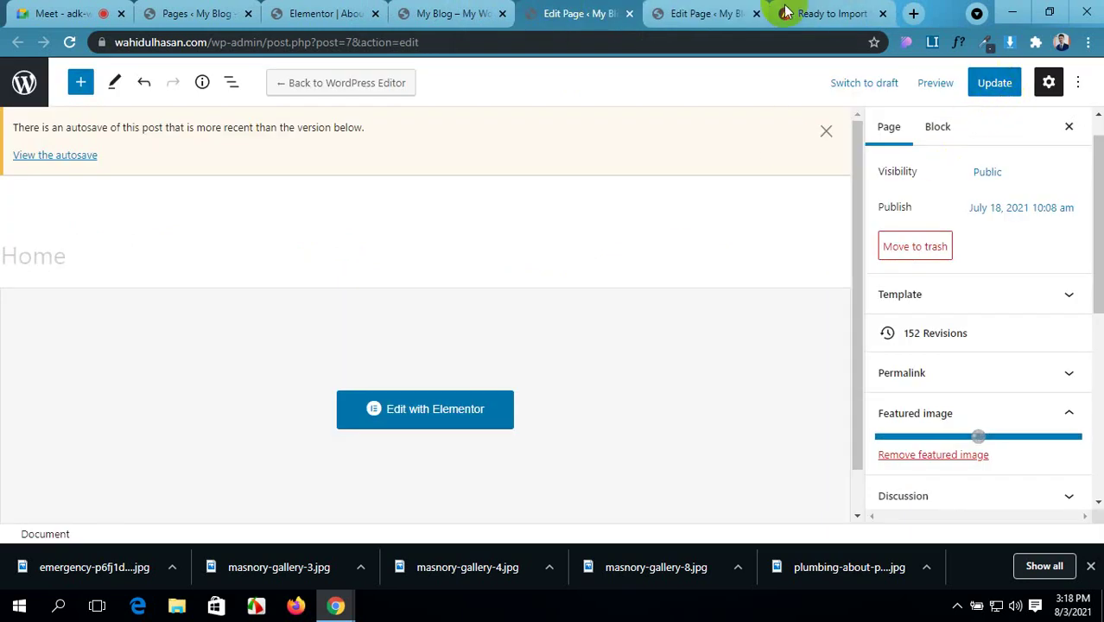
pyautogui.click(991, 83)
# - Set commercial-plumbing as the Service featured image, update Service, and close both editor tabs
pyautogui.click(716, 12)
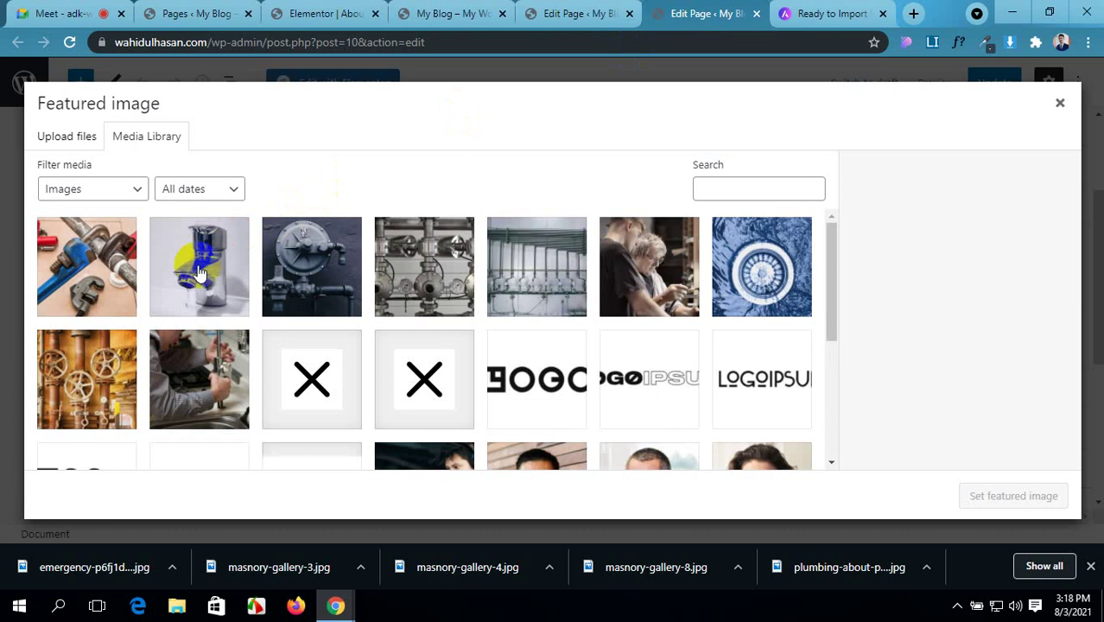
pyautogui.click(106, 374)
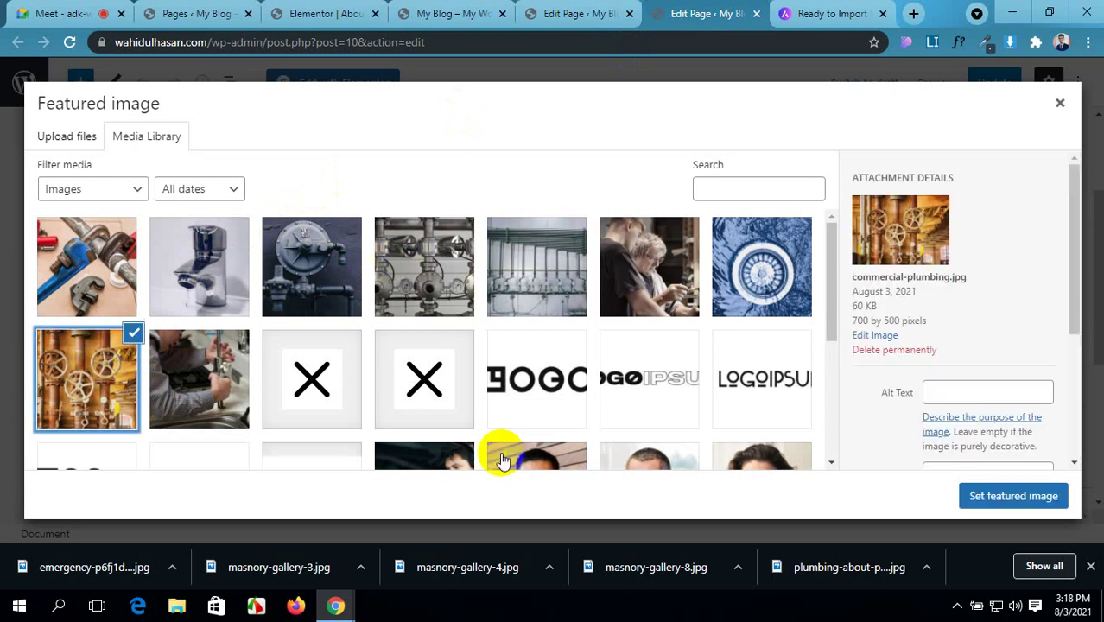
pyautogui.click(974, 497)
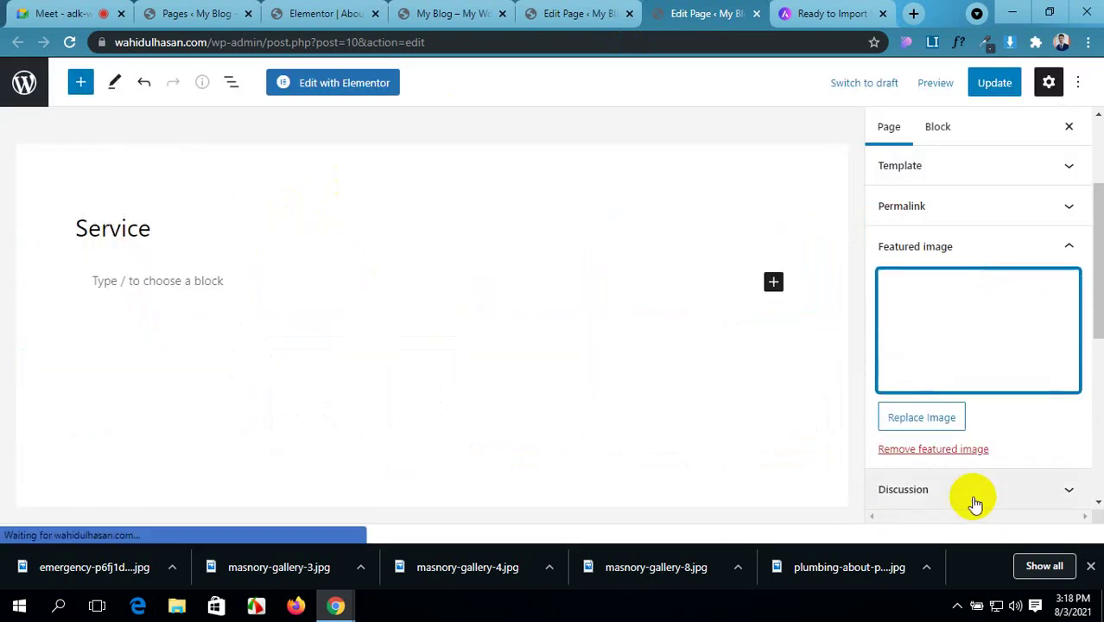
pyautogui.click(1091, 566)
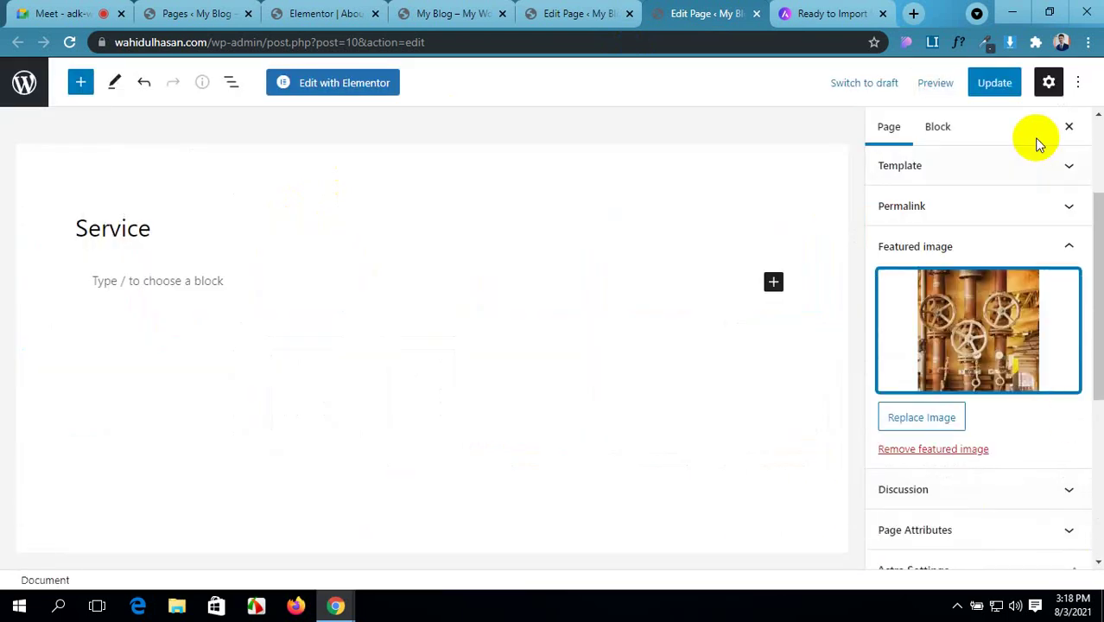
pyautogui.click(991, 85)
pyautogui.click(615, 14)
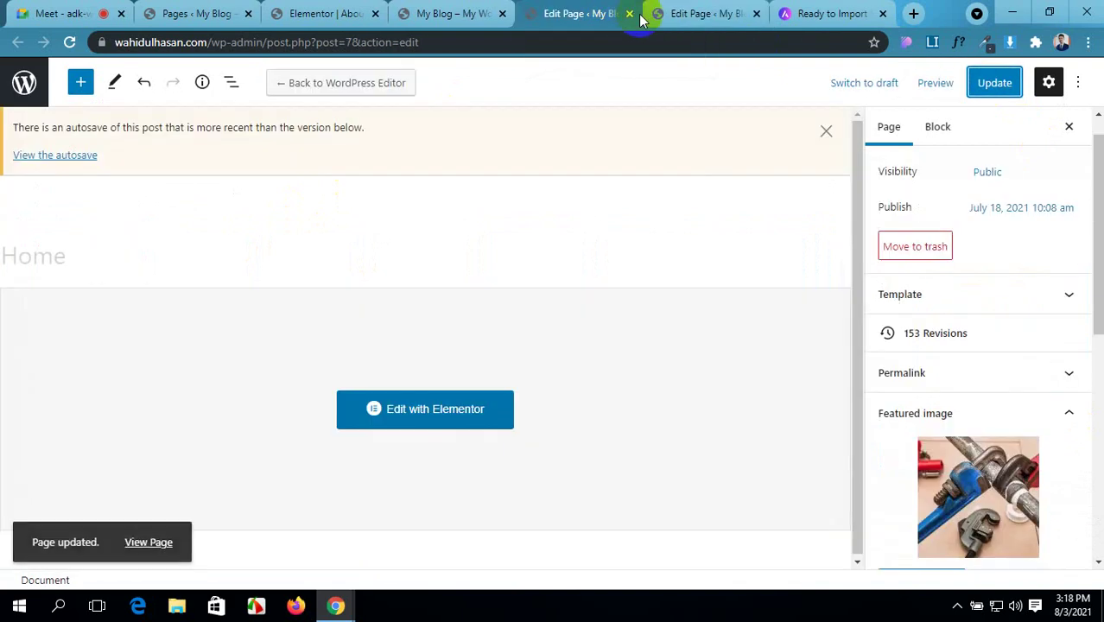
pyautogui.click(628, 14)
pyautogui.click(628, 13)
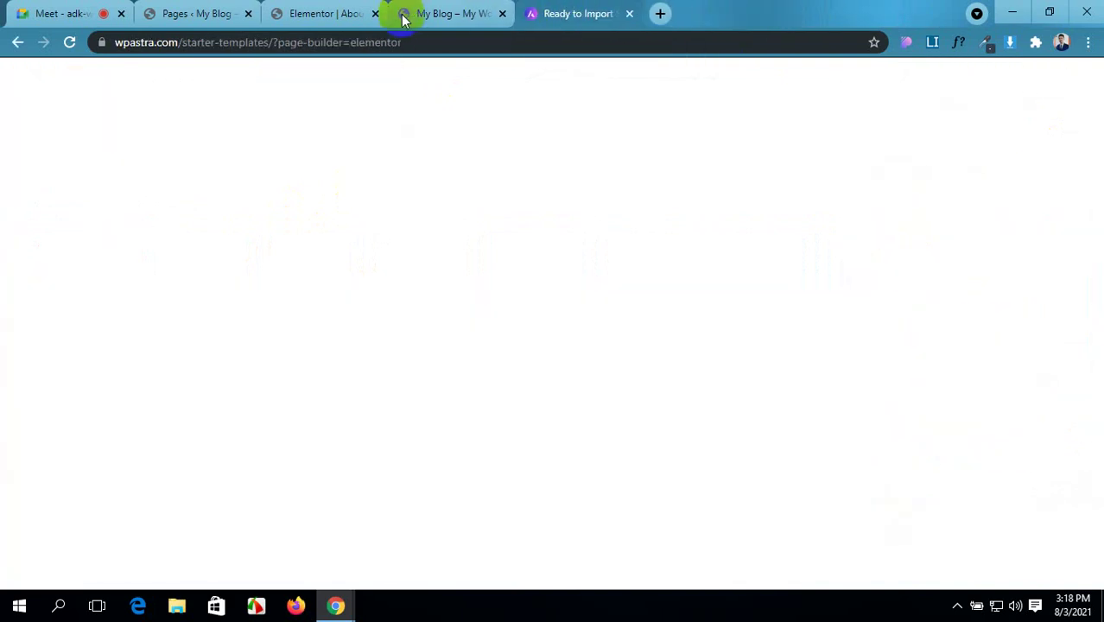
# - Reload the About Us page in the Elementor editor
pyautogui.click(311, 9)
pyautogui.click(69, 42)
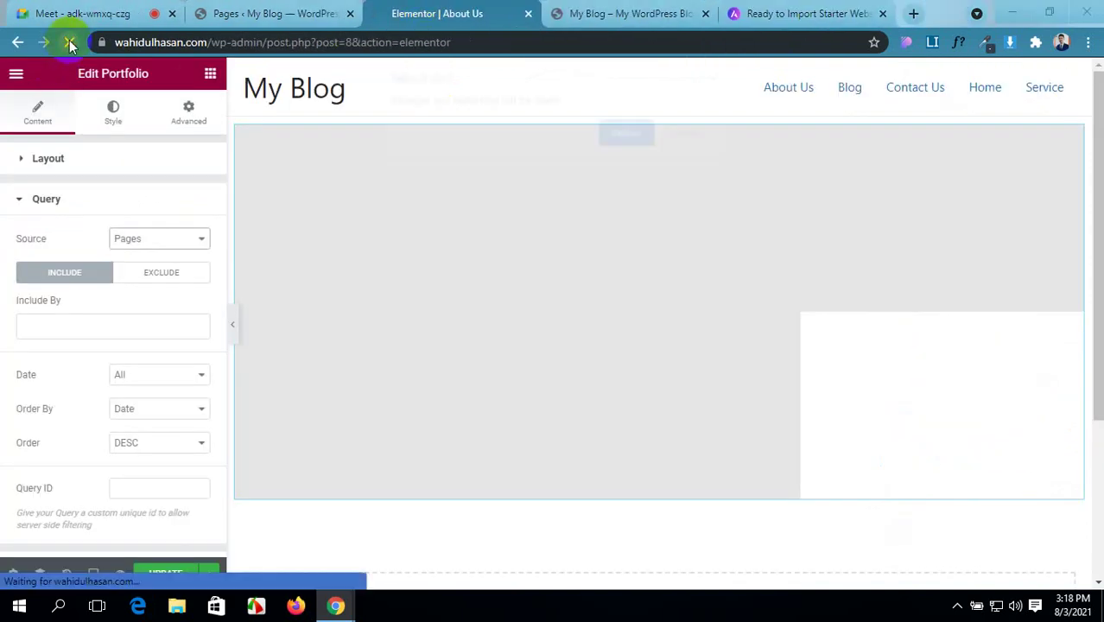
pyautogui.click(652, 141)
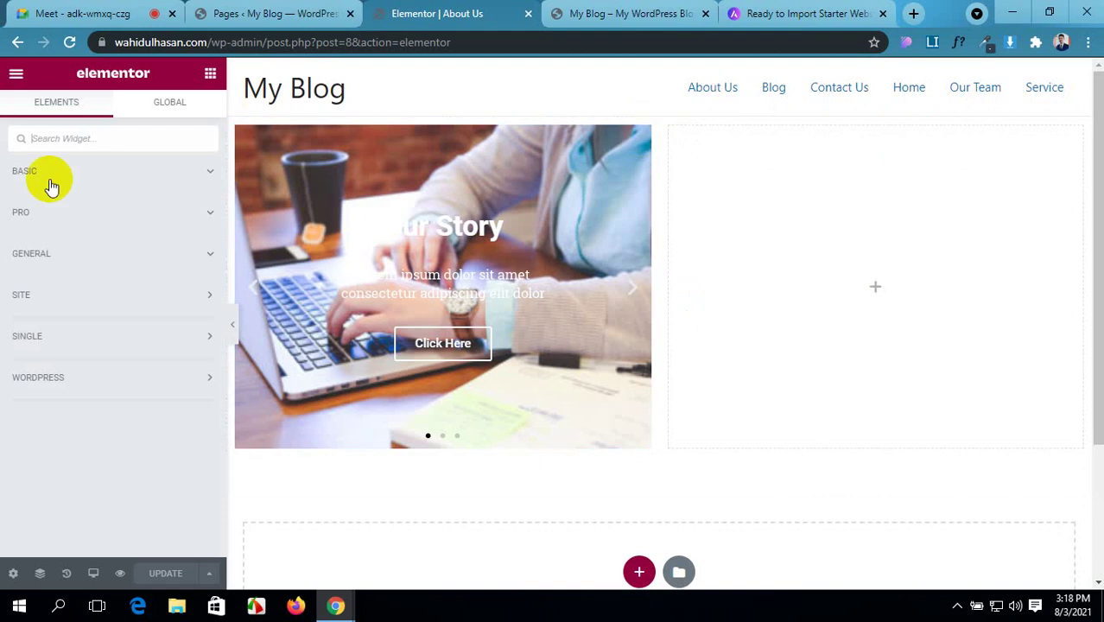
# - Delete the slider section and place a Pro Portfolio widget in a new one-column section
pyautogui.click(678, 107)
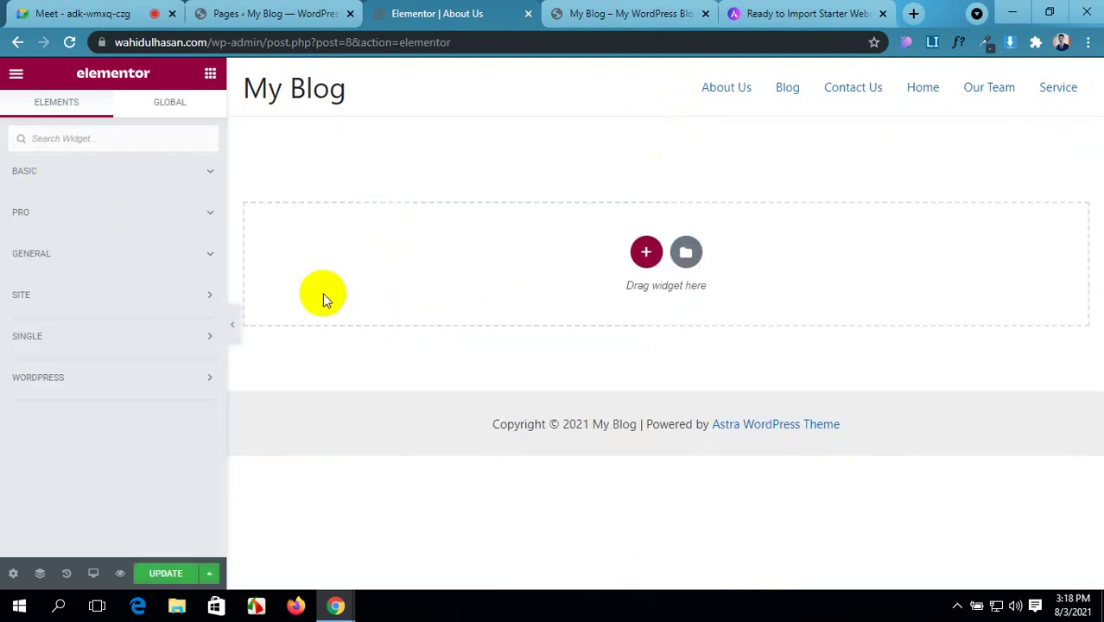
pyautogui.click(646, 252)
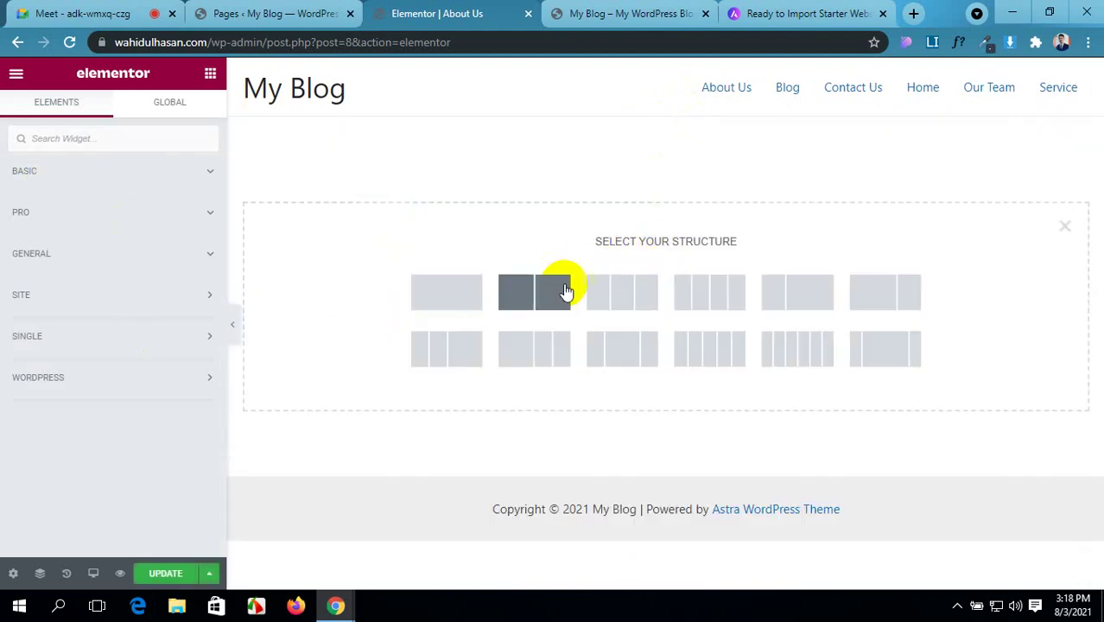
pyautogui.click(458, 310)
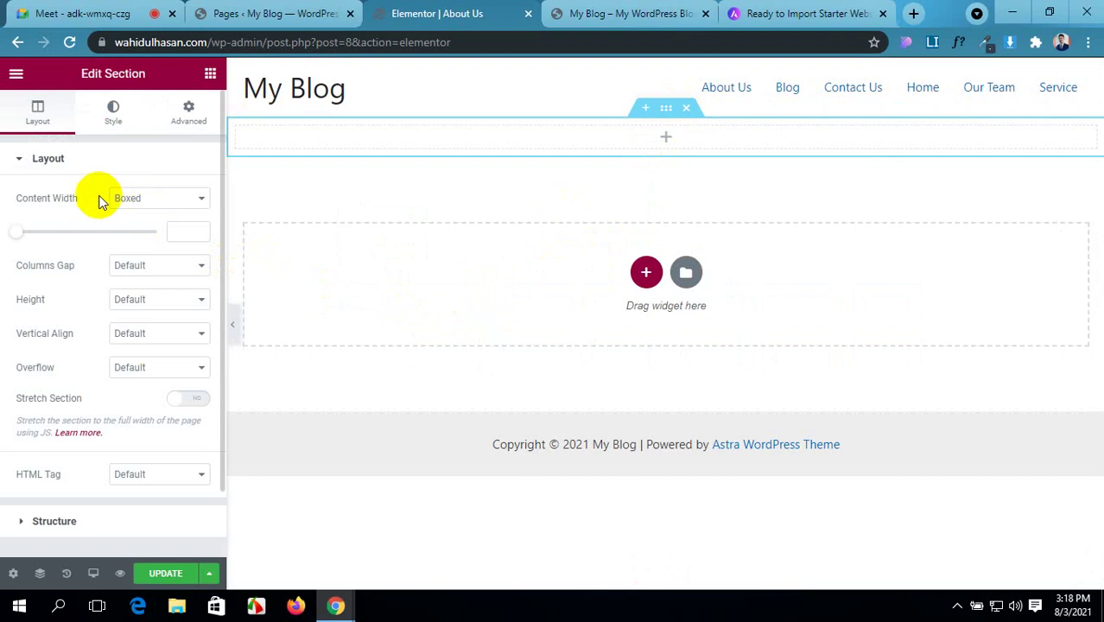
pyautogui.click(210, 73)
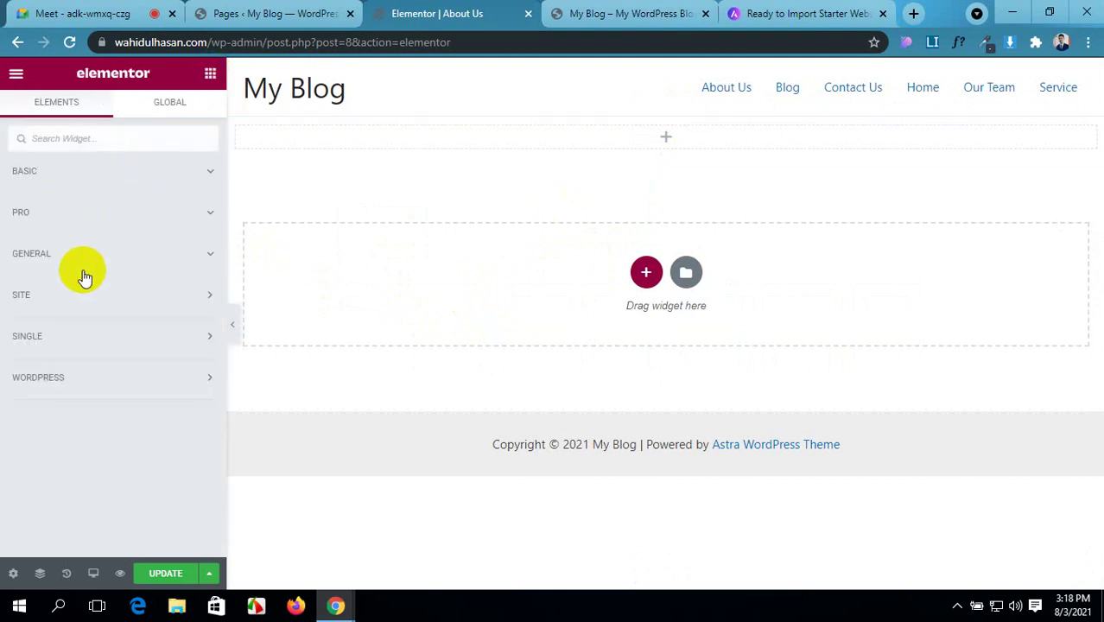
pyautogui.click(82, 223)
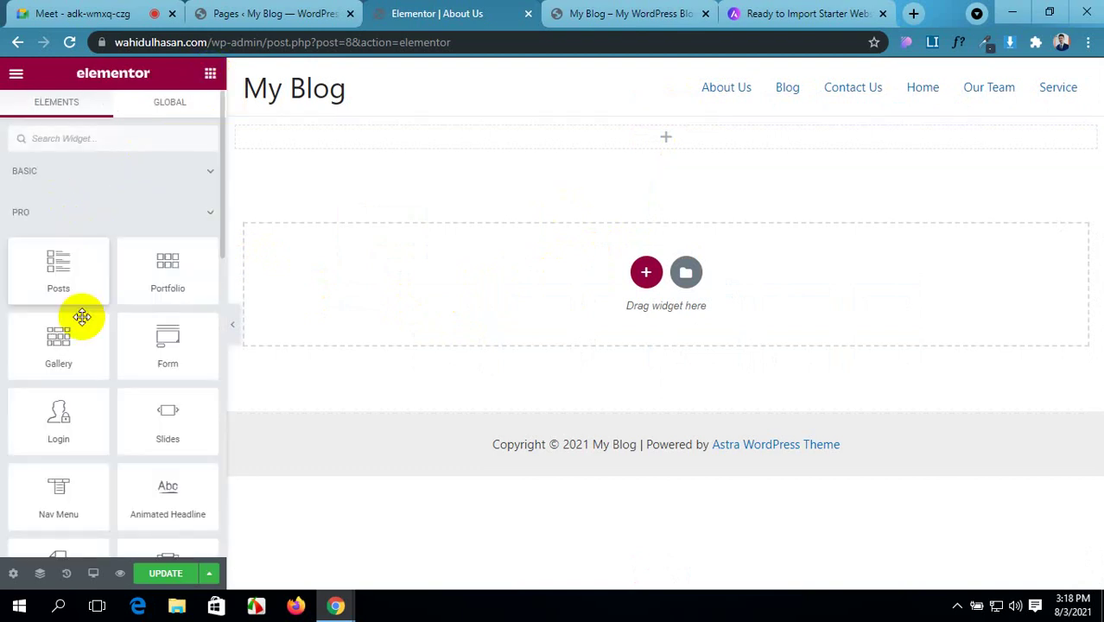
pyautogui.moveTo(141, 286); pyautogui.dragTo(632, 145)
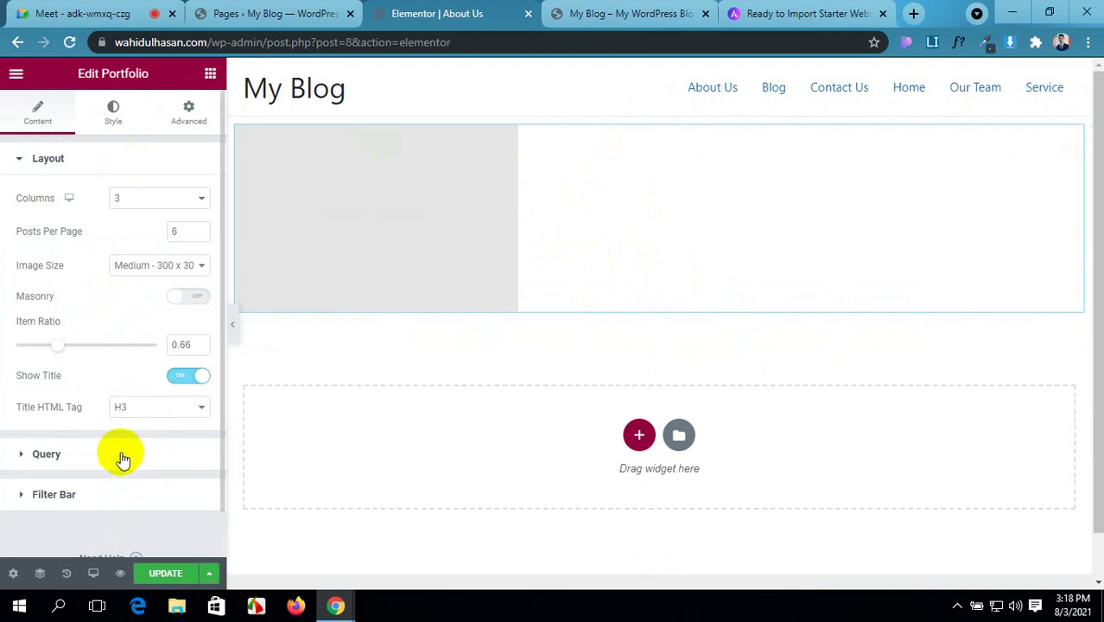
# - Set the Portfolio query source to Pages and save the About Us page
pyautogui.click(122, 456)
pyautogui.click(143, 242)
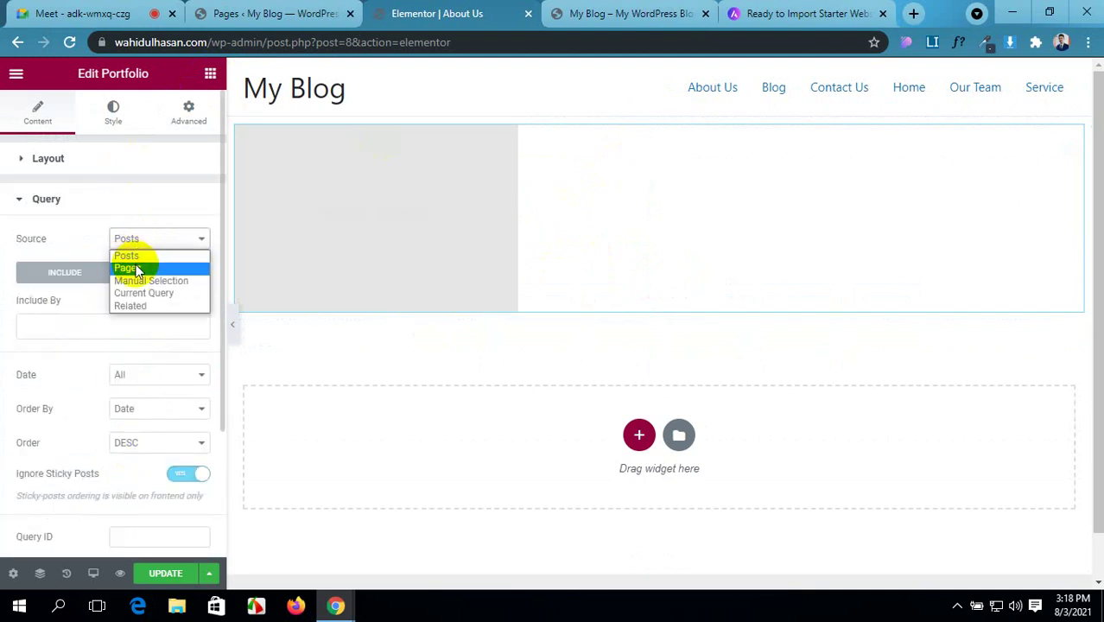
pyautogui.click(136, 266)
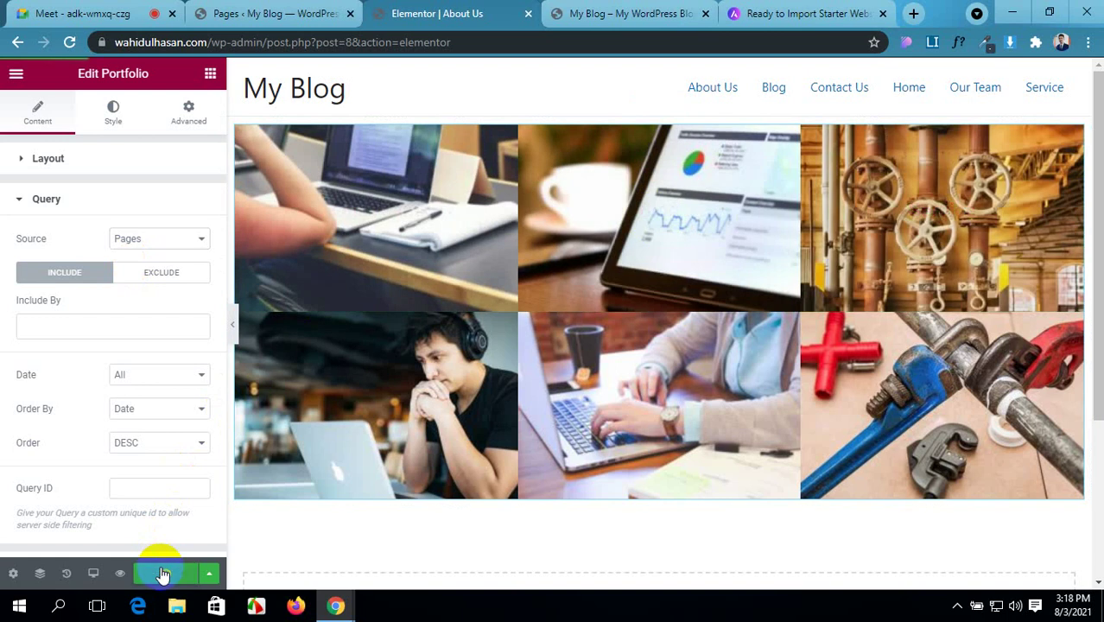
pyautogui.click(162, 574)
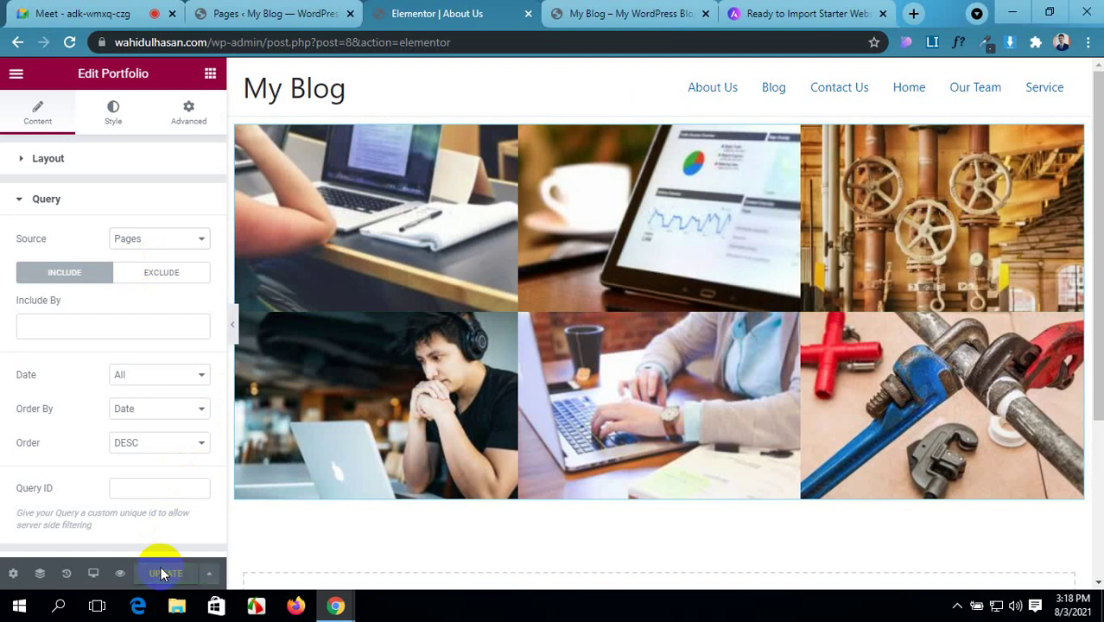
# - Try a 4-column grid and adjust the Posts Per Page count
pyautogui.click(96, 160)
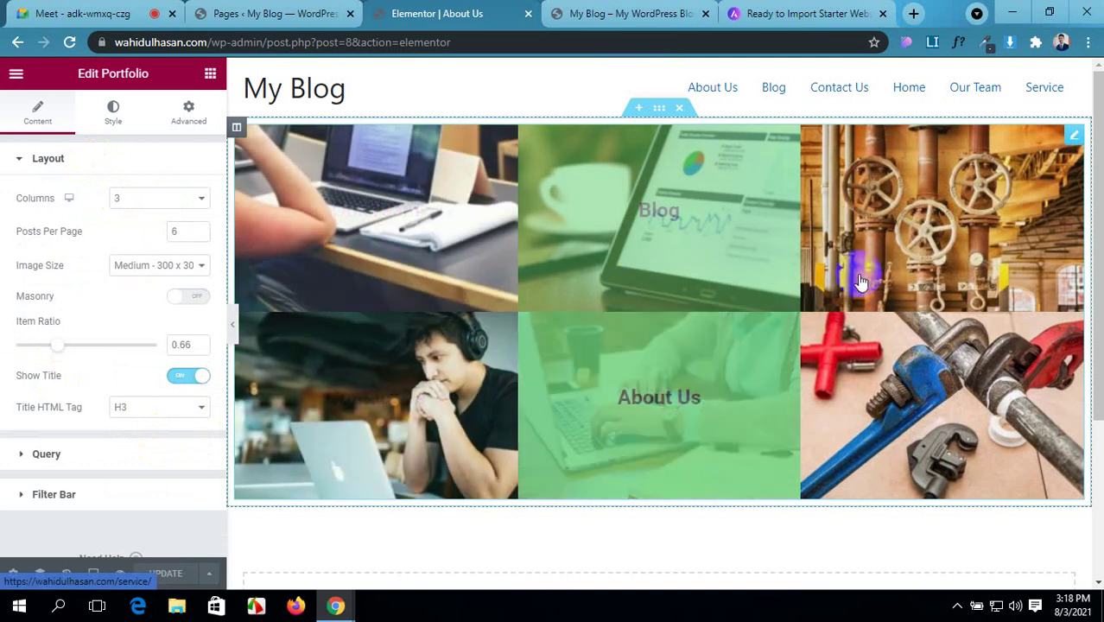
pyautogui.click(143, 201)
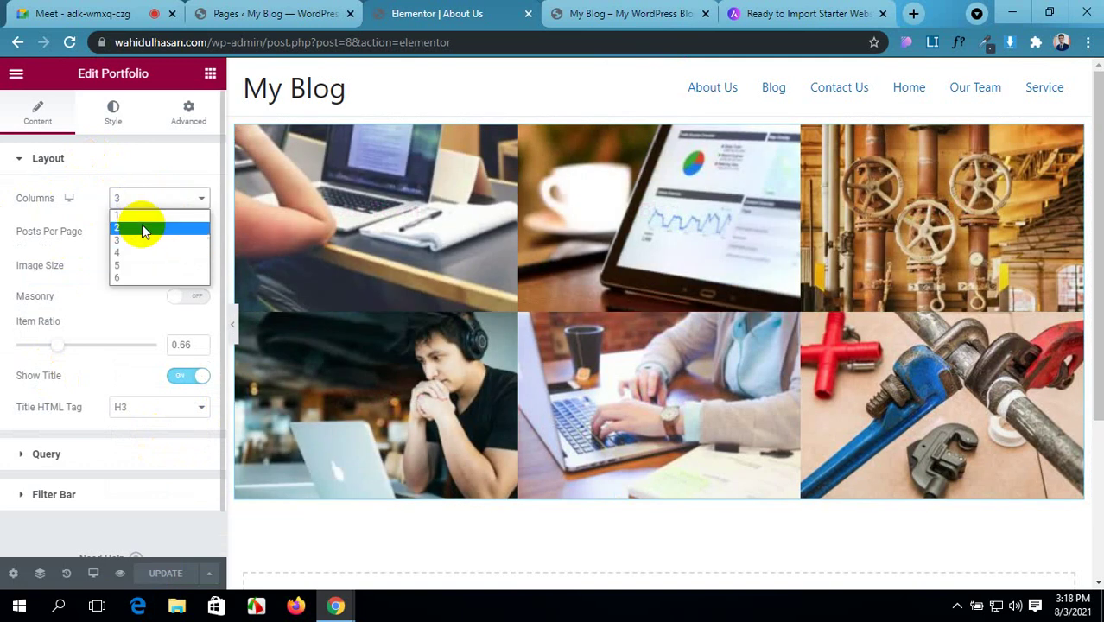
pyautogui.click(144, 252)
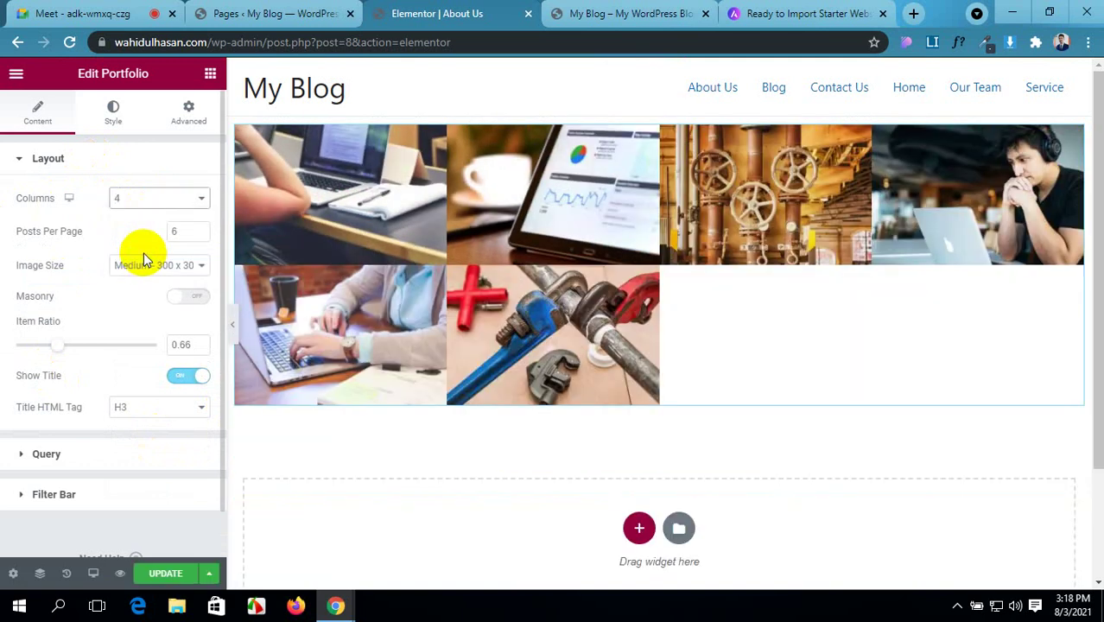
pyautogui.click(173, 233)
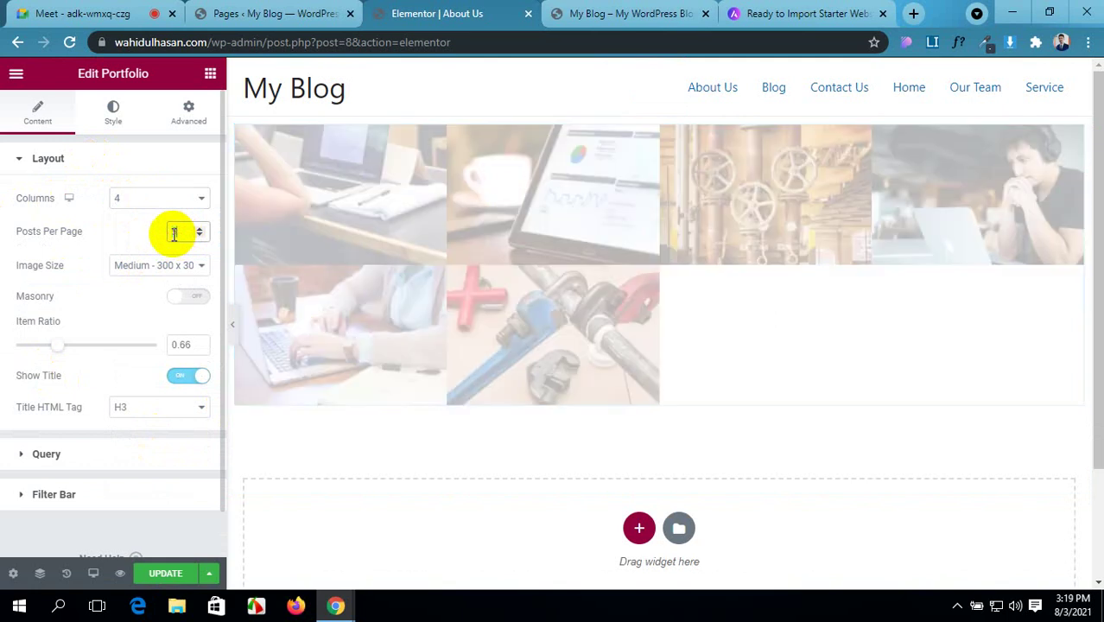
pyautogui.write('4')
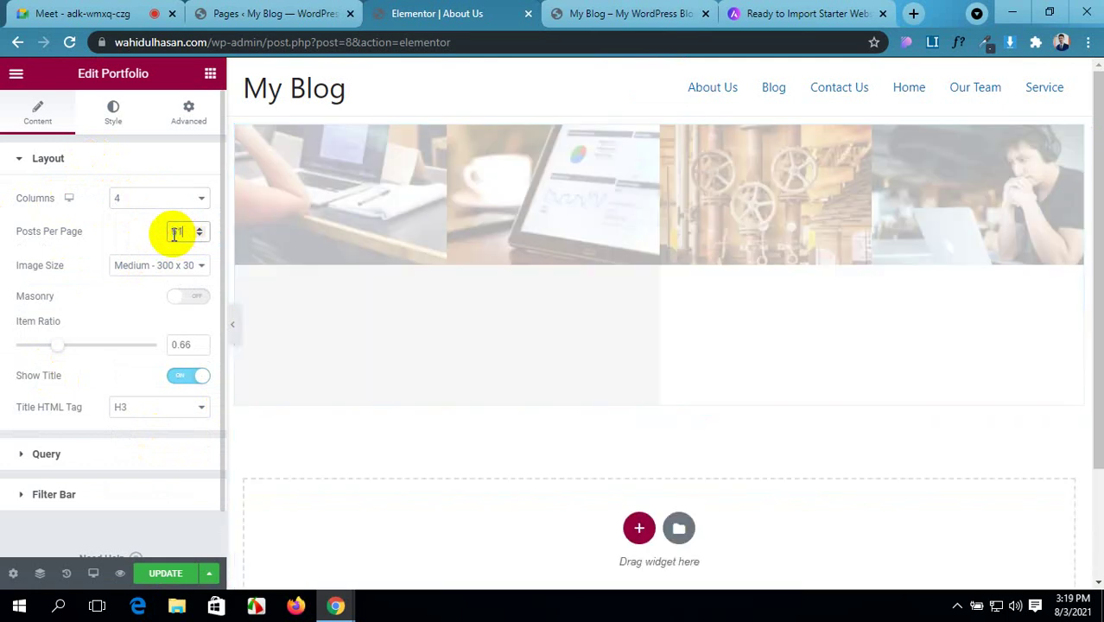
pyautogui.press('Up')
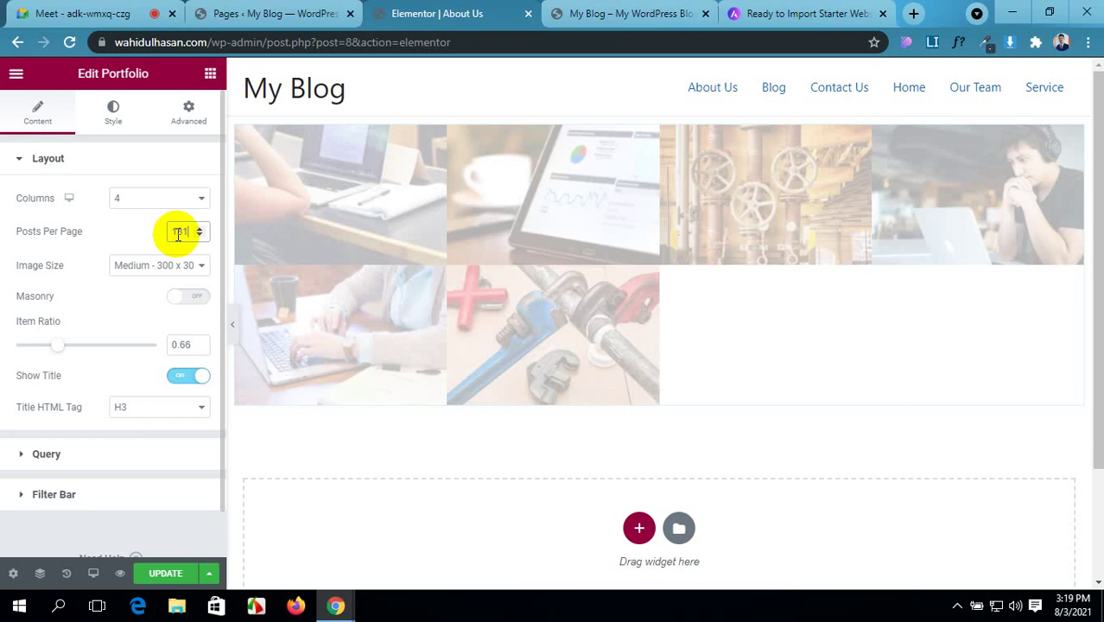
pyautogui.click(189, 231)
pyautogui.click(201, 229)
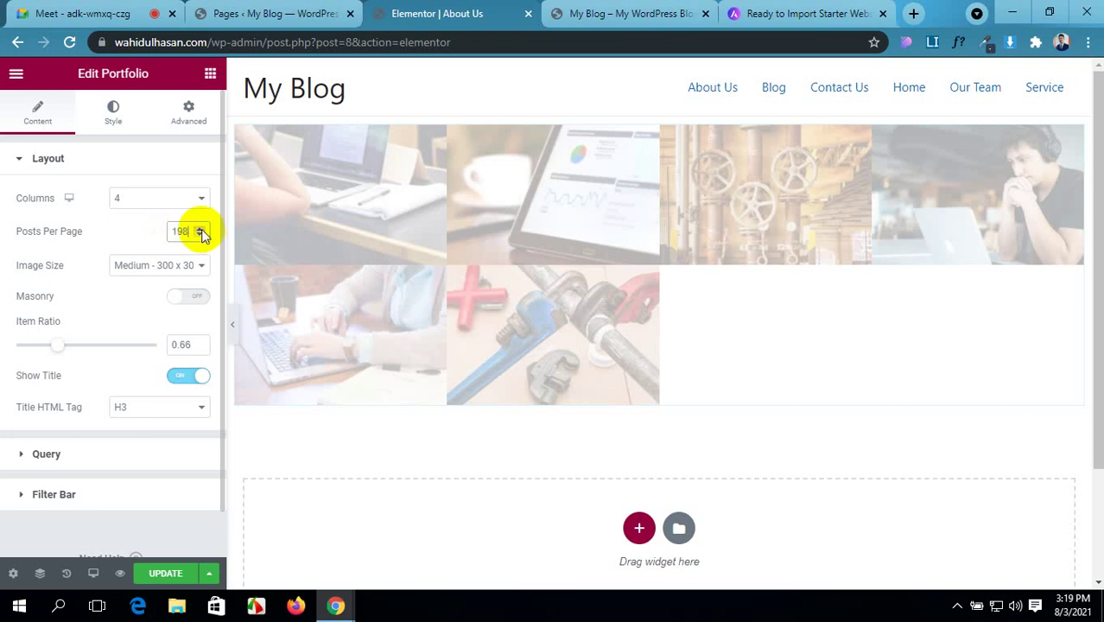
# - Set the Portfolio grid to 3 columns with Posts Per Page at 6
pyautogui.click(164, 205)
pyautogui.click(163, 216)
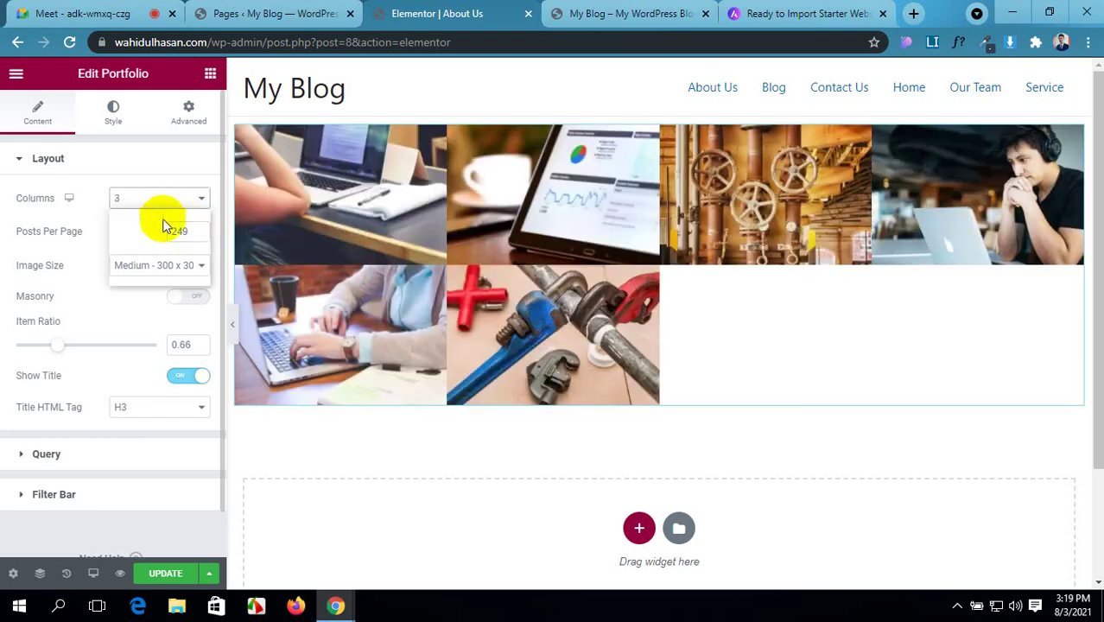
pyautogui.click(164, 203)
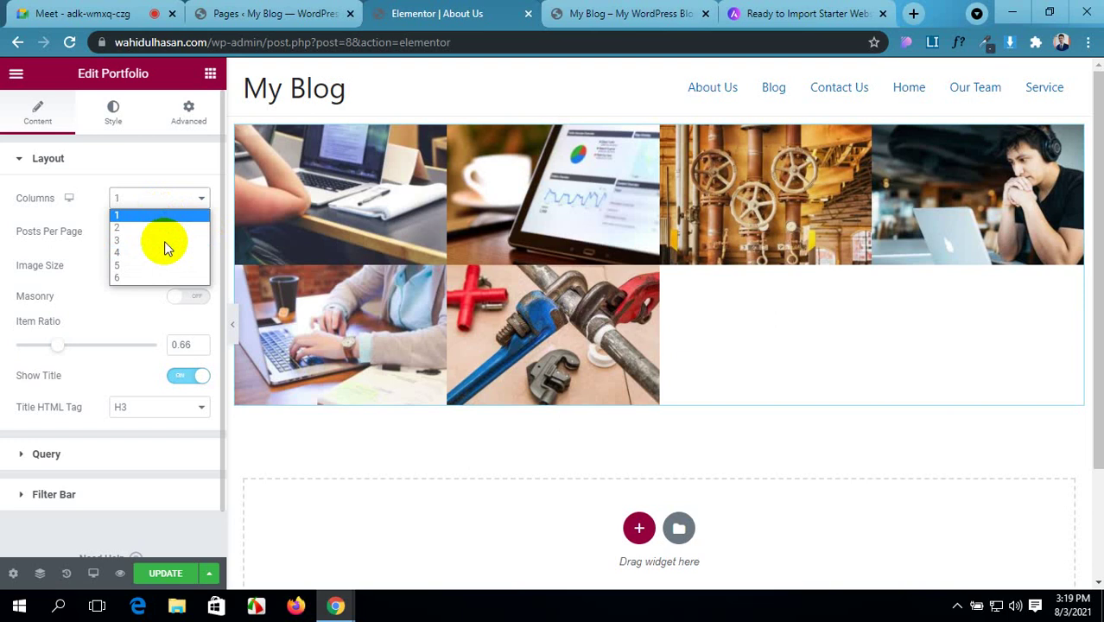
pyautogui.click(124, 241)
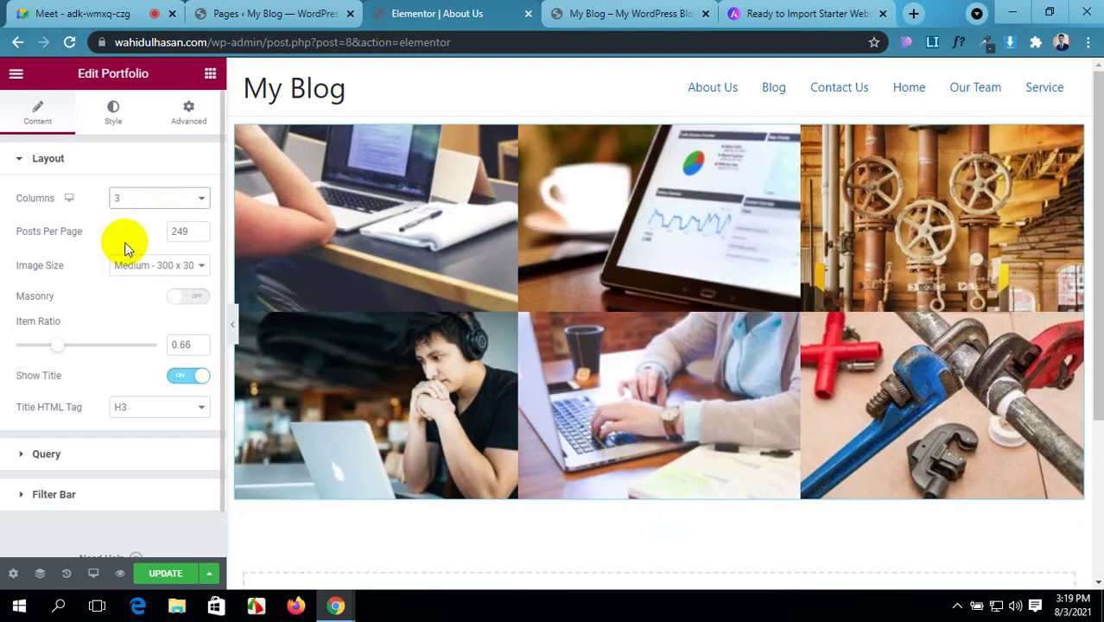
pyautogui.doubleClick(177, 231)
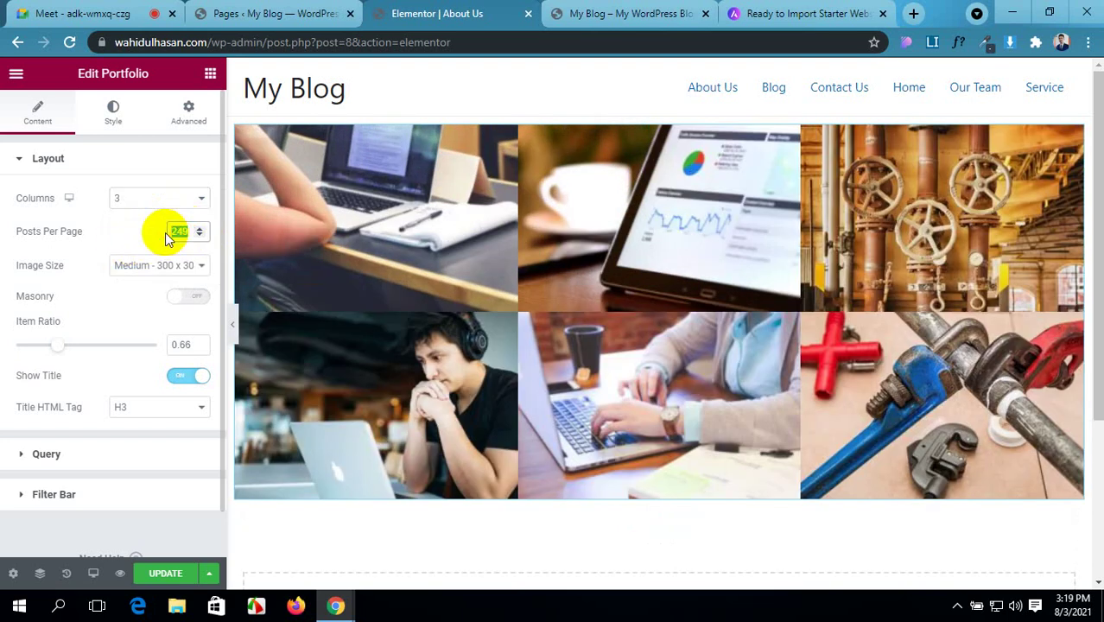
pyautogui.write('7')
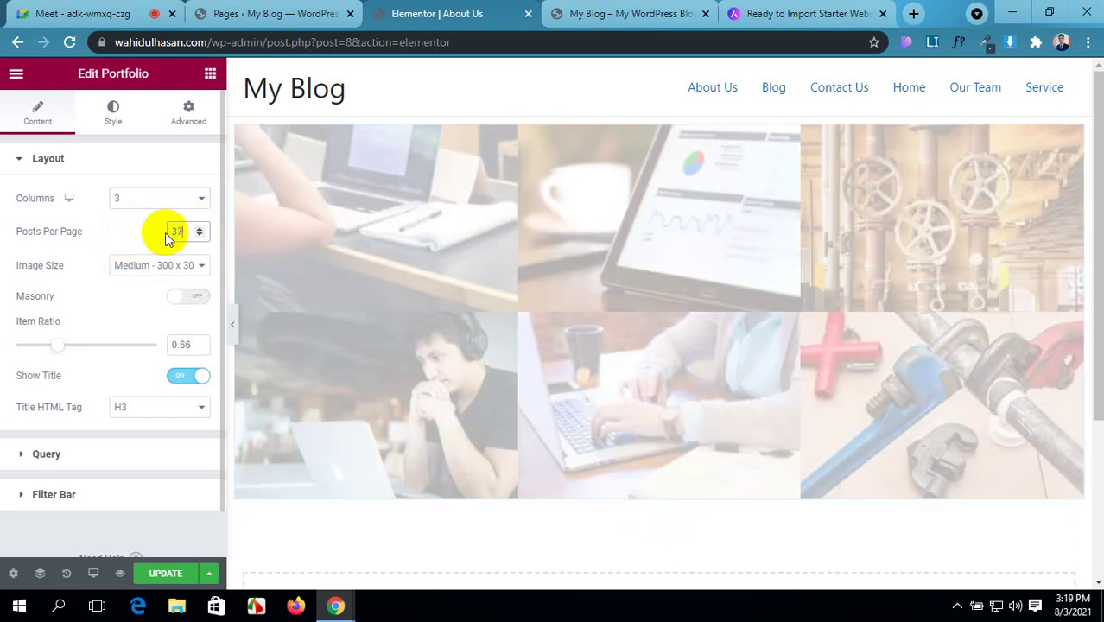
pyautogui.press('BackSpace')
pyautogui.press('BackSpace')
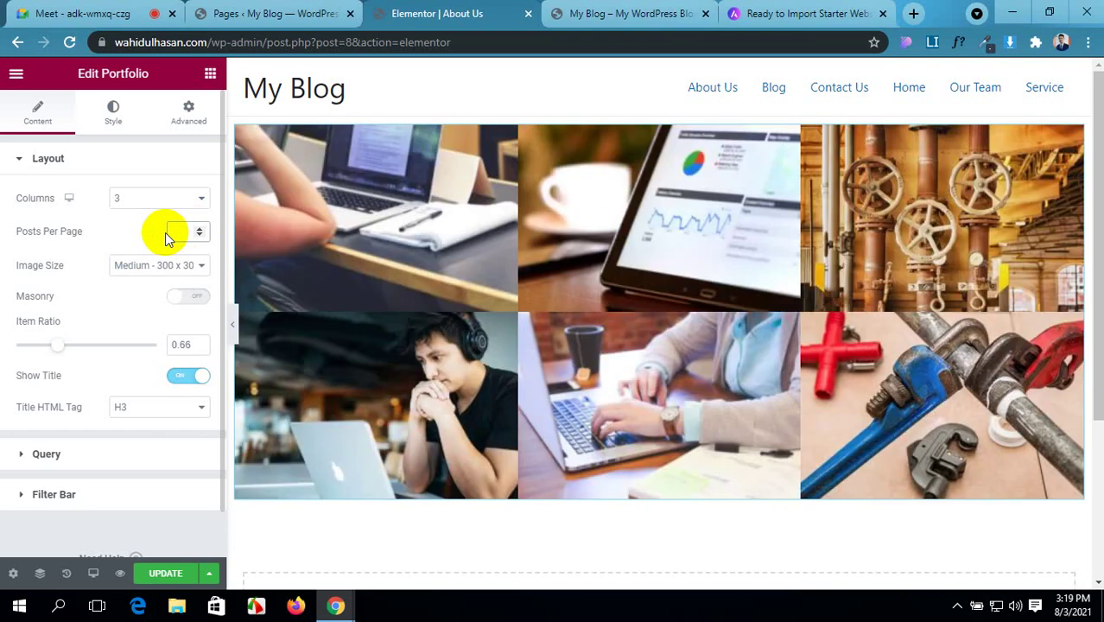
pyautogui.write('6')
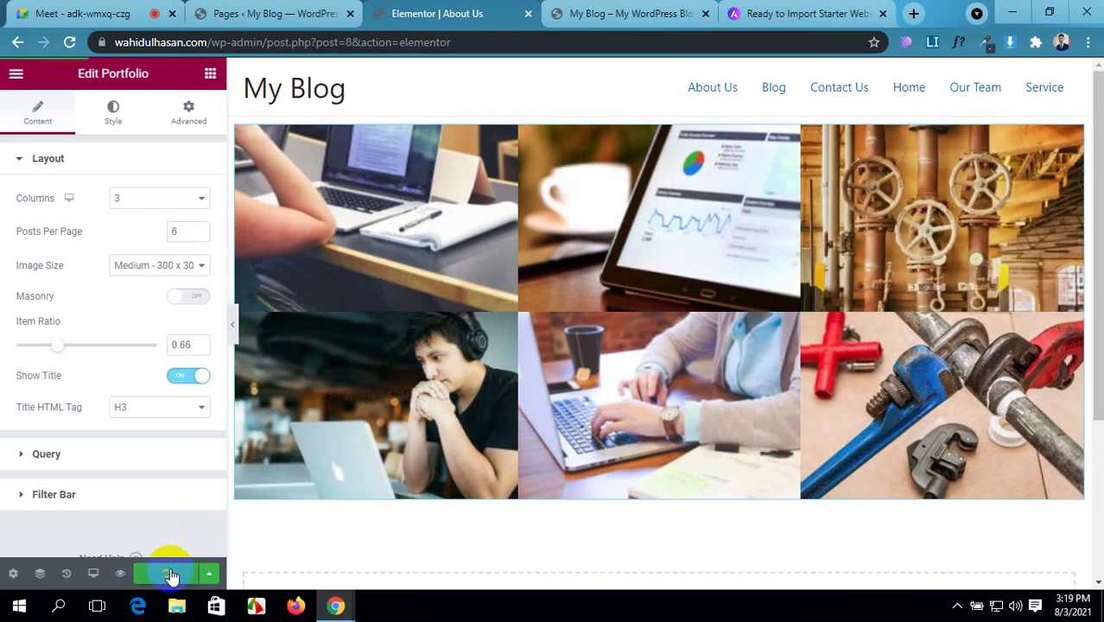
# - Update the page, view the live six-photo About Us grid, and return to Elementor
pyautogui.click(595, 12)
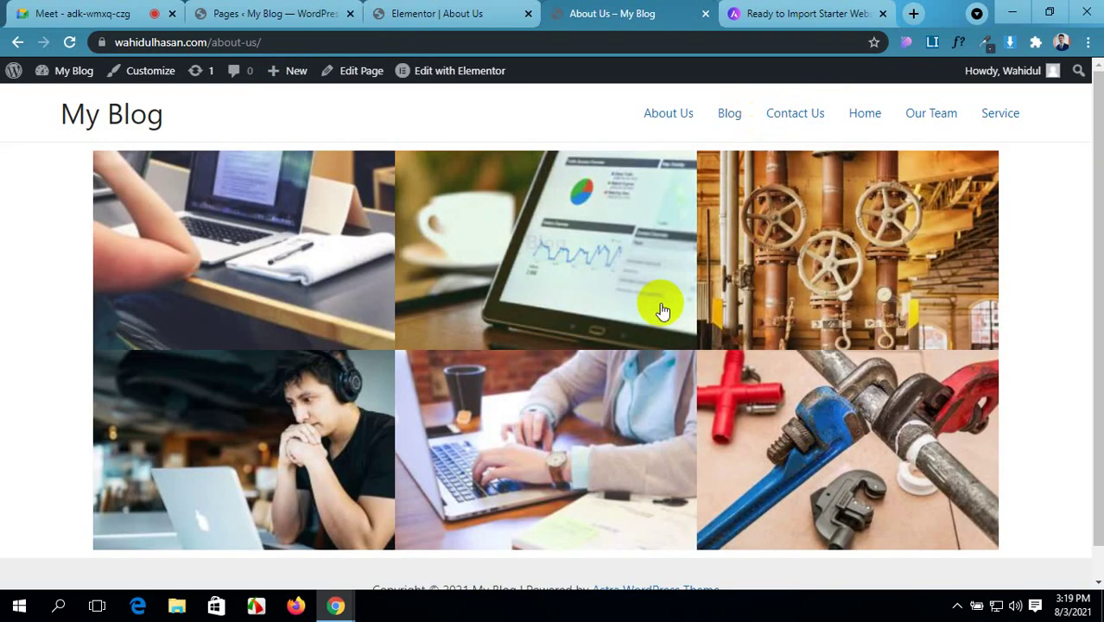
pyautogui.scroll(-2, 624, 354)
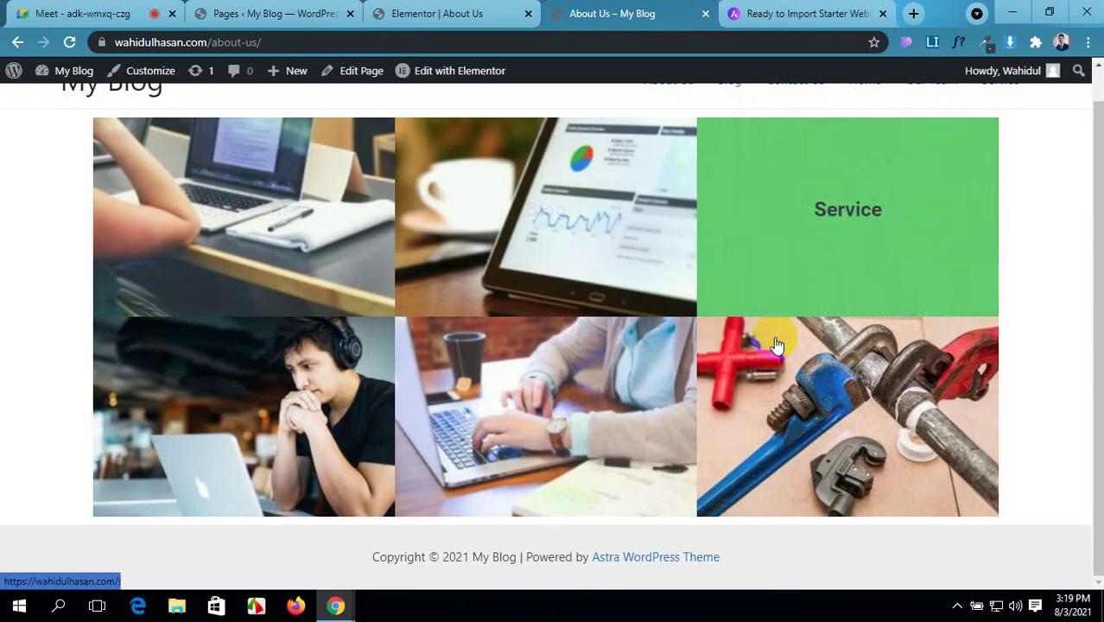
pyautogui.scroll(2, 518, 237)
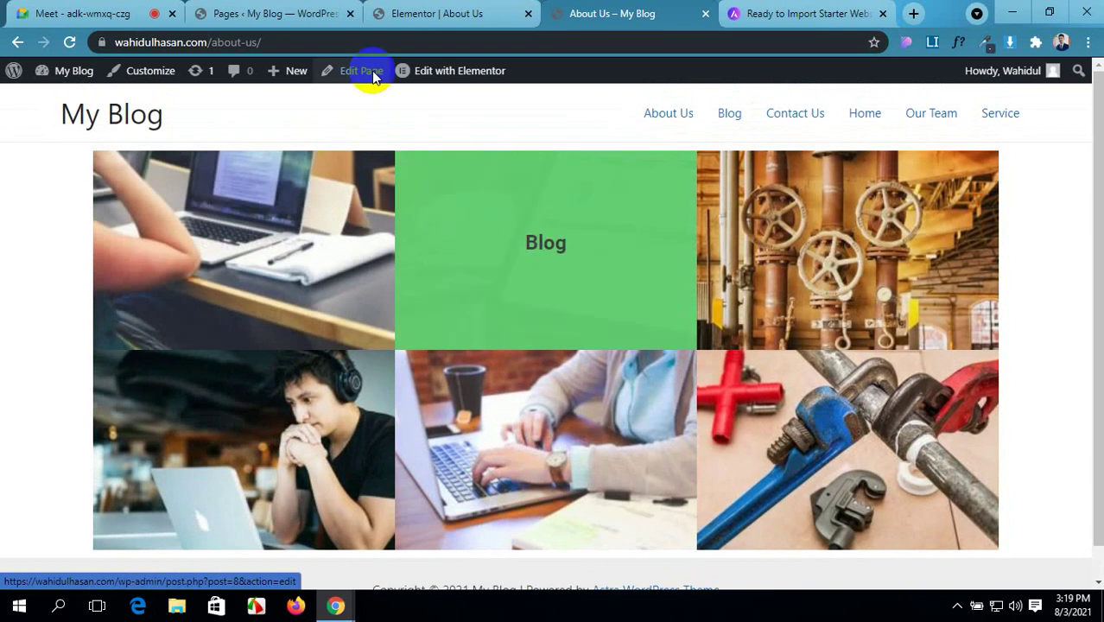
pyautogui.click(406, 16)
pyautogui.click(164, 264)
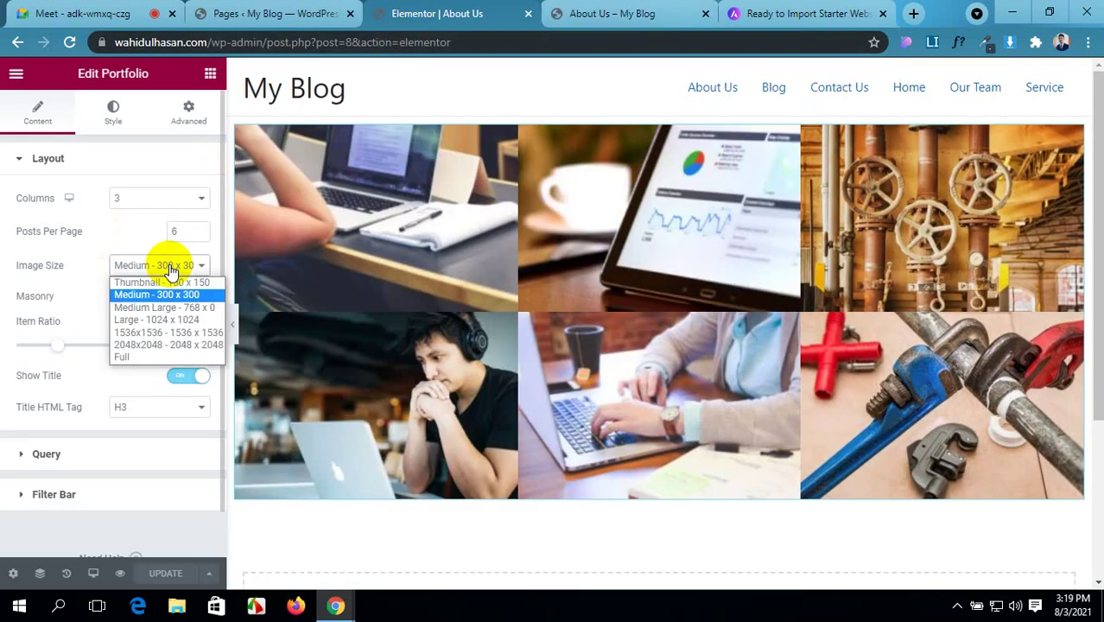
# - Try several image sizes and settle on Large - 1024 x 1024 for the grid
pyautogui.click(162, 285)
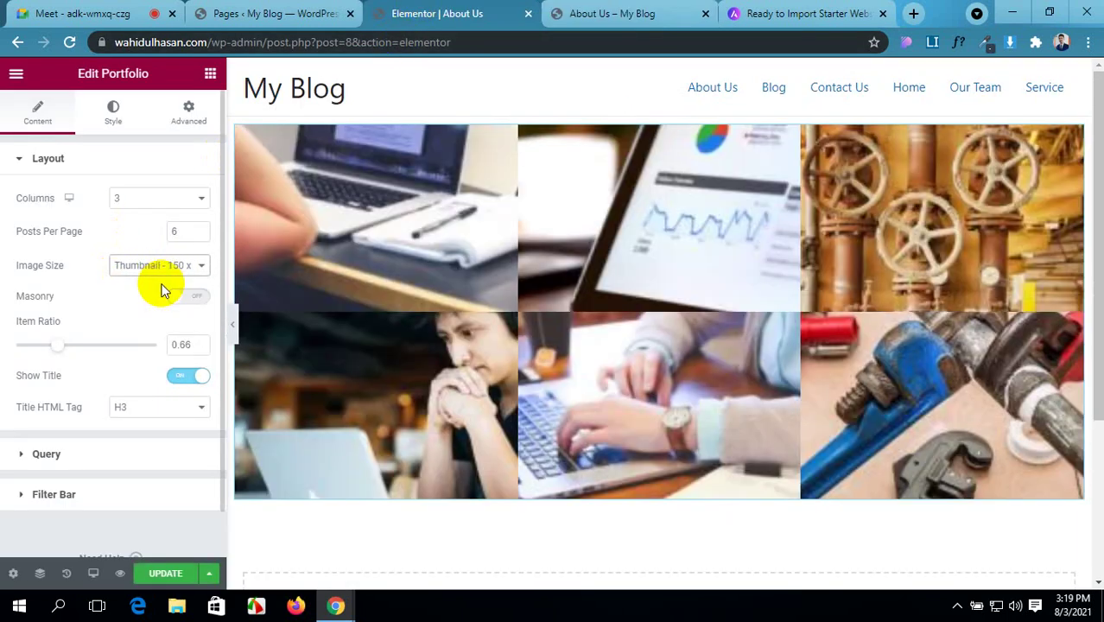
pyautogui.click(166, 261)
pyautogui.click(169, 307)
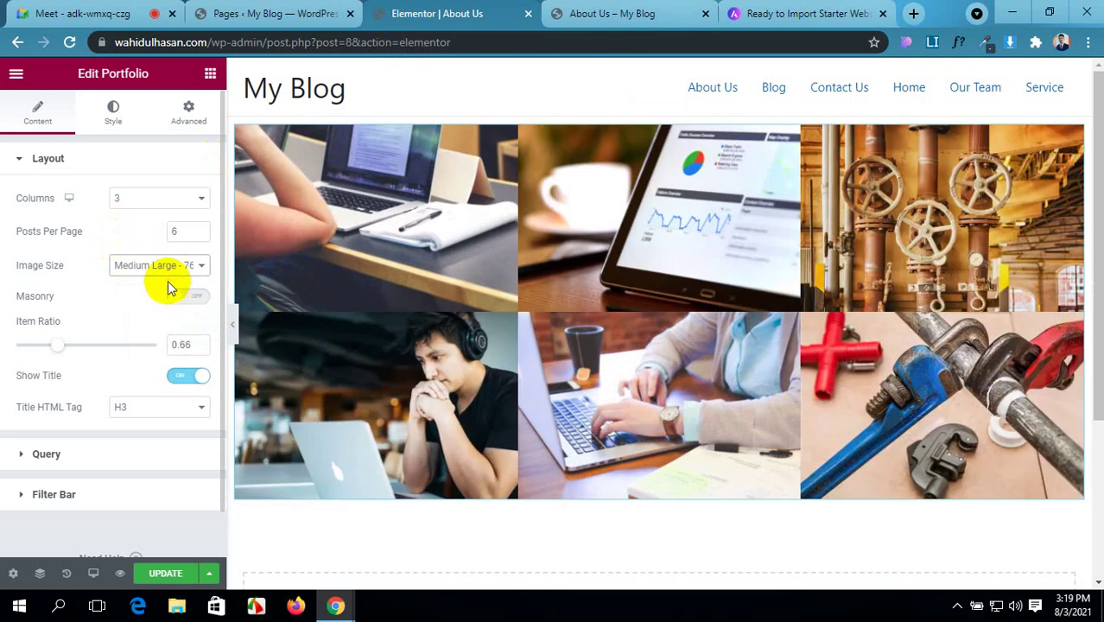
pyautogui.click(160, 265)
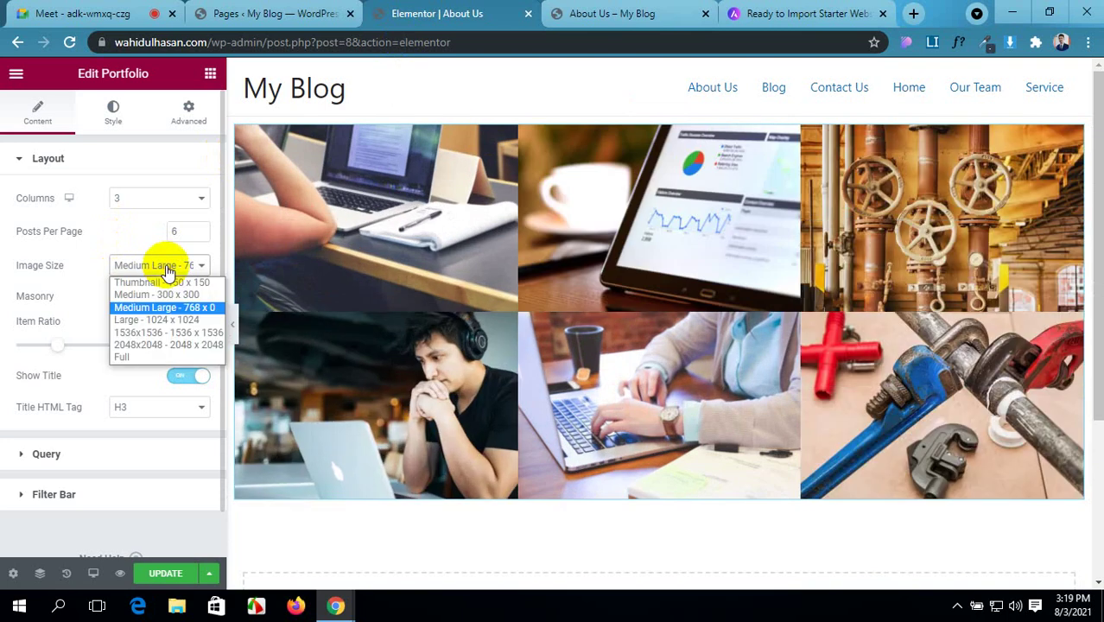
pyautogui.click(152, 357)
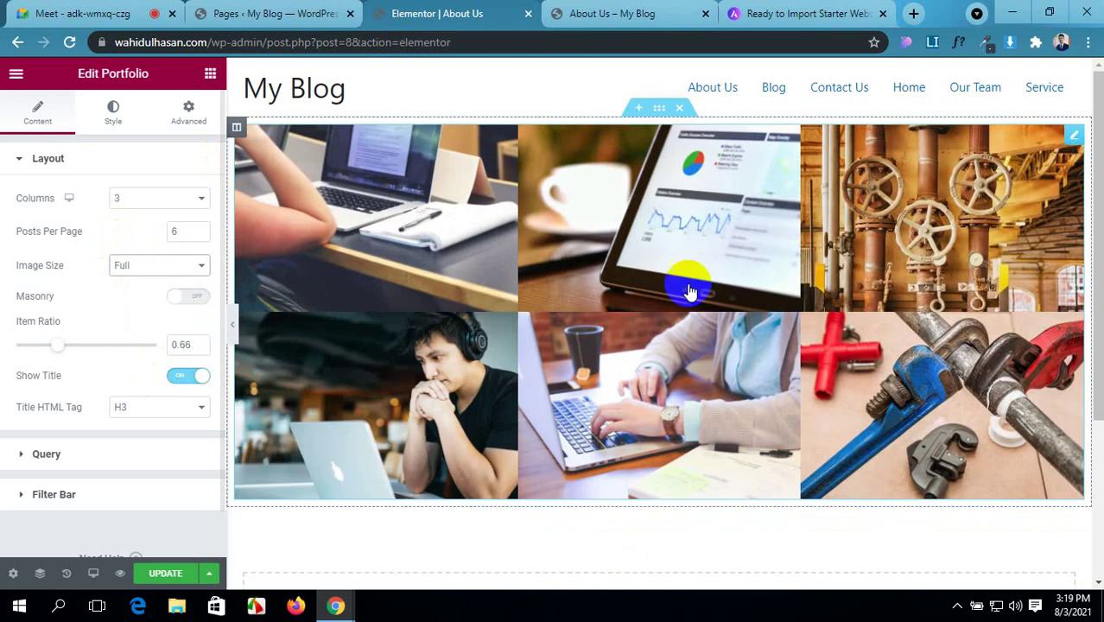
pyautogui.click(182, 300)
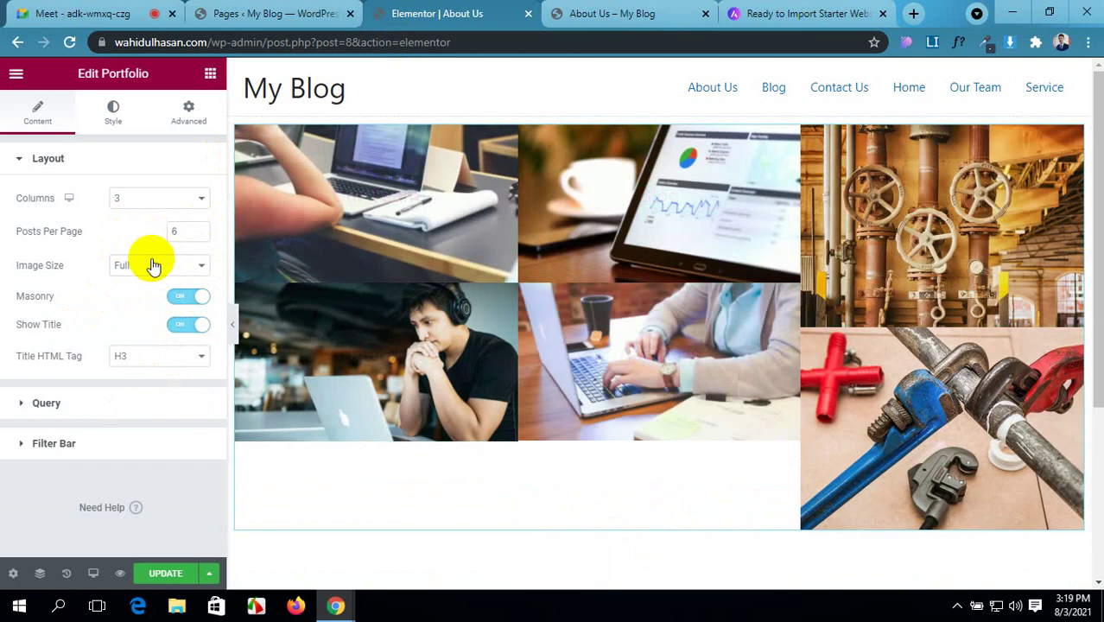
pyautogui.click(154, 265)
pyautogui.click(154, 319)
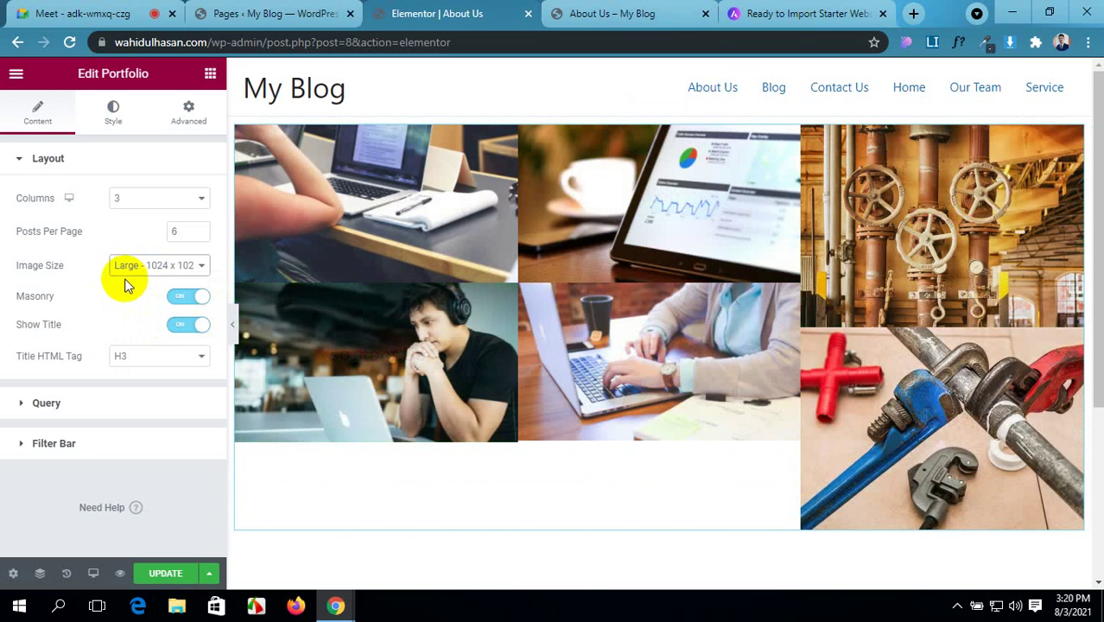
# - Leave Masonry off and Show Title on, and set the Title HTML Tag to H1
pyautogui.click(192, 298)
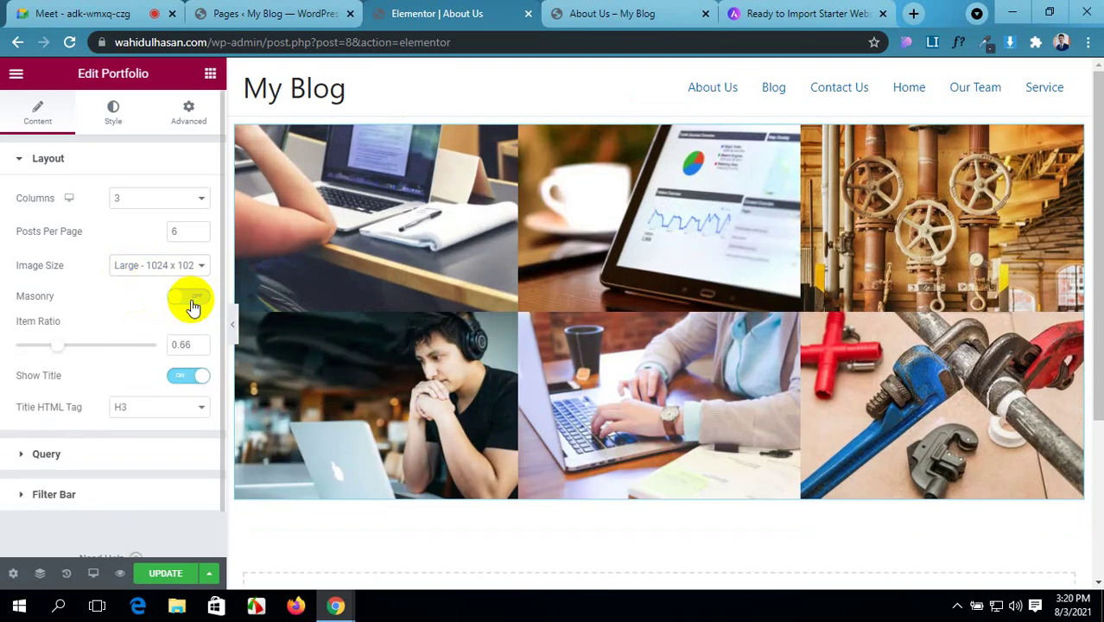
pyautogui.click(191, 300)
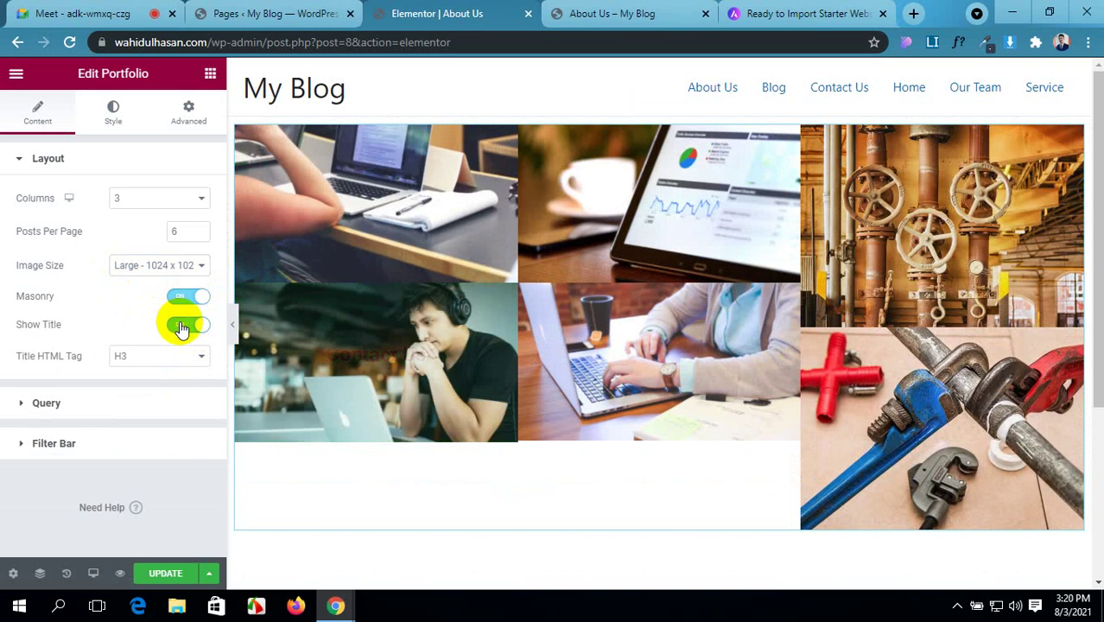
pyautogui.click(178, 324)
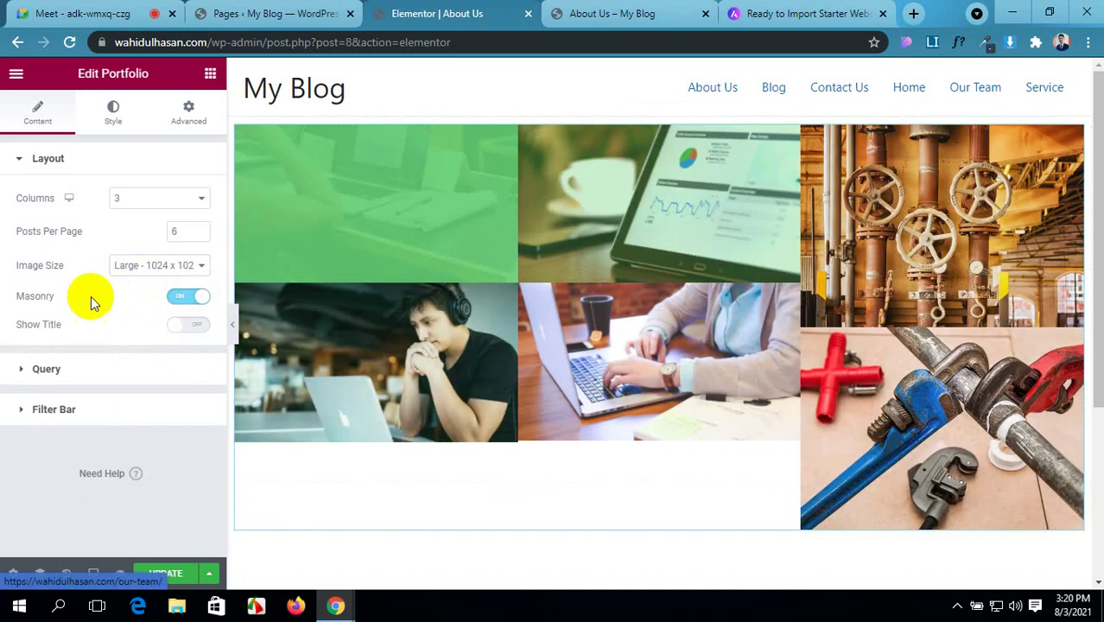
pyautogui.click(177, 325)
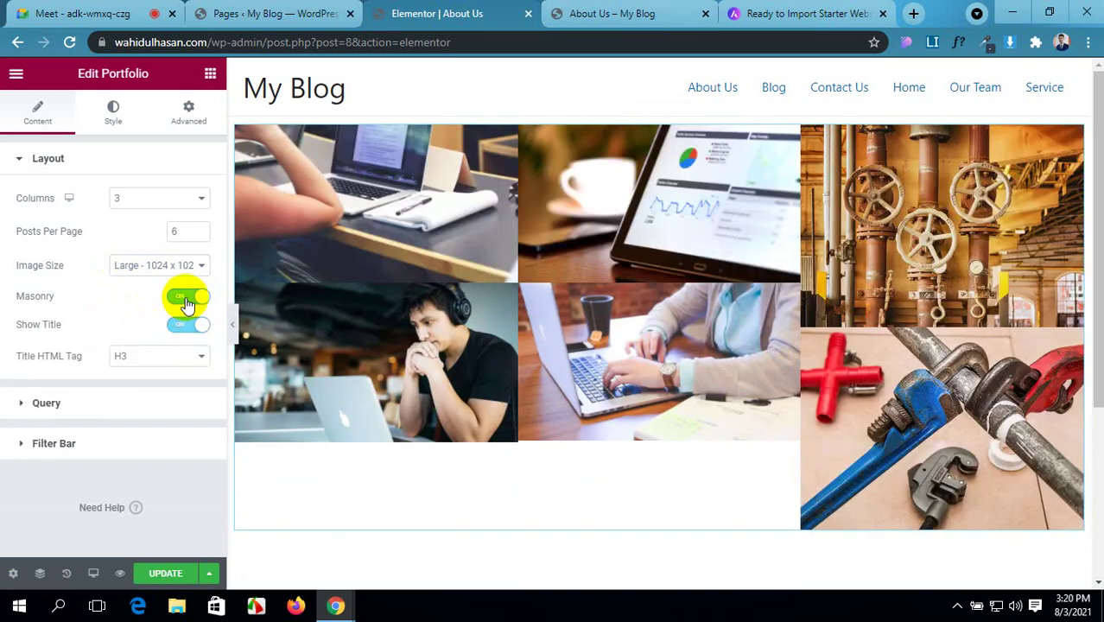
pyautogui.click(192, 300)
pyautogui.scroll(-1, 145, 363)
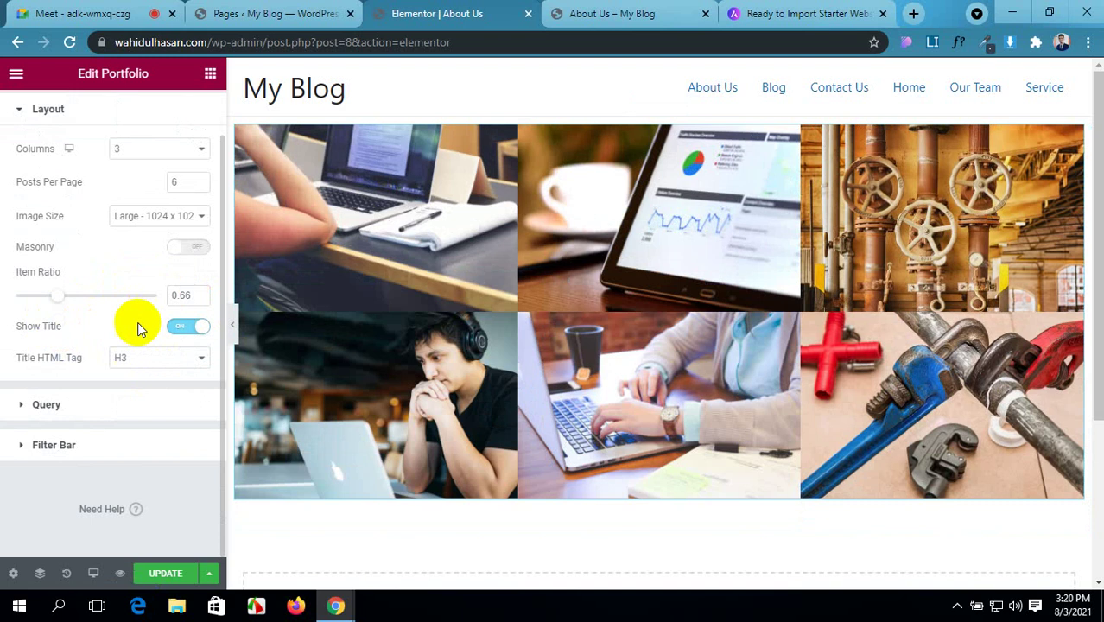
pyautogui.click(145, 363)
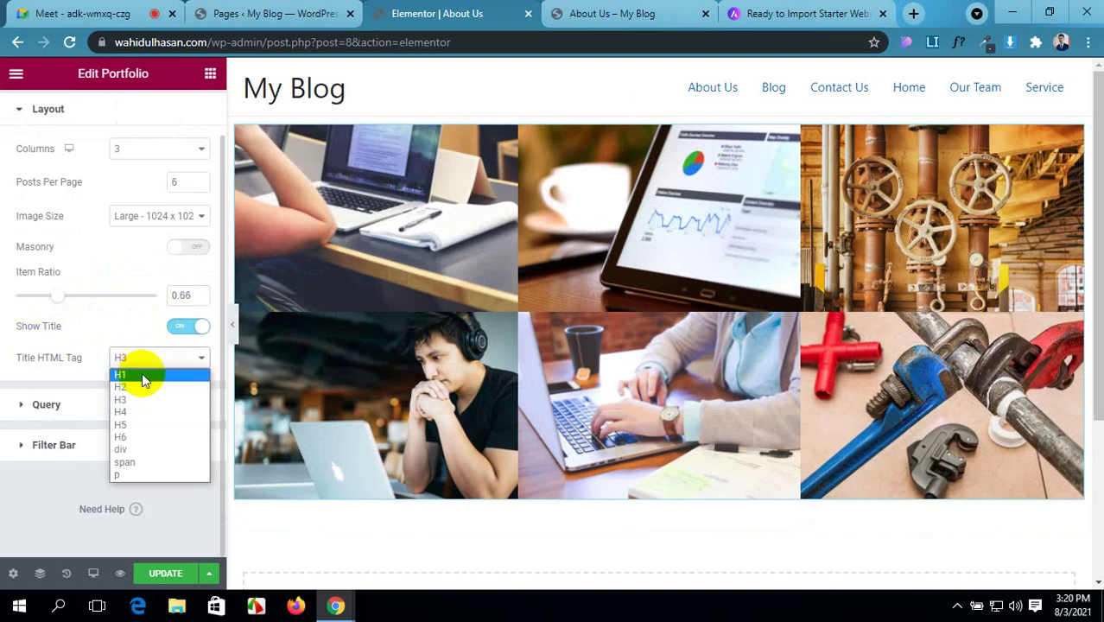
pyautogui.click(142, 373)
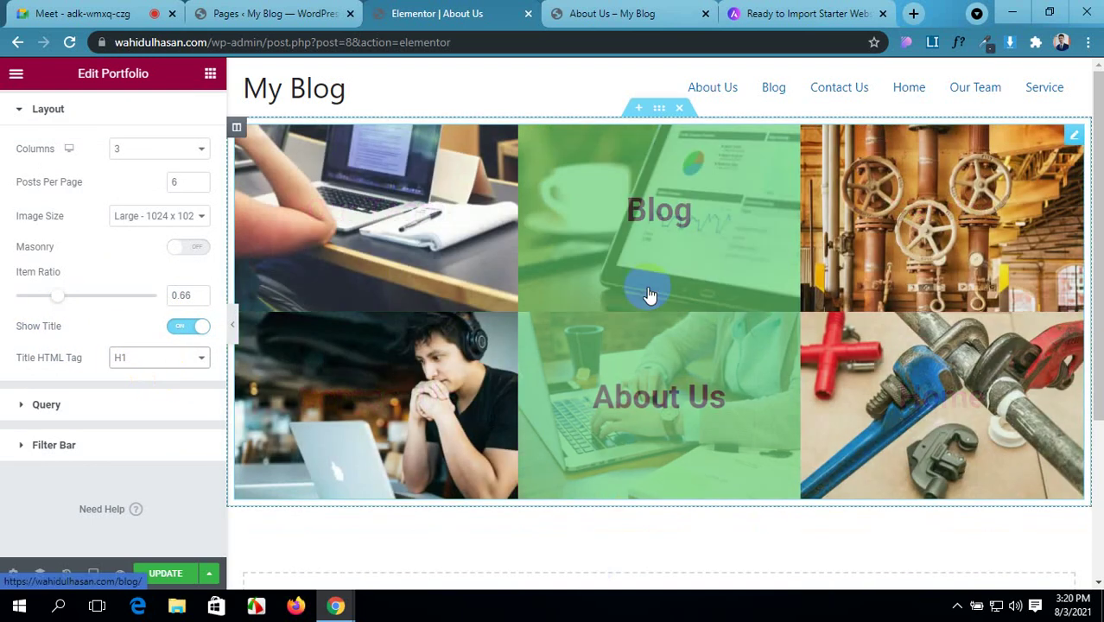
# - Set the Portfolio query order to ASC
pyautogui.click(44, 402)
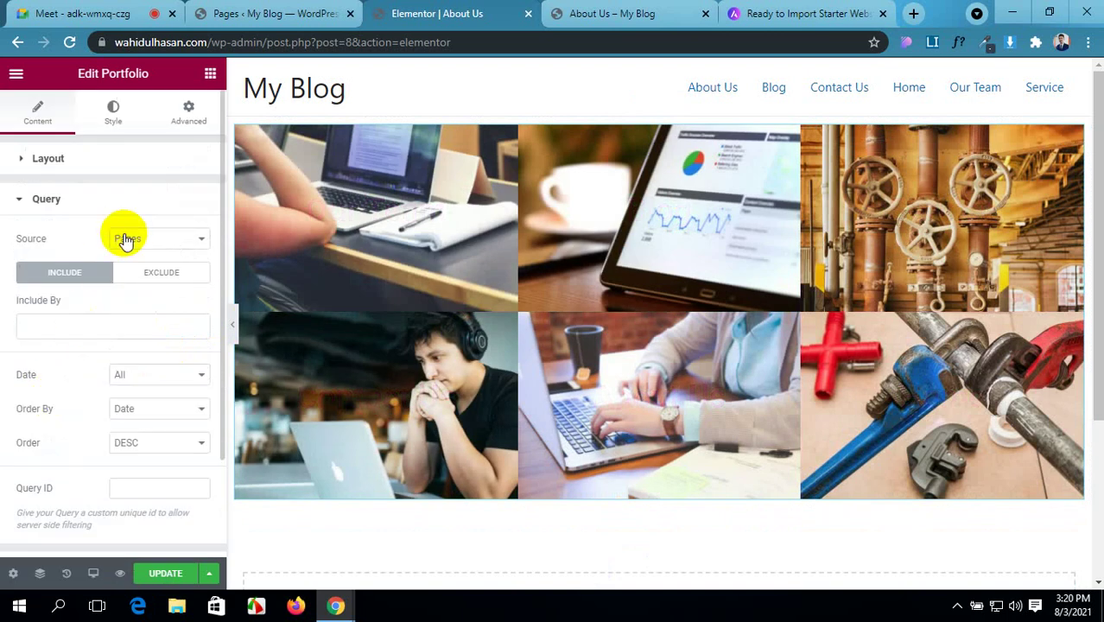
pyautogui.scroll(-2, 121, 259)
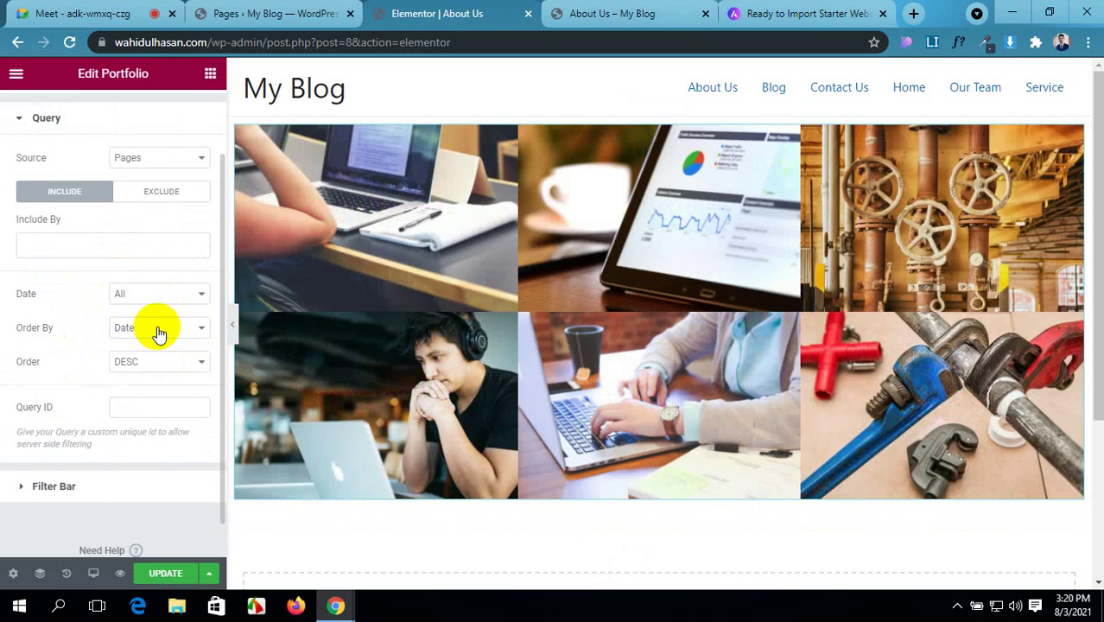
pyautogui.click(165, 369)
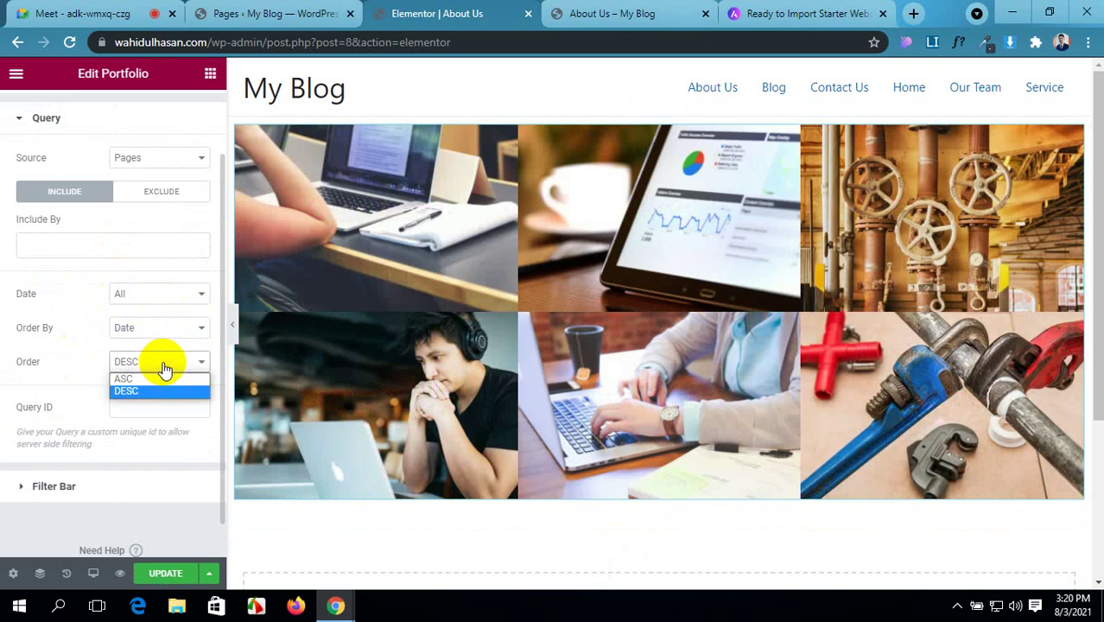
pyautogui.click(161, 379)
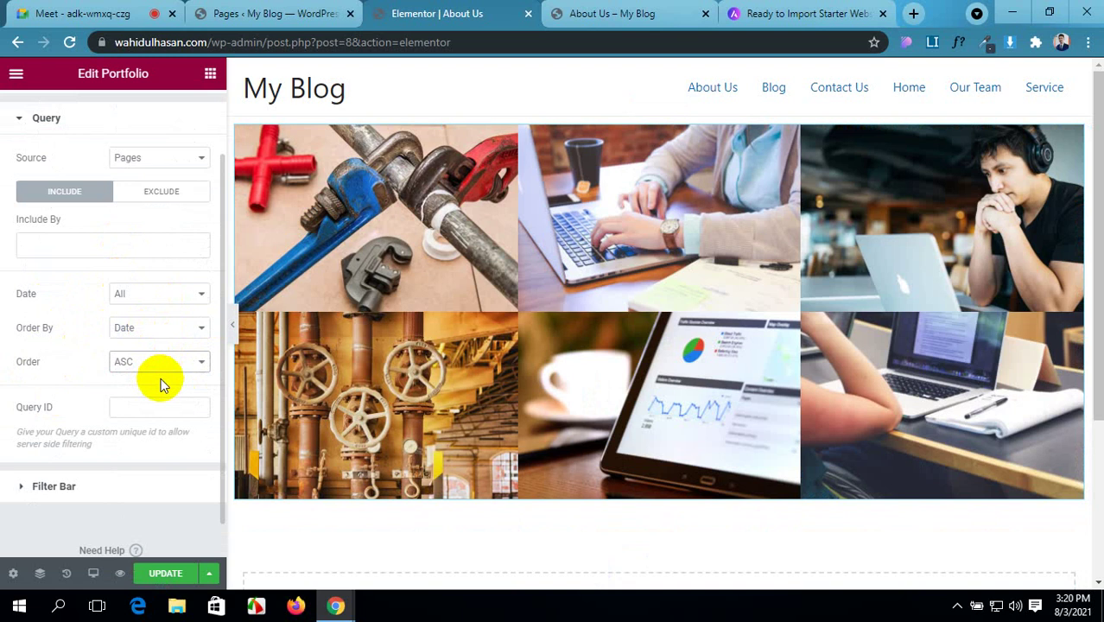
# - Turn on the Portfolio filter bar and save the page with UPDATE
pyautogui.click(121, 493)
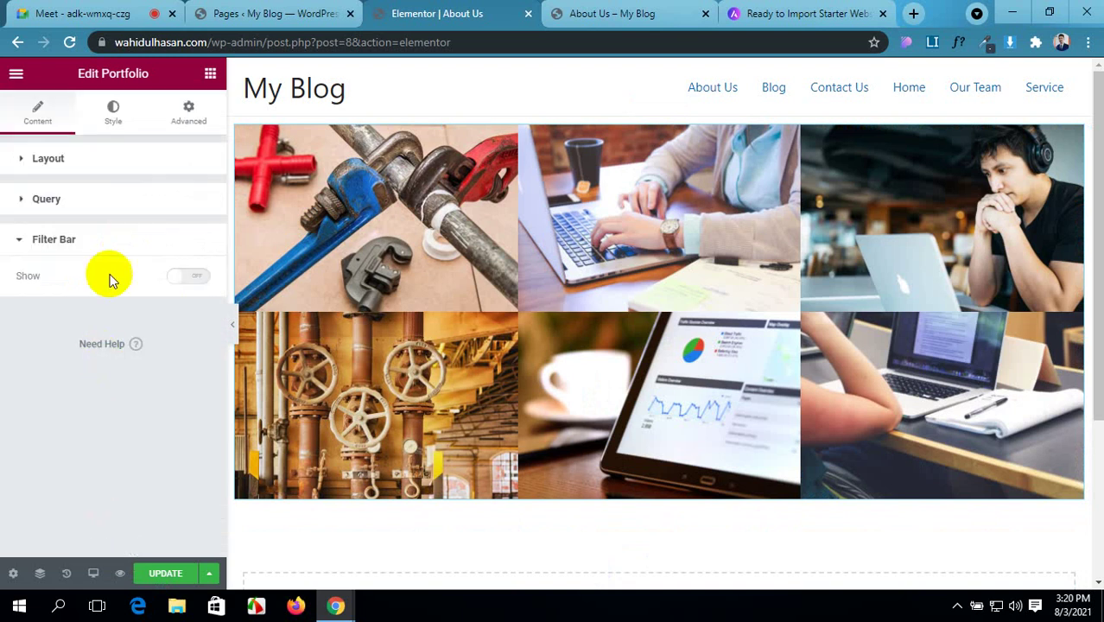
pyautogui.click(185, 278)
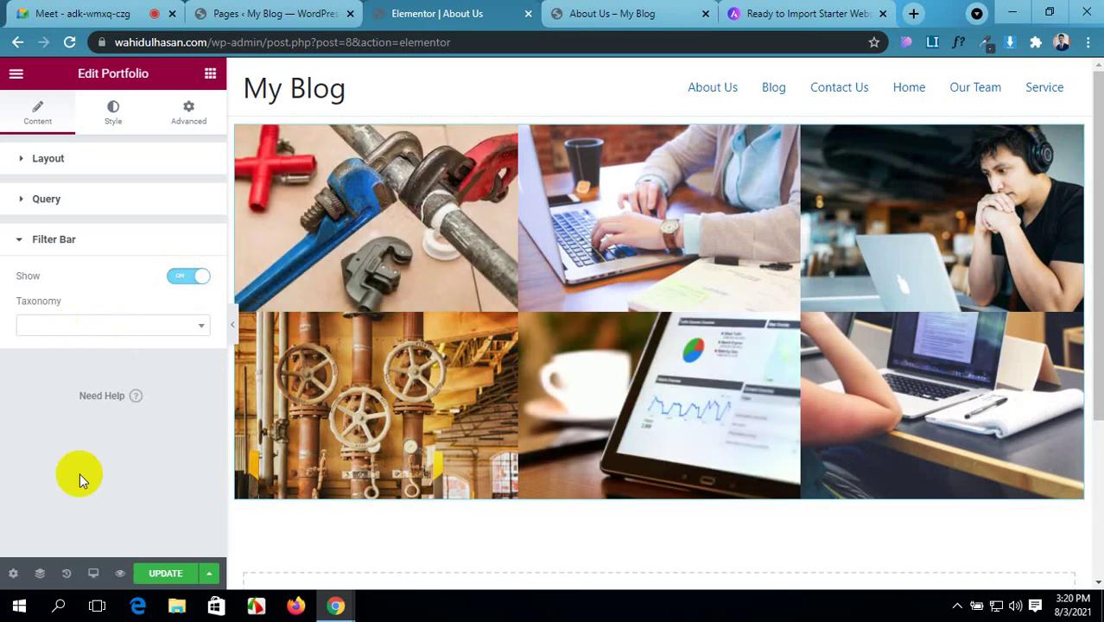
pyautogui.click(172, 573)
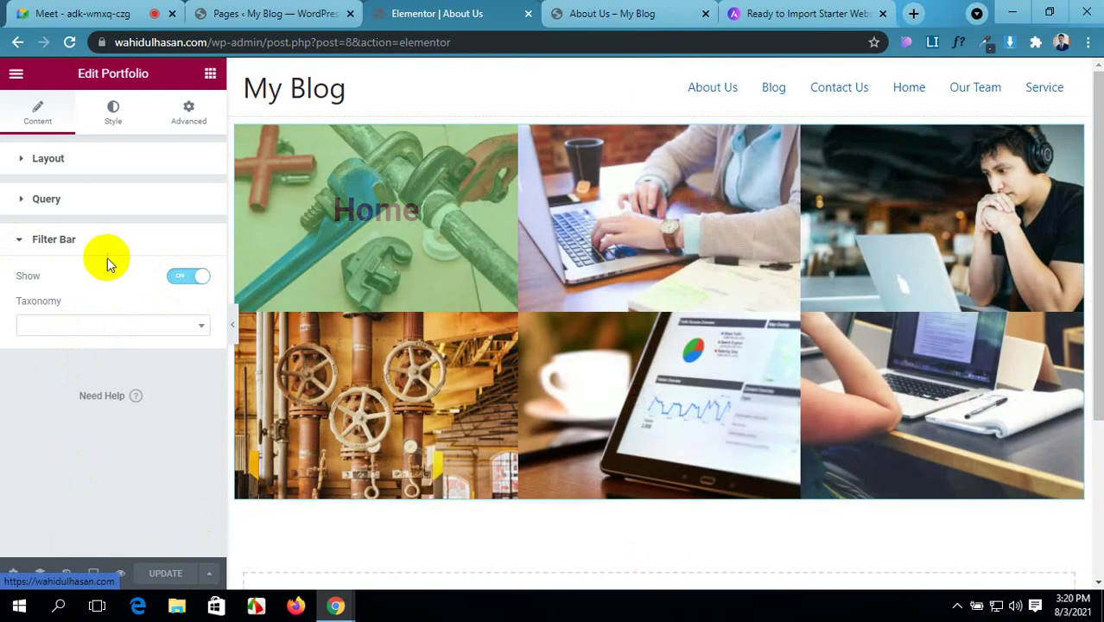
pyautogui.click(113, 114)
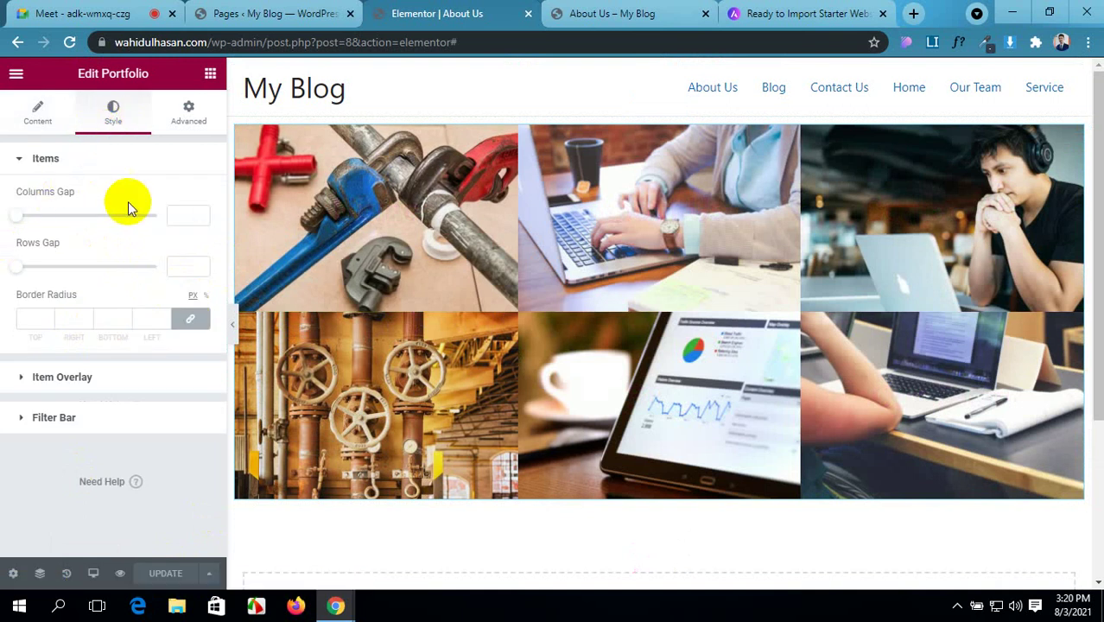
# - Expand the Items spacing settings and start editing the Columns Gap value
pyautogui.click(184, 218)
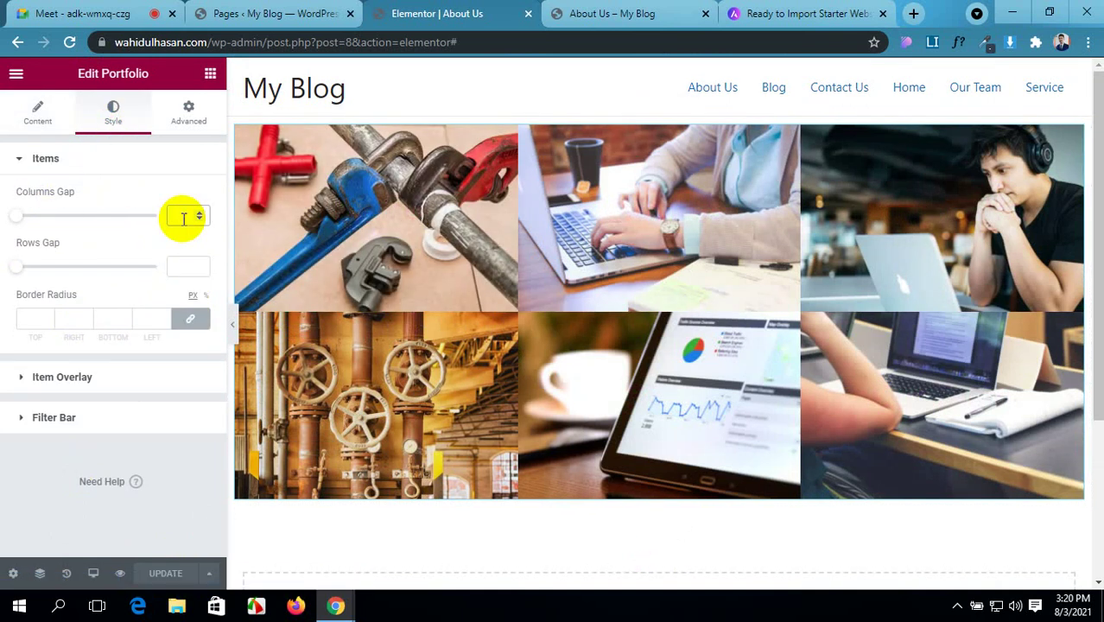
pyautogui.write('6')
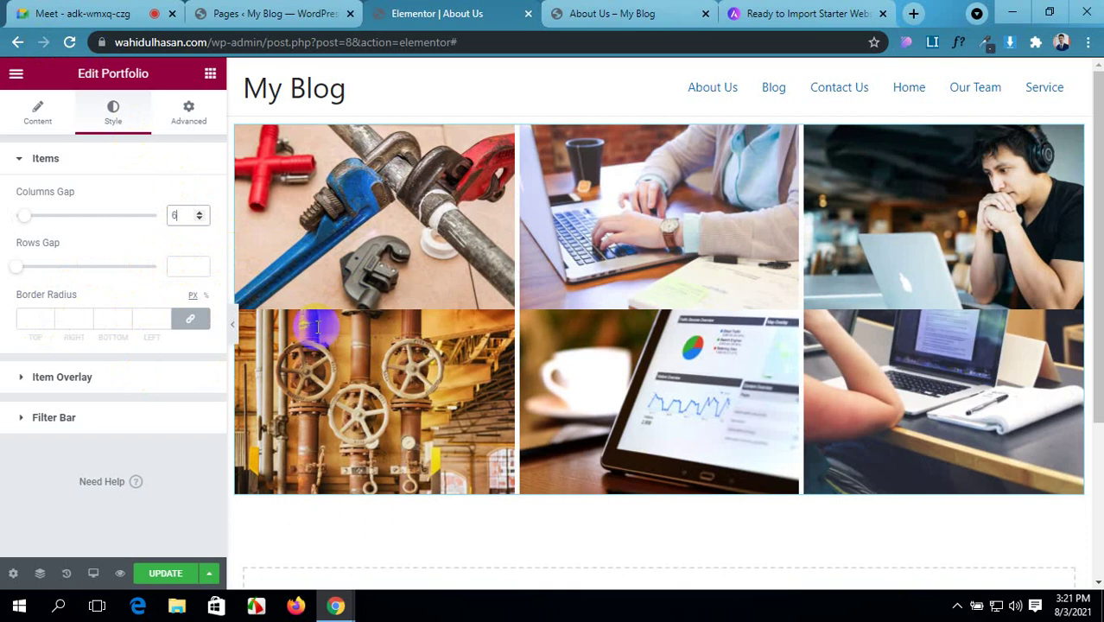
pyautogui.click(172, 574)
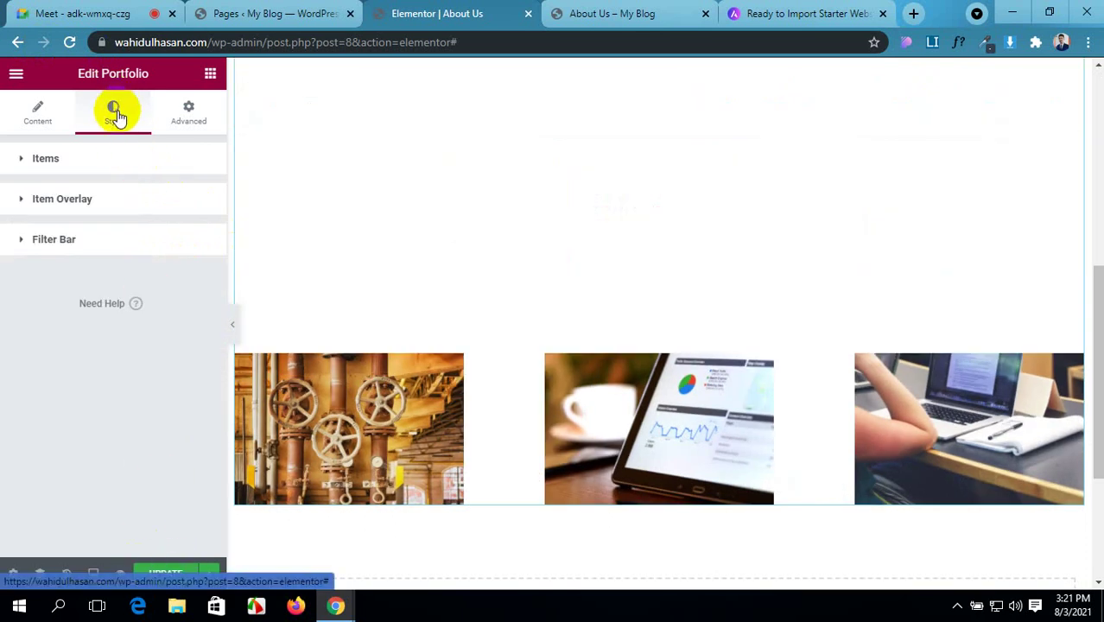
pyautogui.click(110, 159)
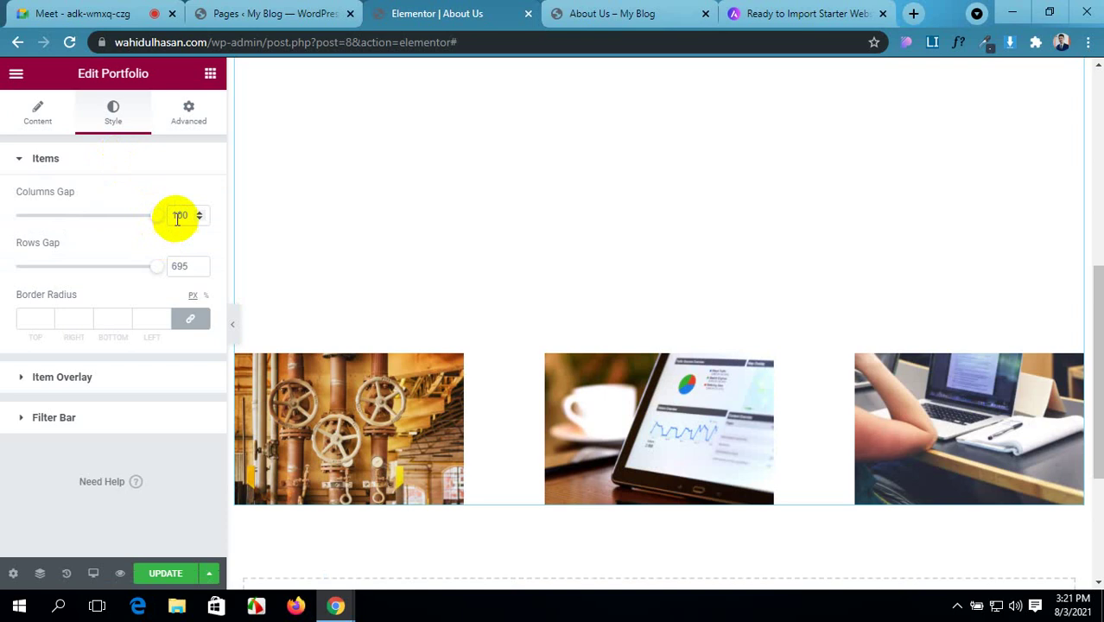
pyautogui.moveTo(189, 214); pyautogui.dragTo(174, 216)
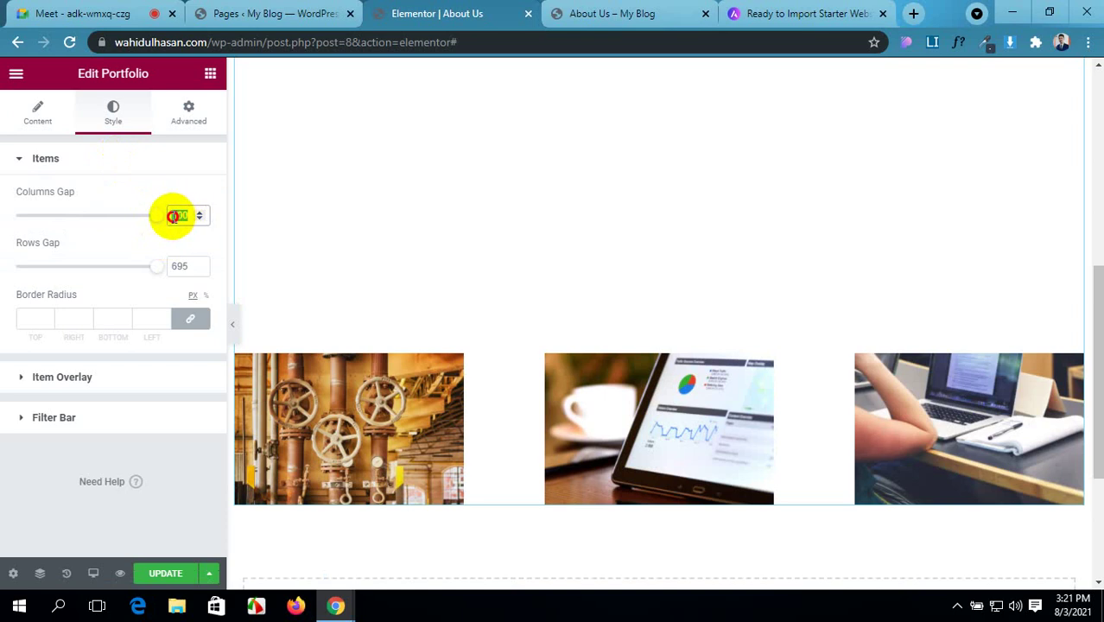
pyautogui.write('1')
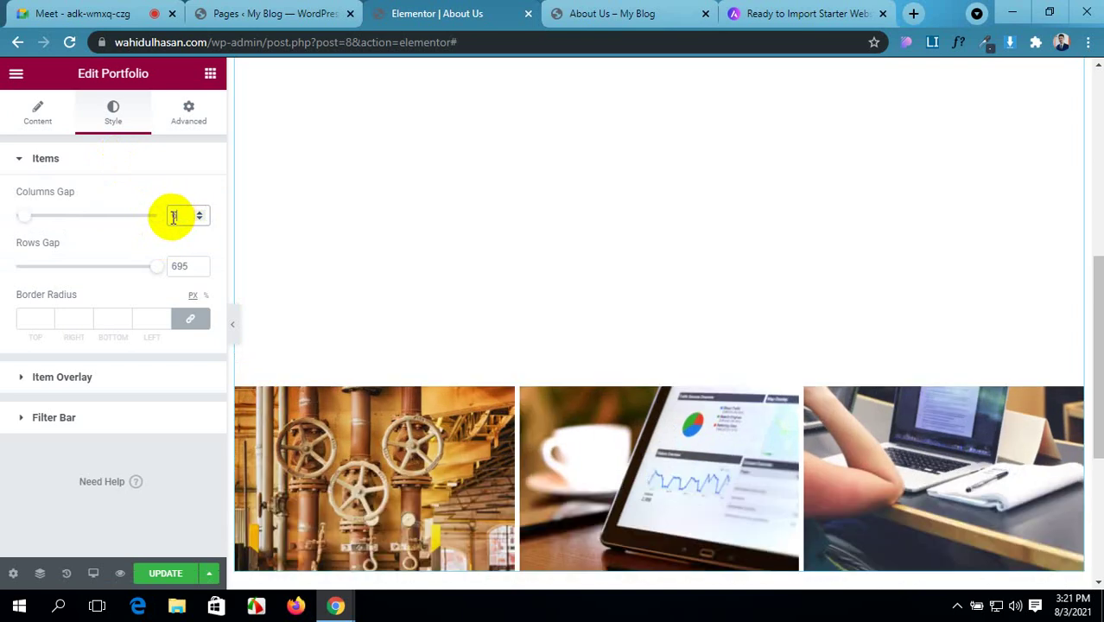
# - Enter 5 for both Rows Gap and Columns Gap
pyautogui.click(185, 266)
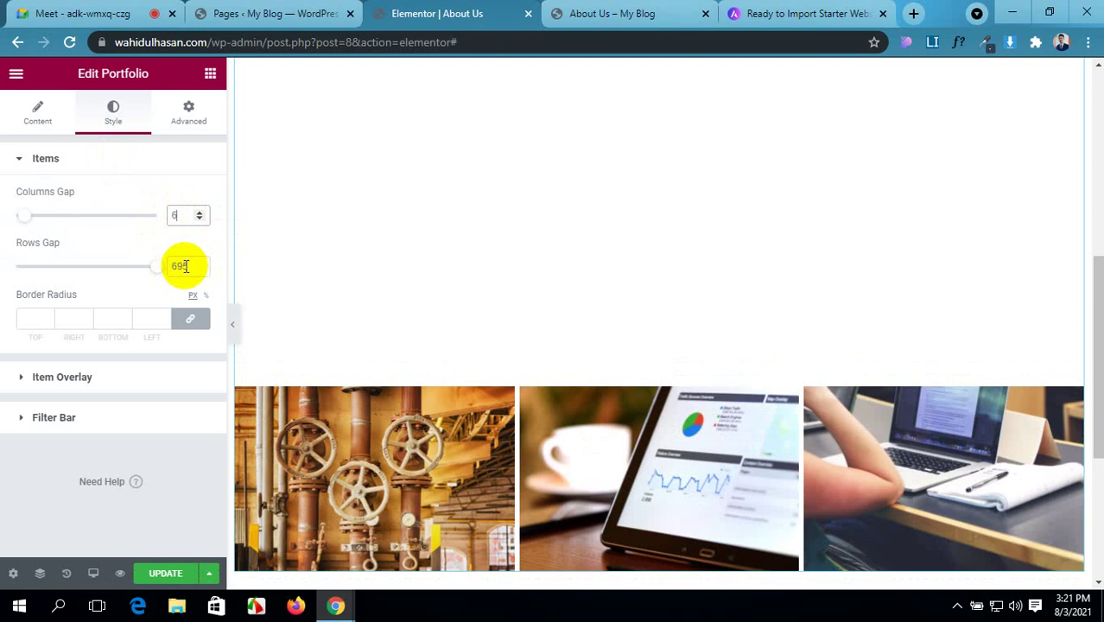
pyautogui.doubleClick(185, 266)
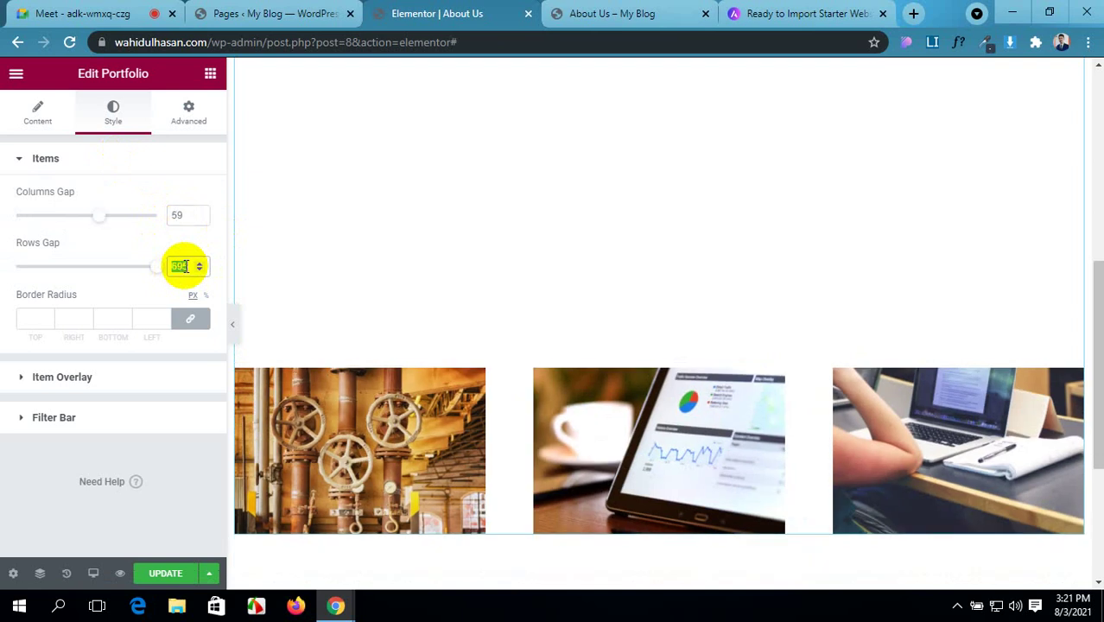
pyautogui.write('5')
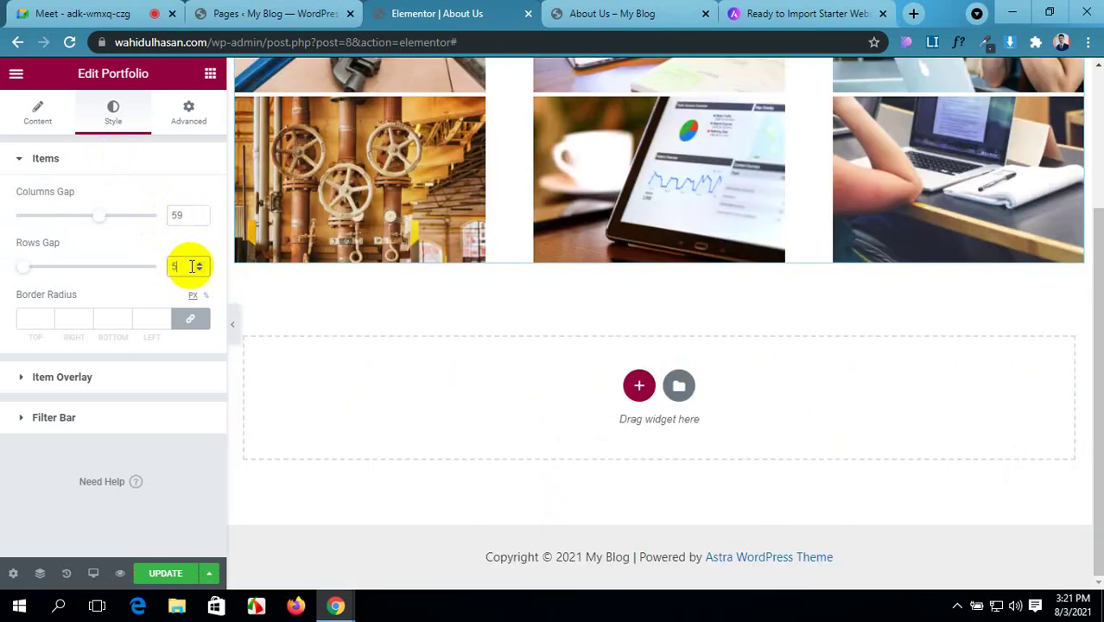
pyautogui.doubleClick(185, 214)
pyautogui.press('BackSpace')
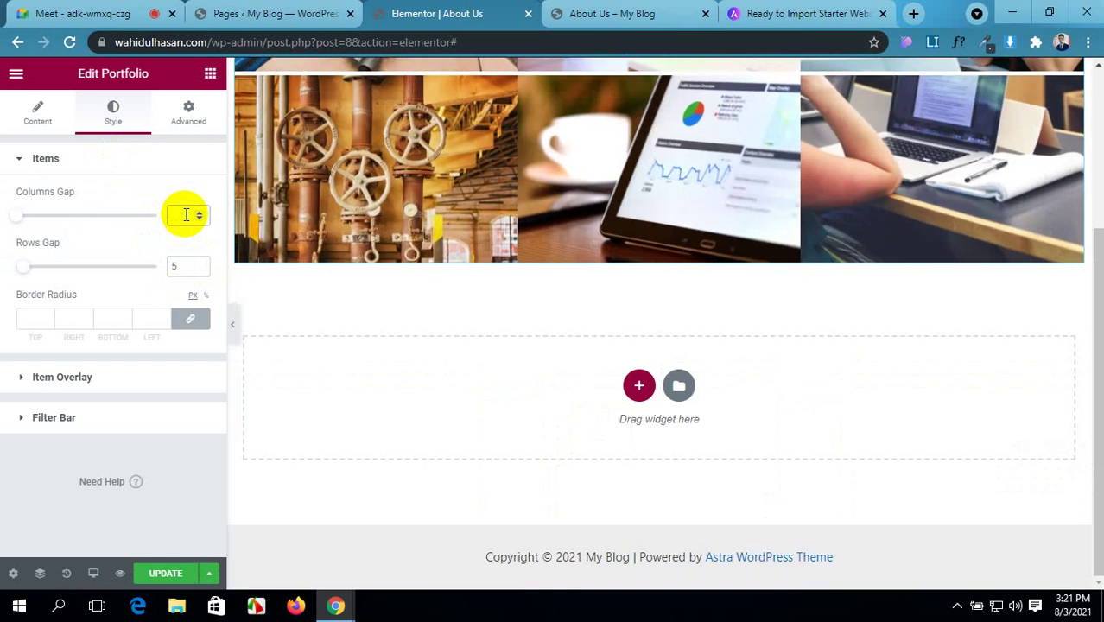
pyautogui.write('5')
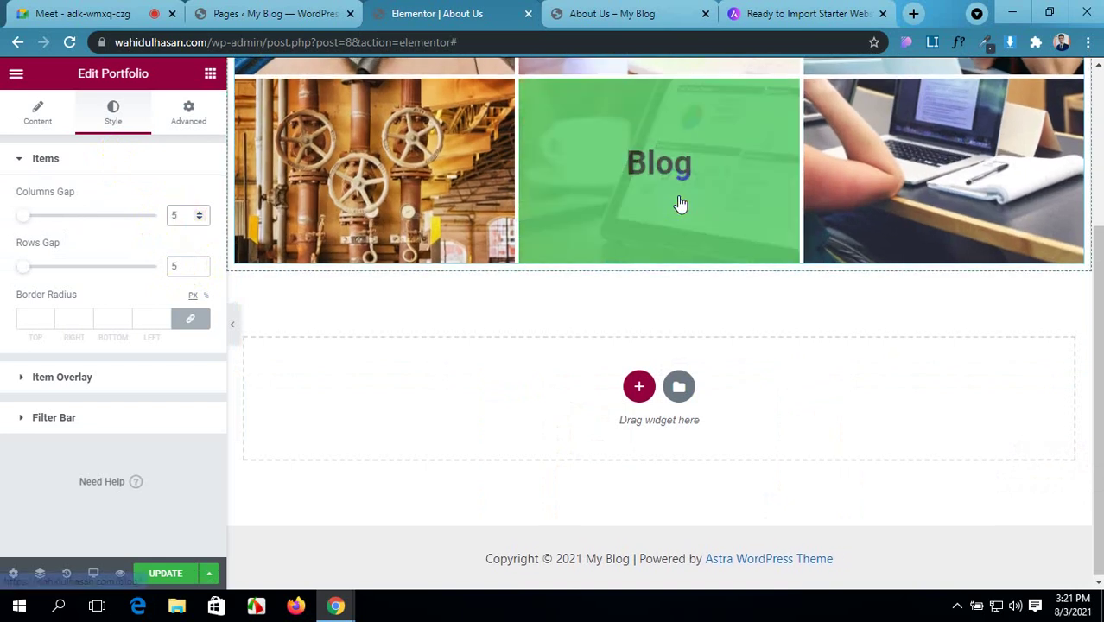
pyautogui.scroll(3, 622, 220)
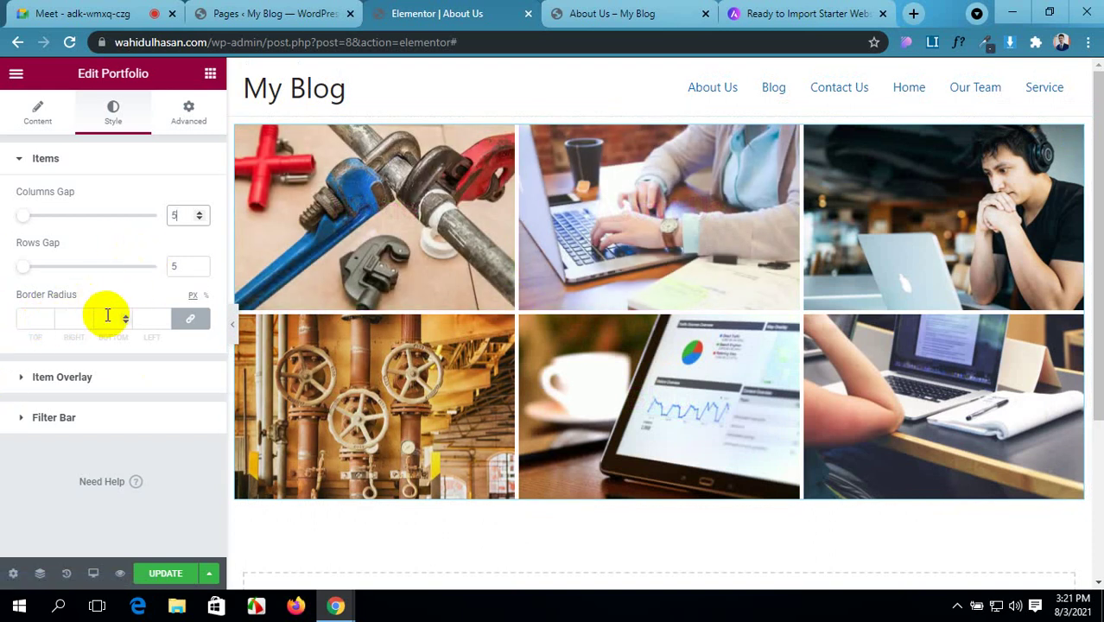
# - Unlink the Border Radius corners, enter separate top and bottom radius values, and update the page
pyautogui.click(185, 320)
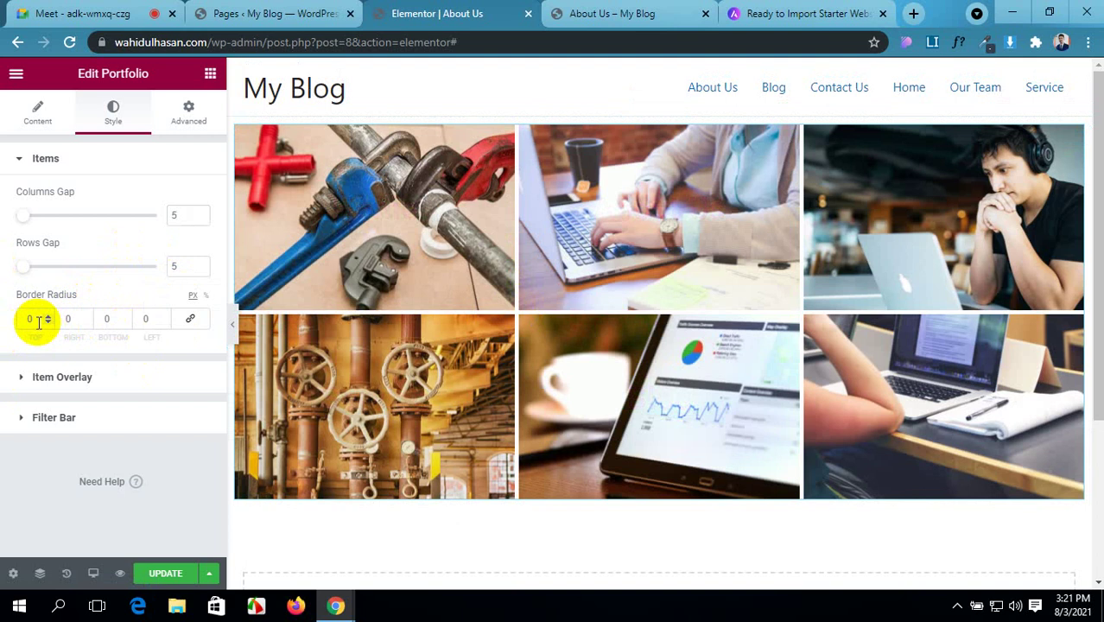
pyautogui.click(27, 320)
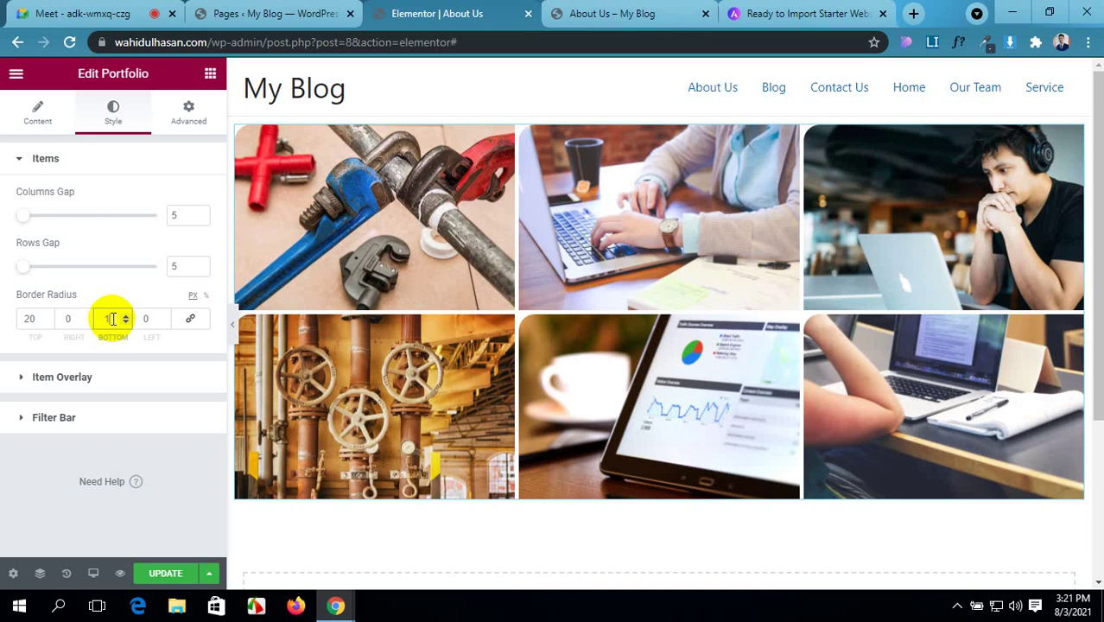
pyautogui.write('00')
pyautogui.press('BackSpace')
pyautogui.press('BackSpace')
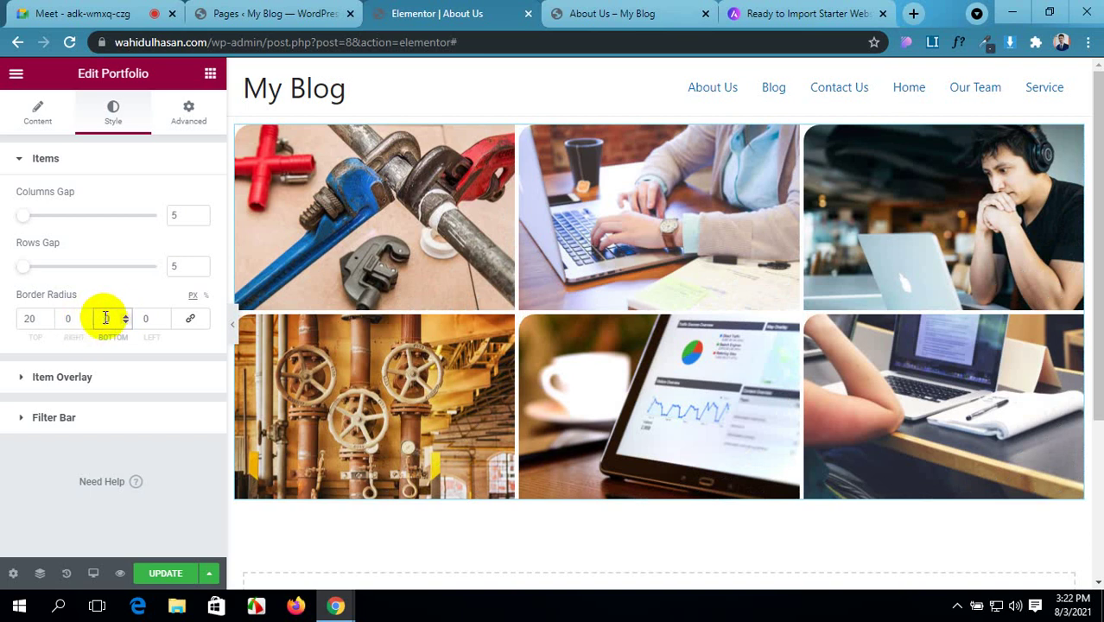
pyautogui.write('21')
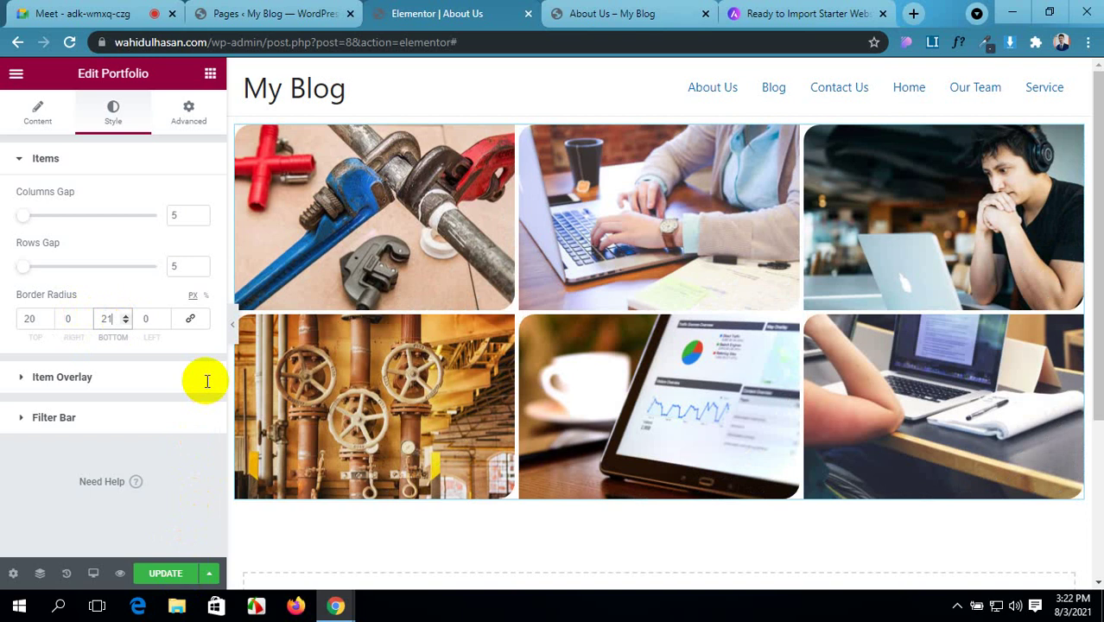
pyautogui.press('BackSpace')
pyautogui.press('BackSpace')
pyautogui.write('70')
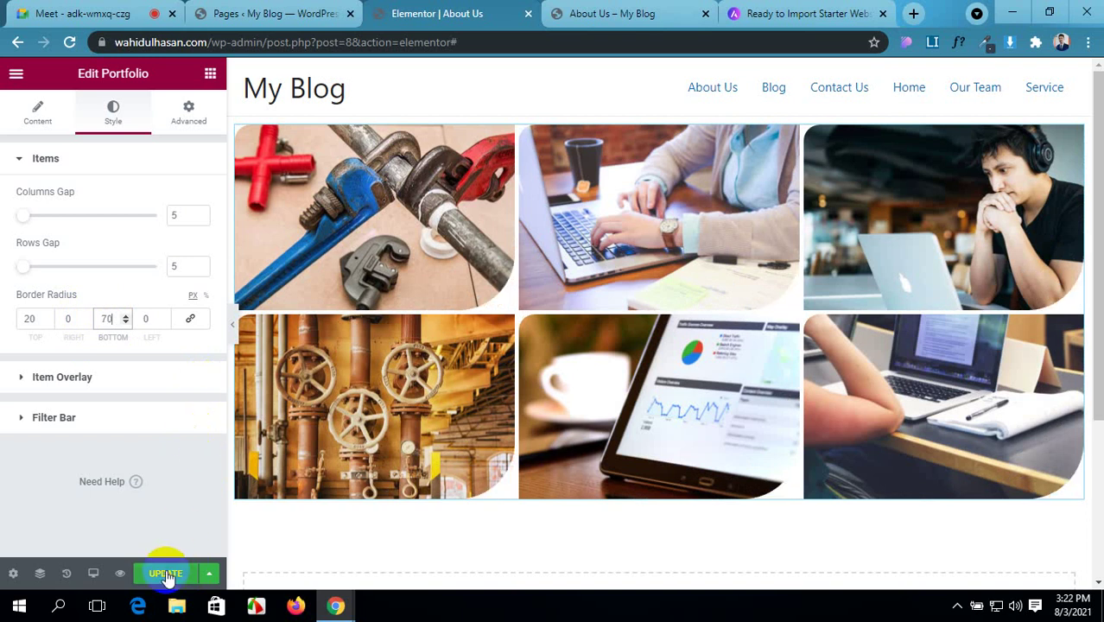
pyautogui.click(168, 574)
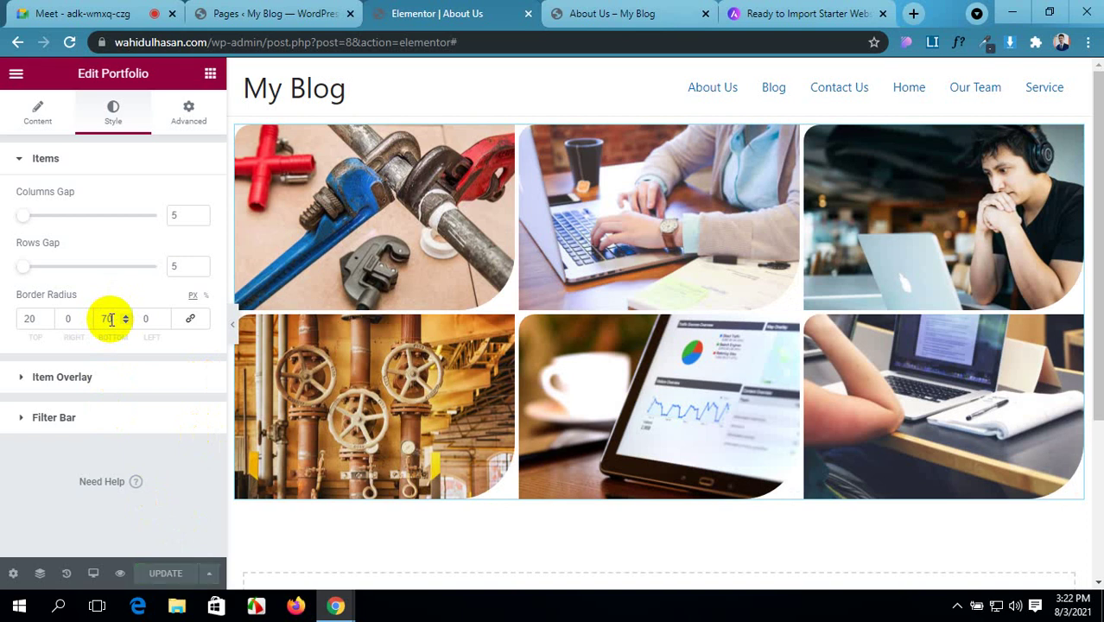
# - Bring the bottom radius to 98 with a 20 top radius, then reload the editor
pyautogui.press('Up')
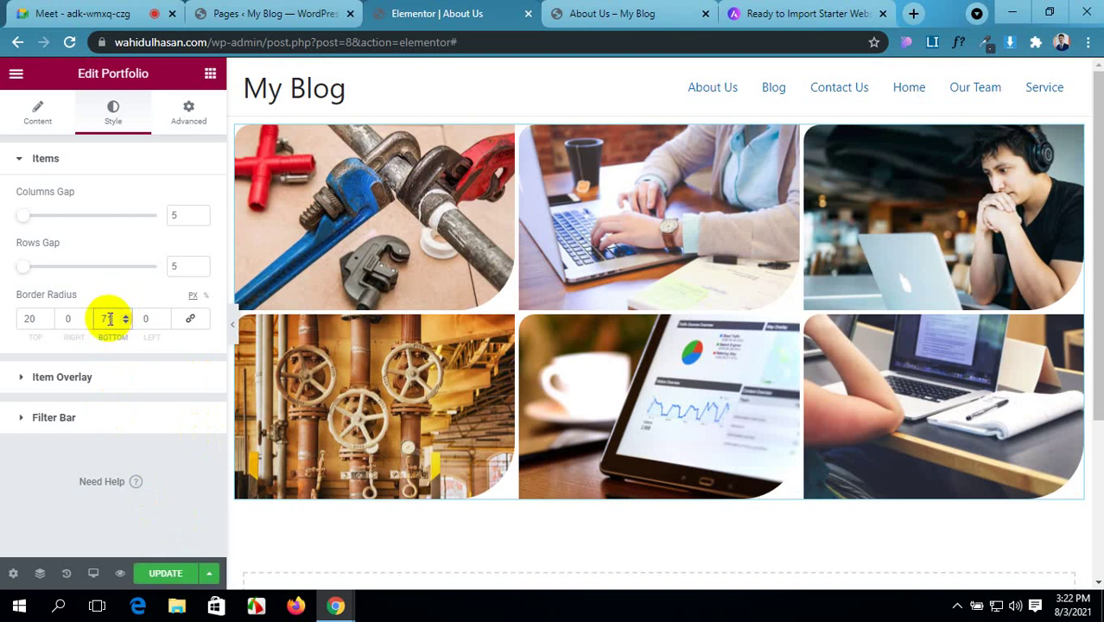
pyautogui.scroll(19, 109, 319)
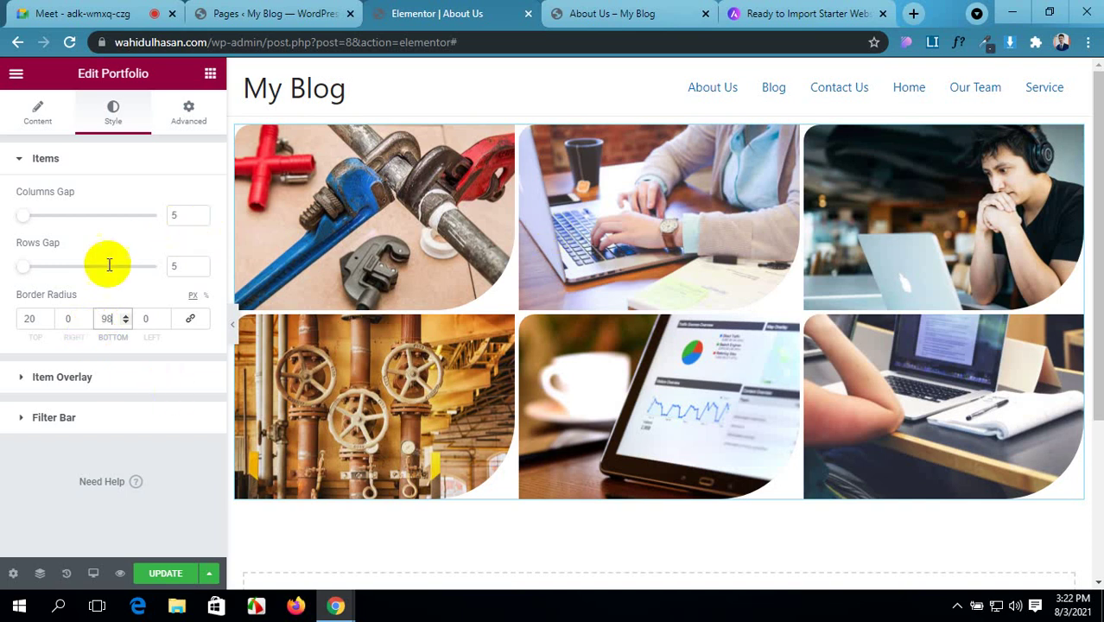
pyautogui.click(105, 318)
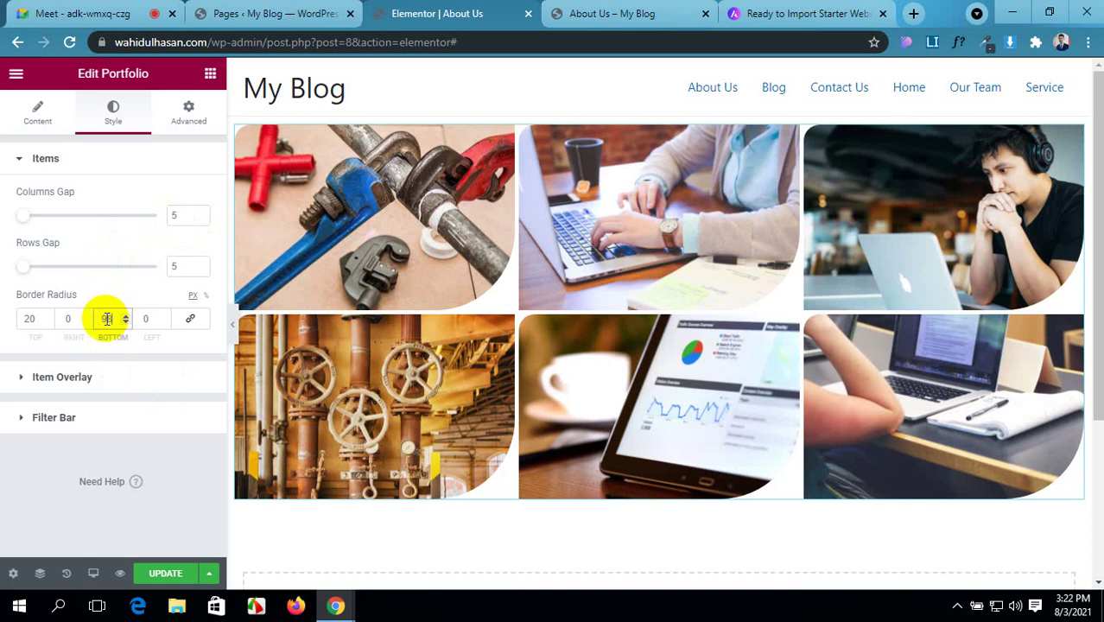
pyautogui.doubleClick(109, 318)
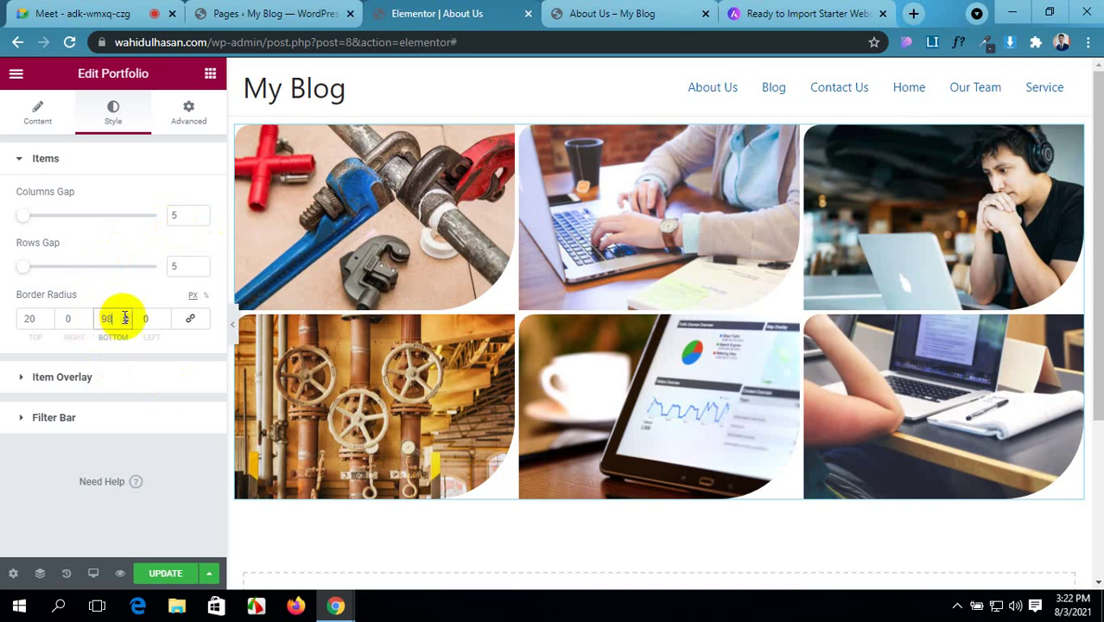
pyautogui.click(70, 43)
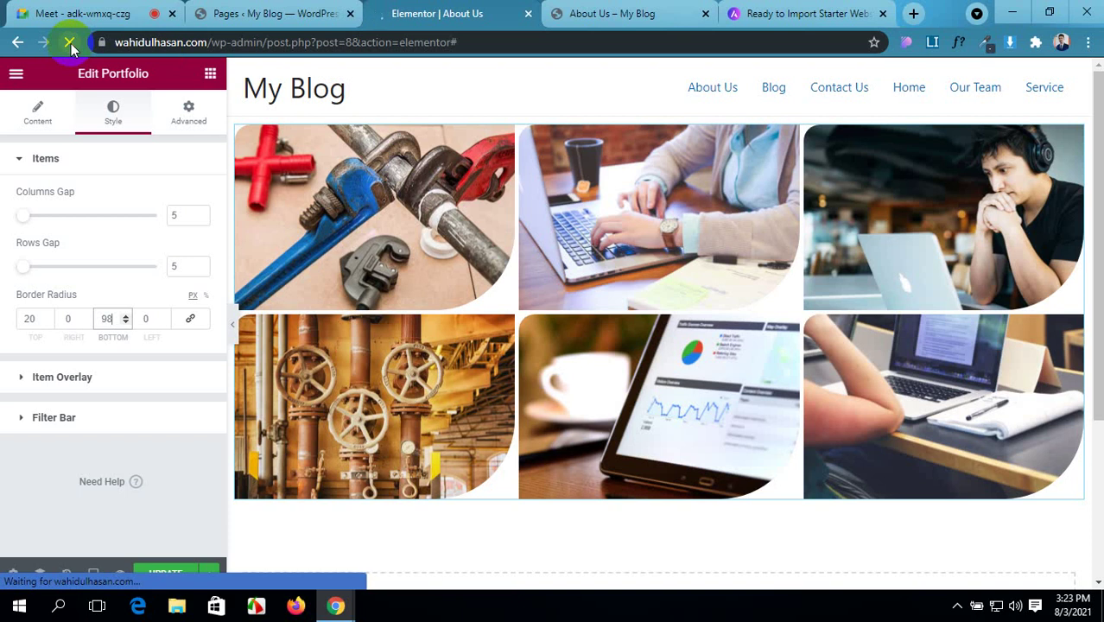
# - Let the unresponsive About Us editor recover and confirm the reload so the page reopens
pyautogui.click(102, 12)
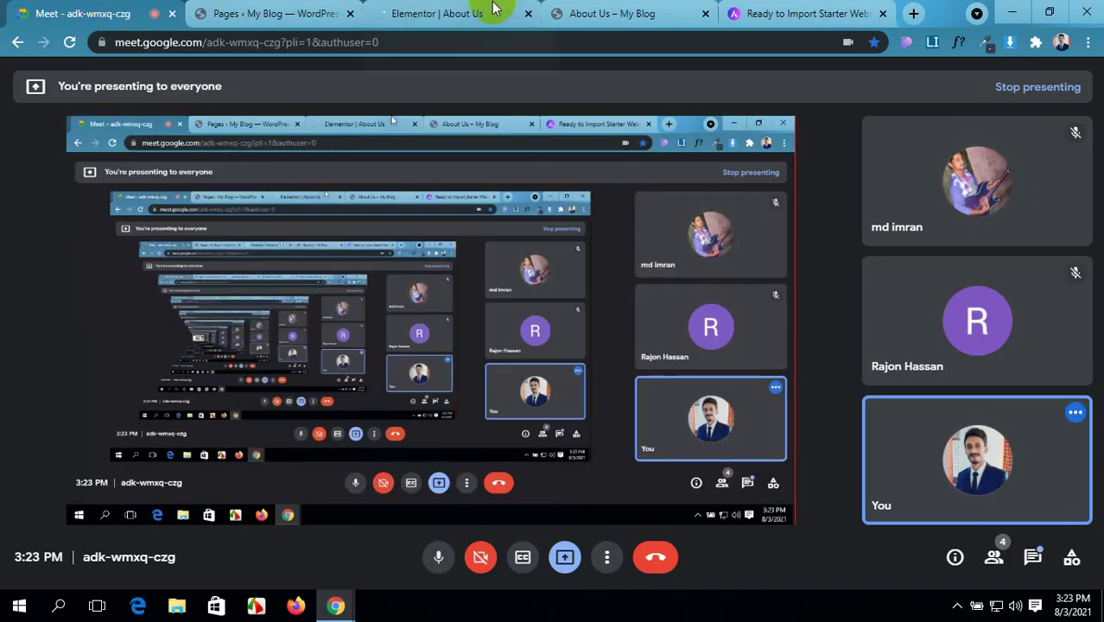
pyautogui.click(447, 12)
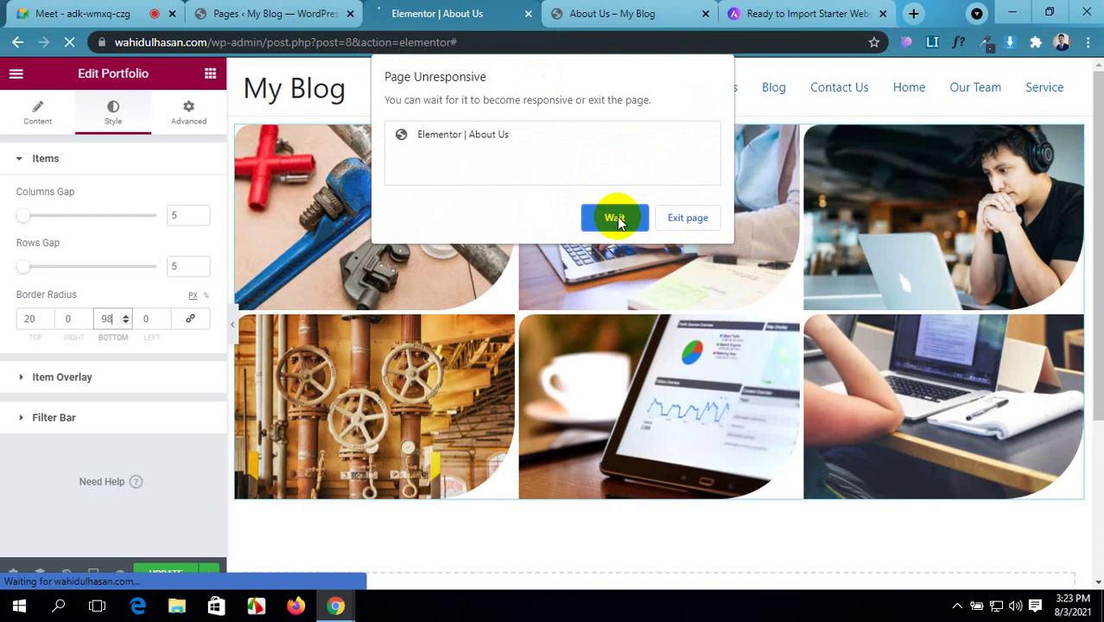
pyautogui.click(615, 220)
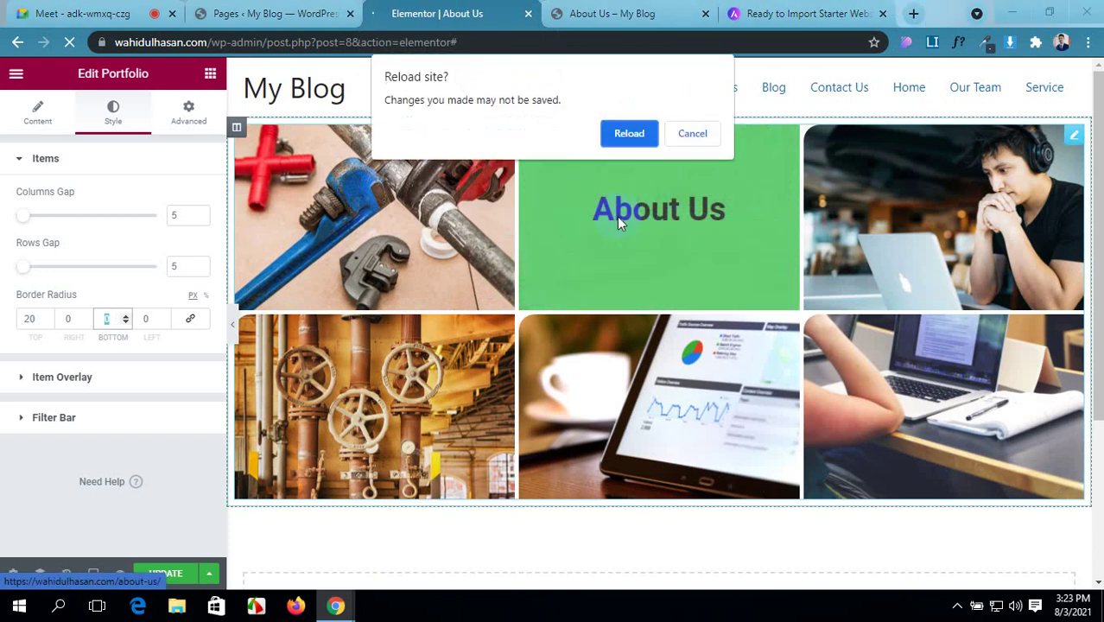
pyautogui.click(633, 127)
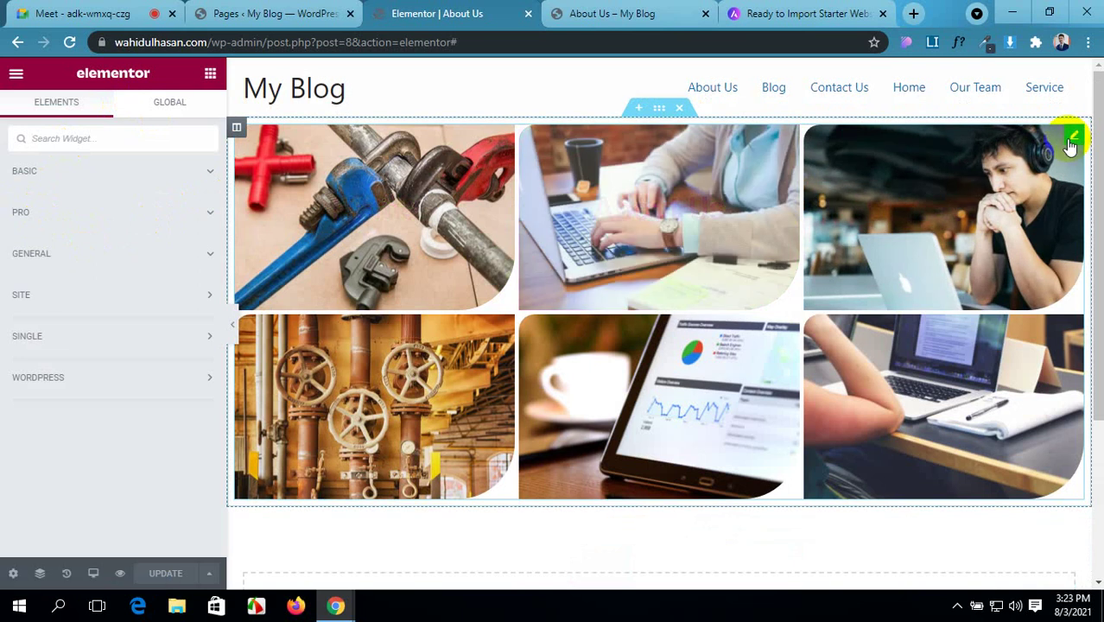
# - In the Portfolio widget's Style tab, change the bottom border radius to 20 and update the page
pyautogui.click(1074, 136)
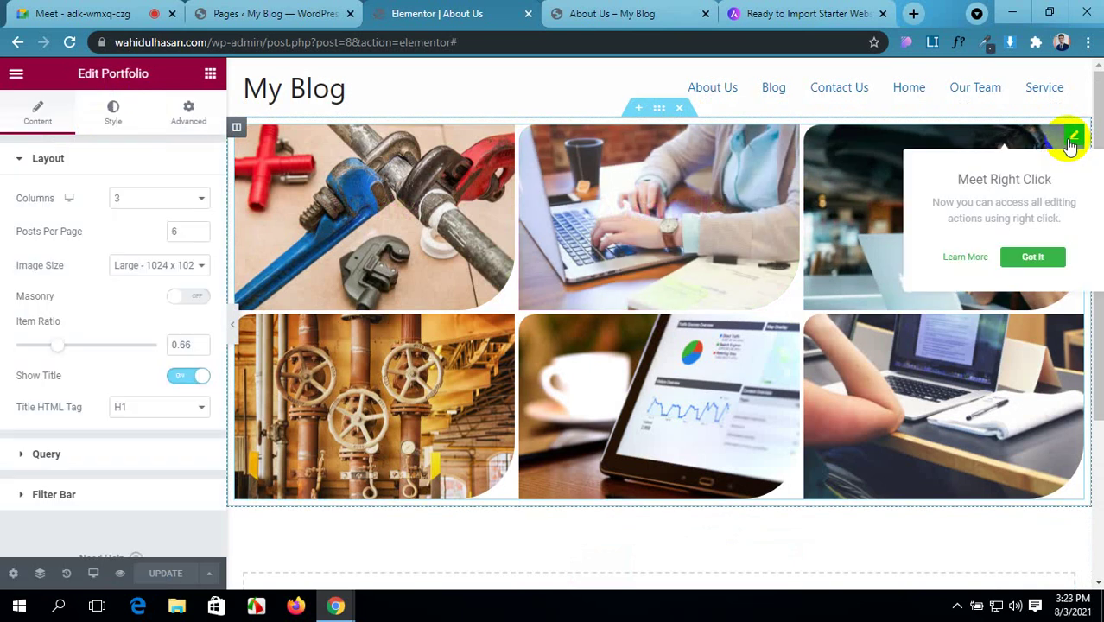
pyautogui.click(113, 112)
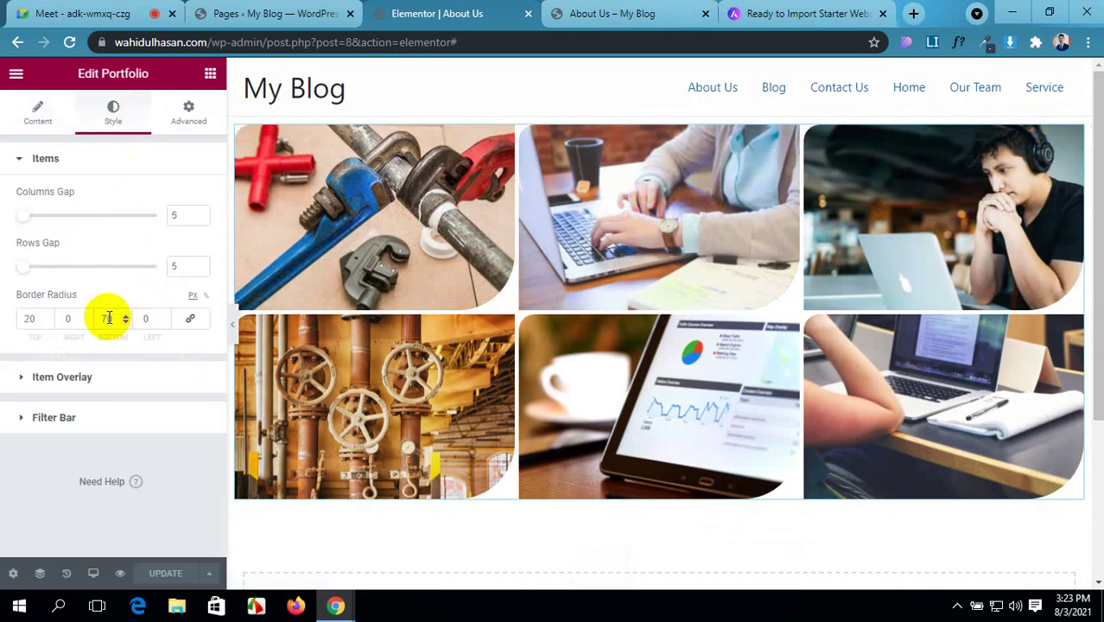
pyautogui.press('BackSpace')
pyautogui.press('BackSpace')
pyautogui.write('12')
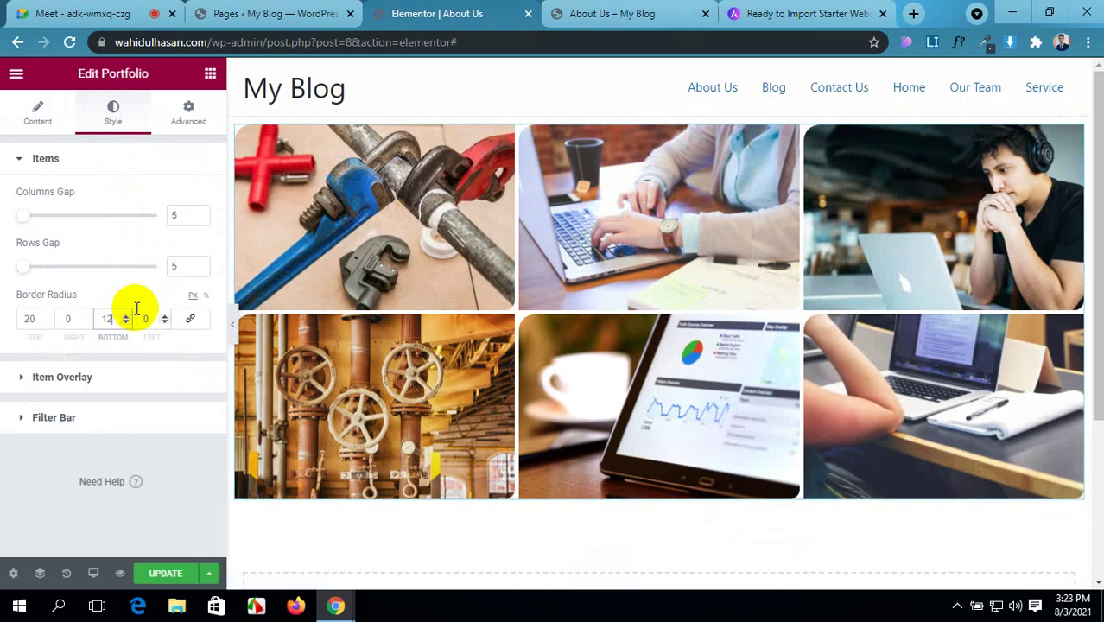
pyautogui.press('BackSpace')
pyautogui.write('2')
pyautogui.press('BackSpace')
pyautogui.write('20')
pyautogui.click(164, 572)
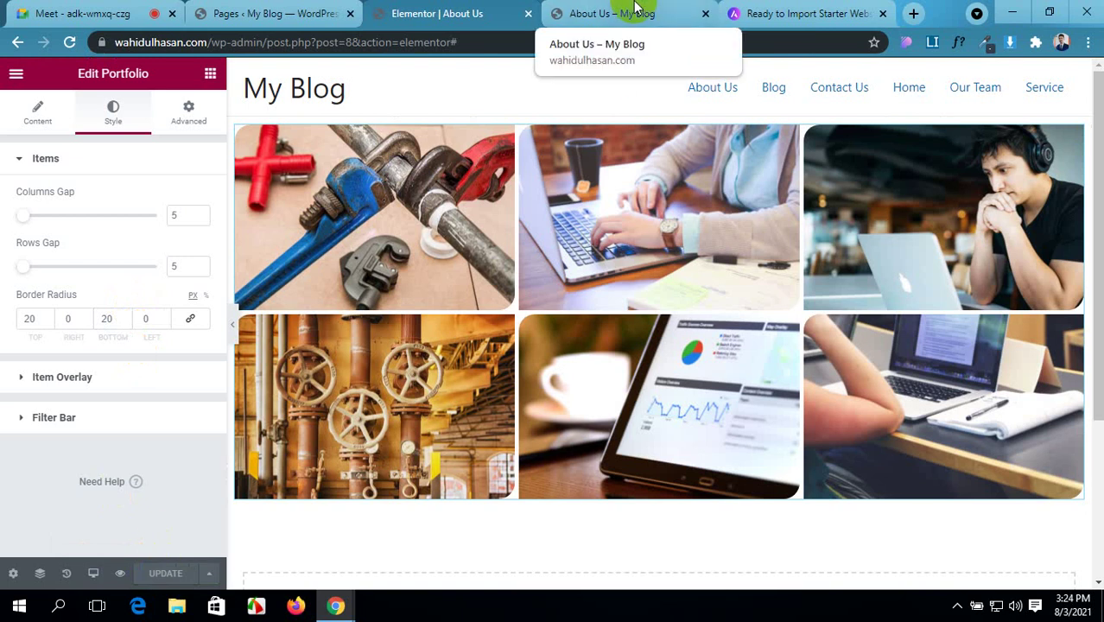
pyautogui.click(636, 10)
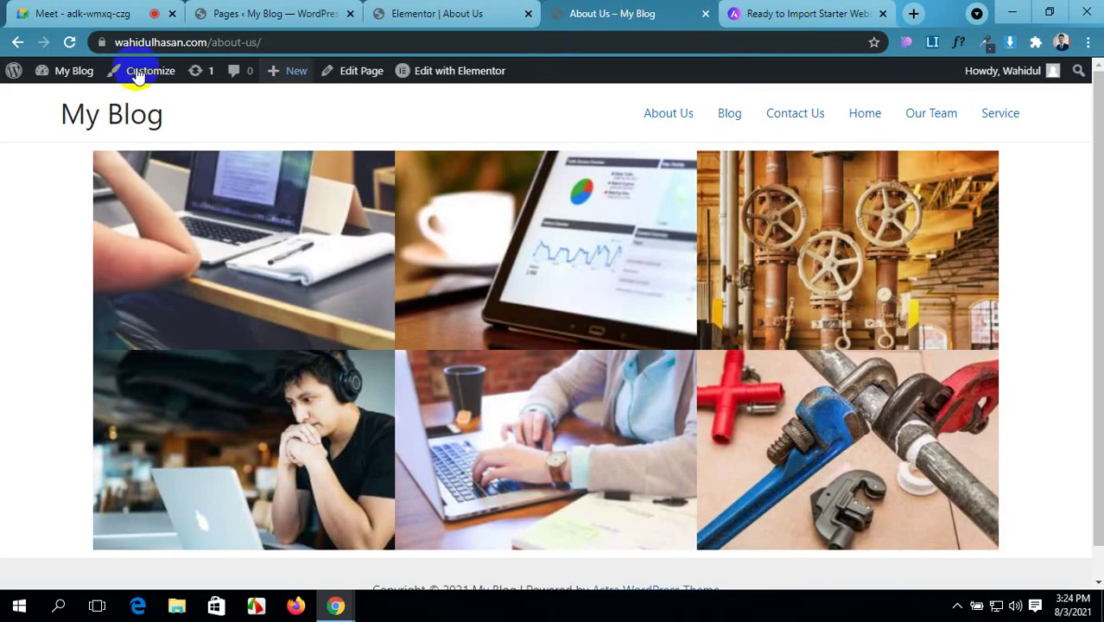
pyautogui.click(69, 43)
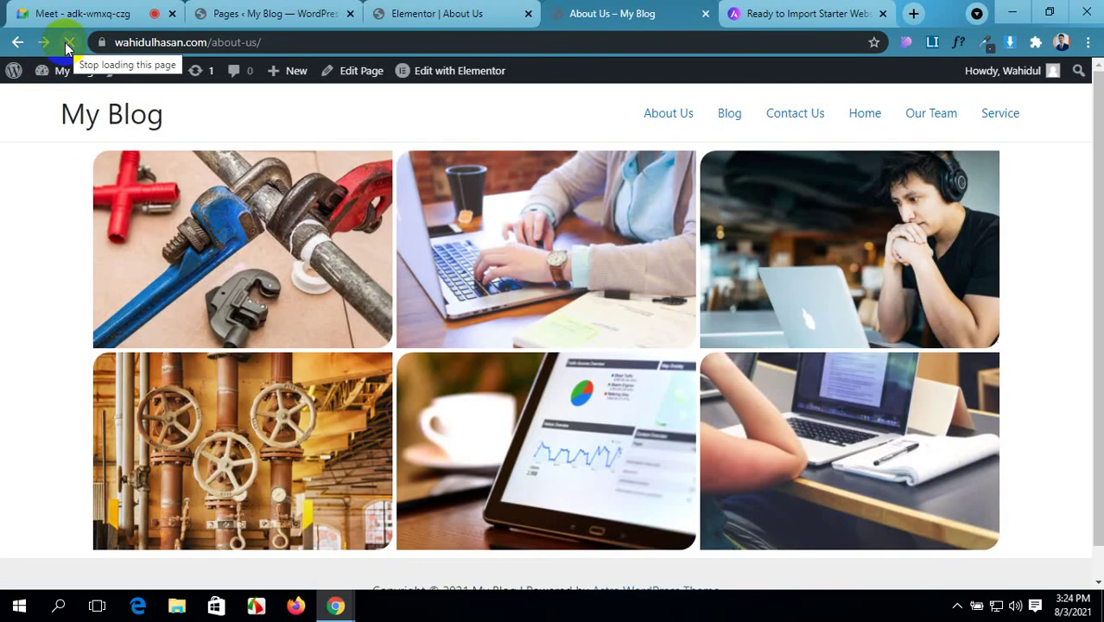
pyautogui.scroll(-1, 829, 294)
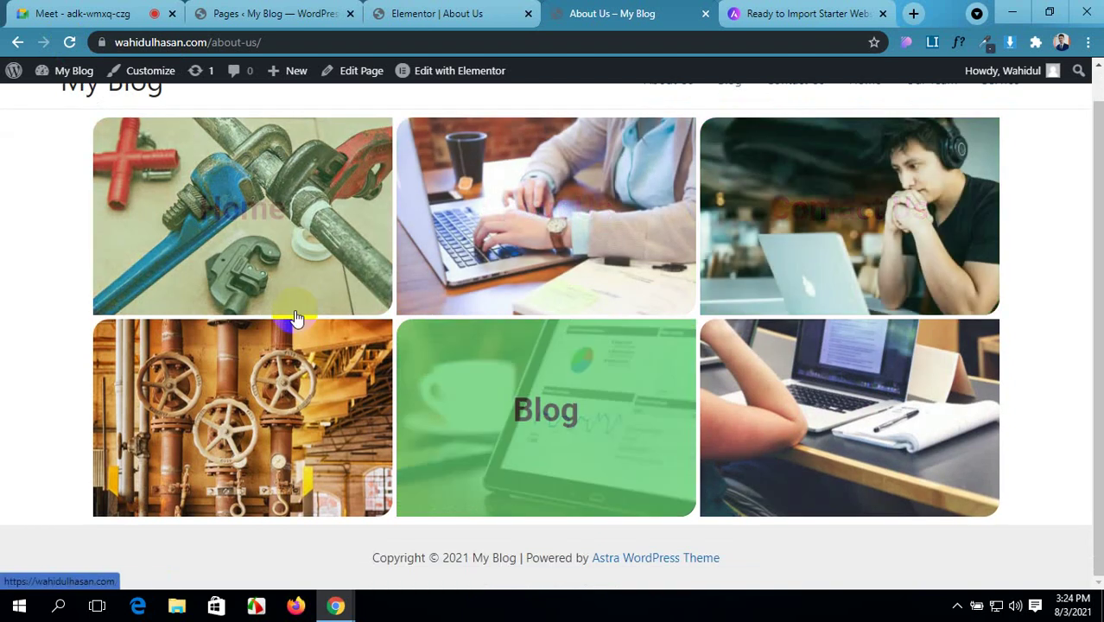
pyautogui.scroll(1, 229, 289)
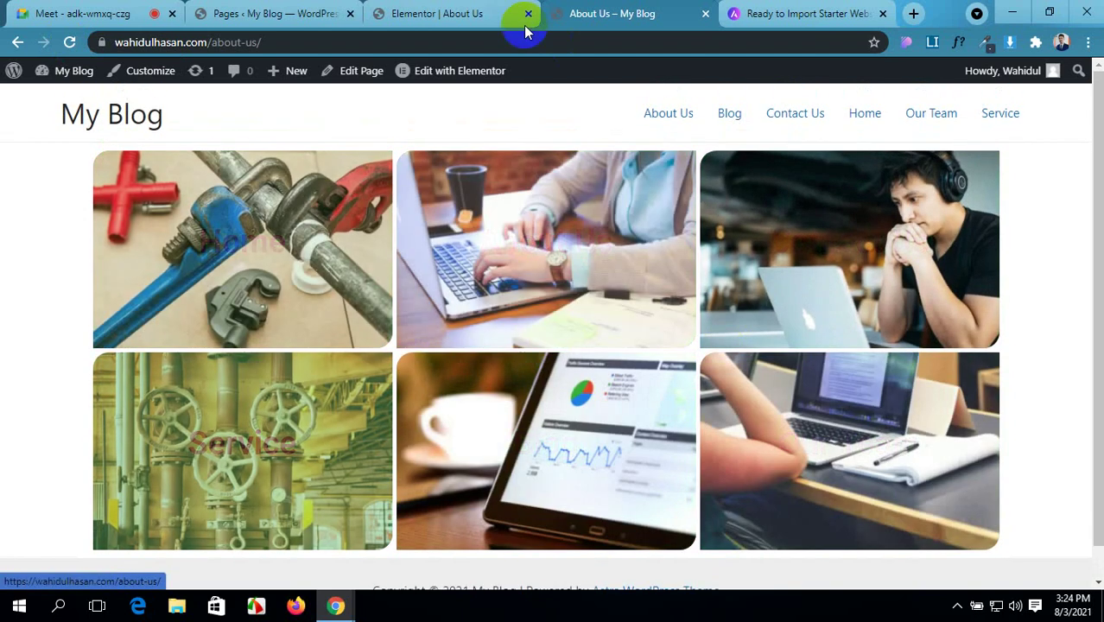
pyautogui.click(476, 7)
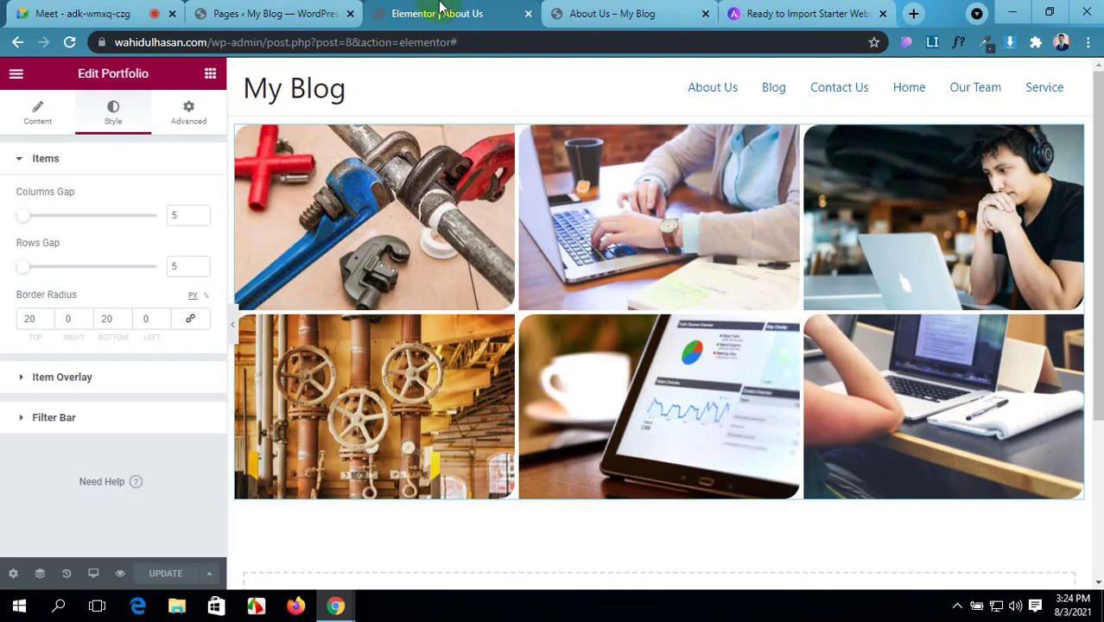
# - Set the Item Overlay background colour to translucent blue #105FDD85
pyautogui.click(95, 379)
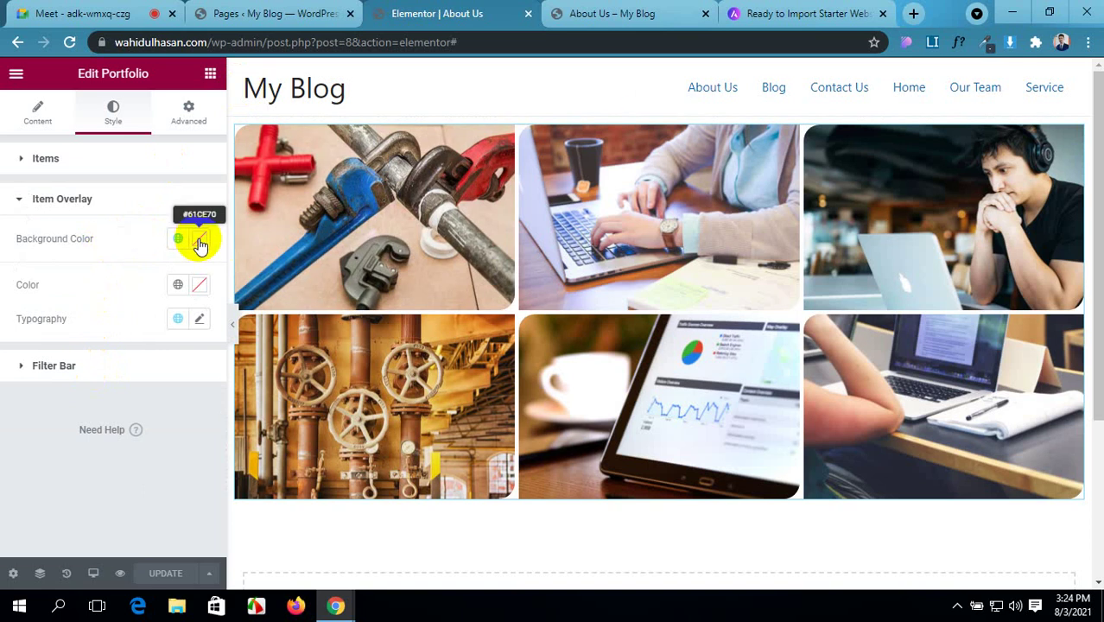
pyautogui.click(199, 242)
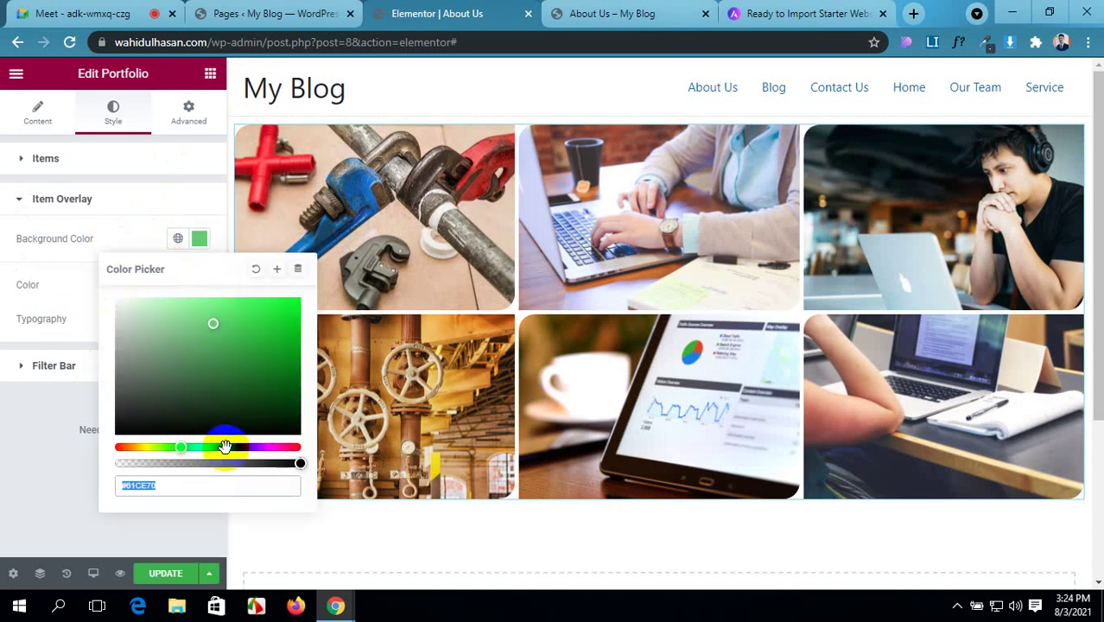
pyautogui.click(226, 447)
pyautogui.moveTo(214, 320); pyautogui.dragTo(286, 316)
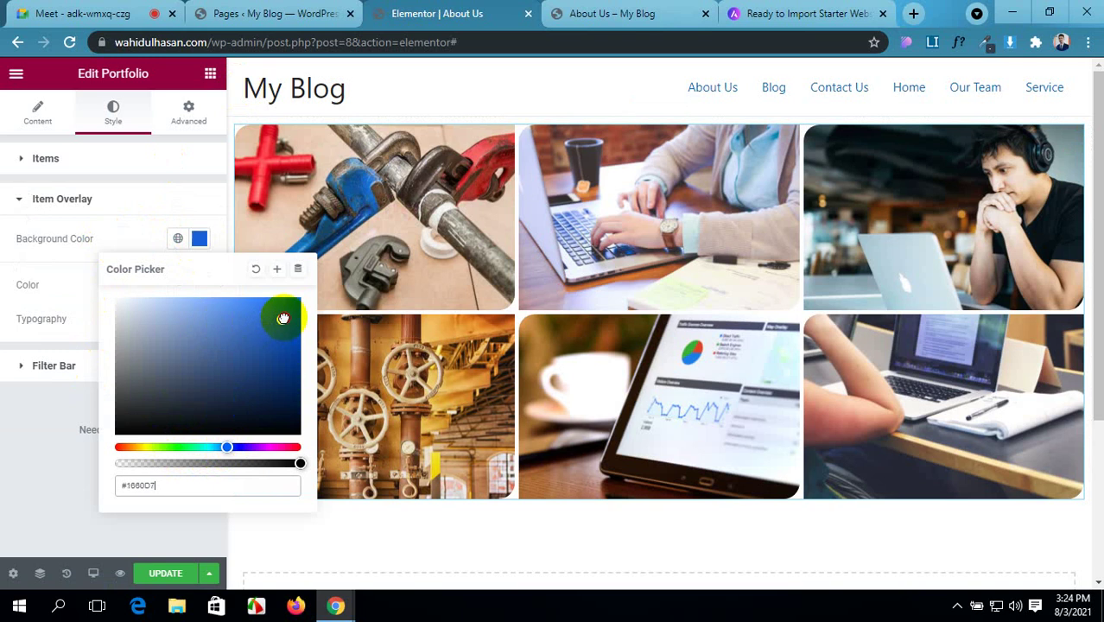
pyautogui.click(209, 463)
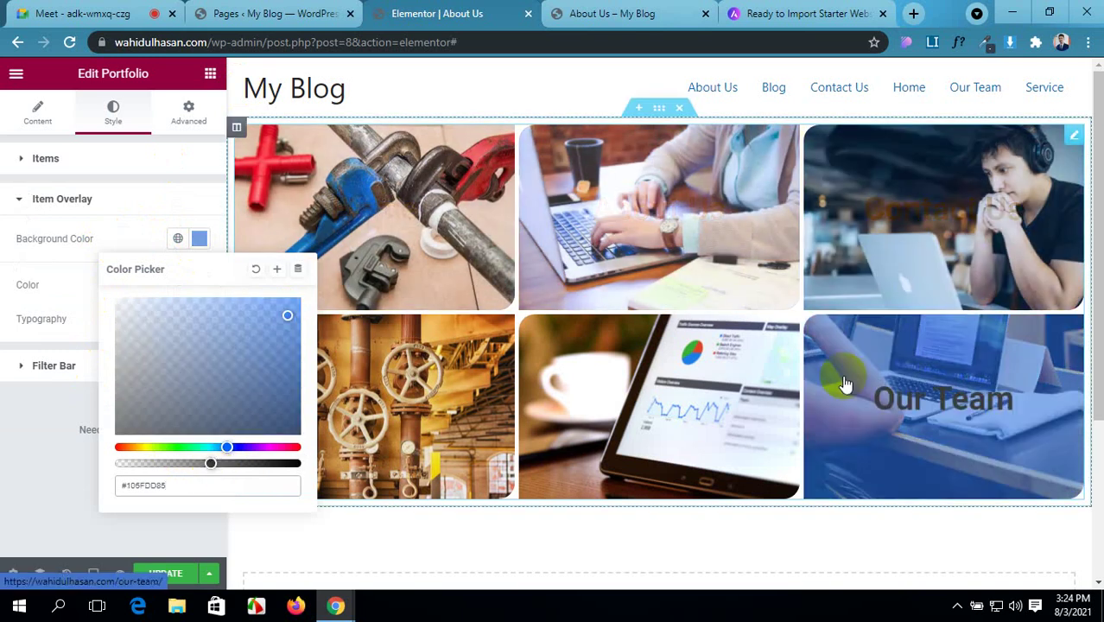
pyautogui.click(39, 446)
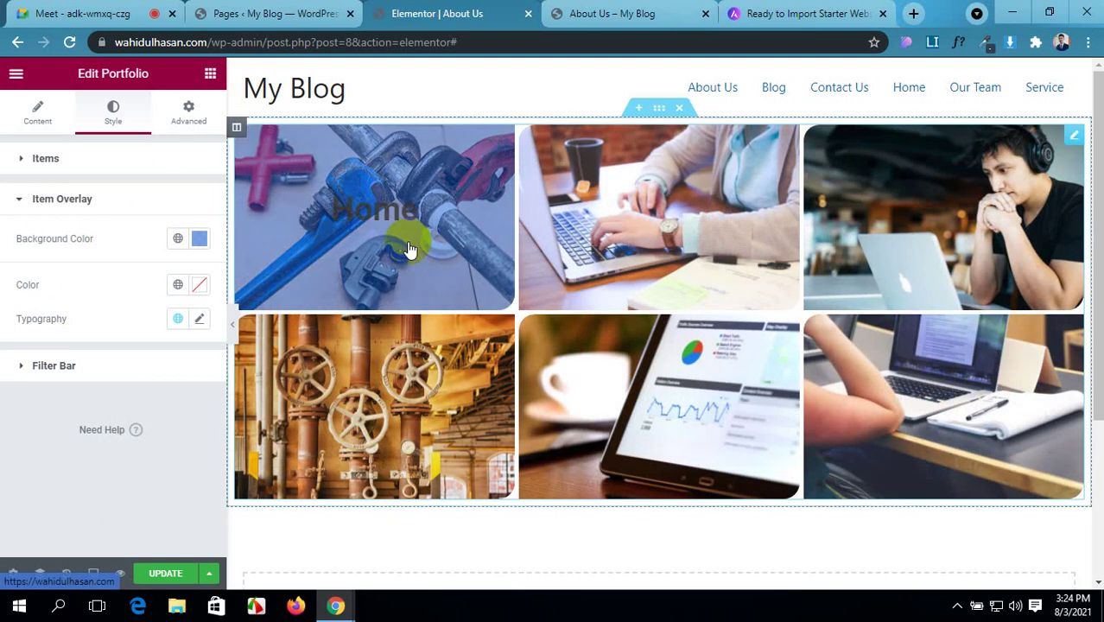
# - Make the overlay title colour bright yellow #E7E20E
pyautogui.click(199, 287)
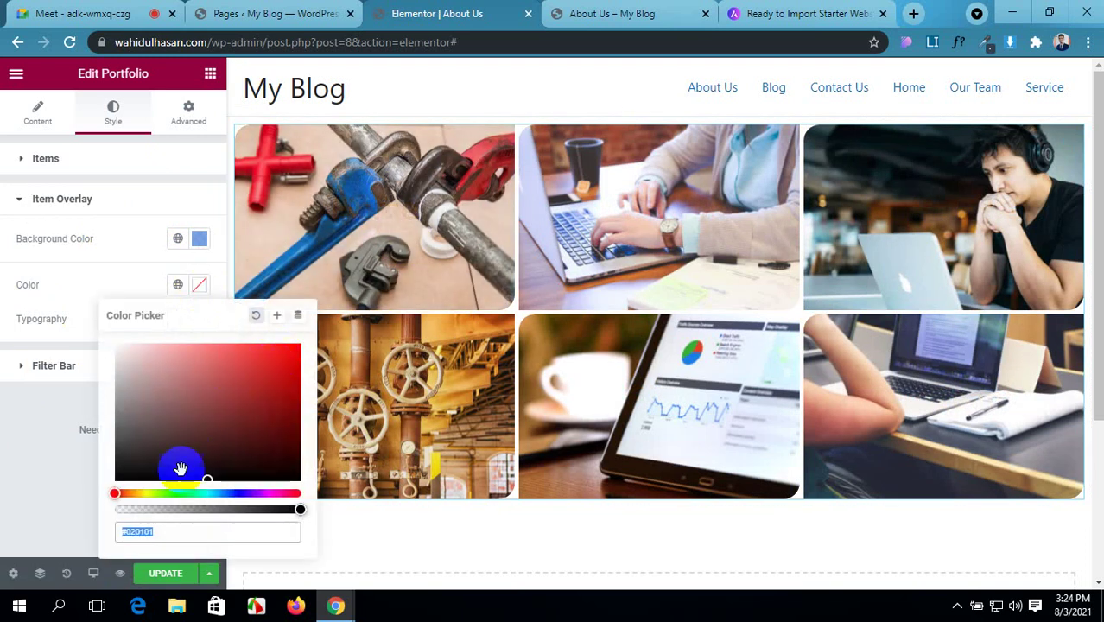
pyautogui.click(145, 493)
pyautogui.moveTo(284, 374); pyautogui.dragTo(289, 358)
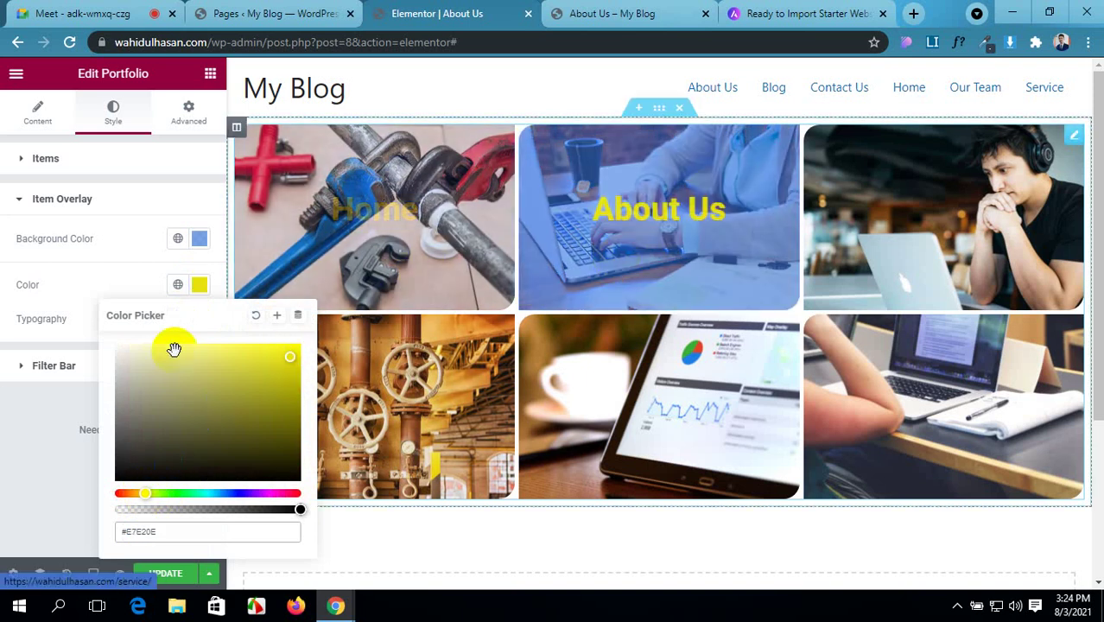
pyautogui.click(5, 424)
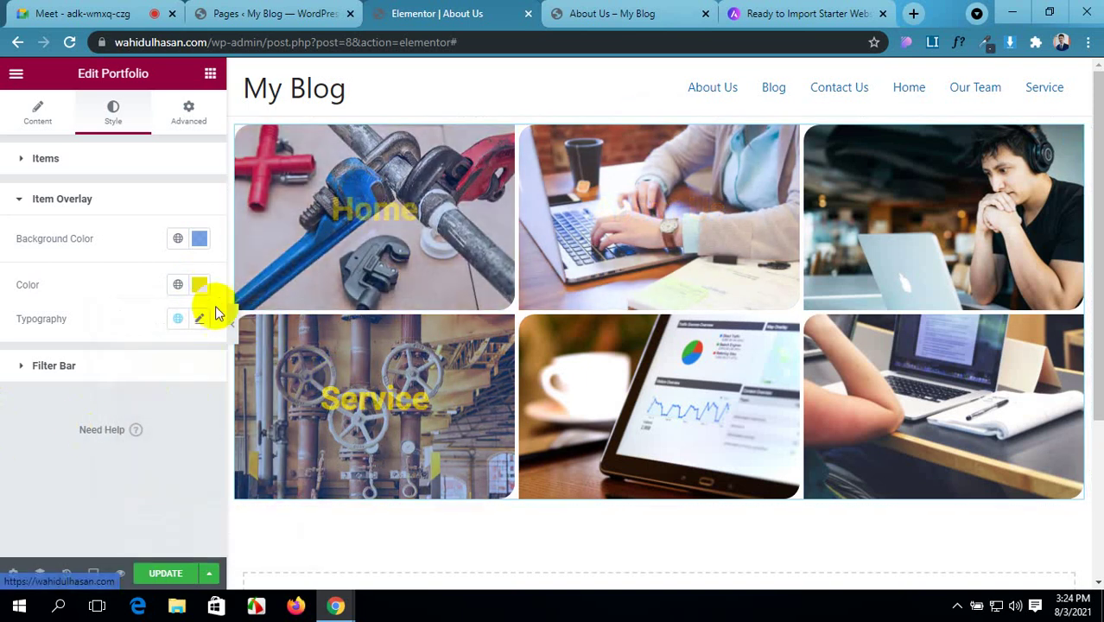
# - Set the overlay title typography size to 40 px and update the About Us page
pyautogui.click(200, 321)
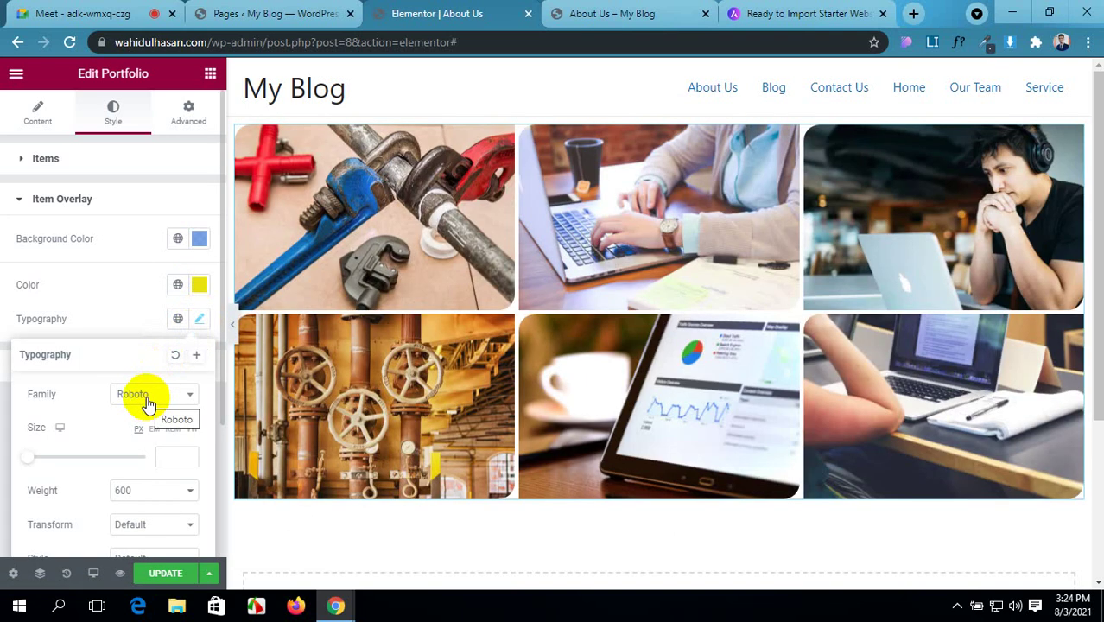
pyautogui.scroll(-1, 147, 402)
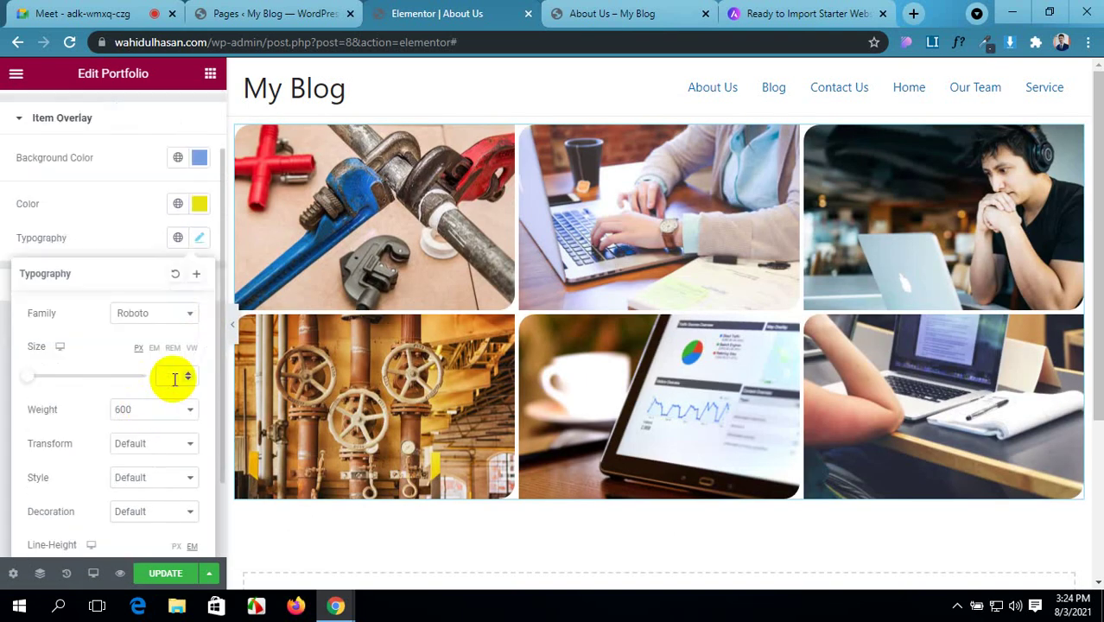
pyautogui.click(173, 377)
pyautogui.write('40')
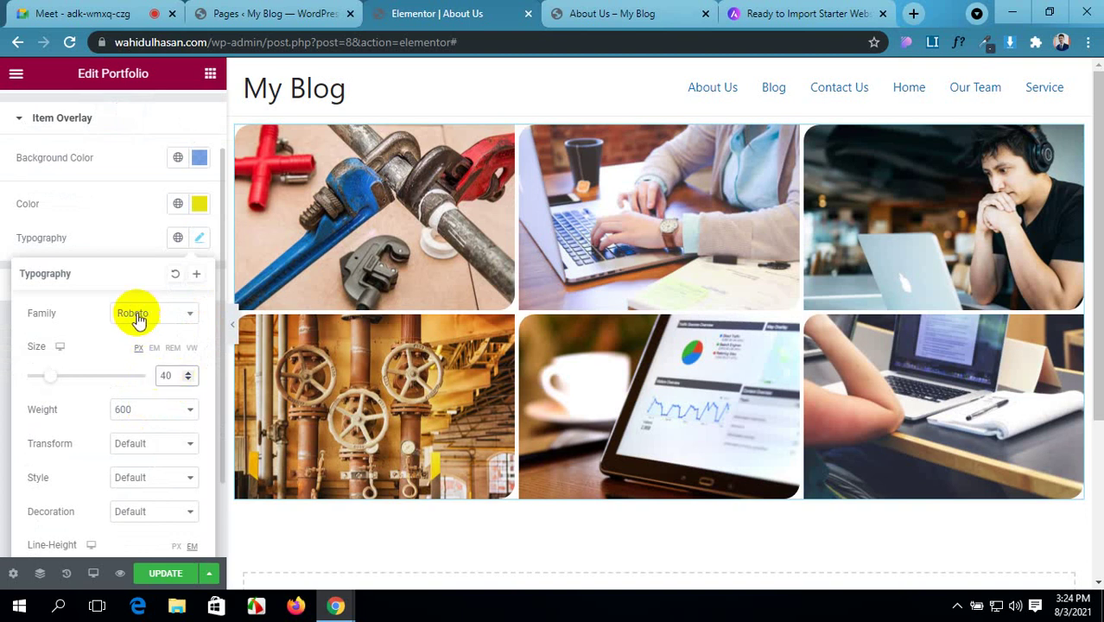
pyautogui.scroll(-1, 142, 427)
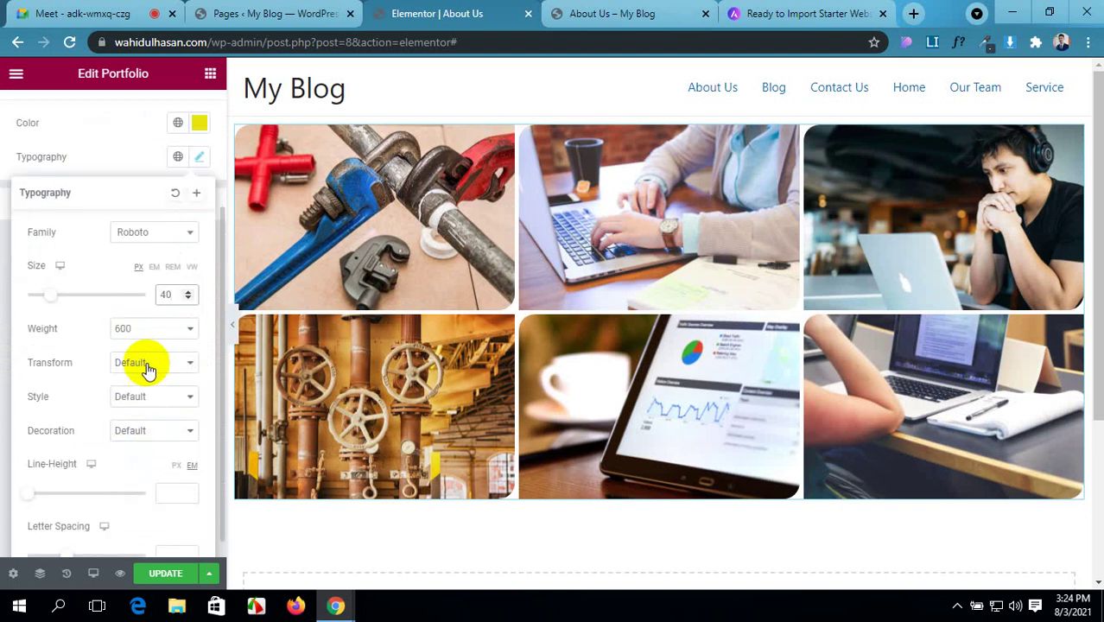
pyautogui.scroll(-1, 75, 382)
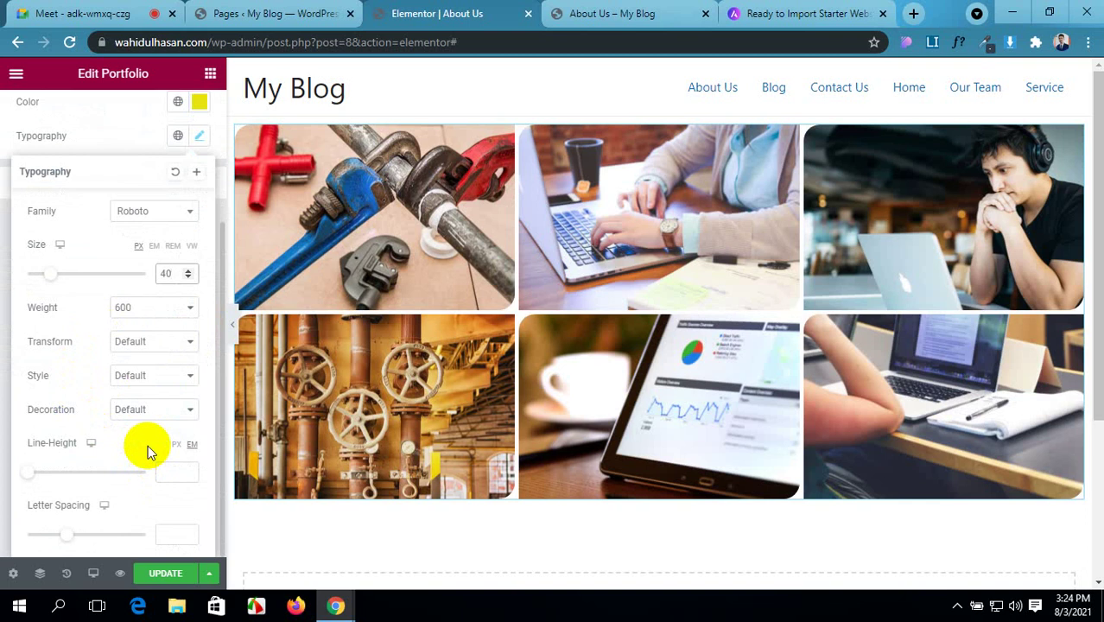
pyautogui.click(4, 399)
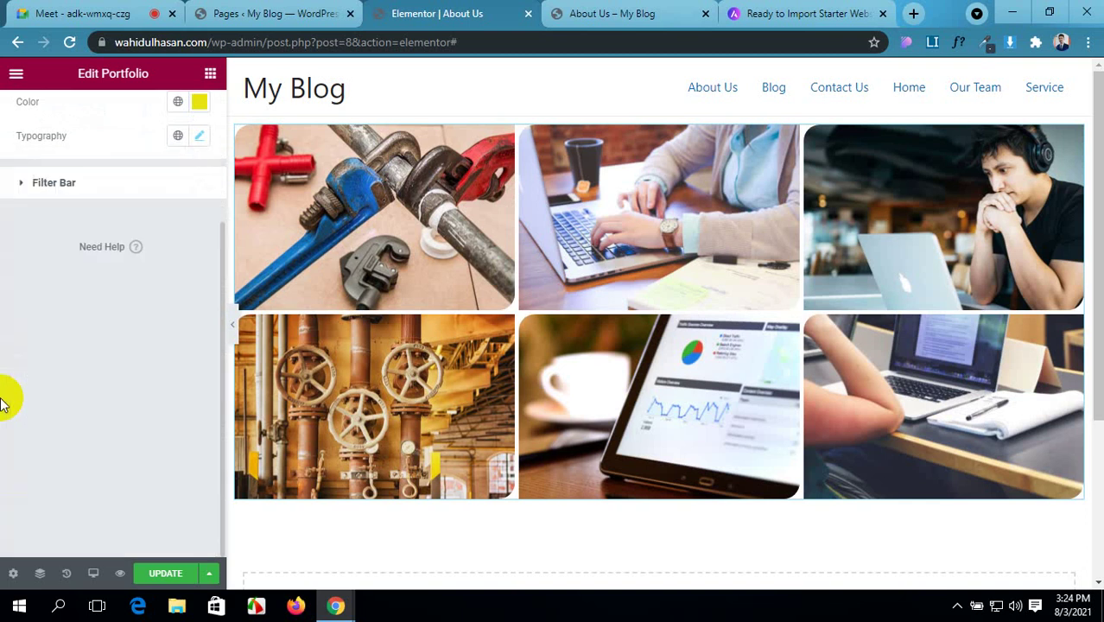
pyautogui.click(172, 574)
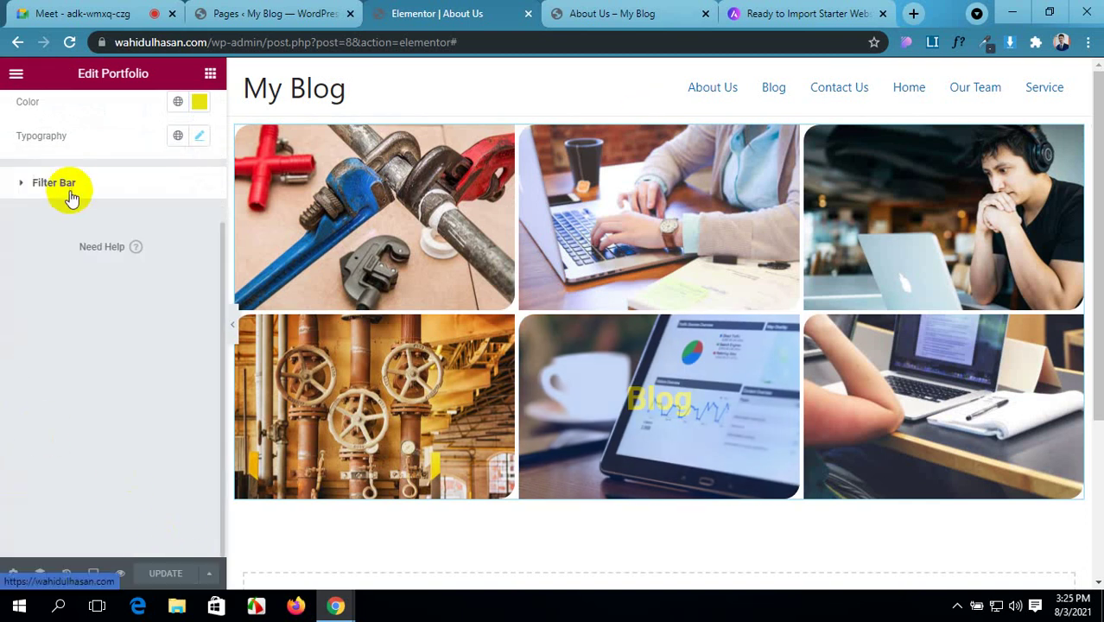
pyautogui.click(39, 189)
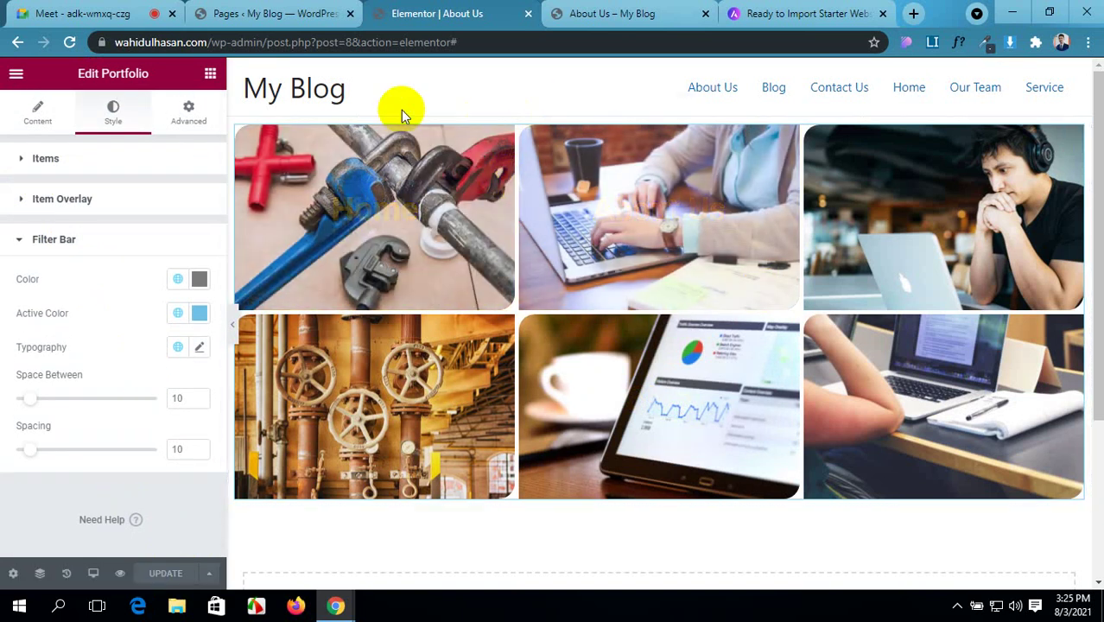
# - Check the portfolio grid on the live About Us page, then go back to the Google Meet call
pyautogui.click(638, 12)
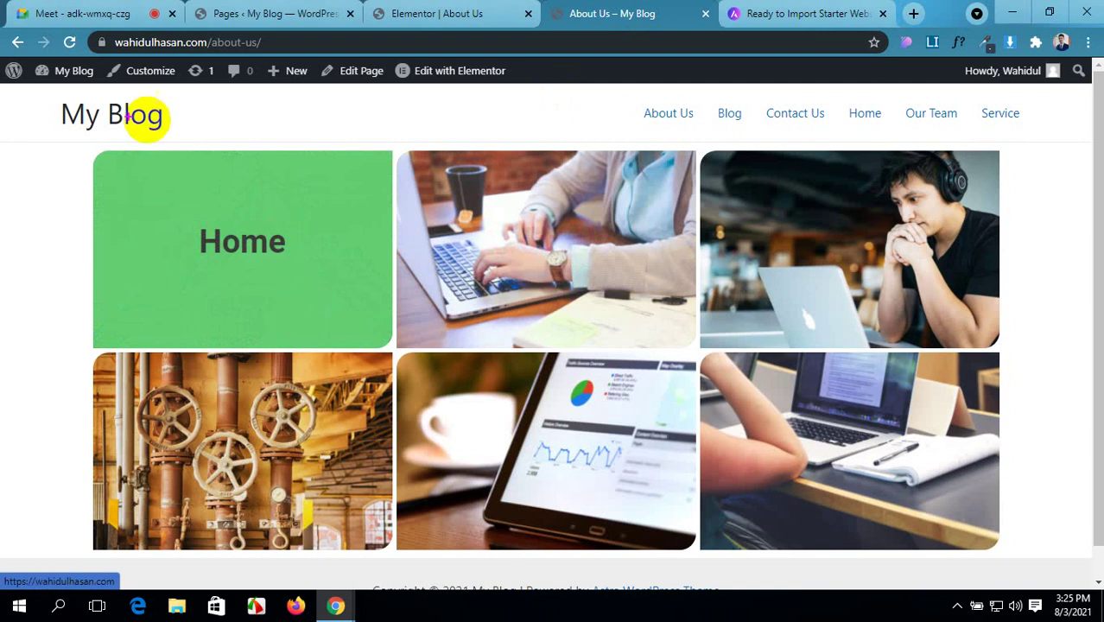
pyautogui.moveTo(86, 126)
pyautogui.mouseDown()
pyautogui.moveTo(988, 136)
pyautogui.moveTo(1003, 153)
pyautogui.mouseUp()
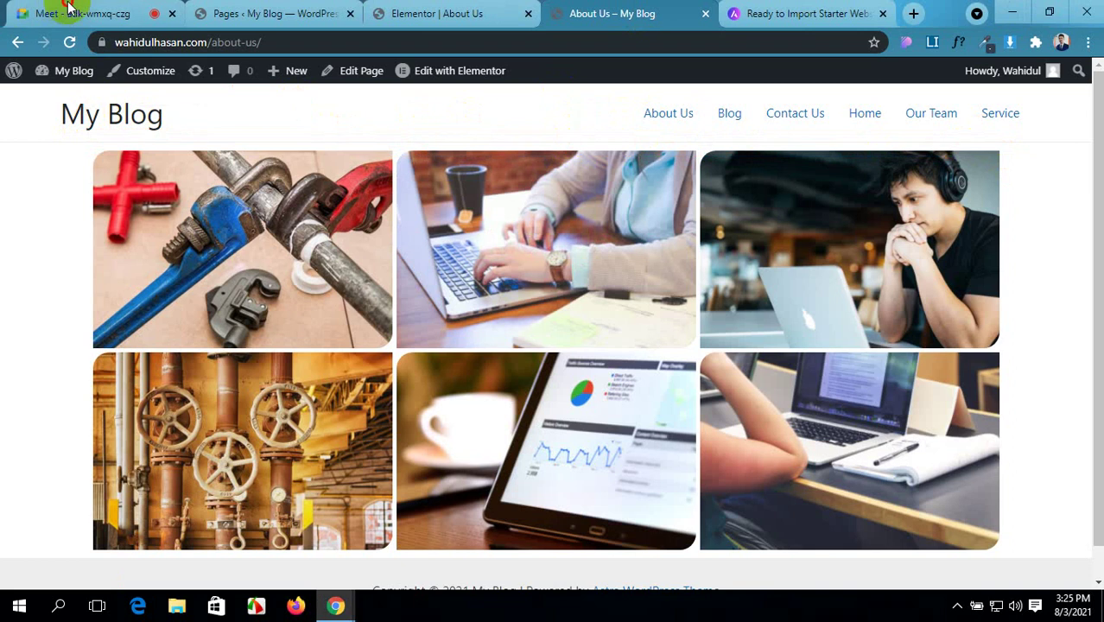
pyautogui.click(34, 12)
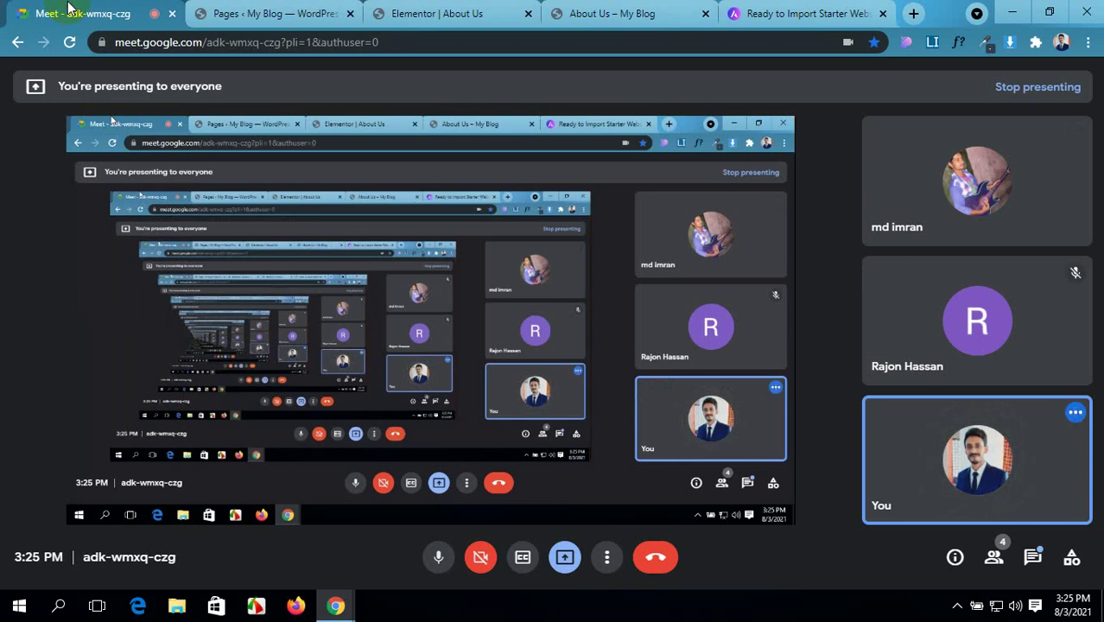
# - Return to the WordPress Pages list showing About Us, Service and the other published pages
pyautogui.click(294, 10)
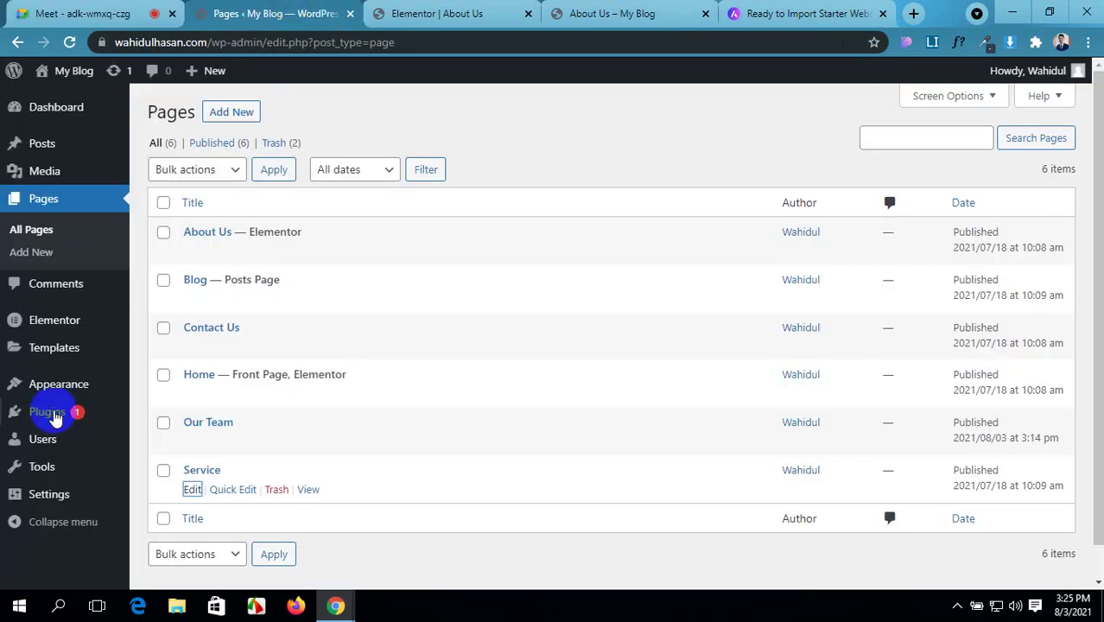
pyautogui.moveTo(60, 352)
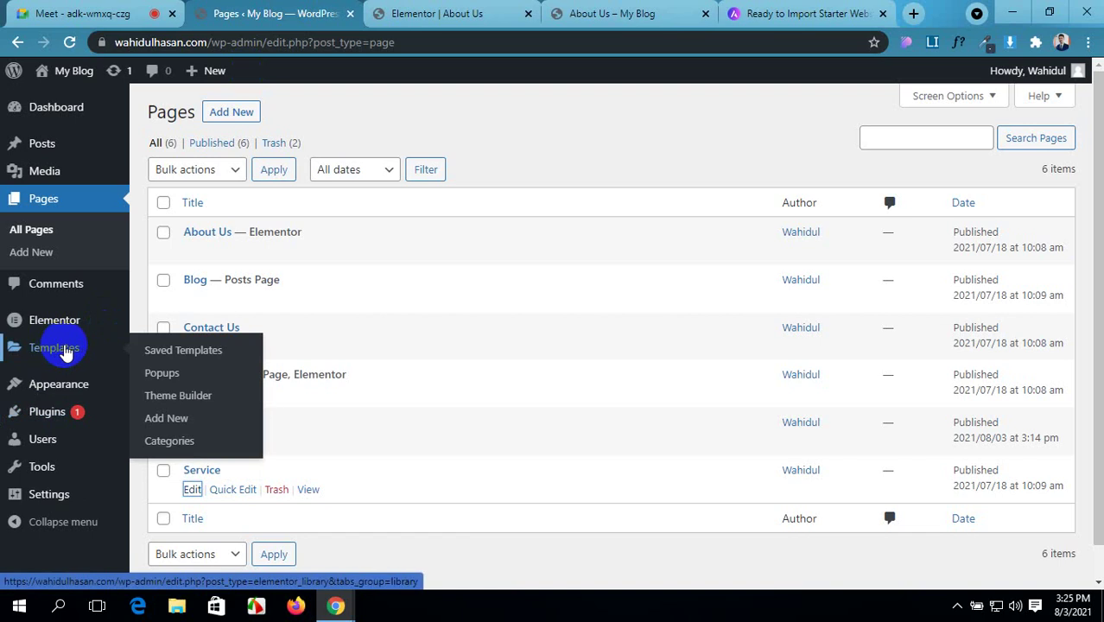
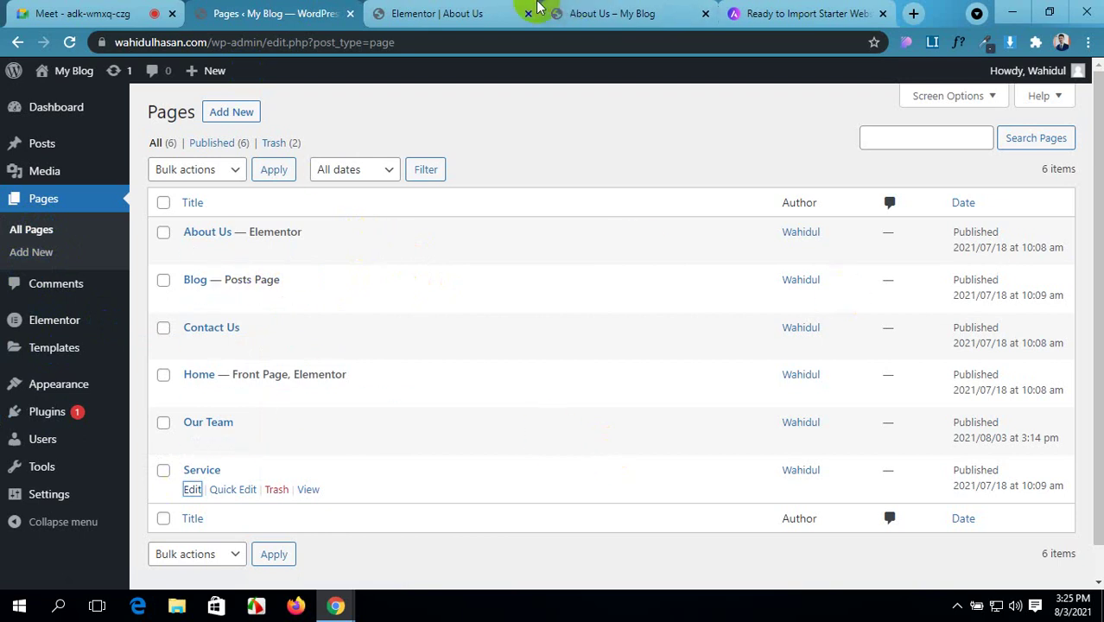
# - Go back to the About Us editor and bring up the portfolio's Advanced settings
pyautogui.click(534, 10)
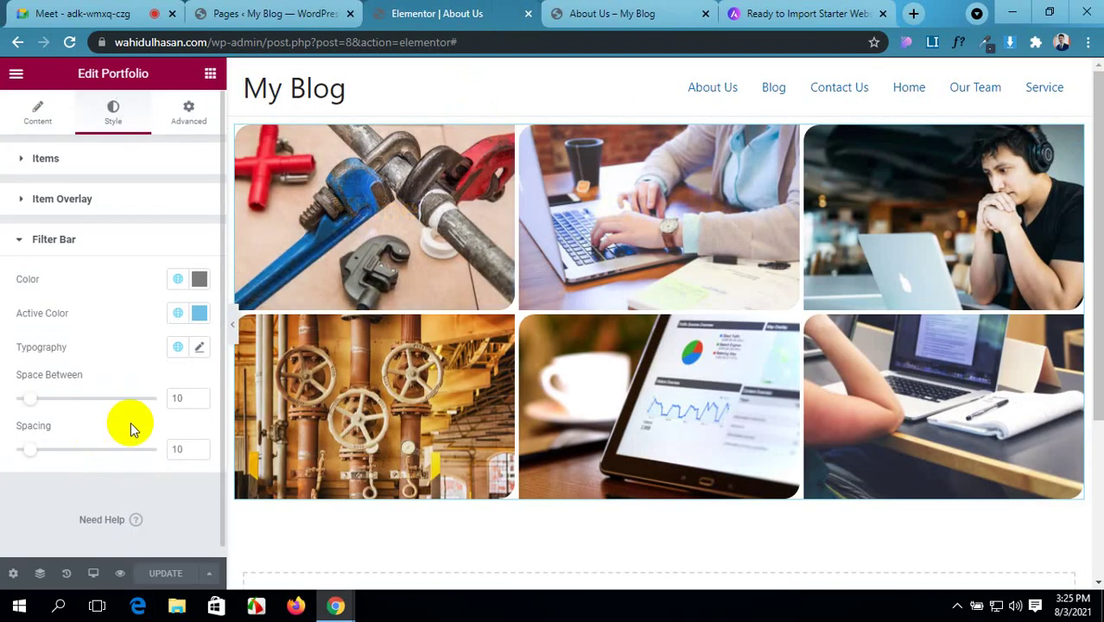
pyautogui.click(187, 115)
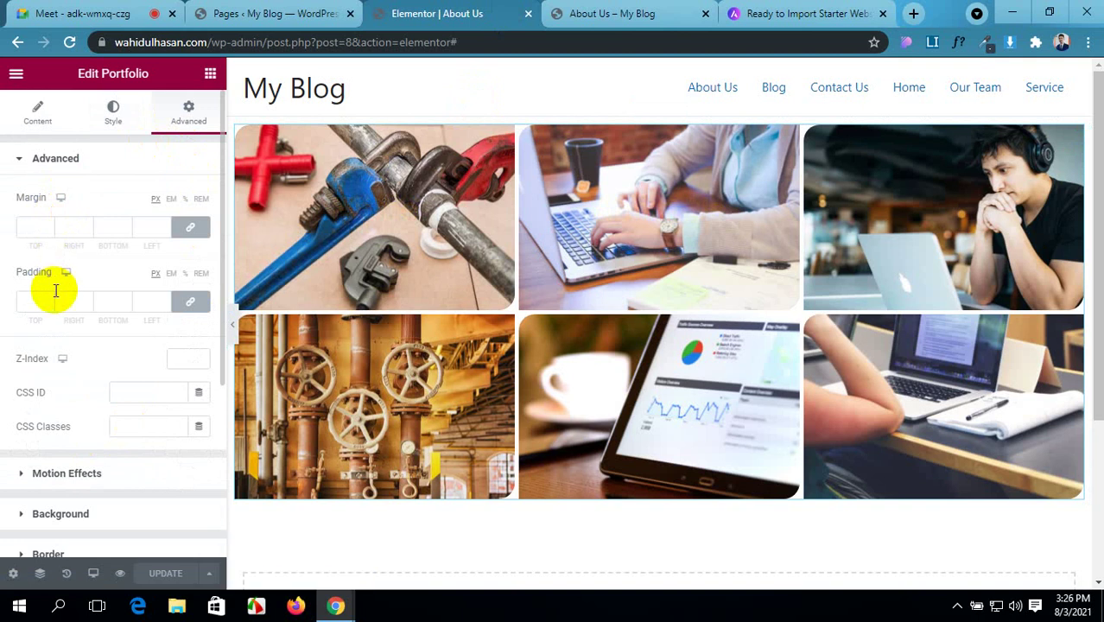
pyautogui.scroll(-1, 59, 311)
pyautogui.scroll(-2, 86, 268)
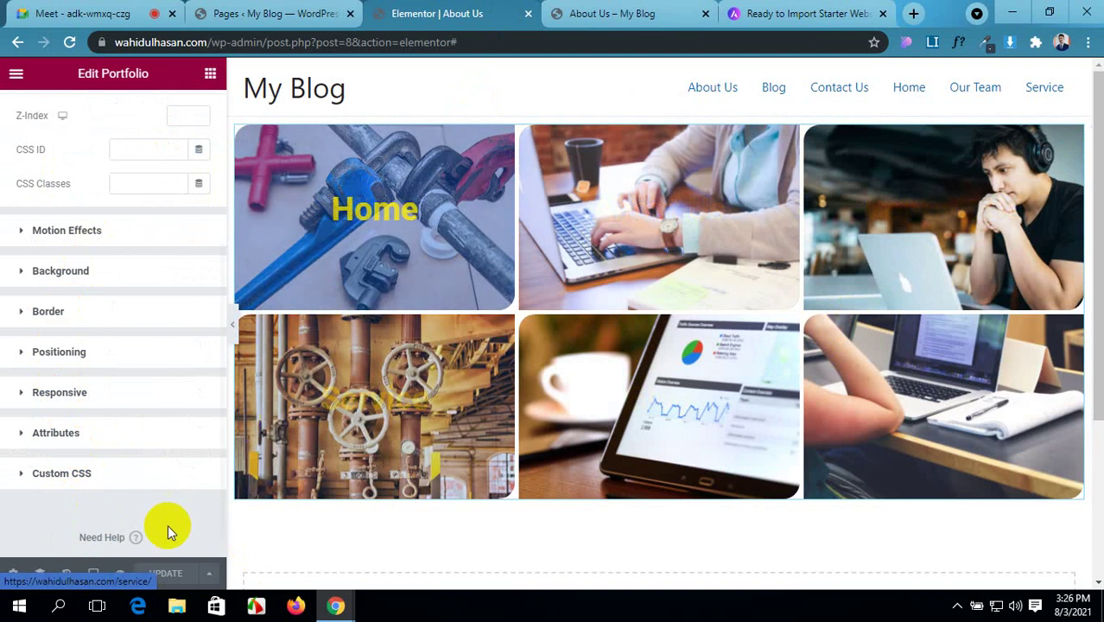
# - Check the live About Us page and a portfolio tile's link, then return to the editor
pyautogui.click(618, 13)
pyautogui.click(573, 261)
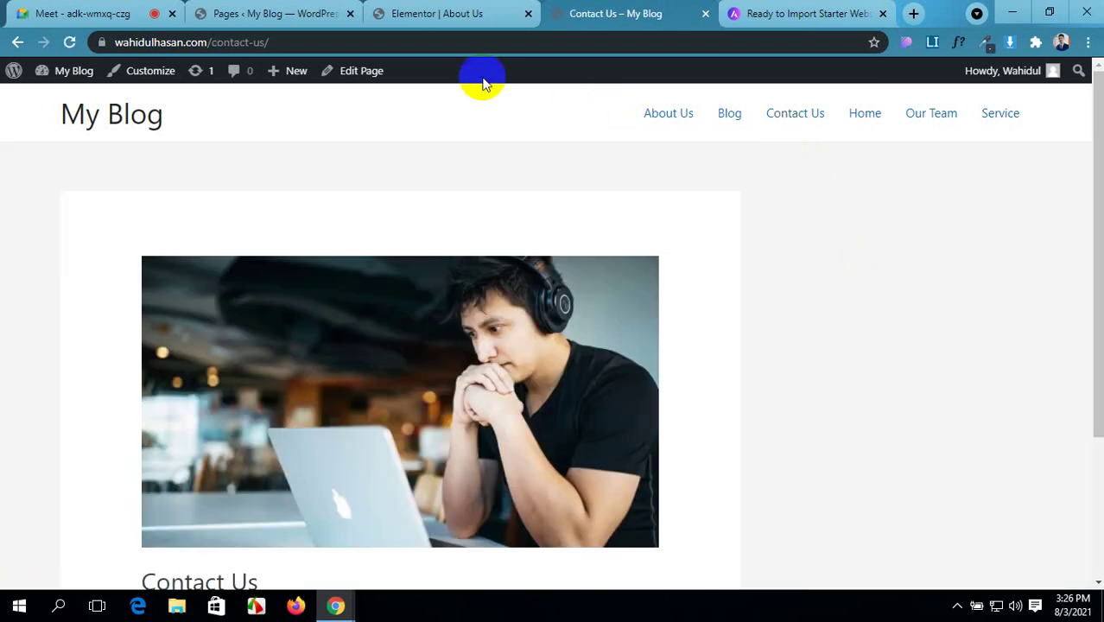
pyautogui.click(17, 44)
pyautogui.scroll(-1, 320, 361)
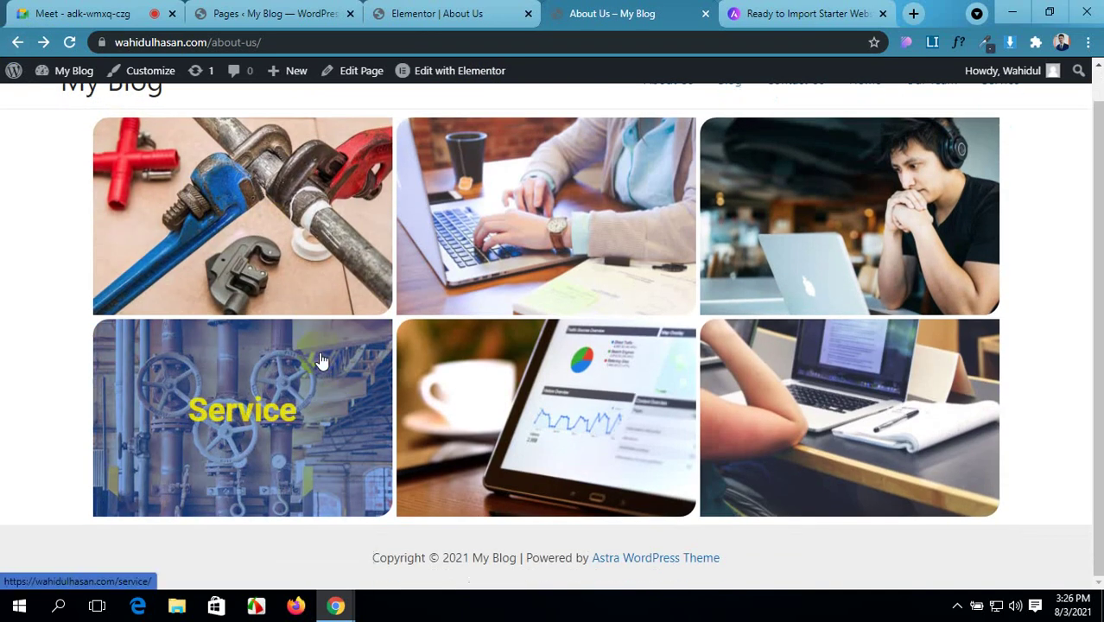
pyautogui.click(454, 14)
pyautogui.scroll(-2, 628, 489)
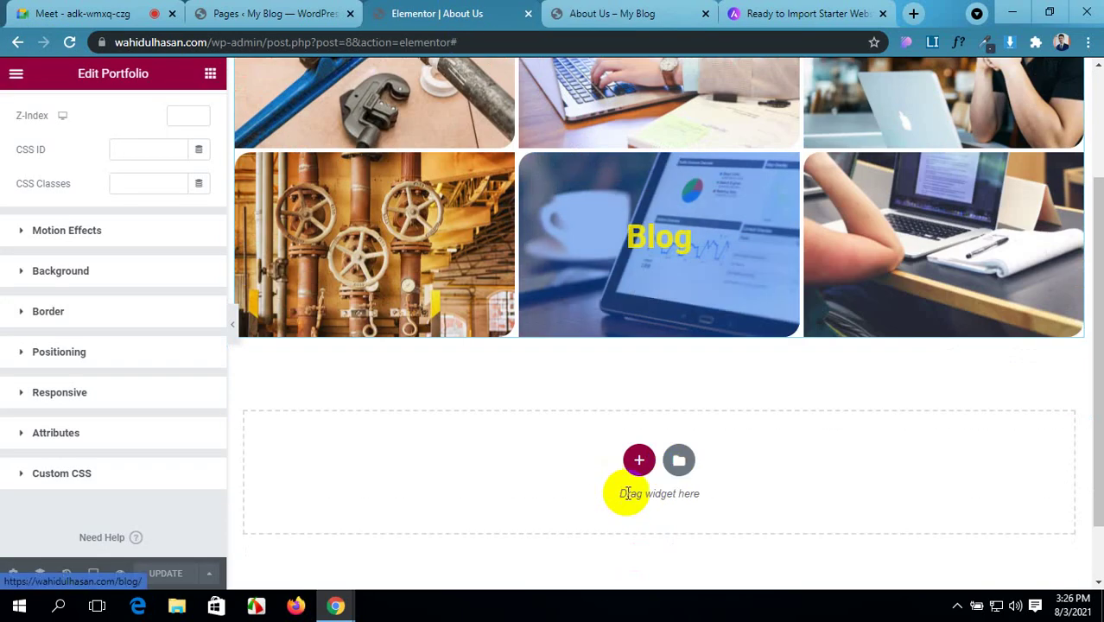
# - Add a two-column section below the portfolio and show the Pro widgets
pyautogui.click(639, 462)
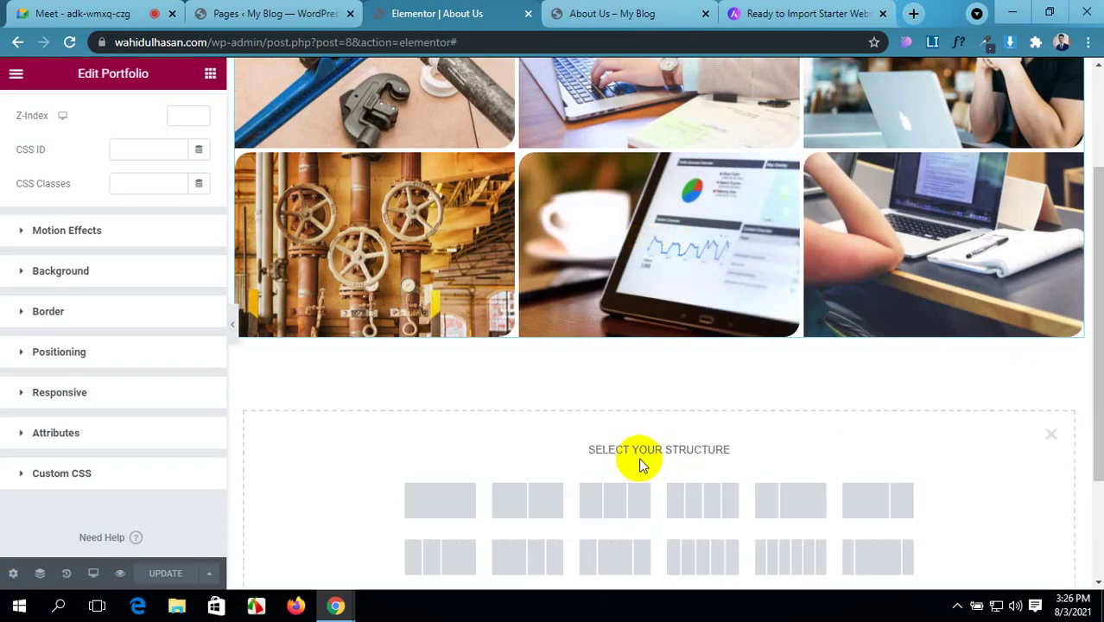
pyautogui.click(505, 500)
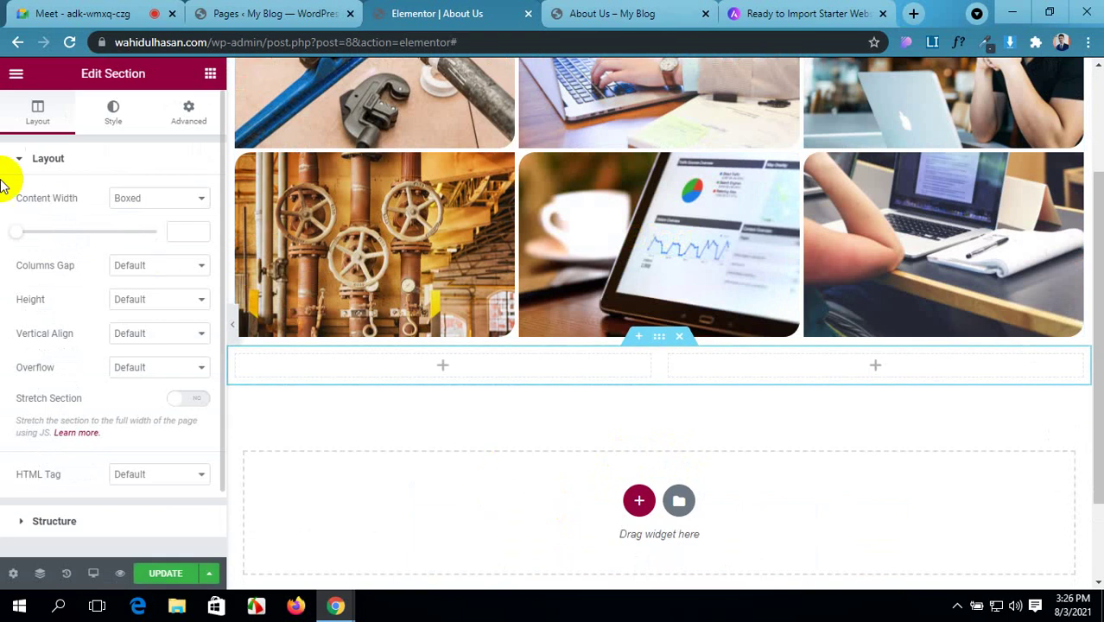
pyautogui.click(211, 76)
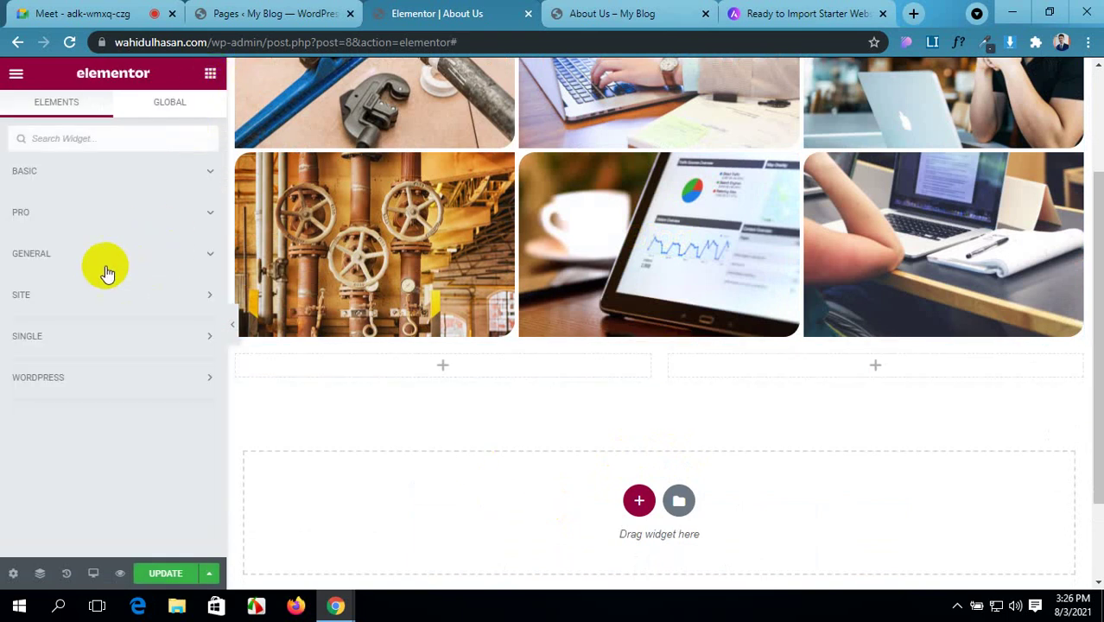
pyautogui.click(94, 222)
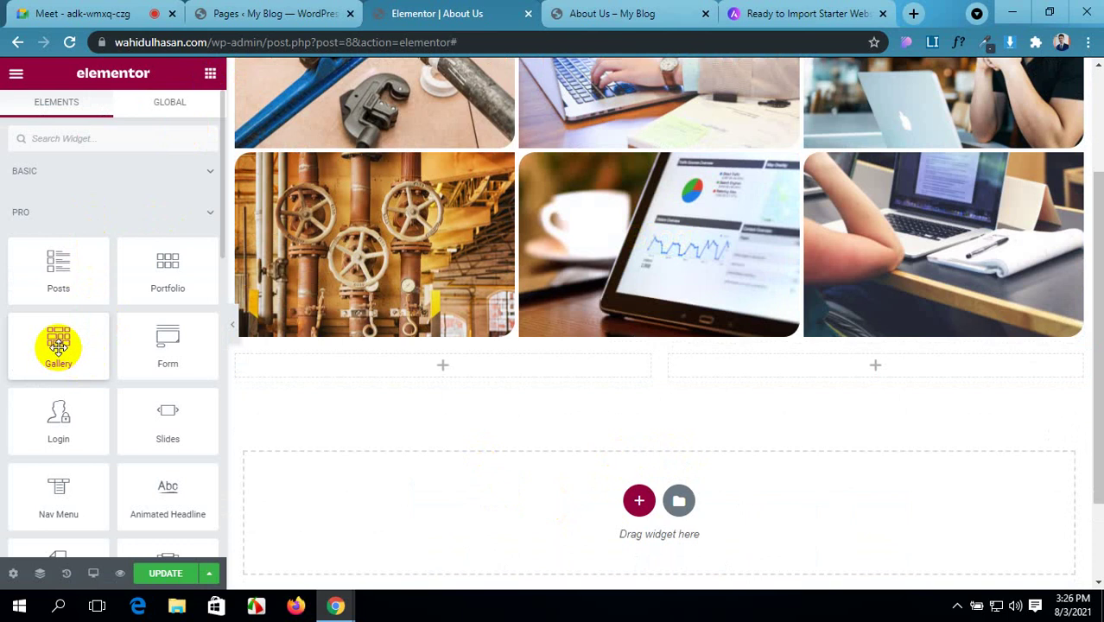
# - Delete the right column and drag a Gallery widget into the remaining column
pyautogui.rightClick(771, 366)
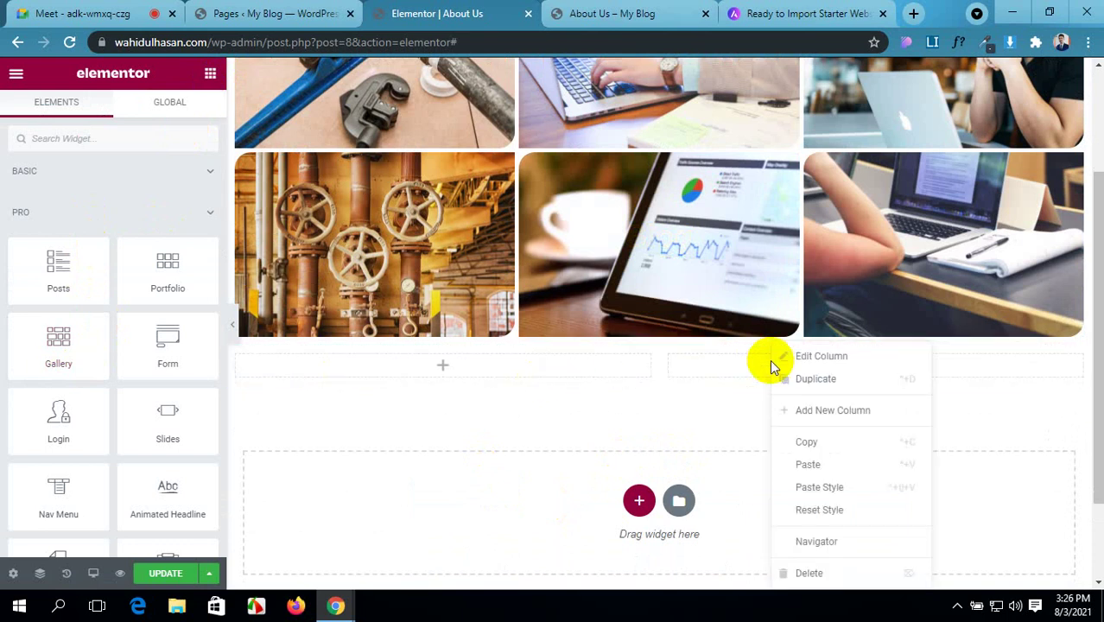
pyautogui.click(816, 573)
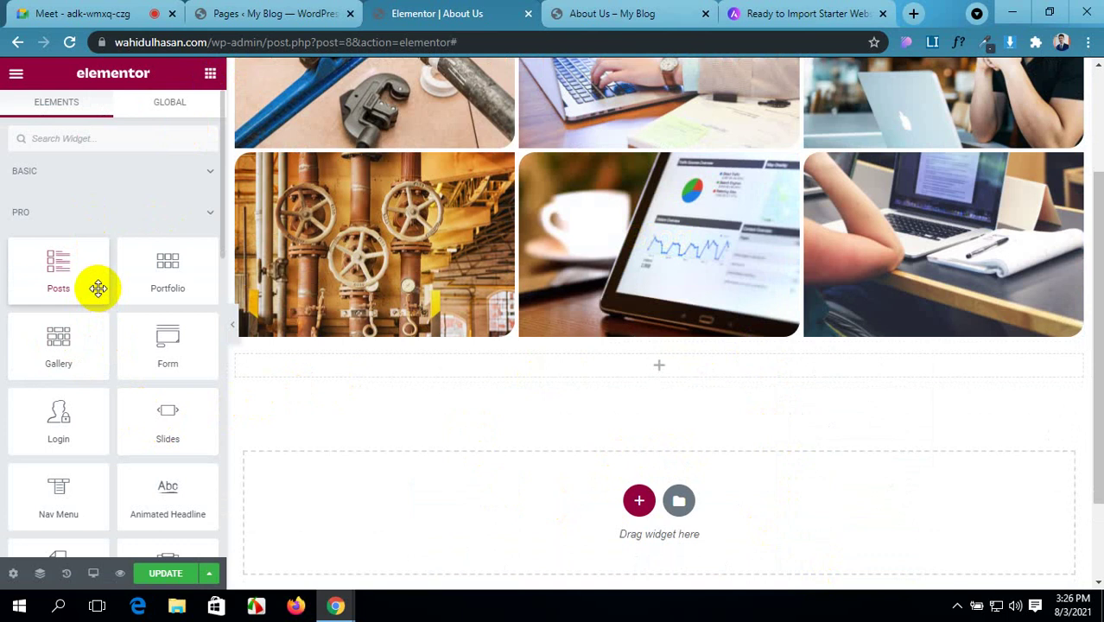
pyautogui.scroll(-1, 87, 294)
pyautogui.moveTo(52, 282); pyautogui.dragTo(666, 365)
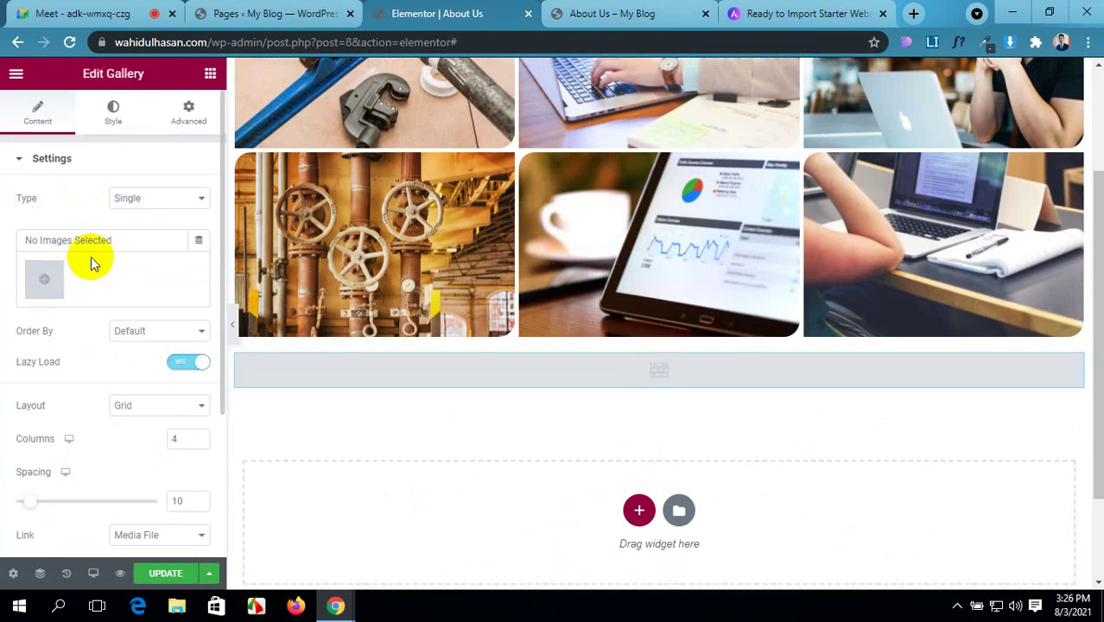
# - Select nine plumbing photos in the media library, from the wrenches to the two-workers photo
pyautogui.click(44, 278)
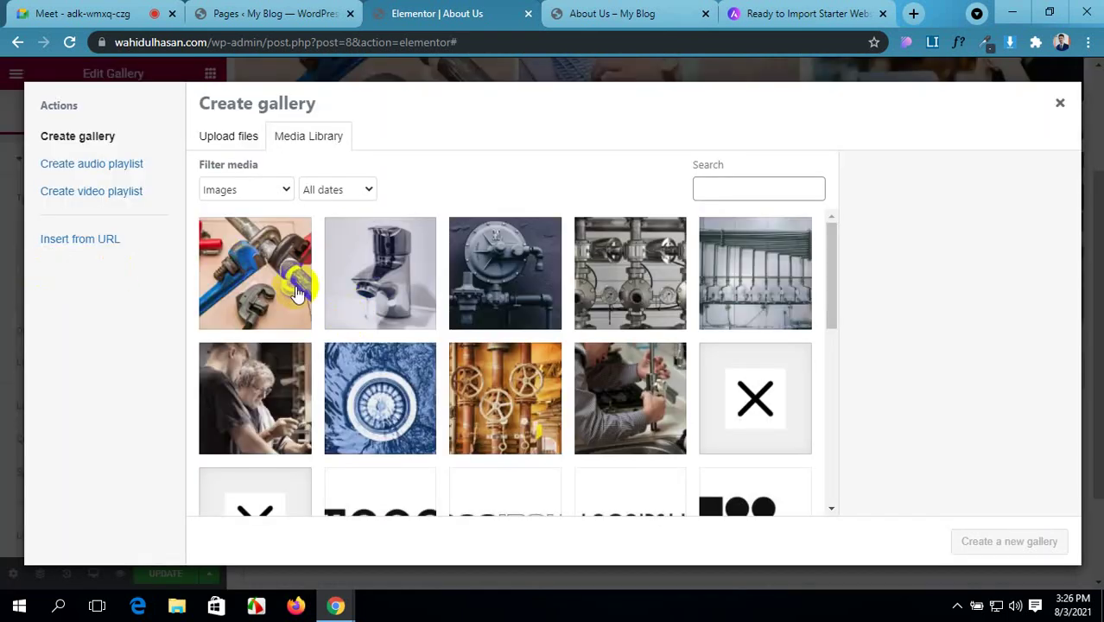
pyautogui.click(295, 292)
pyautogui.click(367, 284)
pyautogui.click(484, 278)
pyautogui.click(613, 276)
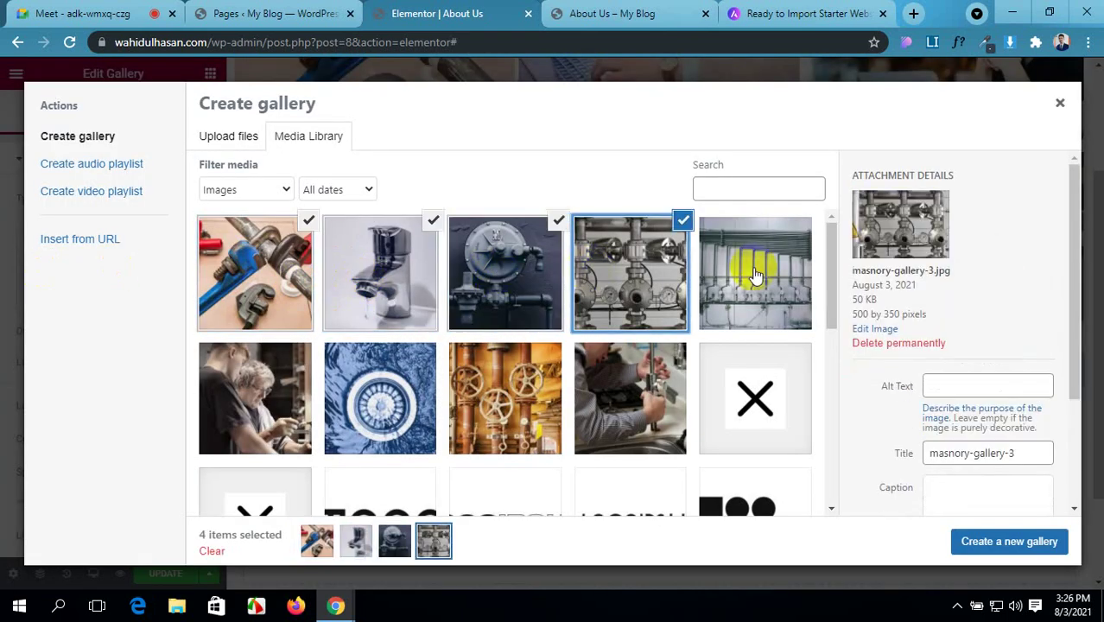
pyautogui.click(755, 275)
pyautogui.click(597, 380)
pyautogui.click(505, 389)
pyautogui.click(415, 386)
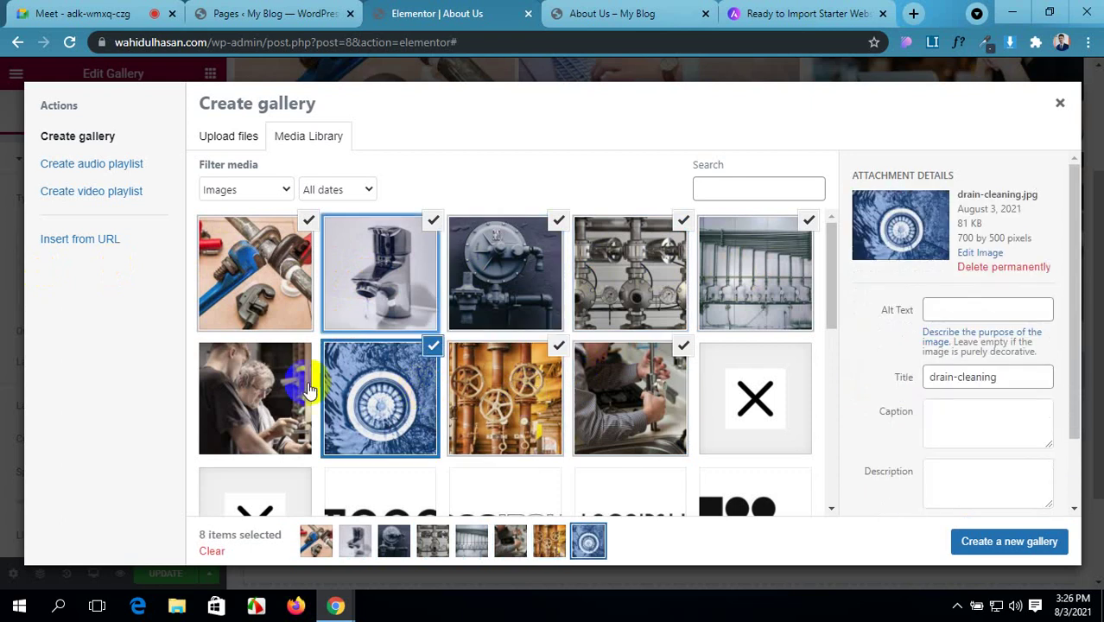
pyautogui.click(309, 391)
# - Create a new gallery from the nine photos and insert it into the widget
pyautogui.scroll(-3, 458, 358)
pyautogui.scroll(2, 462, 363)
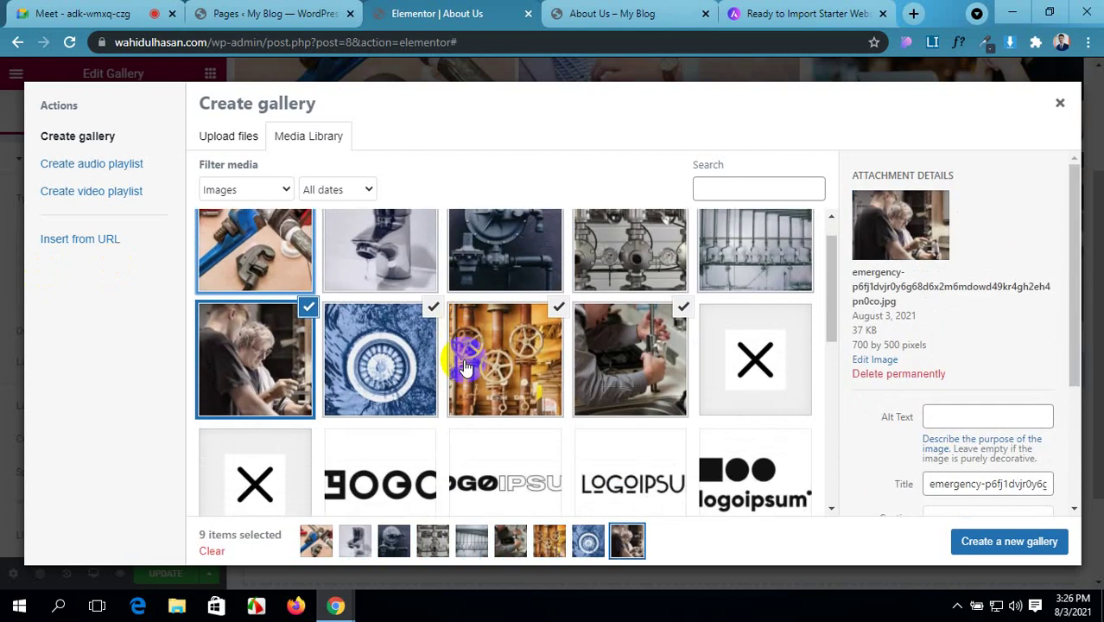
pyautogui.scroll(1, 464, 367)
pyautogui.scroll(-4, 461, 364)
pyautogui.scroll(4, 460, 364)
pyautogui.scroll(-3, 464, 367)
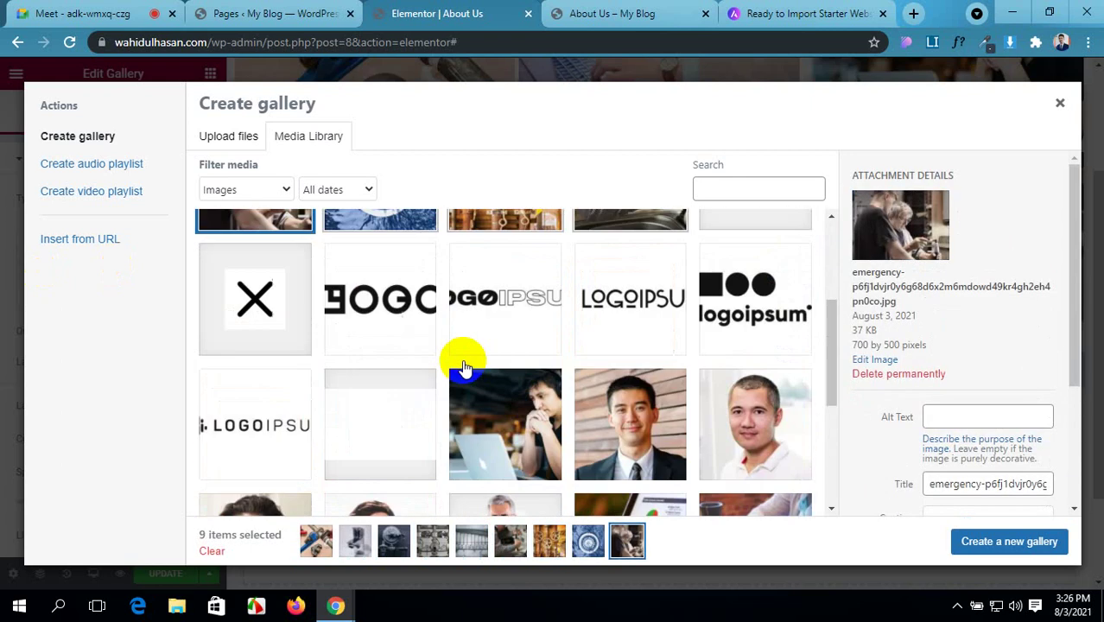
pyautogui.scroll(3, 463, 367)
pyautogui.scroll(-1, 462, 363)
pyautogui.scroll(1, 462, 363)
pyautogui.scroll(-1, 464, 367)
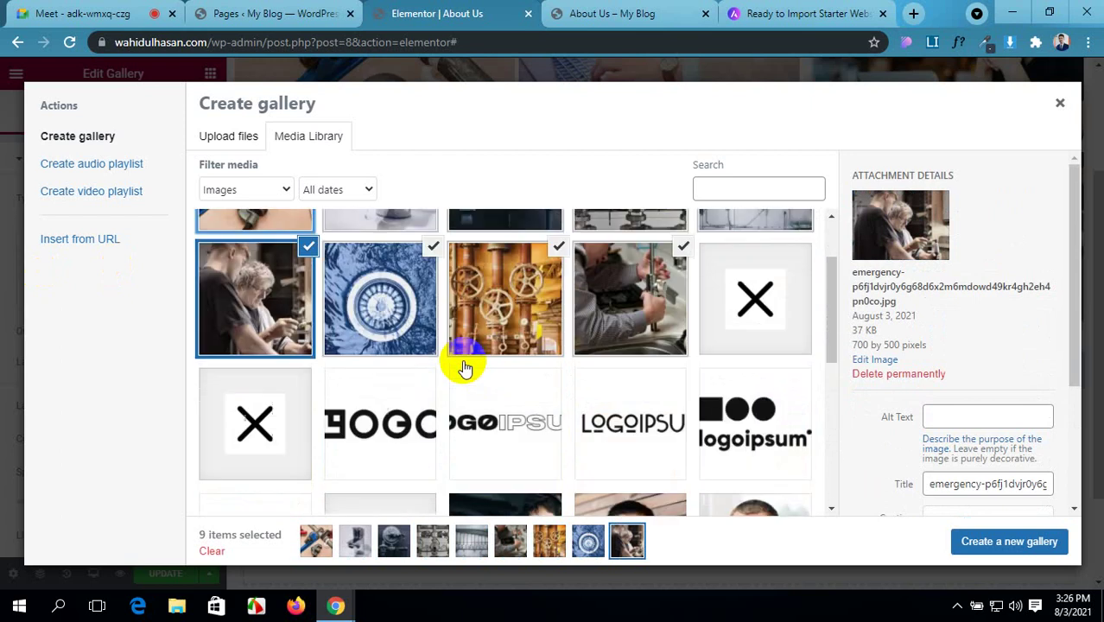
pyautogui.scroll(-3, 462, 364)
pyautogui.scroll(5, 459, 364)
pyautogui.scroll(-2, 484, 380)
pyautogui.scroll(1, 500, 394)
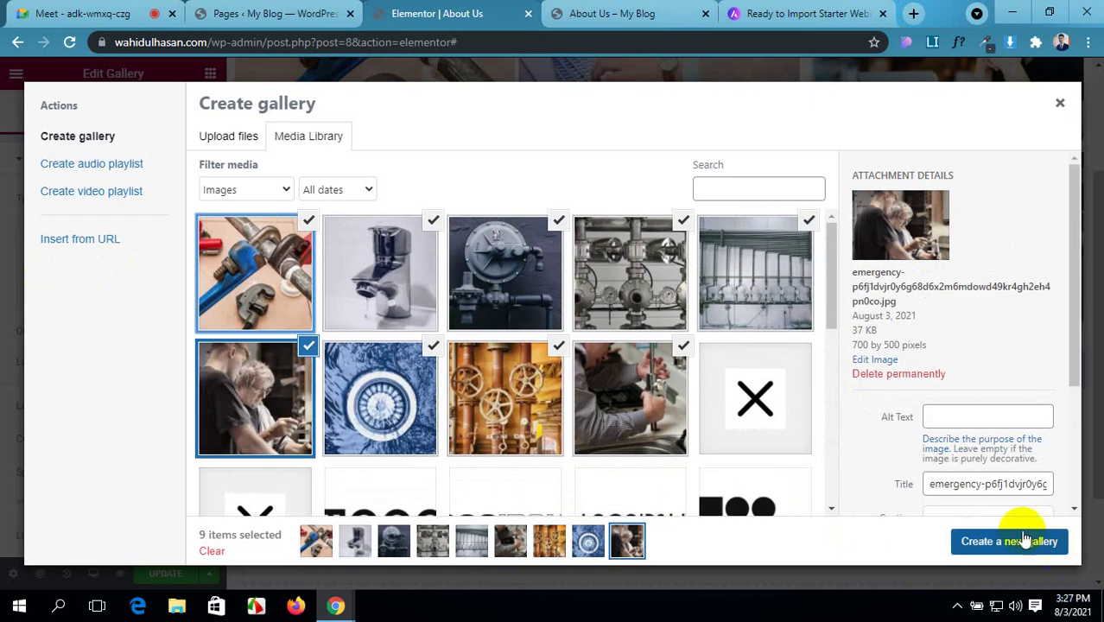
pyautogui.click(1024, 539)
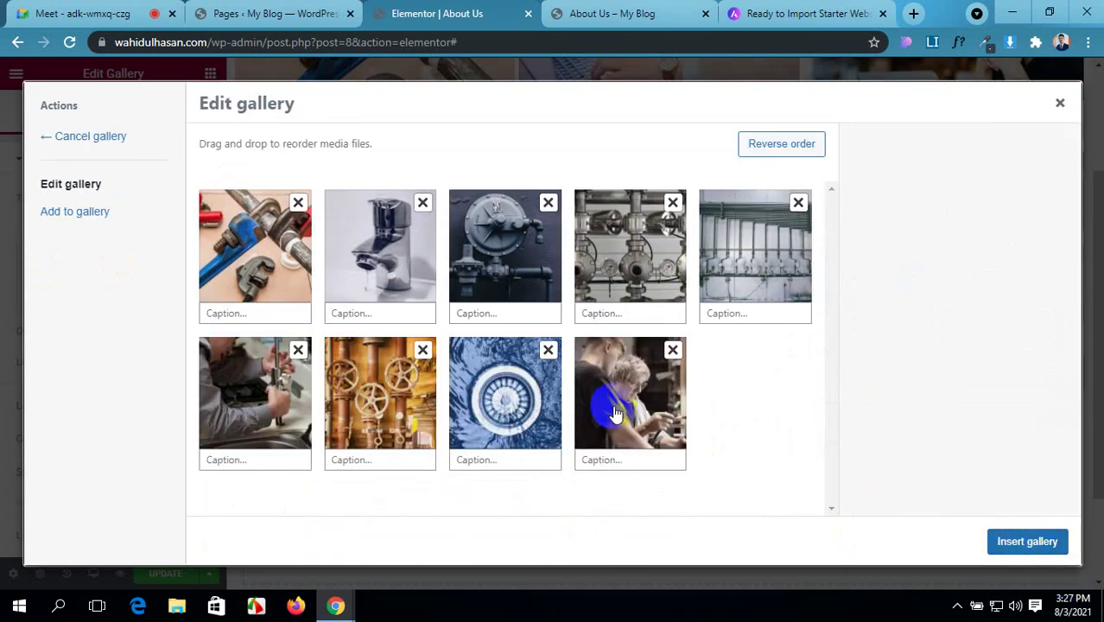
pyautogui.click(1025, 541)
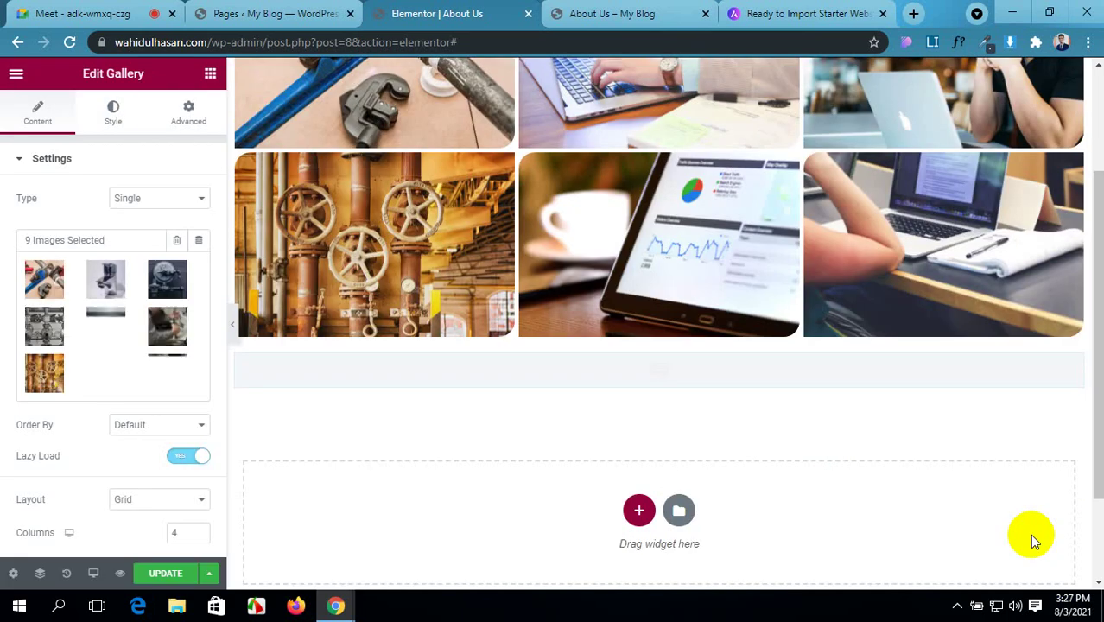
pyautogui.scroll(-4, 680, 481)
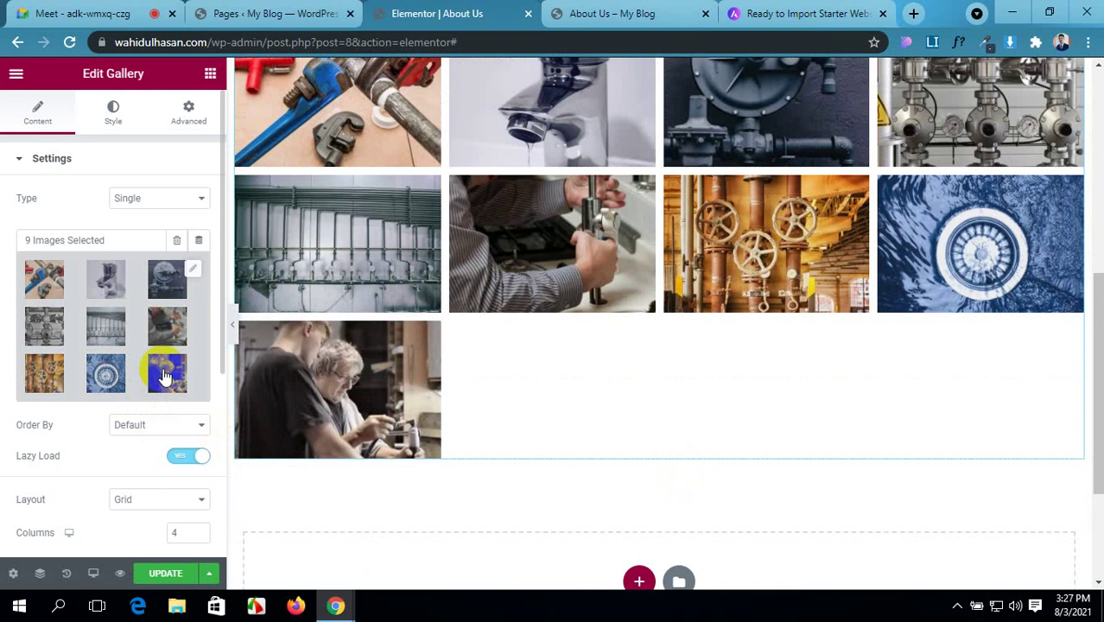
# - Remove the two-workers photo and insert the updated eight-image gallery
pyautogui.click(191, 274)
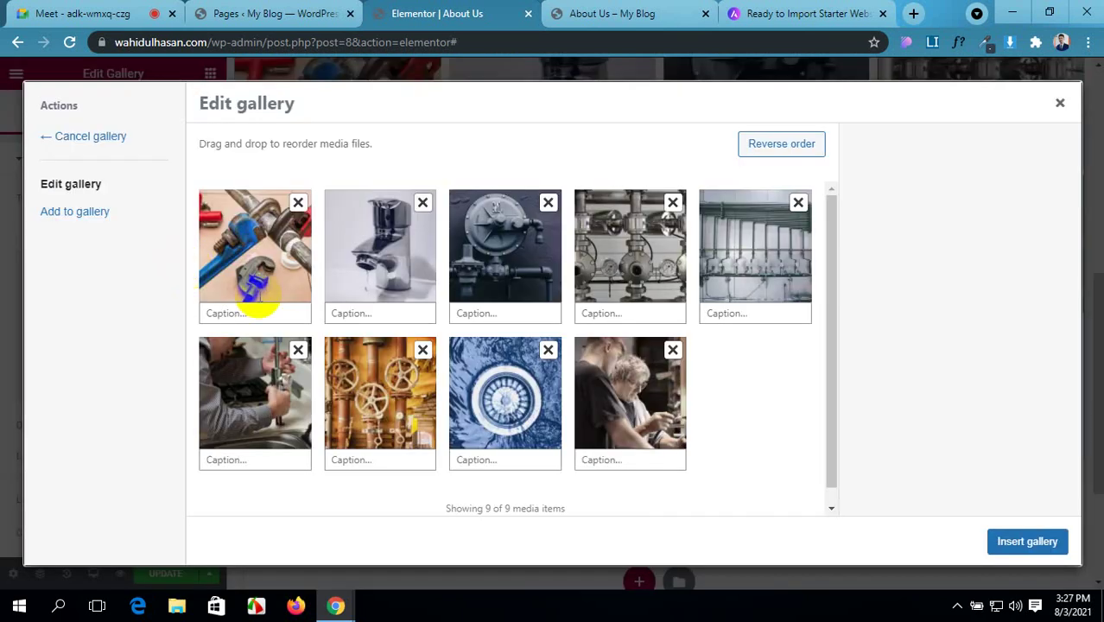
pyautogui.click(672, 349)
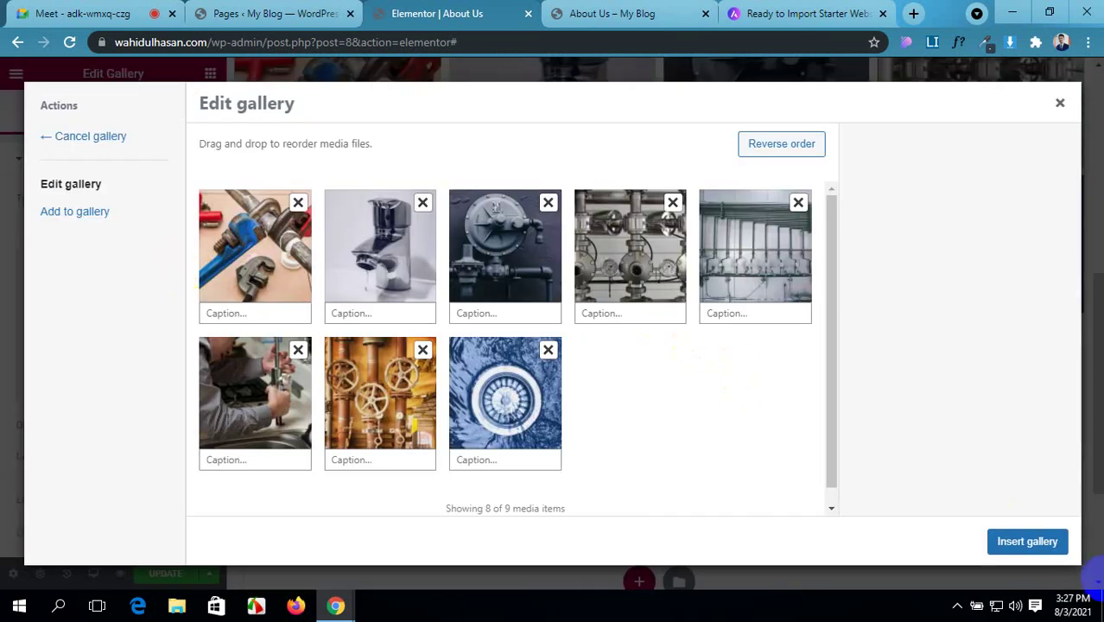
pyautogui.click(1027, 542)
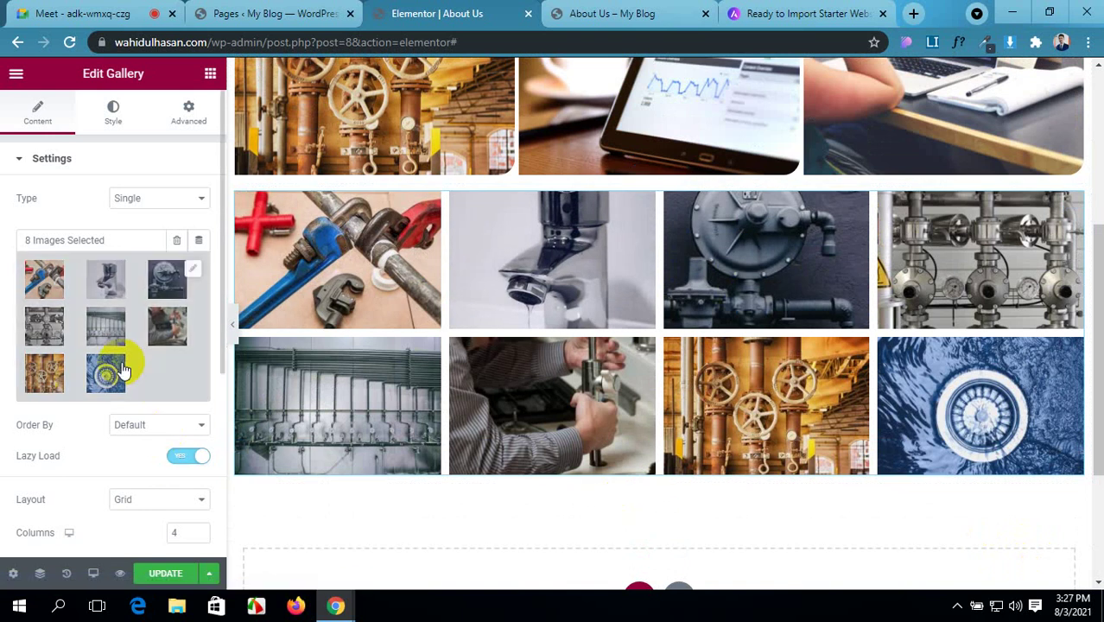
# - Review the gallery's Order By choices, keeping Default, and update the page
pyautogui.click(141, 425)
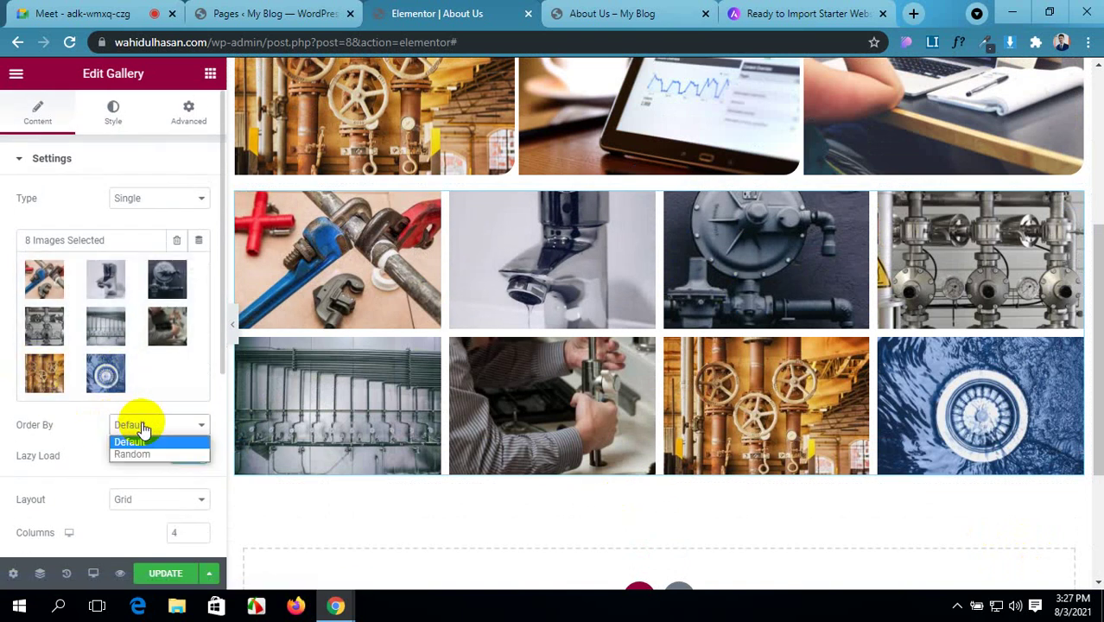
pyautogui.click(150, 448)
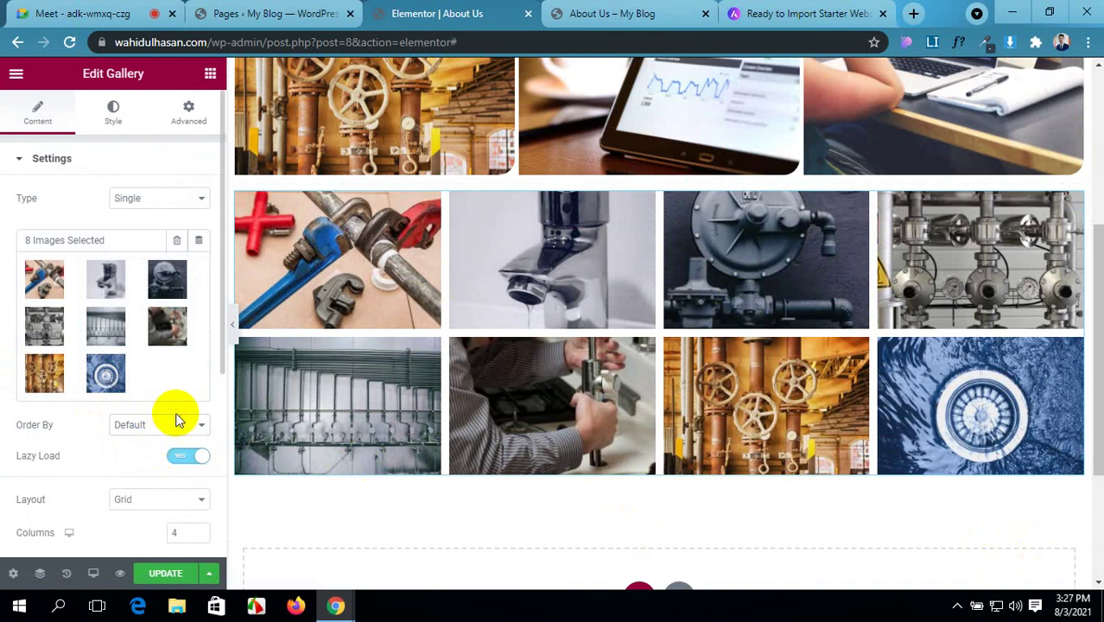
pyautogui.click(173, 427)
pyautogui.click(165, 451)
pyautogui.click(166, 428)
pyautogui.click(164, 458)
pyautogui.click(152, 429)
pyautogui.click(145, 455)
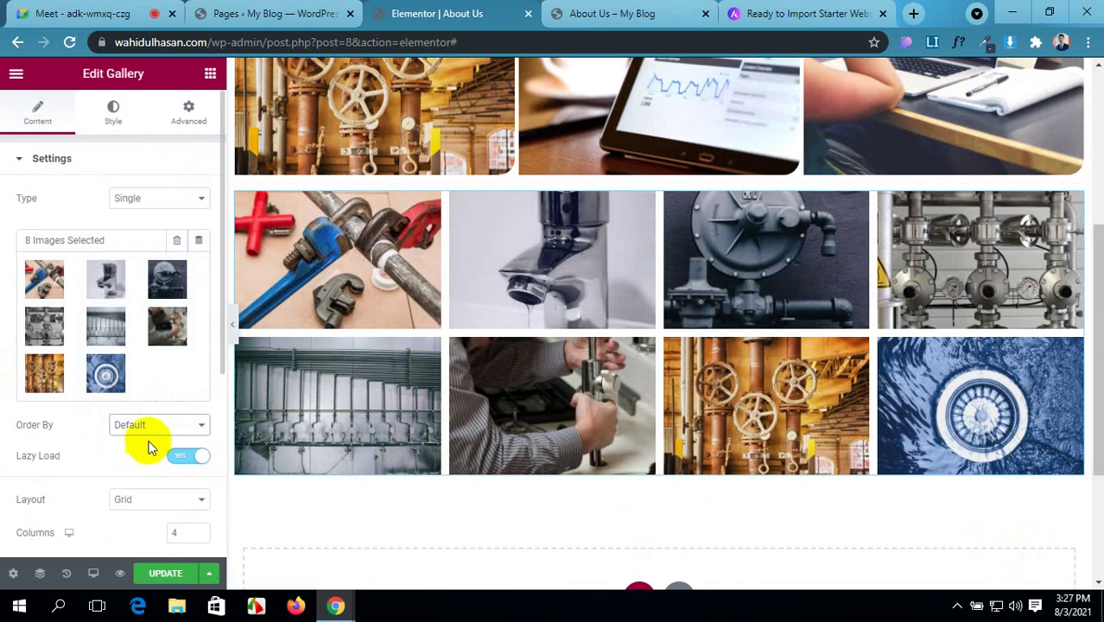
pyautogui.click(148, 441)
pyautogui.click(146, 449)
pyautogui.click(155, 432)
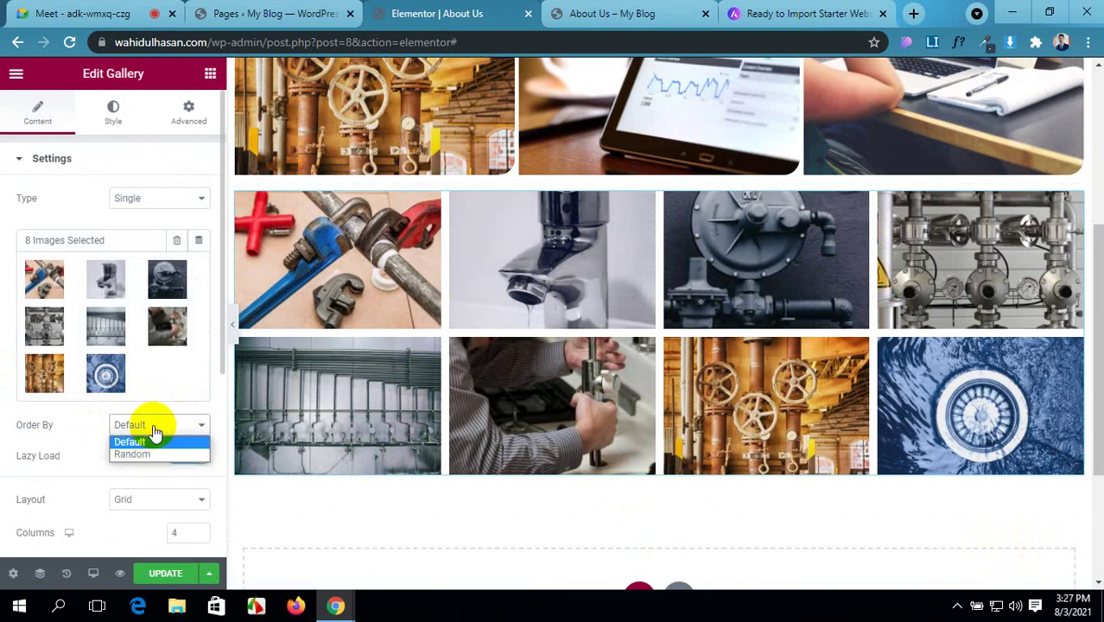
pyautogui.click(182, 574)
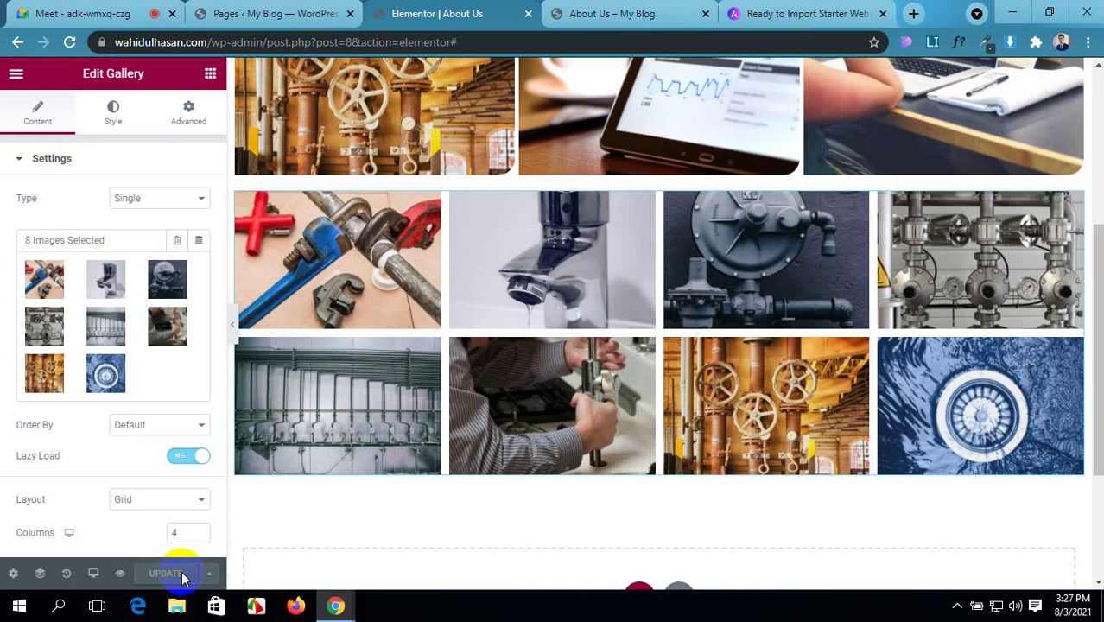
# - Set the gallery Order By to Random and view the live About Us page
pyautogui.click(159, 427)
pyautogui.click(153, 454)
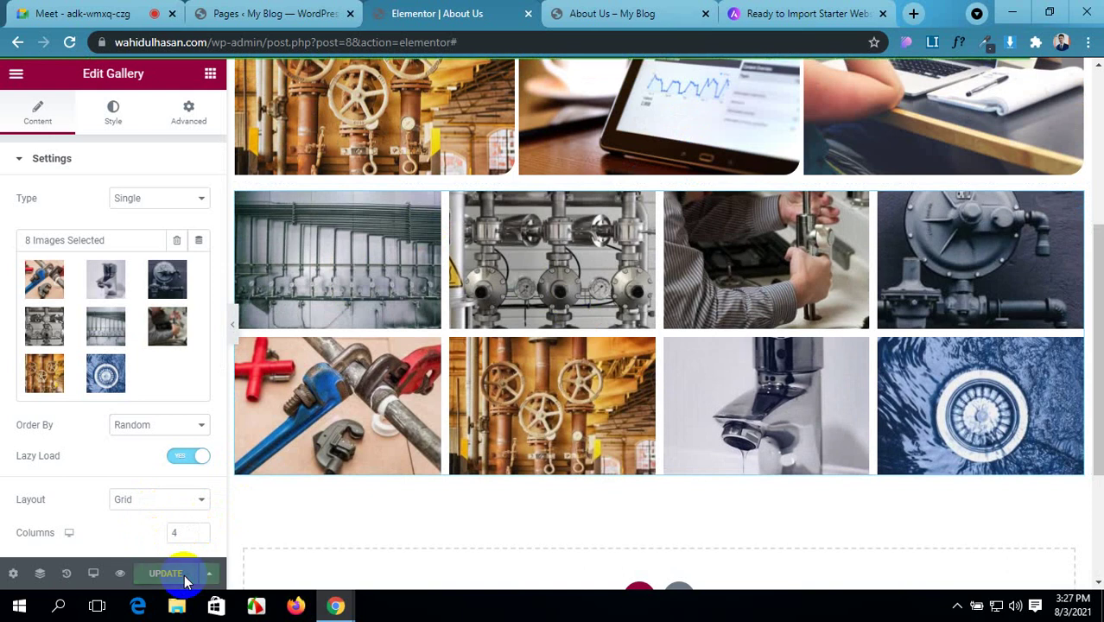
pyautogui.click(577, 8)
# - Reload the live About Us page three times to watch the eight images reshuffle
pyautogui.click(70, 43)
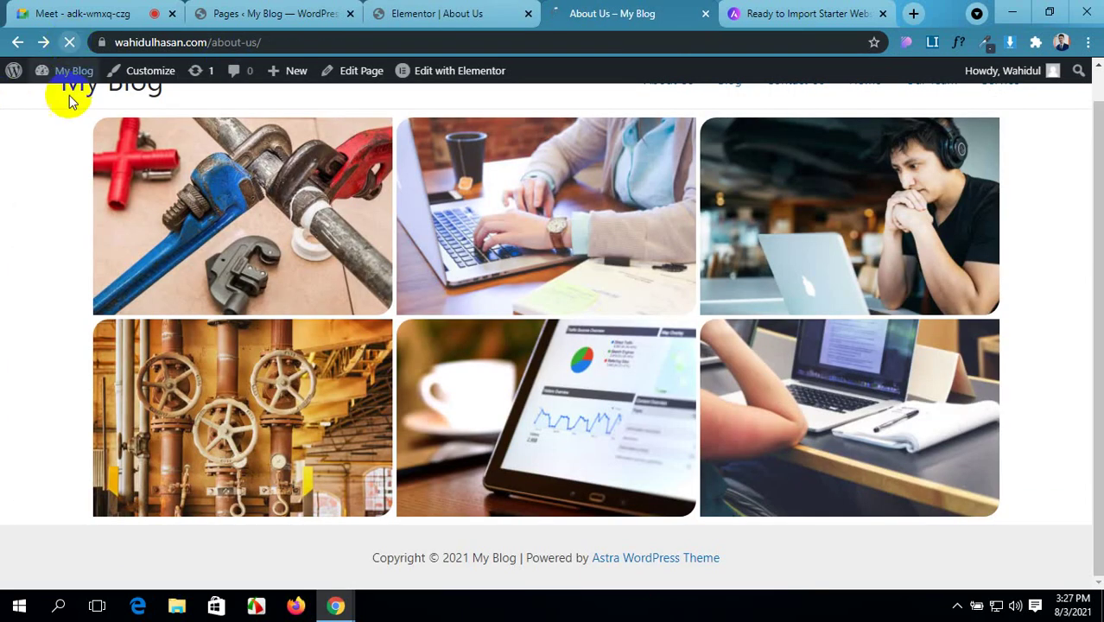
pyautogui.scroll(-5, 180, 275)
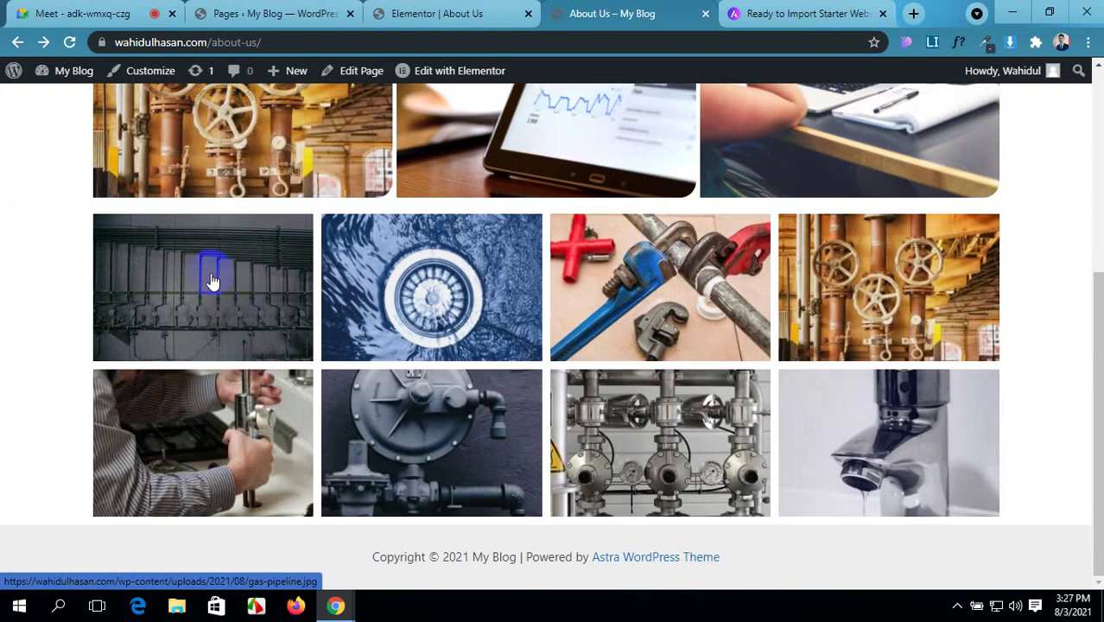
pyautogui.click(69, 43)
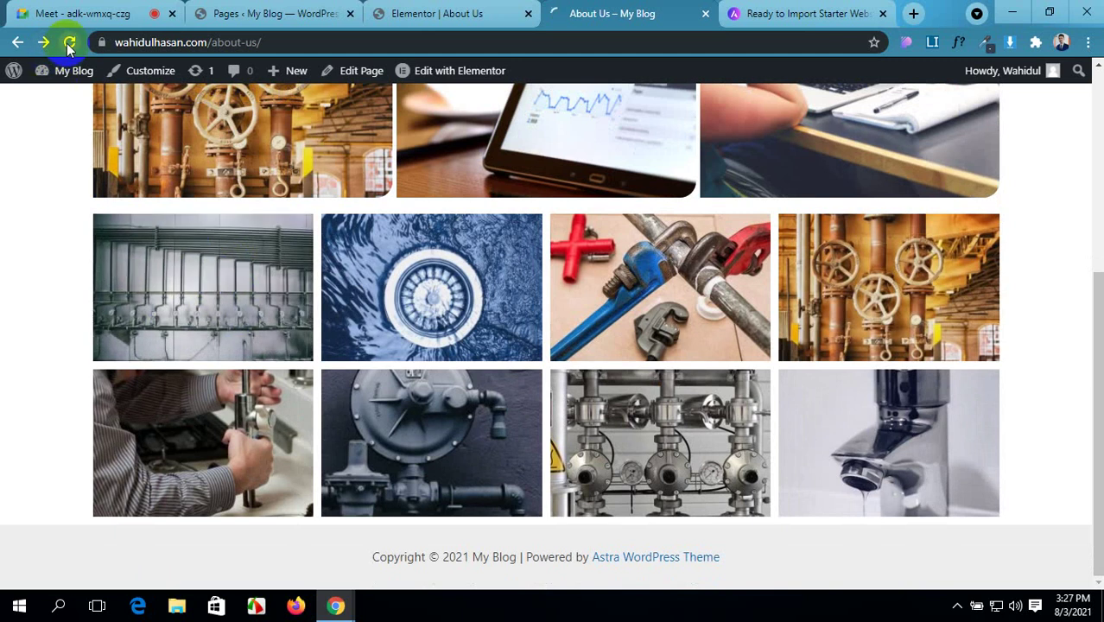
pyautogui.scroll(-5, 231, 296)
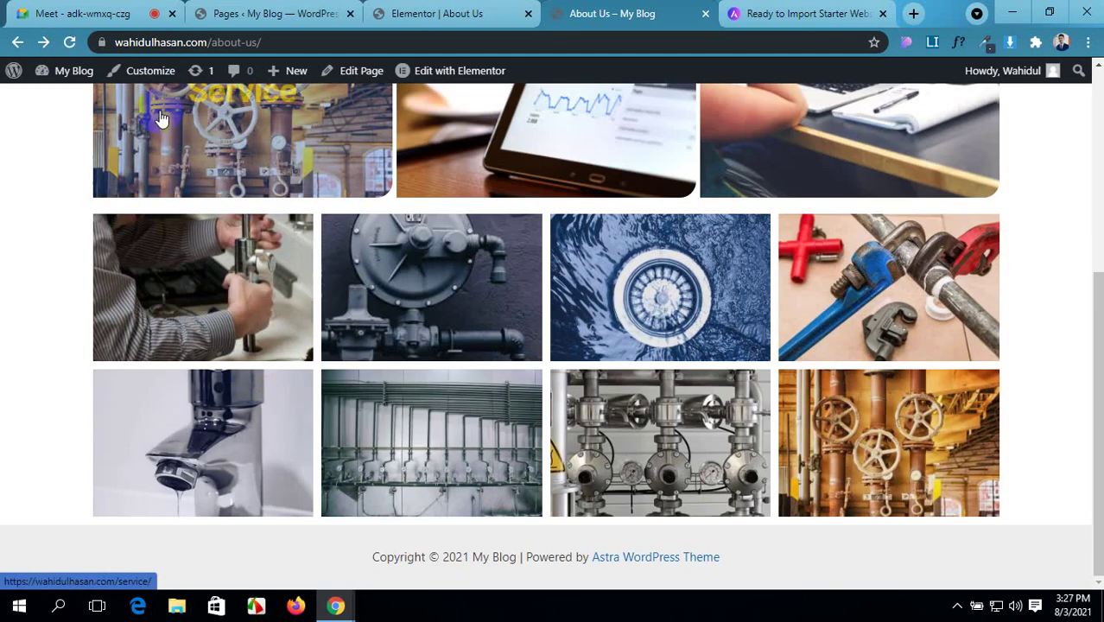
pyautogui.click(70, 43)
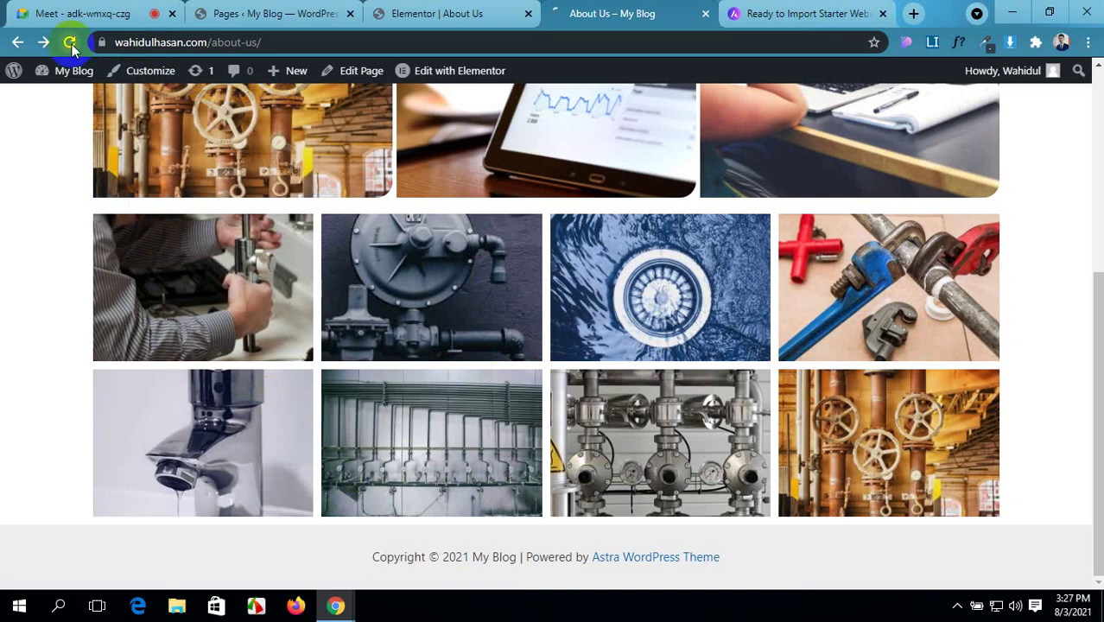
pyautogui.scroll(-5, 216, 281)
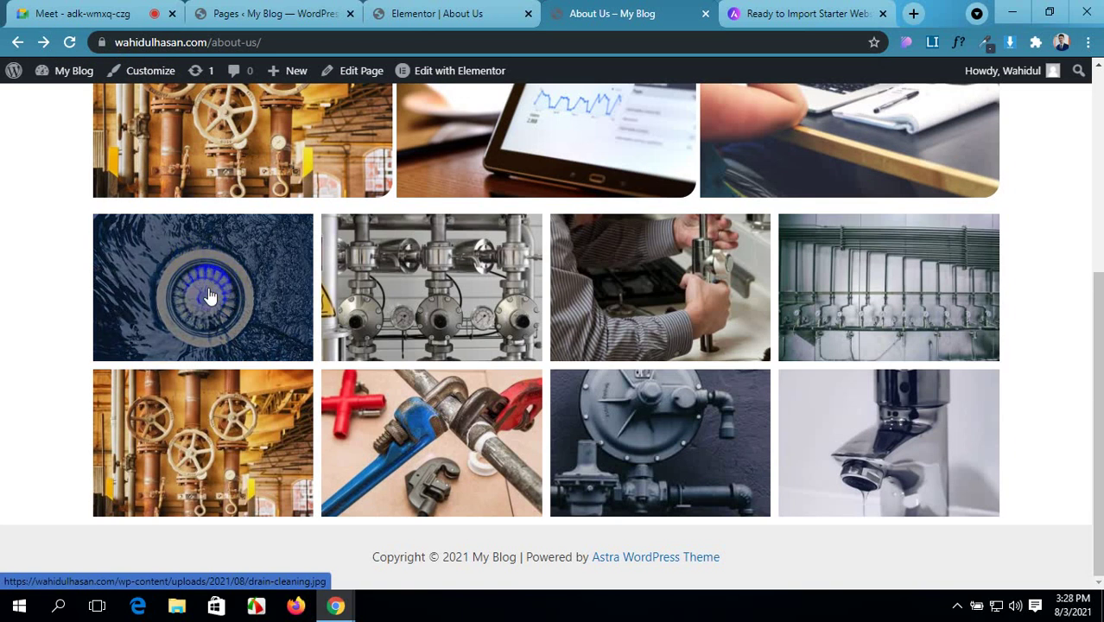
pyautogui.click(436, 13)
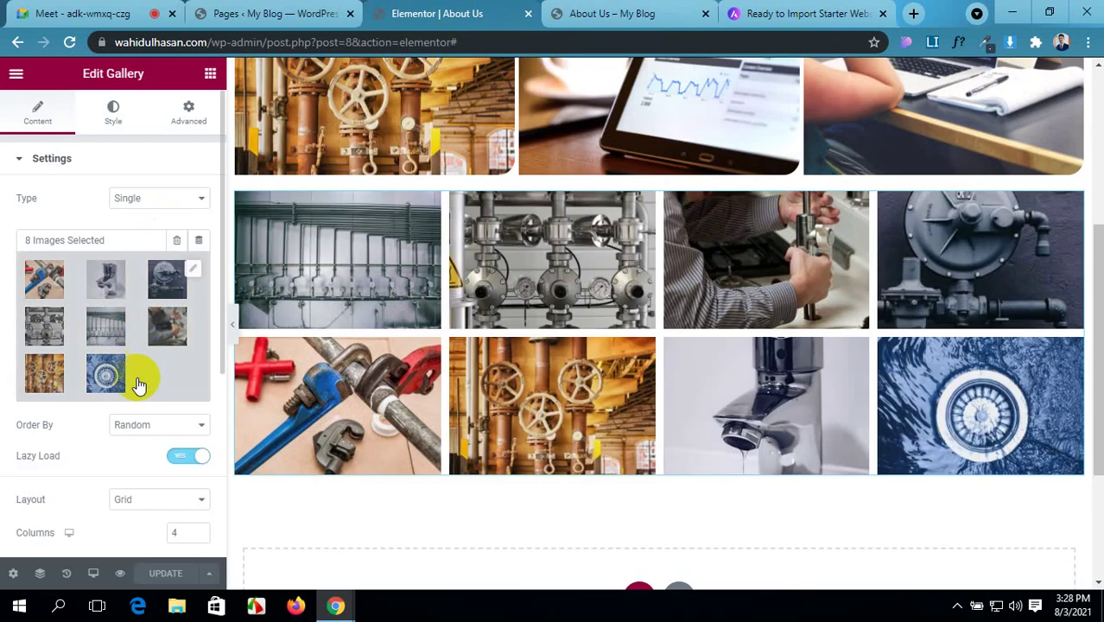
# - Turn off Lazy Load for the gallery
pyautogui.click(135, 427)
pyautogui.scroll(-2, 136, 427)
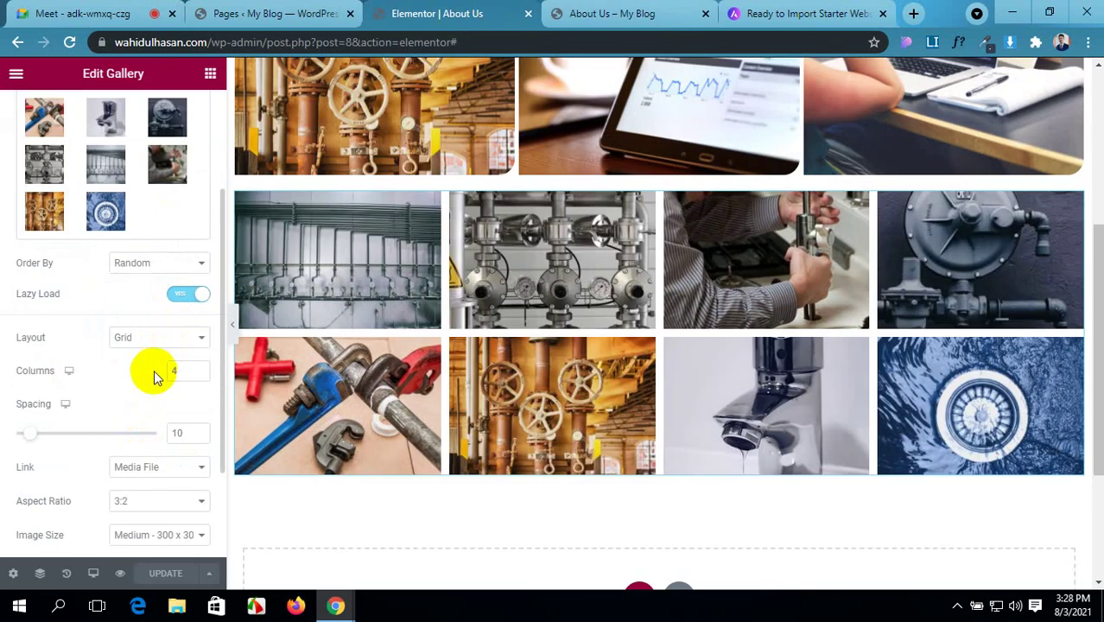
pyautogui.click(181, 297)
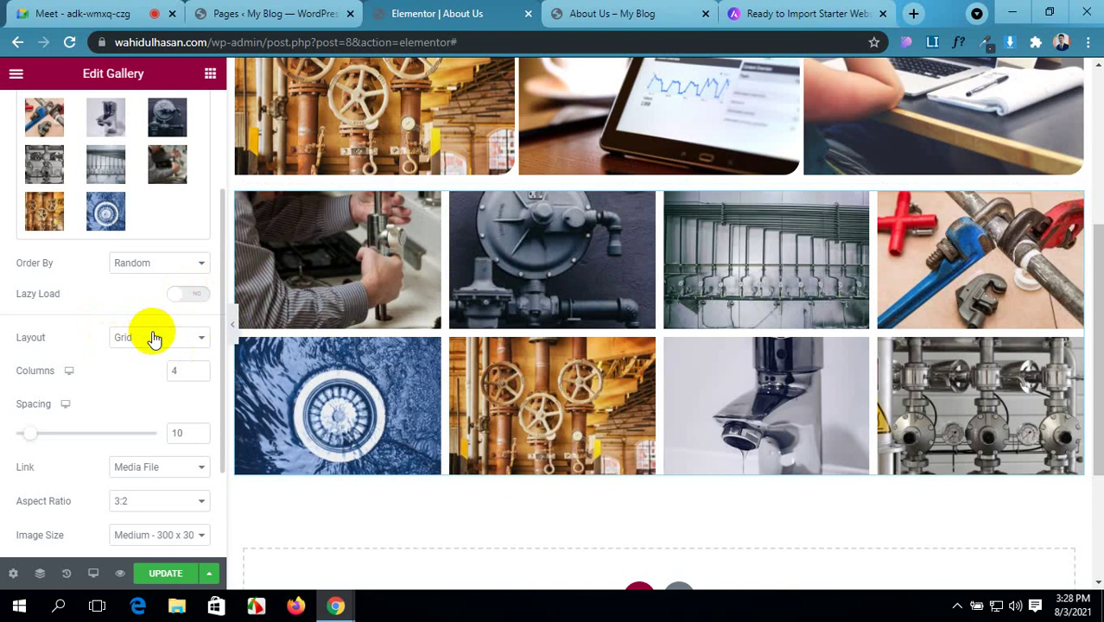
# - Try the Justified and Masonry layouts, then set the gallery Layout back to Grid
pyautogui.click(154, 337)
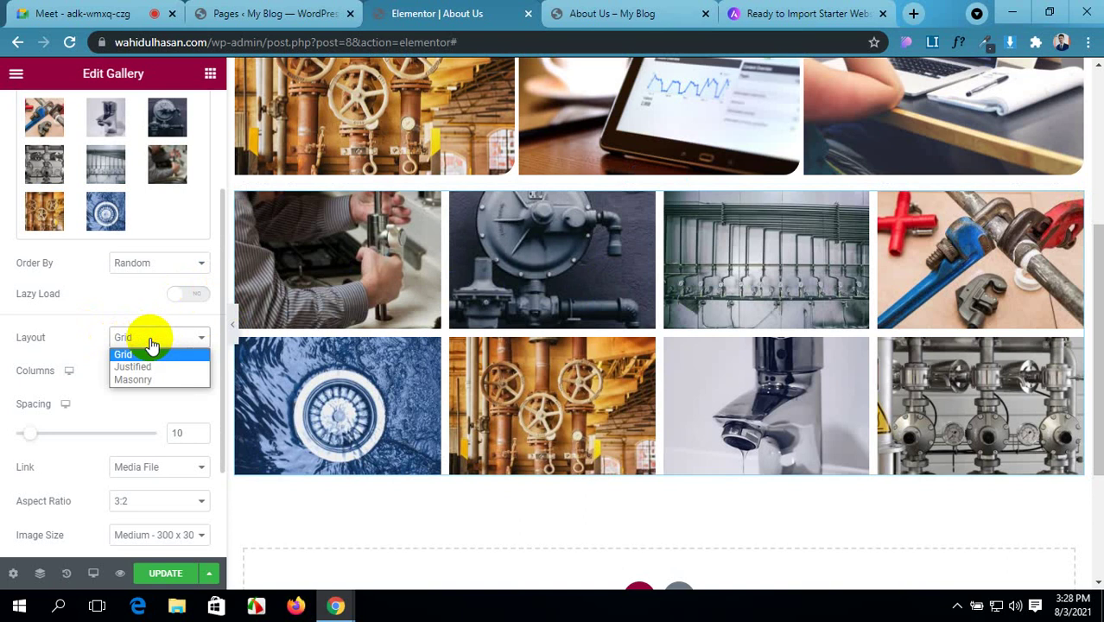
pyautogui.click(164, 367)
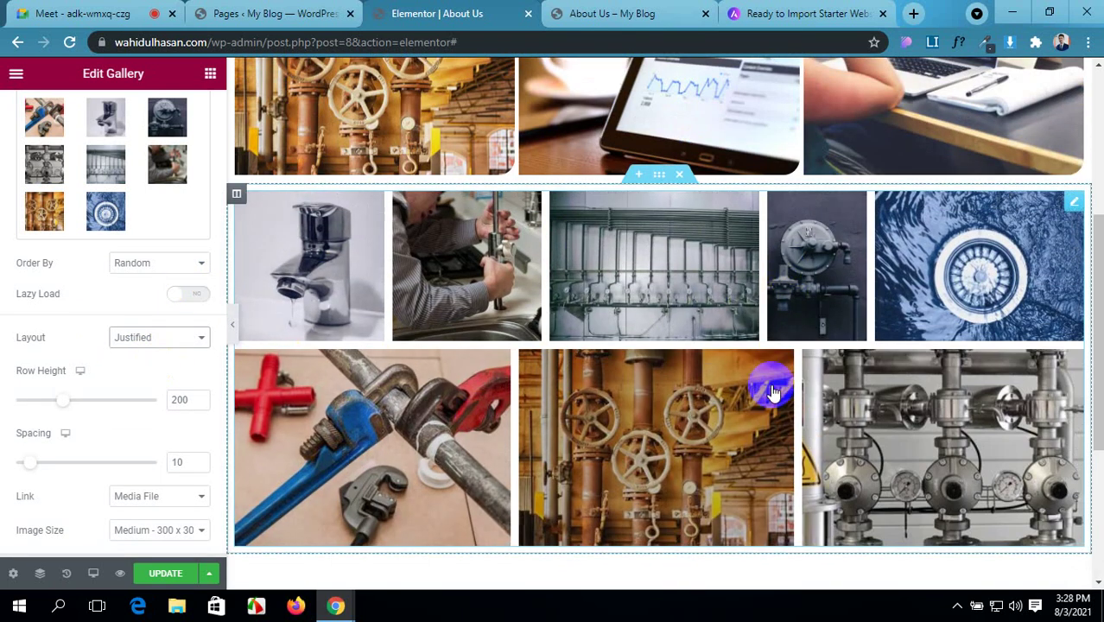
pyautogui.click(178, 338)
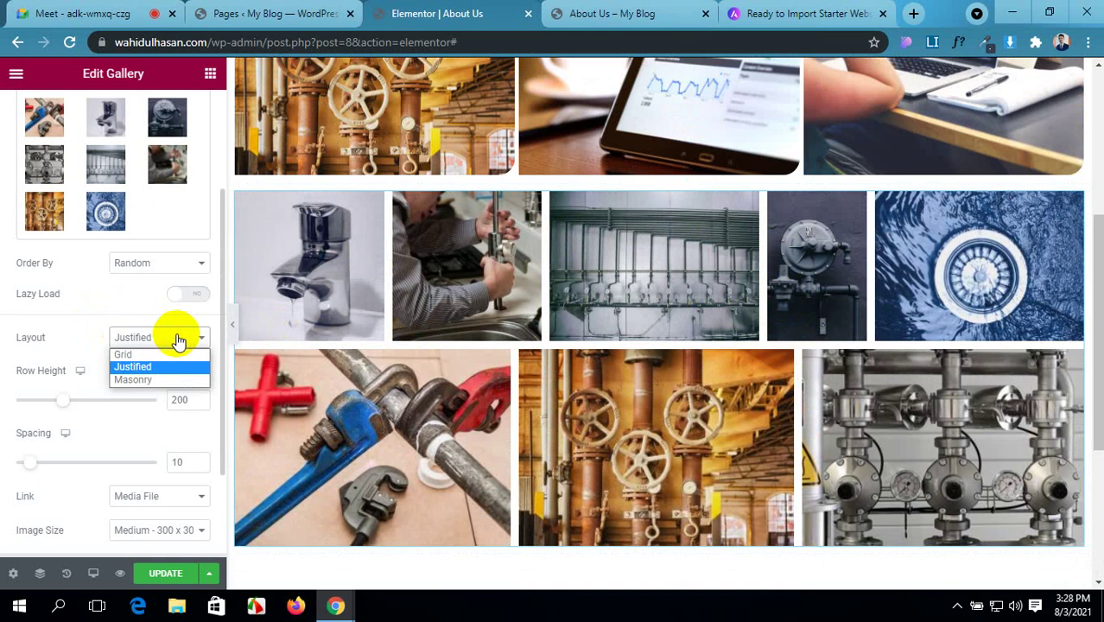
pyautogui.click(172, 380)
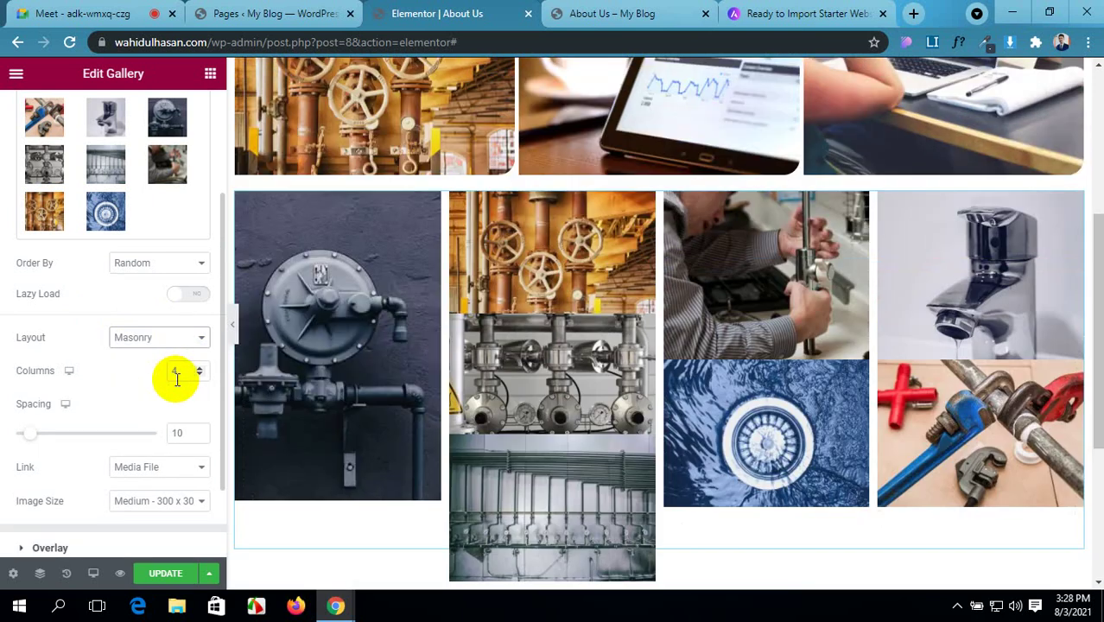
pyautogui.scroll(-3, 602, 346)
pyautogui.scroll(2, 602, 346)
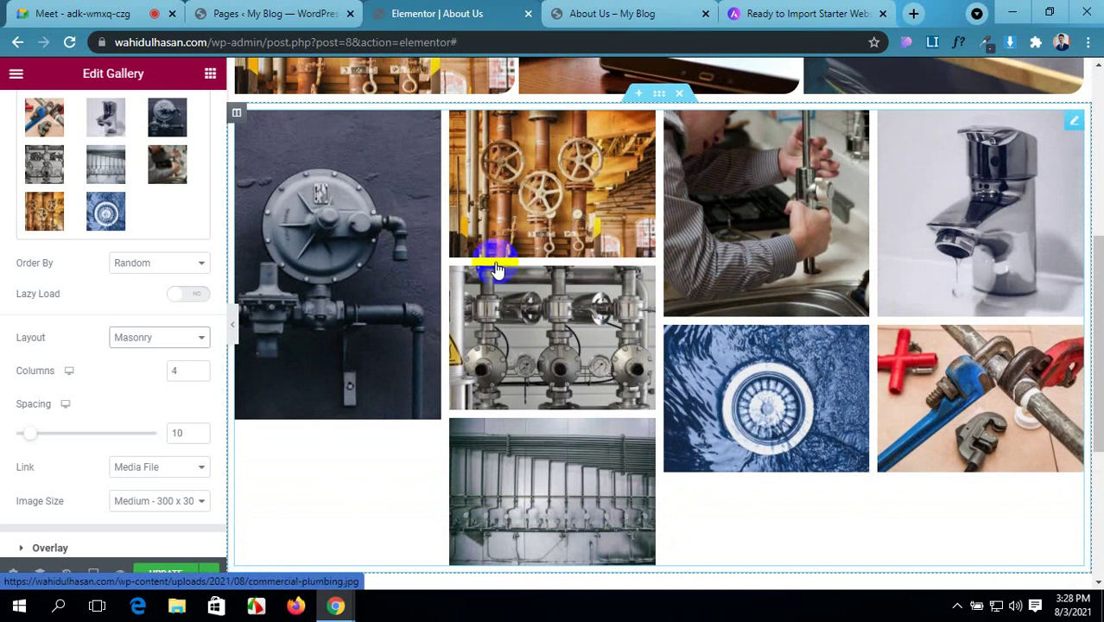
pyautogui.click(136, 338)
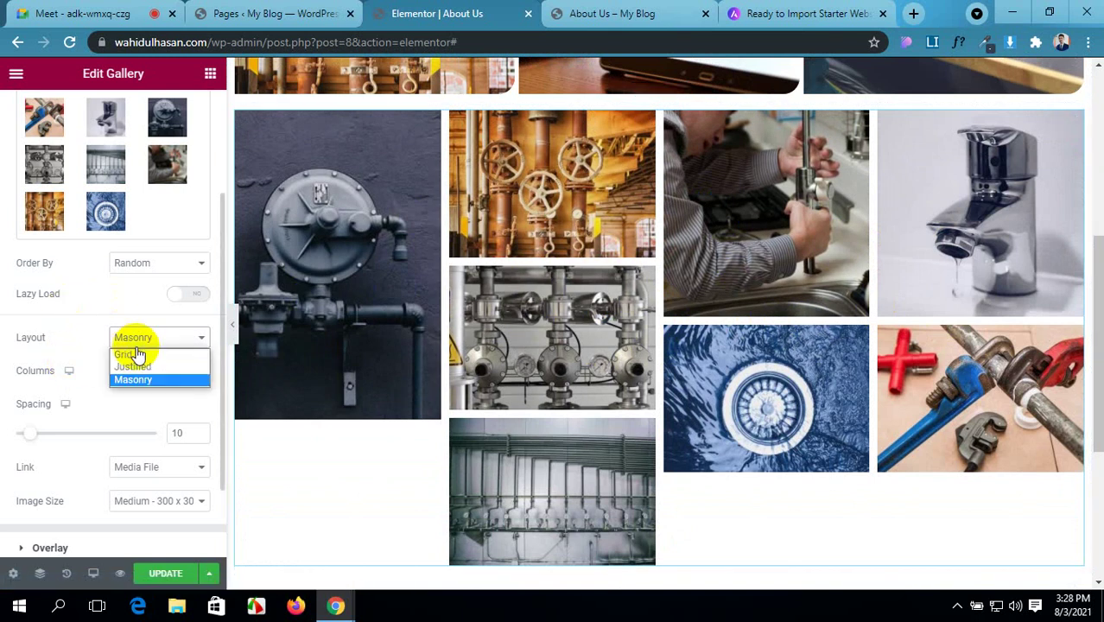
pyautogui.click(137, 356)
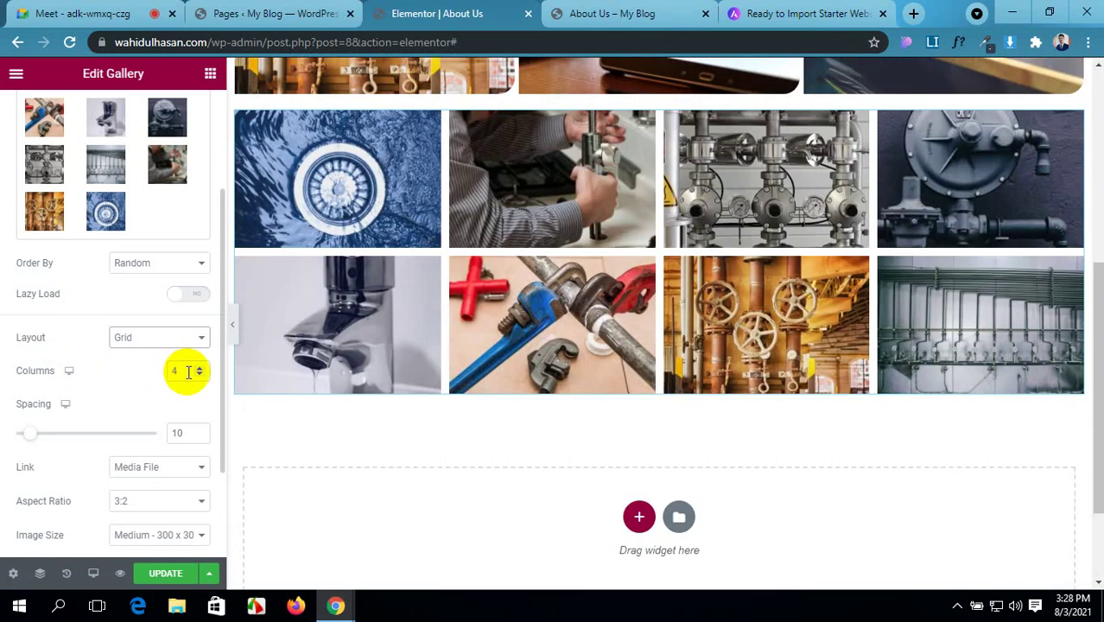
pyautogui.scroll(-1, 43, 415)
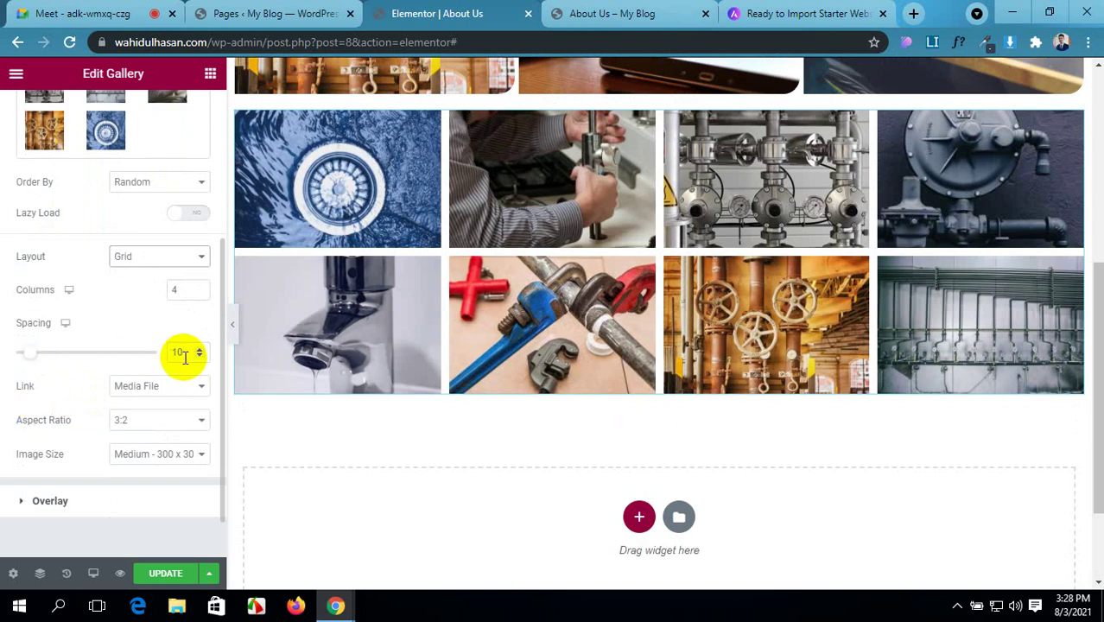
pyautogui.scroll(-1, 160, 315)
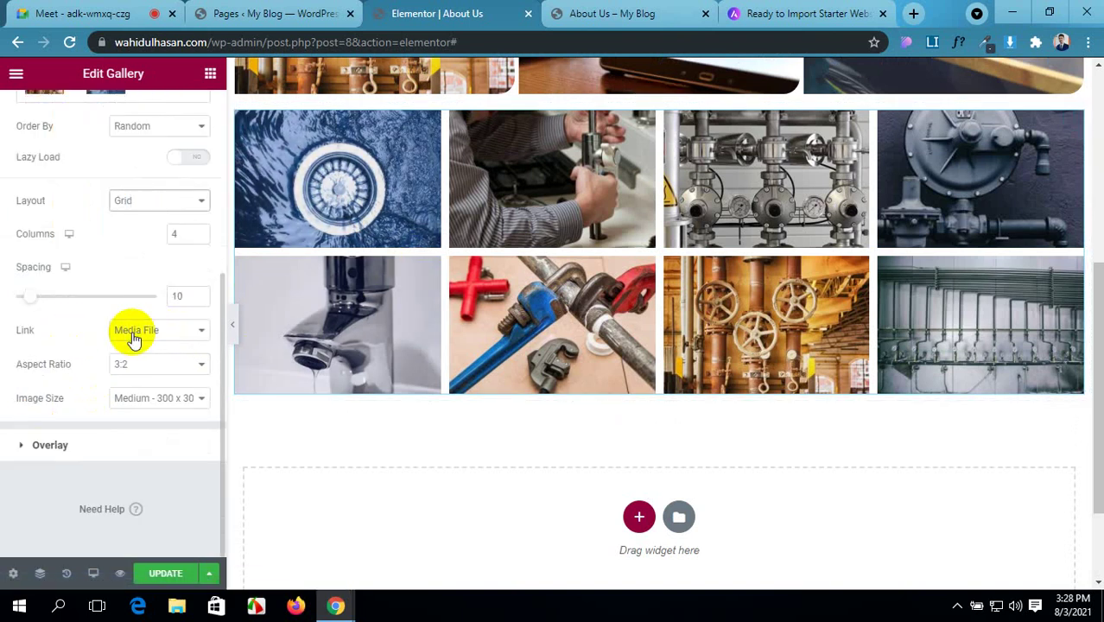
# - Keep images linking to the media file and set Aspect Ratio to 4:3 after trying 9:16
pyautogui.click(166, 341)
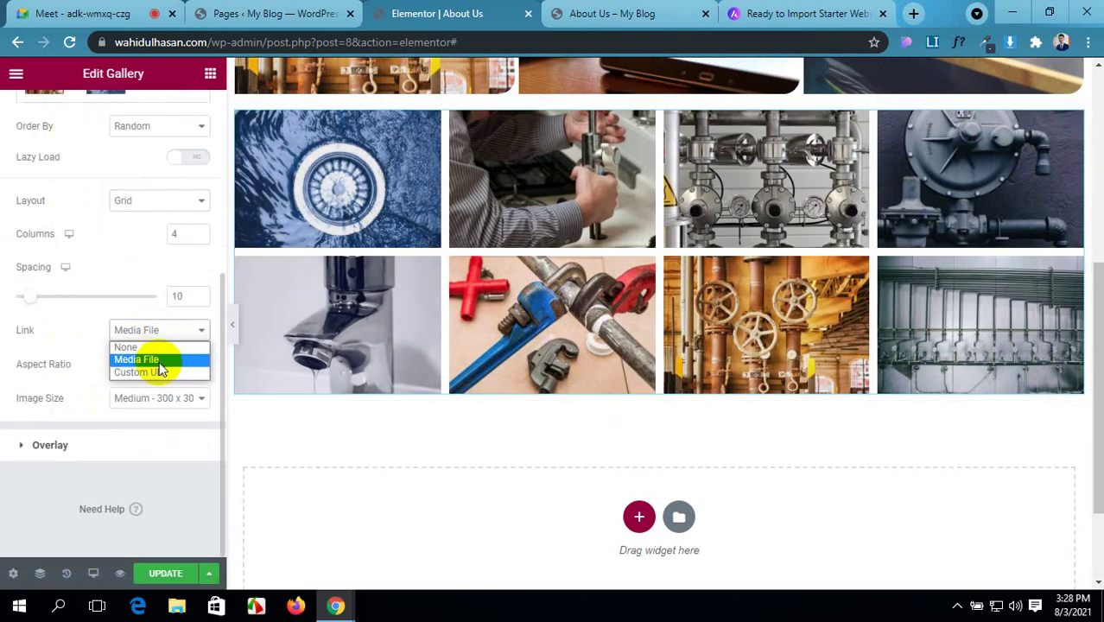
pyautogui.click(161, 359)
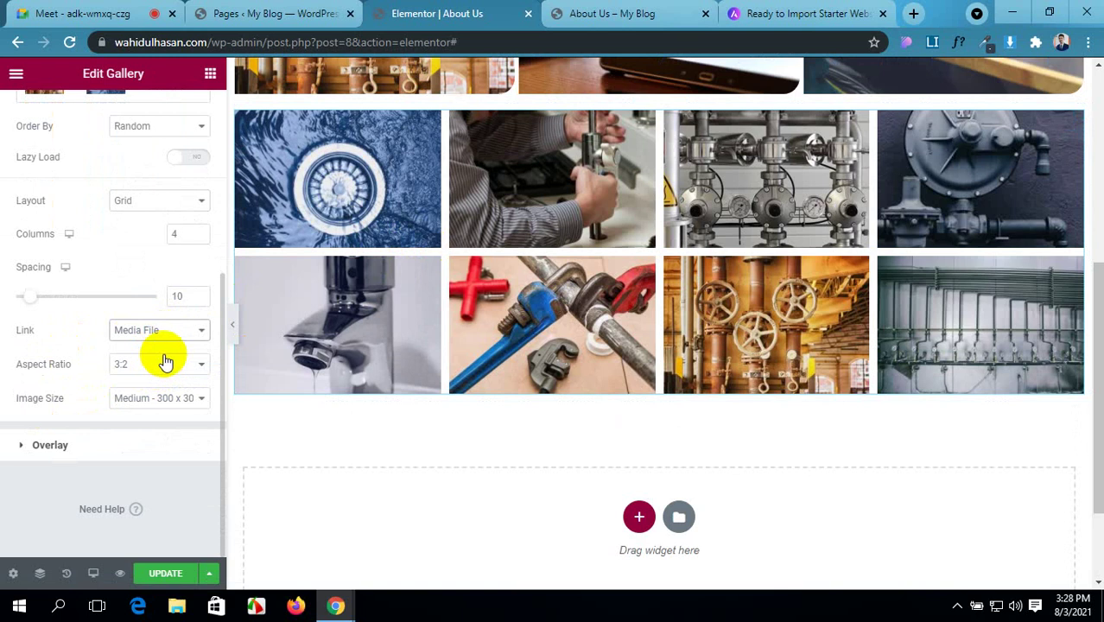
pyautogui.click(200, 369)
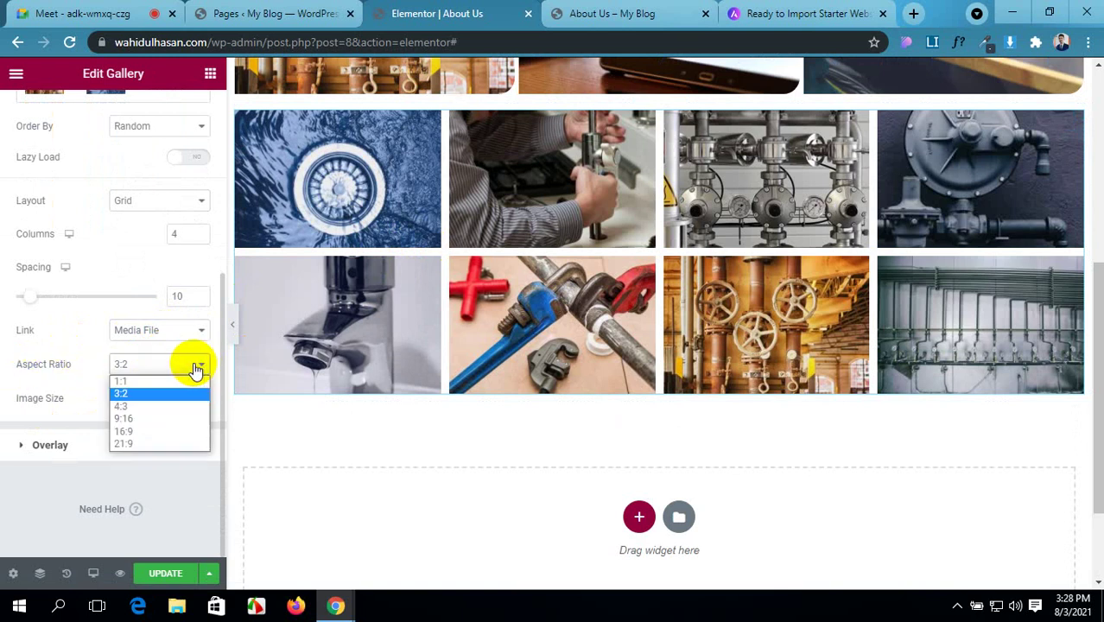
pyautogui.click(159, 406)
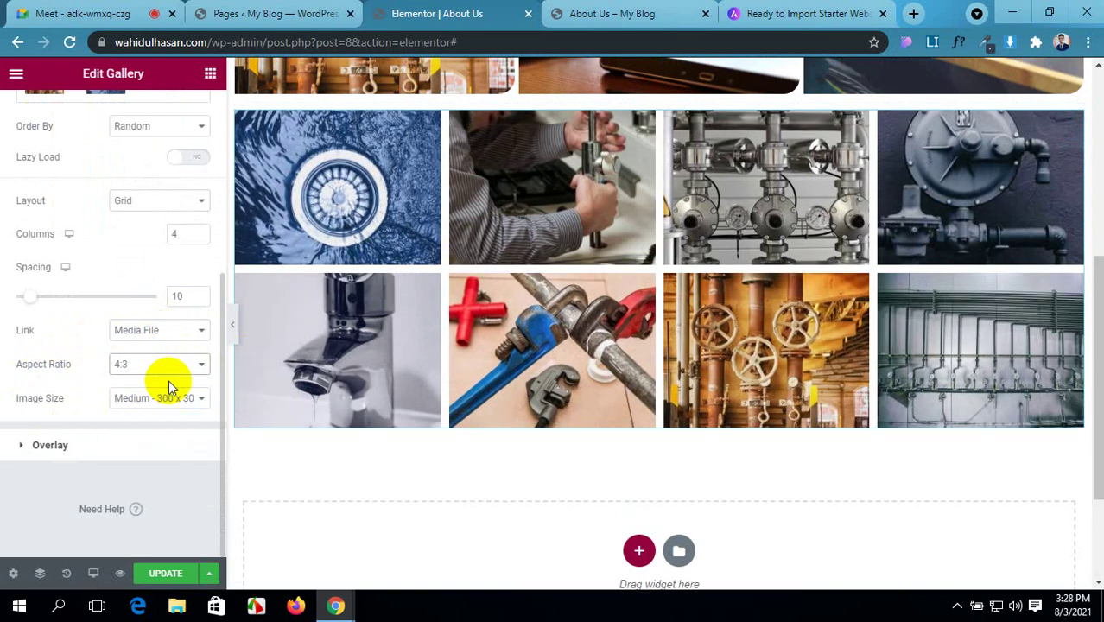
pyautogui.click(173, 365)
pyautogui.click(167, 415)
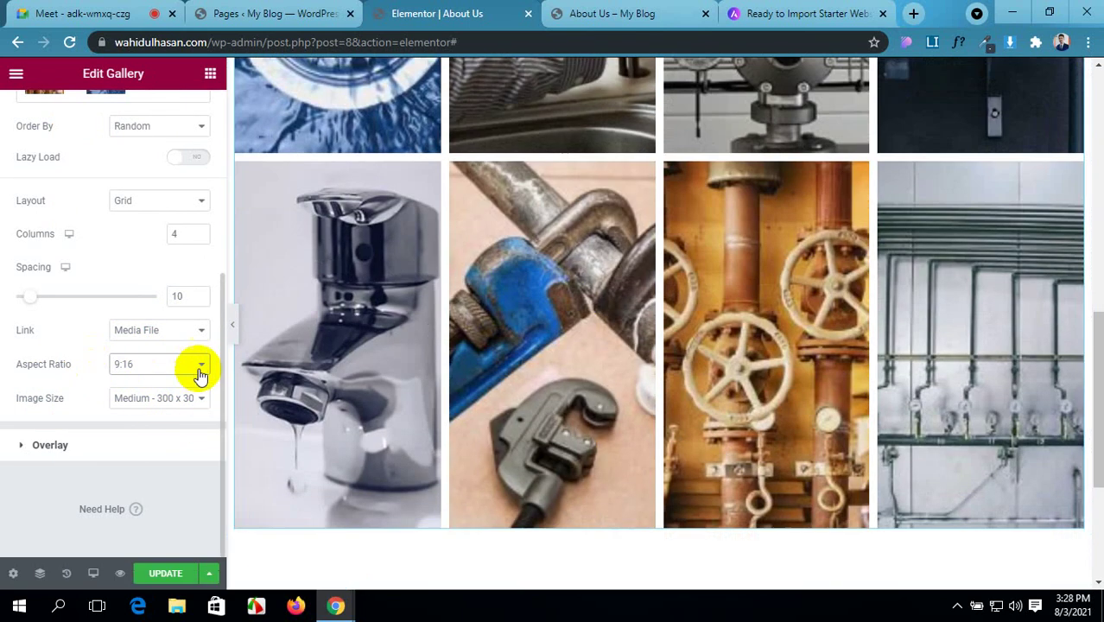
pyautogui.click(199, 369)
pyautogui.click(152, 409)
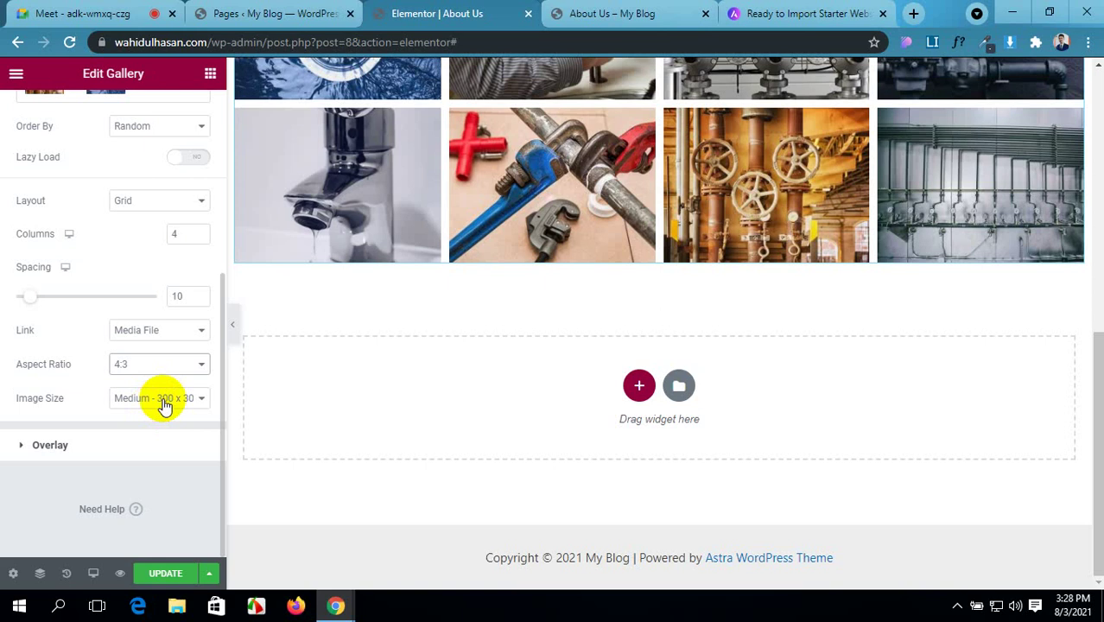
pyautogui.click(164, 406)
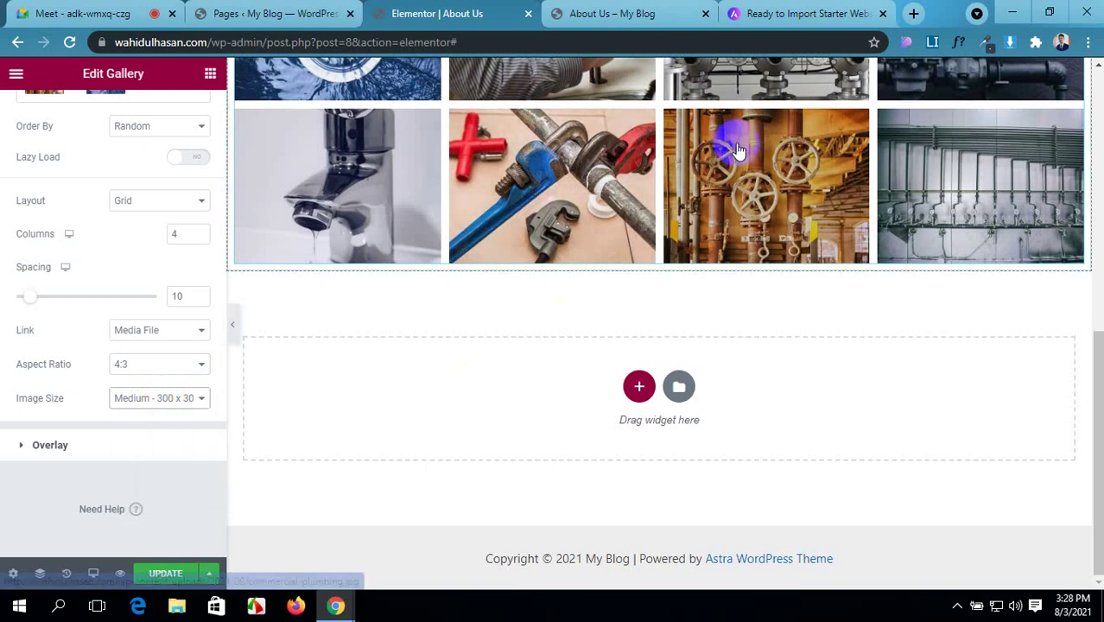
pyautogui.scroll(2, 739, 168)
pyautogui.scroll(-1, 340, 177)
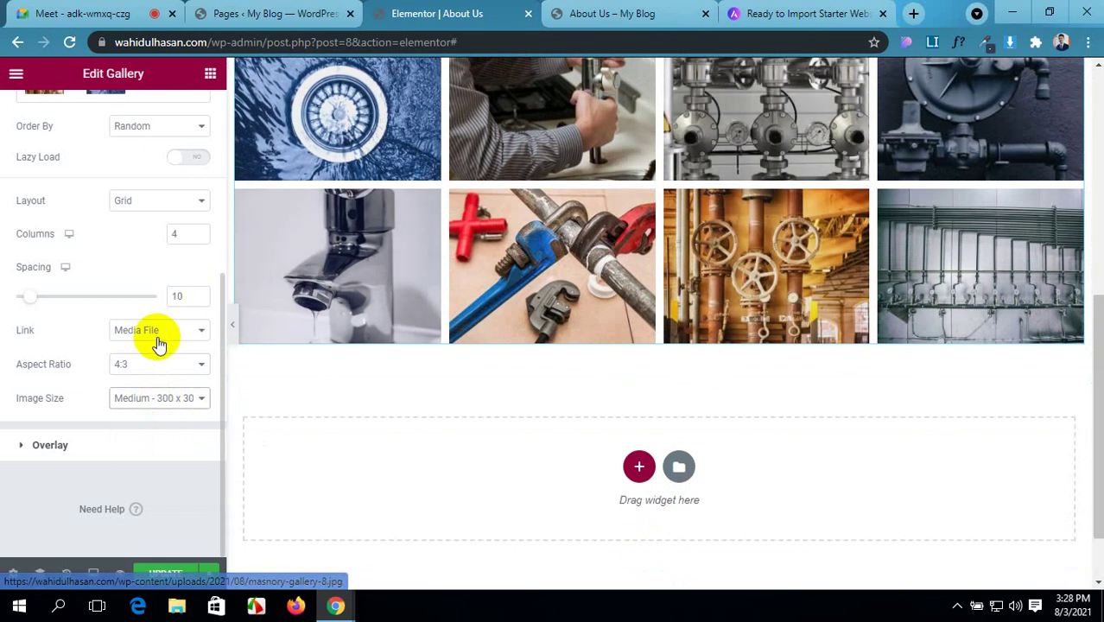
# - Set the gallery overlay Title to Title and leave Description as None
pyautogui.click(86, 444)
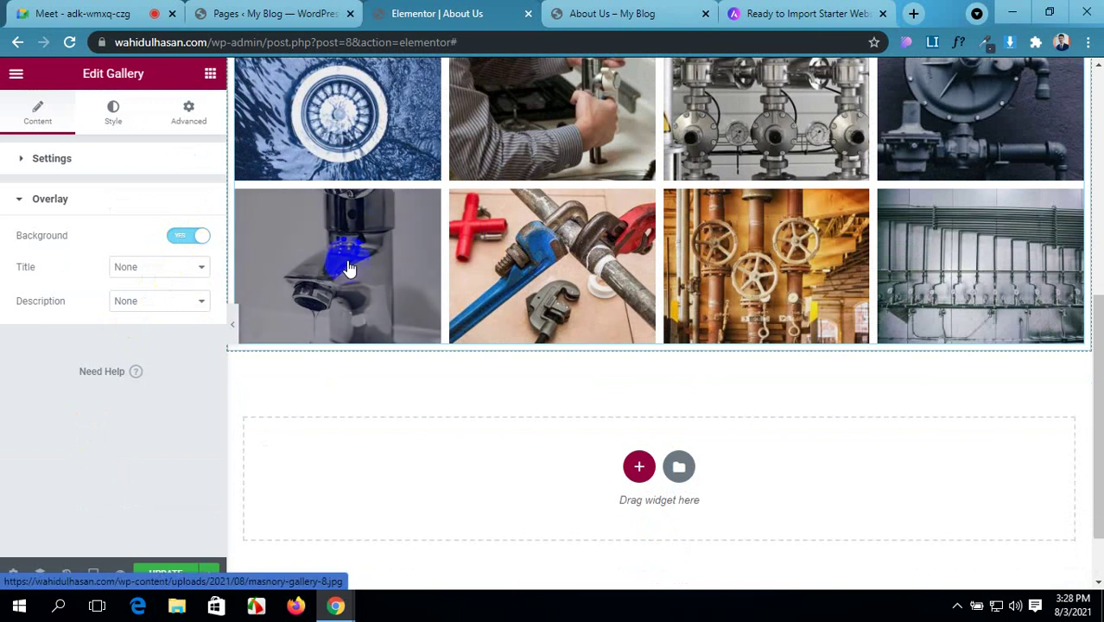
pyautogui.click(151, 270)
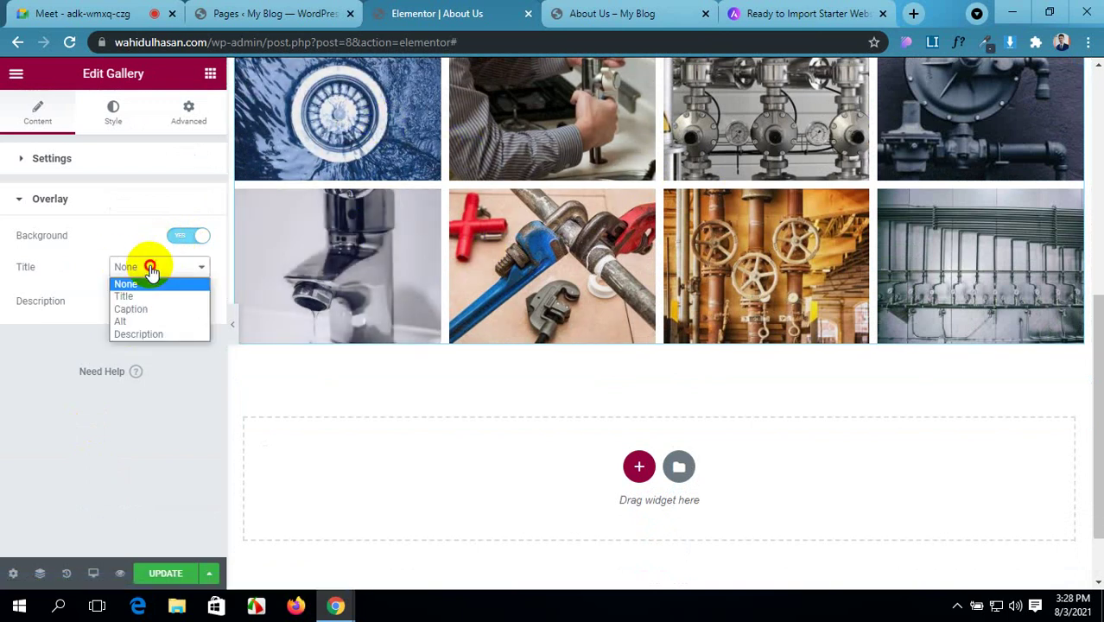
pyautogui.click(149, 295)
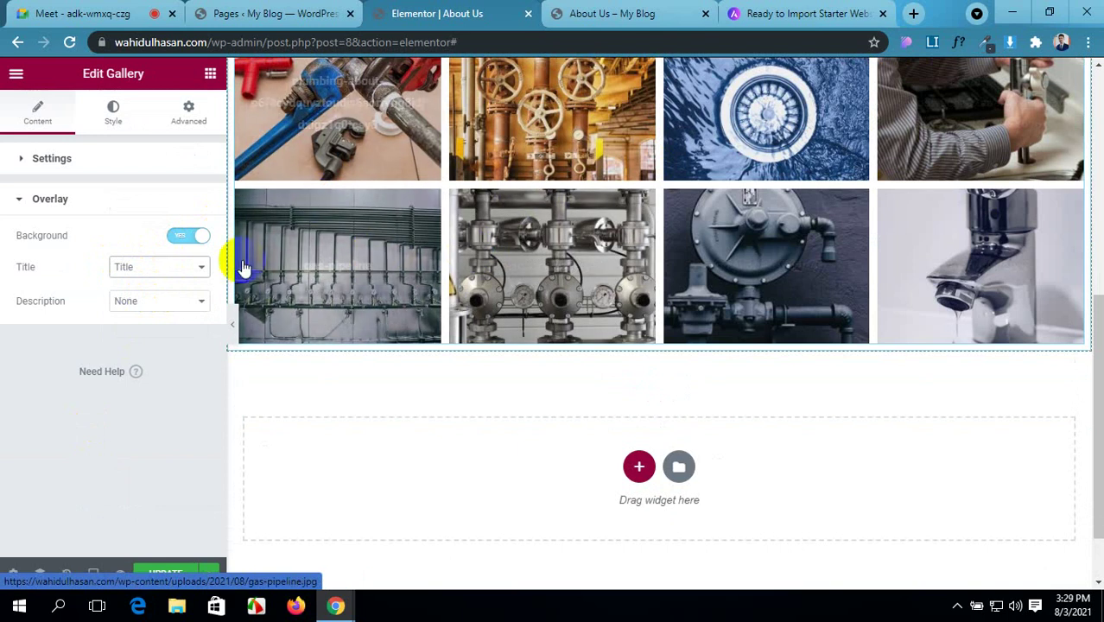
pyautogui.click(173, 304)
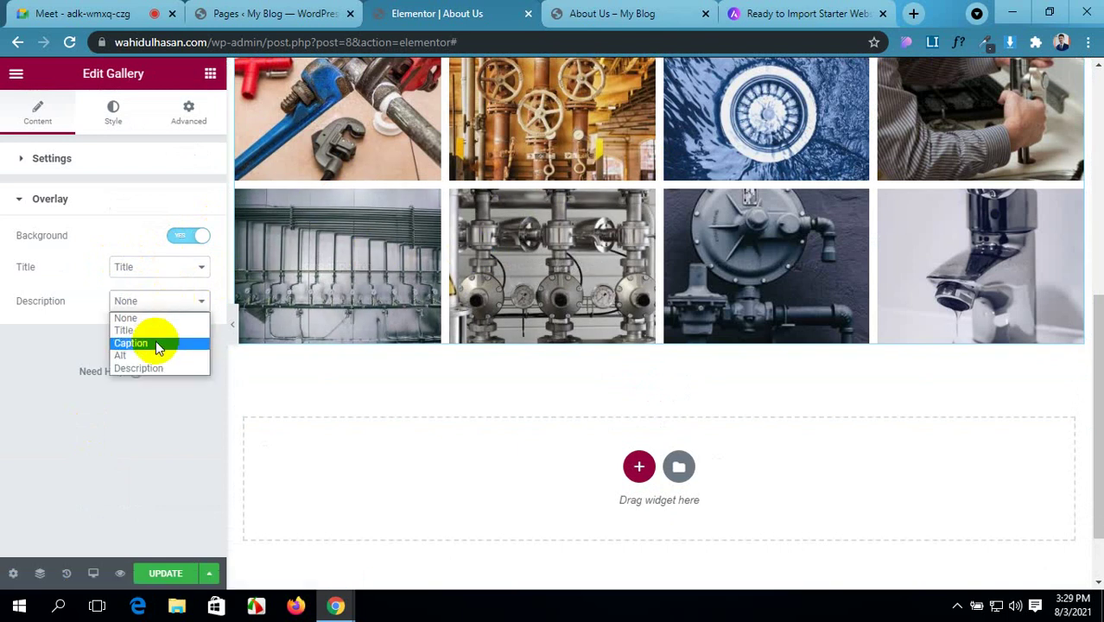
pyautogui.click(148, 408)
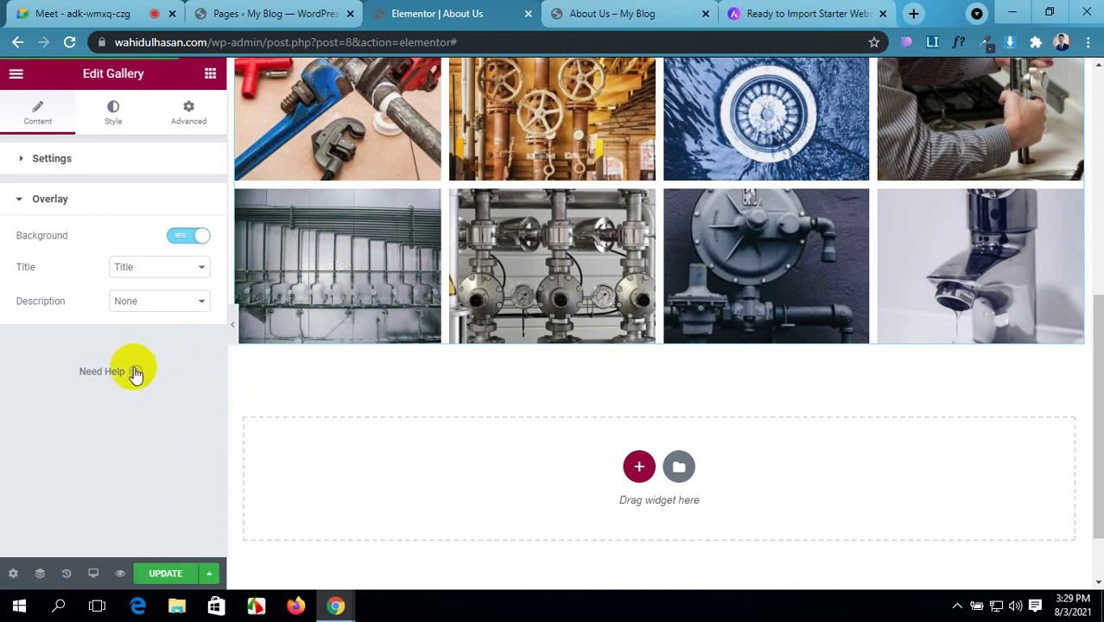
pyautogui.click(121, 125)
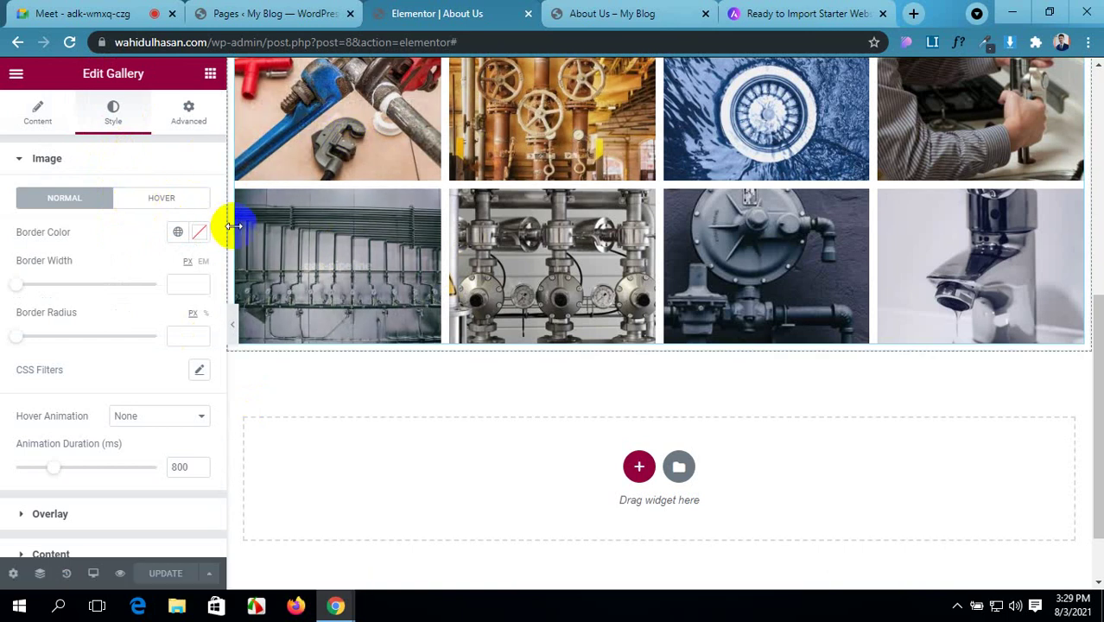
# - Give hovered images a red border and 8 px rounded corners, then update the page
pyautogui.scroll(-1, 86, 281)
pyautogui.scroll(1, 86, 278)
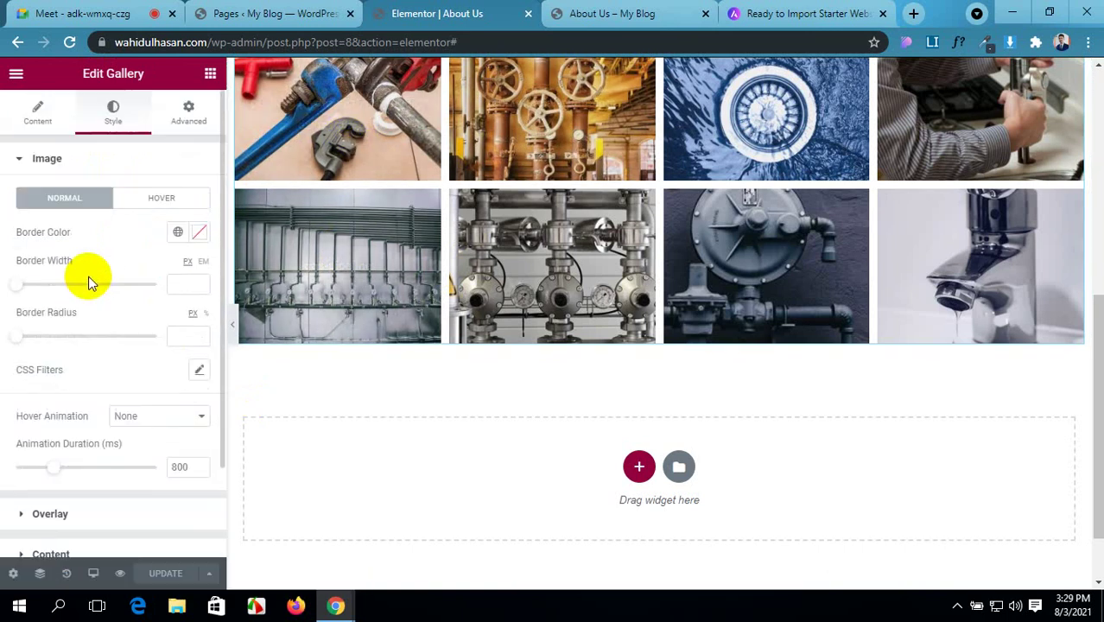
pyautogui.click(156, 203)
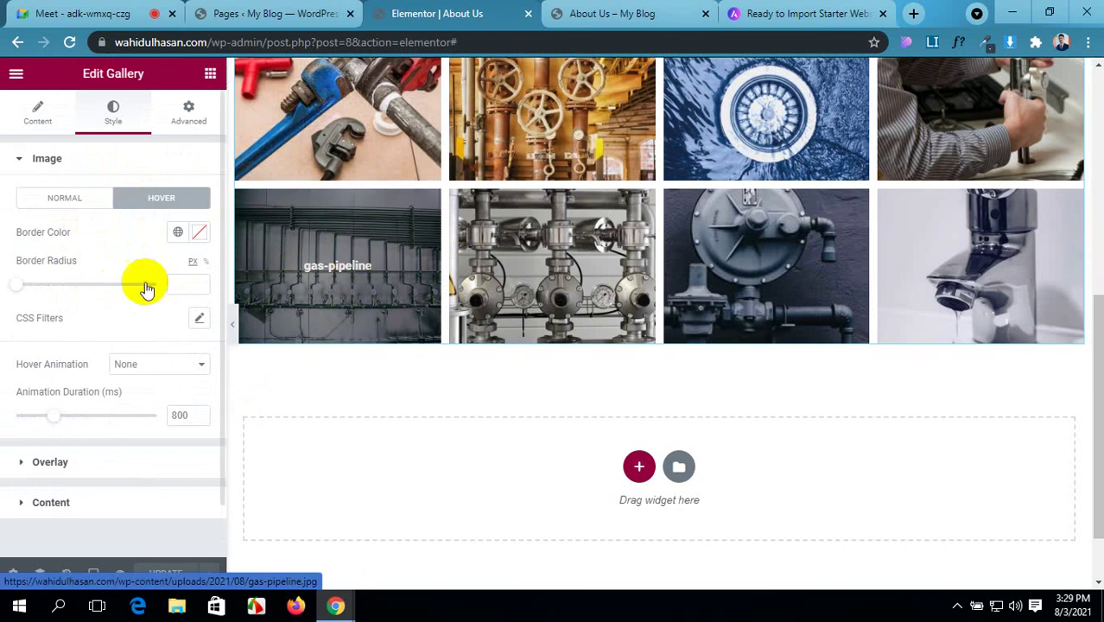
pyautogui.scroll(-1, 142, 287)
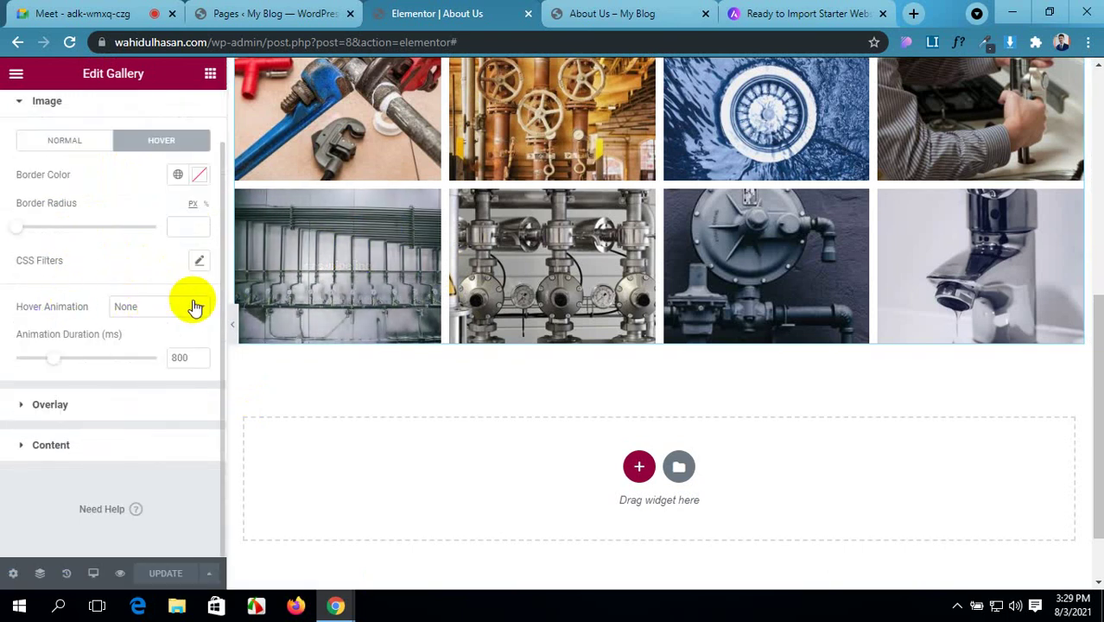
pyautogui.click(200, 176)
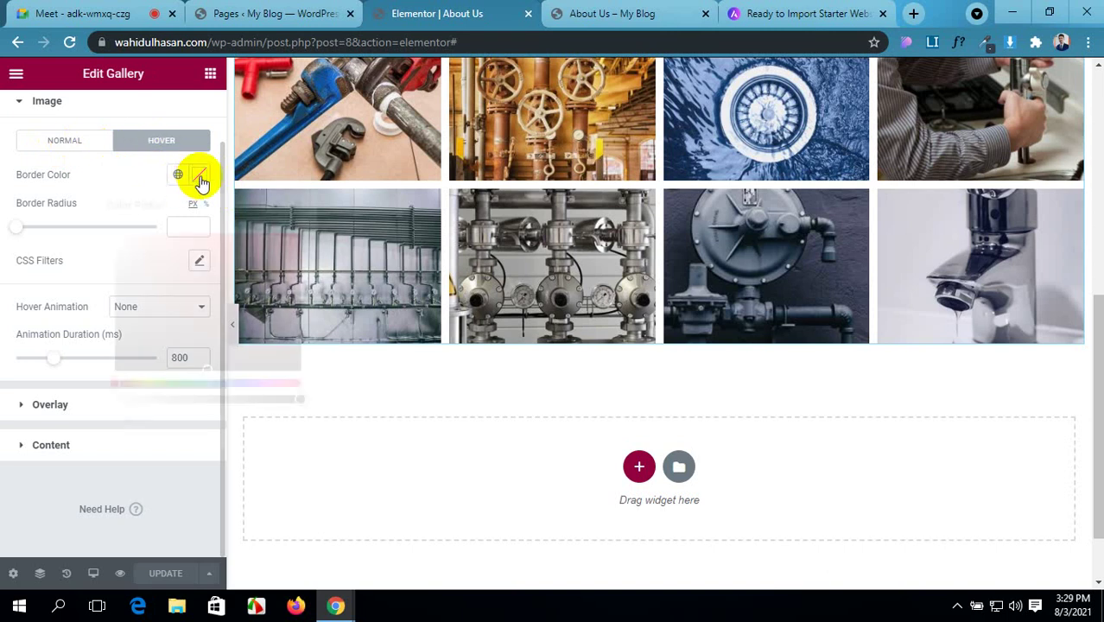
pyautogui.click(170, 192)
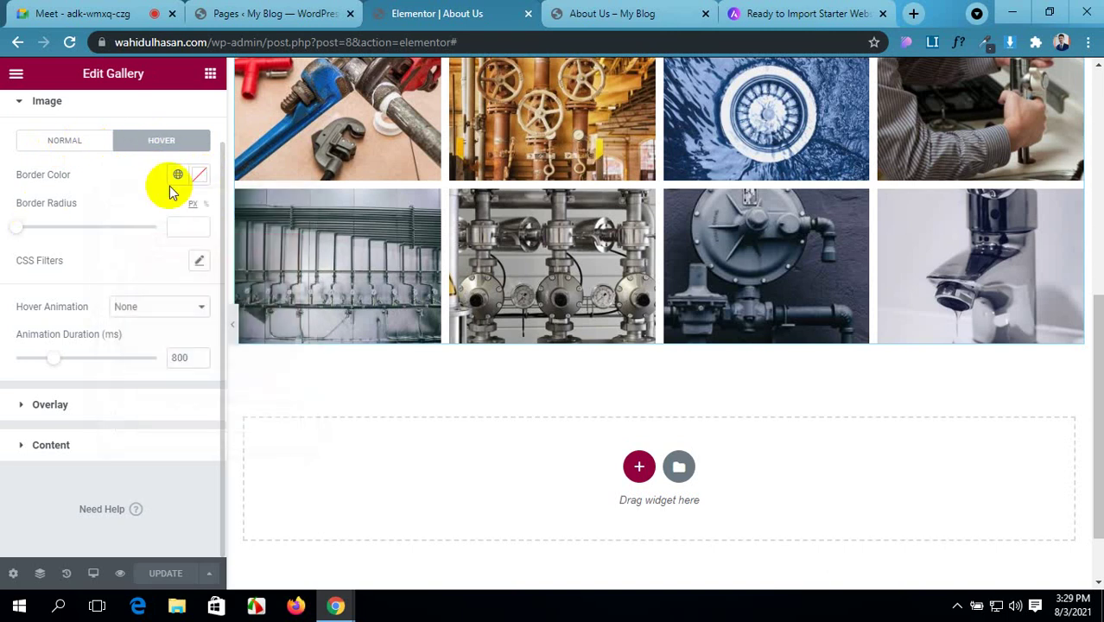
pyautogui.click(200, 176)
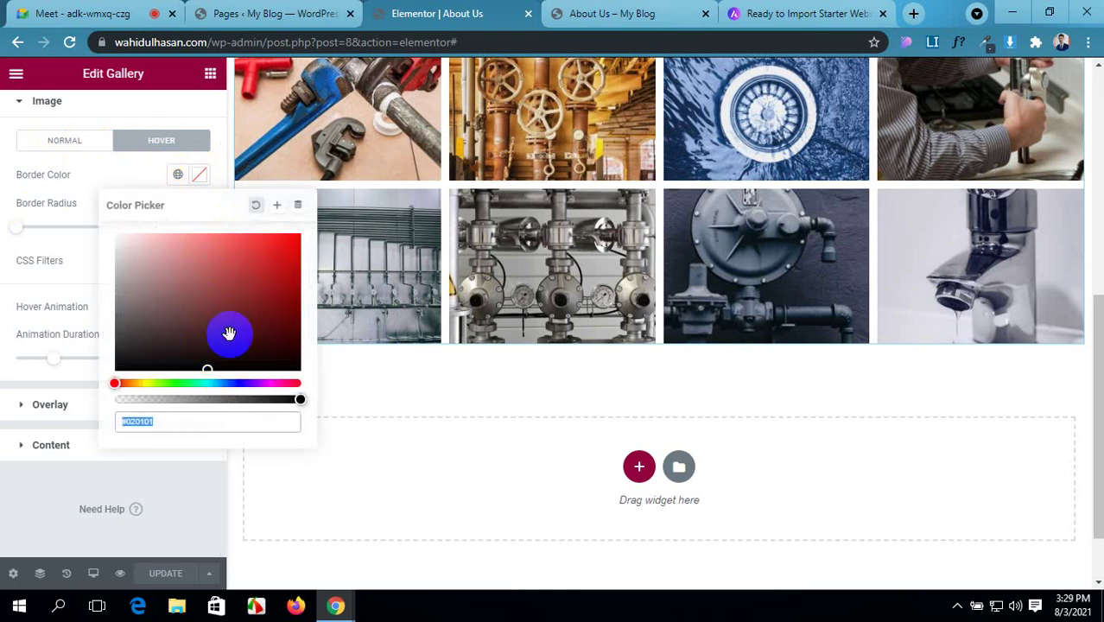
pyautogui.click(50, 257)
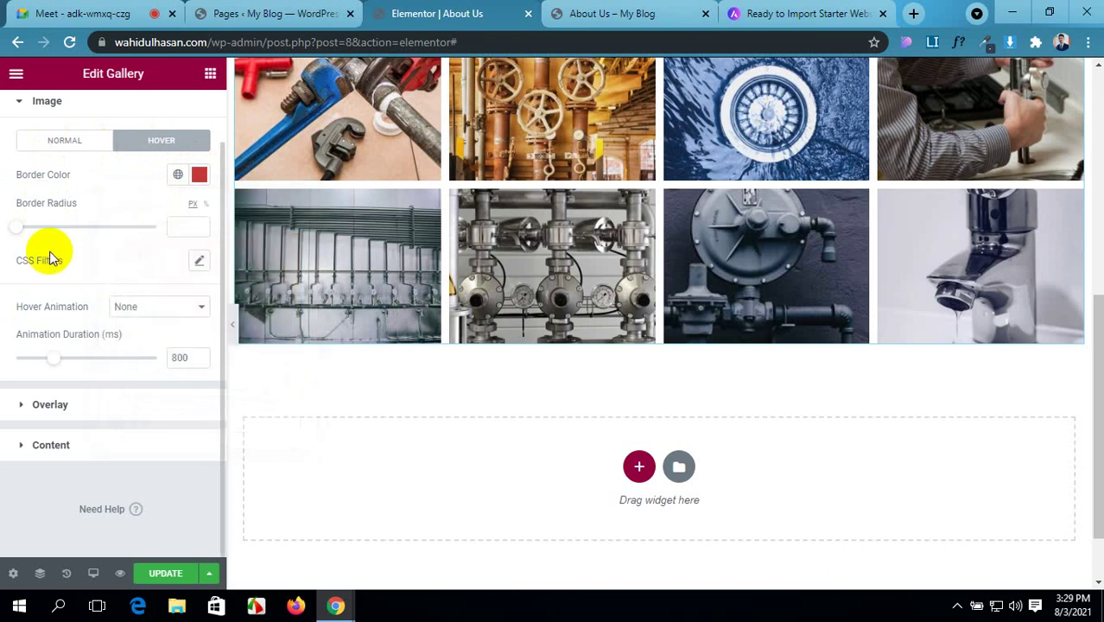
pyautogui.scroll(2, 20, 227)
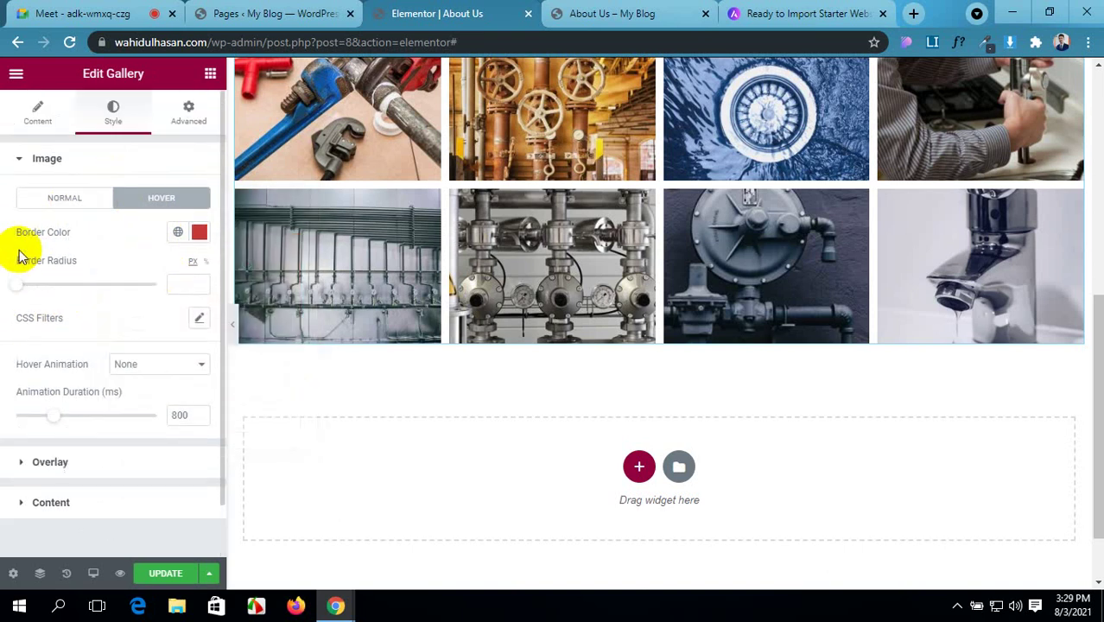
pyautogui.moveTo(20, 288); pyautogui.dragTo(31, 291)
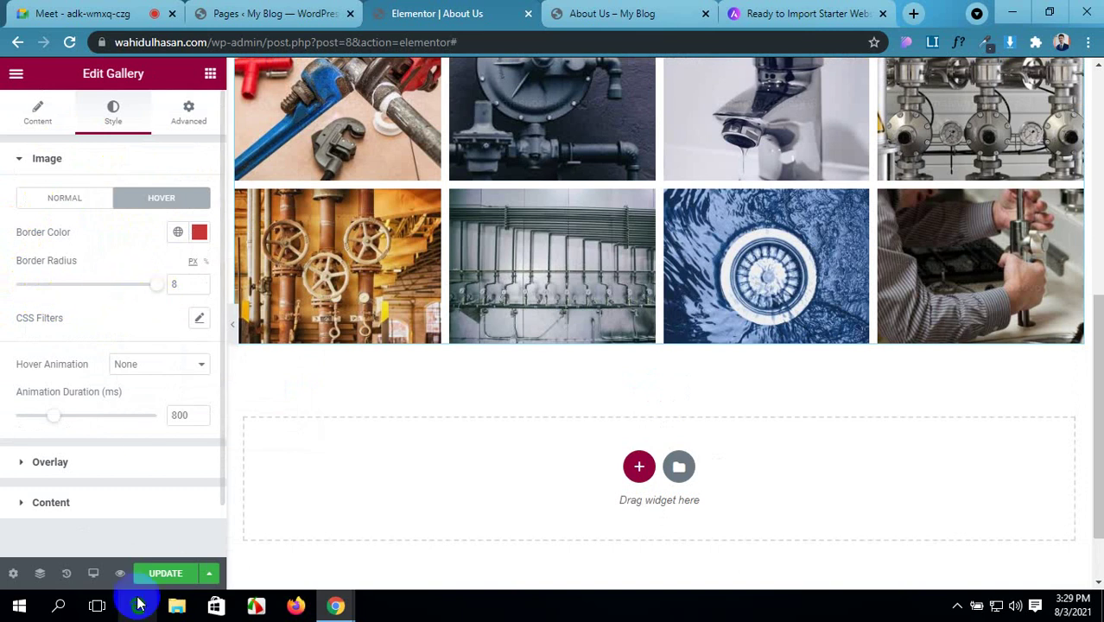
pyautogui.click(164, 575)
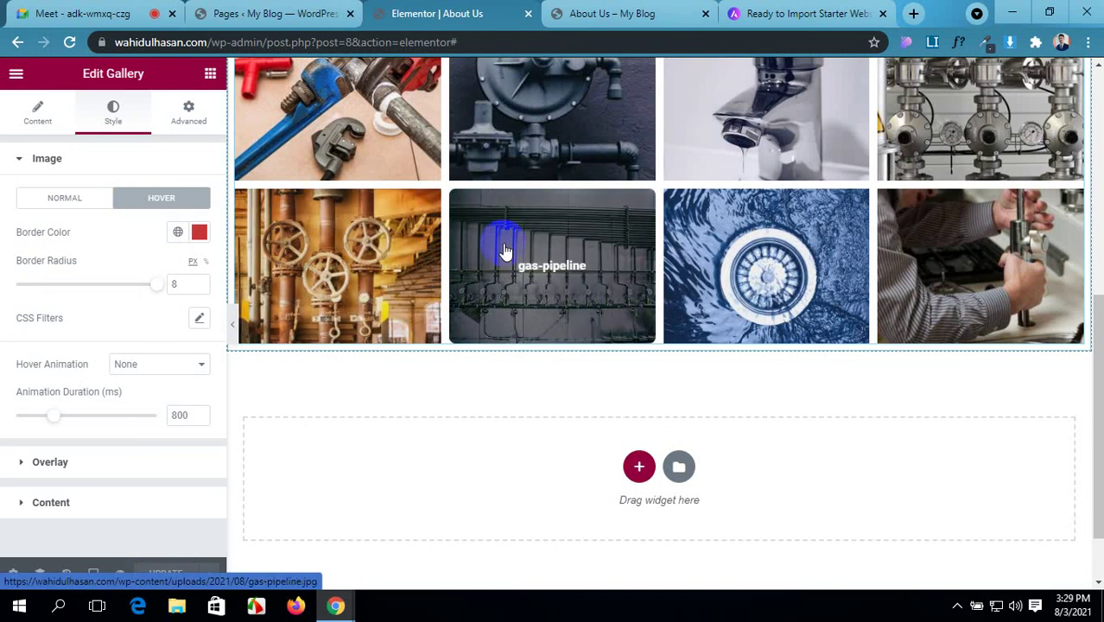
# - Set the image Hover Animation to Zoom In and update the page
pyautogui.click(164, 358)
pyautogui.scroll(-1, 165, 354)
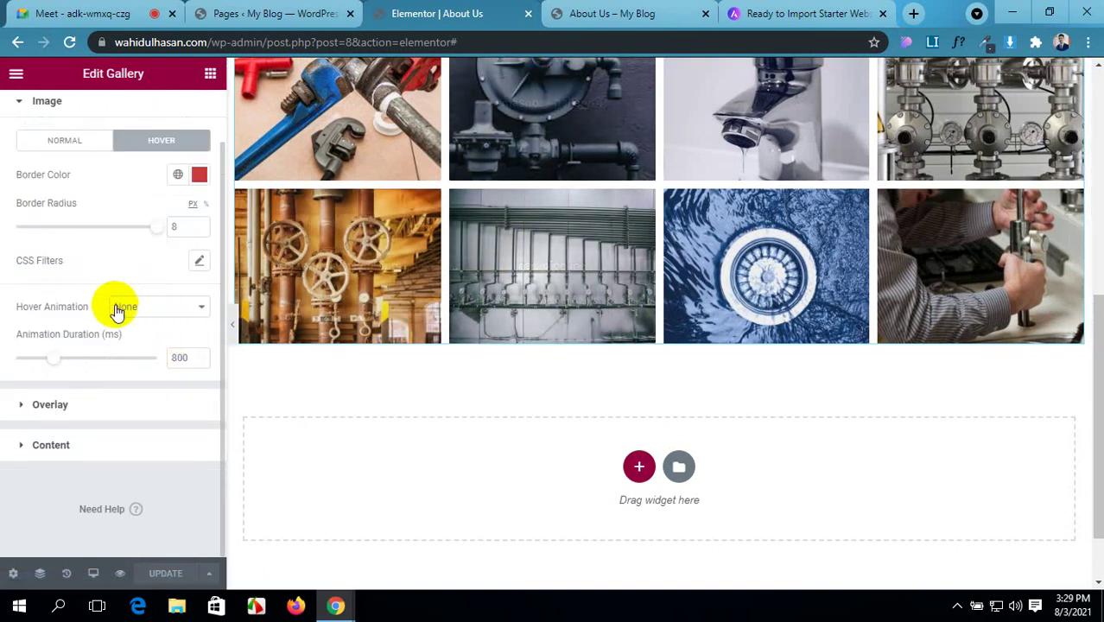
pyautogui.click(149, 306)
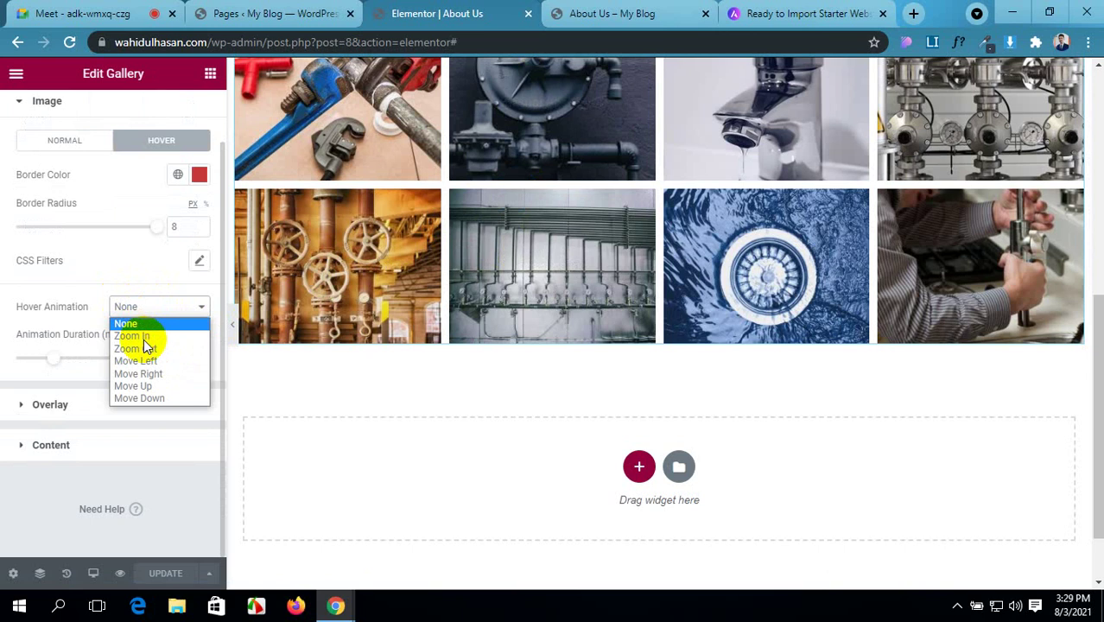
pyautogui.press('Escape')
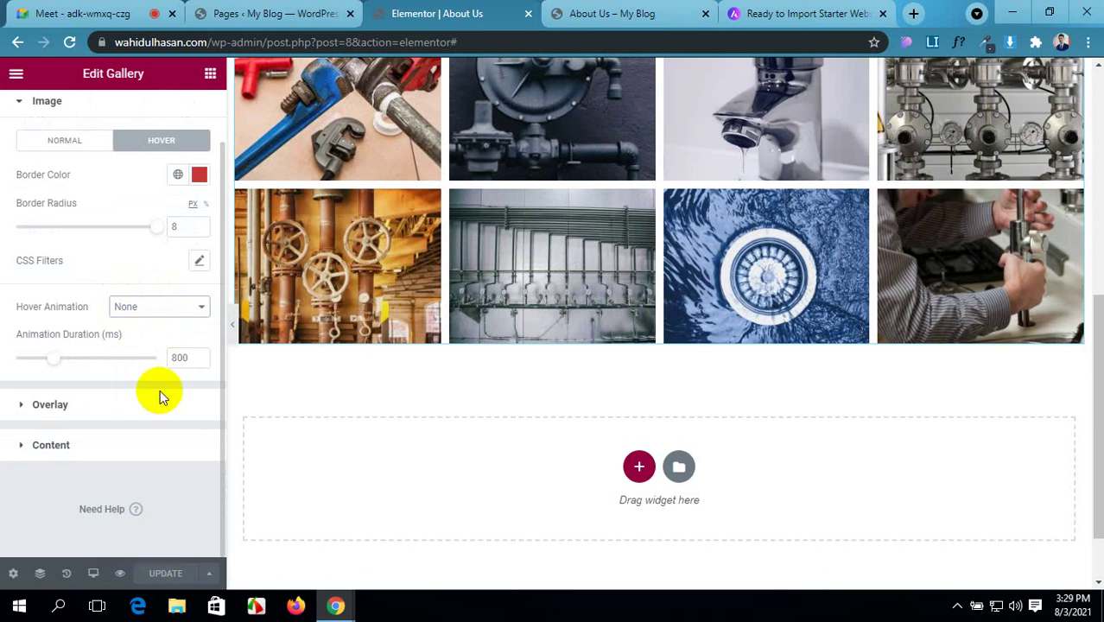
pyautogui.click(148, 309)
pyautogui.press('Escape')
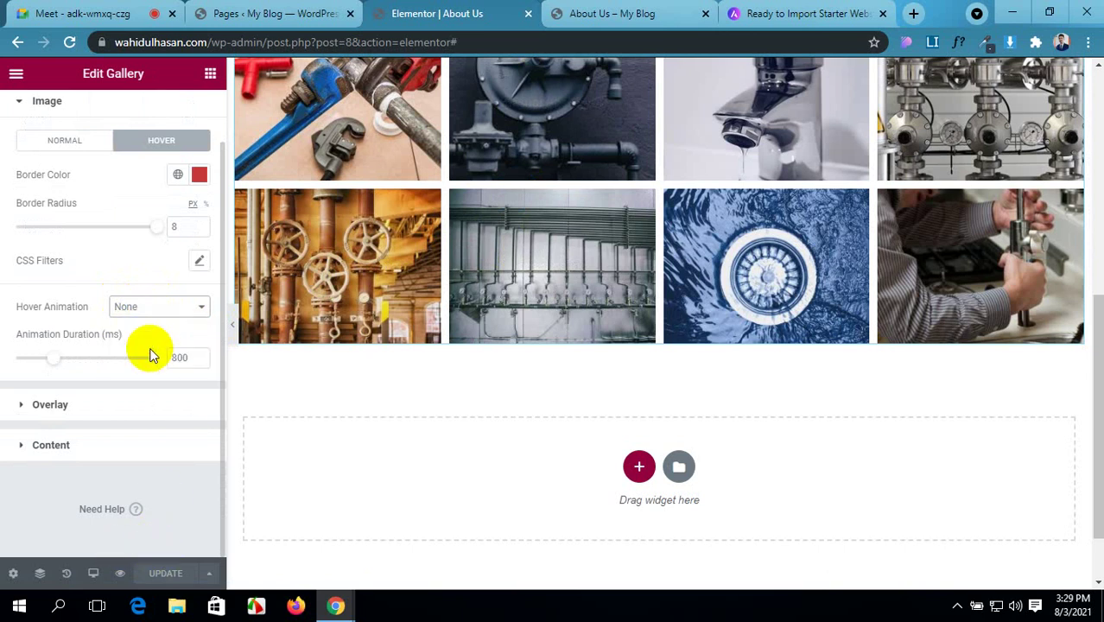
pyautogui.click(167, 316)
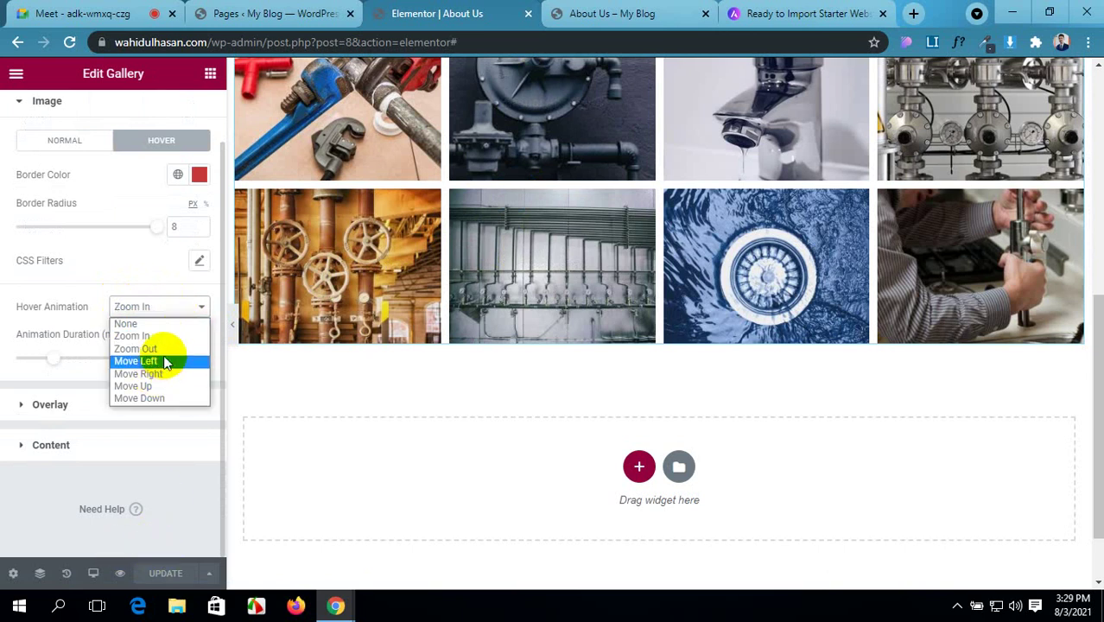
pyautogui.click(167, 337)
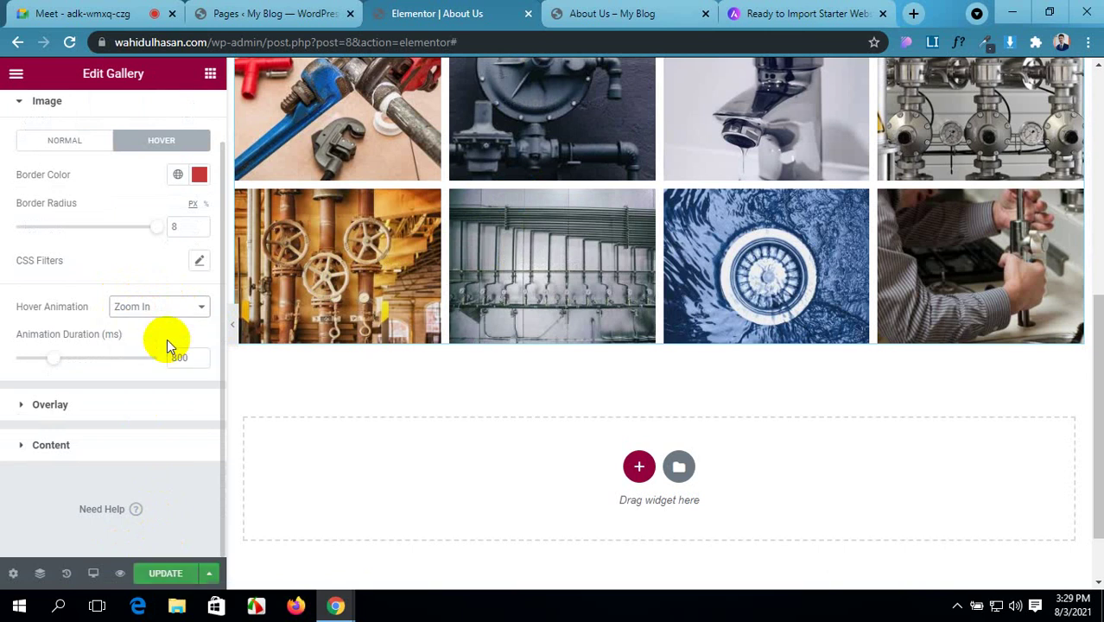
pyautogui.click(167, 576)
pyautogui.click(605, 13)
pyautogui.click(69, 42)
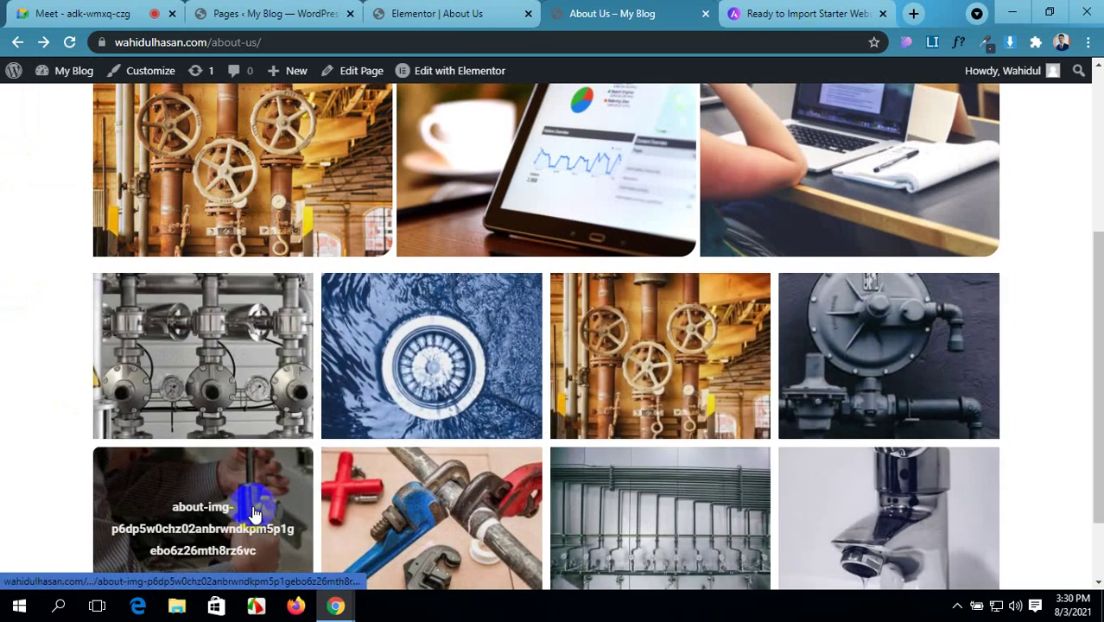
pyautogui.scroll(-1, 239, 444)
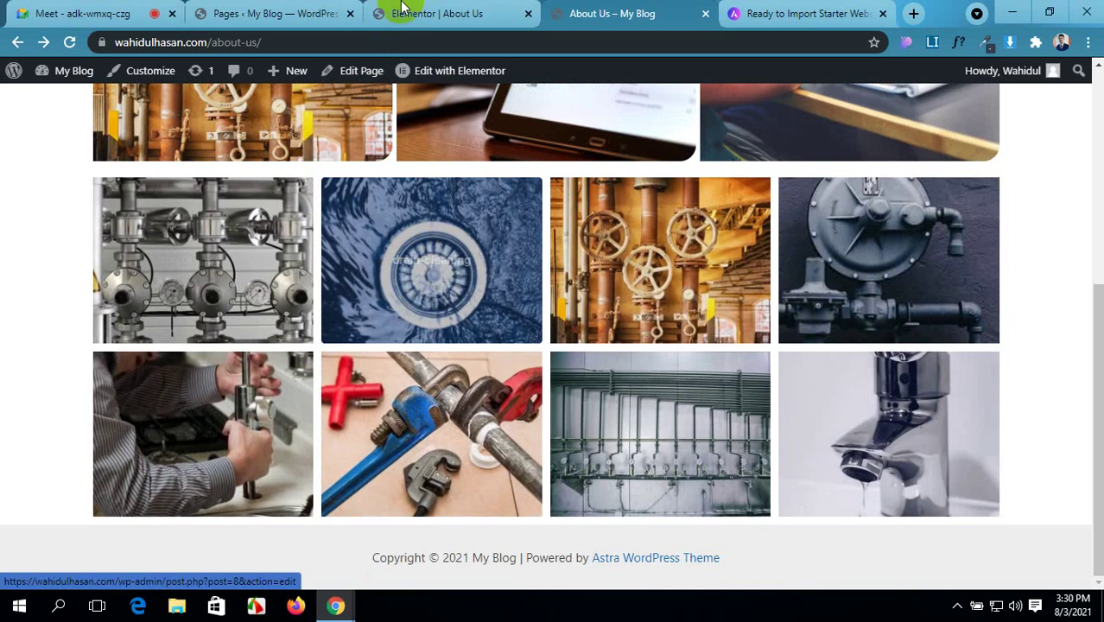
pyautogui.hotkey('ctrl', 'shift', 'Tab')
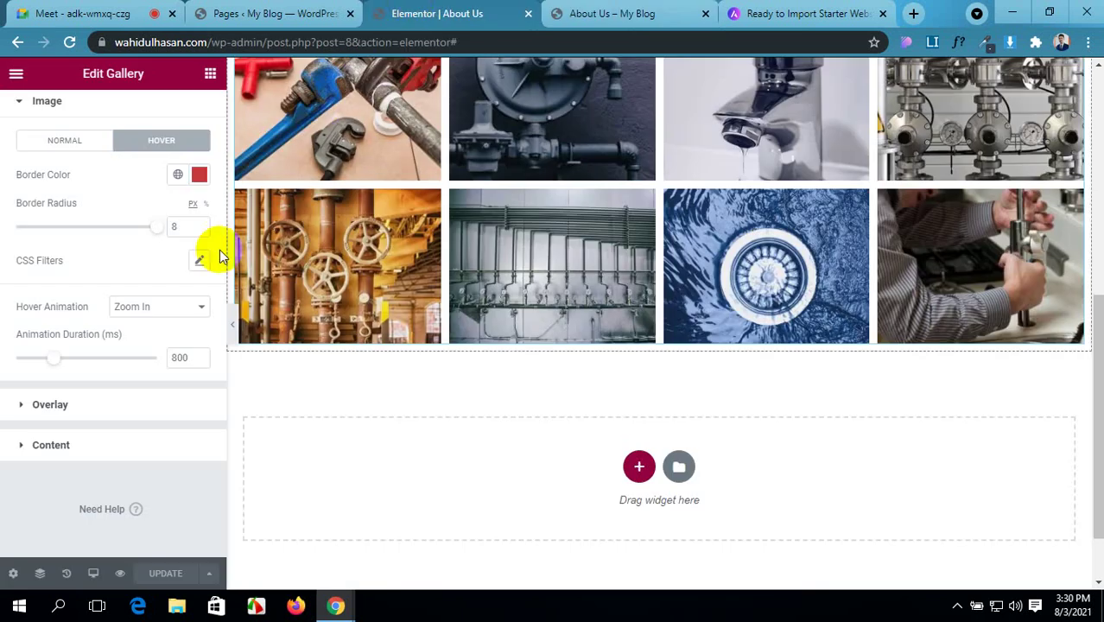
# - Give the overlay's hover state a red colour and the Slide Out Up animation
pyautogui.click(117, 417)
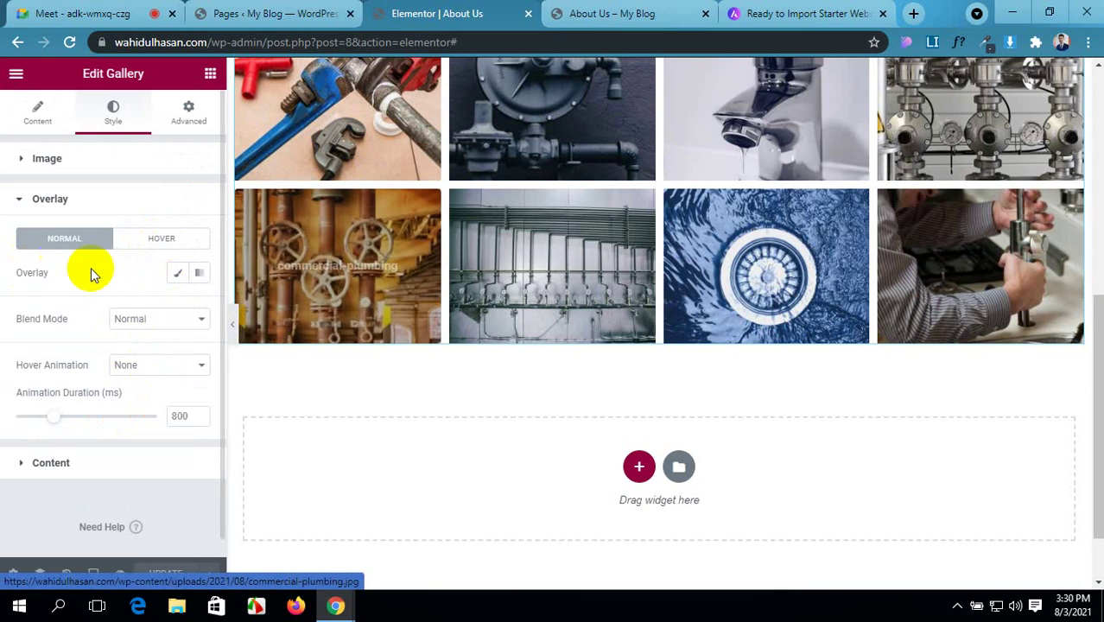
pyautogui.click(160, 239)
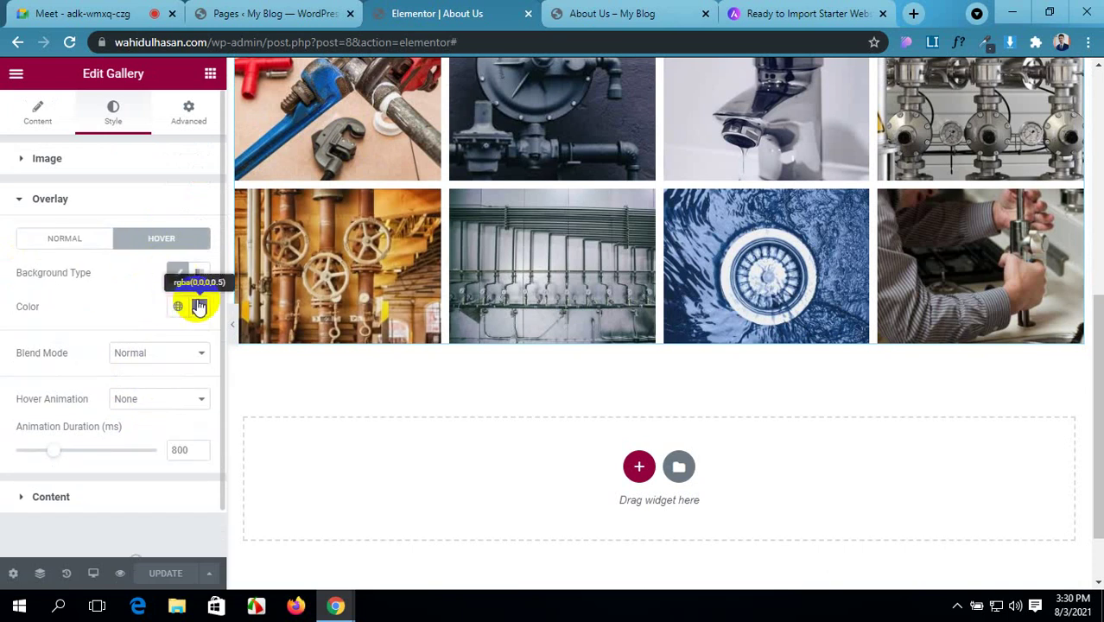
pyautogui.click(199, 305)
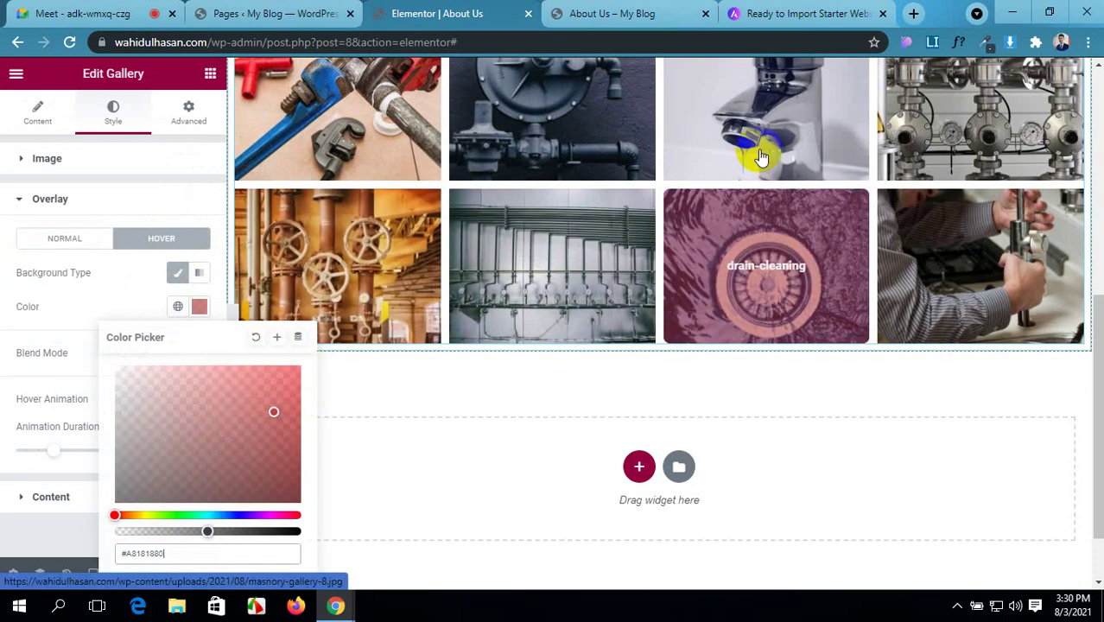
pyautogui.click(59, 349)
pyautogui.scroll(-1, 291, 306)
pyautogui.scroll(-1, 291, 306)
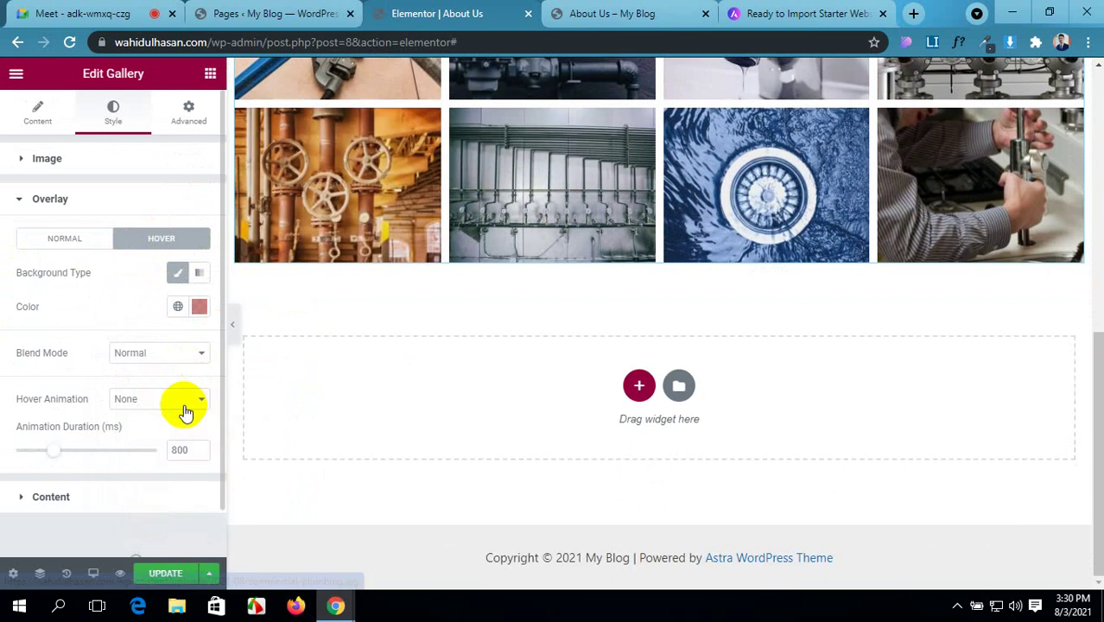
pyautogui.click(183, 399)
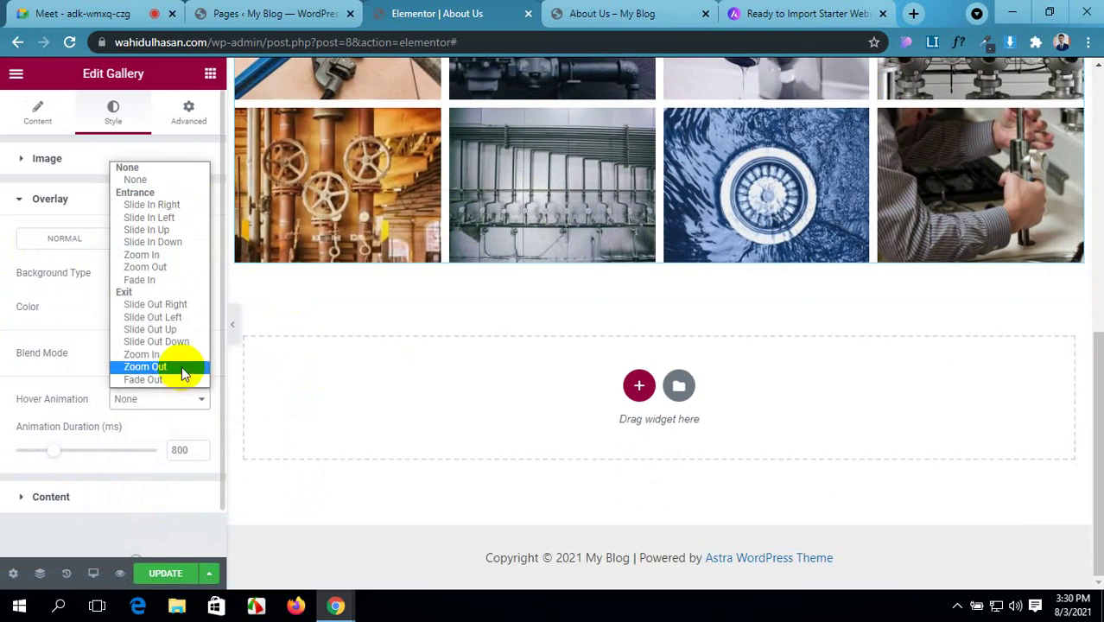
pyautogui.click(183, 329)
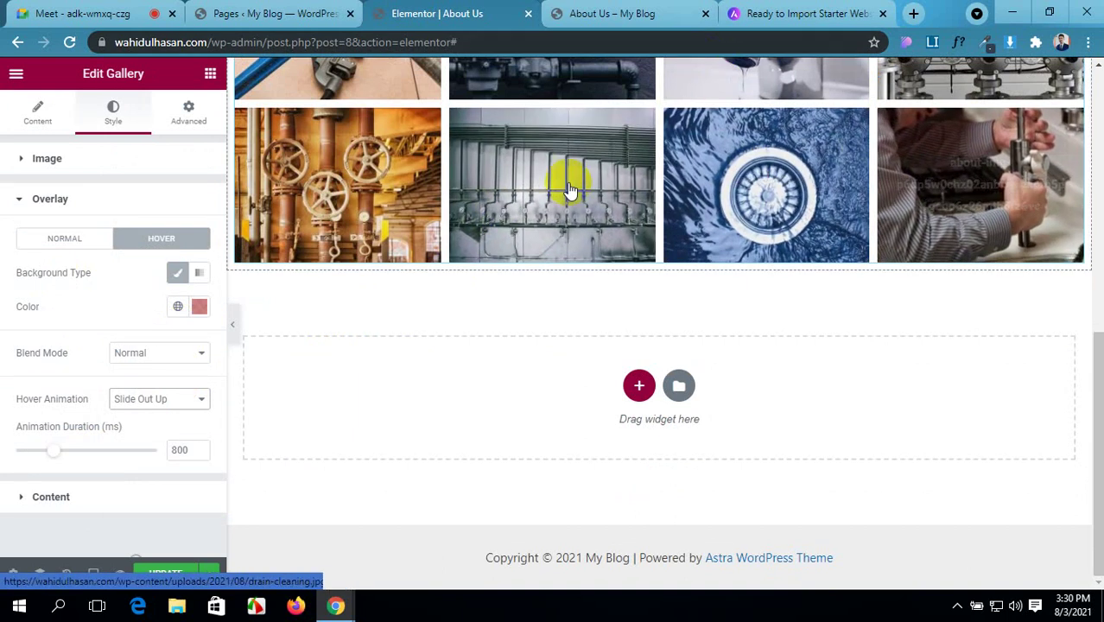
# - Make the red hover overlay more opaque but still semi-transparent
pyautogui.click(199, 307)
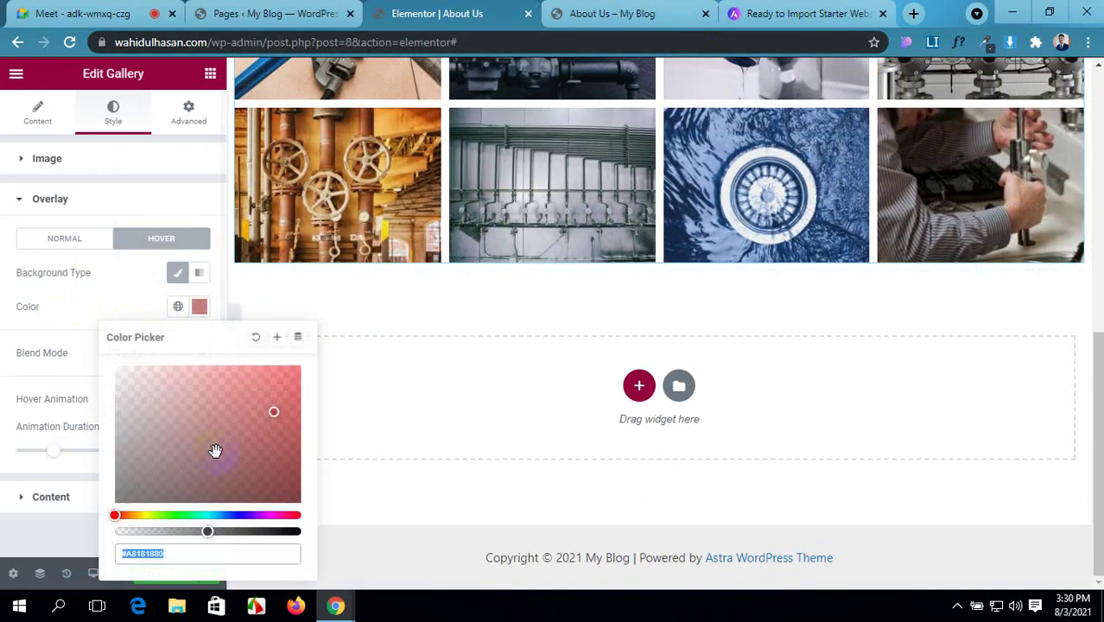
pyautogui.moveTo(211, 531); pyautogui.dragTo(234, 534)
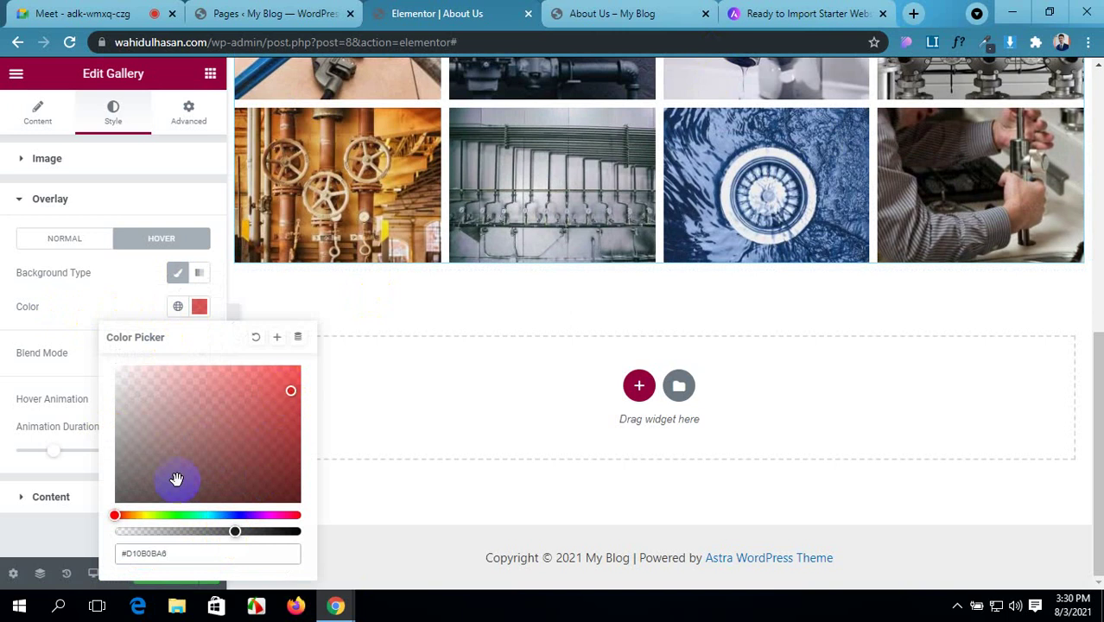
pyautogui.click(41, 542)
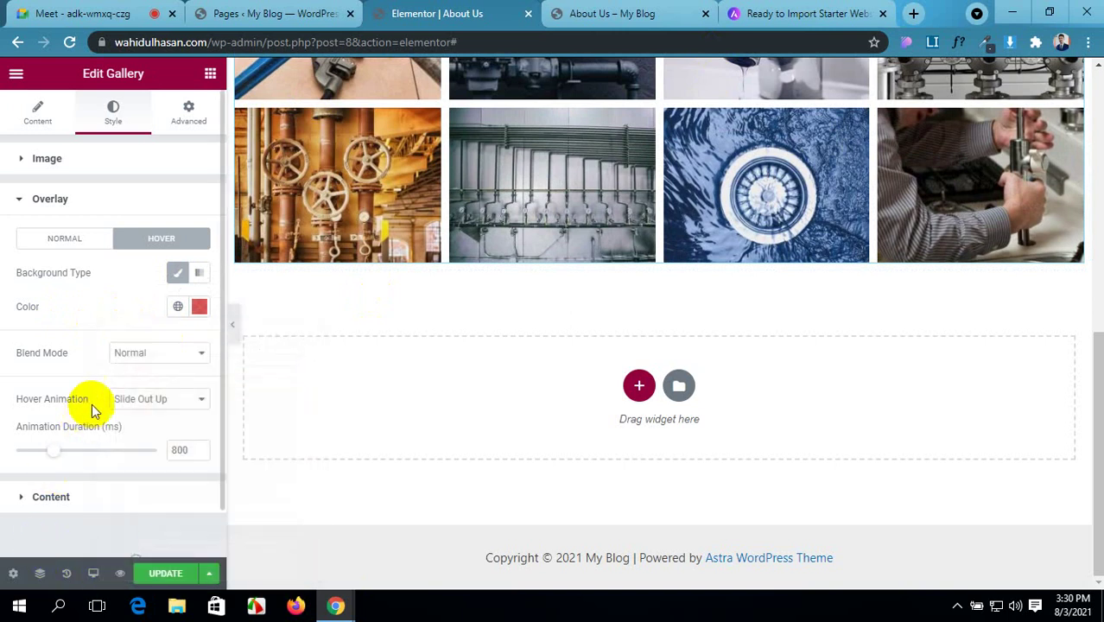
pyautogui.scroll(-1, 110, 431)
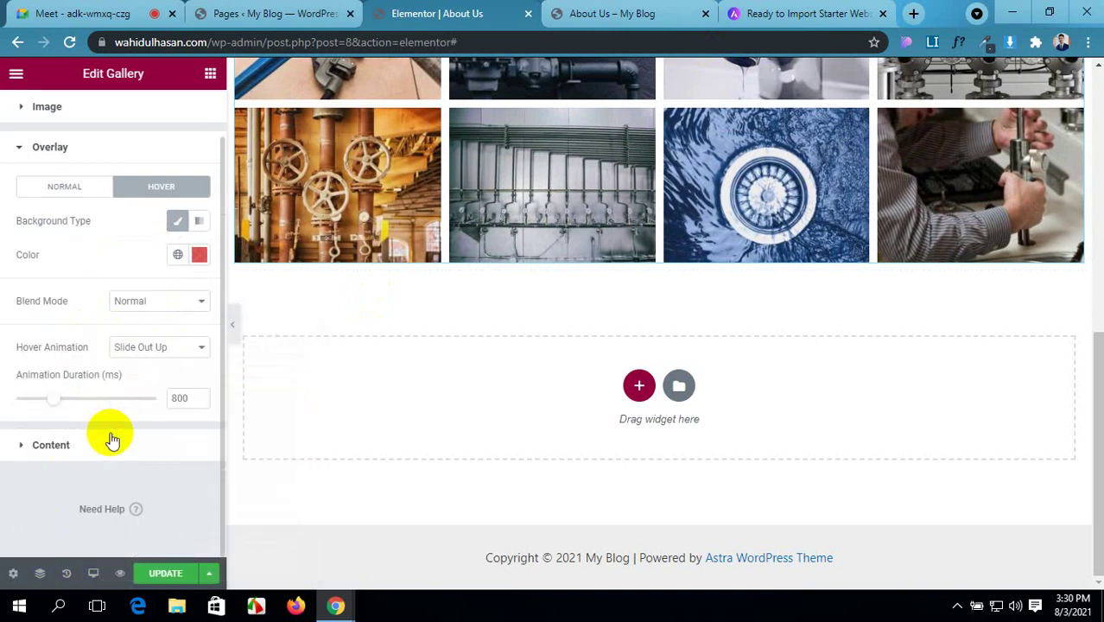
pyautogui.click(52, 445)
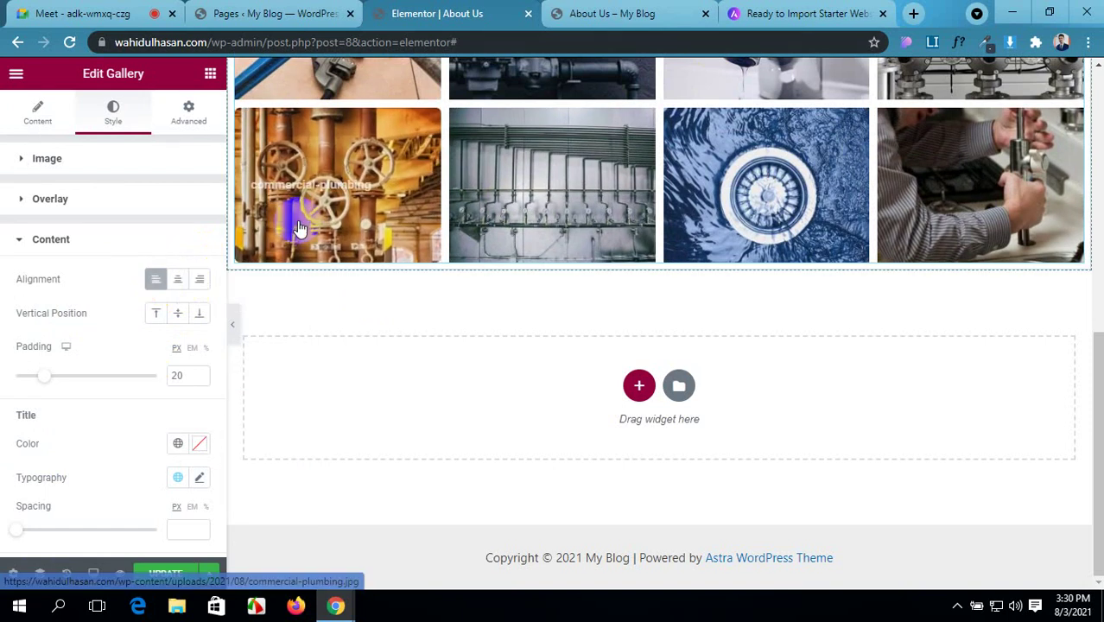
# - Centre the gallery captions vertically and make the image title colour green
pyautogui.click(178, 316)
pyautogui.scroll(-1, 93, 394)
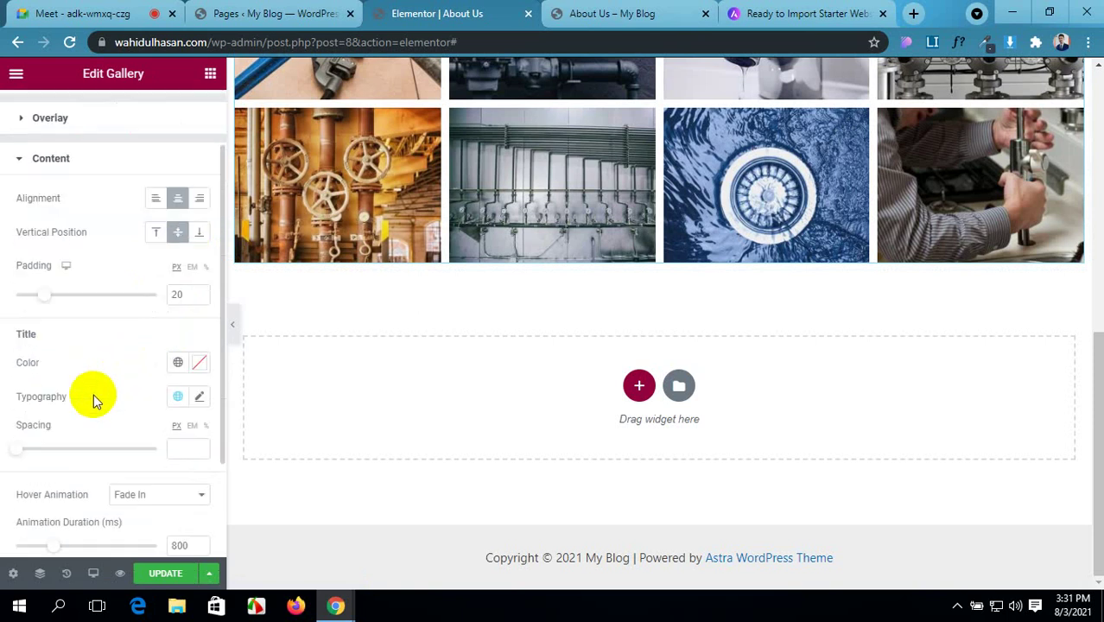
pyautogui.click(201, 365)
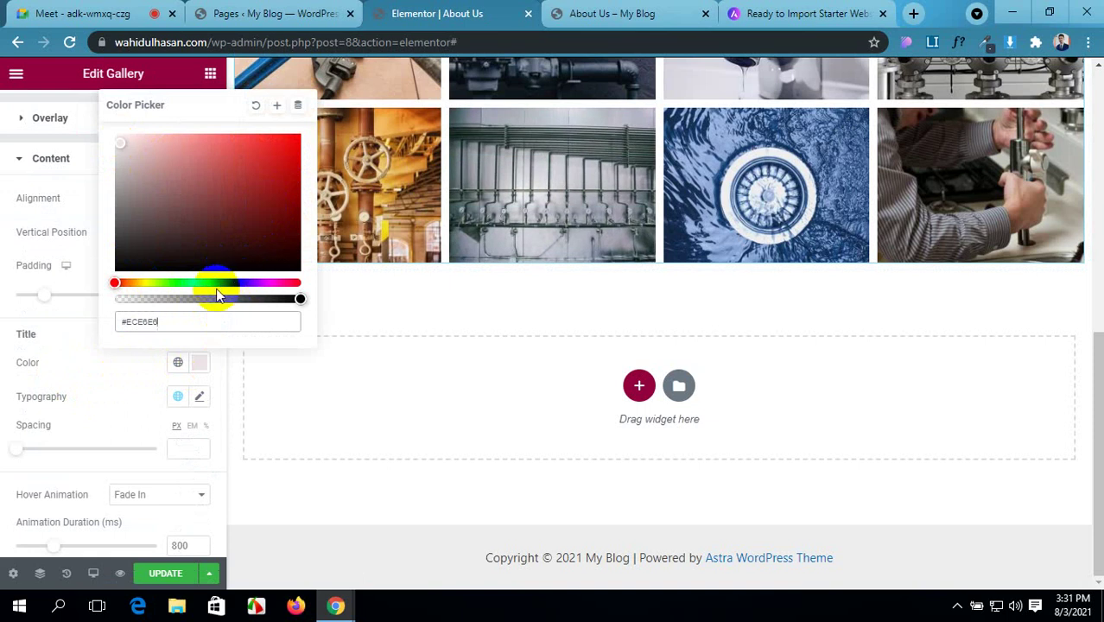
pyautogui.click(164, 283)
pyautogui.moveTo(190, 250); pyautogui.dragTo(272, 163)
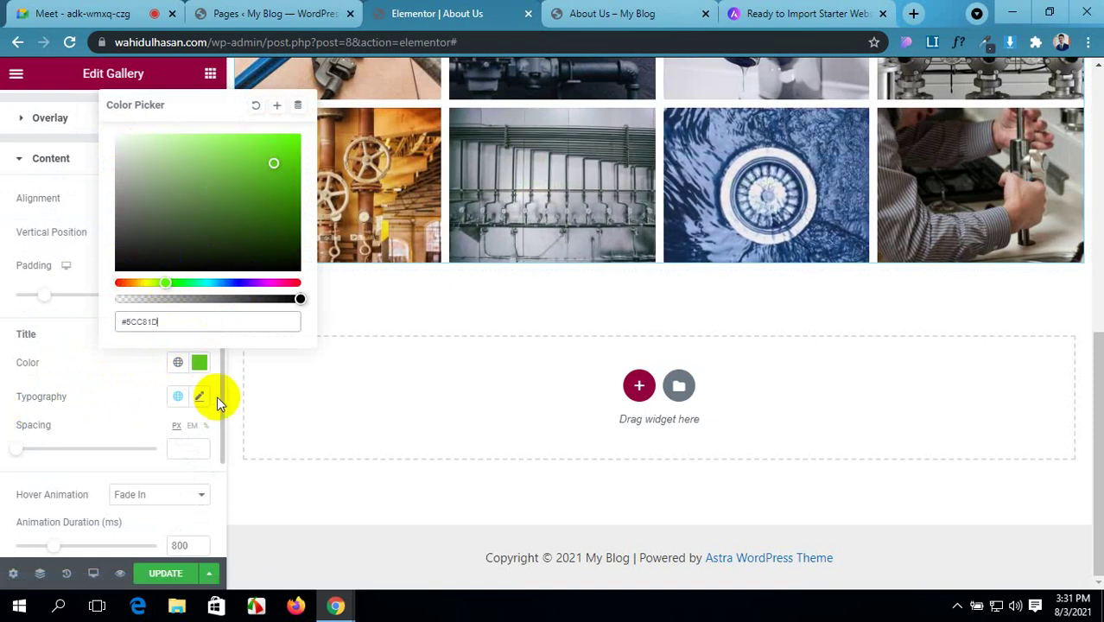
pyautogui.scroll(-1, 33, 428)
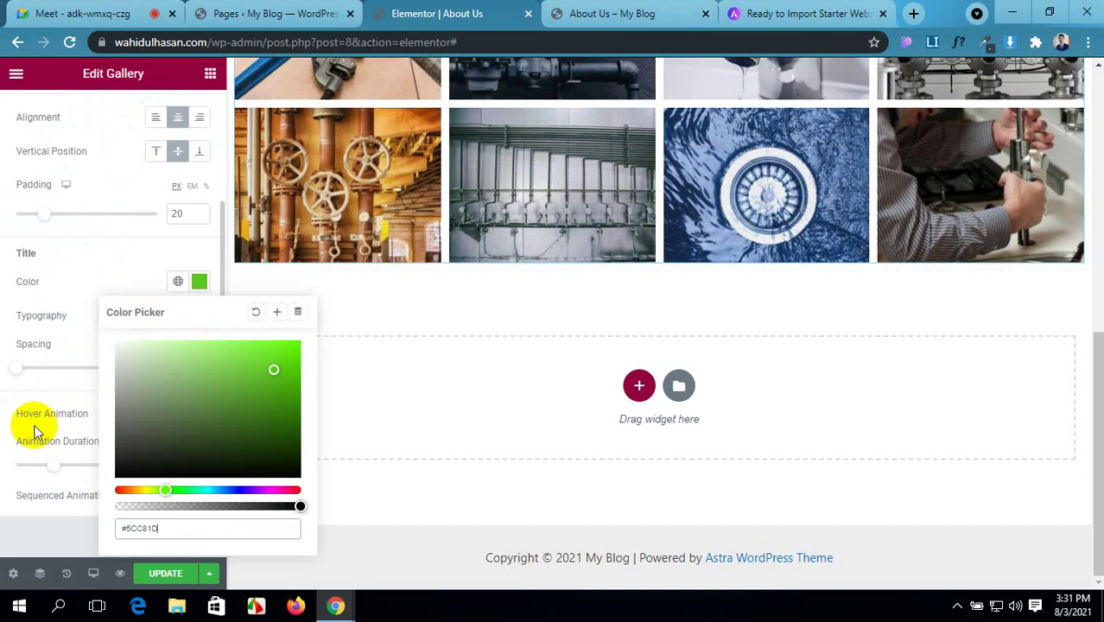
pyautogui.click(35, 430)
# - Set the gallery's Sequenced Animation to YES and view the live About Us page
pyautogui.scroll(-1, 93, 449)
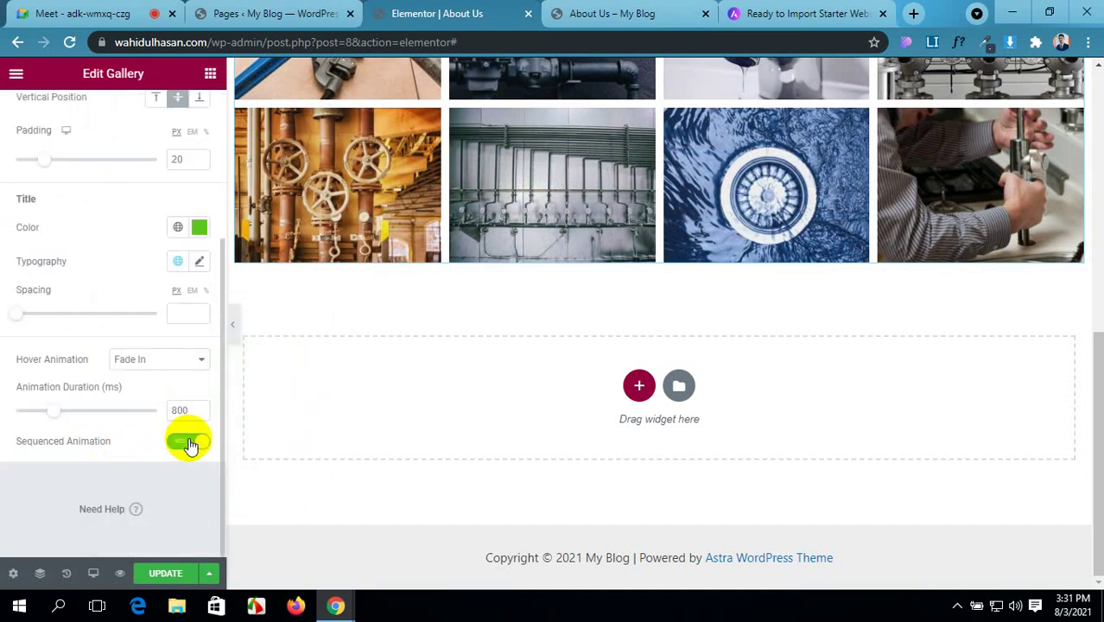
pyautogui.click(180, 575)
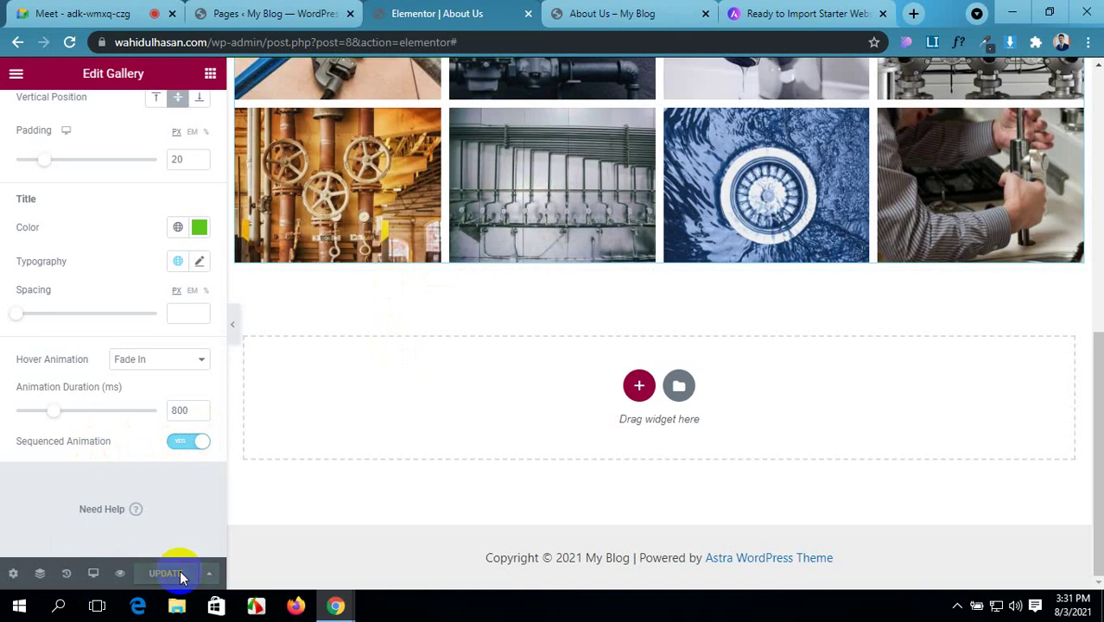
pyautogui.click(611, 13)
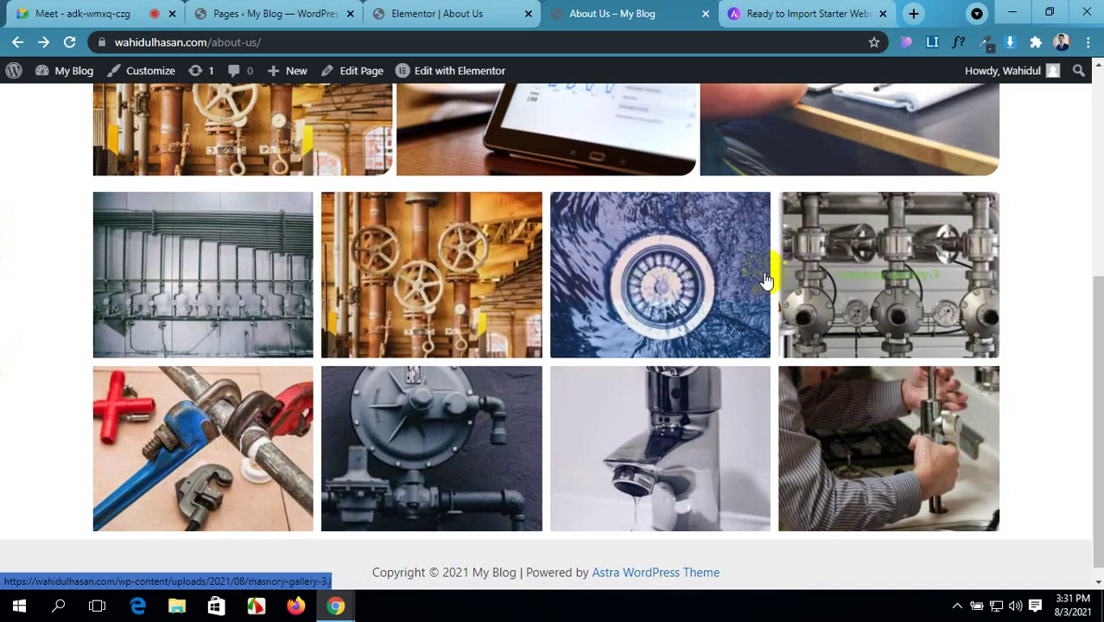
# - Enlarge the drain-cleaning image, step through five more gallery images, then close the lightbox
pyautogui.click(594, 279)
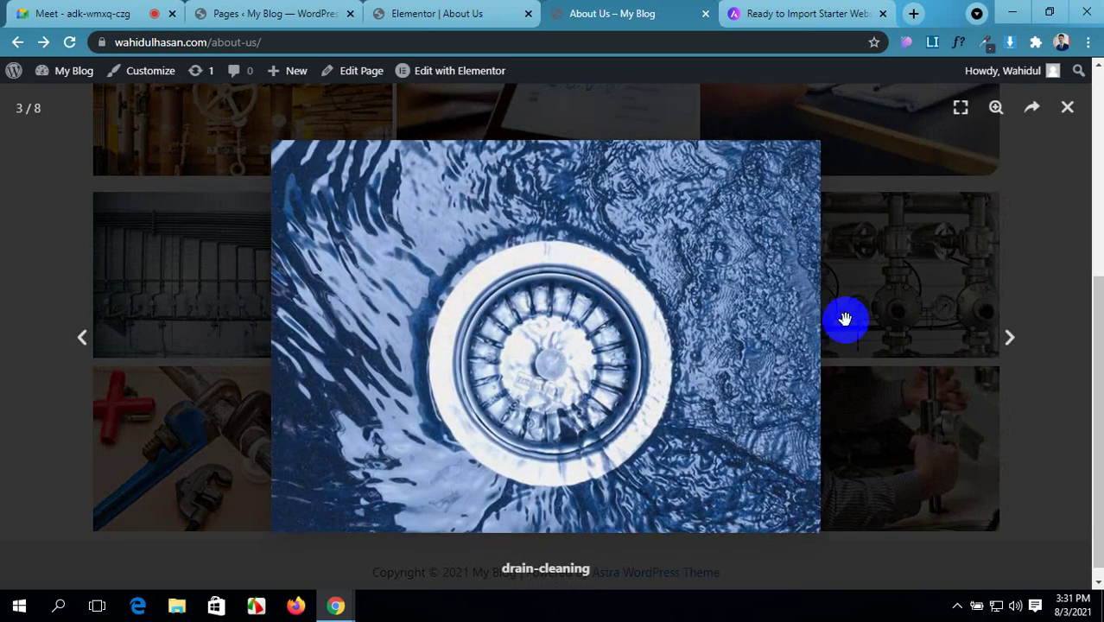
pyautogui.click(1009, 337)
pyautogui.click(1009, 337)
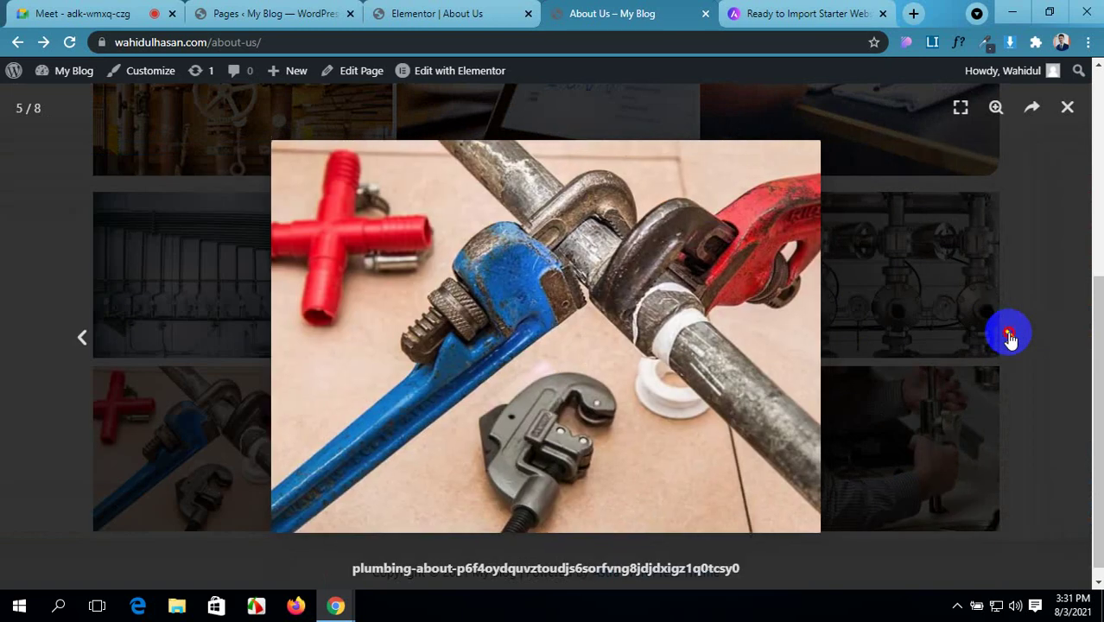
pyautogui.click(1009, 337)
pyautogui.click(1009, 337)
pyautogui.click(1009, 337)
pyautogui.click(1009, 337)
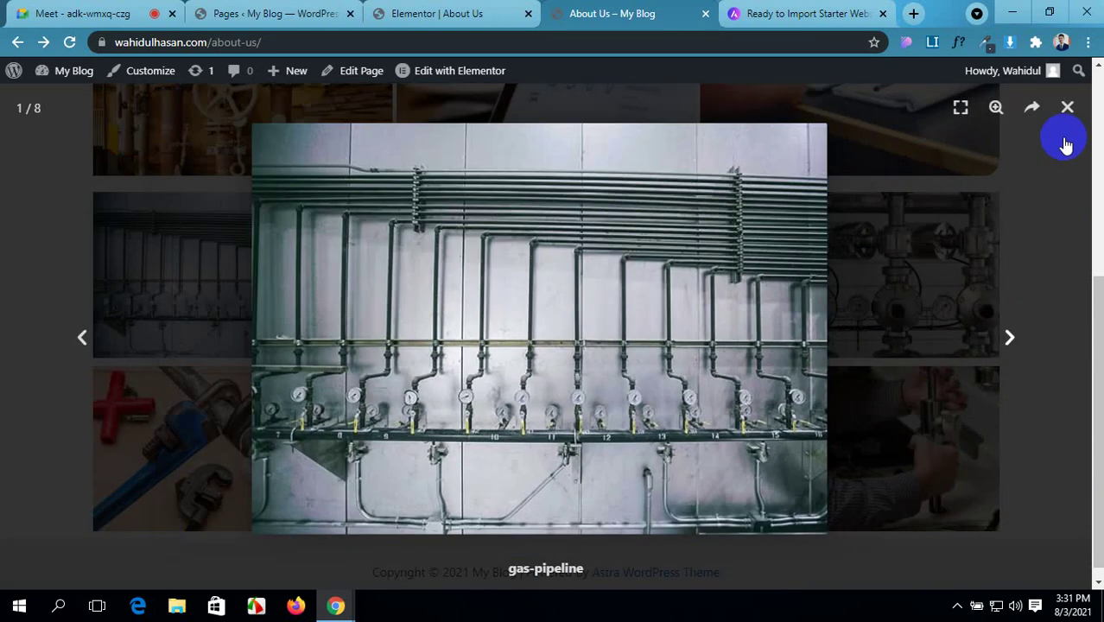
pyautogui.click(1066, 107)
# - Return to the About Us page in the Elementor editor
pyautogui.scroll(3, 283, 313)
pyautogui.scroll(-3, 291, 321)
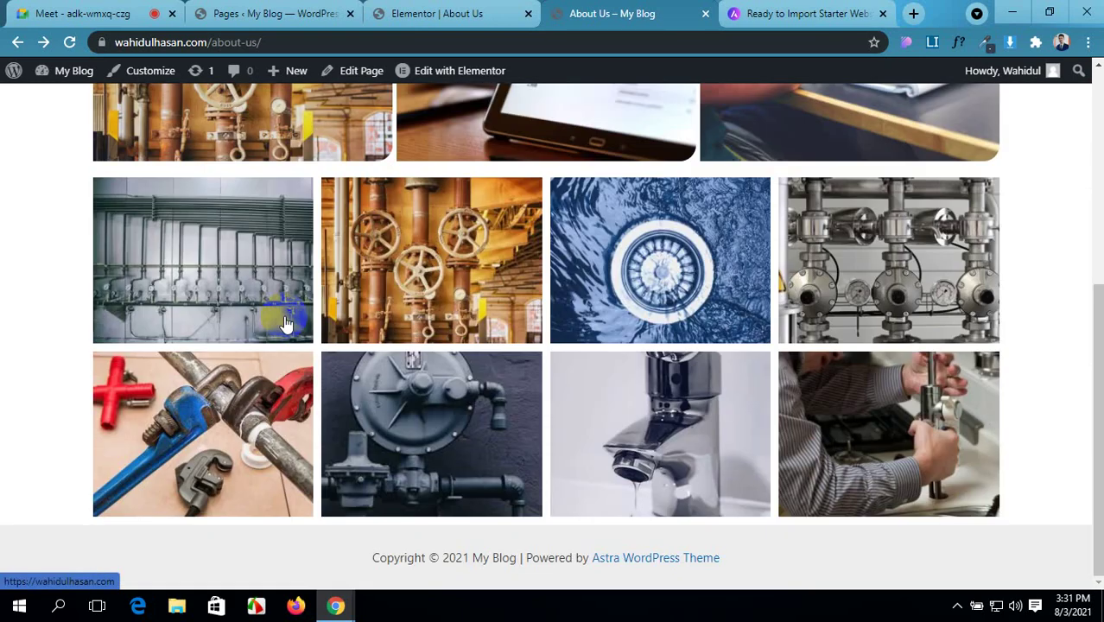
pyautogui.scroll(2, 291, 320)
pyautogui.click(441, 13)
pyautogui.scroll(5, 151, 346)
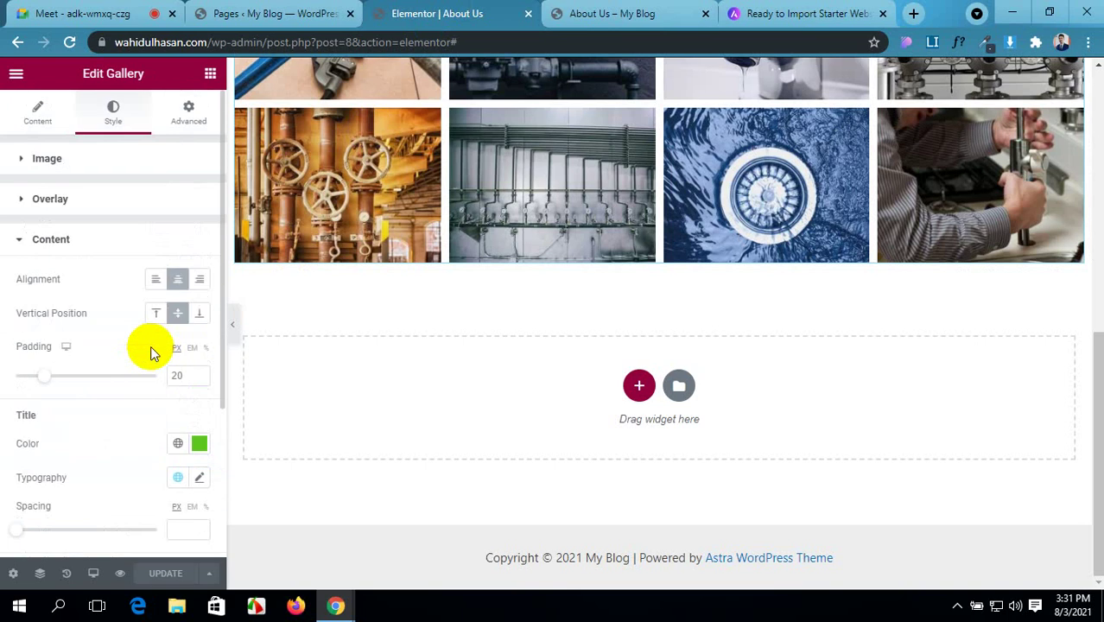
# - Add a new single-column section below the gallery
pyautogui.click(192, 121)
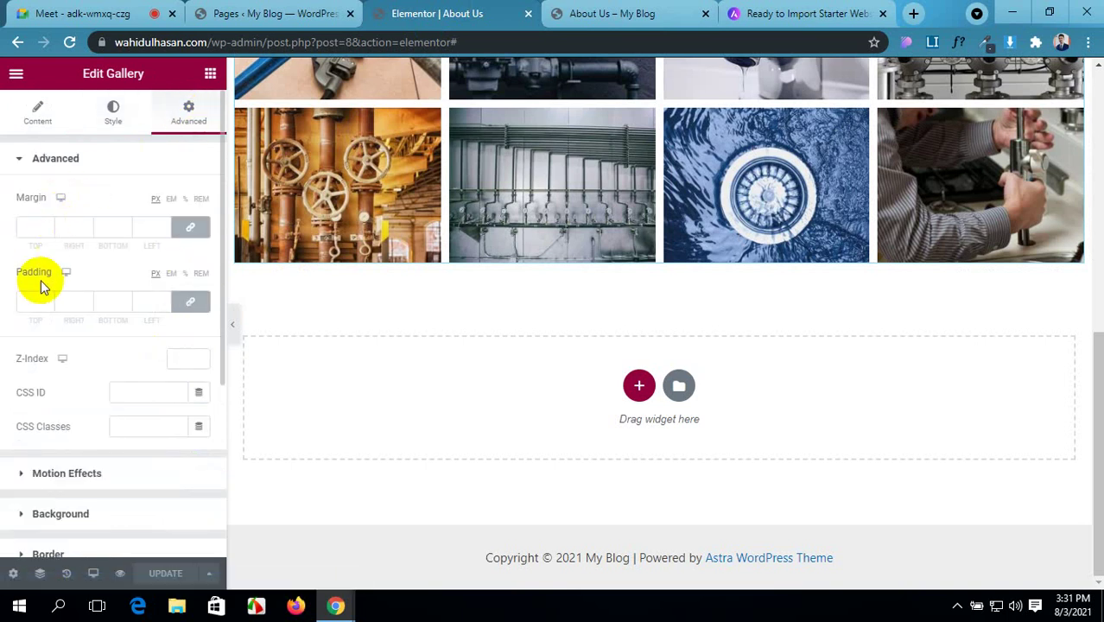
pyautogui.scroll(-3, 38, 356)
pyautogui.scroll(3, 182, 369)
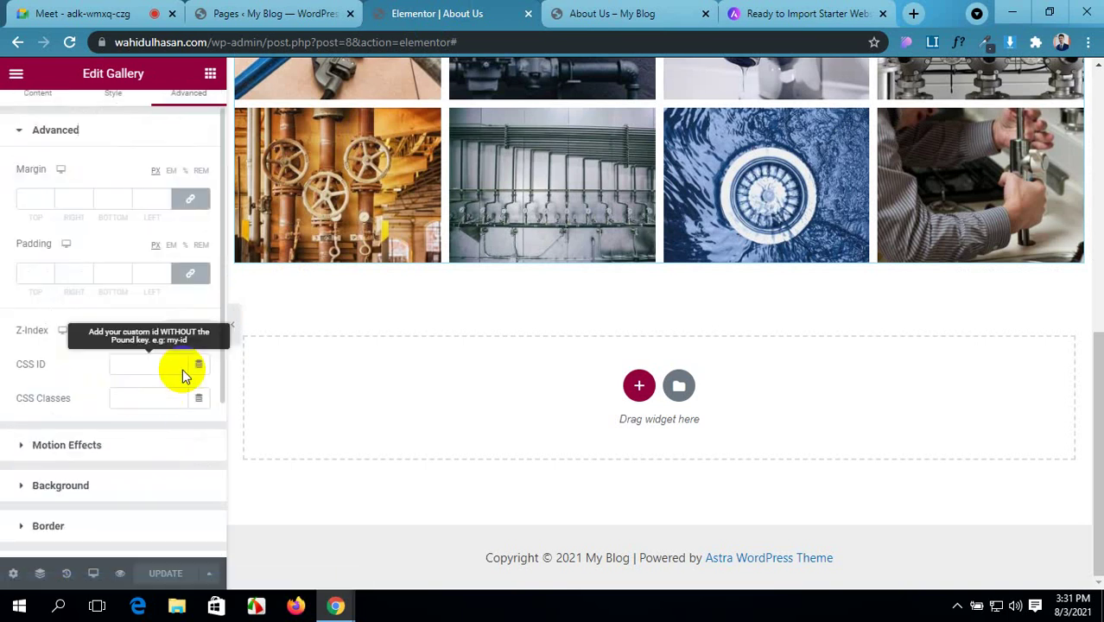
pyautogui.click(640, 385)
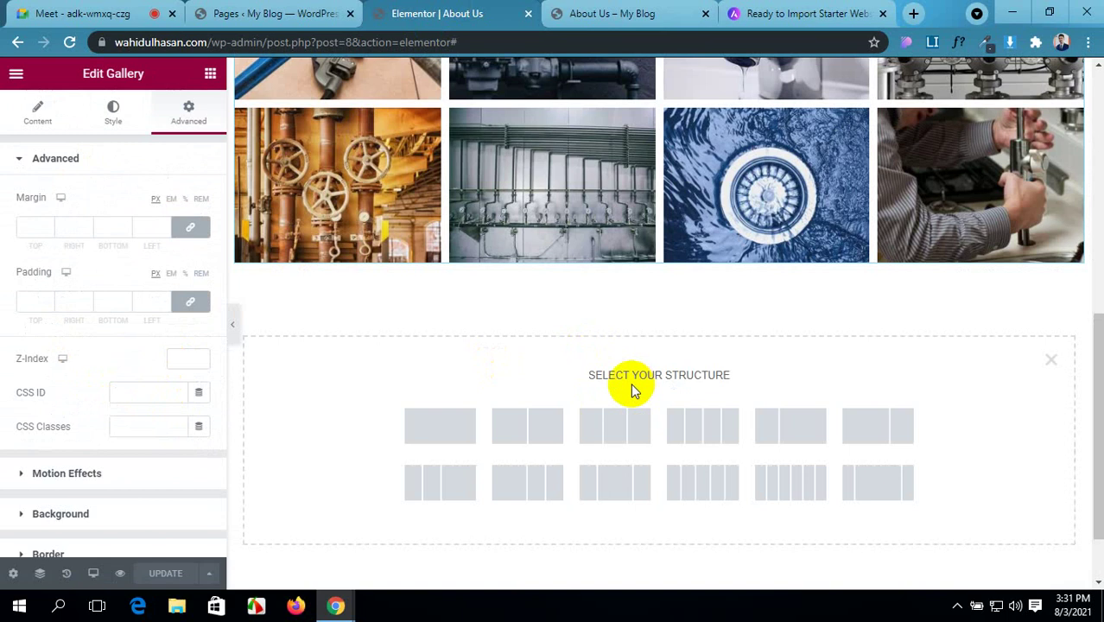
pyautogui.click(448, 432)
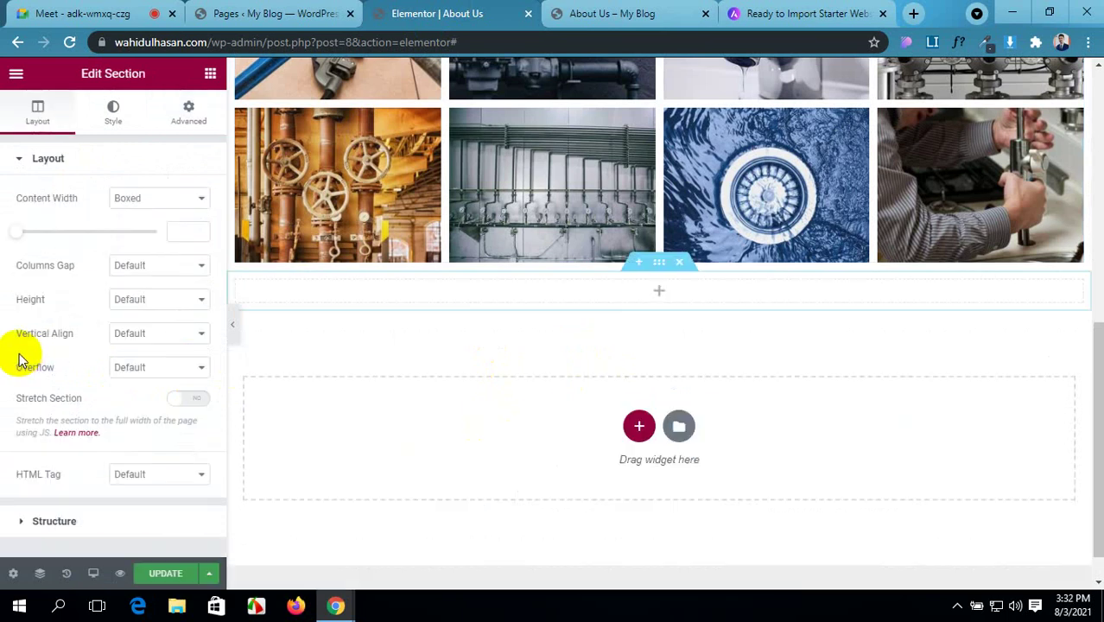
# - Expand the PRO widget category and save the About Us page with UPDATE
pyautogui.click(209, 72)
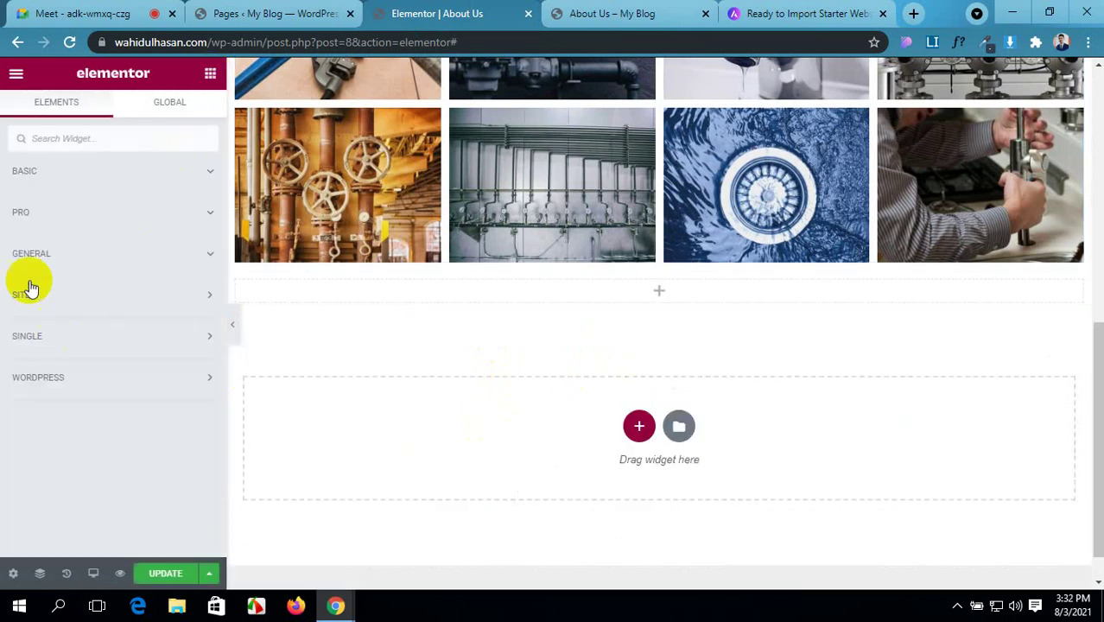
pyautogui.click(82, 217)
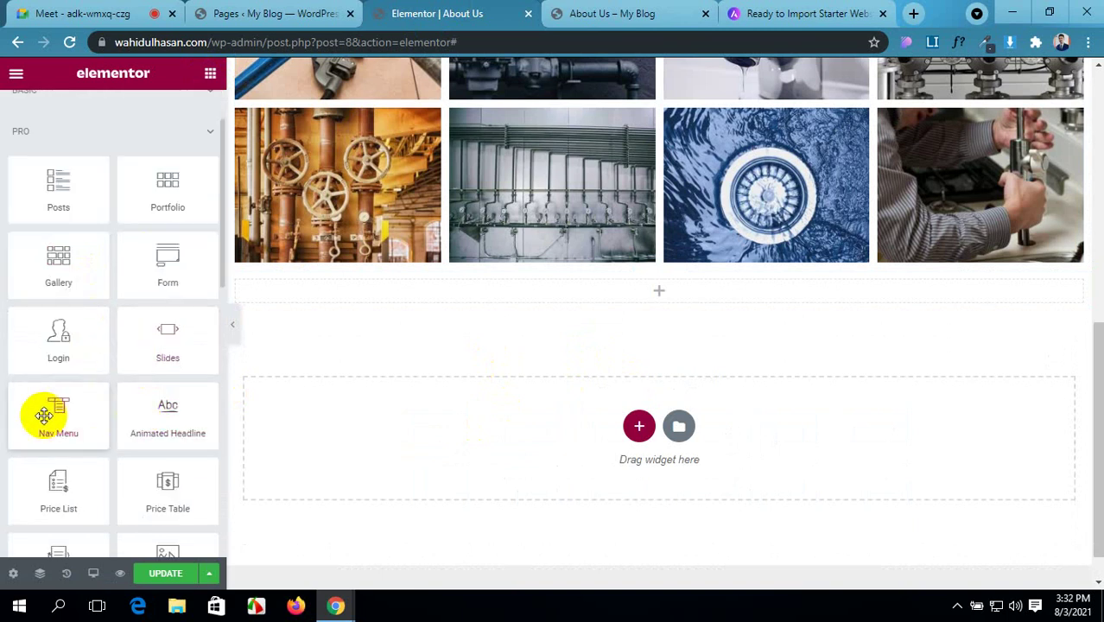
pyautogui.scroll(10, 549, 468)
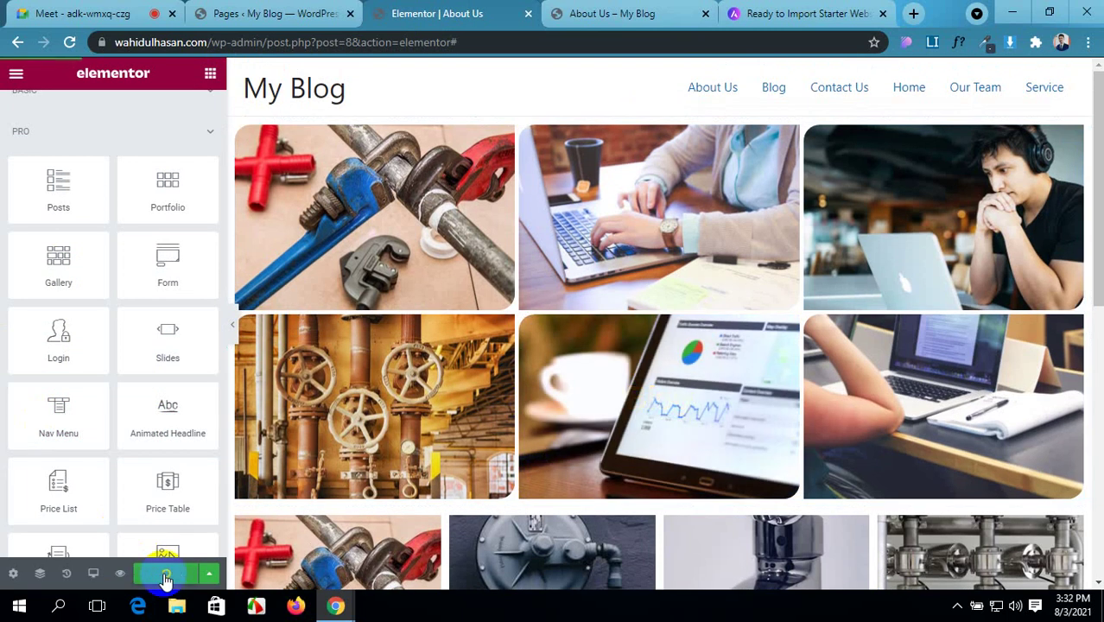
pyautogui.click(166, 578)
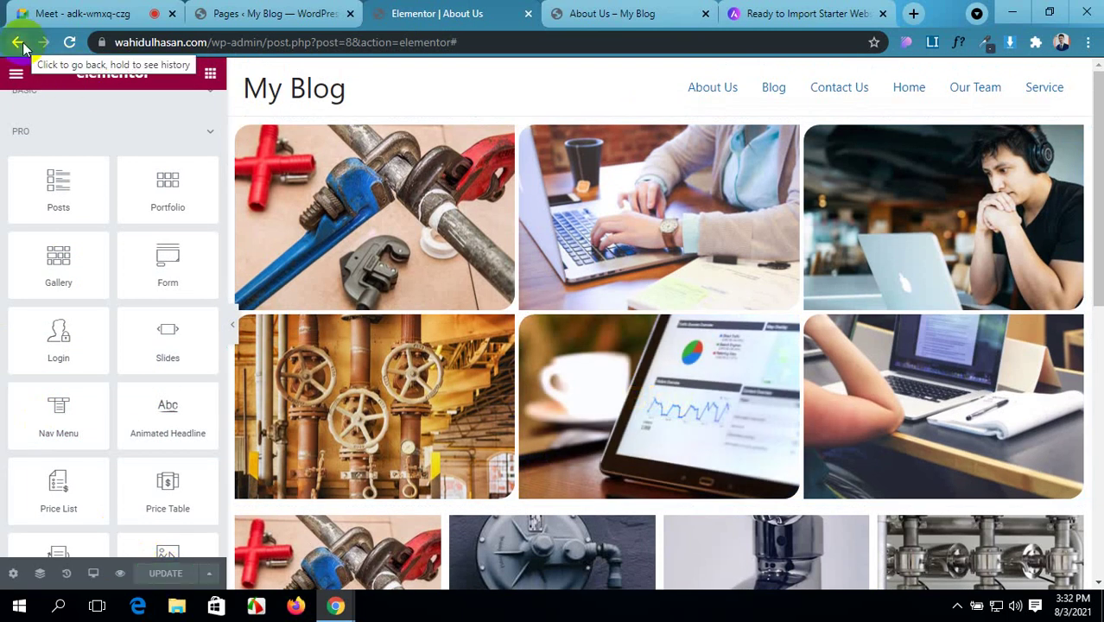
# - Close the About Us editor and open the Contact Us page for editing in WordPress
pyautogui.click(526, 14)
pyautogui.click(304, 9)
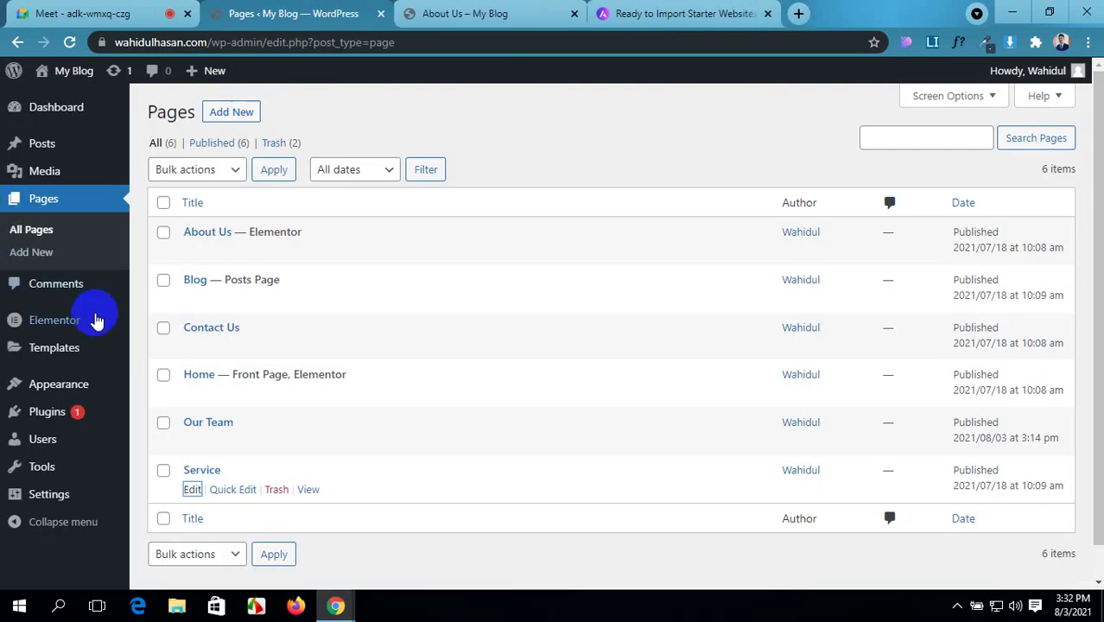
pyautogui.click(194, 347)
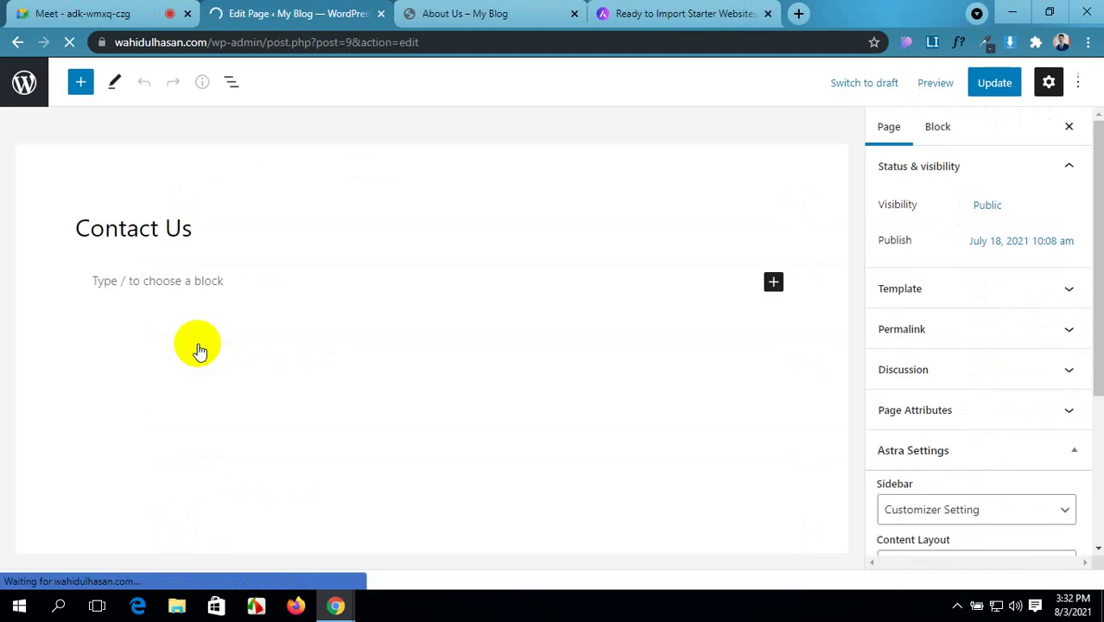
# - Launch Elementor for the Contact Us page, leaving the content layout unchanged
pyautogui.scroll(-3, 986, 399)
pyautogui.scroll(-5, 990, 400)
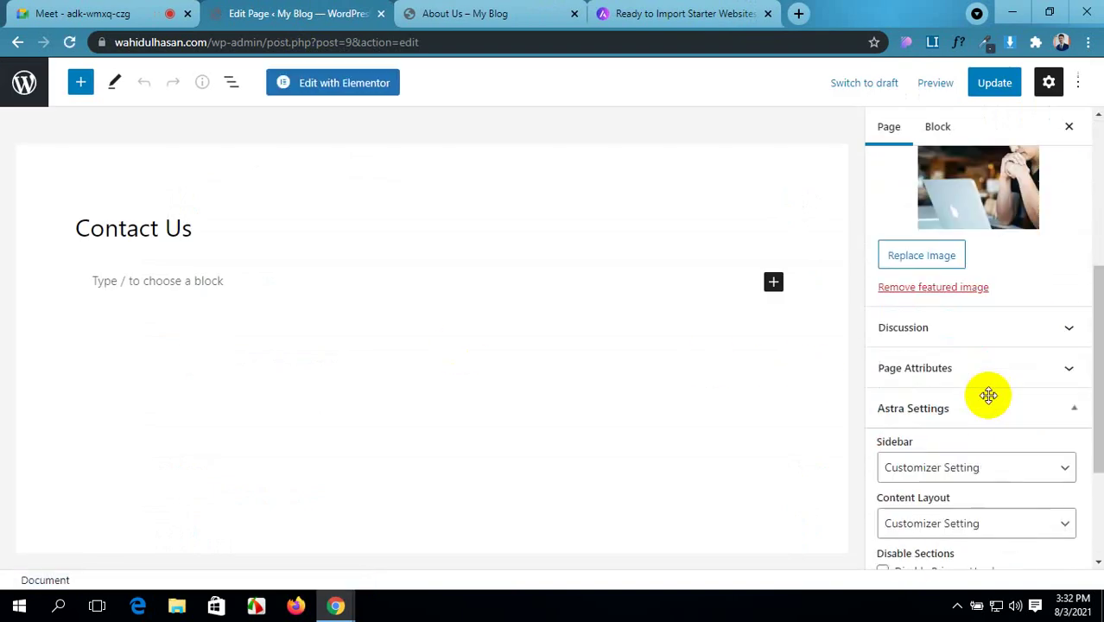
pyautogui.scroll(-1, 1009, 382)
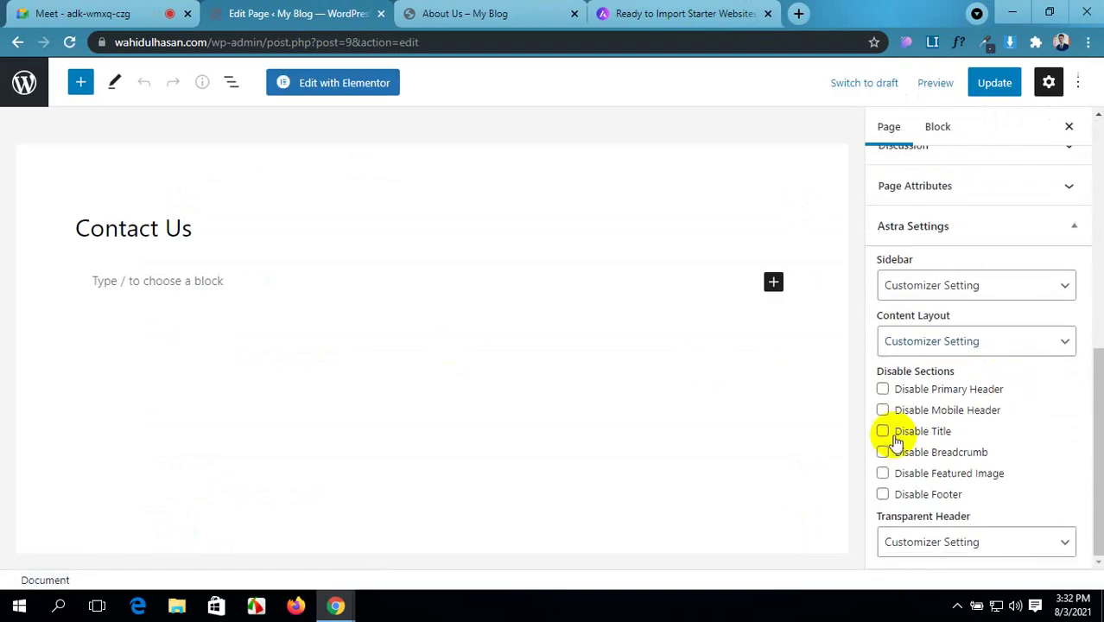
pyautogui.click(948, 344)
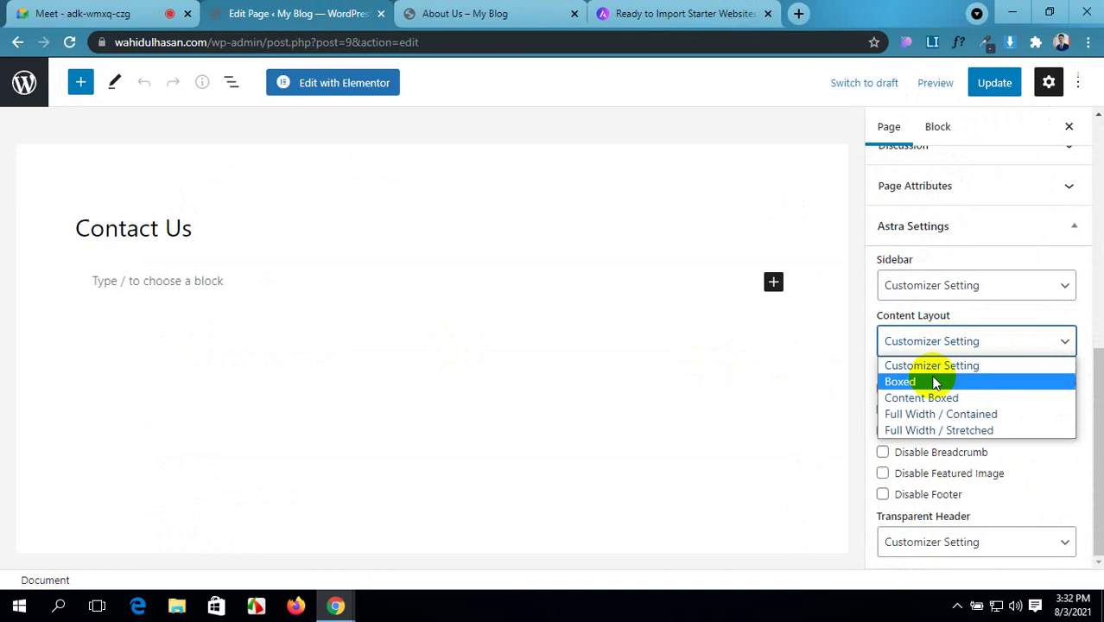
pyautogui.click(772, 419)
pyautogui.click(411, 326)
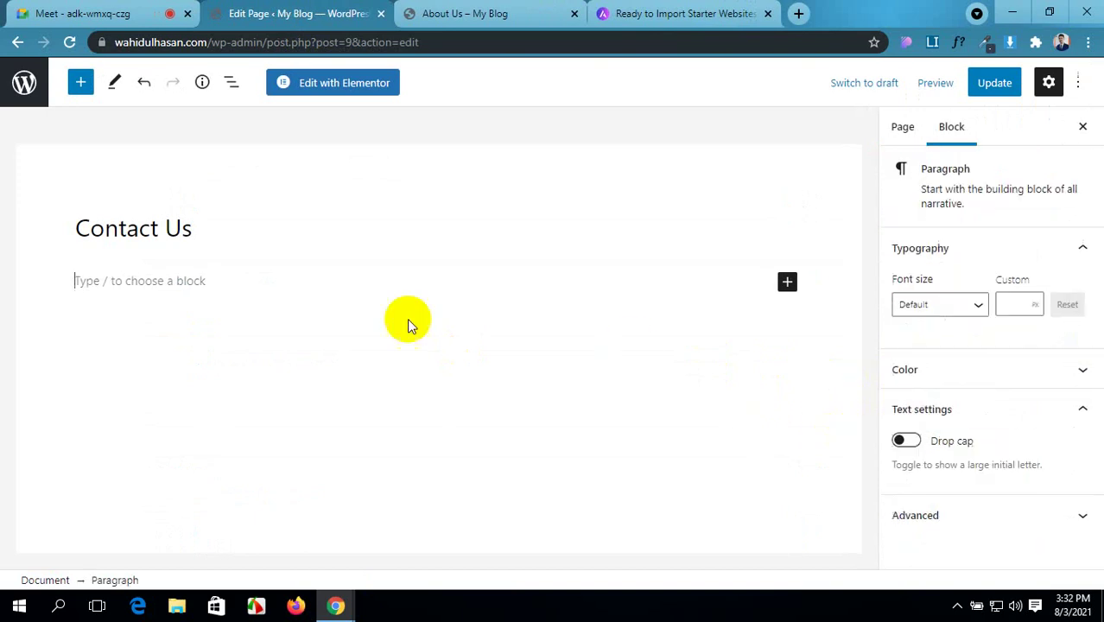
pyautogui.click(313, 86)
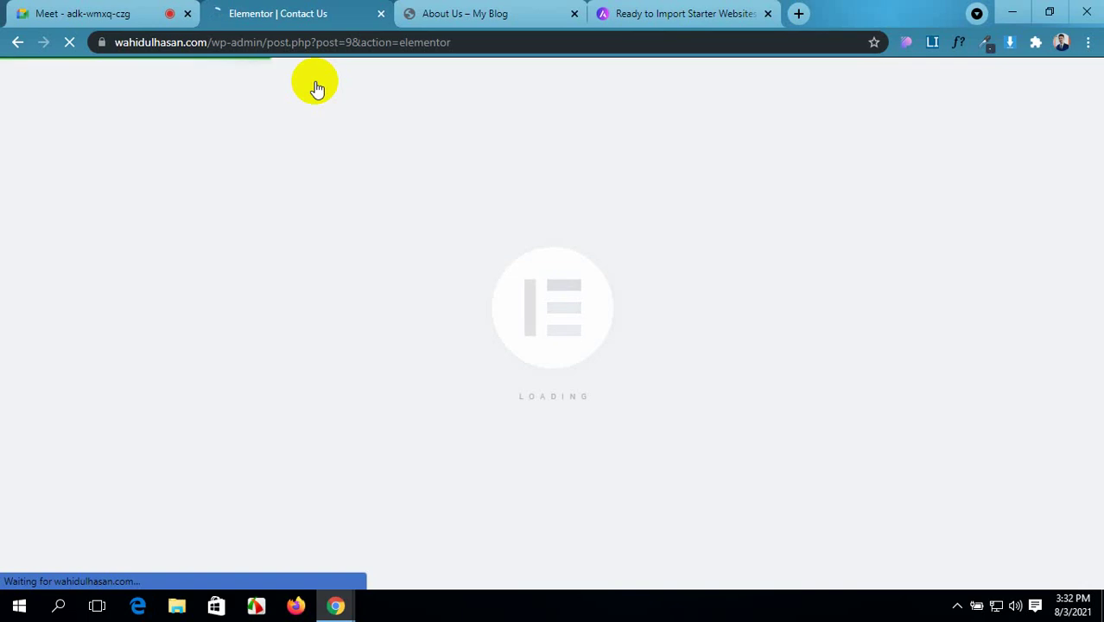
pyautogui.click(529, 10)
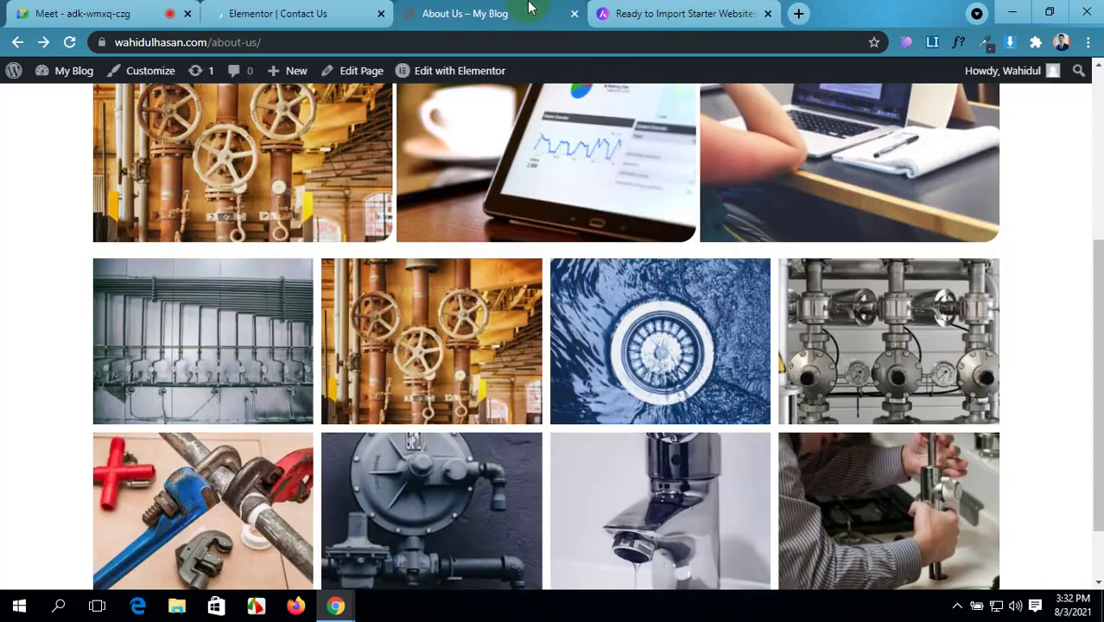
# - View the live Contact Us page, empty apart from the site header and footer
pyautogui.scroll(3, 654, 104)
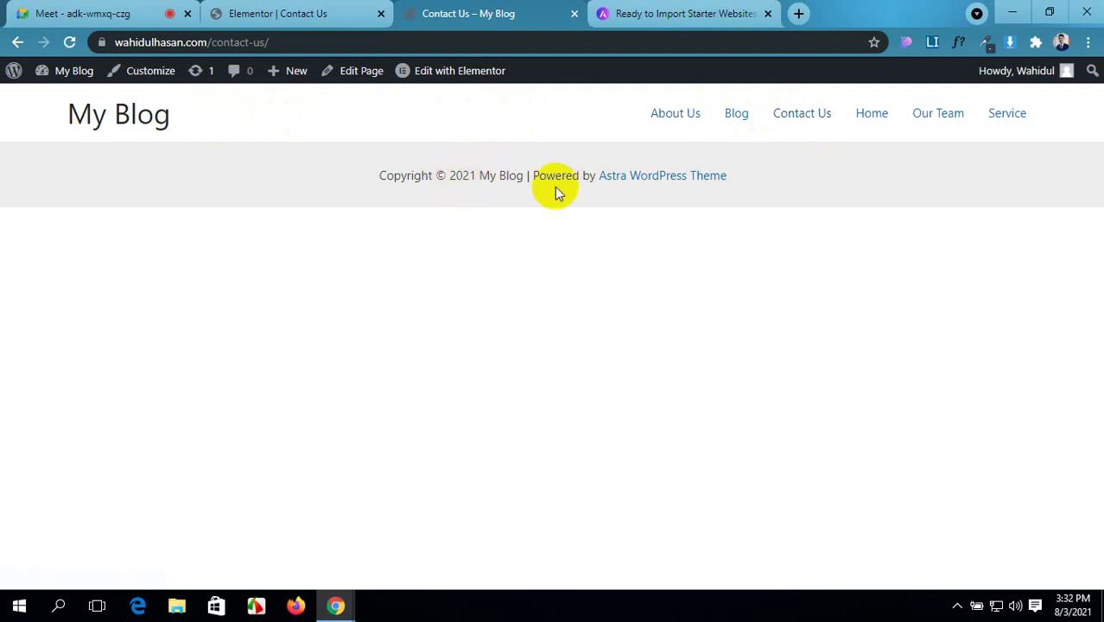
pyautogui.click(138, 10)
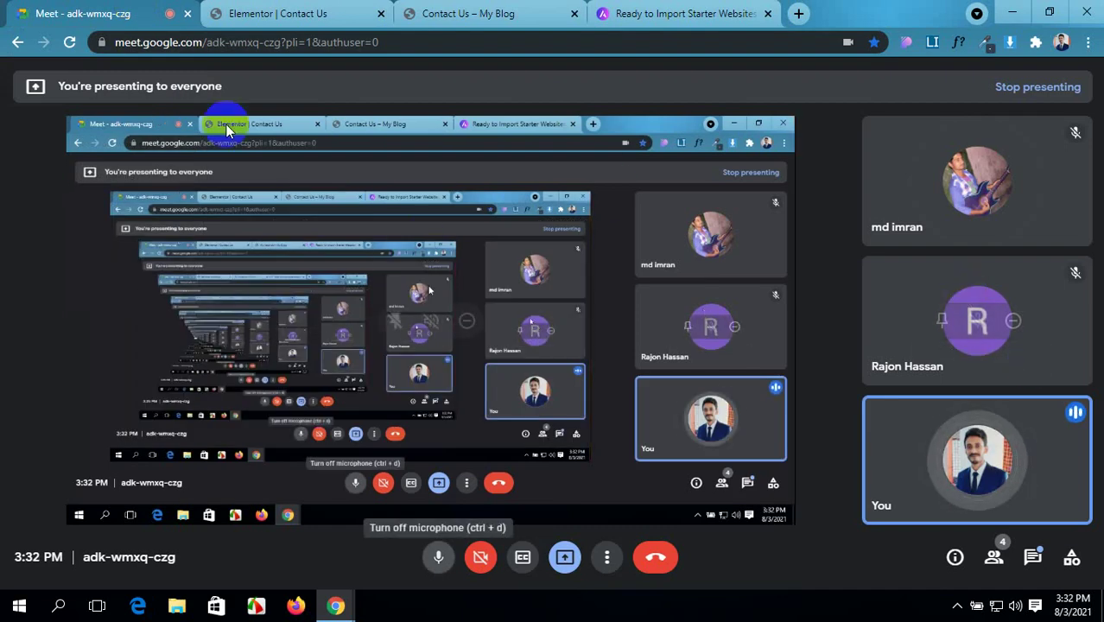
pyautogui.click(483, 13)
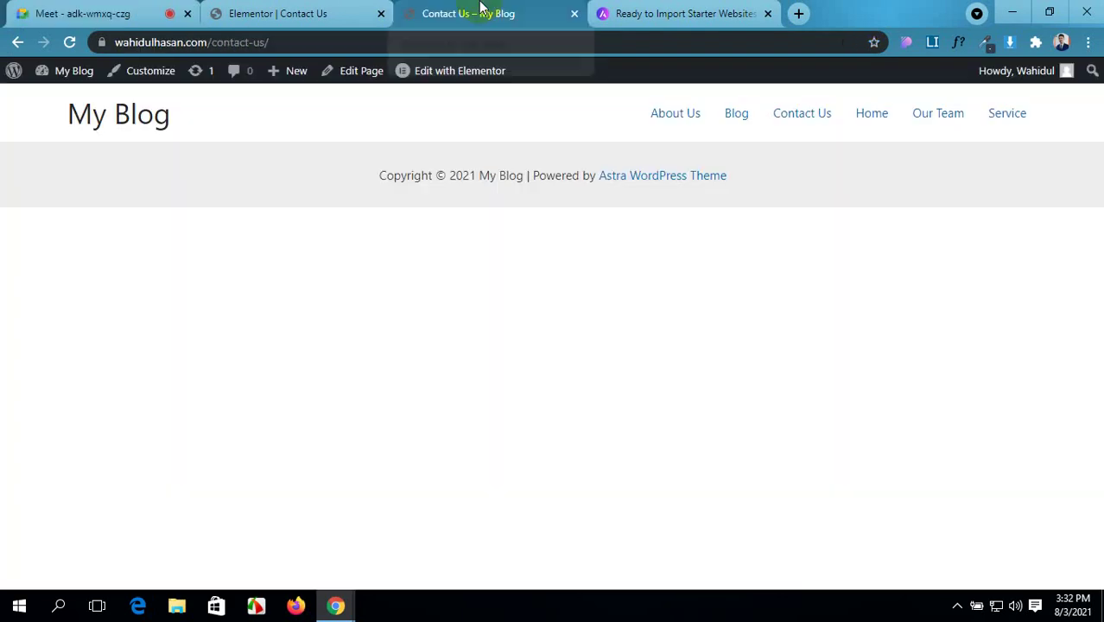
# - Set the Contact Us Page Layout to Elementor Canvas in Page Settings
pyautogui.click(304, 10)
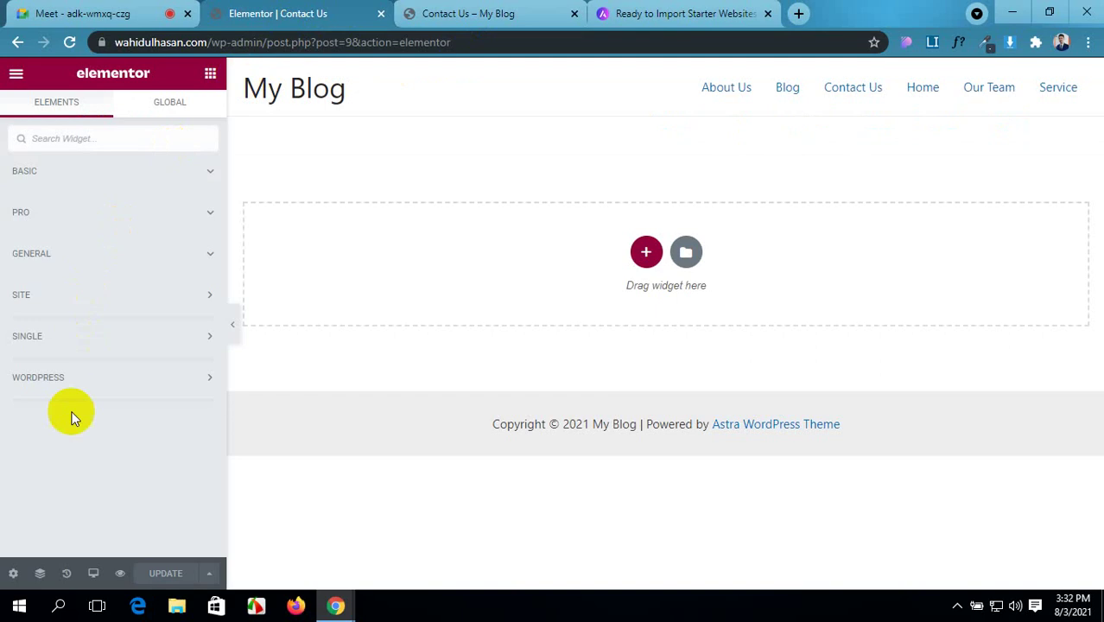
pyautogui.click(13, 575)
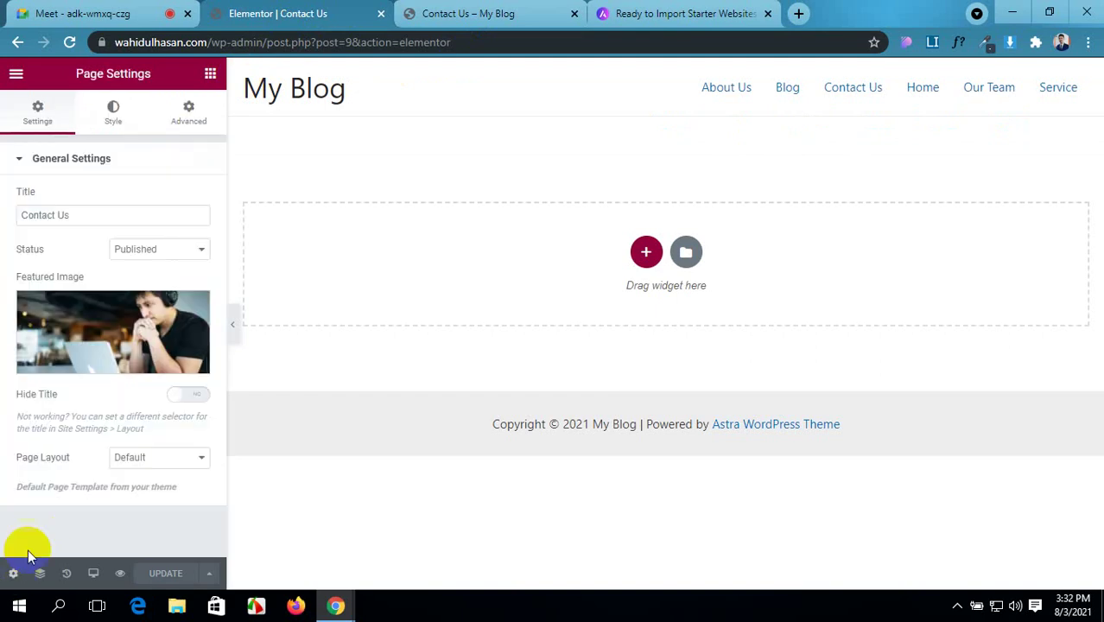
pyautogui.click(143, 461)
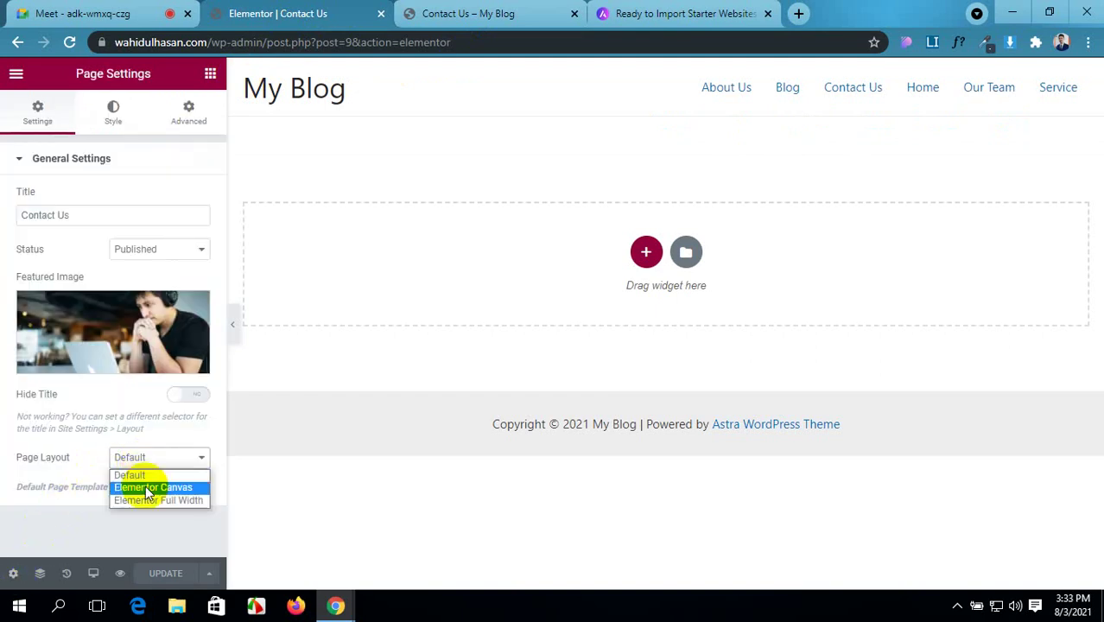
pyautogui.click(147, 488)
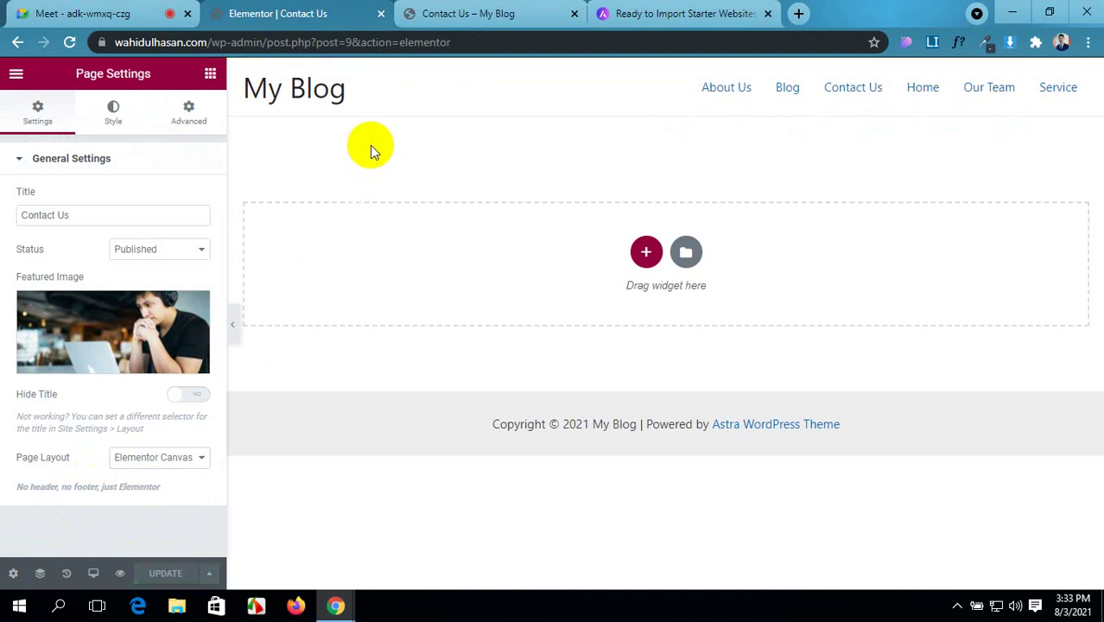
# - Check the live page, reload the editor and expand the PRO widget category
pyautogui.click(536, 12)
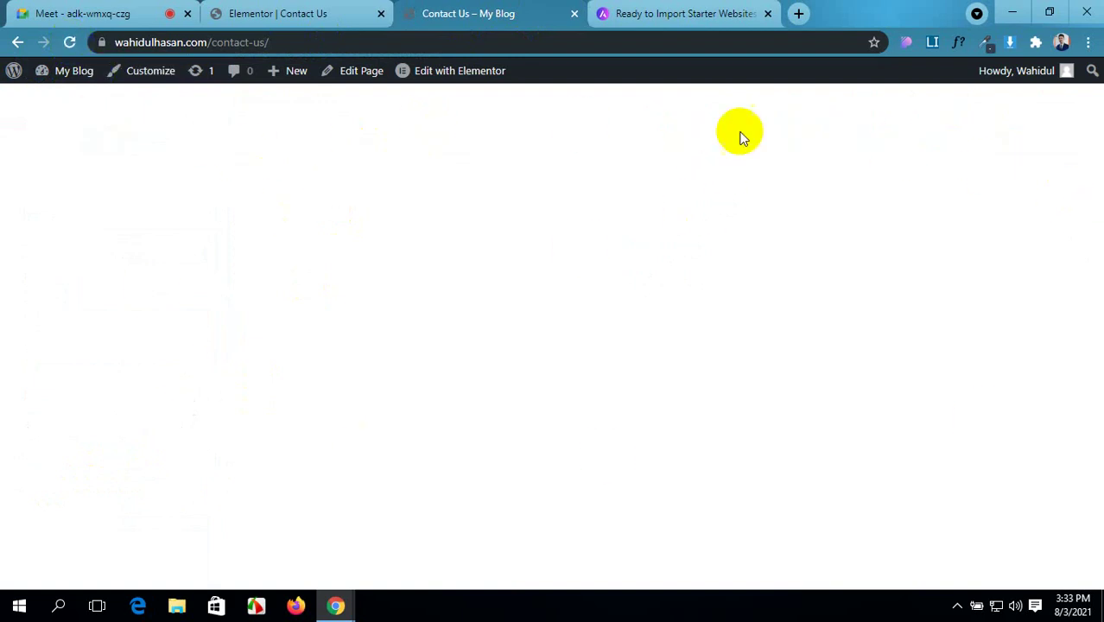
pyautogui.click(278, 13)
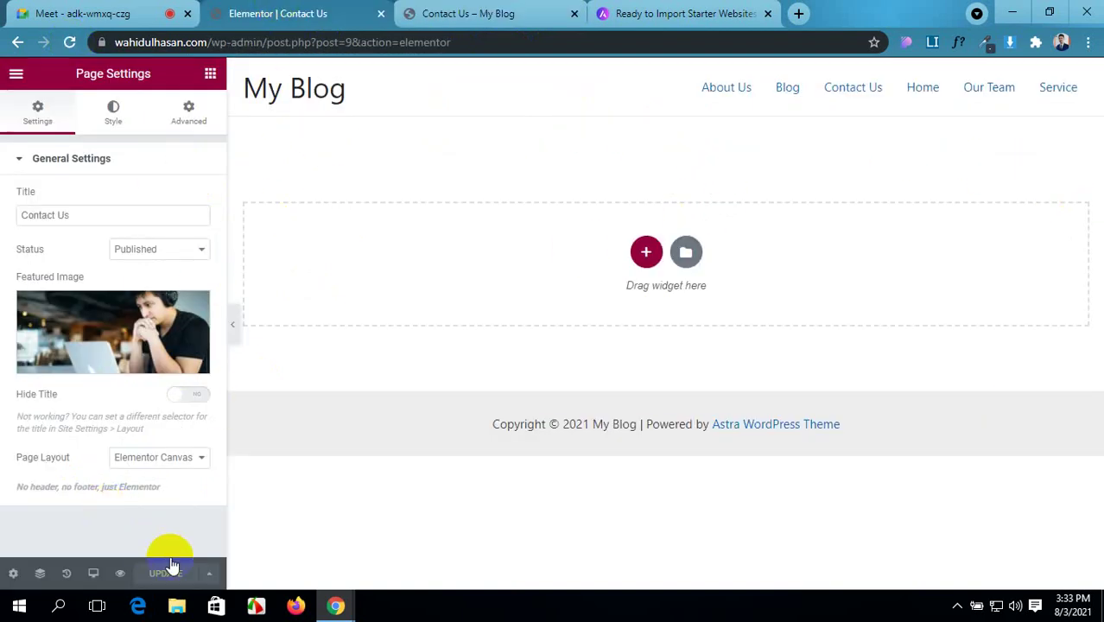
pyautogui.click(69, 46)
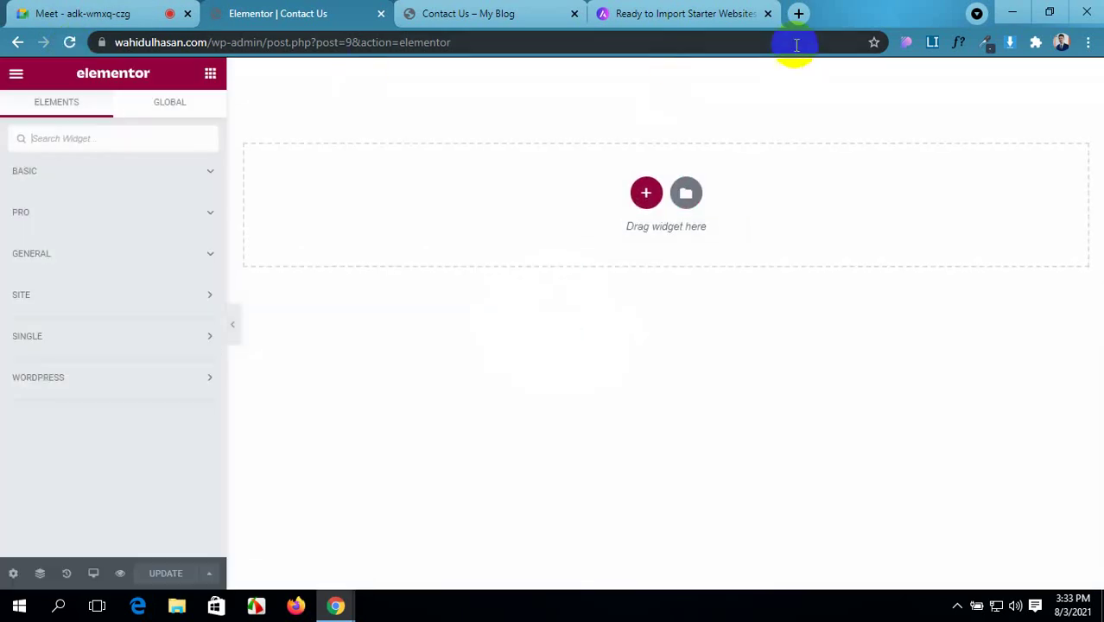
pyautogui.click(136, 214)
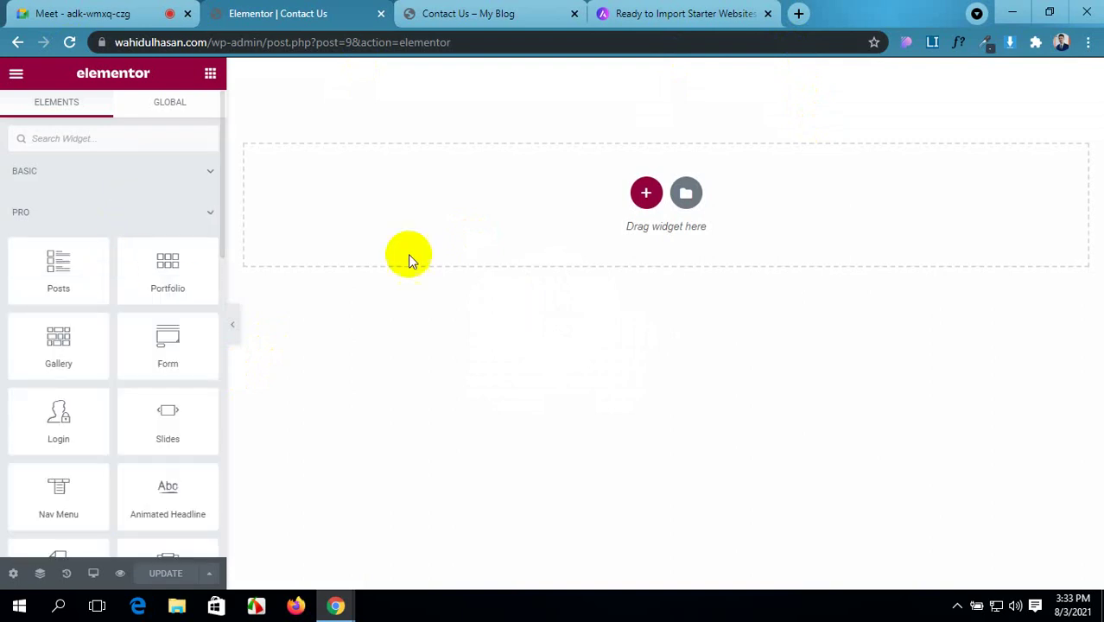
# - Browse the Astra Starter Templates grid and open the Learn Digital Marketing demo site
pyautogui.click(680, 6)
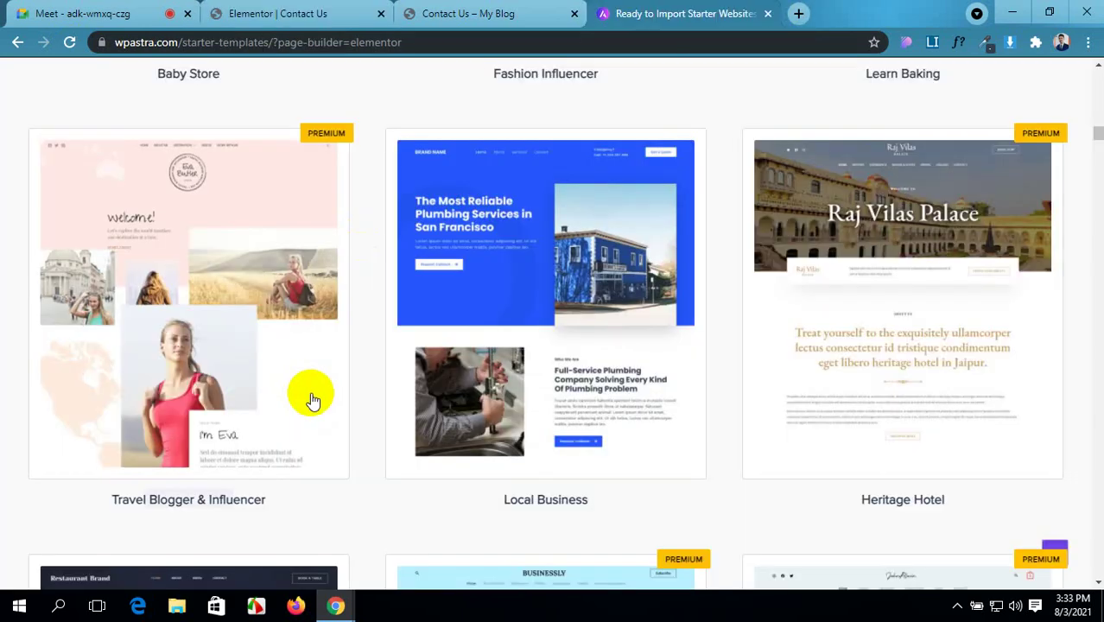
pyautogui.scroll(15, 345, 407)
pyautogui.scroll(10, 349, 410)
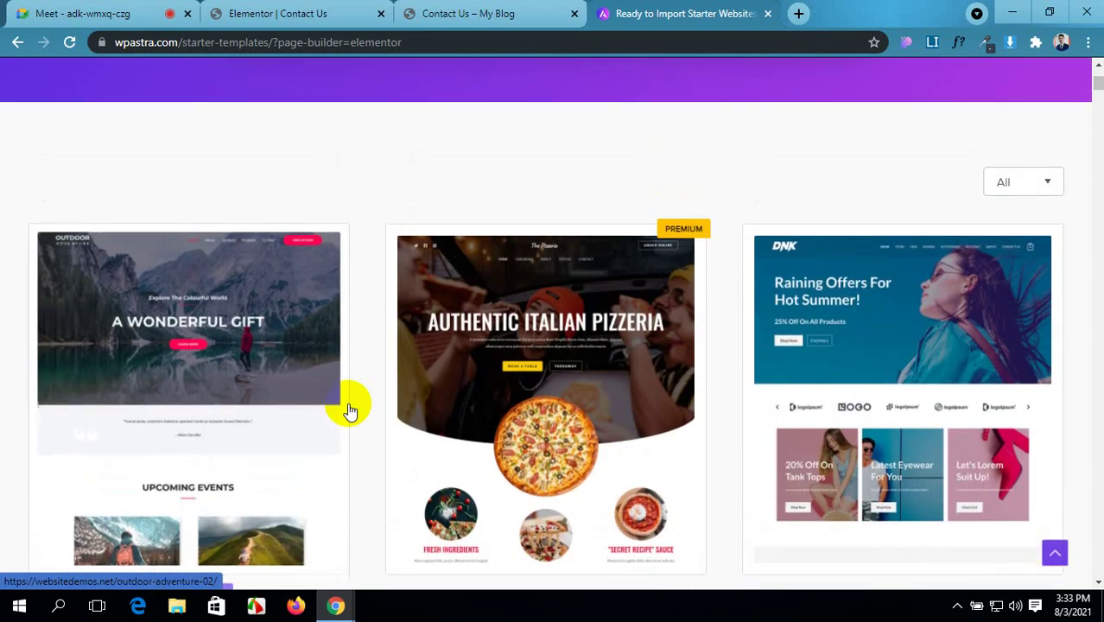
pyautogui.scroll(4, 349, 411)
pyautogui.scroll(-6, 349, 410)
pyautogui.scroll(-8, 349, 410)
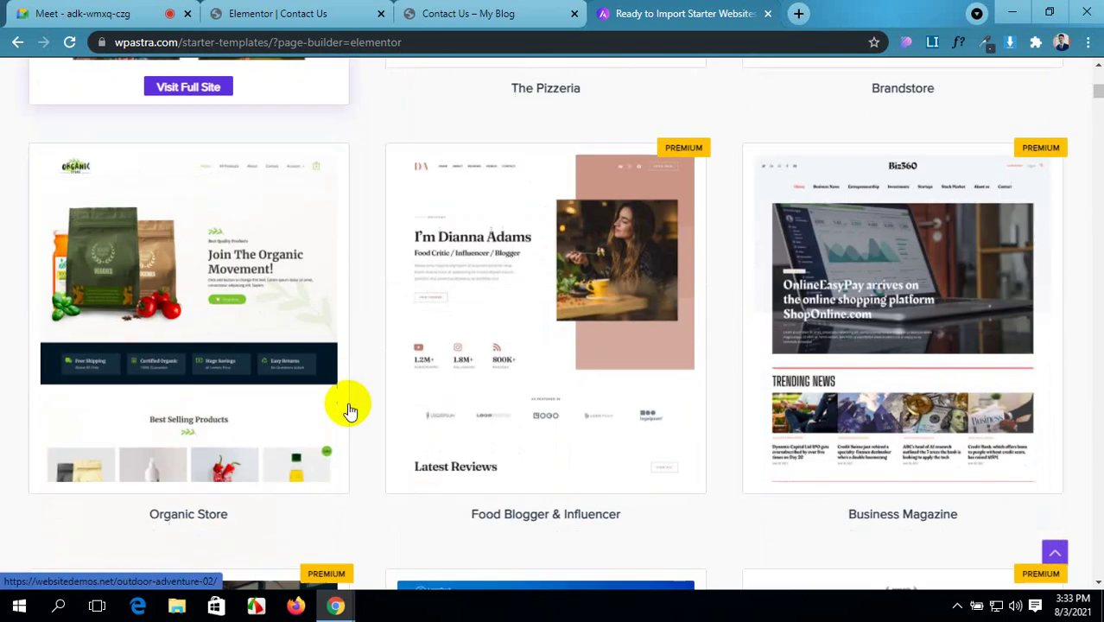
pyautogui.scroll(-2, 349, 411)
pyautogui.scroll(-8, 349, 411)
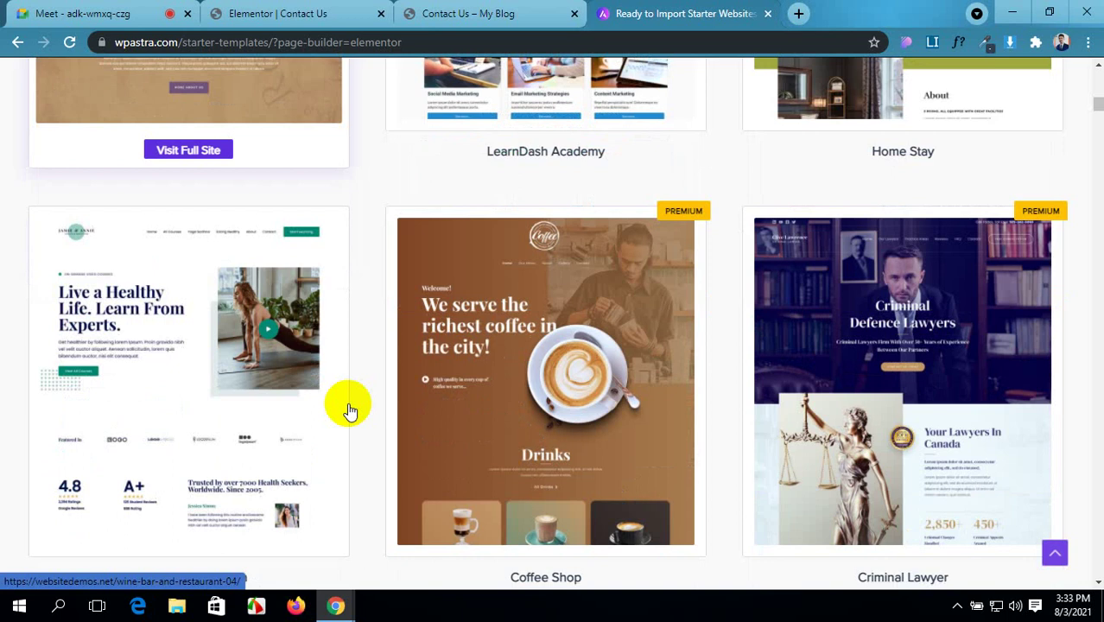
pyautogui.scroll(-10, 349, 411)
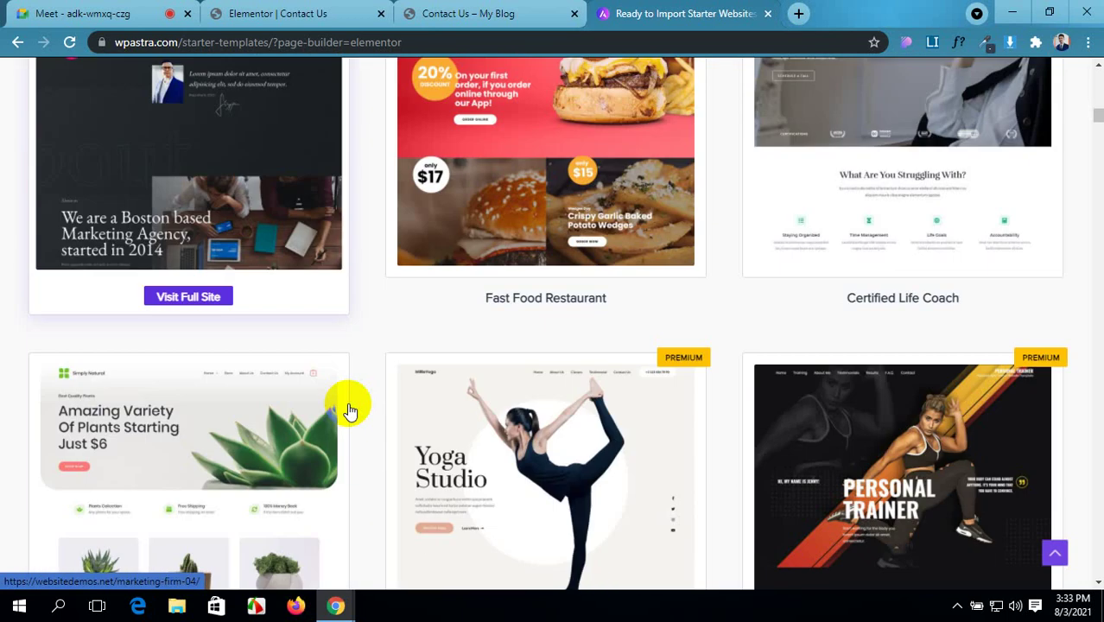
pyautogui.scroll(-6, 349, 410)
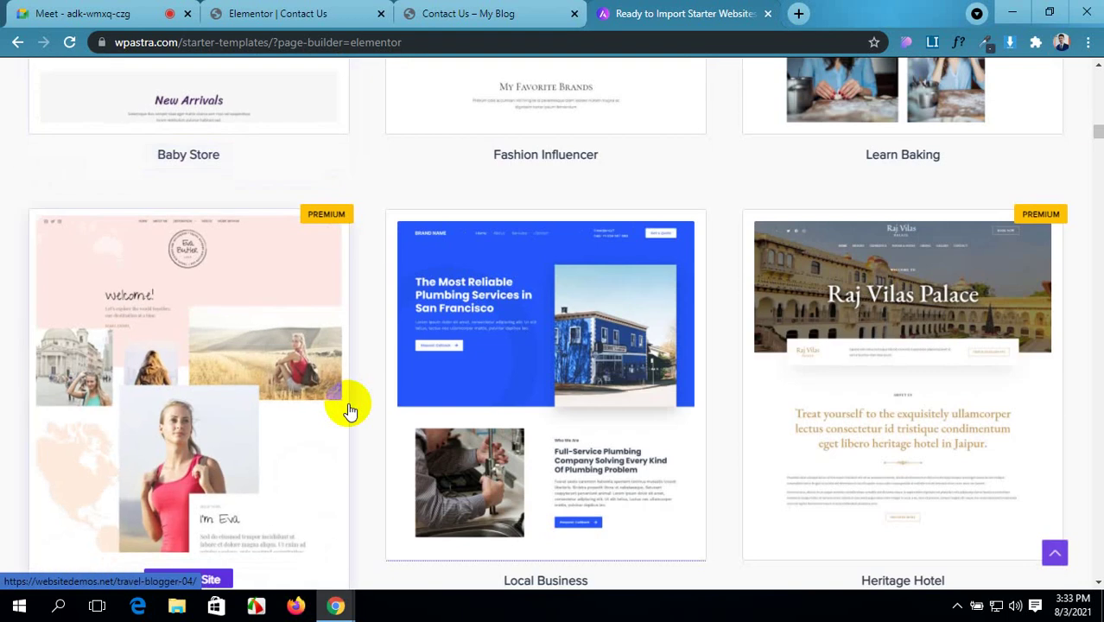
pyautogui.scroll(-5, 349, 411)
pyautogui.scroll(-3, 349, 411)
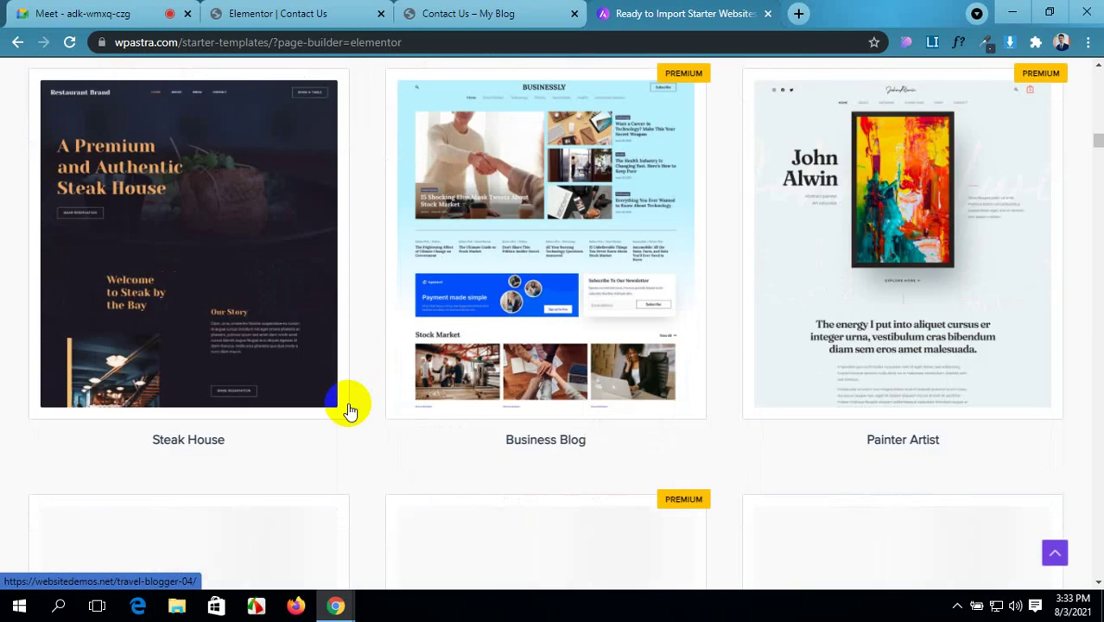
pyautogui.scroll(1, 349, 410)
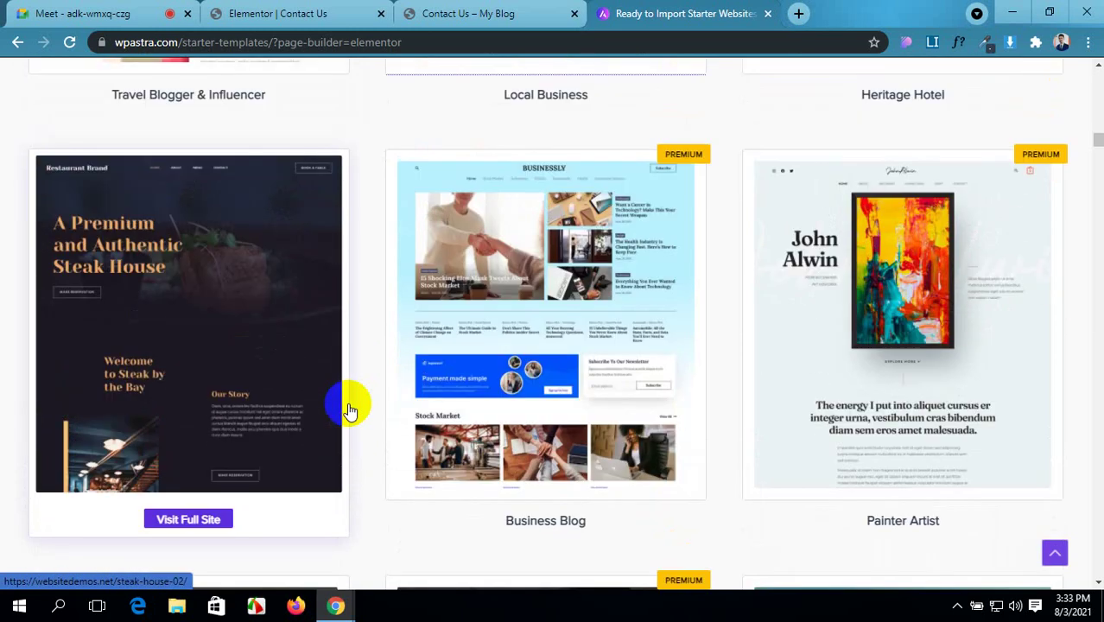
pyautogui.scroll(-4, 349, 410)
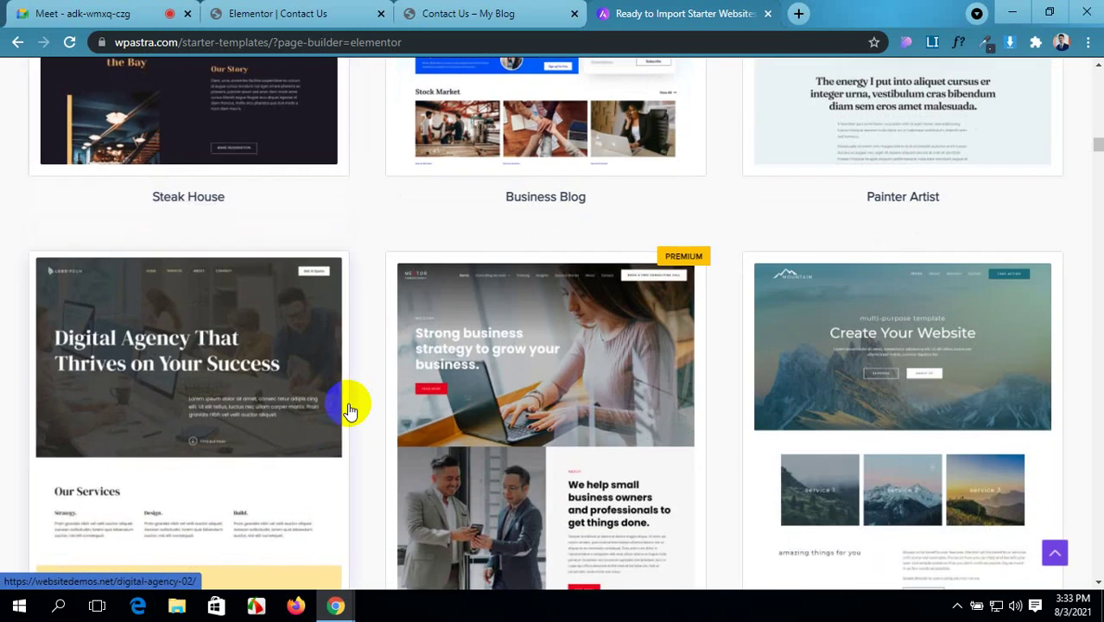
pyautogui.scroll(-5, 349, 411)
pyautogui.scroll(-4, 348, 410)
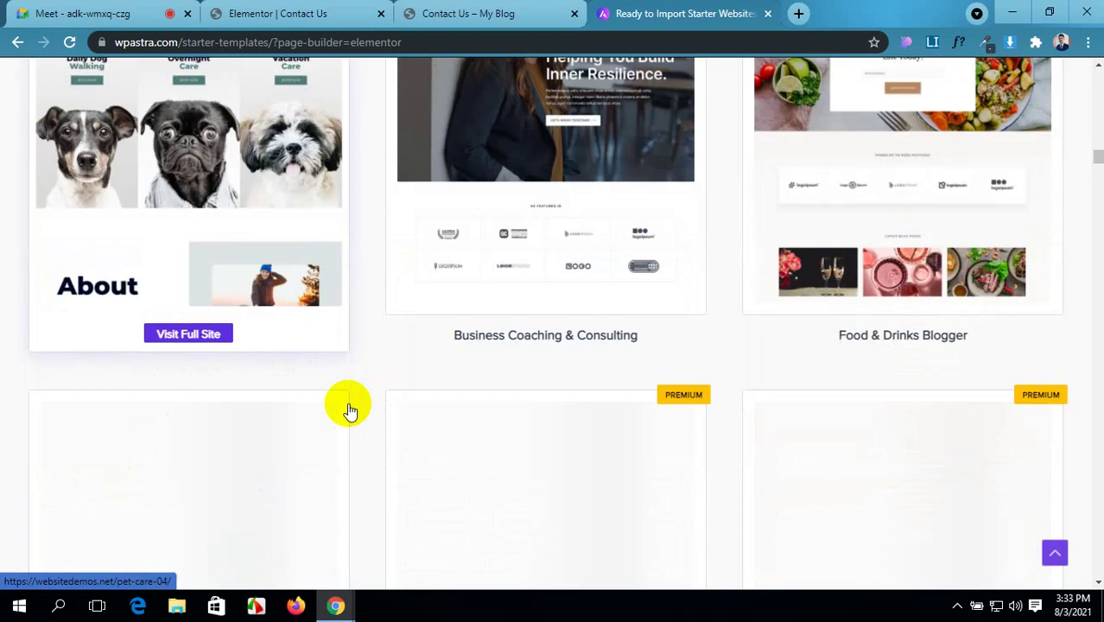
pyautogui.scroll(-2, 349, 411)
pyautogui.scroll(-5, 349, 411)
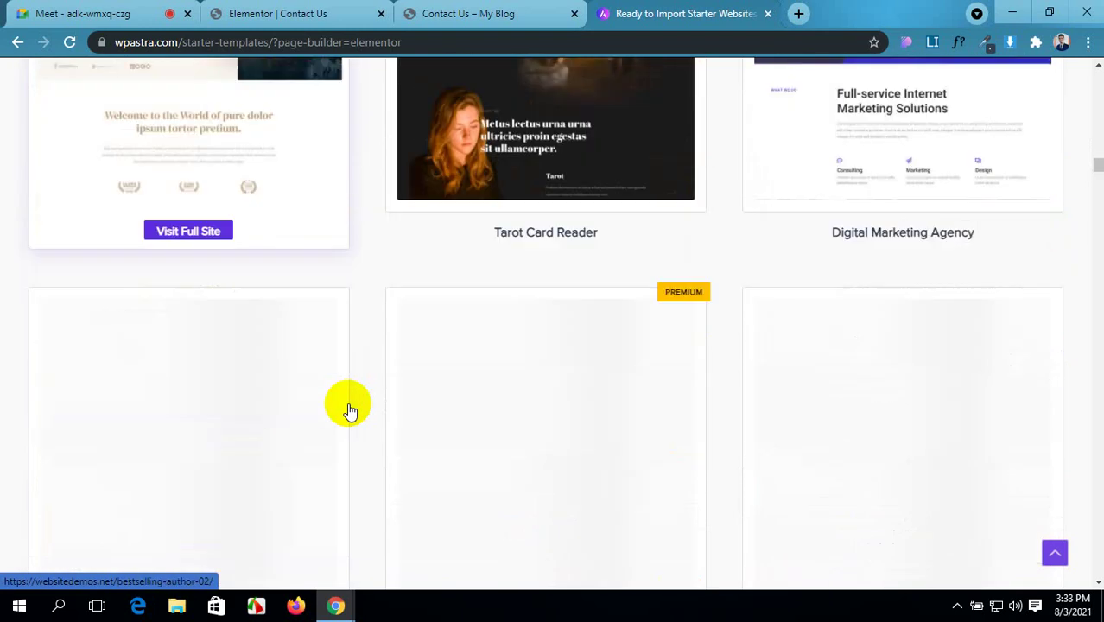
pyautogui.scroll(-2, 349, 410)
pyautogui.scroll(-5, 349, 410)
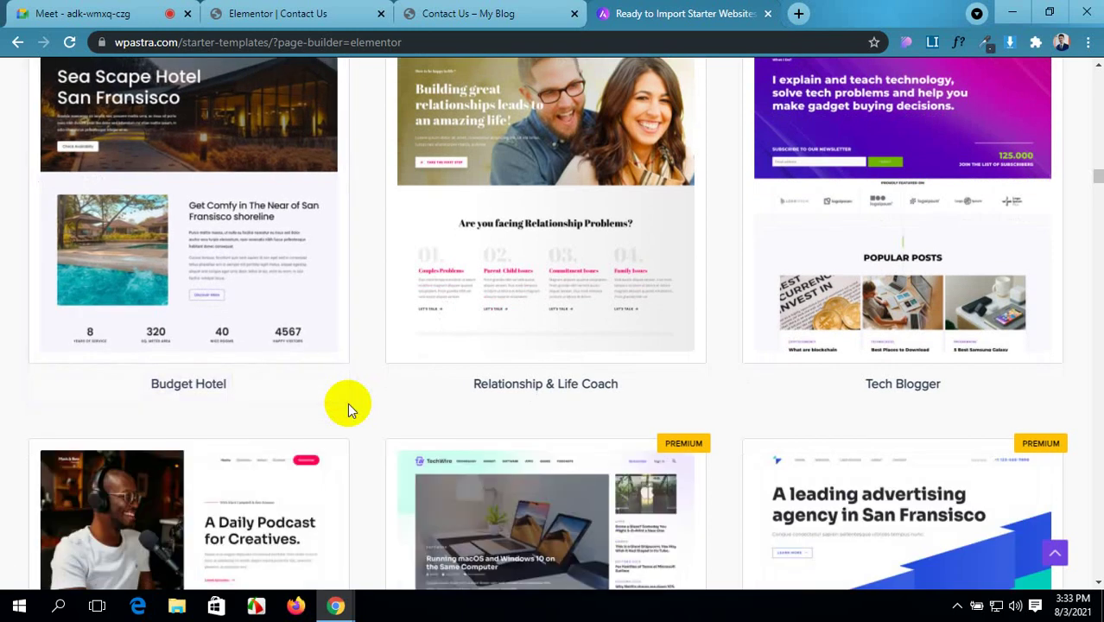
pyautogui.scroll(-4, 349, 411)
pyautogui.scroll(-4, 348, 411)
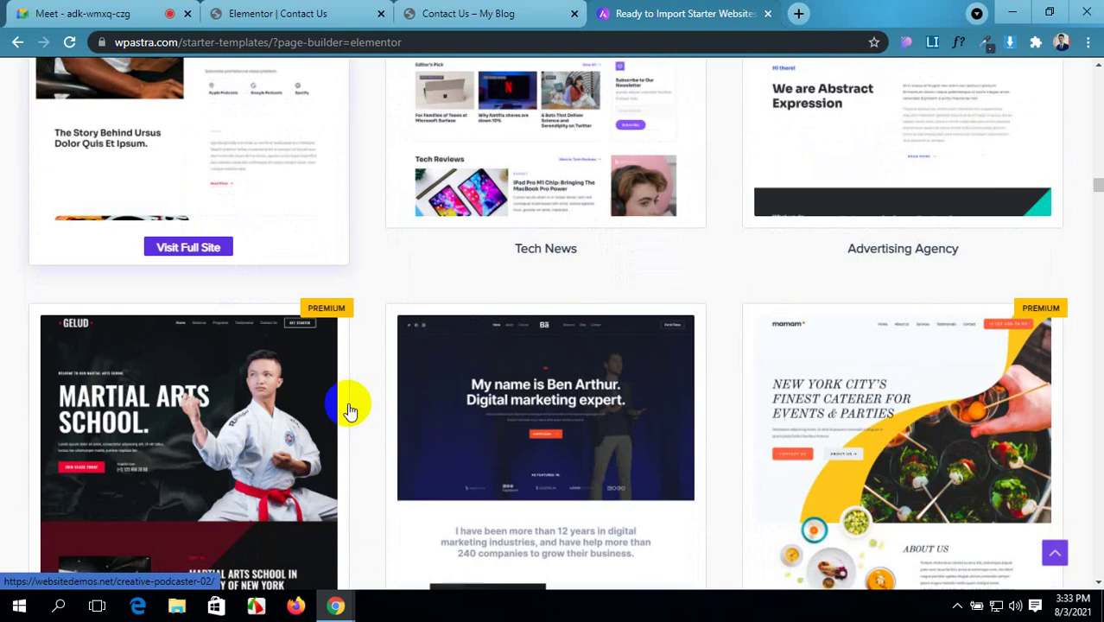
pyautogui.click(604, 357)
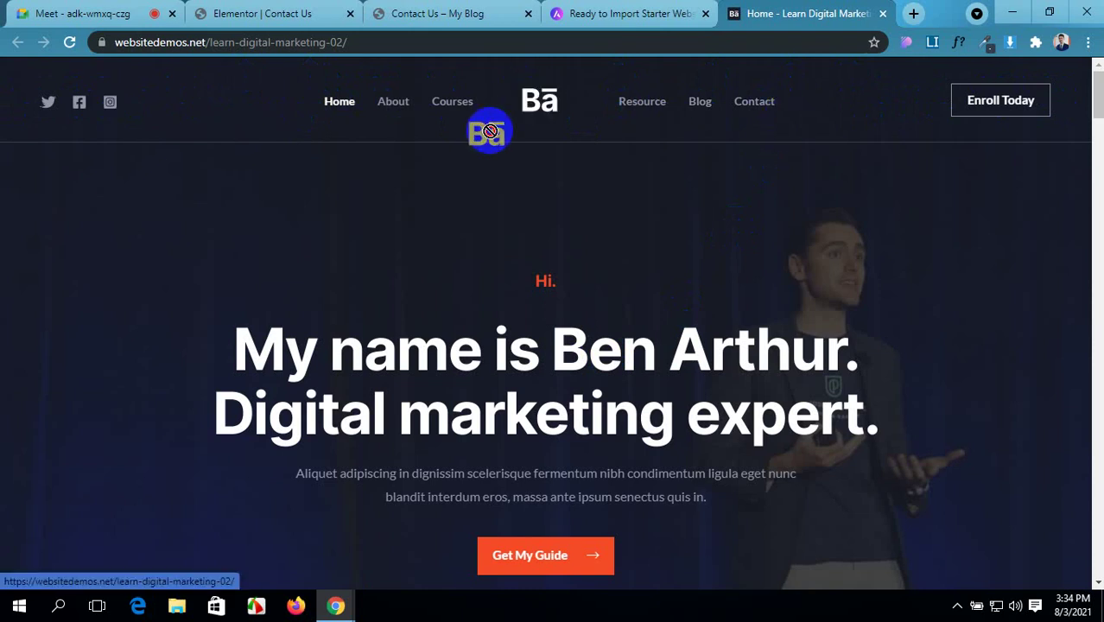
# - Save the demo site's logo as digital-marketing-coach-template-logo-light.svg in Pictures
pyautogui.rightClick(542, 101)
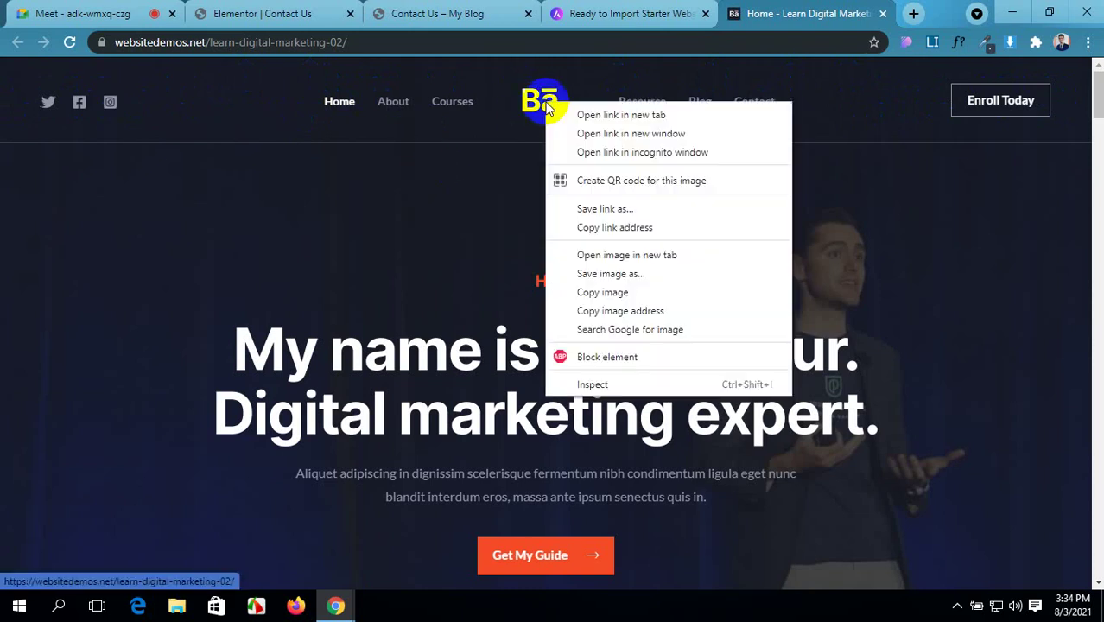
pyautogui.click(602, 274)
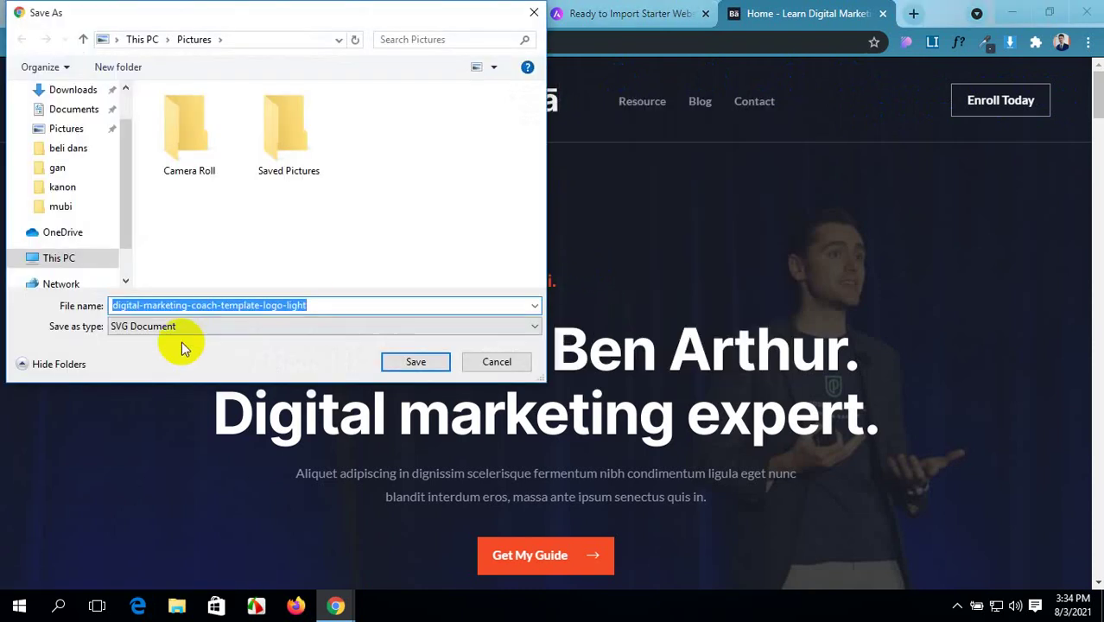
pyautogui.click(107, 127)
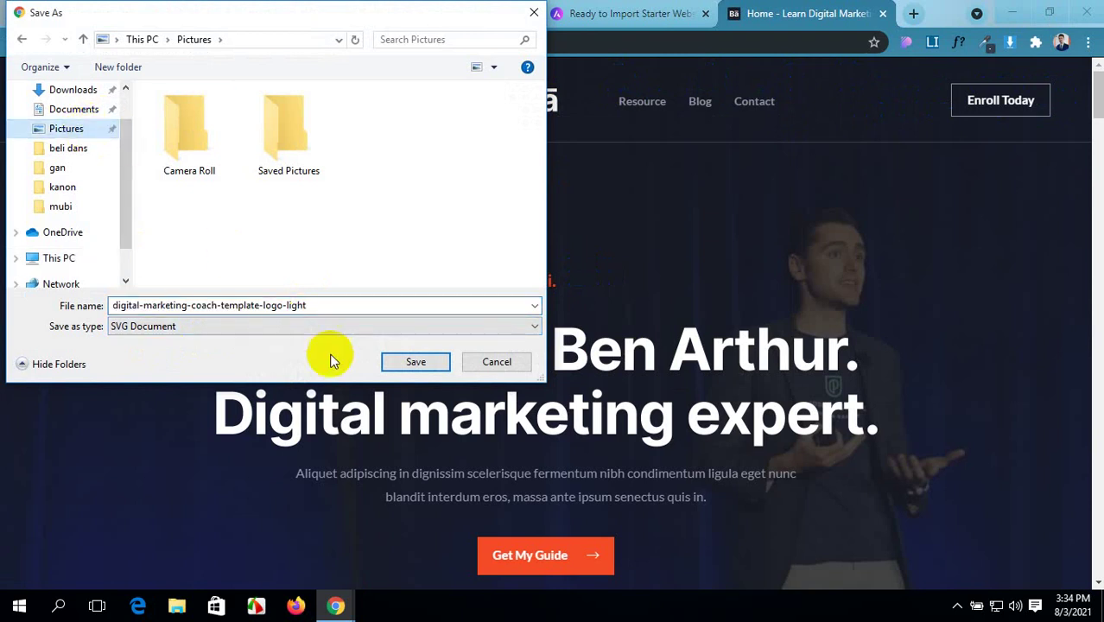
pyautogui.click(409, 364)
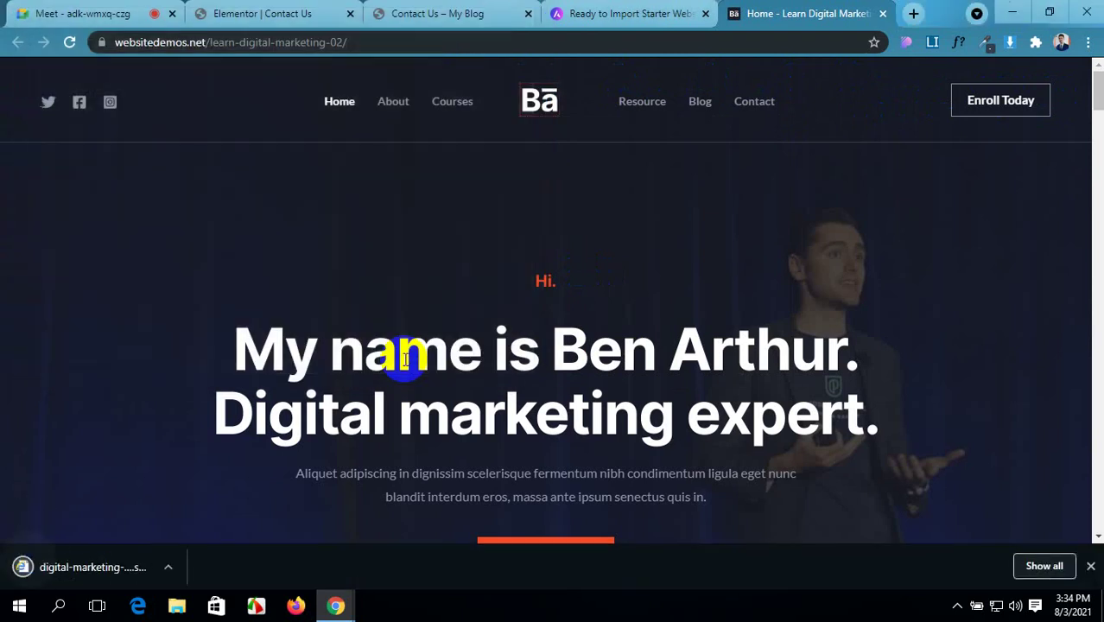
pyautogui.click(1090, 566)
pyautogui.click(914, 14)
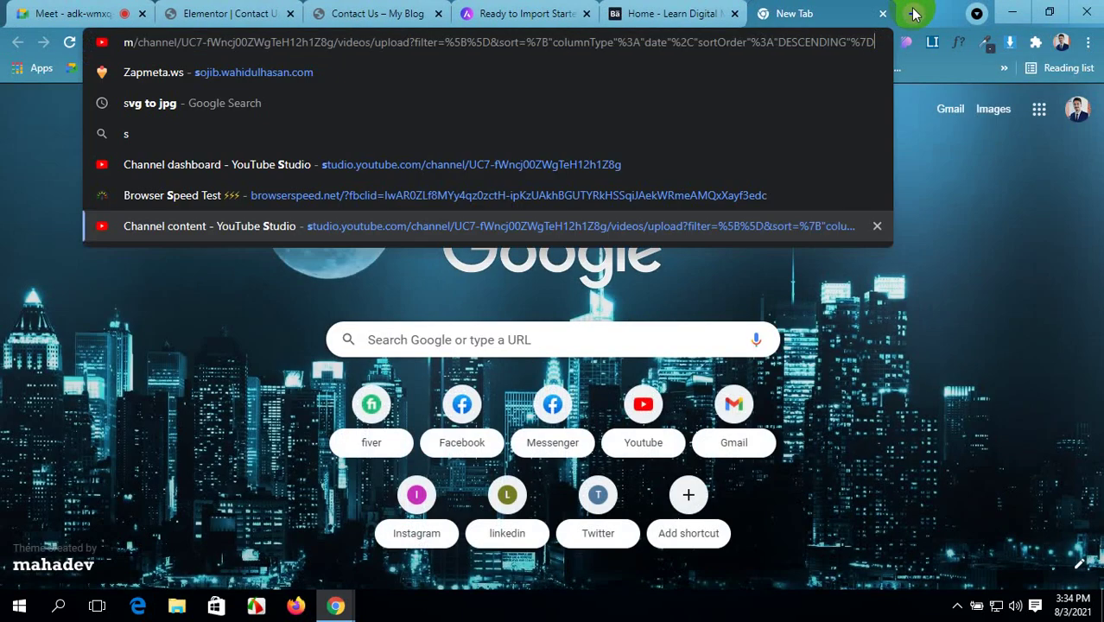
# - Search Google for 'svg to jpg' and open the online-convert SVG to JPG converter
pyautogui.write('https://browserspeed.net/?fbclid=IwAR0ZLf8MYy4qz0zctH-ipKzUAkhBGUTYRkHSSqiJAekWRmeAMQxXayf3edcv')
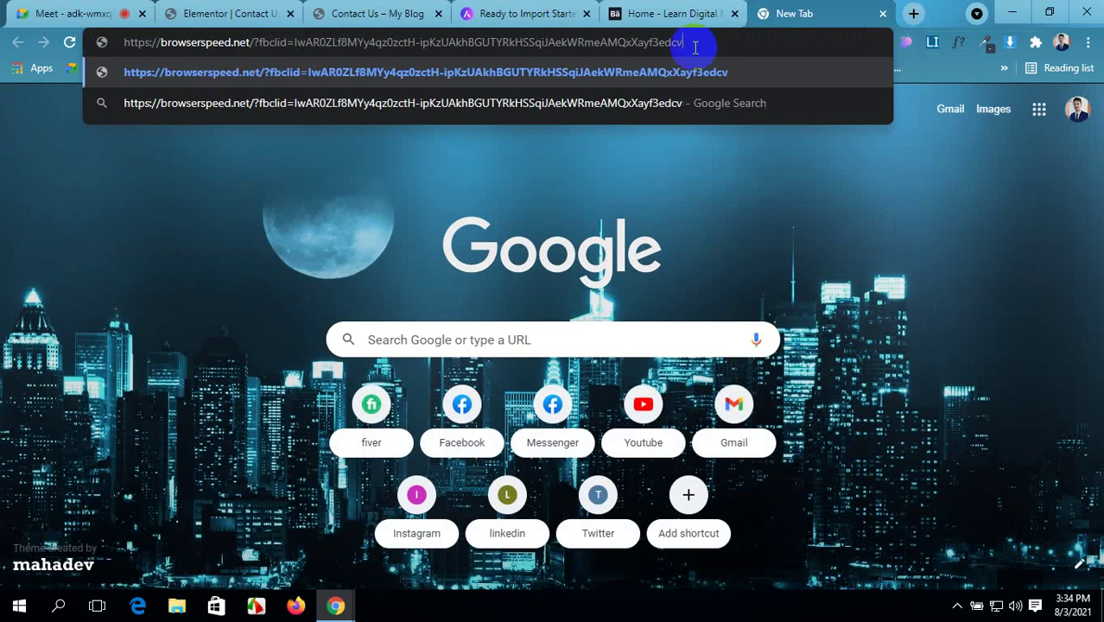
pyautogui.press('BackSpace')
pyautogui.press('BackSpace')
pyautogui.press('BackSpace')
pyautogui.press('BackSpace')
pyautogui.press('BackSpace')
pyautogui.press('BackSpace')
pyautogui.press('BackSpace')
pyautogui.press('BackSpace')
pyautogui.press('BackSpace')
pyautogui.press('BackSpace')
pyautogui.press('BackSpace')
pyautogui.press('BackSpace')
pyautogui.press('BackSpace')
pyautogui.press('BackSpace')
pyautogui.press('BackSpace')
pyautogui.press('BackSpace')
pyautogui.press('BackSpace')
pyautogui.press('BackSpace')
pyautogui.press('BackSpace')
pyautogui.press('BackSpace')
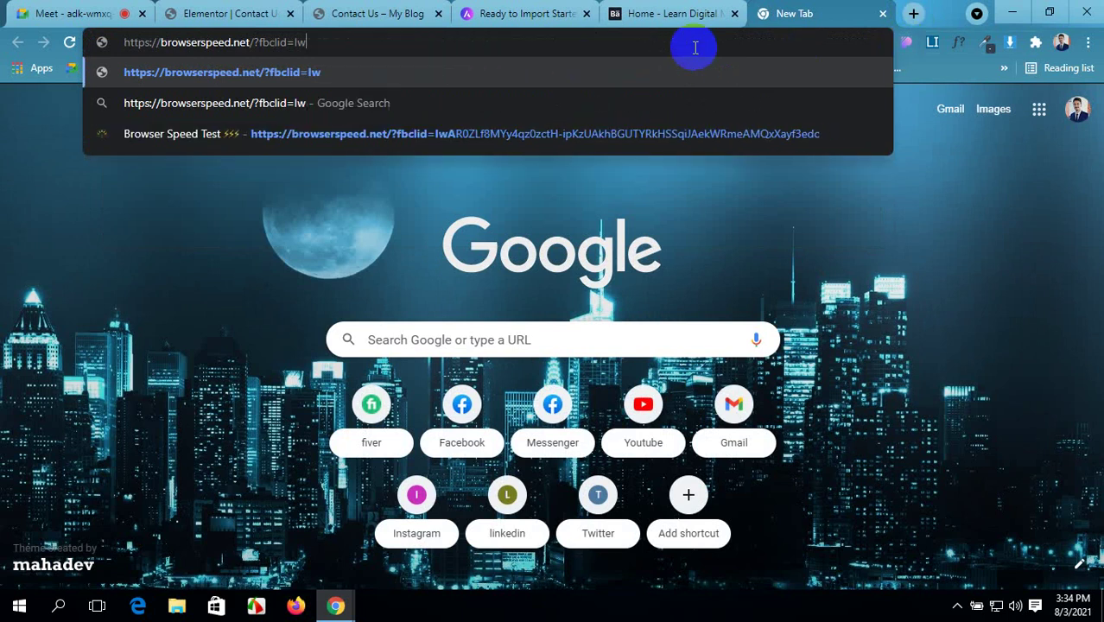
pyautogui.press('BackSpace')
pyautogui.press('BackSpace')
pyautogui.press('BackSpace')
pyautogui.press('BackSpace')
pyautogui.press('BackSpace')
pyautogui.press('BackSpace')
pyautogui.press('BackSpace')
pyautogui.press('BackSpace')
pyautogui.press('BackSpace')
pyautogui.press('BackSpace')
pyautogui.press('BackSpace')
pyautogui.press('BackSpace')
pyautogui.press('BackSpace')
pyautogui.press('BackSpace')
pyautogui.press('BackSpace')
pyautogui.press('BackSpace')
pyautogui.press('BackSpace')
pyautogui.press('BackSpace')
pyautogui.press('BackSpace')
pyautogui.press('BackSpace')
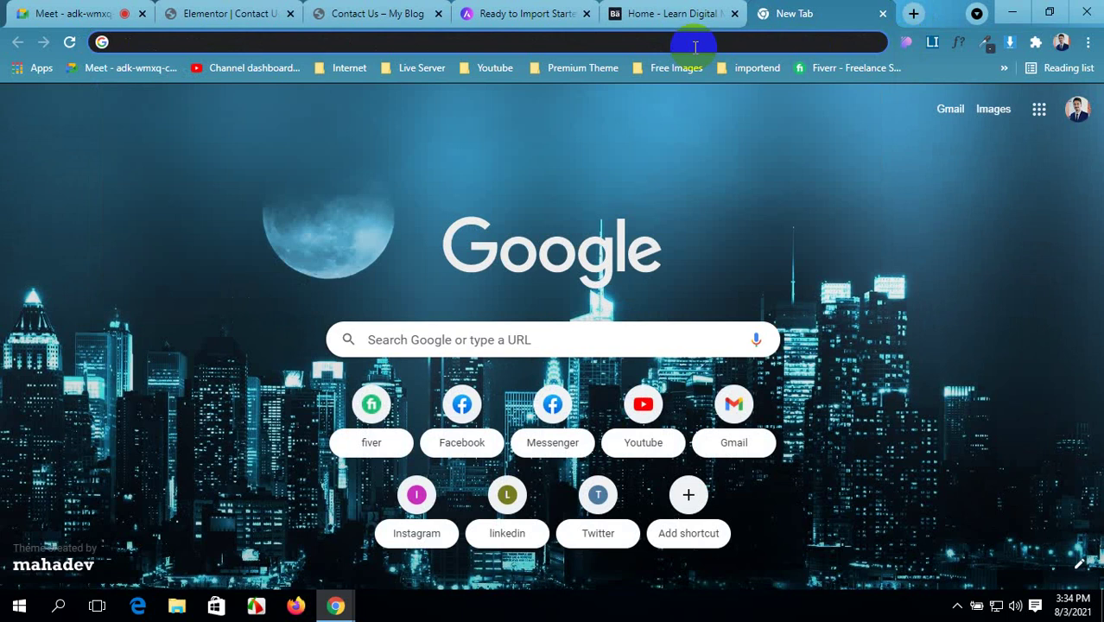
pyautogui.write('s')
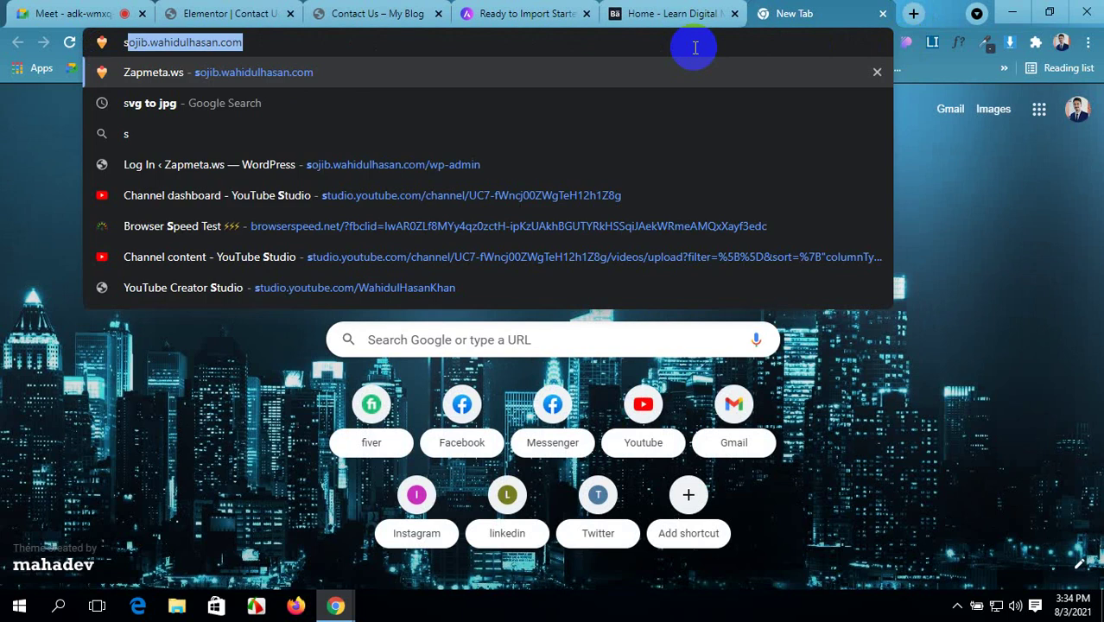
pyautogui.write('vg')
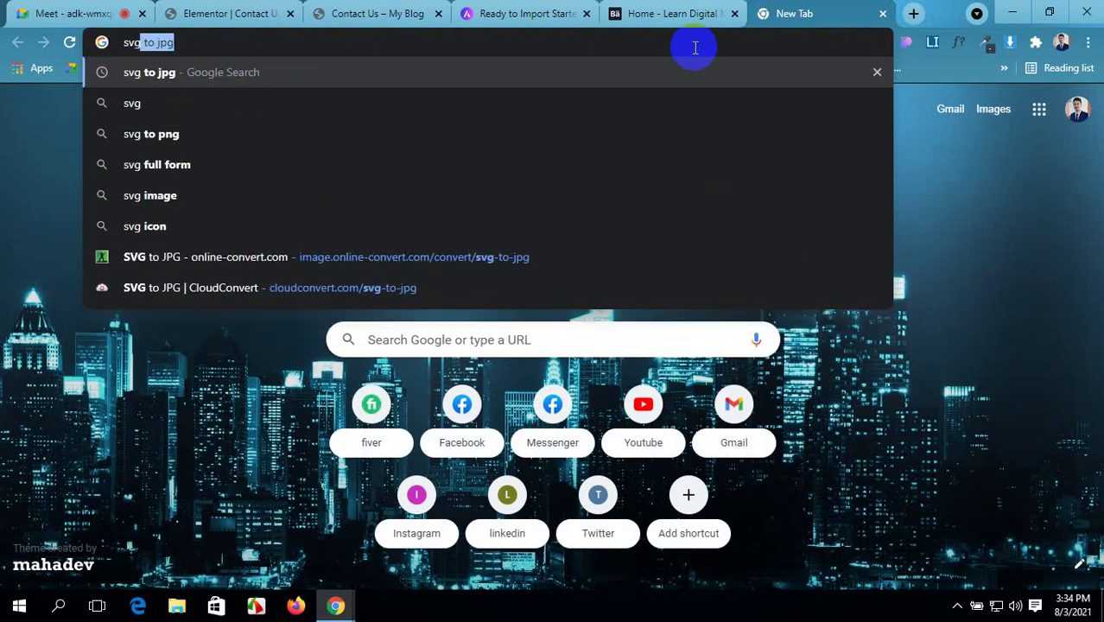
pyautogui.press('Return')
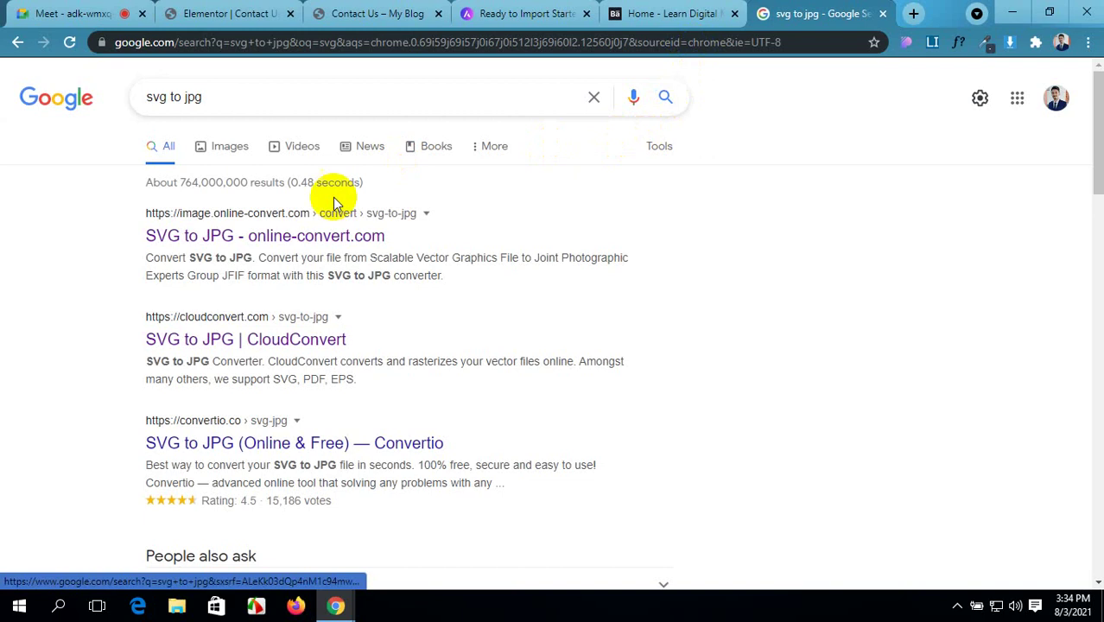
pyautogui.click(263, 221)
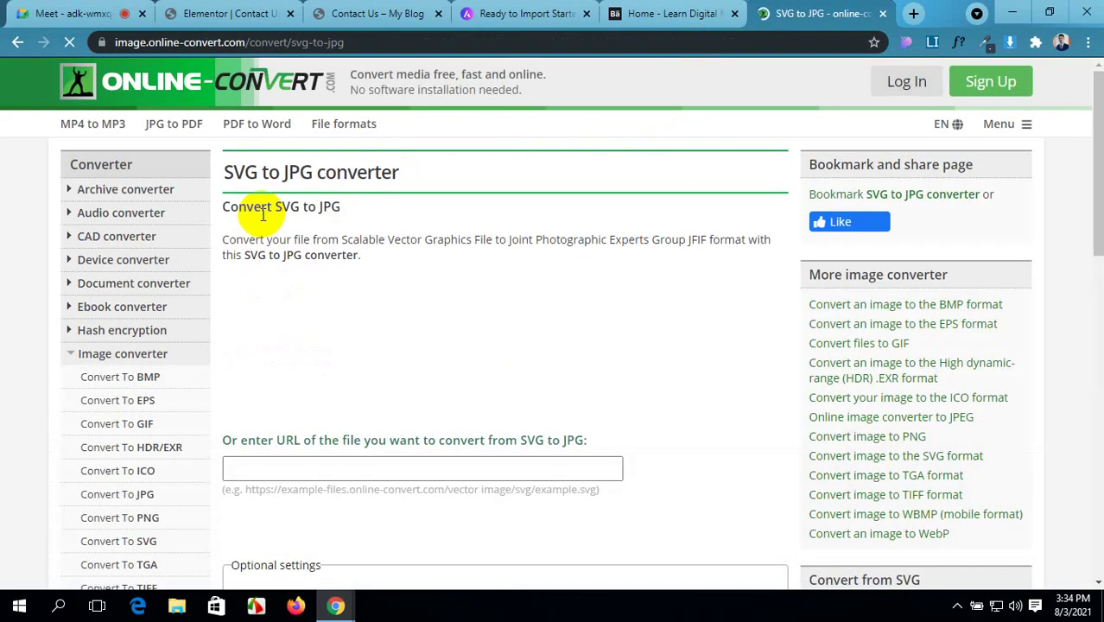
# - Upload digital-marketing-coach-template-logo-light from Pictures to the SVG to JPG converter
pyautogui.click(501, 381)
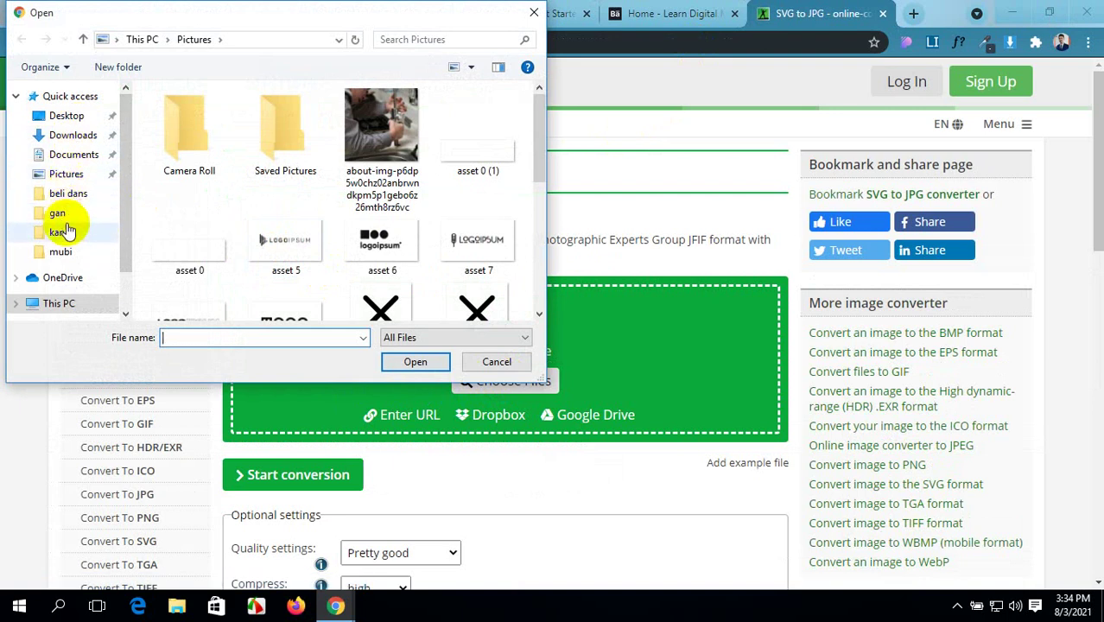
pyautogui.click(65, 175)
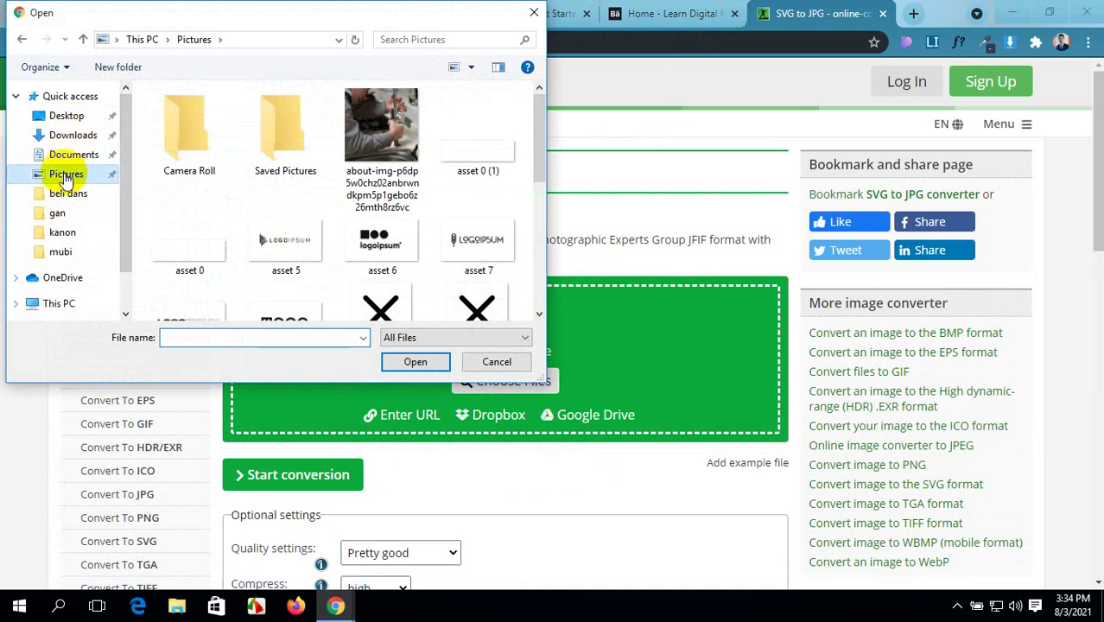
pyautogui.scroll(-4, 365, 183)
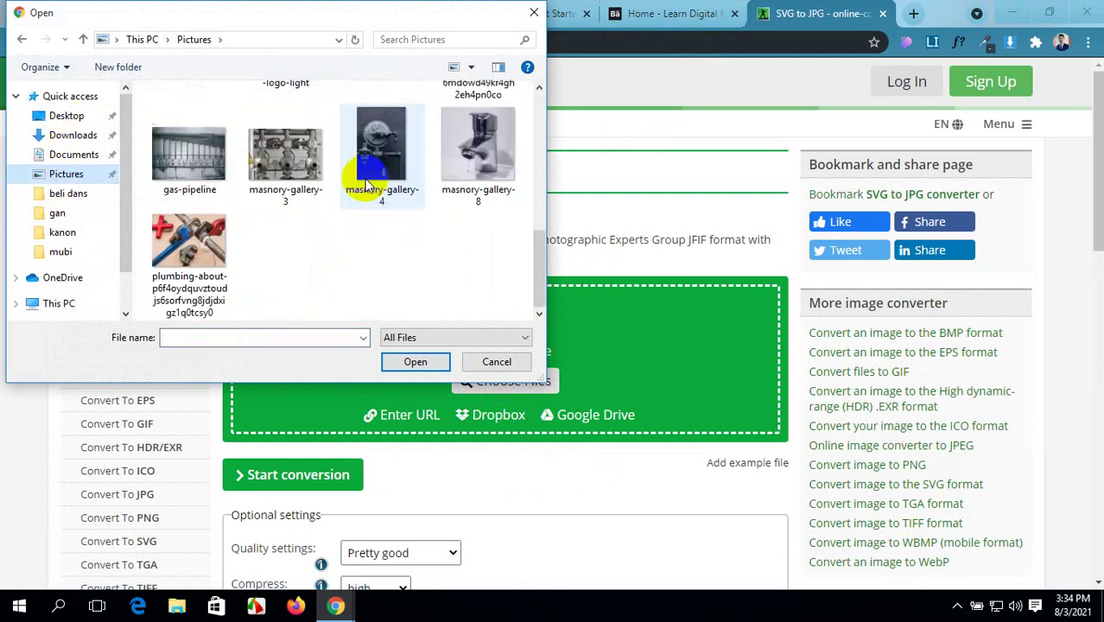
pyautogui.scroll(2, 365, 178)
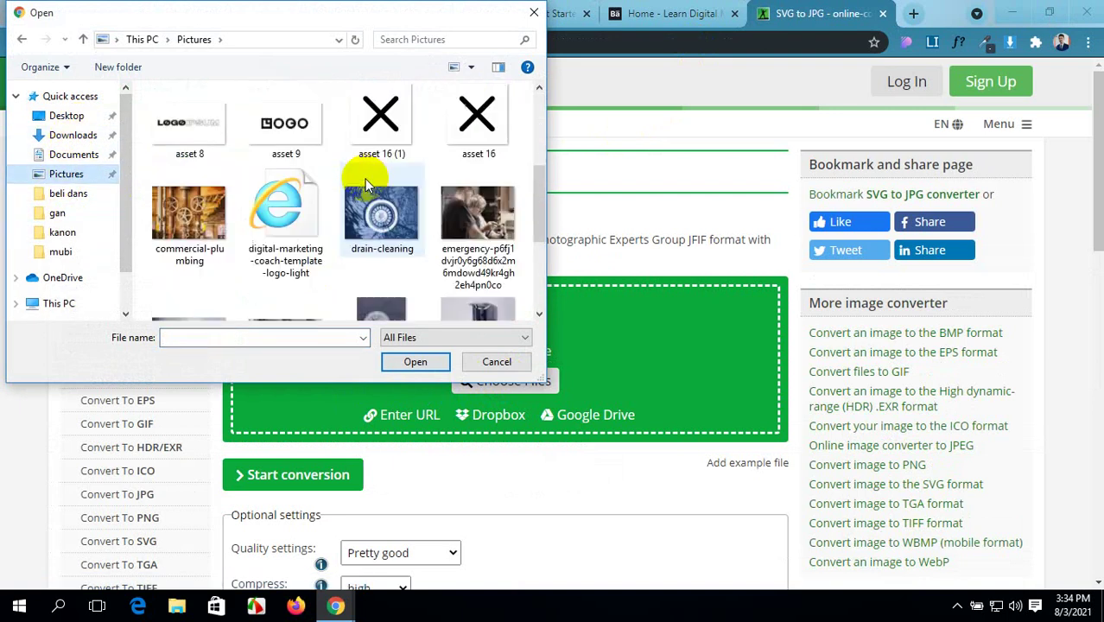
pyautogui.click(292, 197)
pyautogui.click(414, 362)
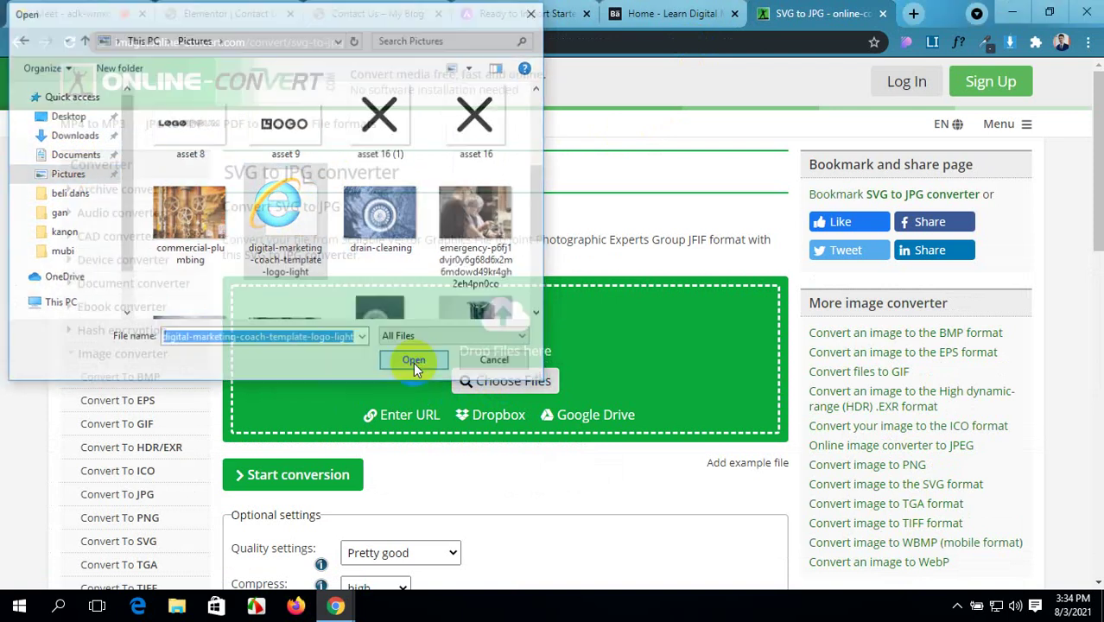
# - Save the converted 4.37 kB JPG into Pictures
pyautogui.scroll(-2, 410, 365)
pyautogui.scroll(-1, 409, 365)
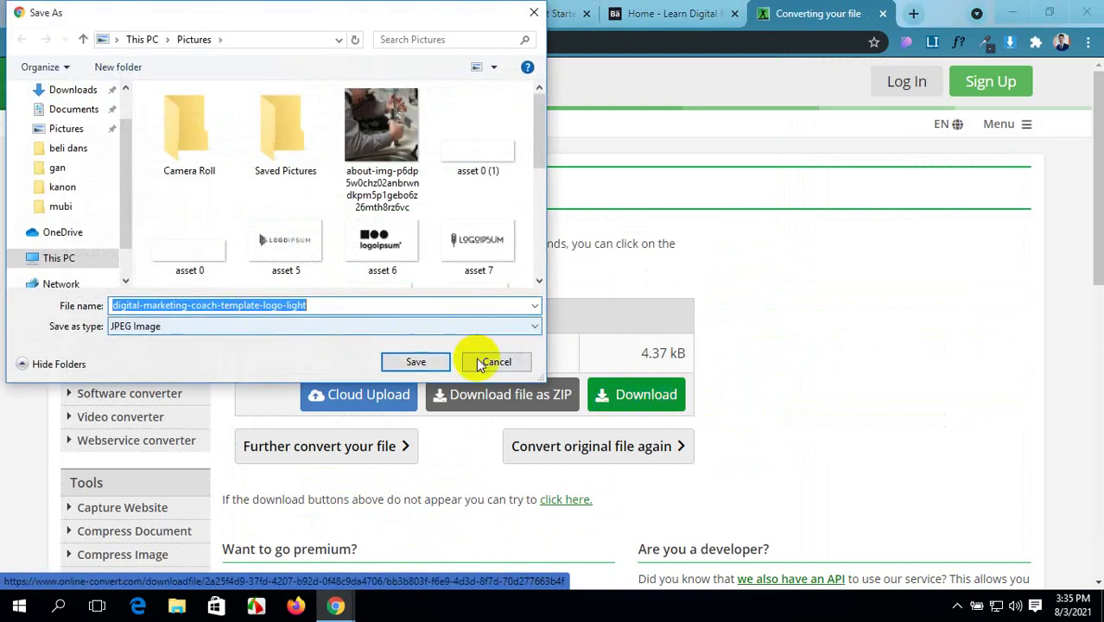
pyautogui.click(414, 362)
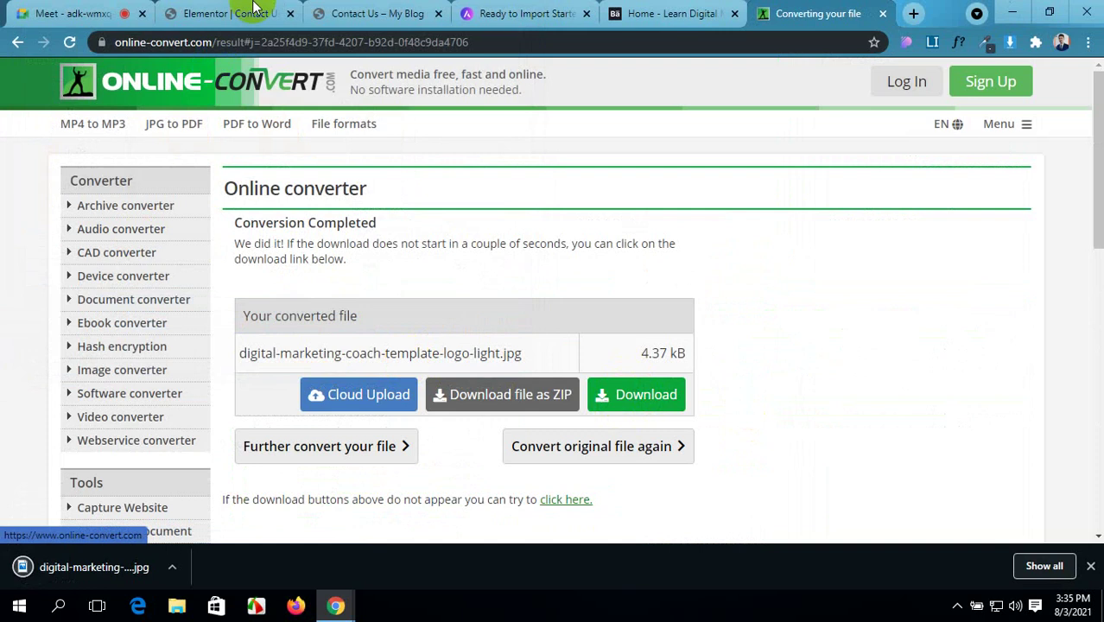
pyautogui.click(368, 11)
# - Move the 'Home - Learn Digital' tab so it sits just left of the Elementor editor tab
pyautogui.click(233, 8)
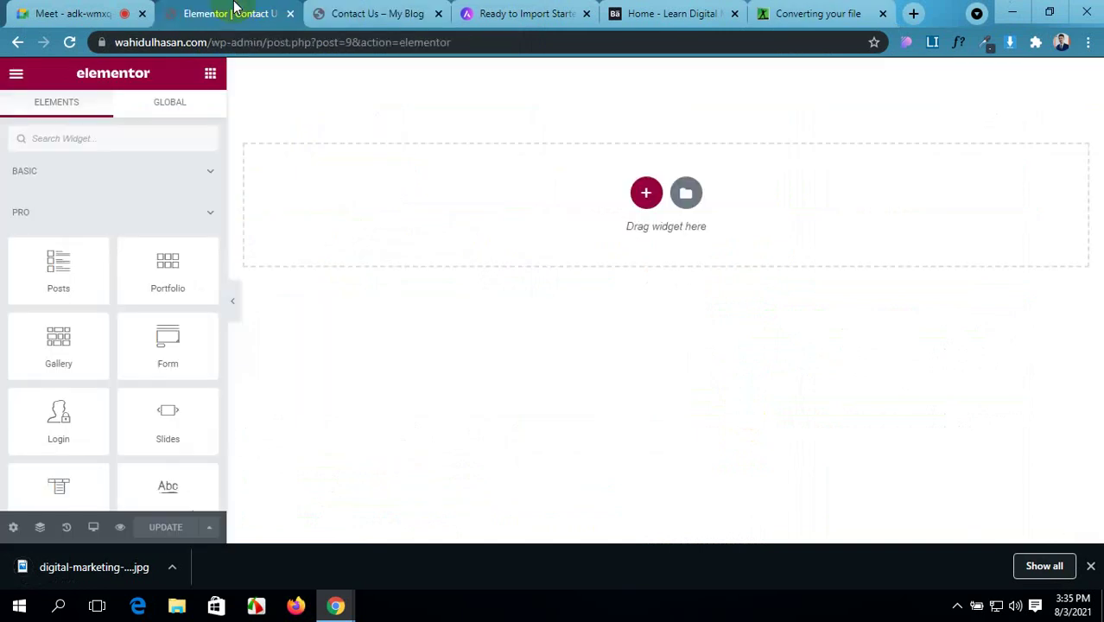
pyautogui.scroll(-2, 120, 301)
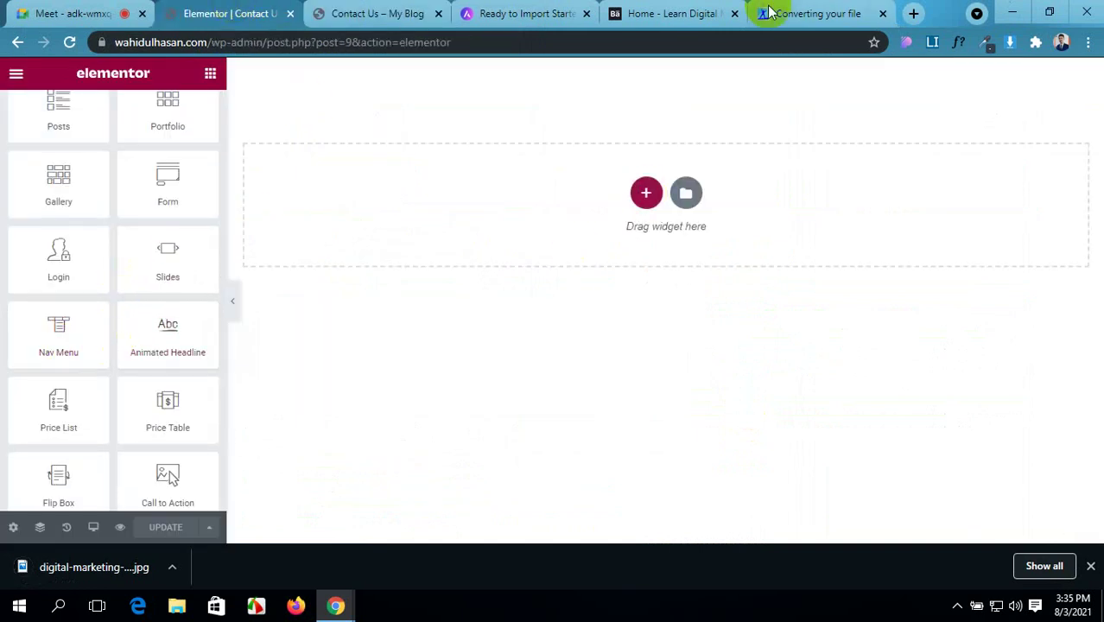
pyautogui.moveTo(710, 12); pyautogui.dragTo(404, 7)
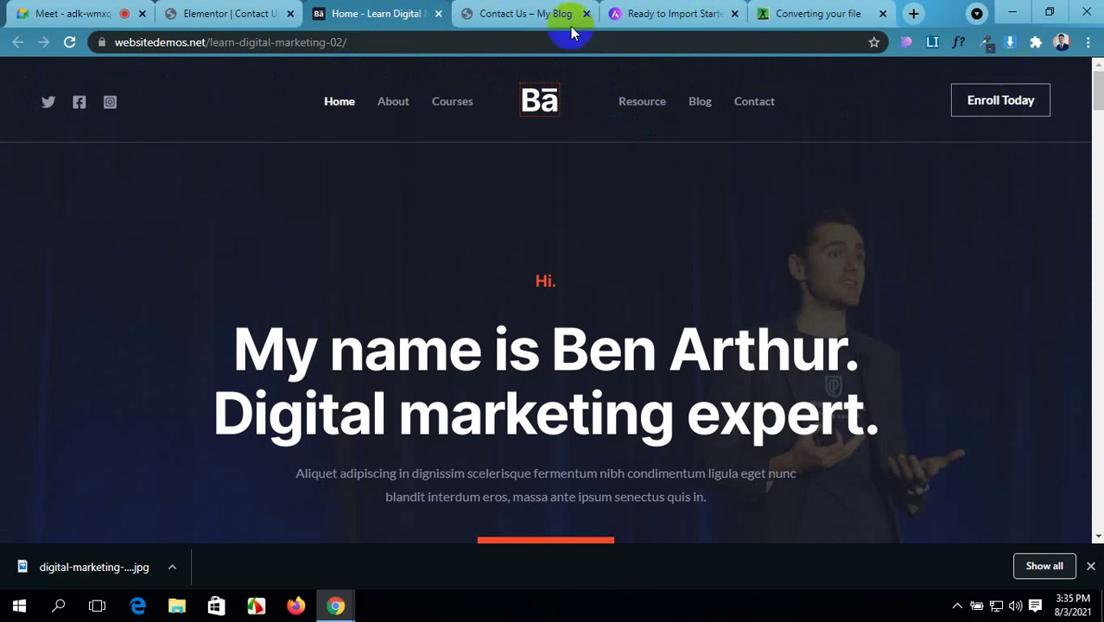
pyautogui.click(518, 8)
pyautogui.click(385, 11)
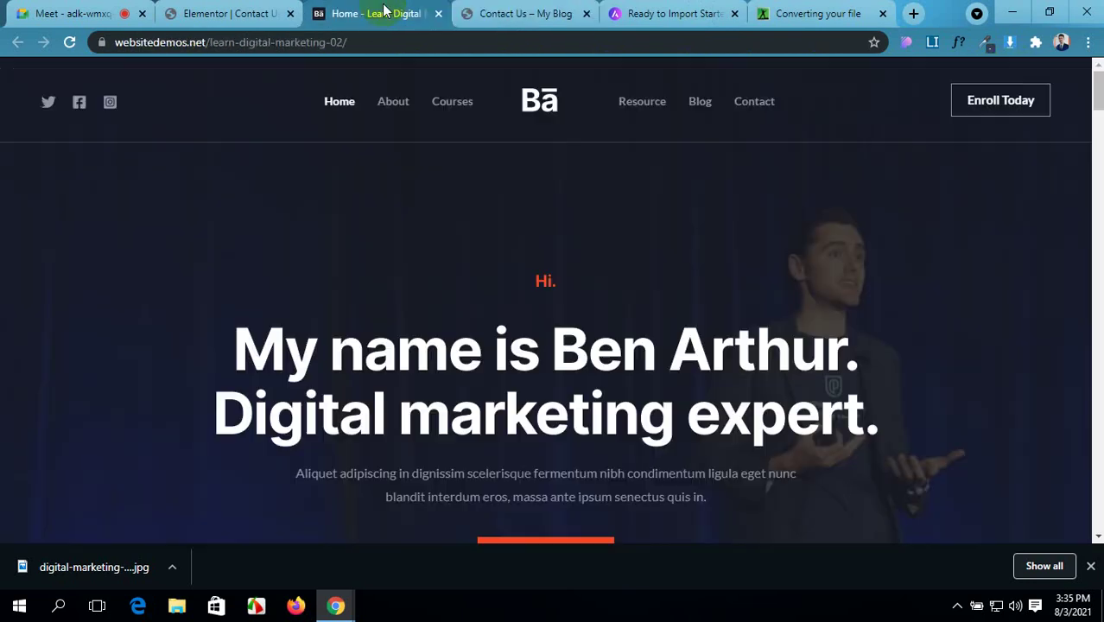
pyautogui.moveTo(273, 7); pyautogui.dragTo(259, 11)
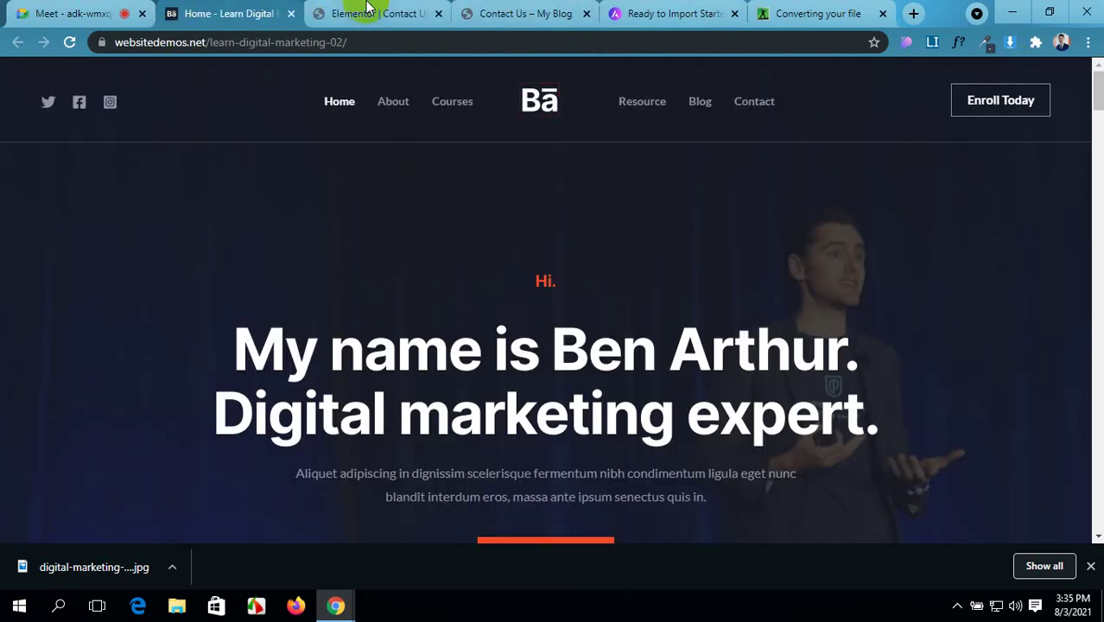
pyautogui.click(371, 13)
# - Add a one-column section at the top of Contact Us and drop an Inner Section into it
pyautogui.click(644, 192)
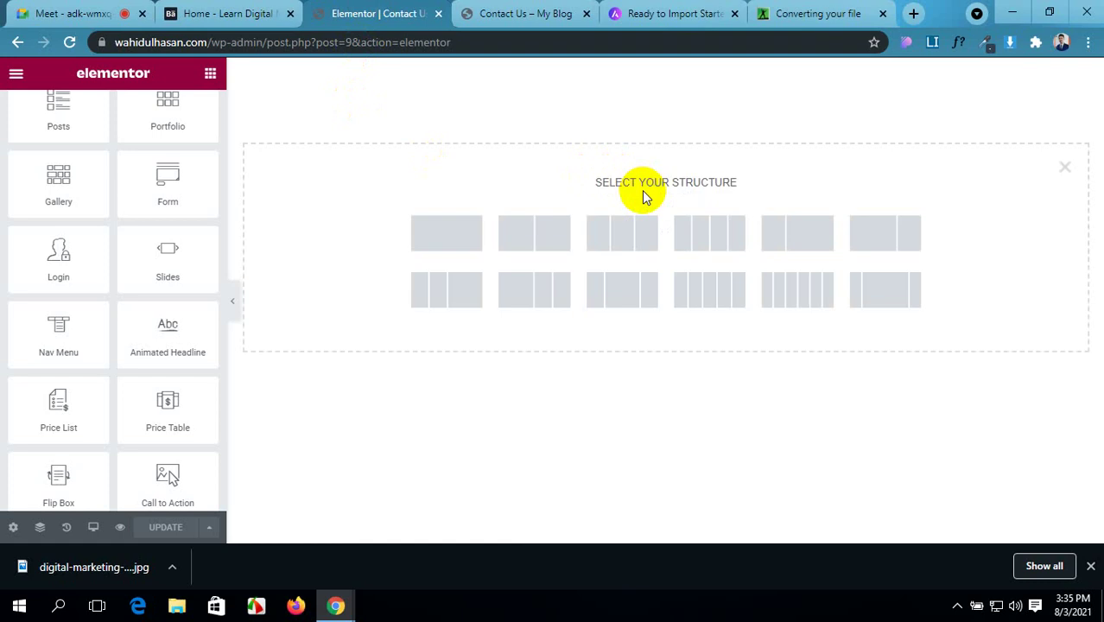
pyautogui.click(464, 239)
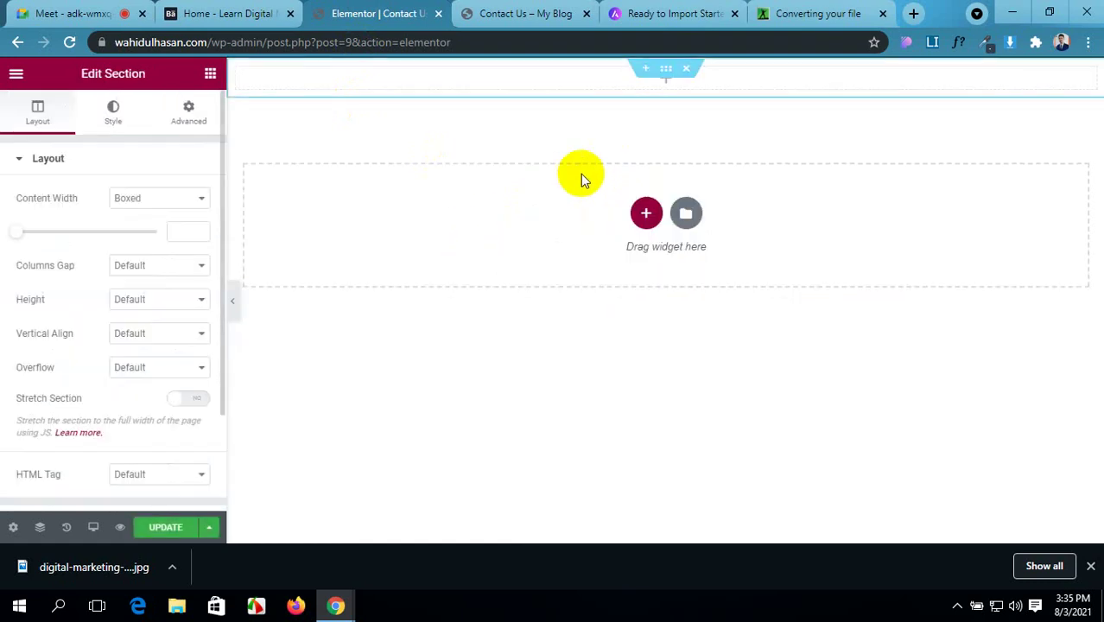
pyautogui.click(210, 77)
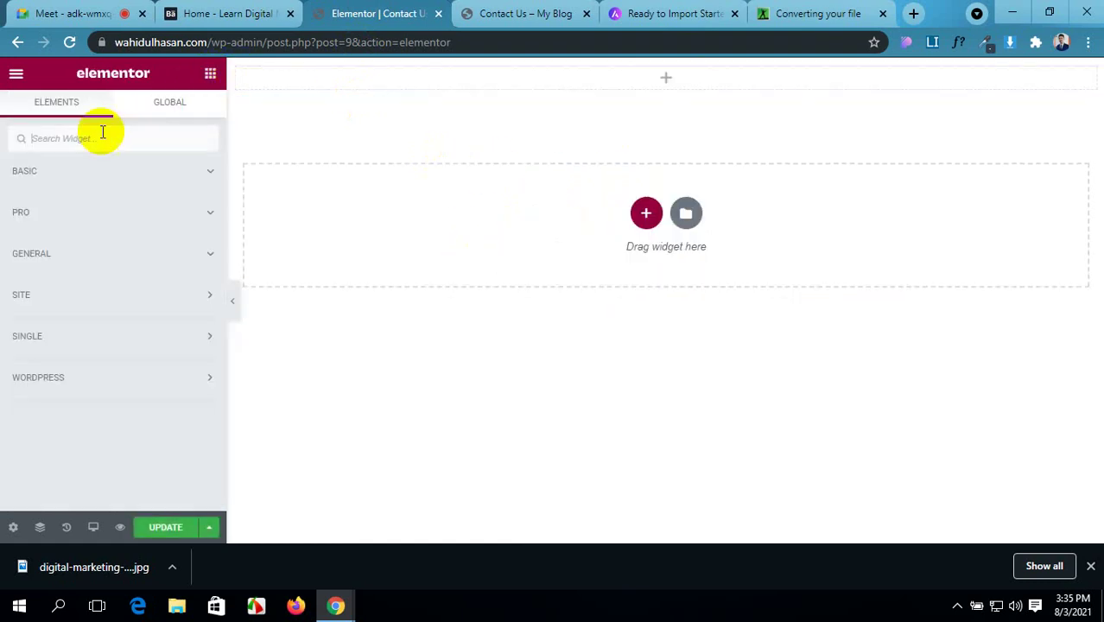
pyautogui.click(49, 187)
pyautogui.moveTo(51, 226); pyautogui.dragTo(561, 78)
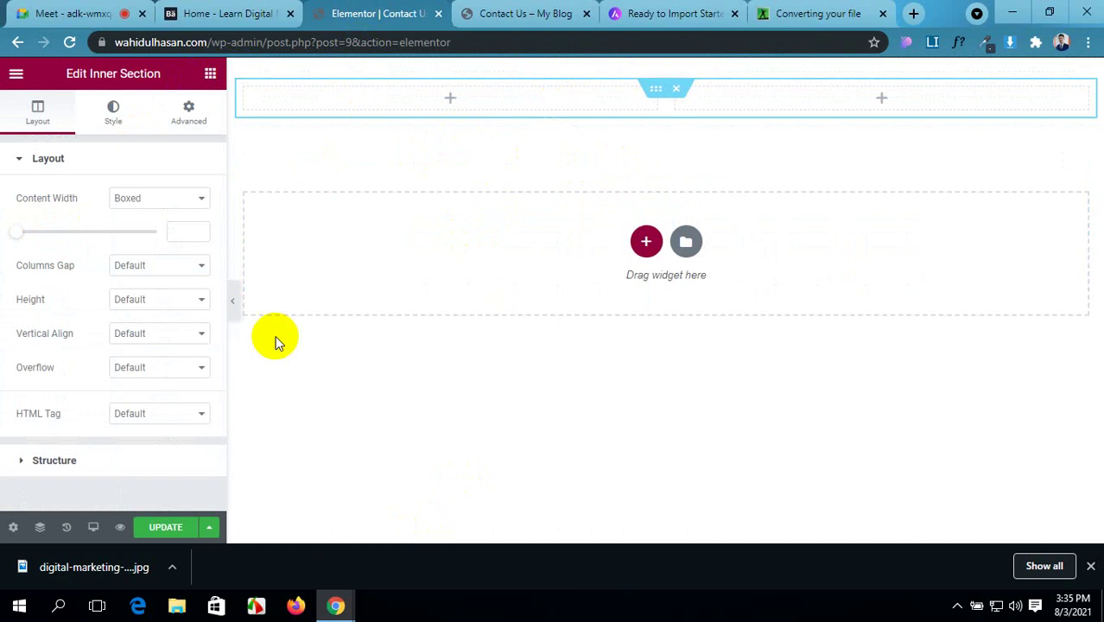
pyautogui.click(238, 12)
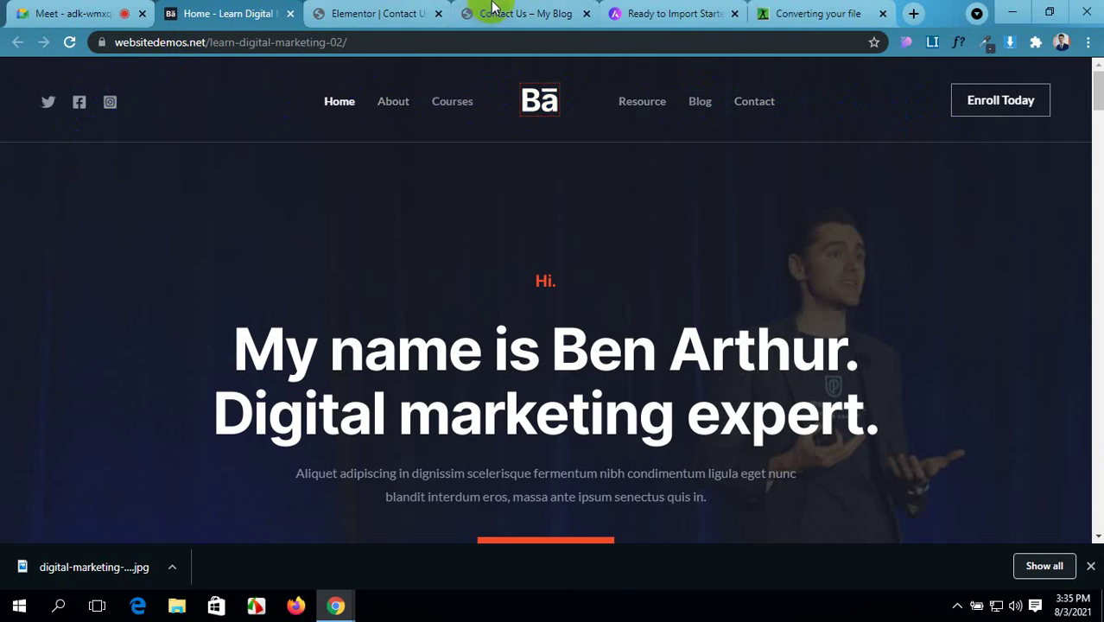
pyautogui.click(373, 10)
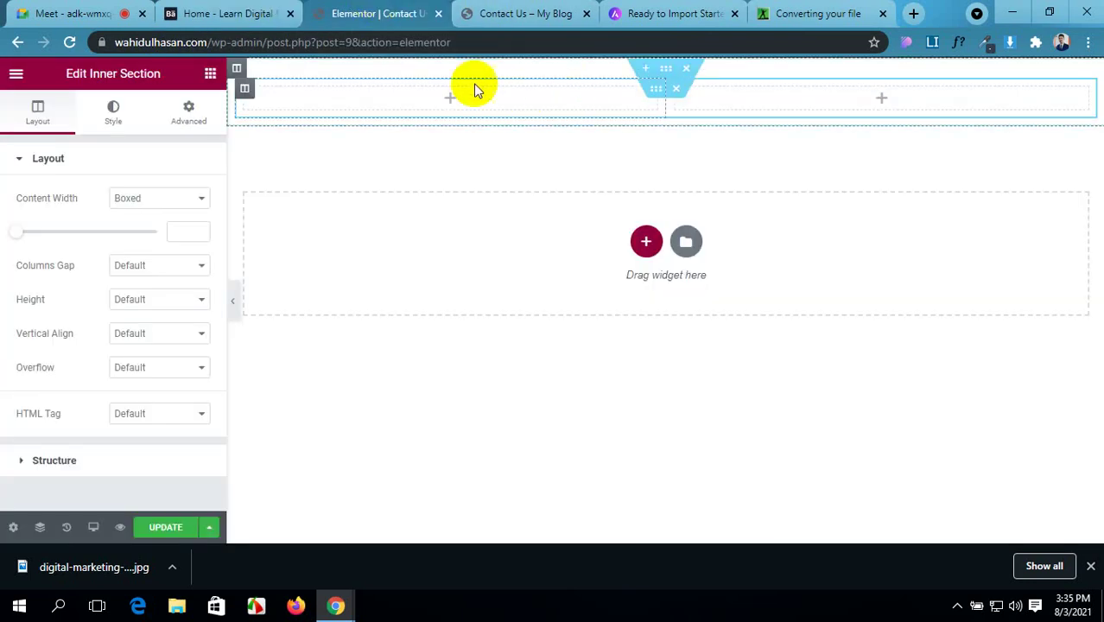
# - Duplicate the inner section's column until it has five columns
pyautogui.click(245, 90)
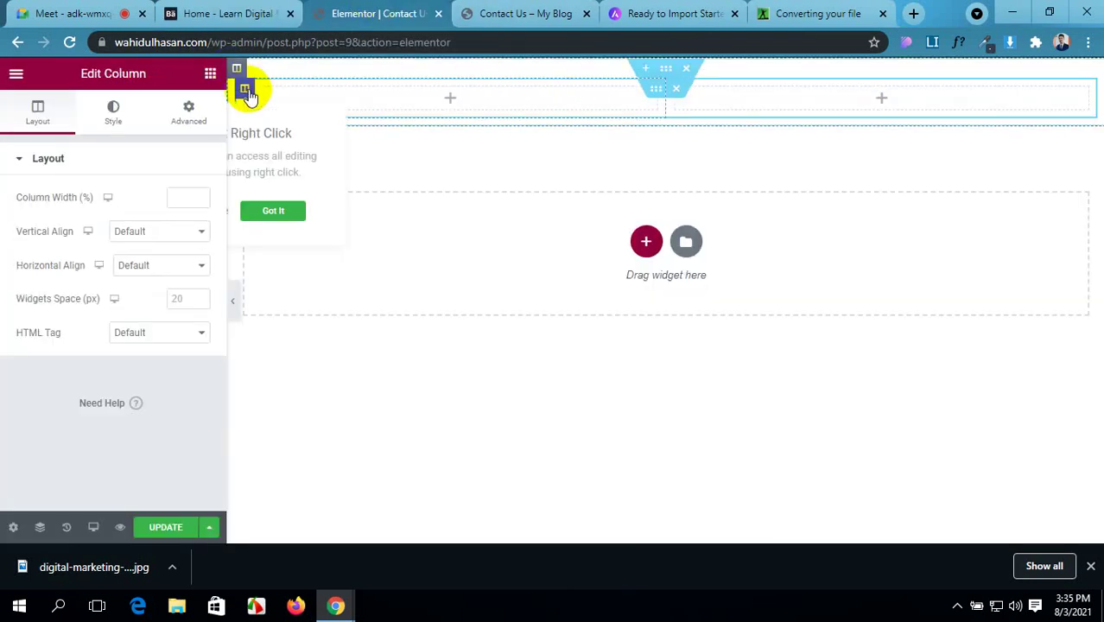
pyautogui.rightClick(243, 91)
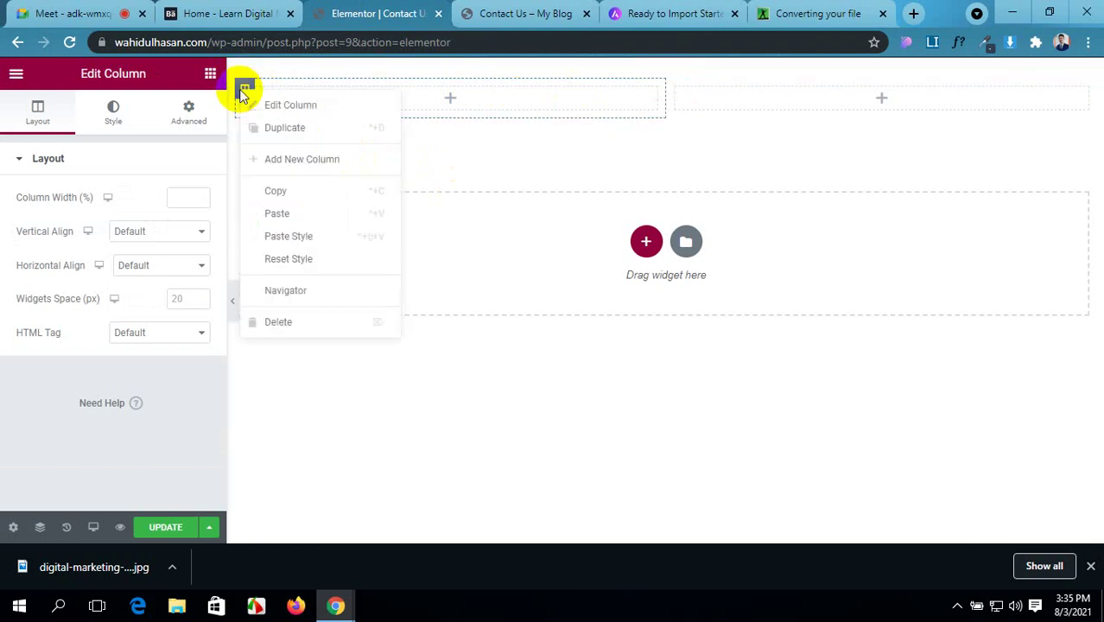
pyautogui.click(275, 129)
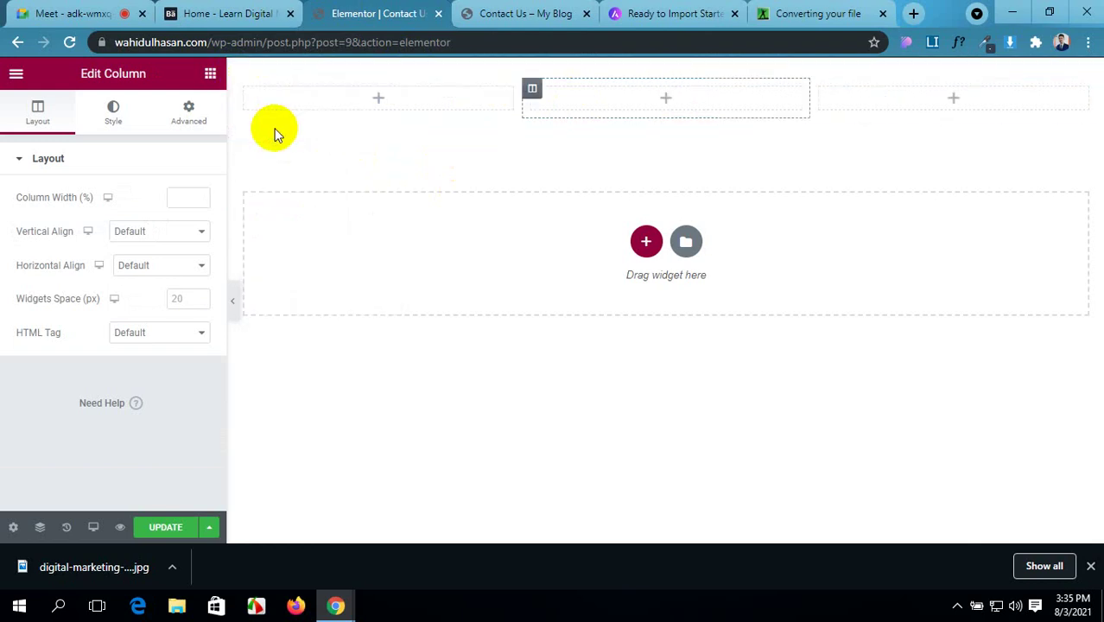
pyautogui.rightClick(248, 95)
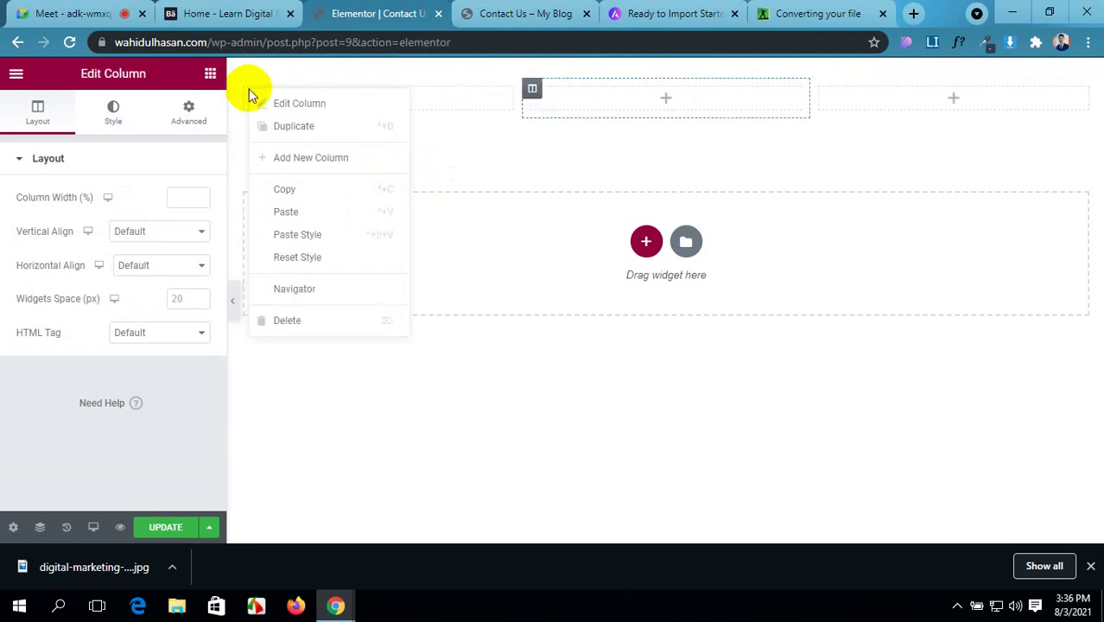
pyautogui.click(266, 128)
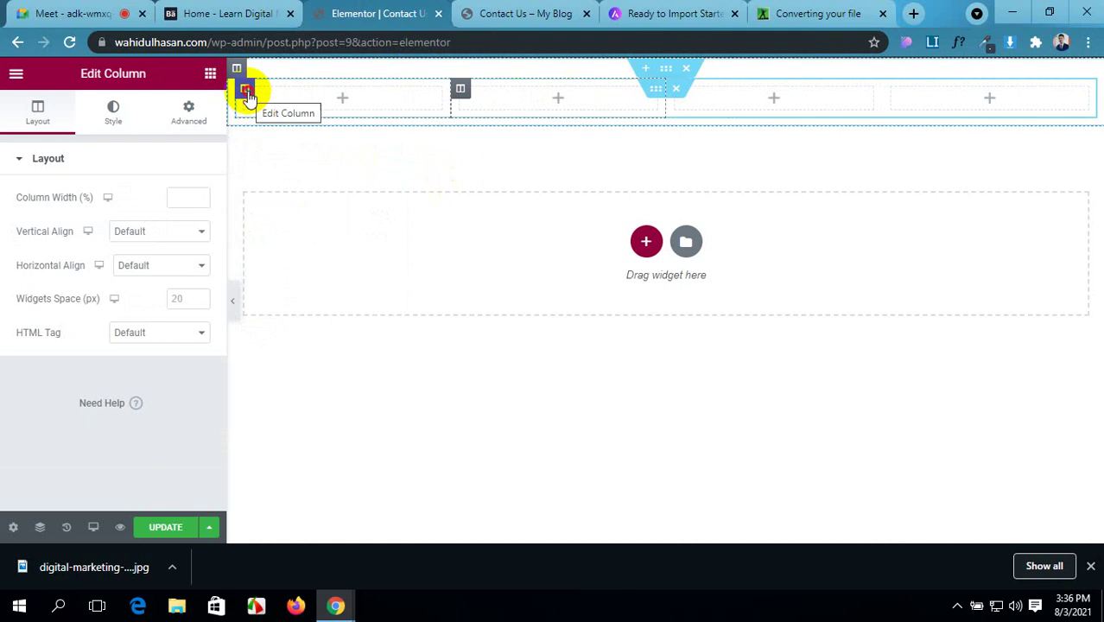
pyautogui.click(246, 93)
pyautogui.rightClick(248, 95)
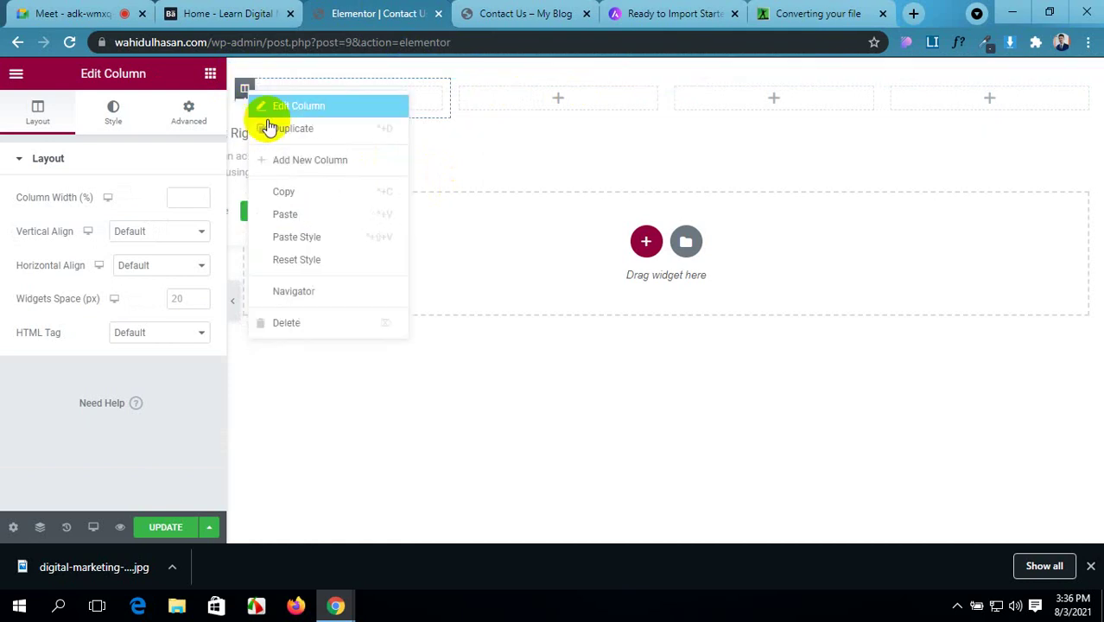
pyautogui.click(274, 128)
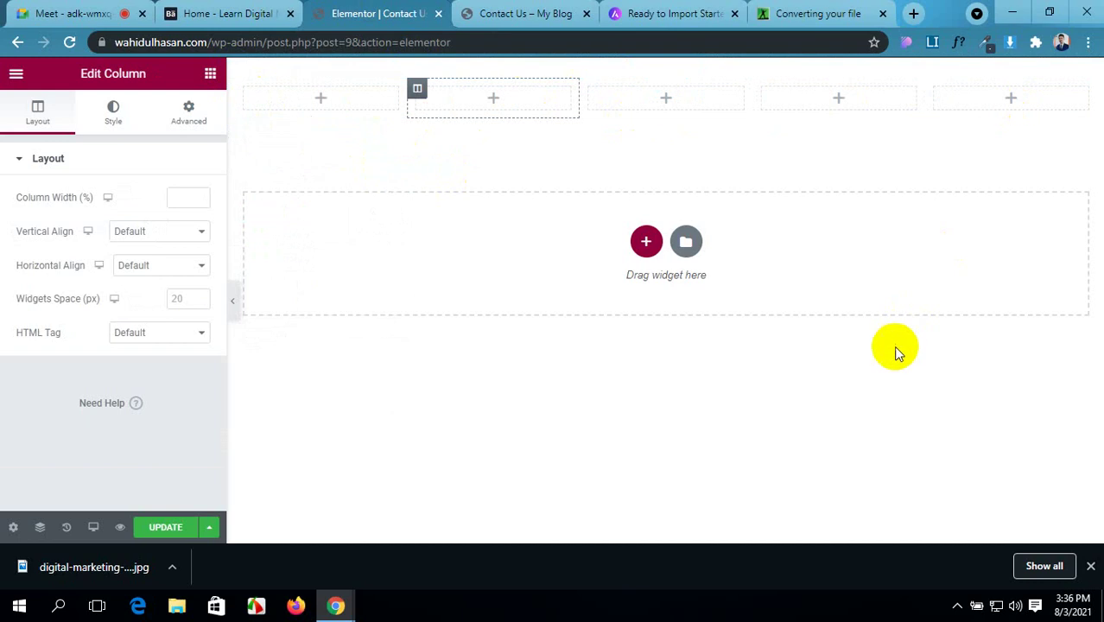
pyautogui.click(769, 428)
pyautogui.click(549, 6)
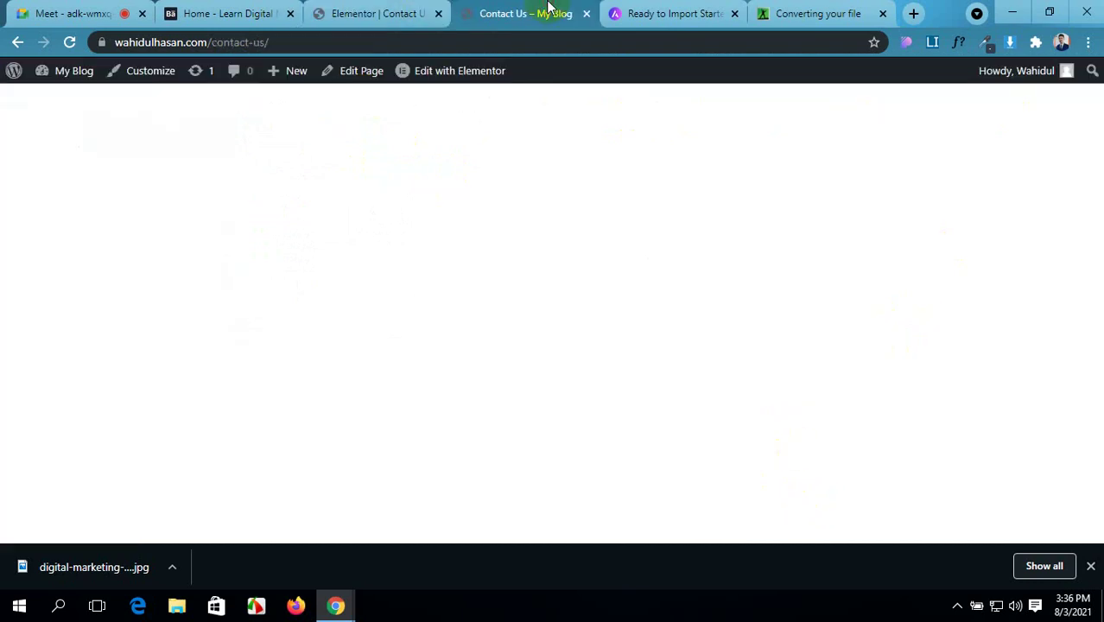
# - Resize the Chrome window on the demo homepage to preview its narrower responsive header
pyautogui.click(233, 7)
pyautogui.scroll(-5, 463, 388)
pyautogui.scroll(5, 498, 370)
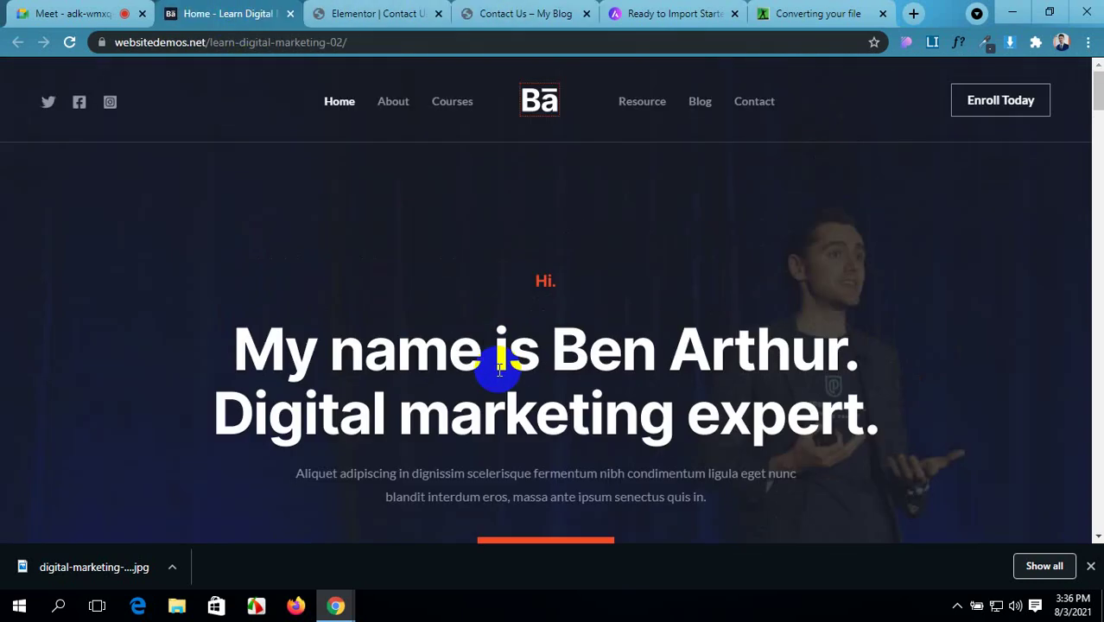
pyautogui.moveTo(953, 17); pyautogui.dragTo(819, 48)
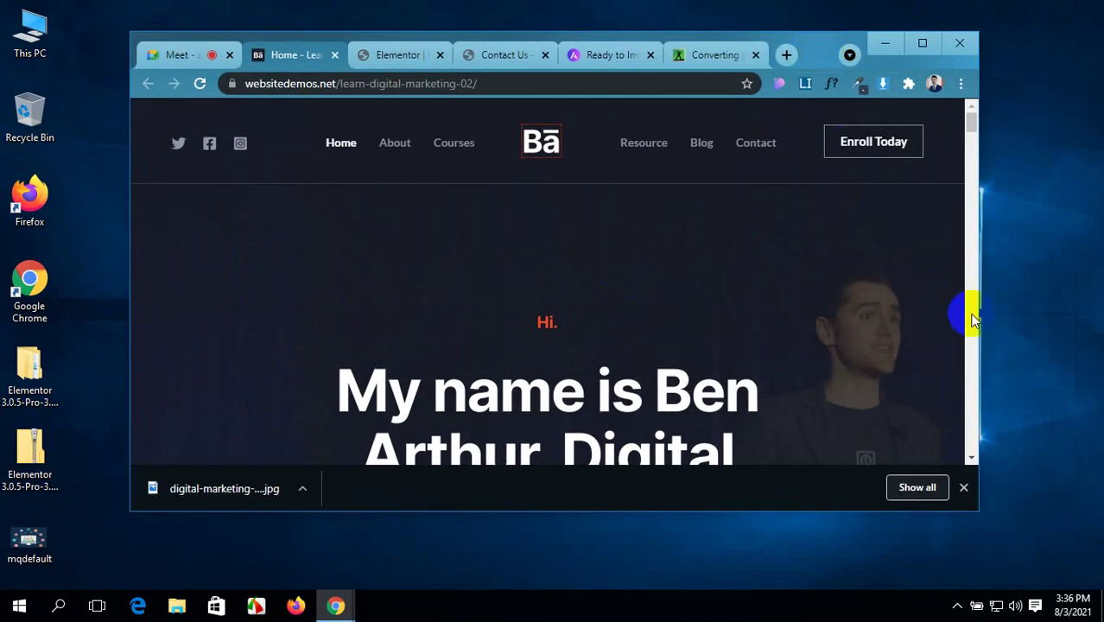
pyautogui.moveTo(822, 513); pyautogui.dragTo(827, 591)
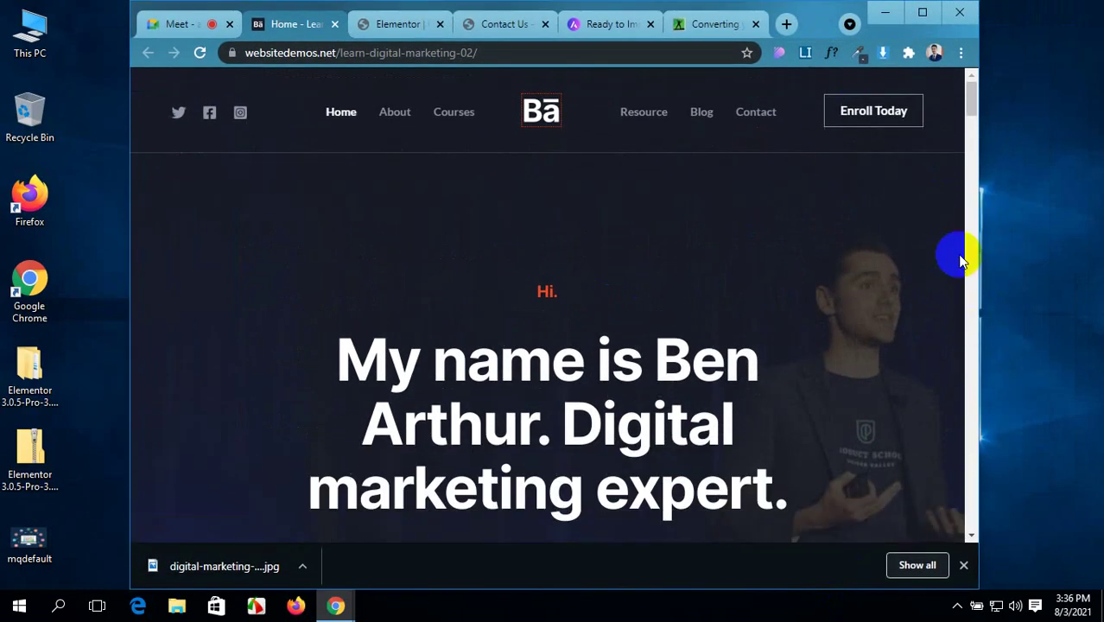
pyautogui.moveTo(982, 251)
pyautogui.mouseDown()
pyautogui.moveTo(800, 262)
pyautogui.moveTo(1006, 257)
pyautogui.moveTo(783, 254)
pyautogui.moveTo(1010, 249)
pyautogui.moveTo(815, 249)
pyautogui.moveTo(1002, 241)
pyautogui.mouseUp()
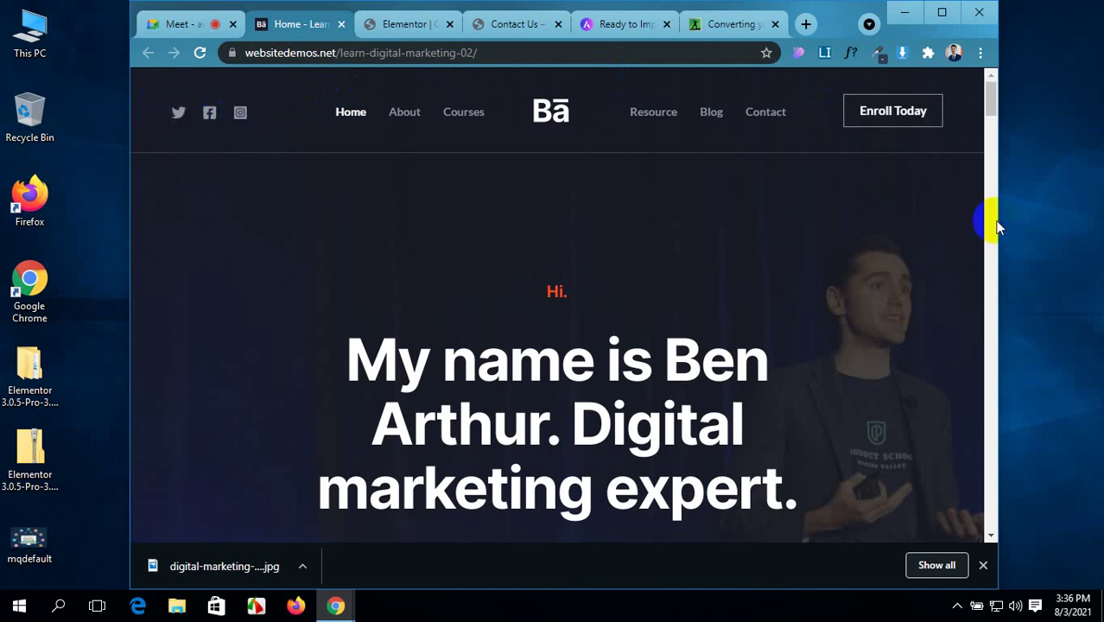
pyautogui.moveTo(993, 219); pyautogui.dragTo(825, 183)
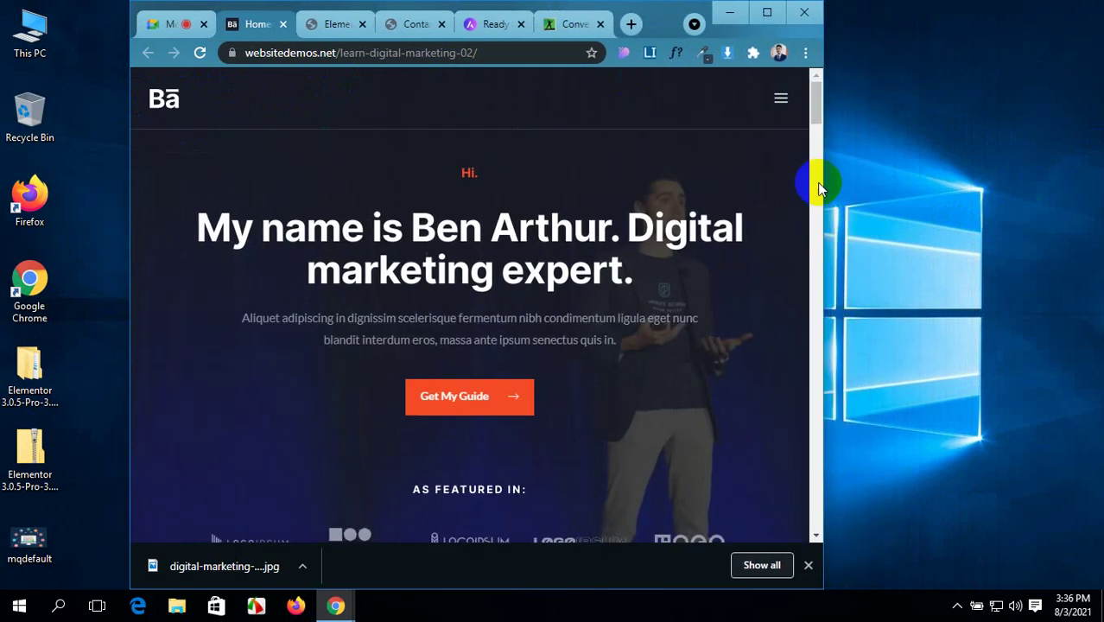
# - Open and close the demo's mobile menu, then maximize Chrome and return to Elementor
pyautogui.click(780, 102)
pyautogui.click(804, 92)
pyautogui.click(766, 13)
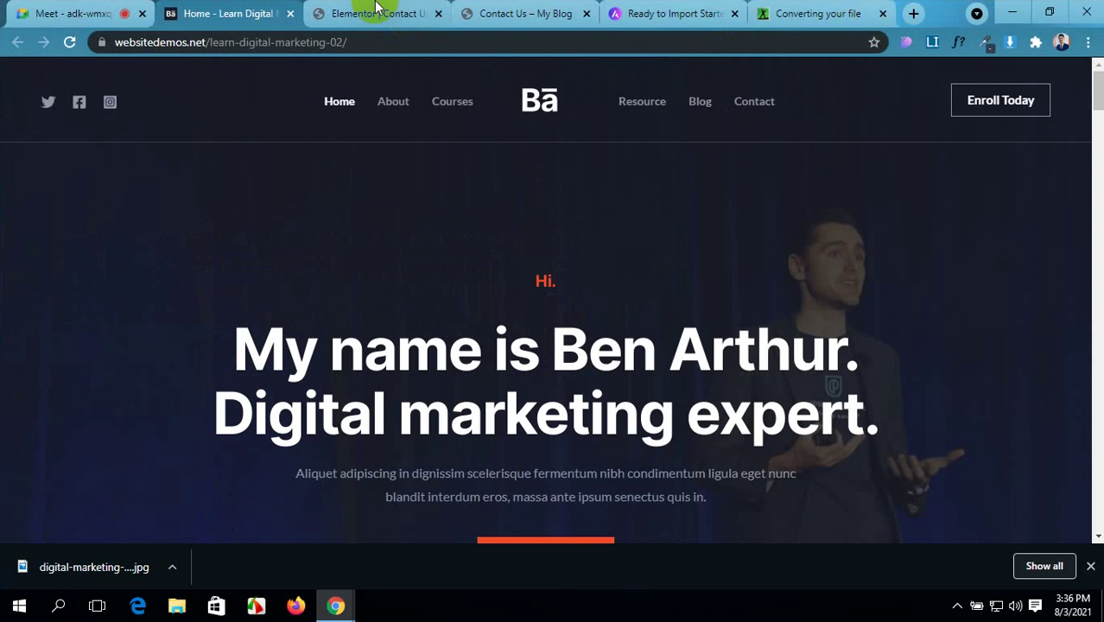
pyautogui.click(376, 11)
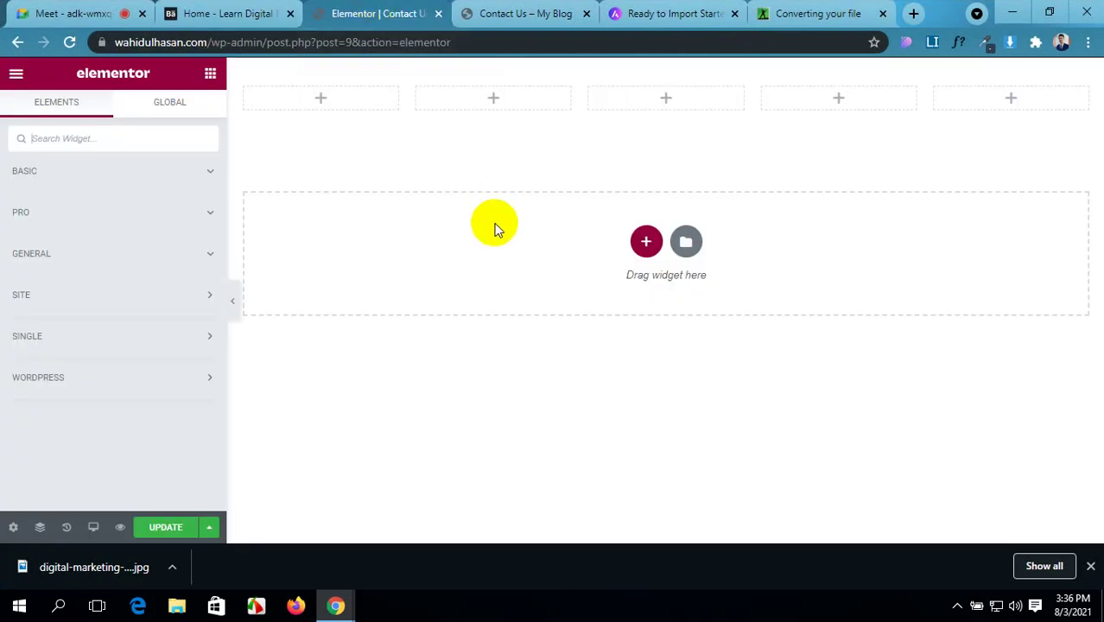
# - Compare against the demo header, then expand the Pro widget category in Elementor
pyautogui.click(233, 11)
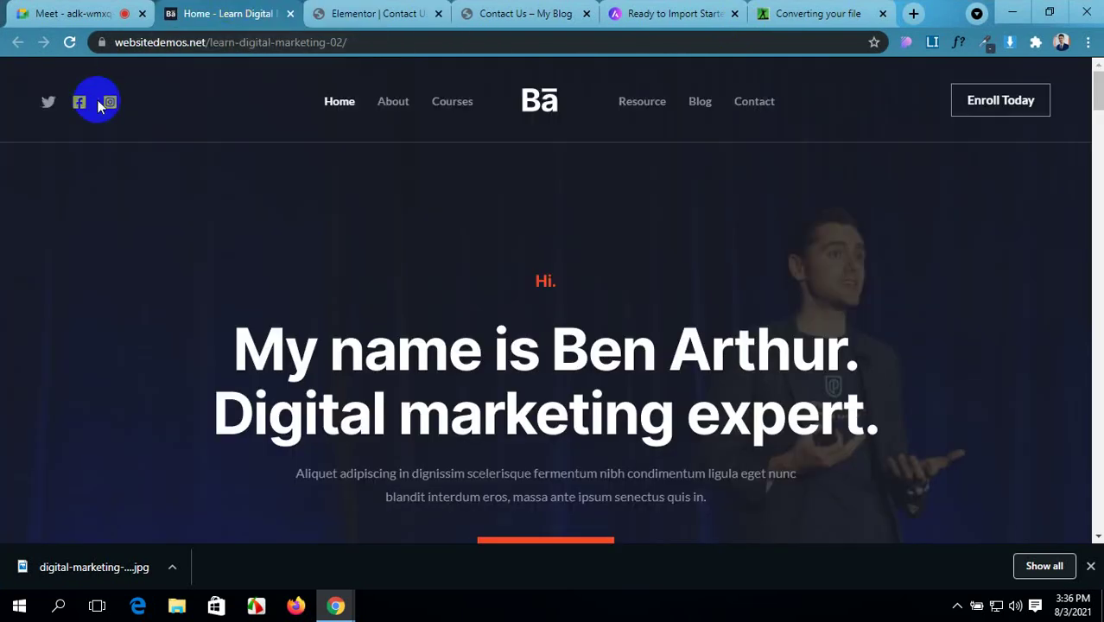
pyautogui.click(380, 12)
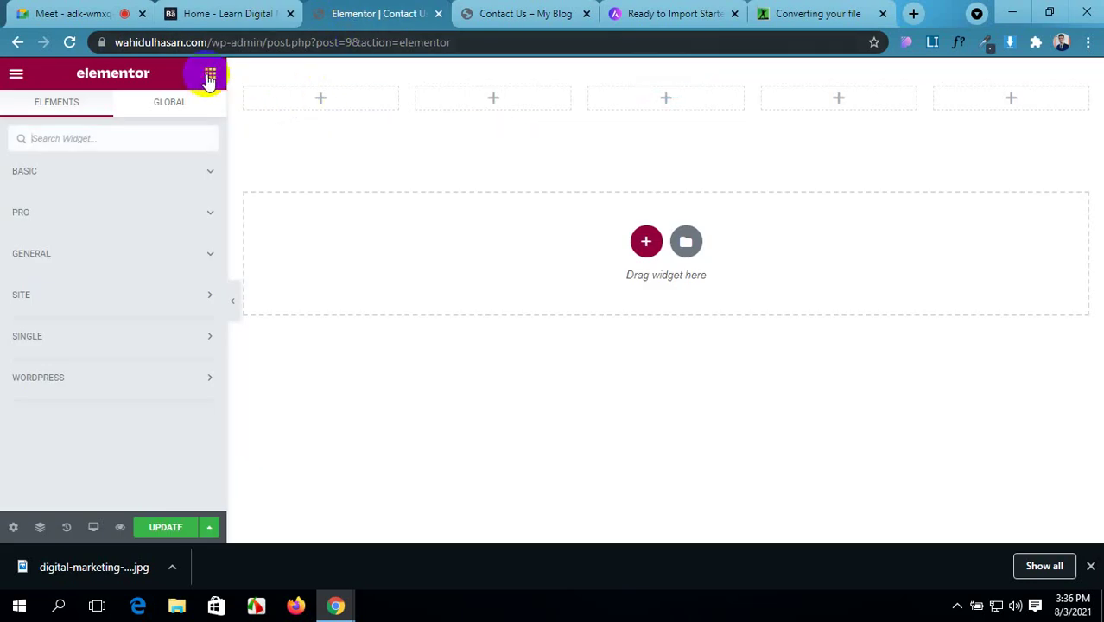
pyautogui.click(99, 216)
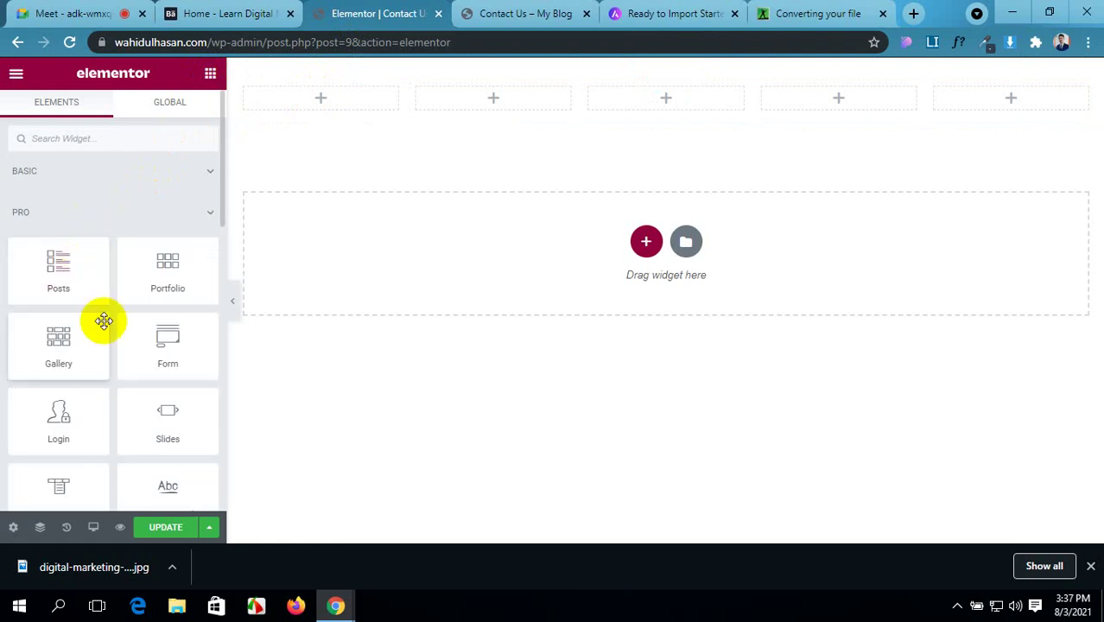
pyautogui.scroll(-1, 104, 345)
pyautogui.scroll(-2, 107, 346)
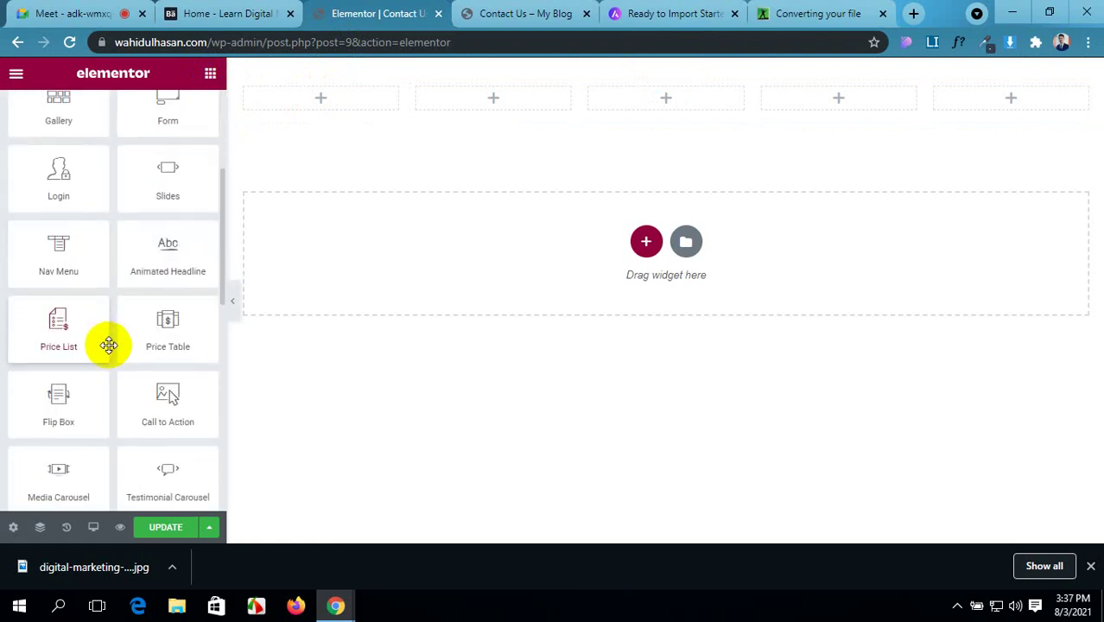
pyautogui.scroll(2, 107, 346)
pyautogui.scroll(1, 124, 304)
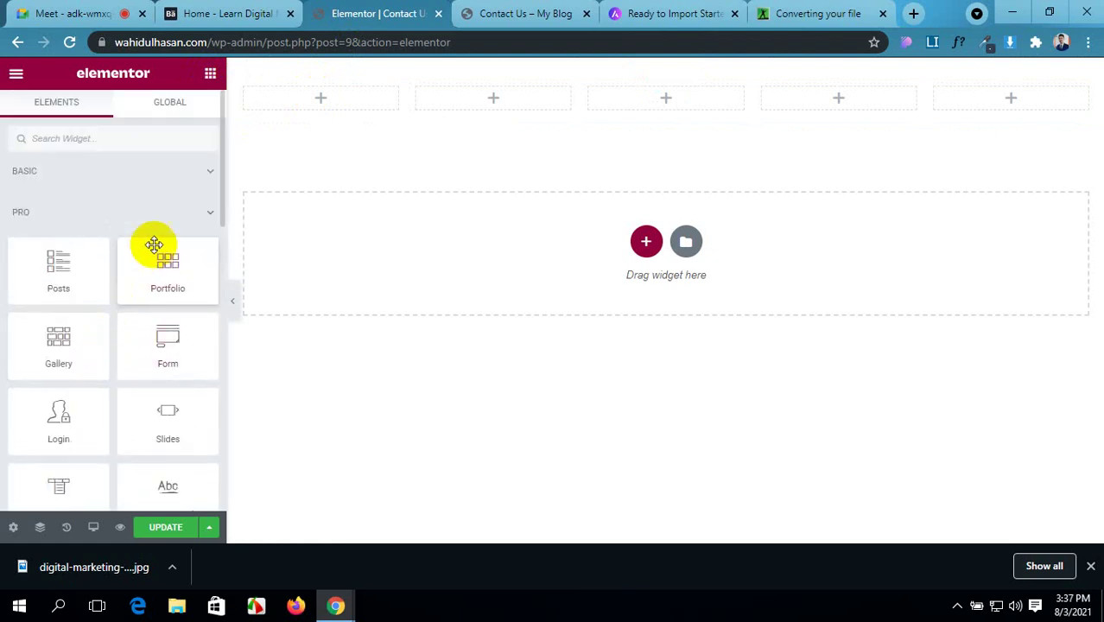
# - Expand the Basic and General widget categories and scroll down to Social Icons
pyautogui.click(136, 178)
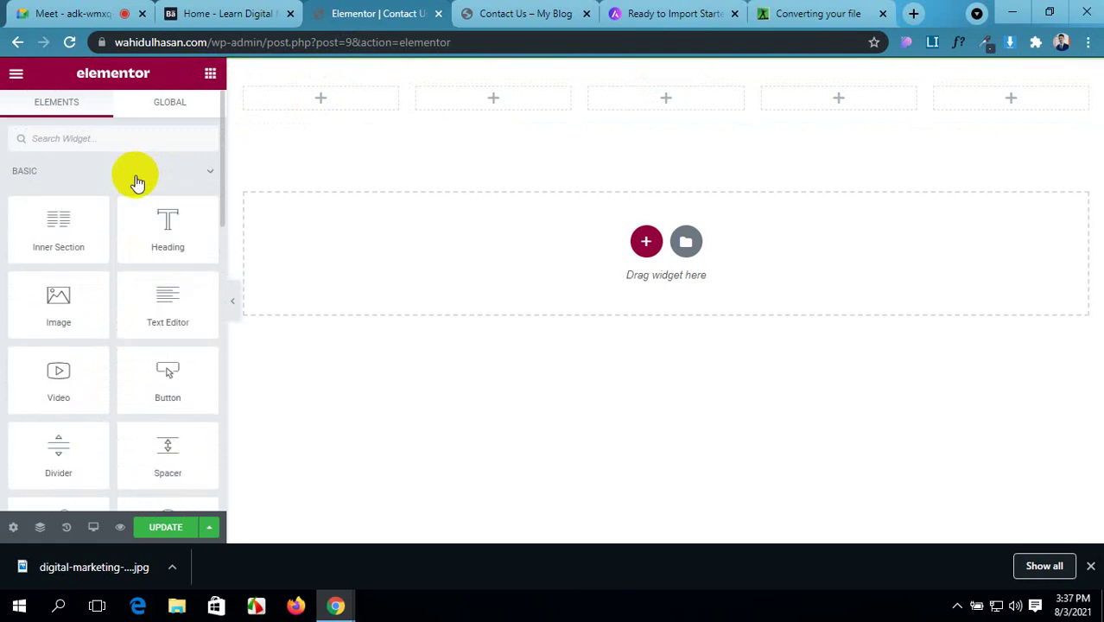
pyautogui.scroll(-2, 116, 363)
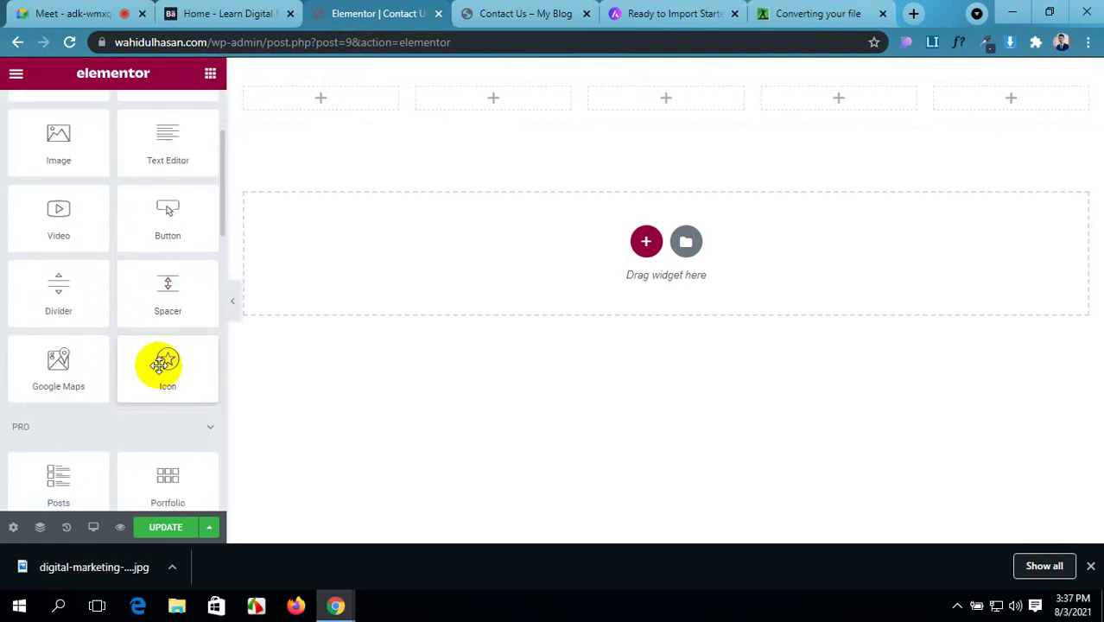
pyautogui.scroll(-13, 167, 365)
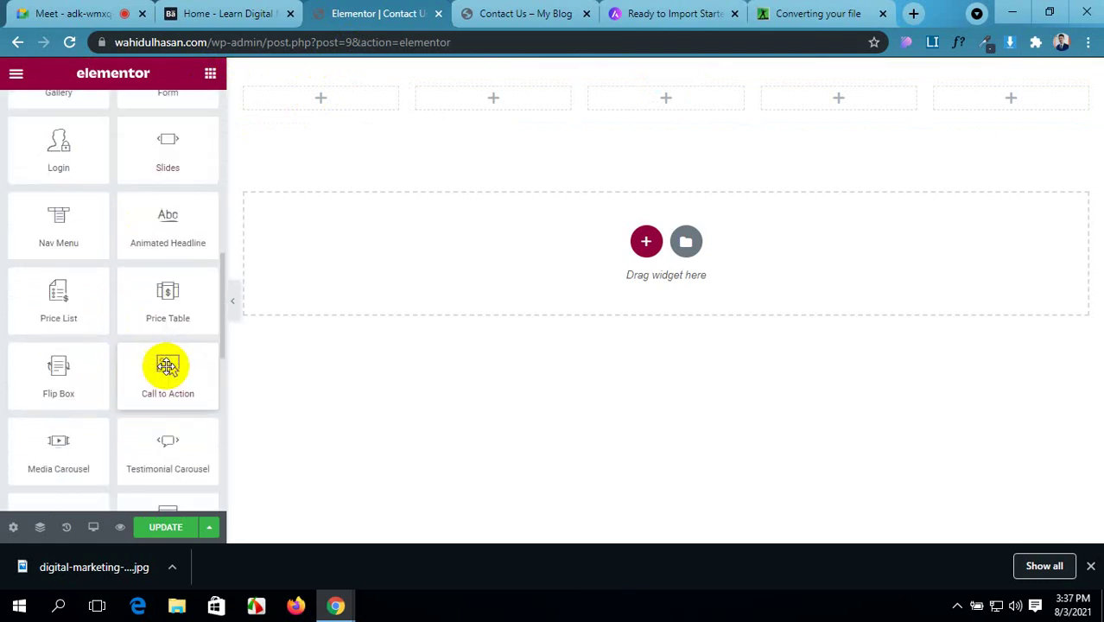
pyautogui.scroll(-2, 169, 372)
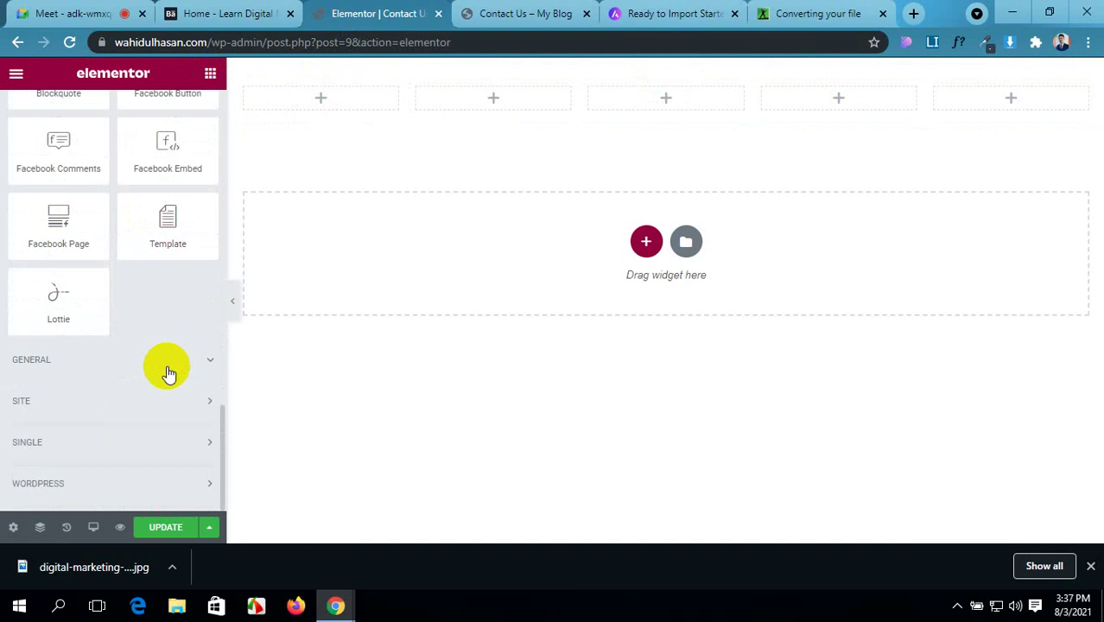
pyautogui.scroll(2, 168, 369)
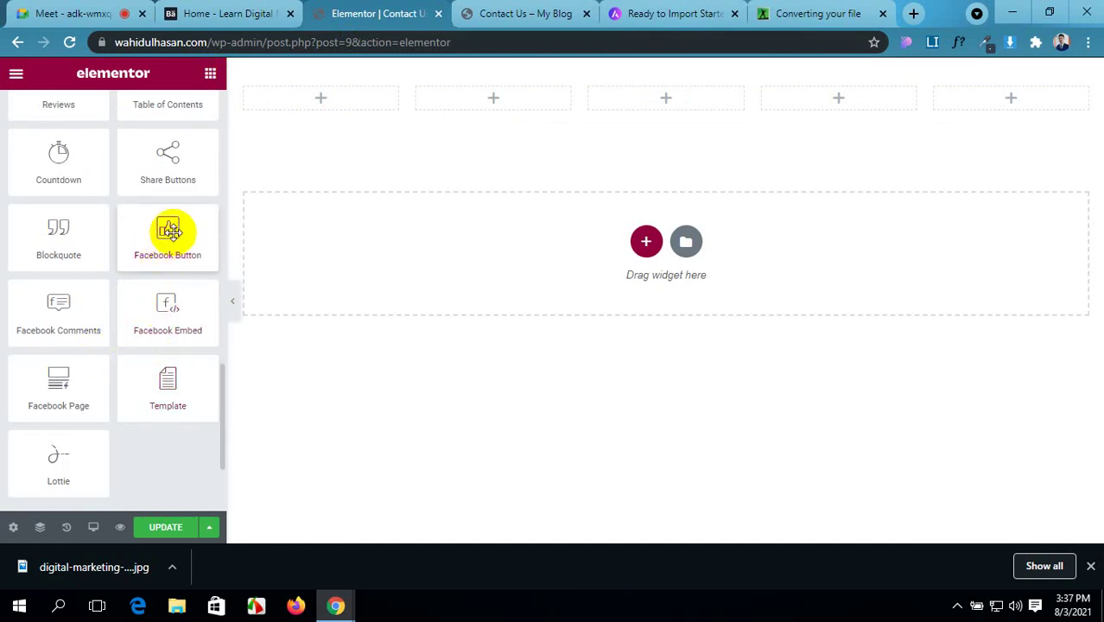
pyautogui.moveTo(164, 238); pyautogui.dragTo(172, 197)
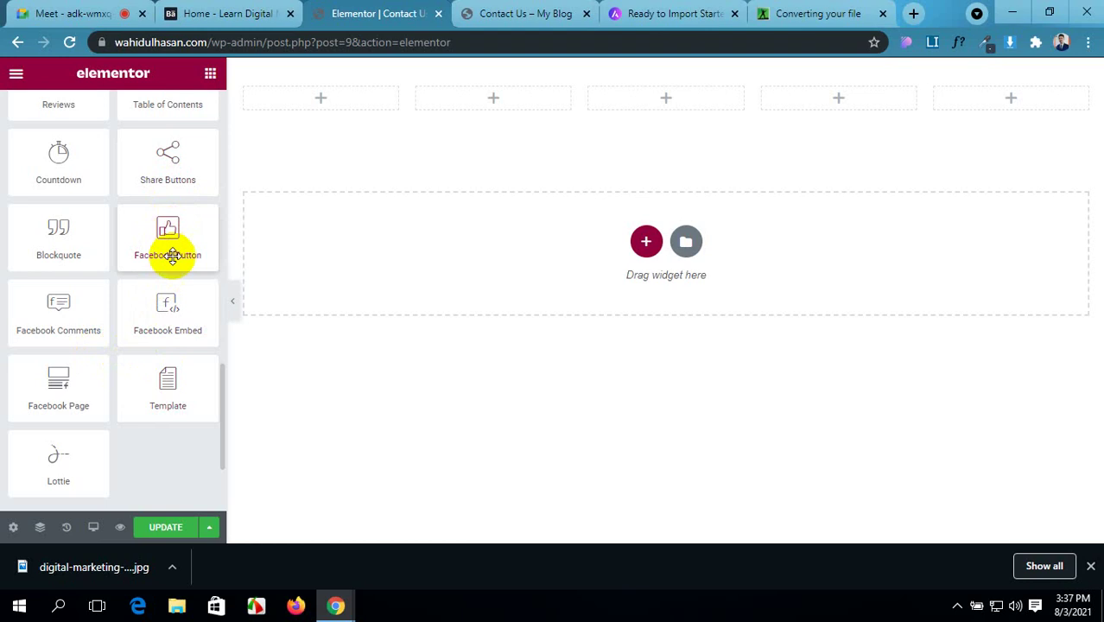
pyautogui.scroll(-3, 170, 294)
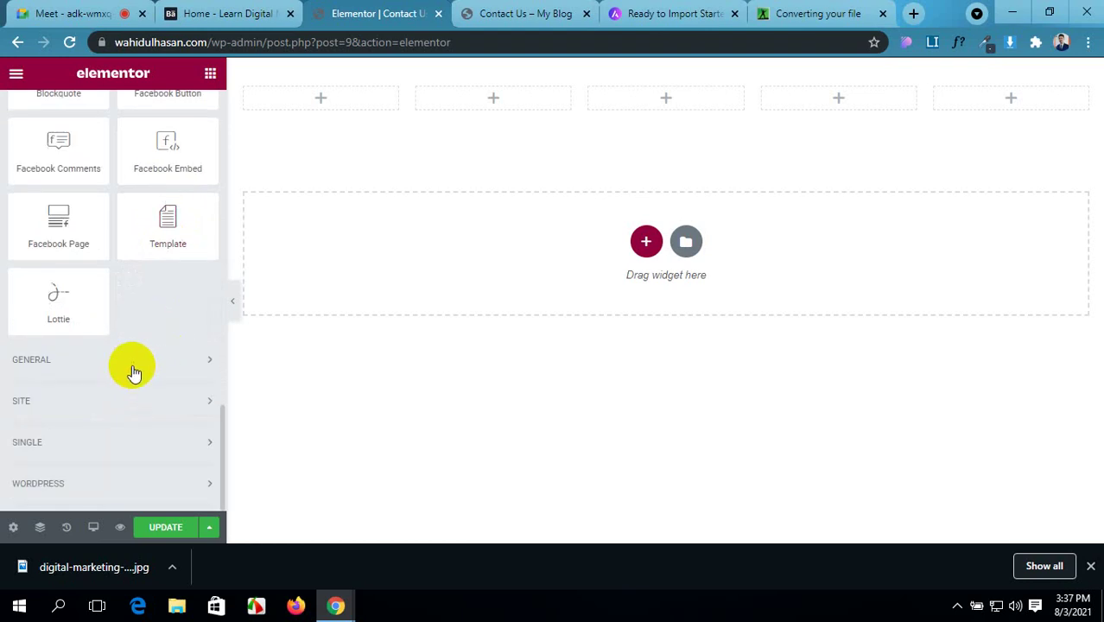
pyautogui.click(134, 370)
pyautogui.scroll(-1, 132, 364)
pyautogui.scroll(-1, 133, 365)
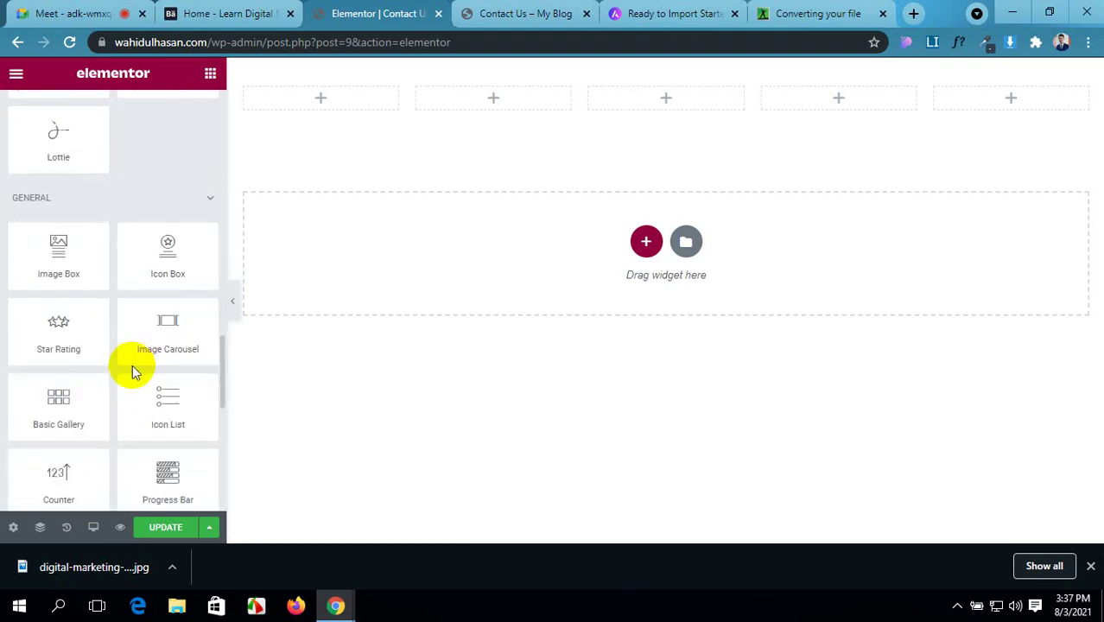
pyautogui.scroll(-4, 132, 367)
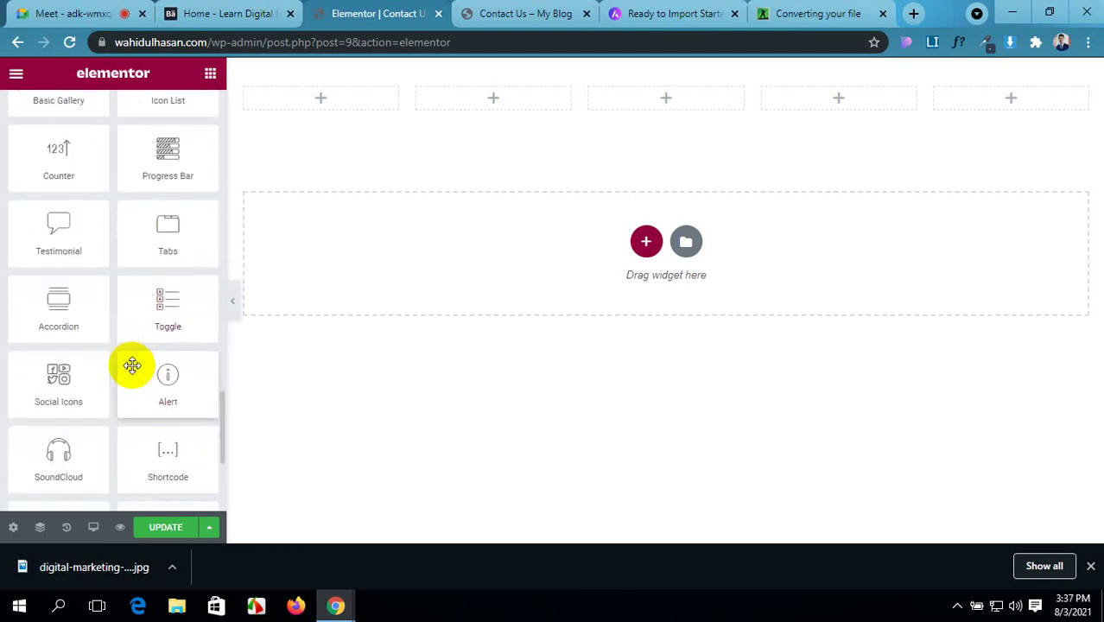
# - Drag the Social Icons widget into the first header column
pyautogui.moveTo(68, 389); pyautogui.dragTo(313, 97)
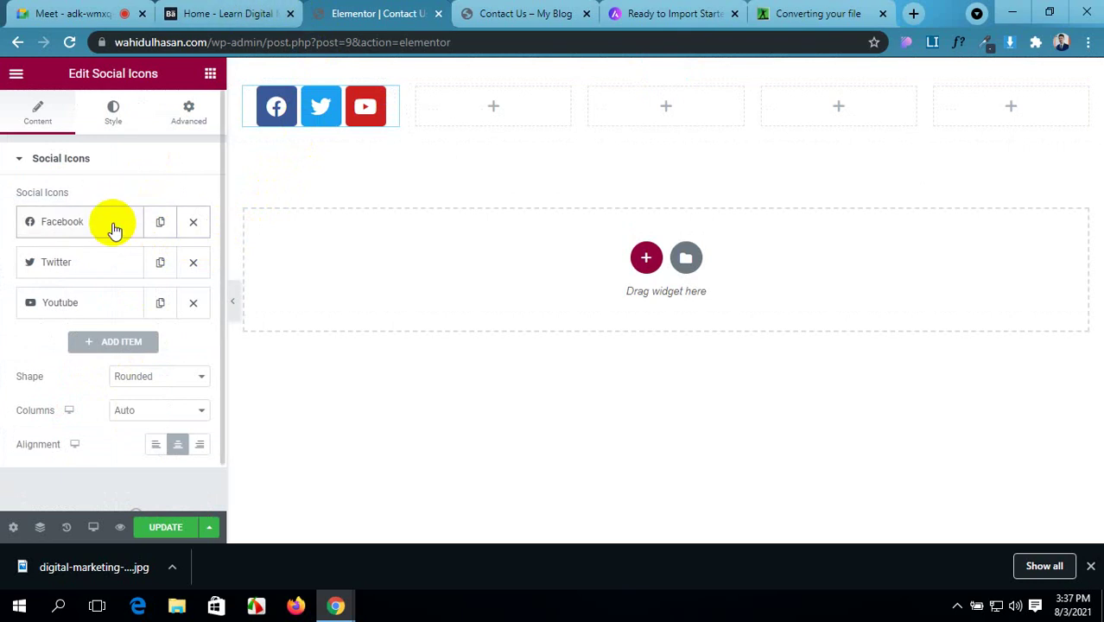
pyautogui.click(228, 12)
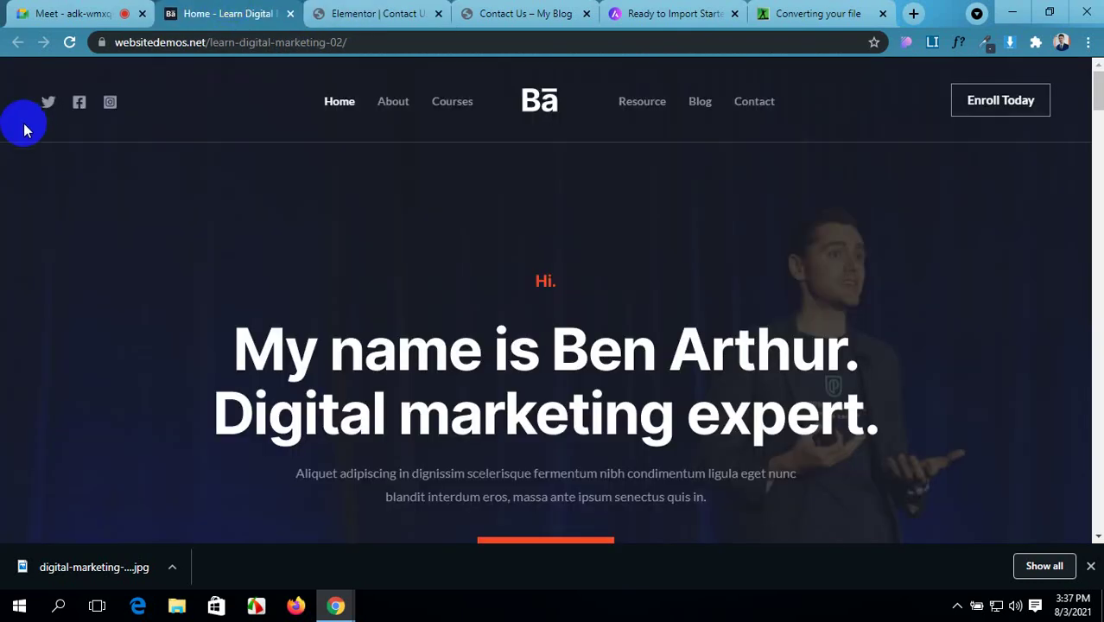
pyautogui.click(436, 10)
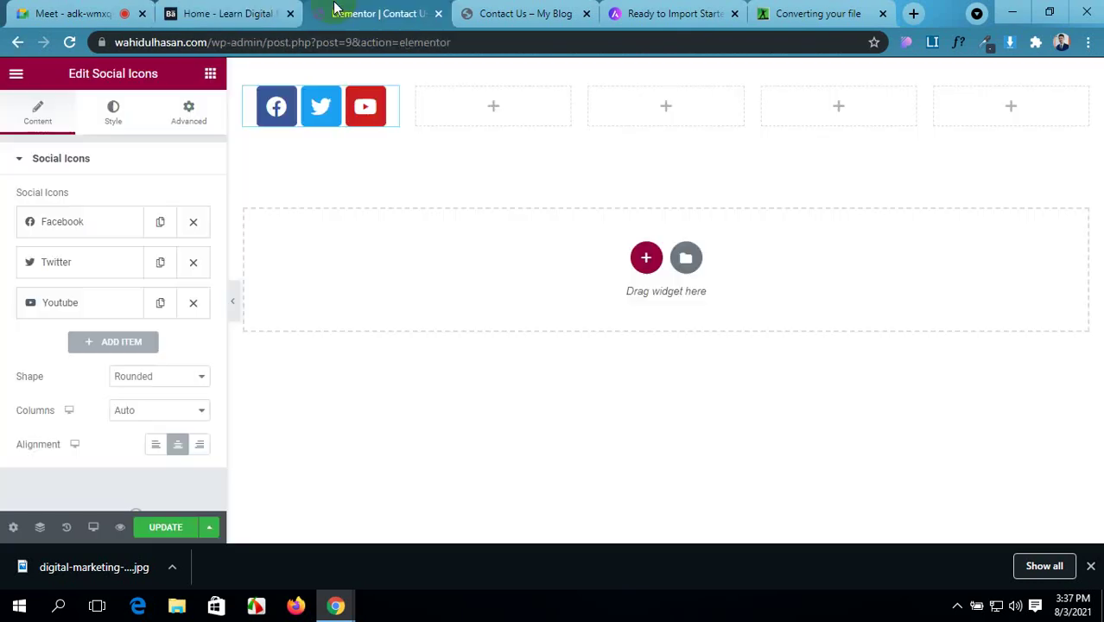
# - Link the Facebook icon to # and set its colour mode to Custom
pyautogui.click(130, 222)
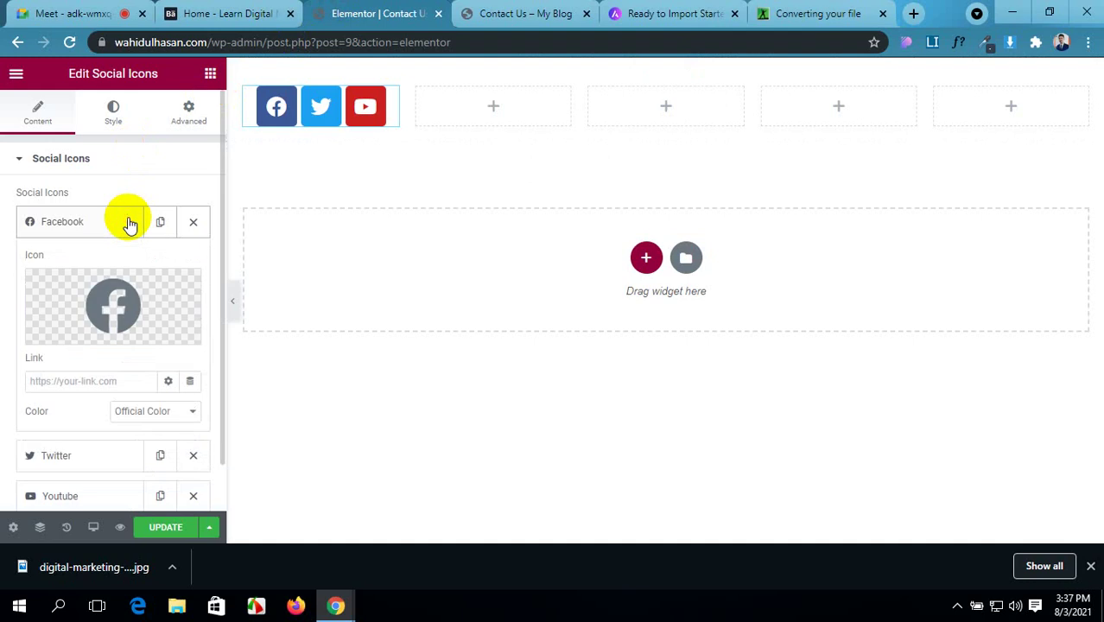
pyautogui.click(116, 304)
pyautogui.scroll(-1, 117, 344)
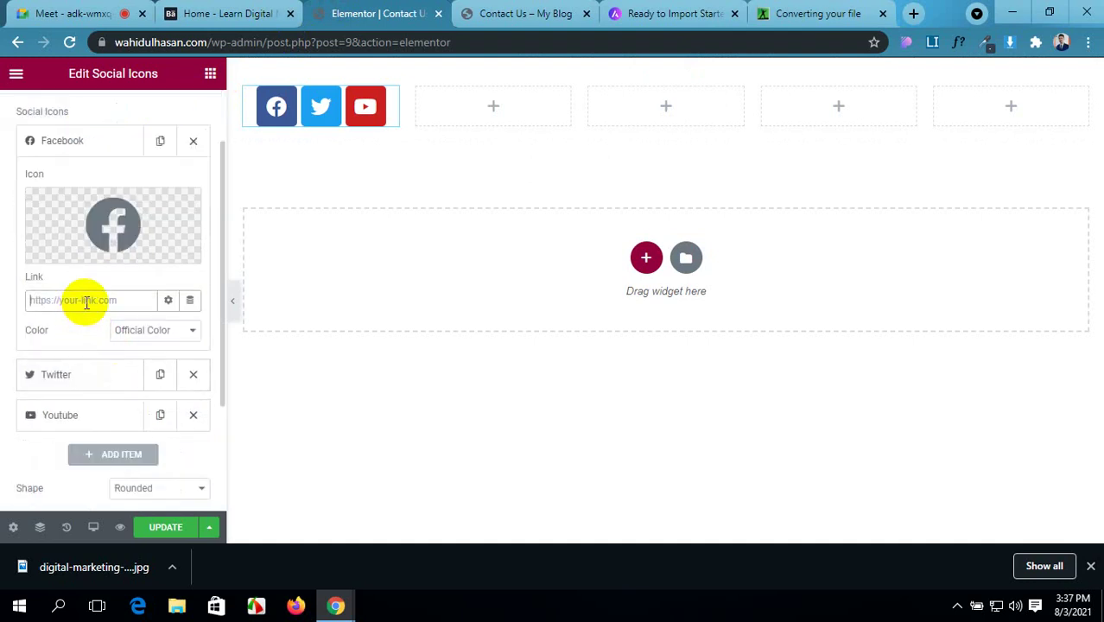
pyautogui.click(162, 333)
pyautogui.click(168, 361)
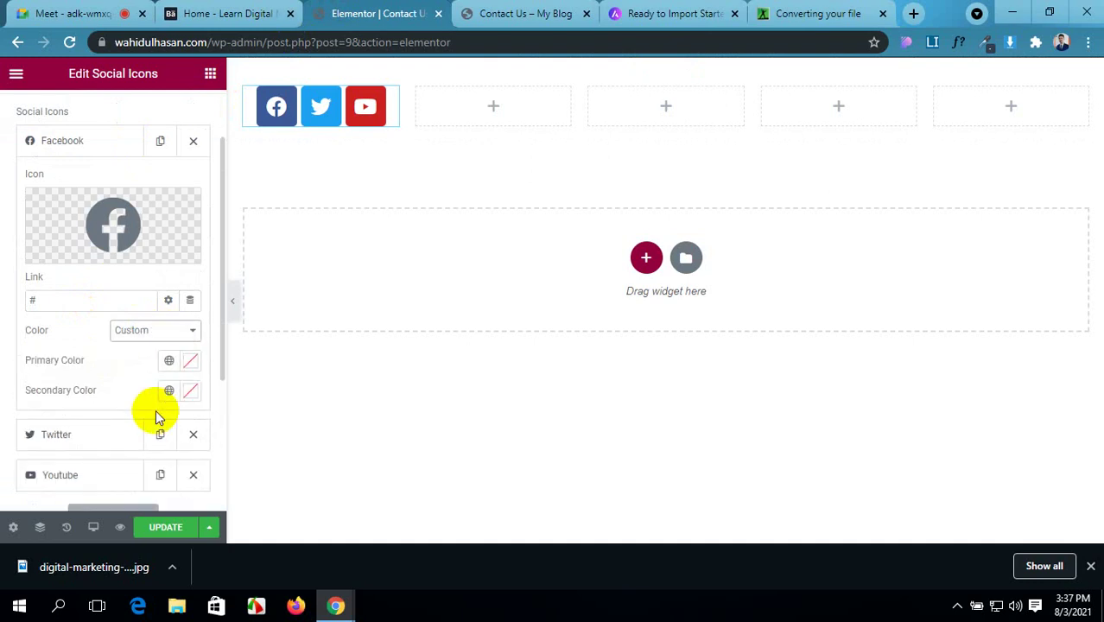
pyautogui.click(215, 8)
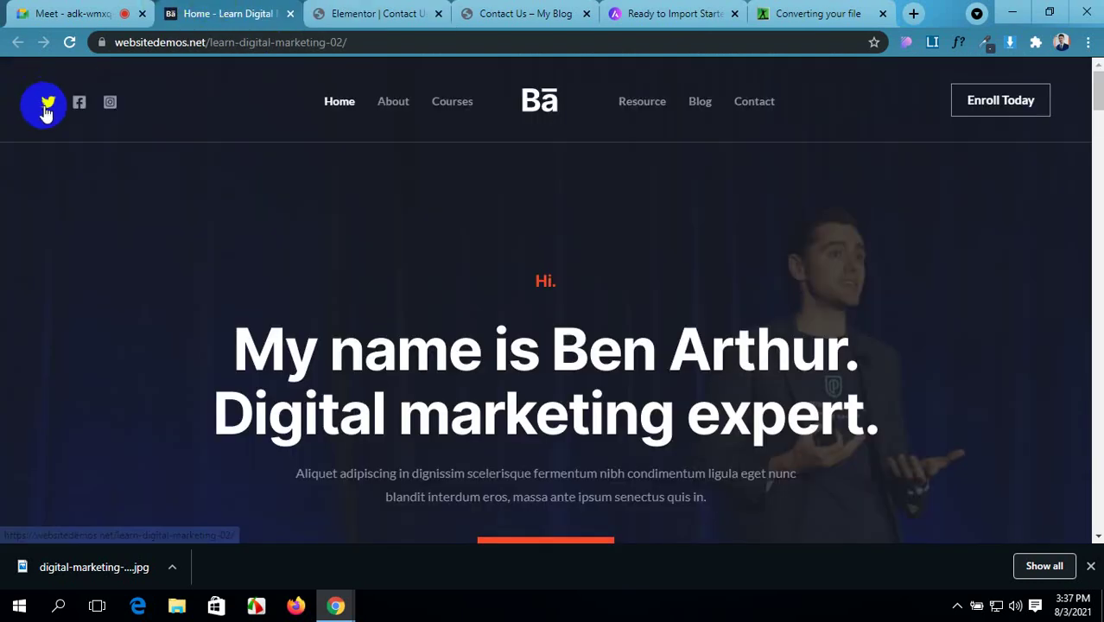
pyautogui.click(346, 12)
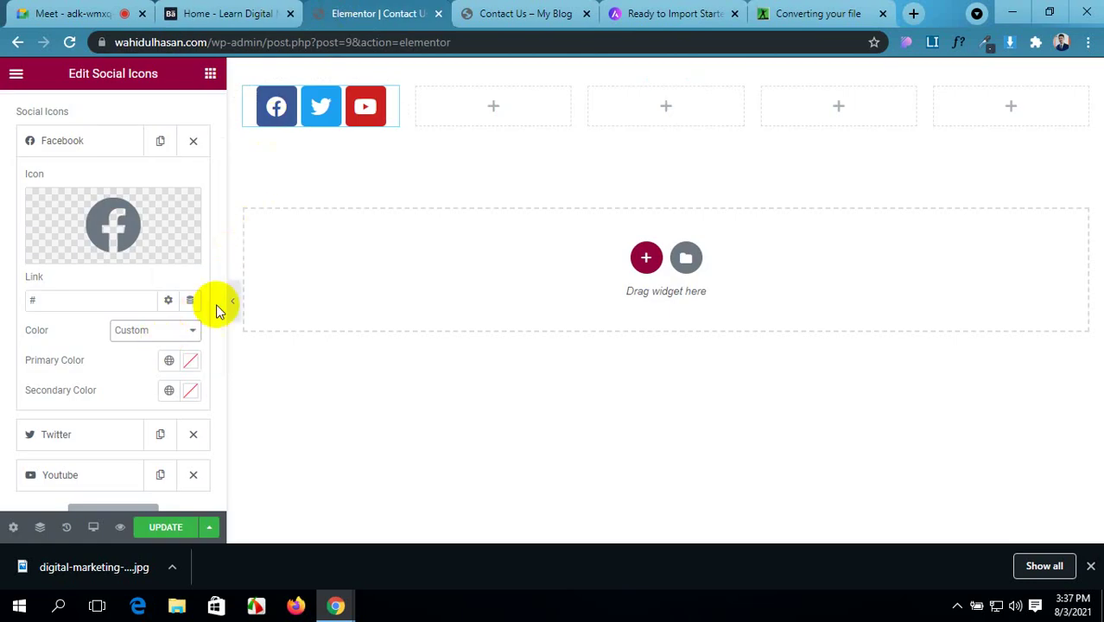
pyautogui.click(277, 12)
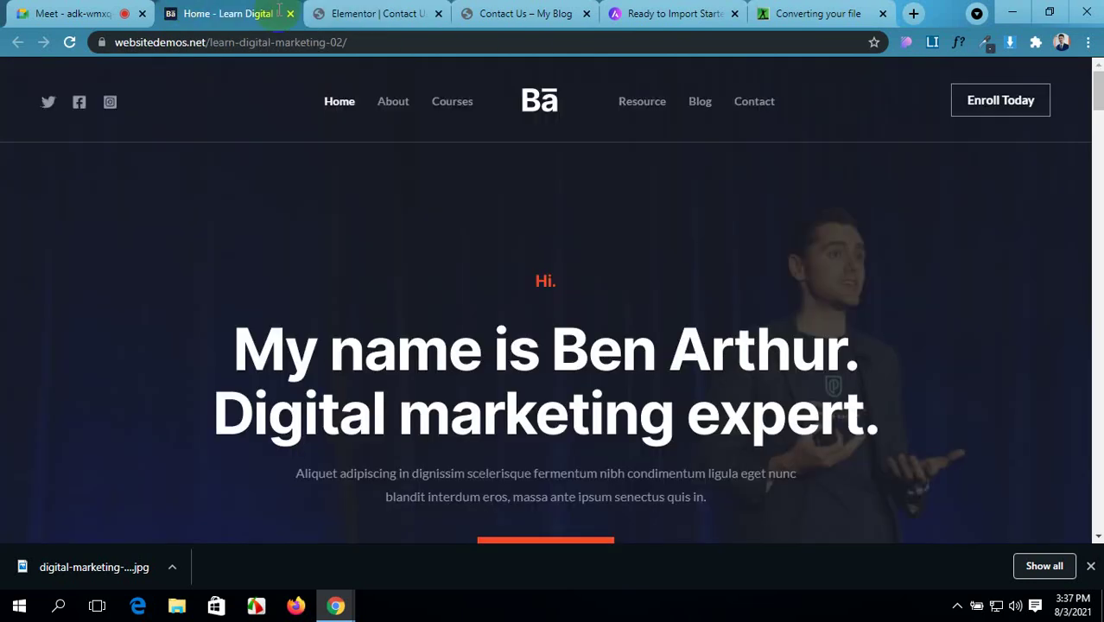
# - Read the demo Twitter icon's details with WhatFont: Lato 400, 16px, colour #0274be
pyautogui.click(959, 43)
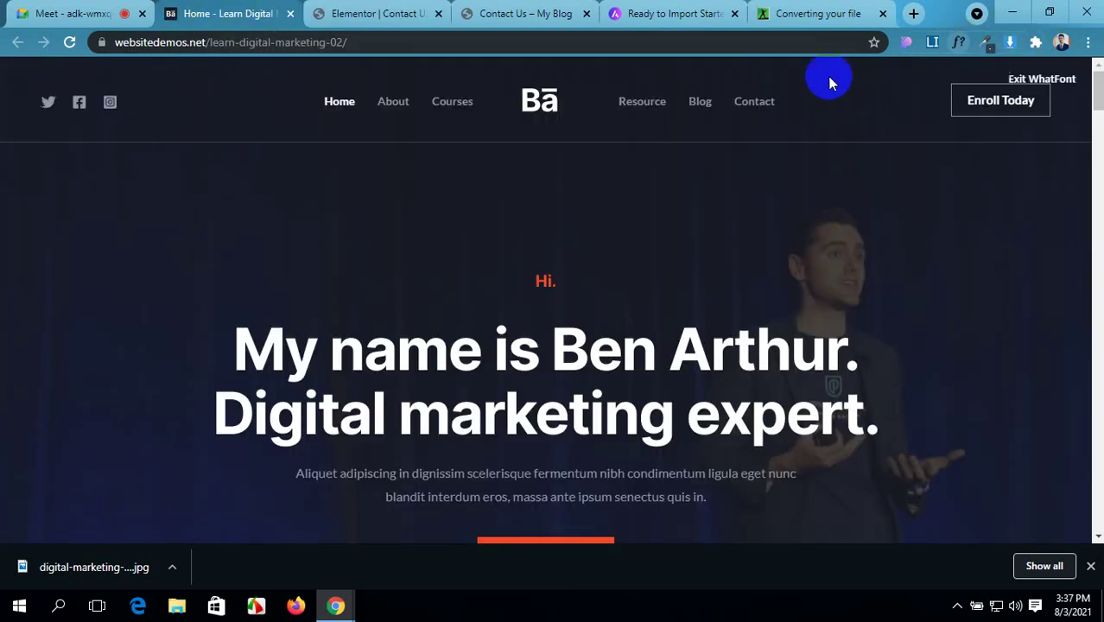
pyautogui.click(48, 104)
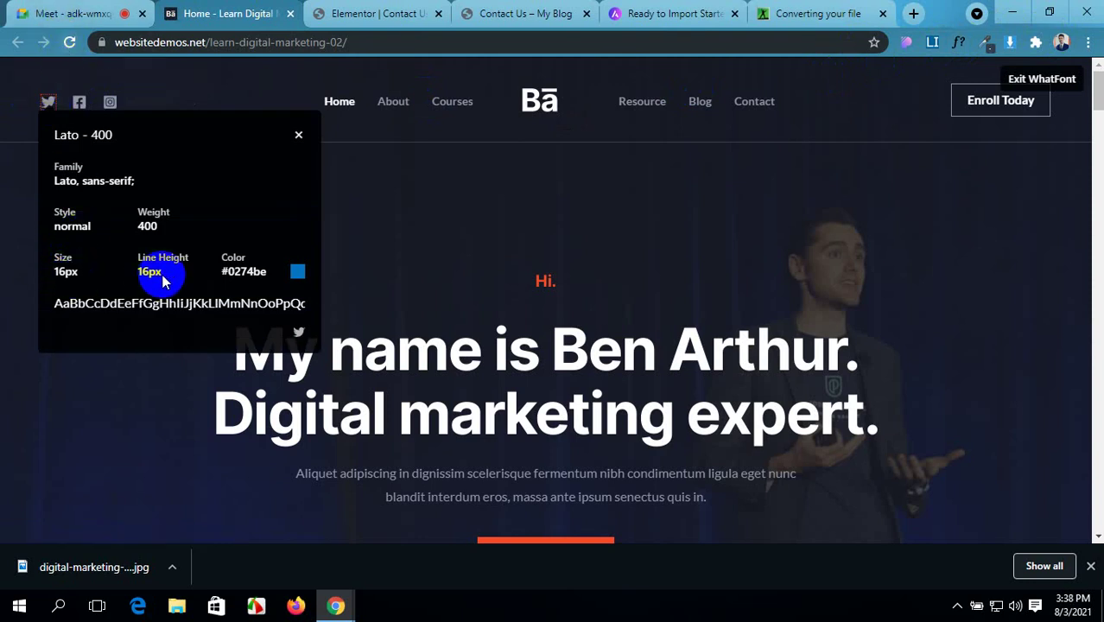
pyautogui.click(429, 13)
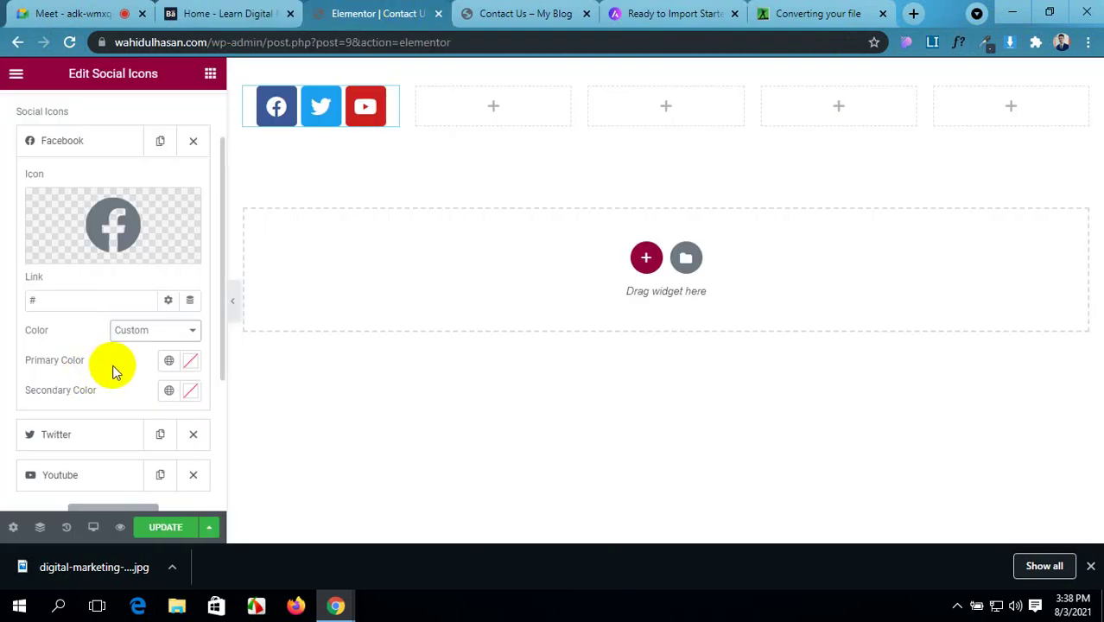
pyautogui.click(191, 362)
pyautogui.click(270, 7)
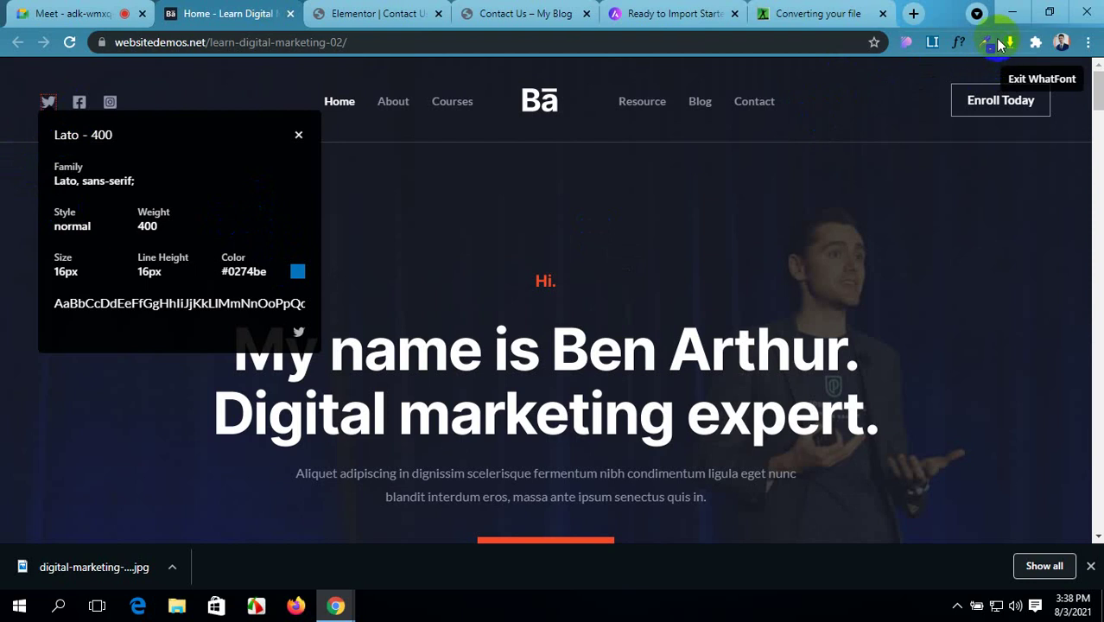
# - Try pale grey #AEA5A5 as Facebook's primary colour and compare with the reference site
pyautogui.click(340, 9)
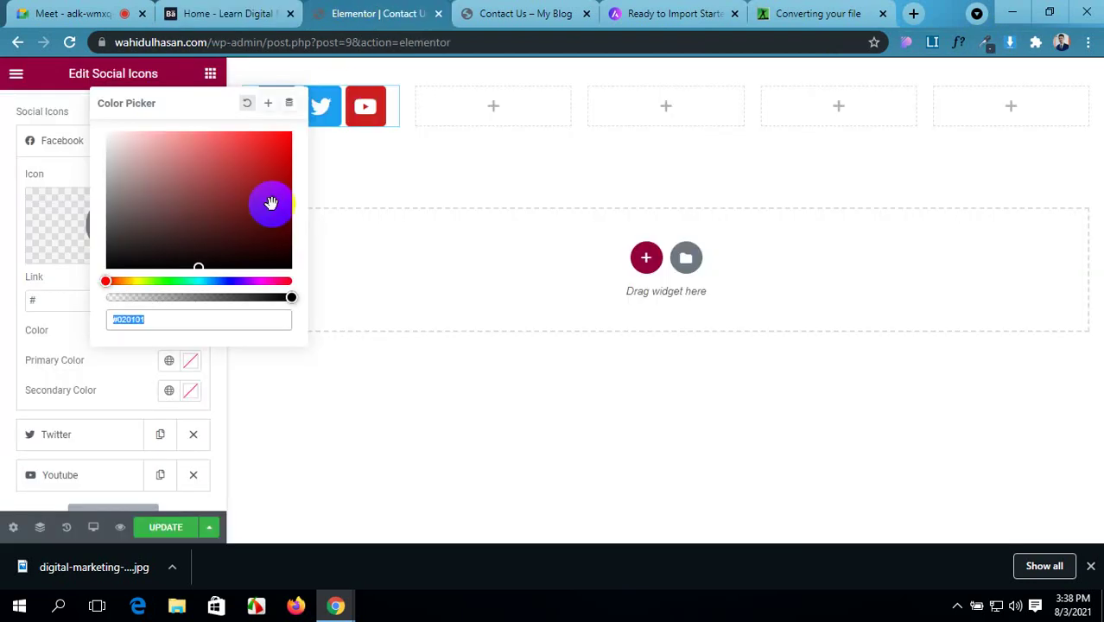
pyautogui.click(191, 363)
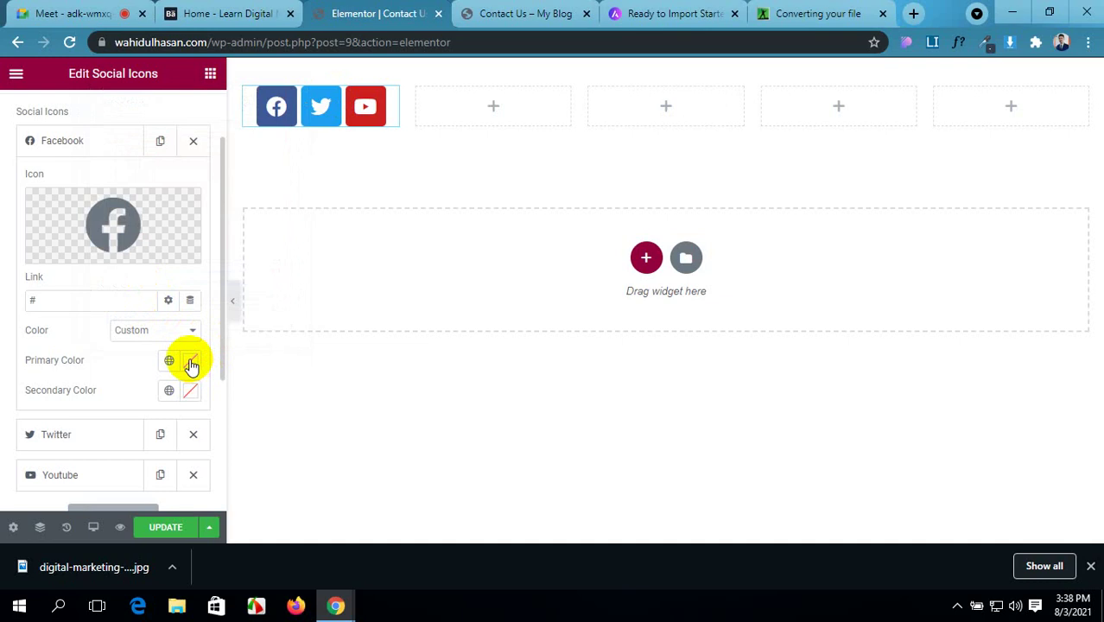
pyautogui.click(190, 364)
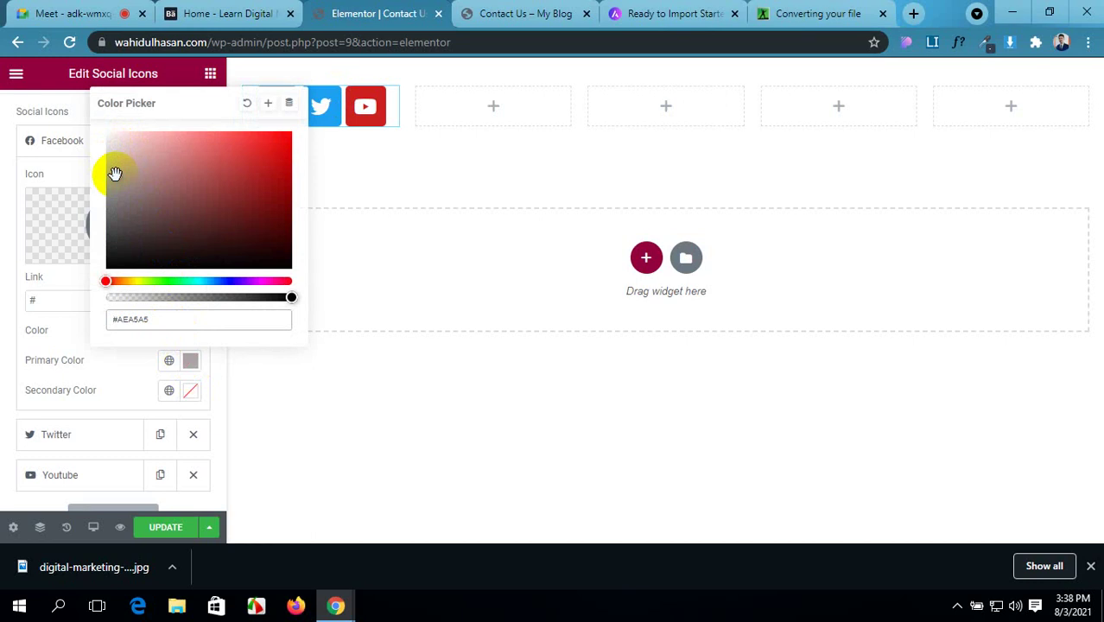
pyautogui.click(4, 342)
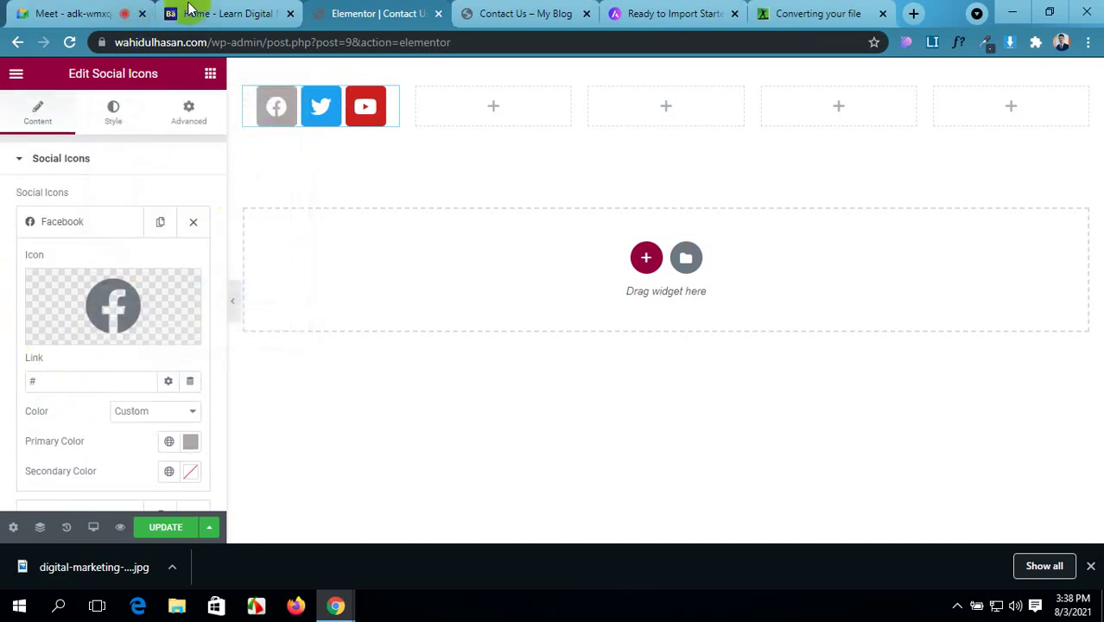
pyautogui.click(227, 11)
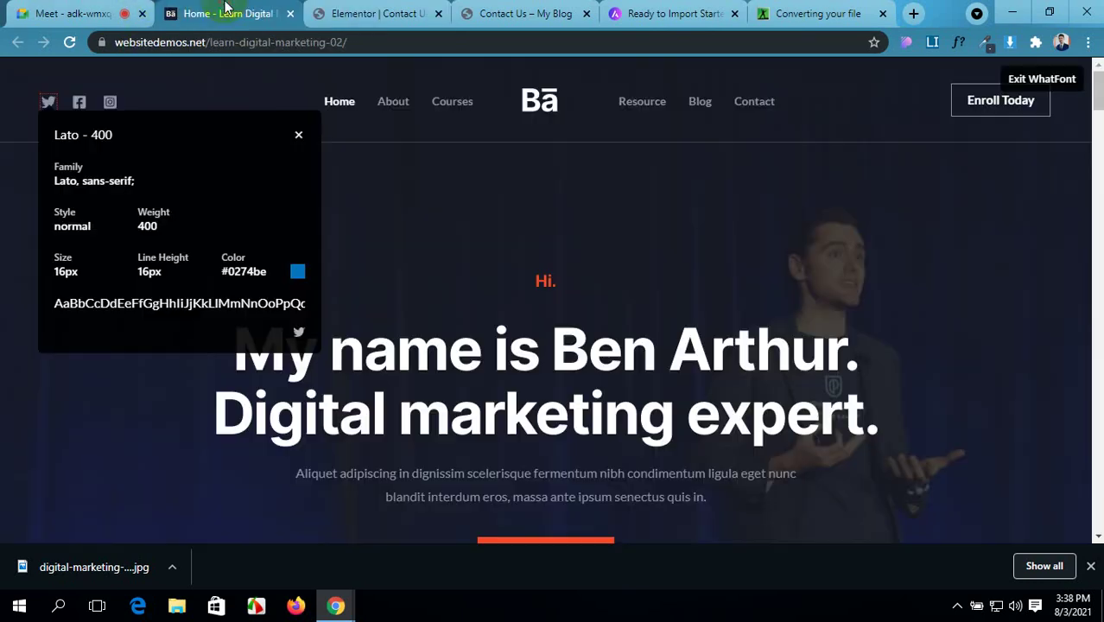
pyautogui.click(383, 10)
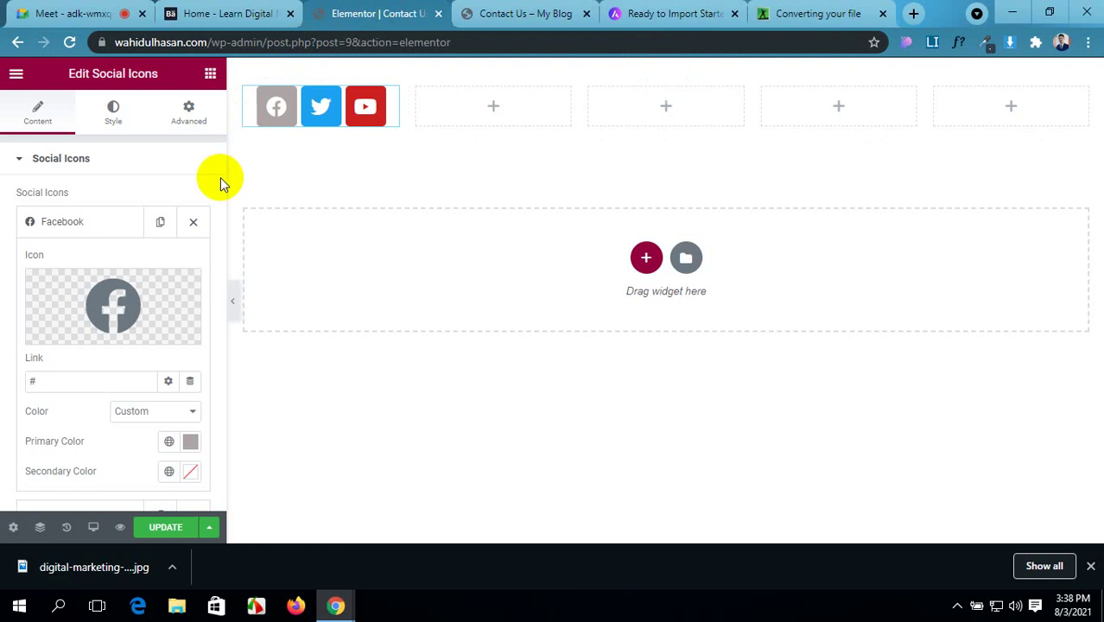
# - Make Facebook's primary colour fully transparent and its secondary colour #D2C1C1
pyautogui.click(191, 443)
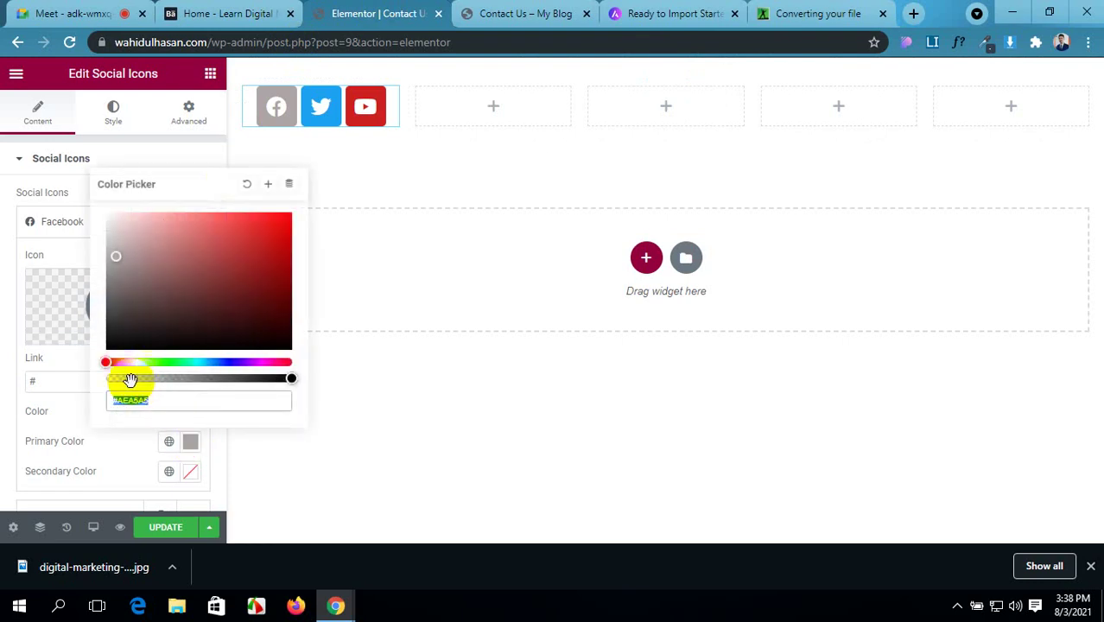
pyautogui.moveTo(128, 377); pyautogui.dragTo(107, 383)
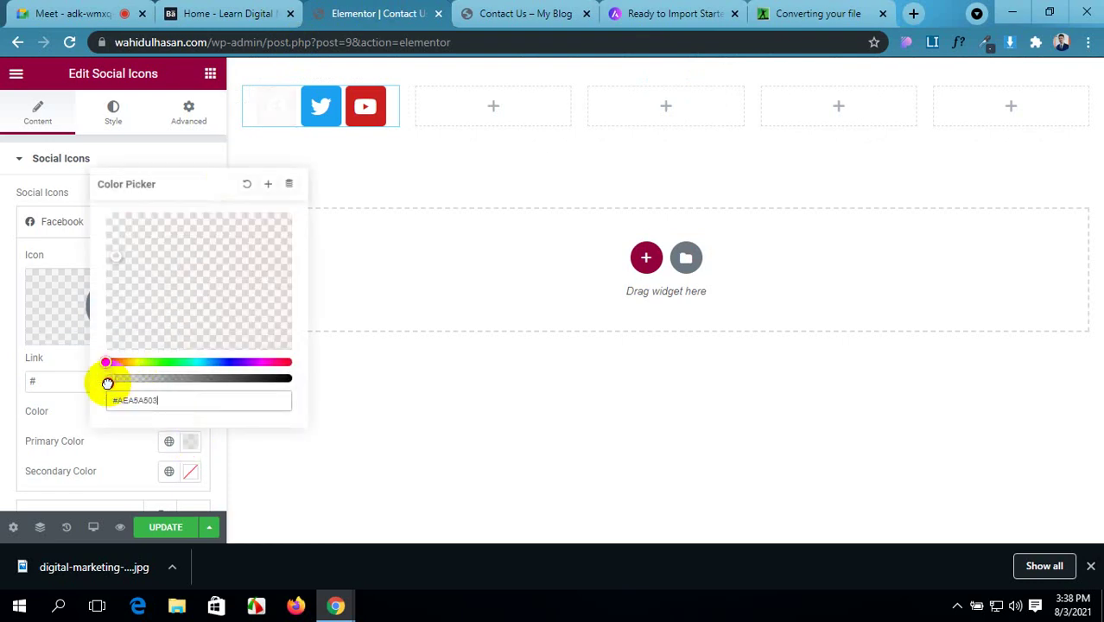
pyautogui.click(5, 438)
pyautogui.scroll(-1, 181, 412)
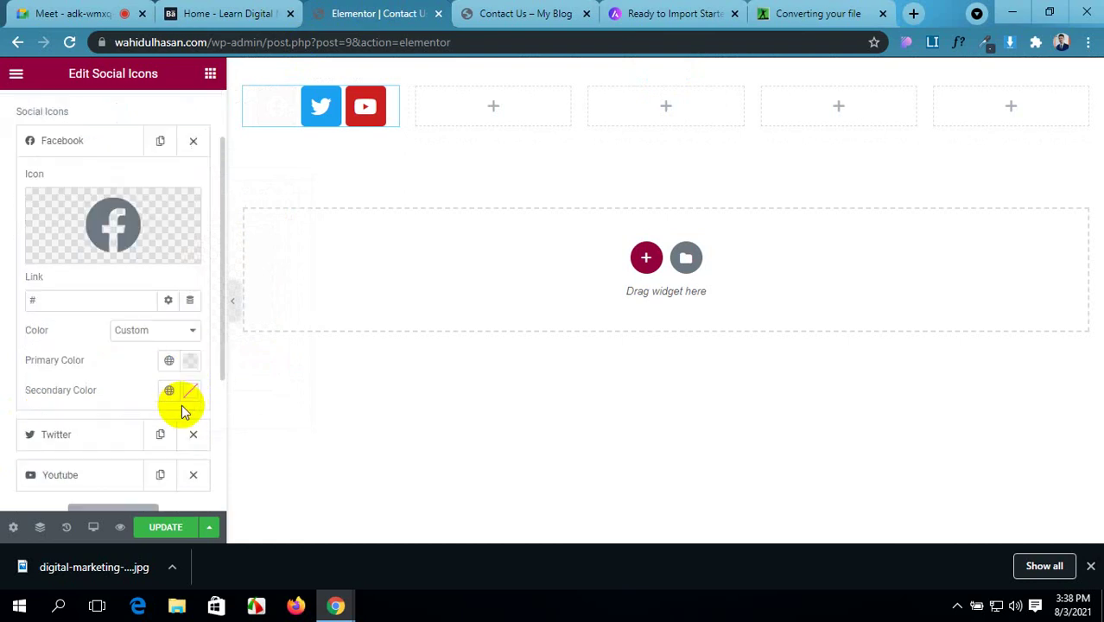
pyautogui.click(188, 393)
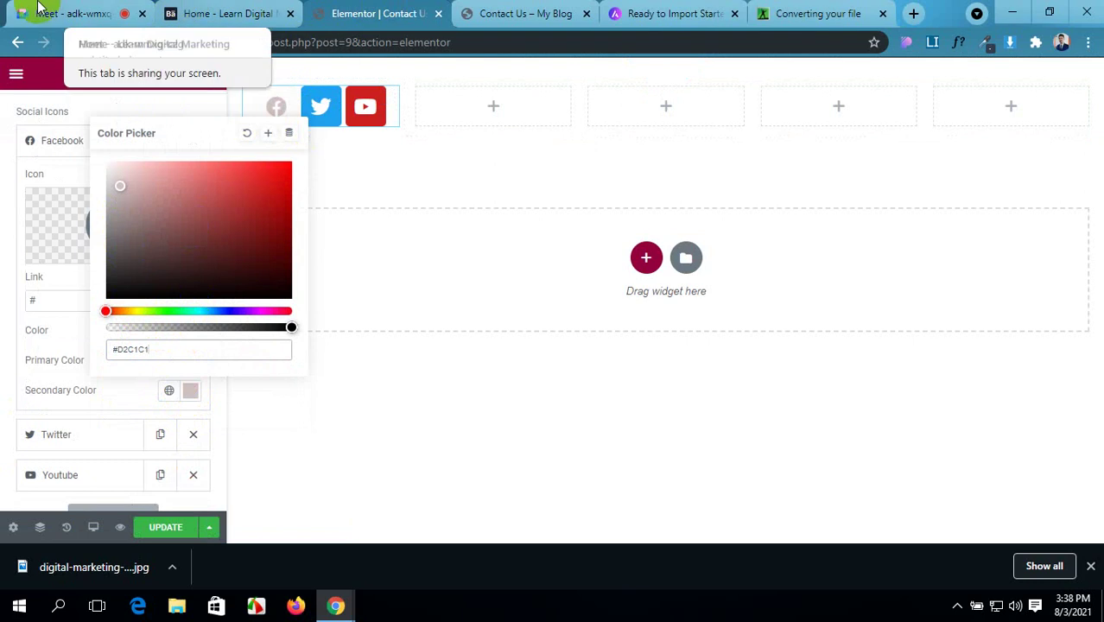
pyautogui.click(230, 8)
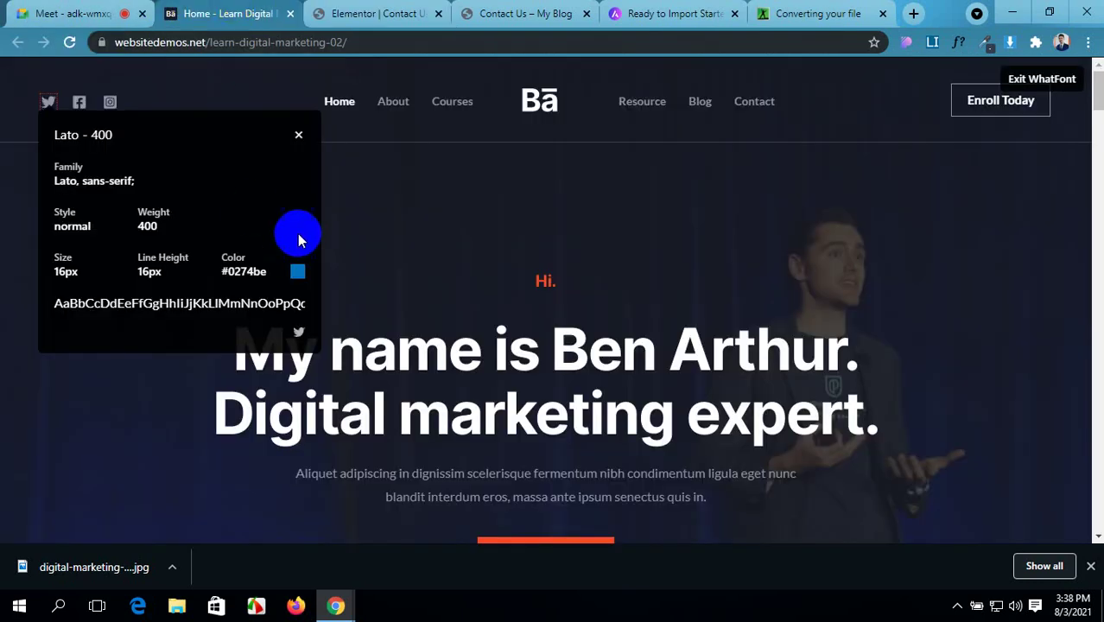
pyautogui.click(297, 138)
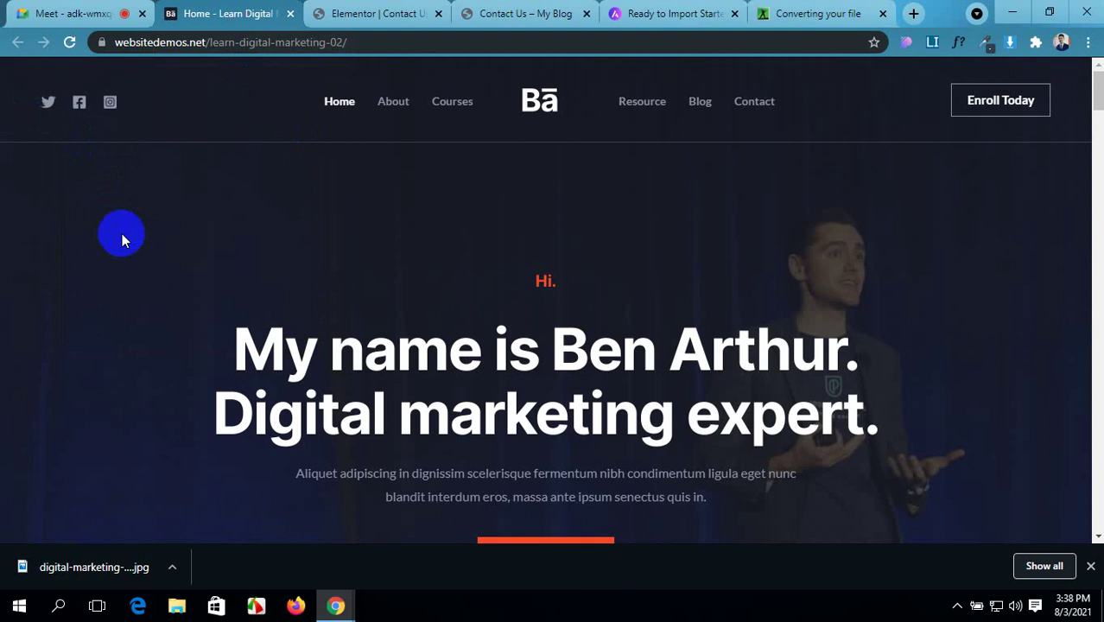
pyautogui.click(321, 12)
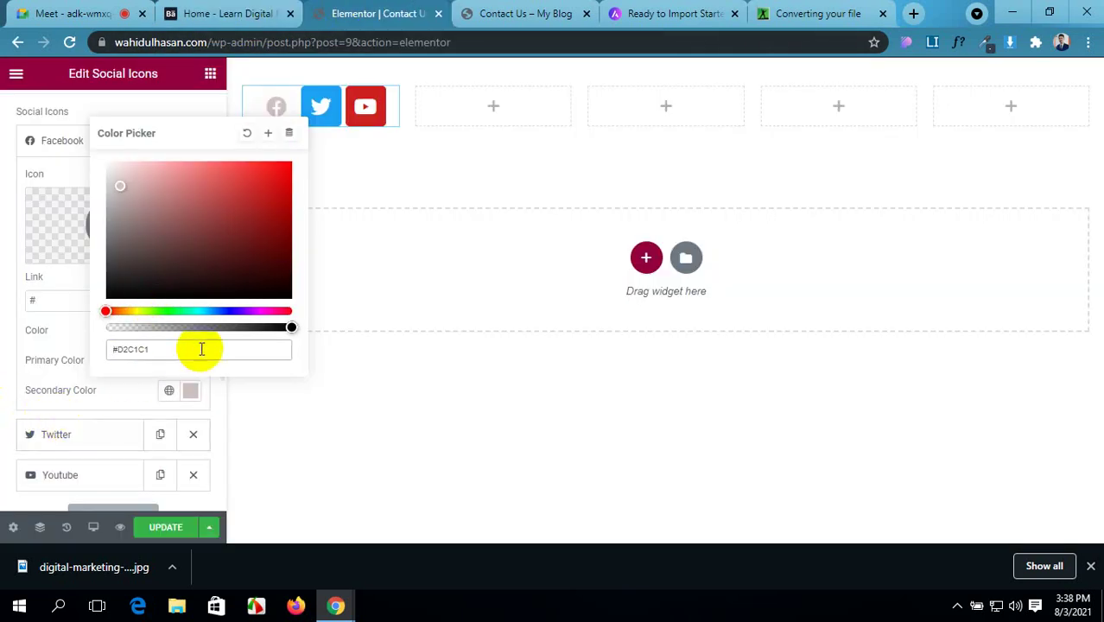
pyautogui.click(4, 350)
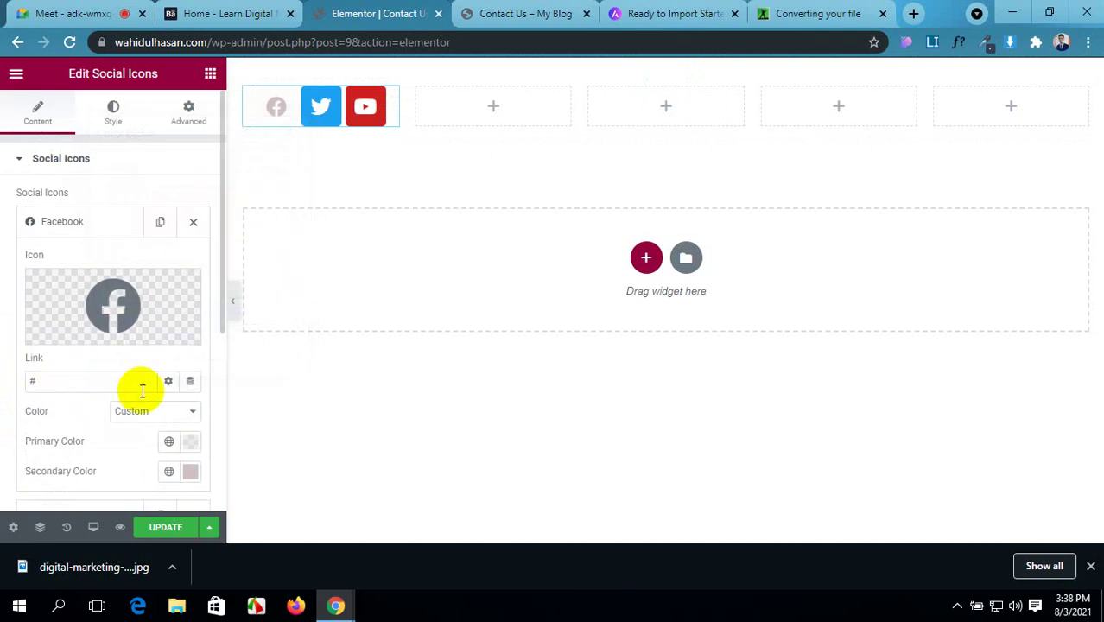
# - Save the Contact Us page with UPDATE
pyautogui.scroll(-1, 130, 395)
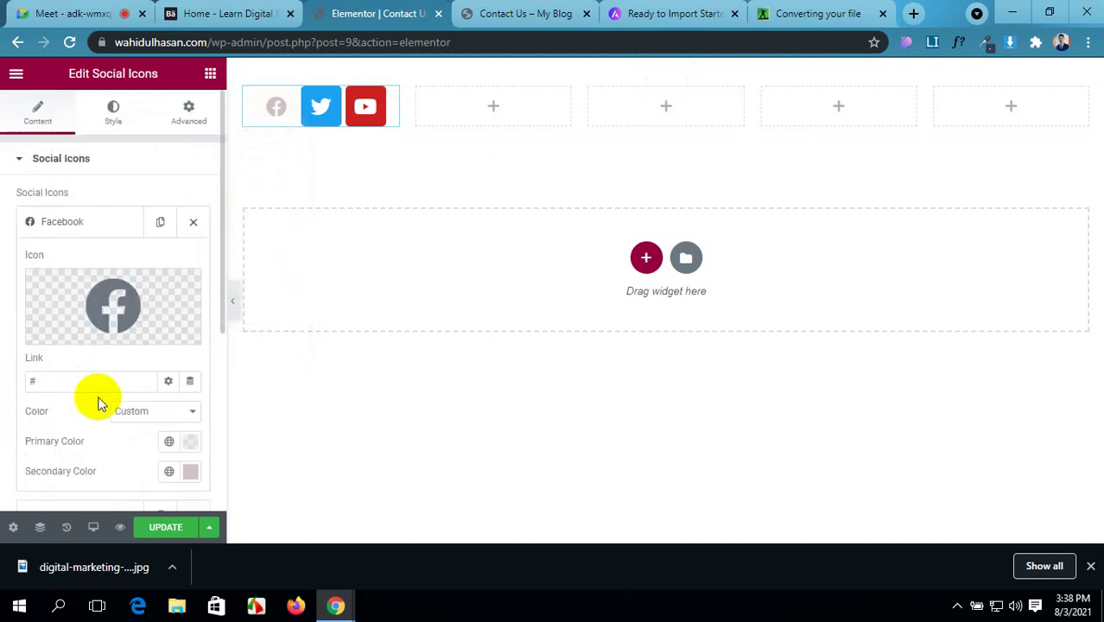
pyautogui.click(159, 533)
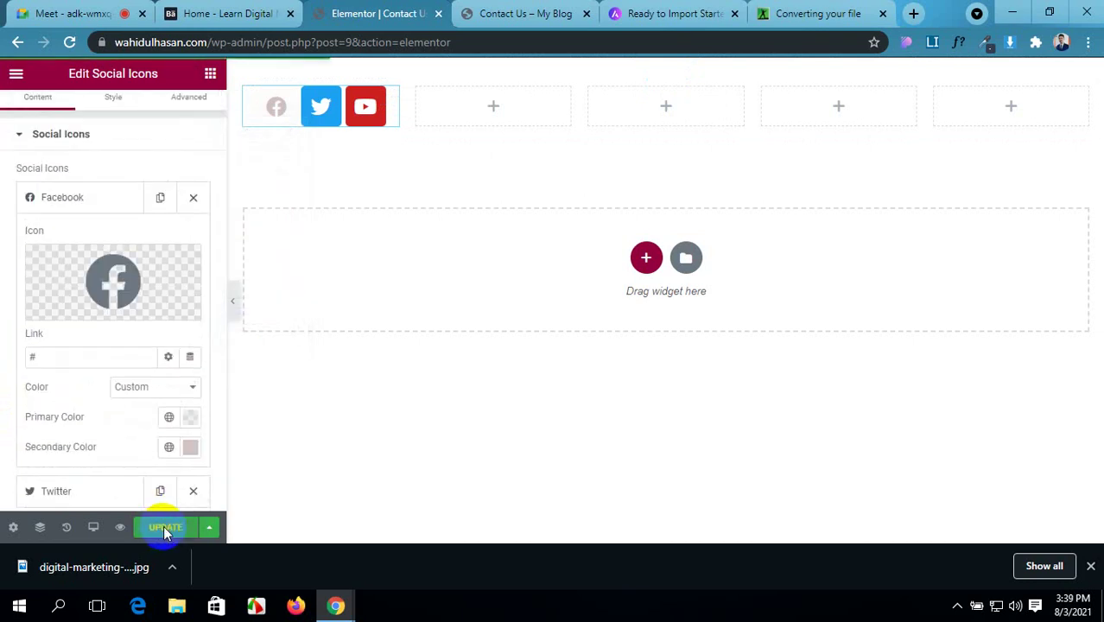
pyautogui.scroll(-3, 93, 350)
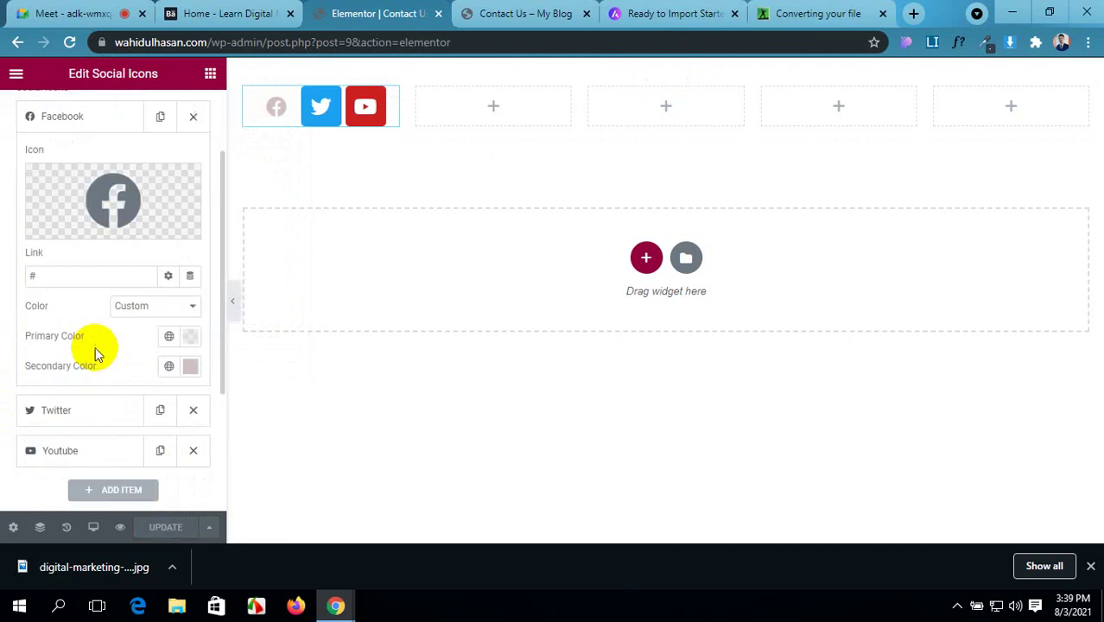
pyautogui.scroll(1, 95, 353)
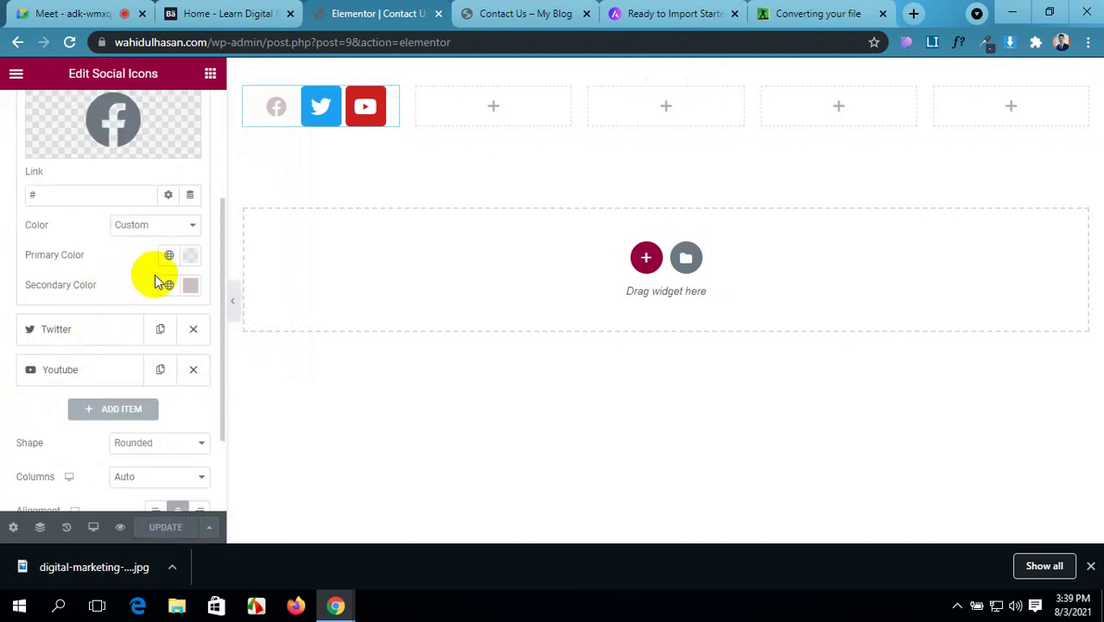
pyautogui.scroll(1, 149, 277)
pyautogui.scroll(1, 143, 278)
pyautogui.scroll(-2, 143, 277)
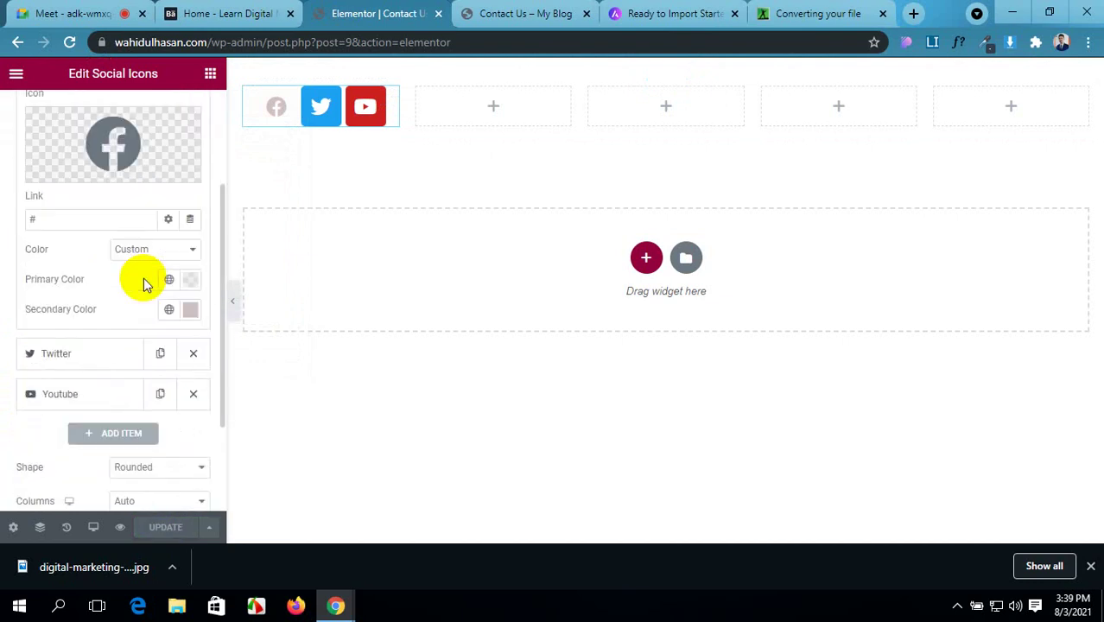
# - Link the Twitter icon to # and set its colour mode to Custom
pyautogui.click(117, 355)
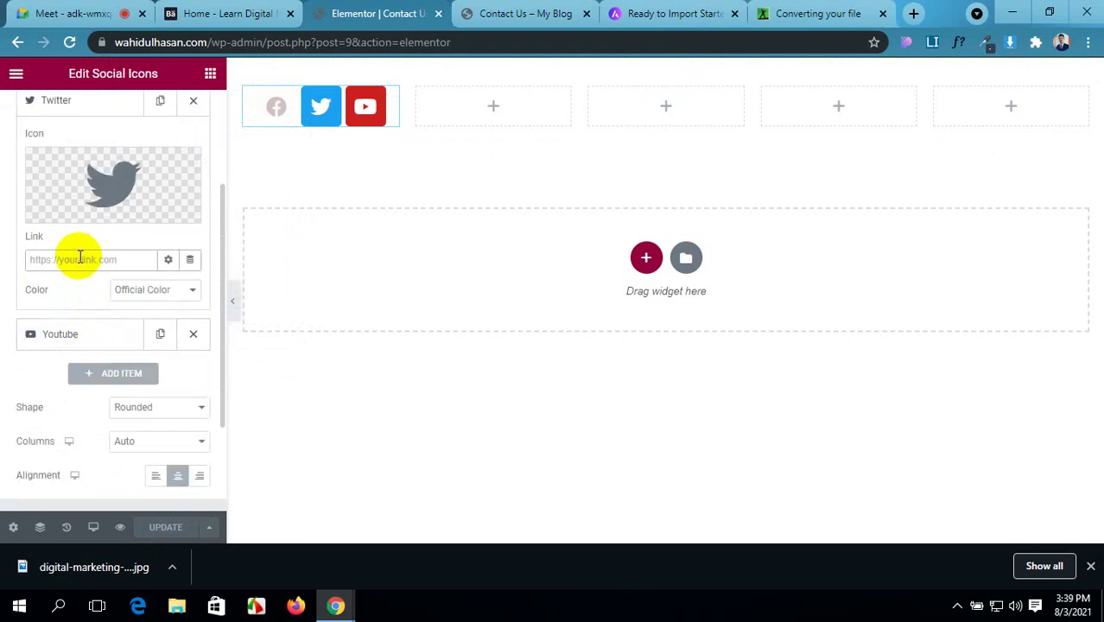
pyautogui.write('#')
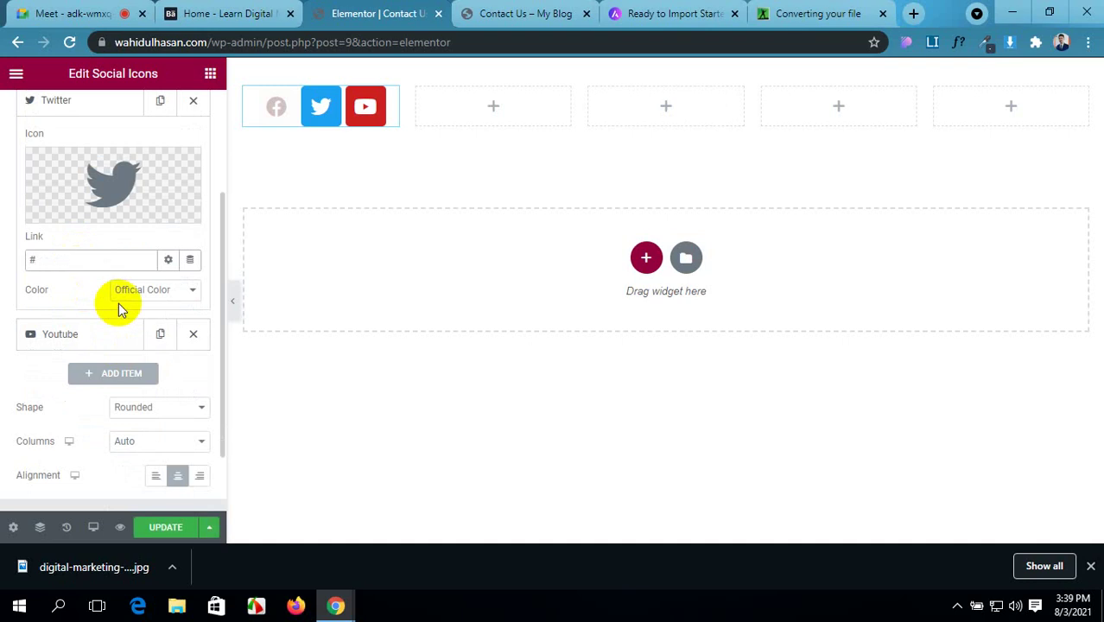
pyautogui.click(176, 290)
pyautogui.click(138, 320)
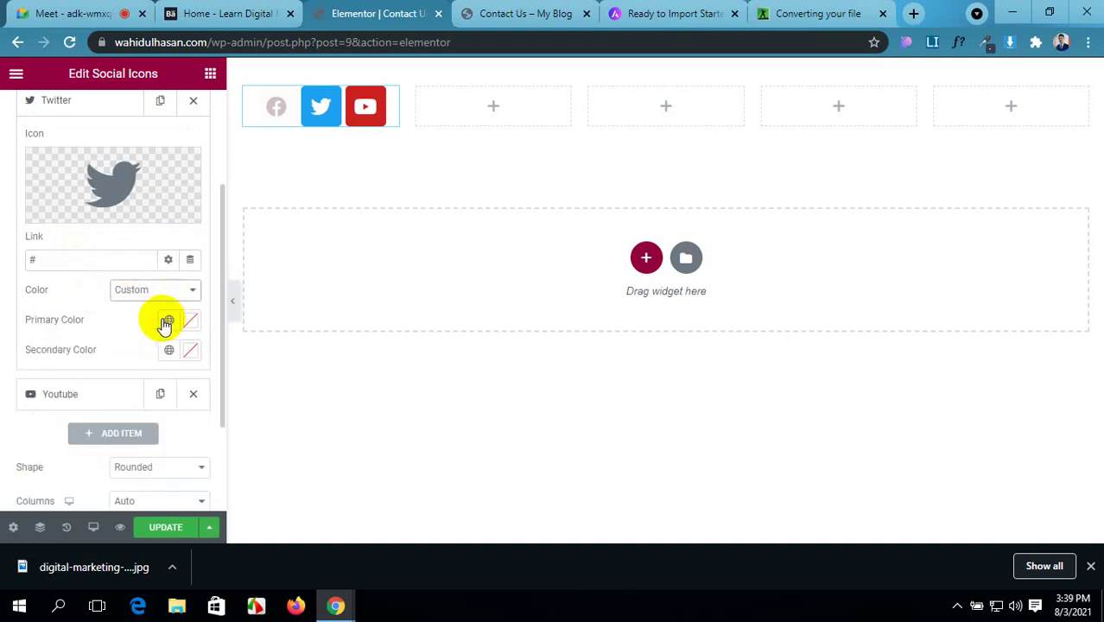
# - Give Twitter a fully transparent primary colour and a pale grey #BFB0B0 secondary colour
pyautogui.click(186, 351)
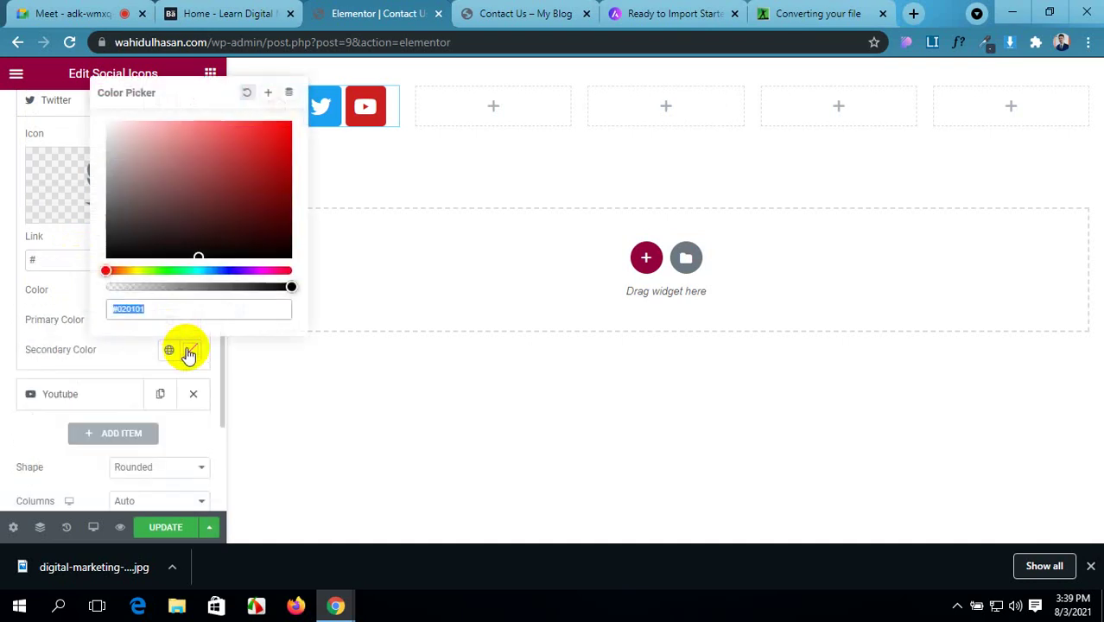
pyautogui.click(5, 318)
pyautogui.click(190, 321)
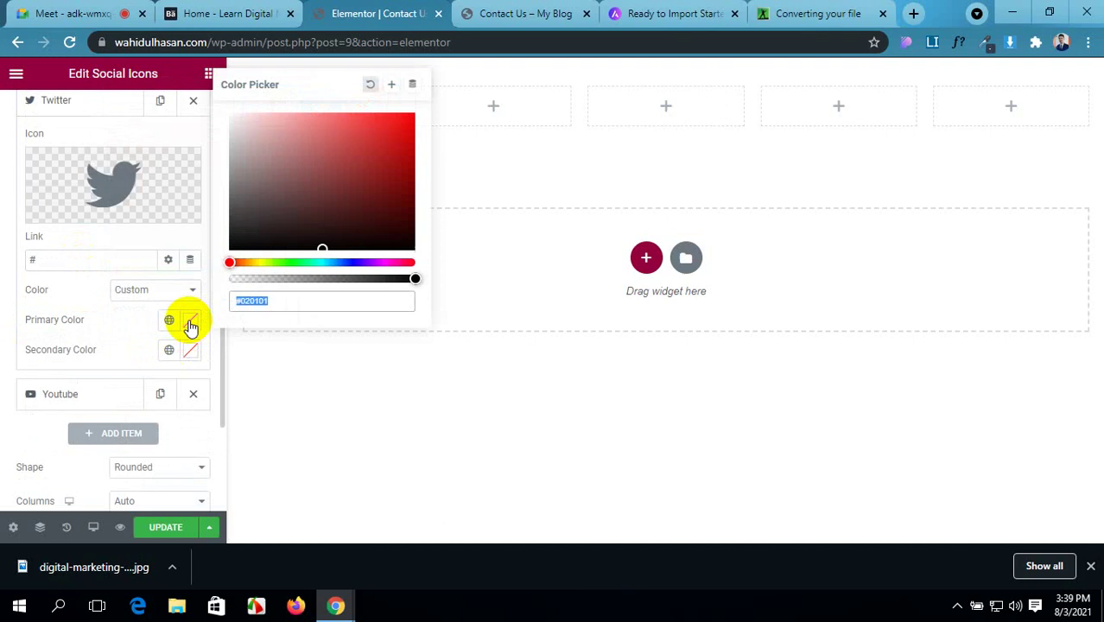
pyautogui.click(239, 279)
pyautogui.click(5, 303)
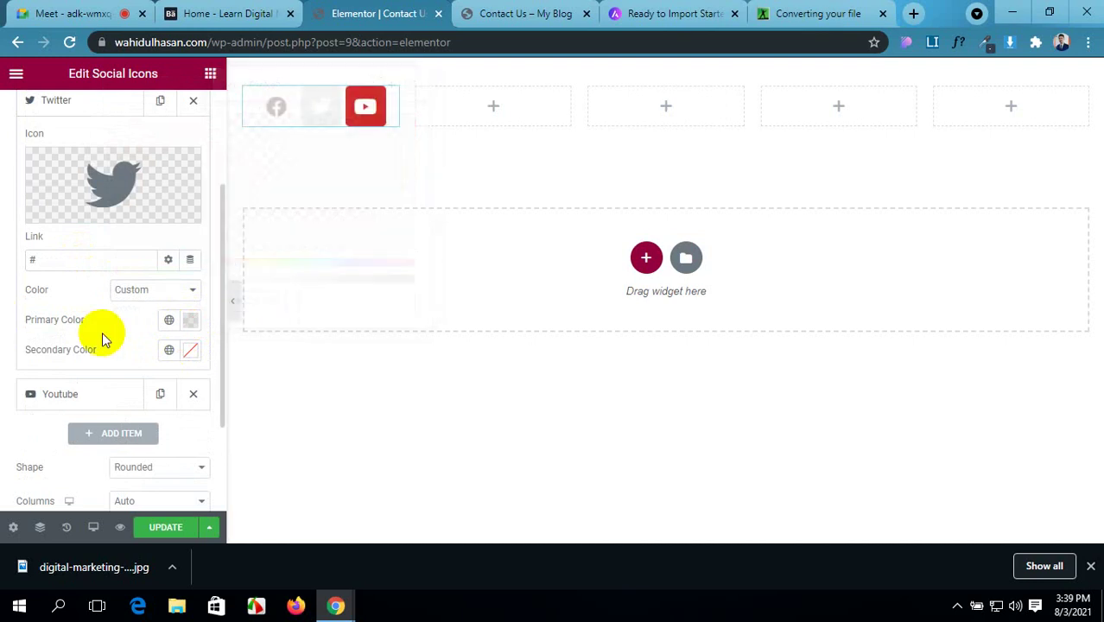
pyautogui.click(187, 351)
pyautogui.click(120, 155)
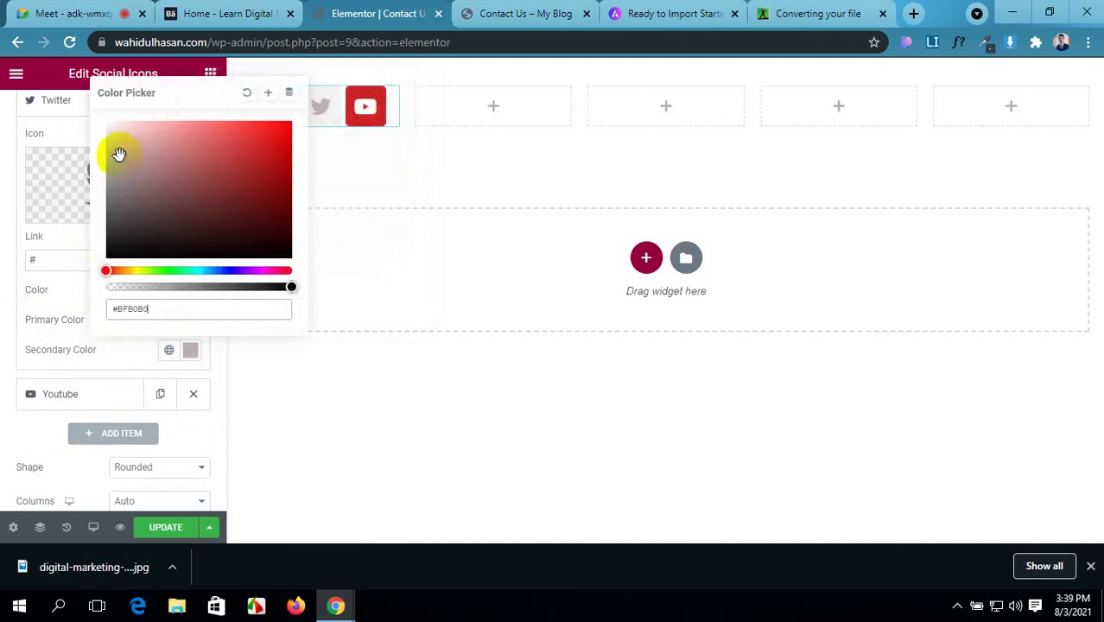
pyautogui.click(4, 350)
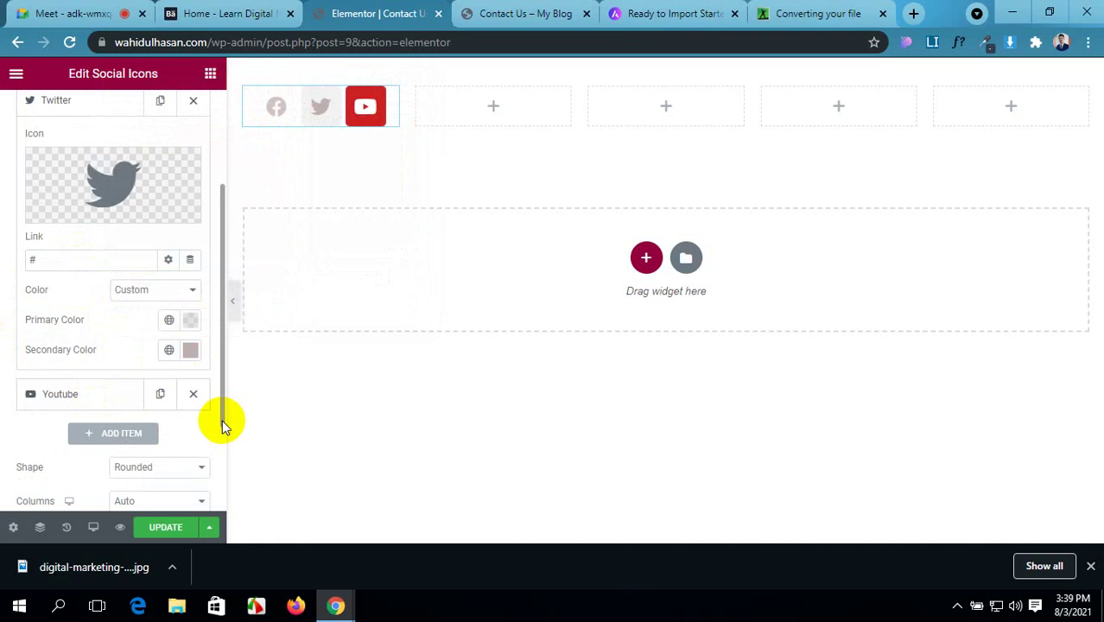
pyautogui.click(190, 322)
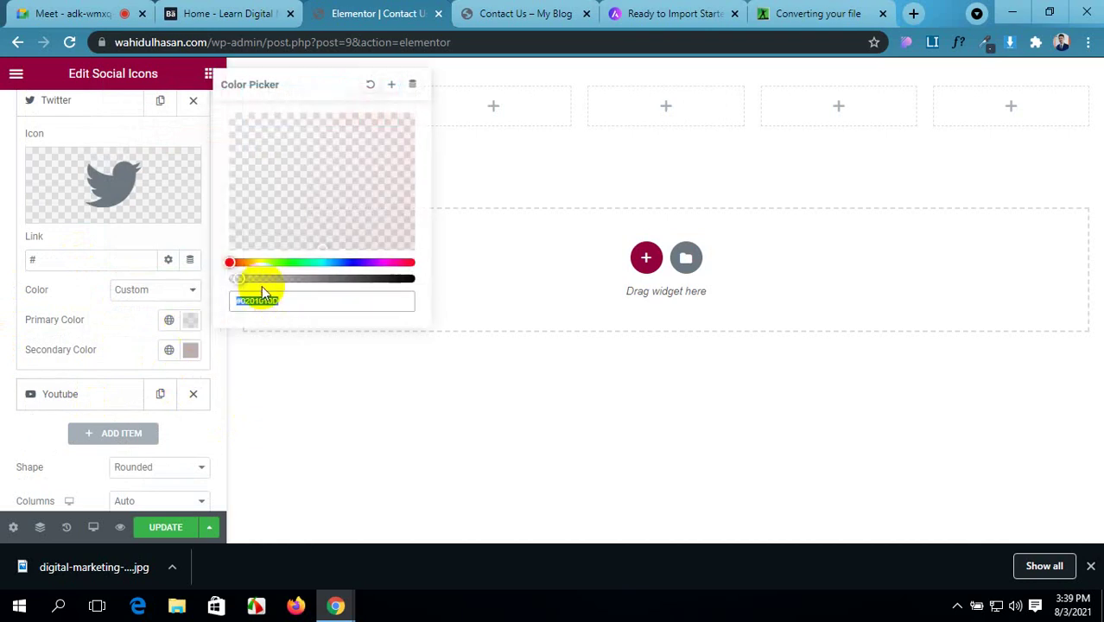
pyautogui.moveTo(252, 197); pyautogui.dragTo(244, 207)
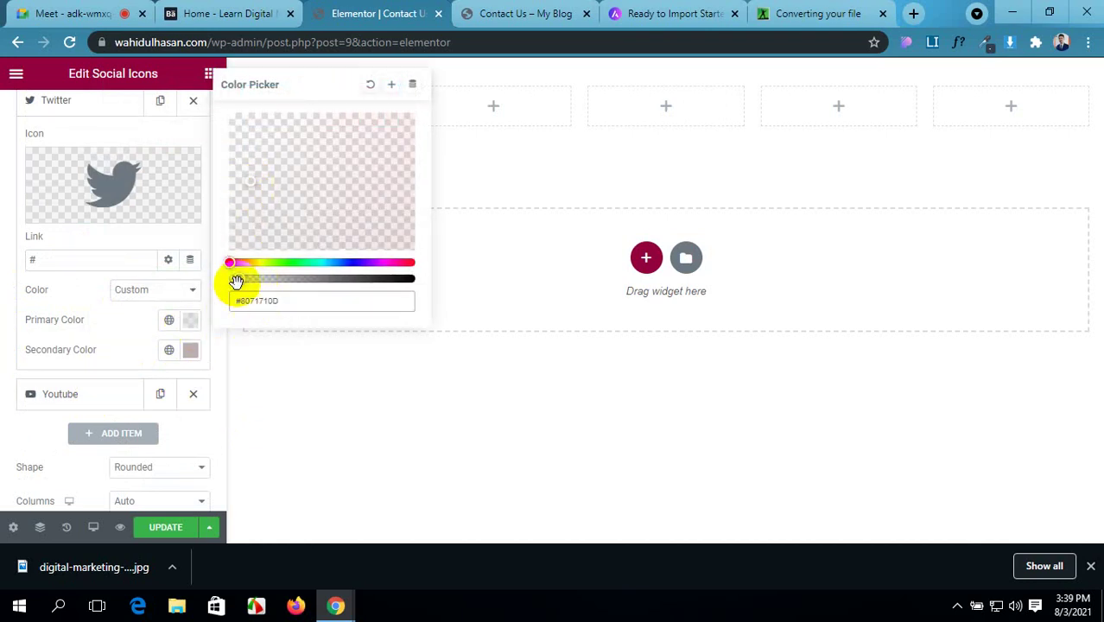
pyautogui.moveTo(239, 277); pyautogui.dragTo(224, 280)
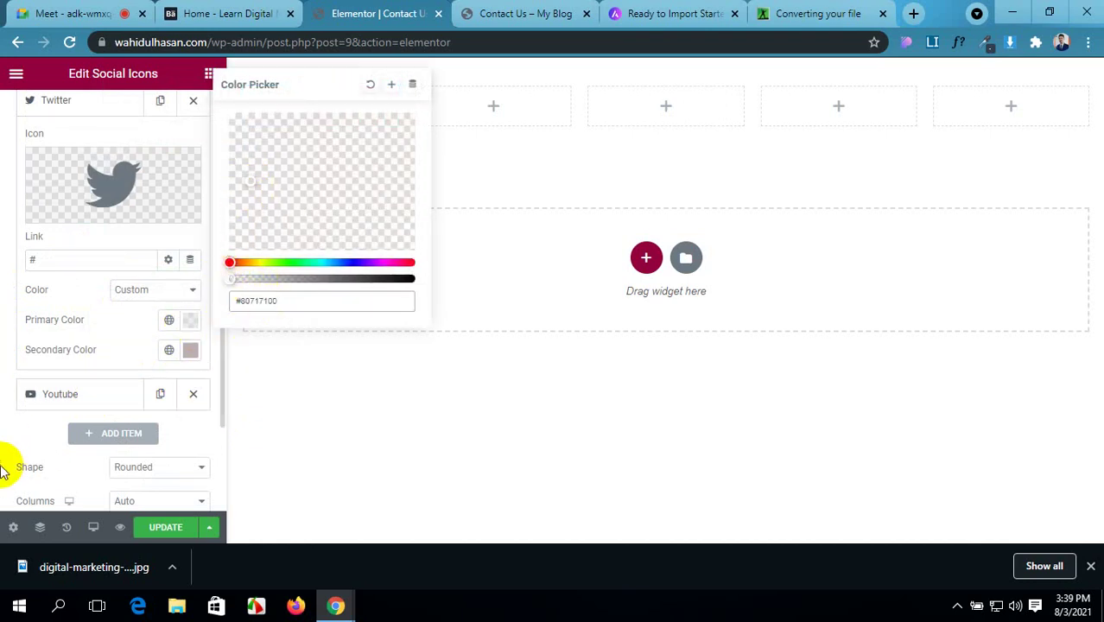
pyautogui.click(5, 414)
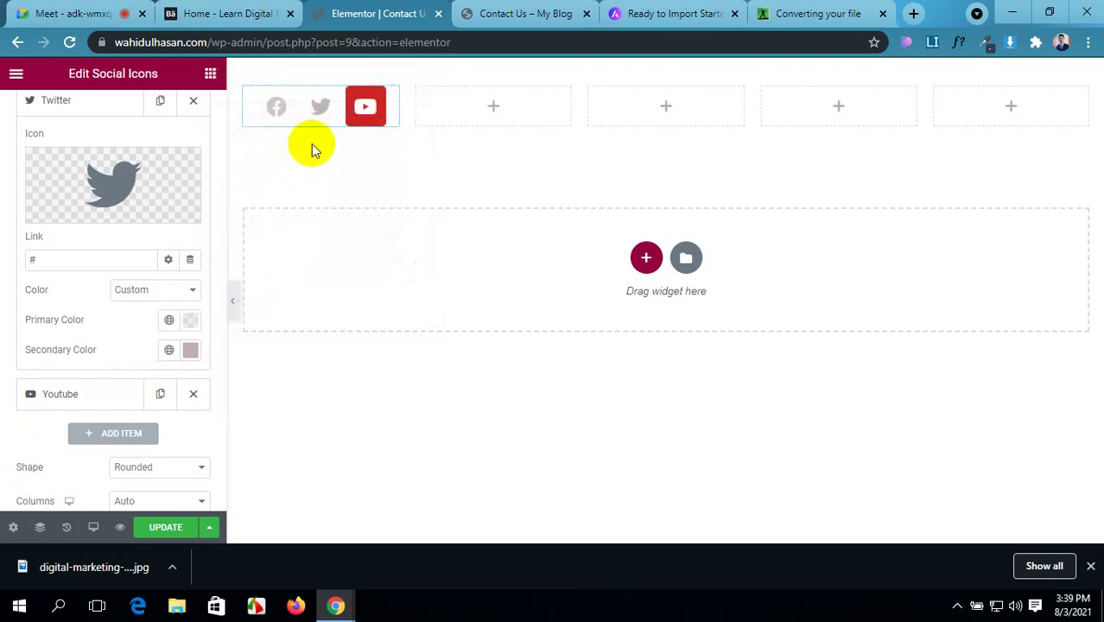
pyautogui.click(120, 393)
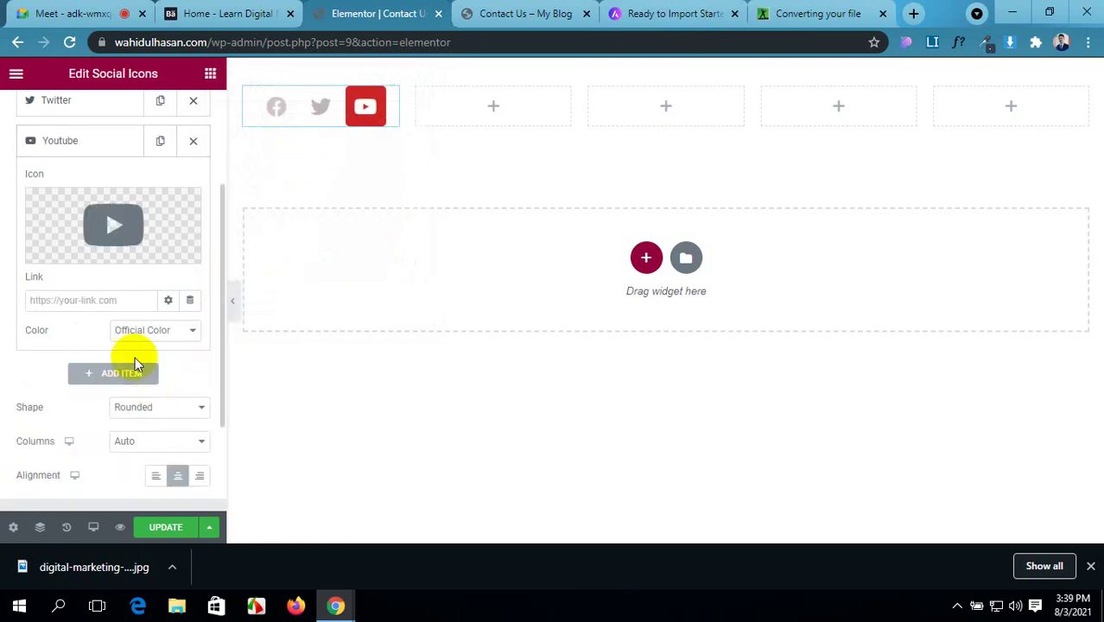
# - Link the YouTube icon to # and set its colour mode to Custom
pyautogui.scroll(-2, 136, 354)
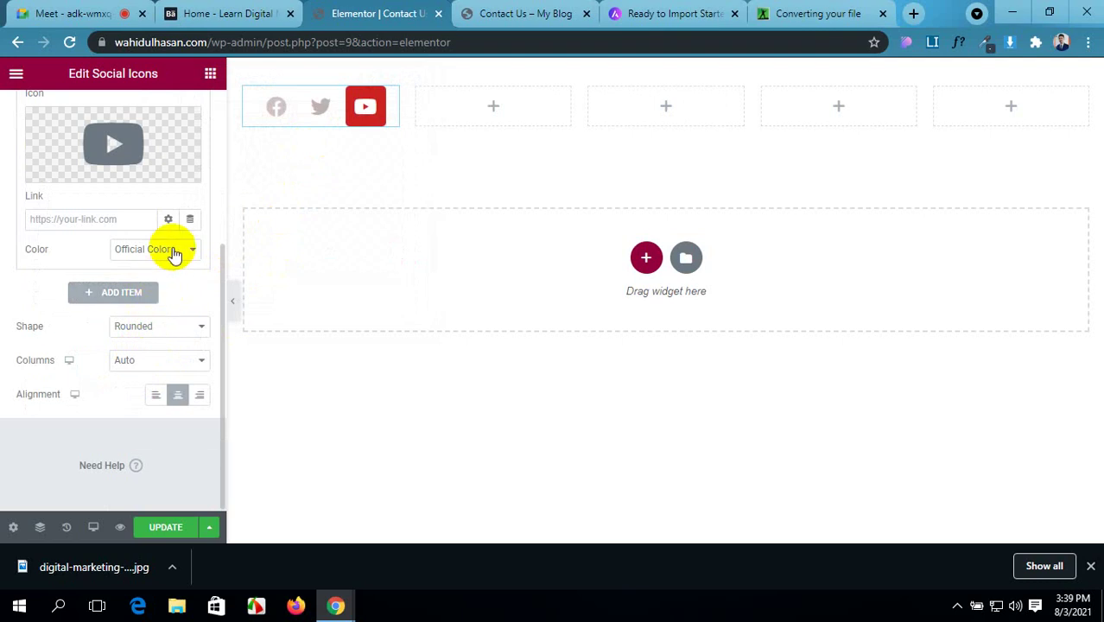
pyautogui.click(102, 220)
pyautogui.write('#')
pyautogui.click(143, 251)
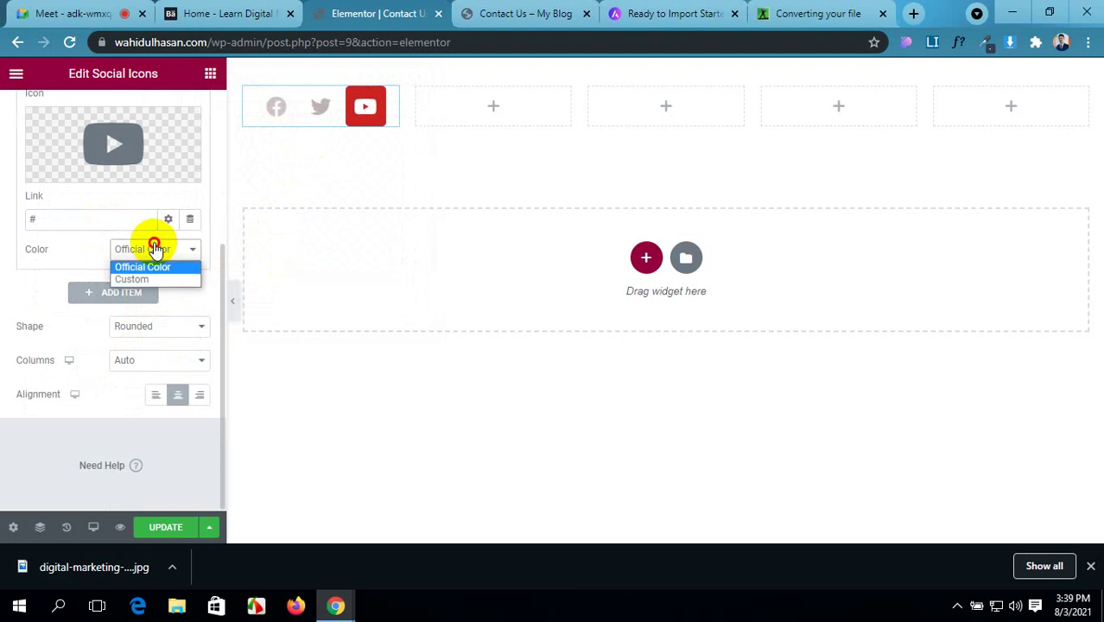
pyautogui.click(150, 278)
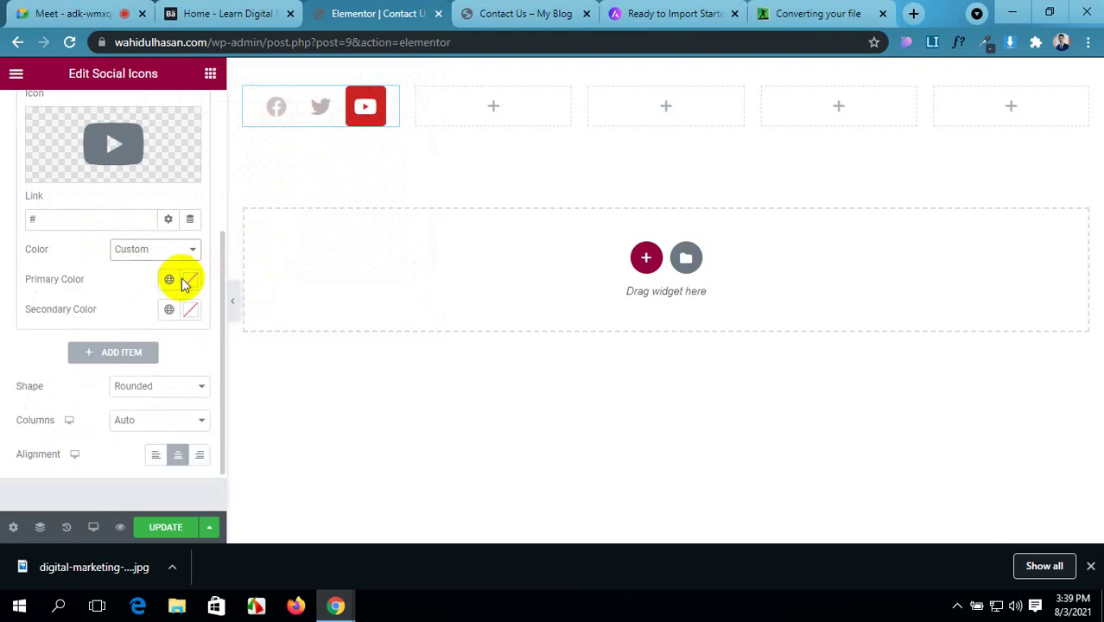
# - Append 08 to YouTube's primary hex for near-transparency and confirm its pale secondary colour
pyautogui.click(189, 280)
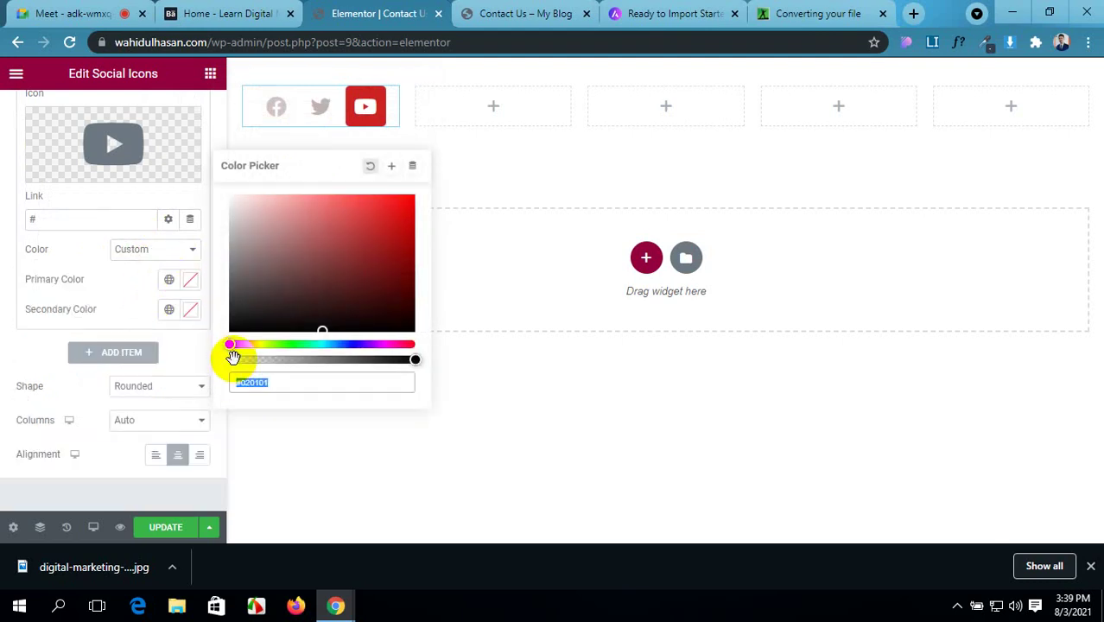
pyautogui.press('End')
pyautogui.write('08')
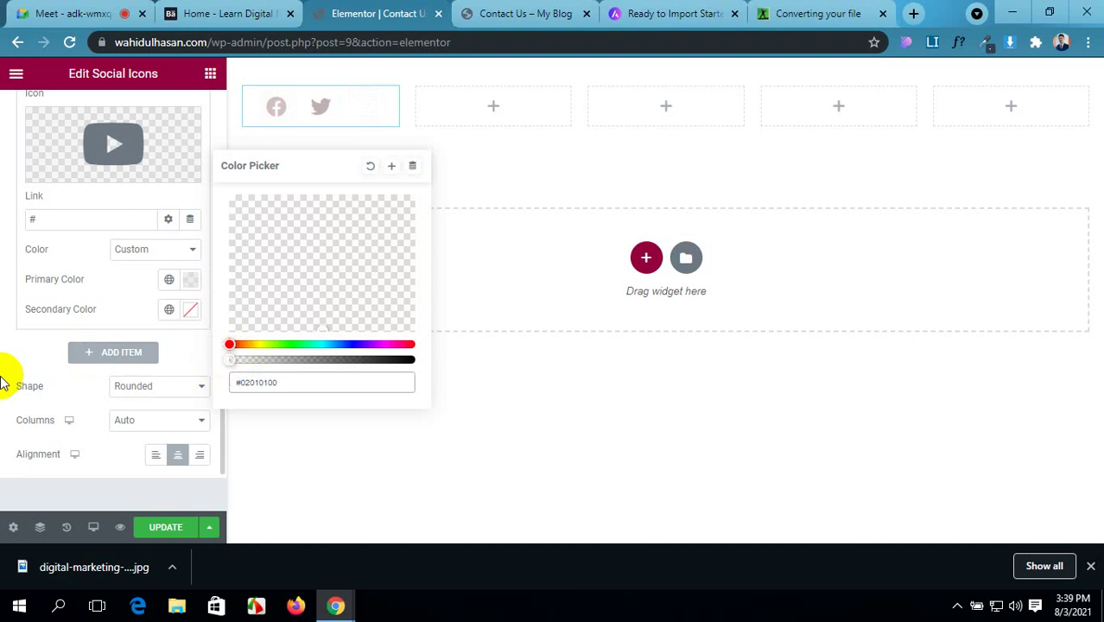
pyautogui.click(41, 371)
pyautogui.click(188, 316)
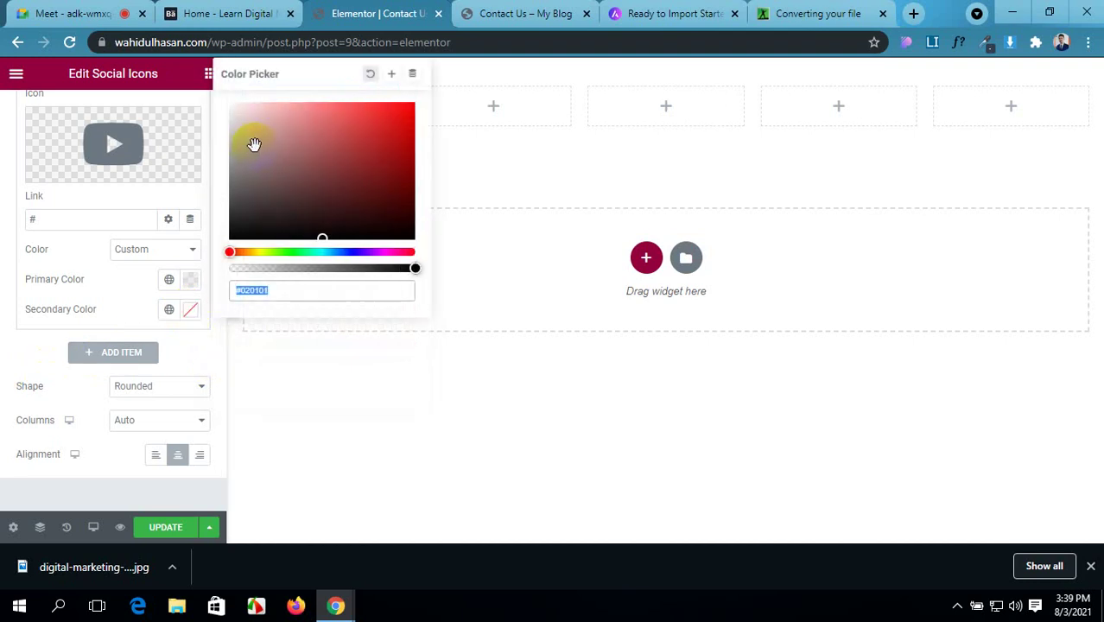
pyautogui.click(2, 256)
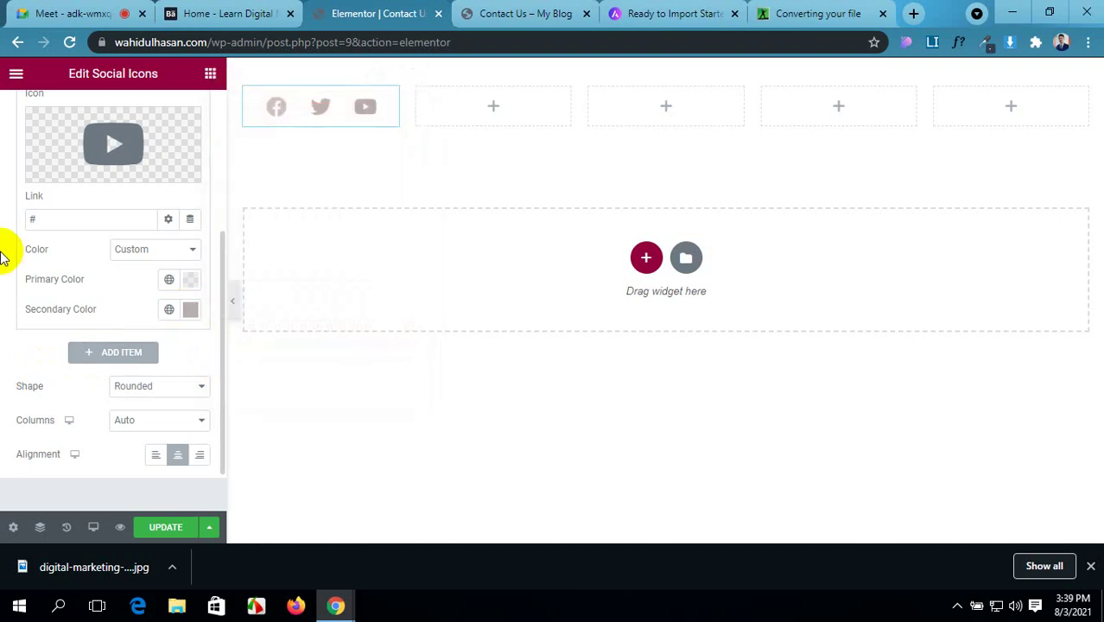
# - Set the social icons' shape to Circle
pyautogui.click(152, 387)
pyautogui.click(149, 415)
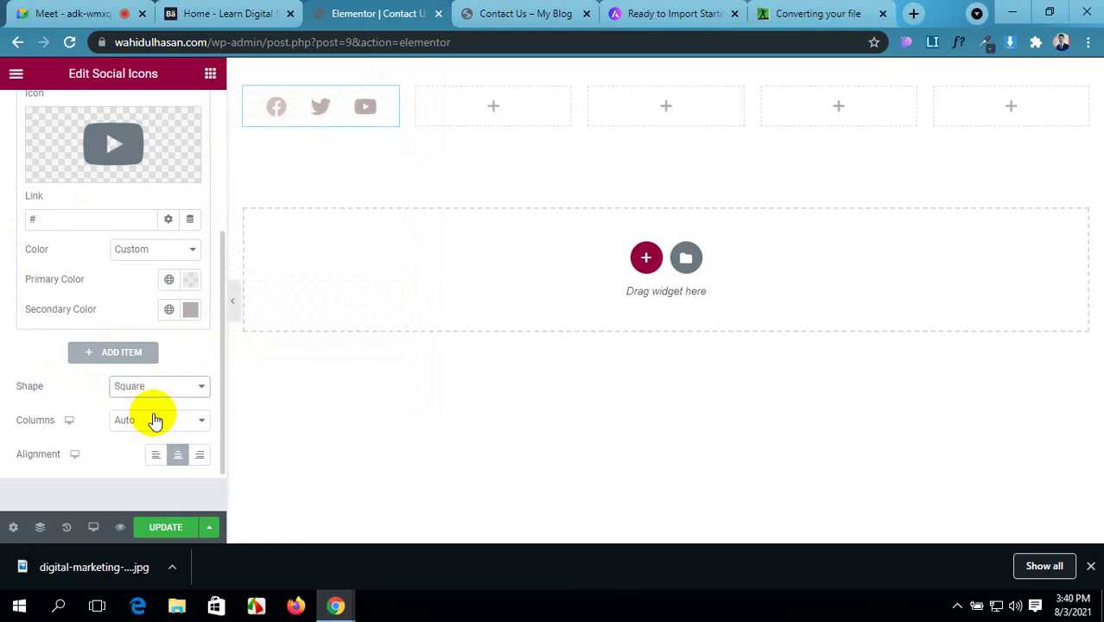
pyautogui.click(165, 388)
pyautogui.click(163, 429)
# - Try 1, 2 and 3 icon columns, return to Auto, and save the page
pyautogui.click(160, 424)
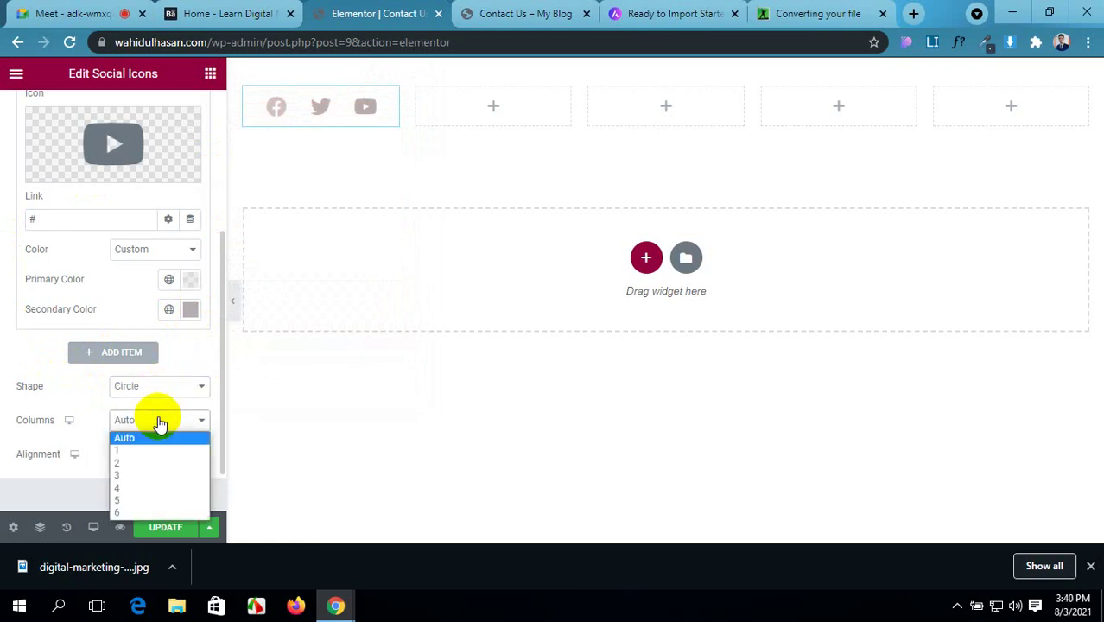
pyautogui.click(161, 450)
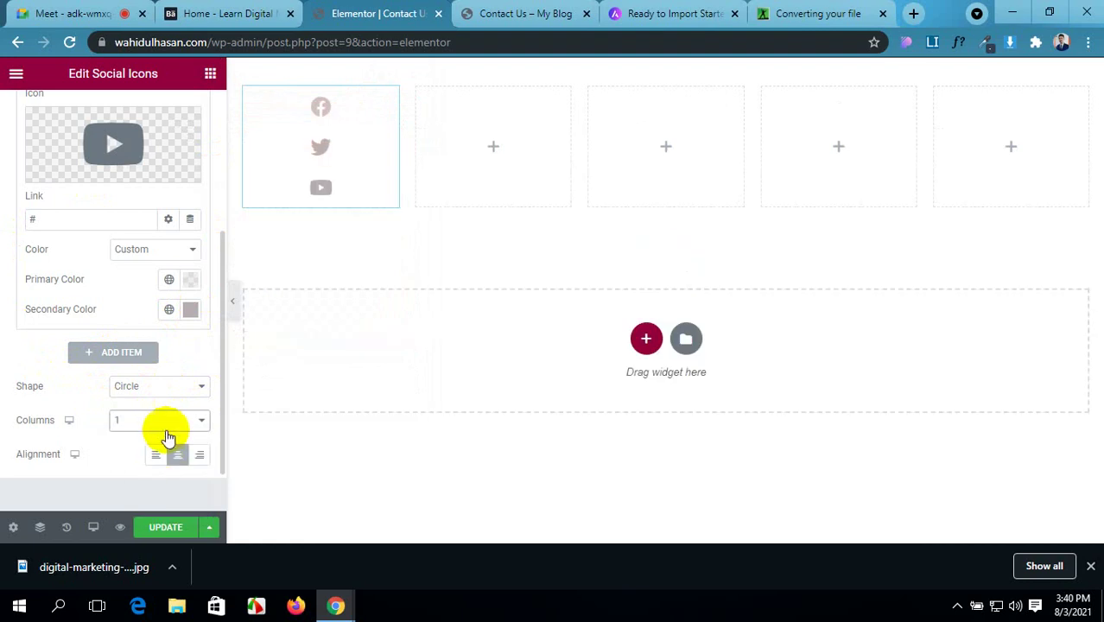
pyautogui.click(169, 423)
pyautogui.click(161, 461)
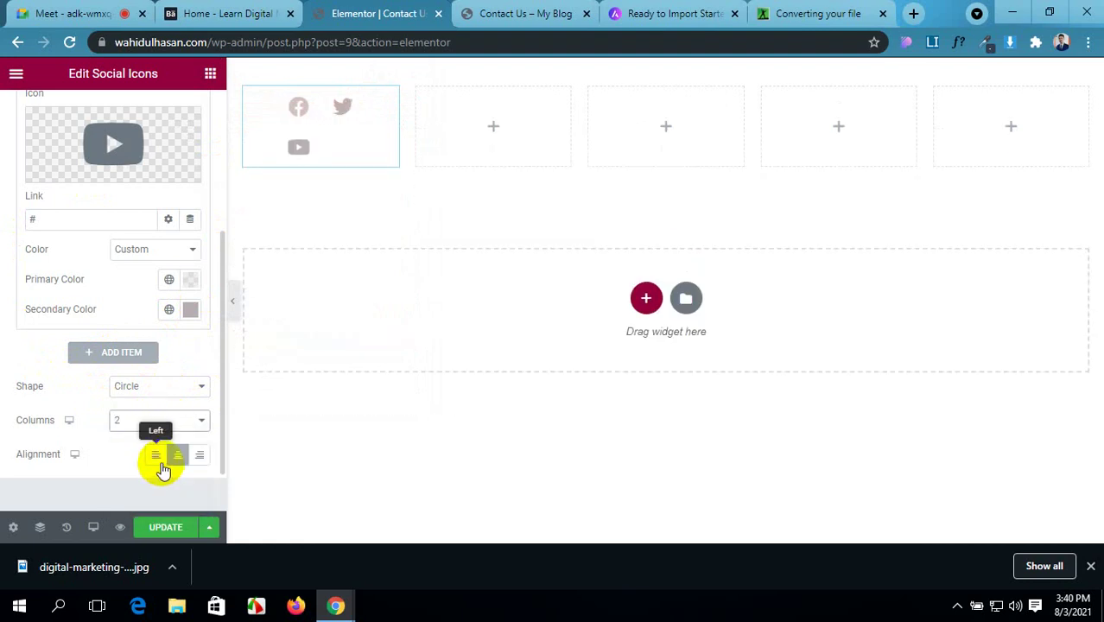
pyautogui.click(169, 423)
pyautogui.click(160, 471)
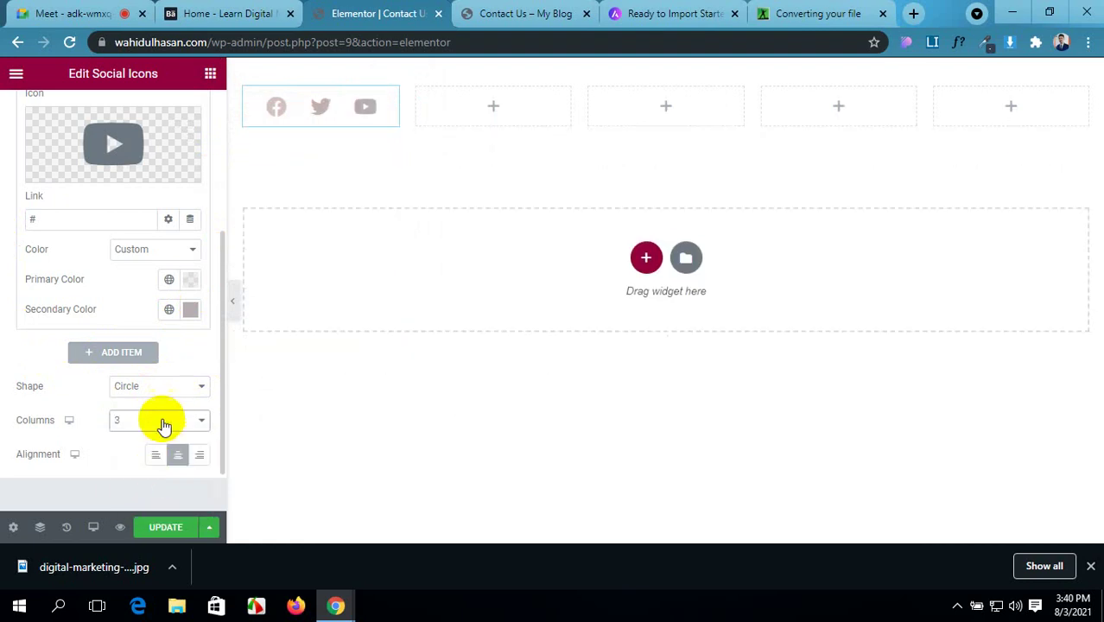
pyautogui.click(162, 422)
pyautogui.click(154, 441)
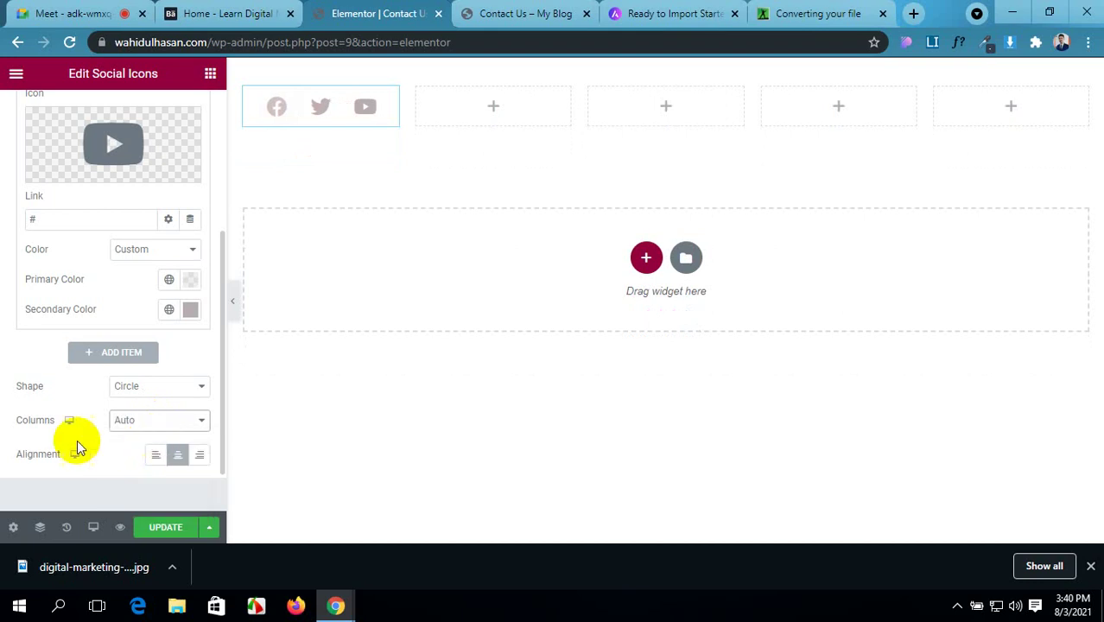
pyautogui.scroll(-1, 57, 443)
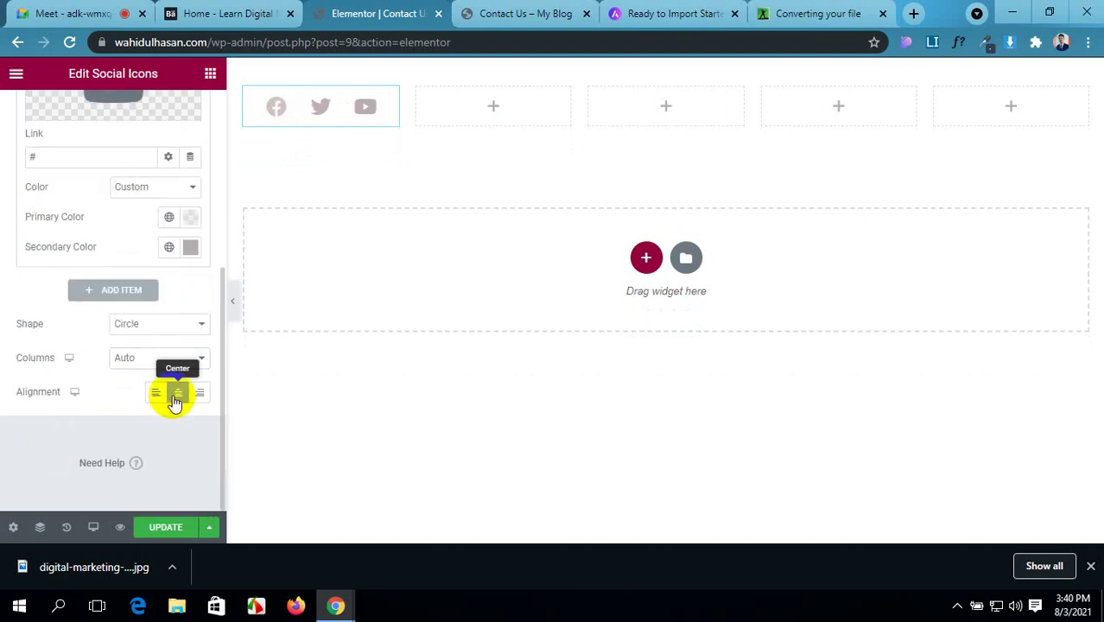
pyautogui.click(168, 529)
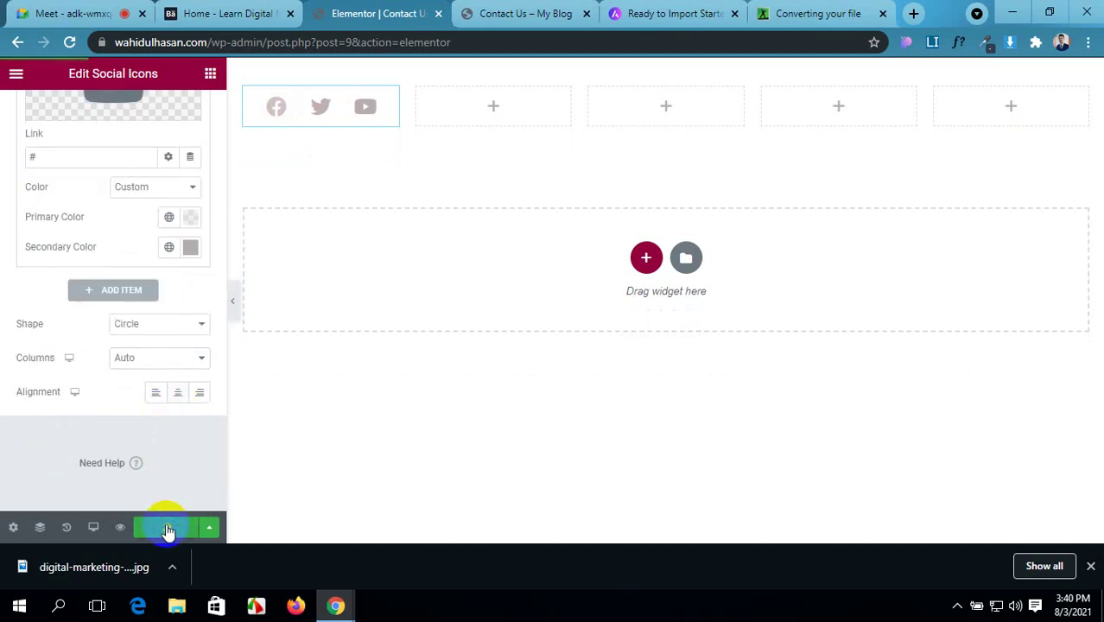
pyautogui.scroll(5, 147, 428)
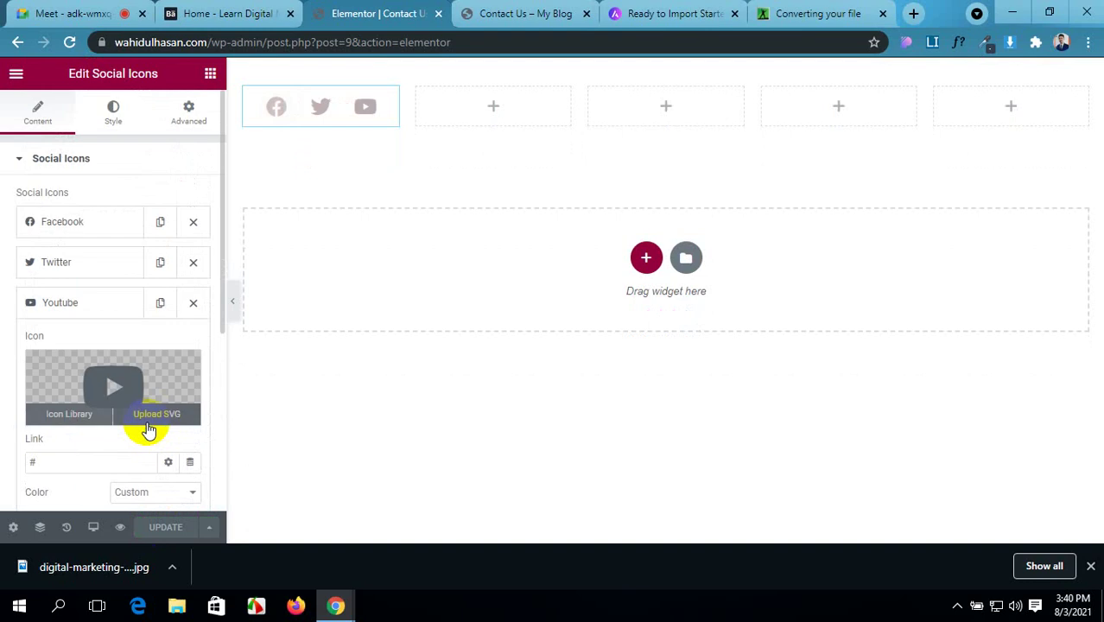
# - In the social icons' Style settings, switch Icon Color to Custom
pyautogui.scroll(-1, 133, 412)
pyautogui.scroll(1, 130, 406)
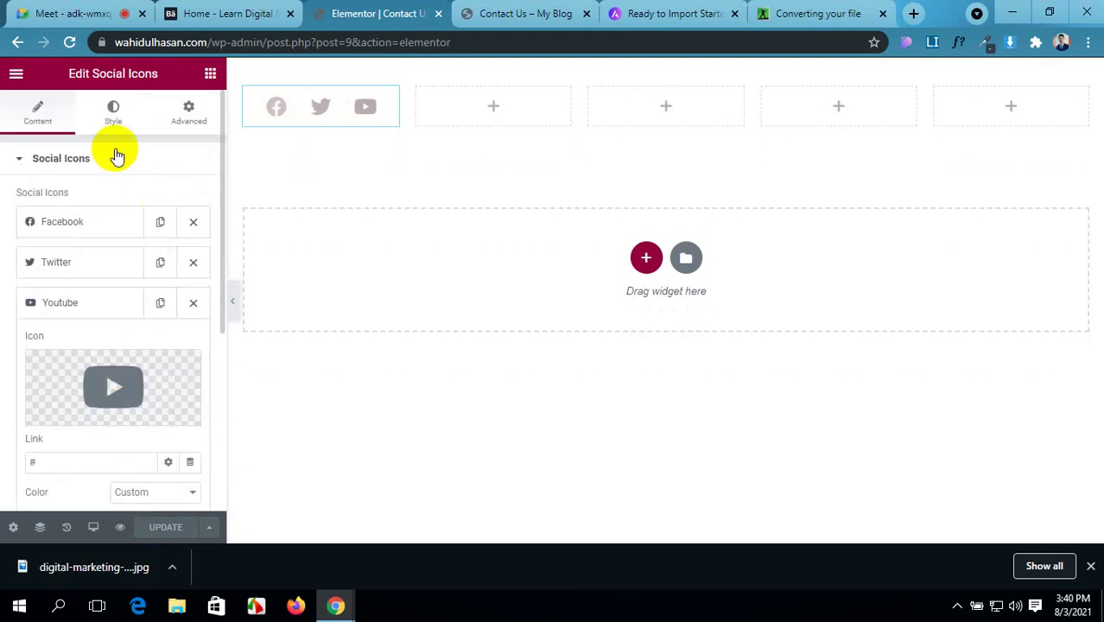
pyautogui.click(116, 117)
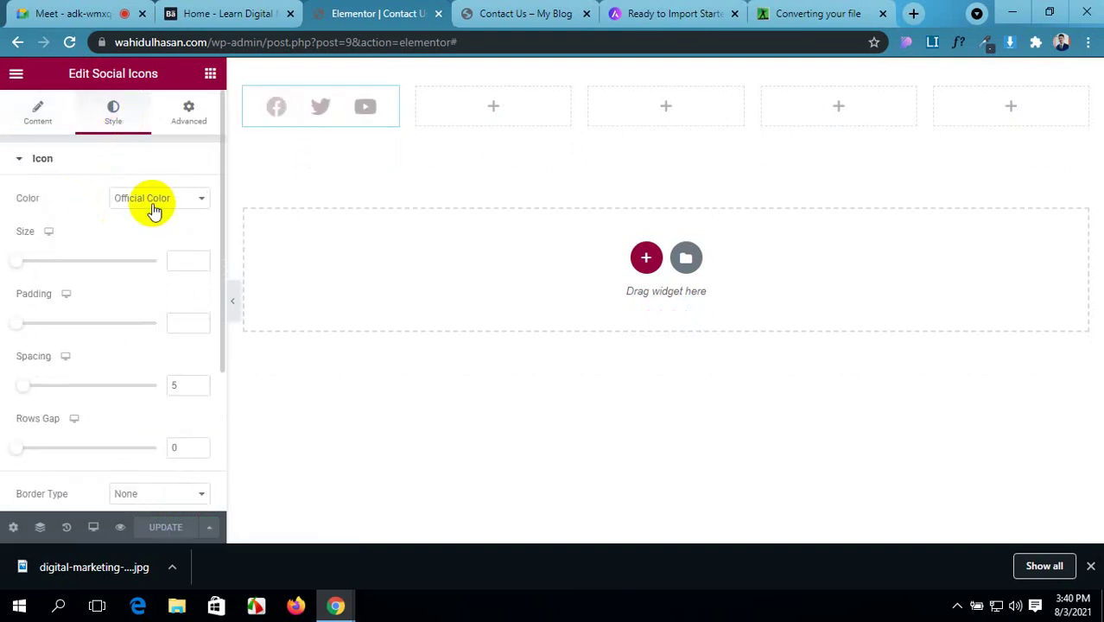
pyautogui.click(184, 206)
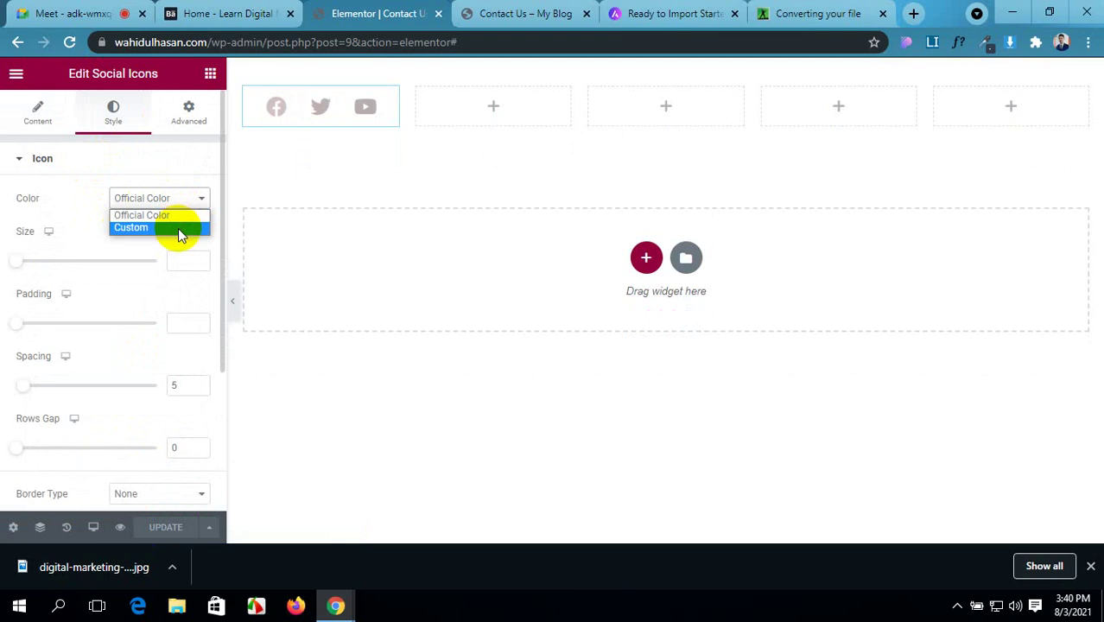
pyautogui.click(178, 228)
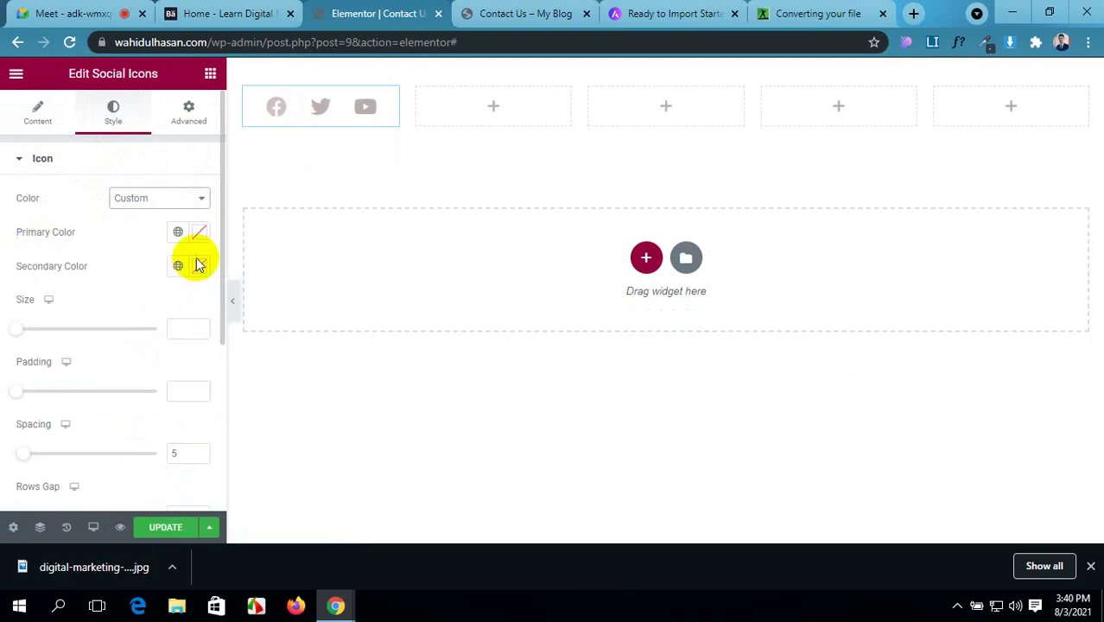
# - Set the icon size to 16, comparing against the demo site's header icons
pyautogui.click(182, 330)
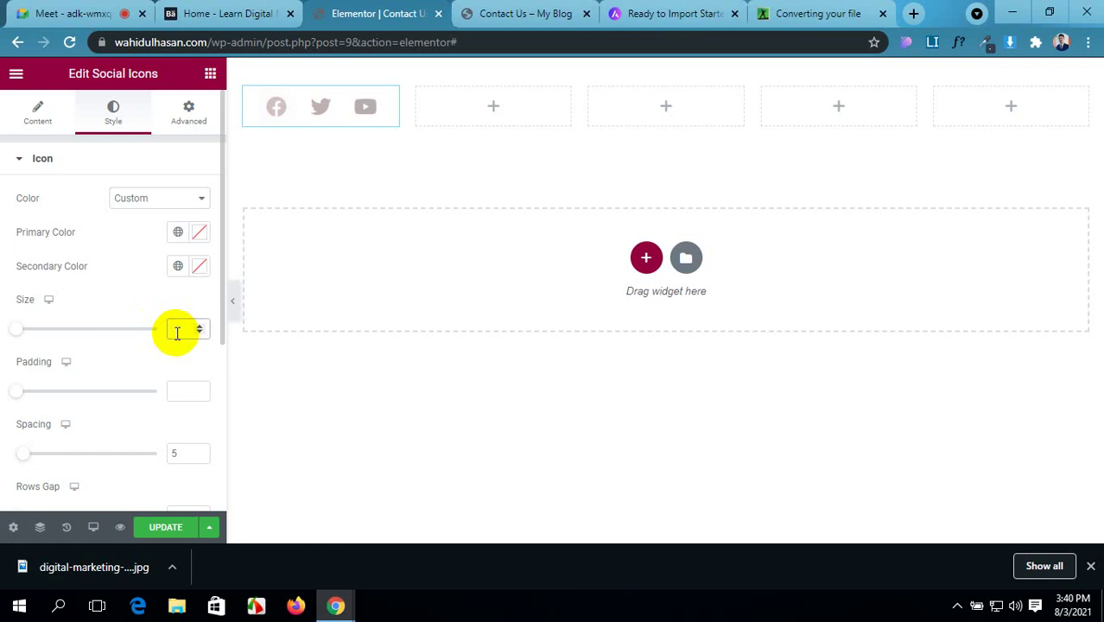
pyautogui.write('96')
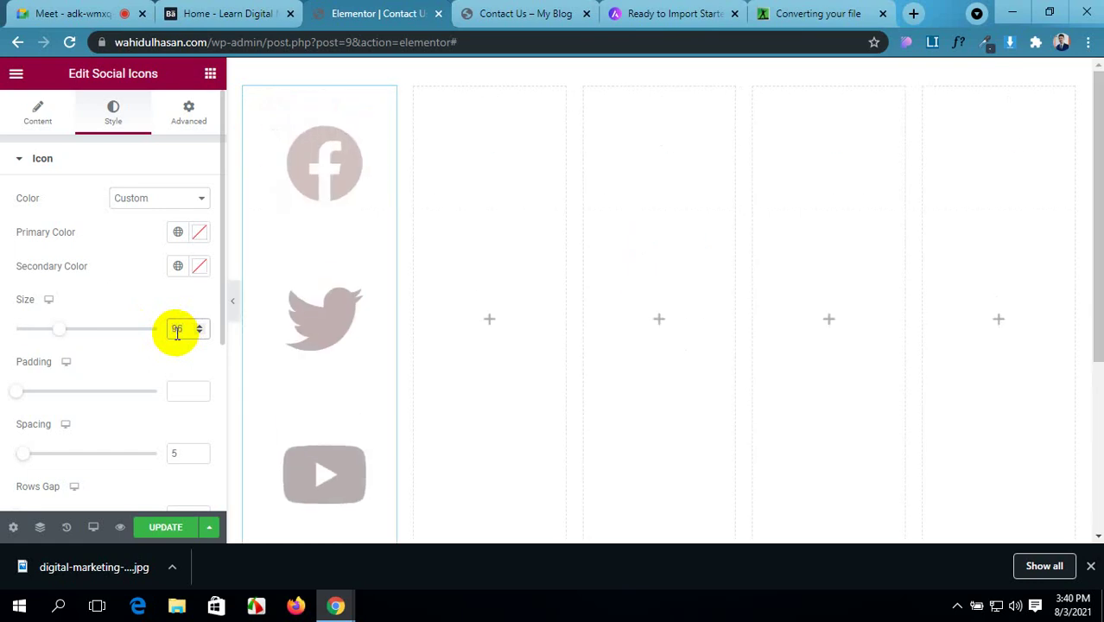
pyautogui.press('BackSpace')
pyautogui.press('BackSpace')
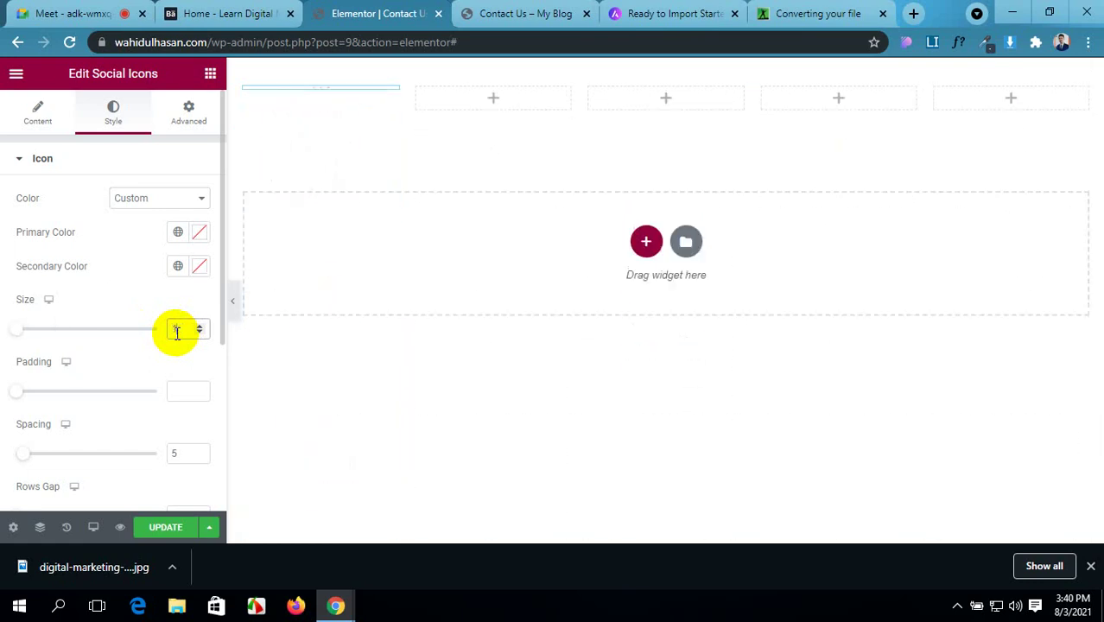
pyautogui.write('1')
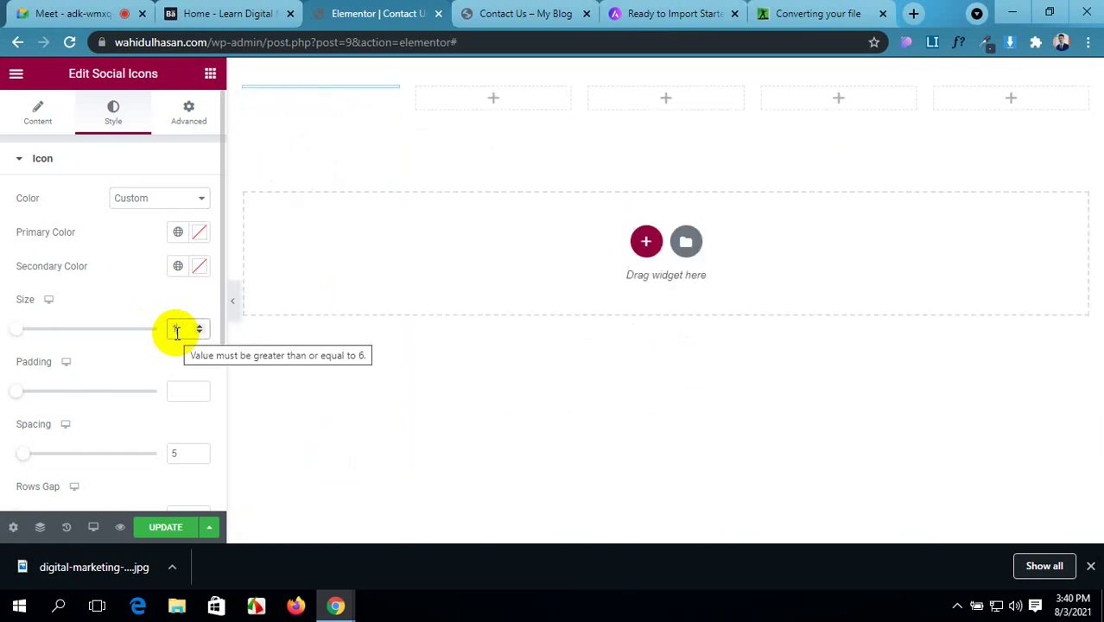
pyautogui.write('8')
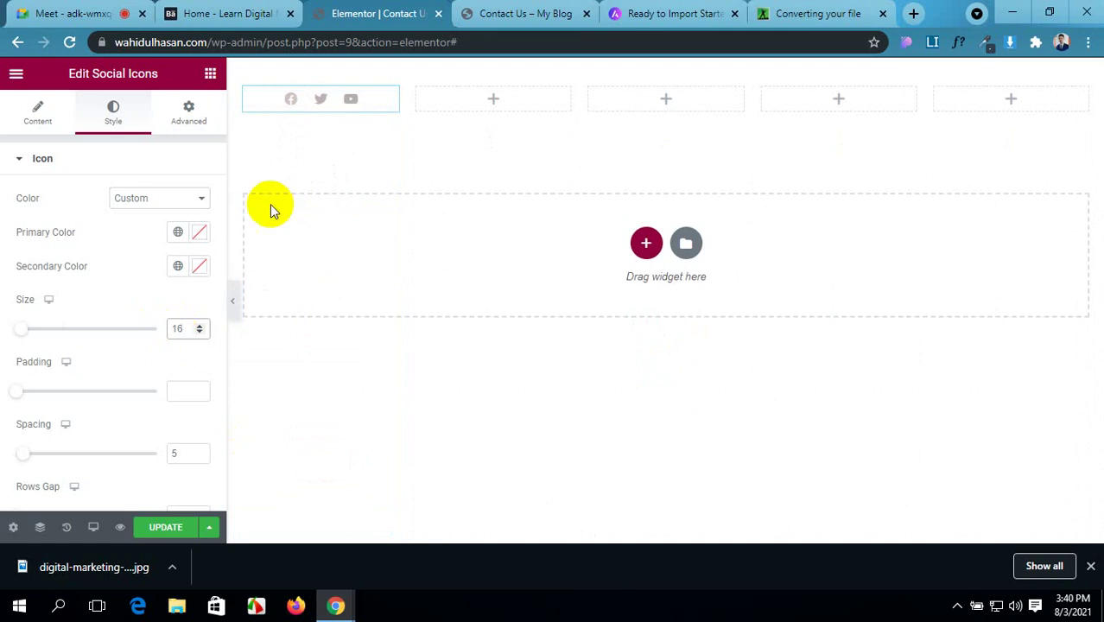
pyautogui.click(246, 12)
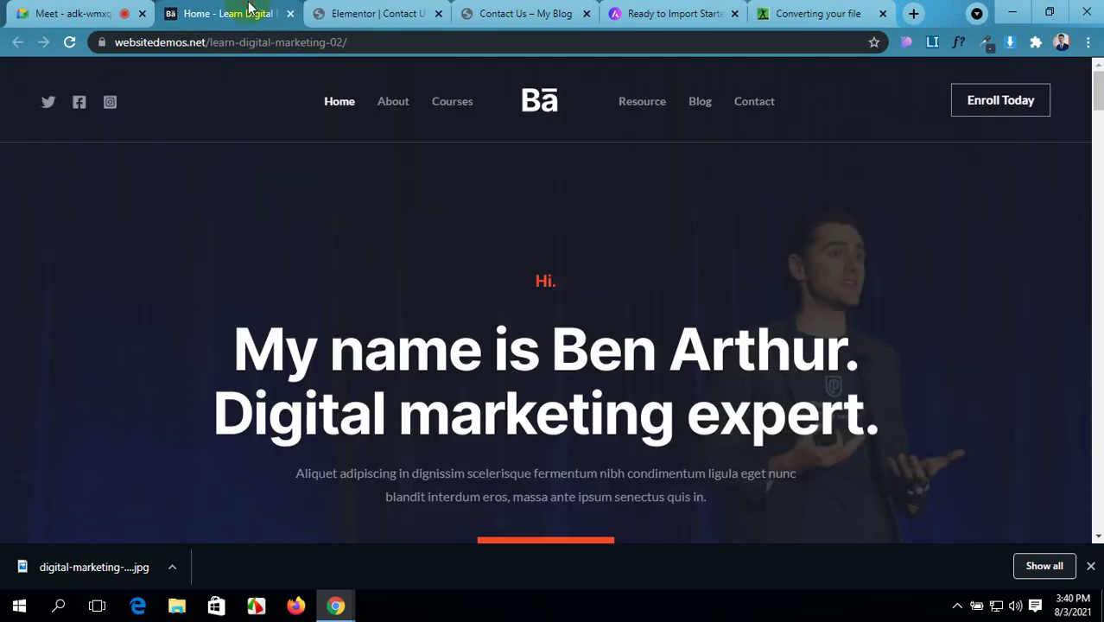
pyautogui.click(389, 10)
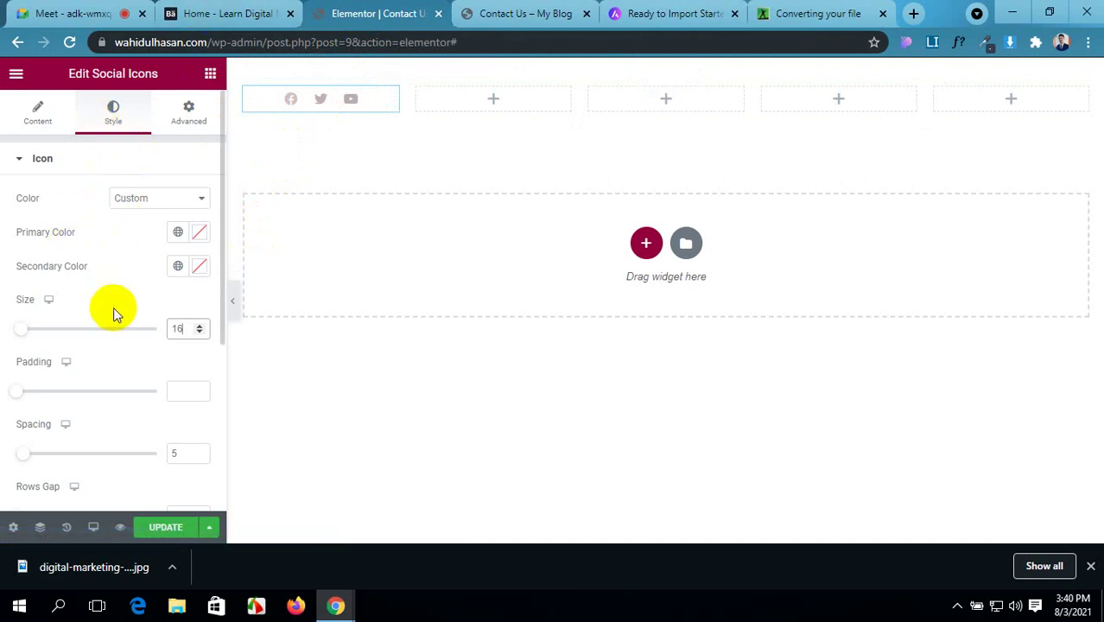
pyautogui.scroll(-2, 114, 311)
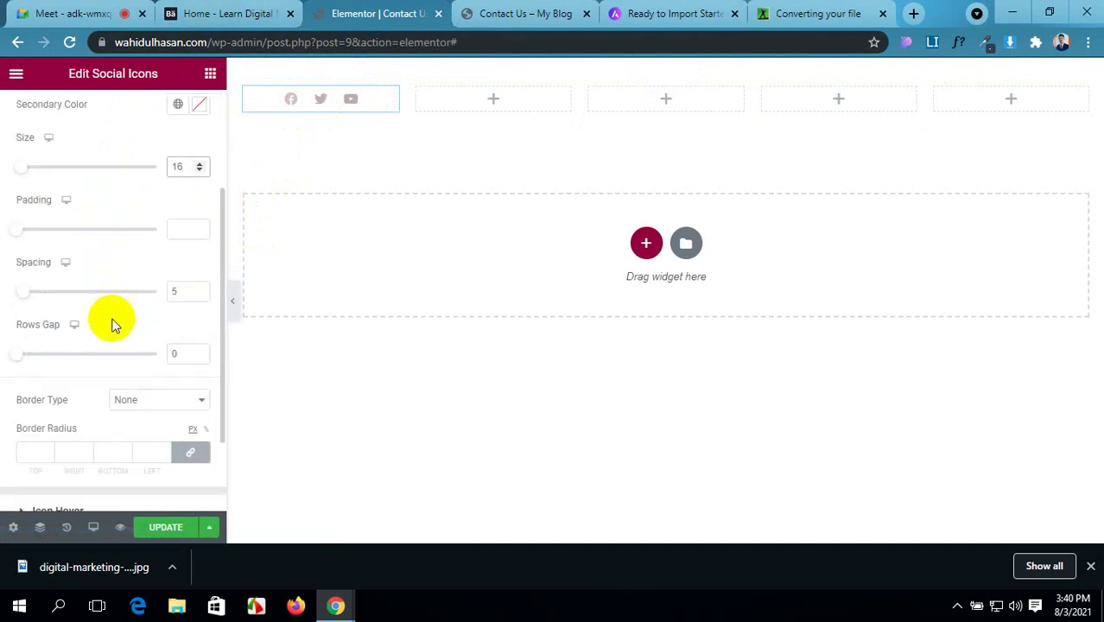
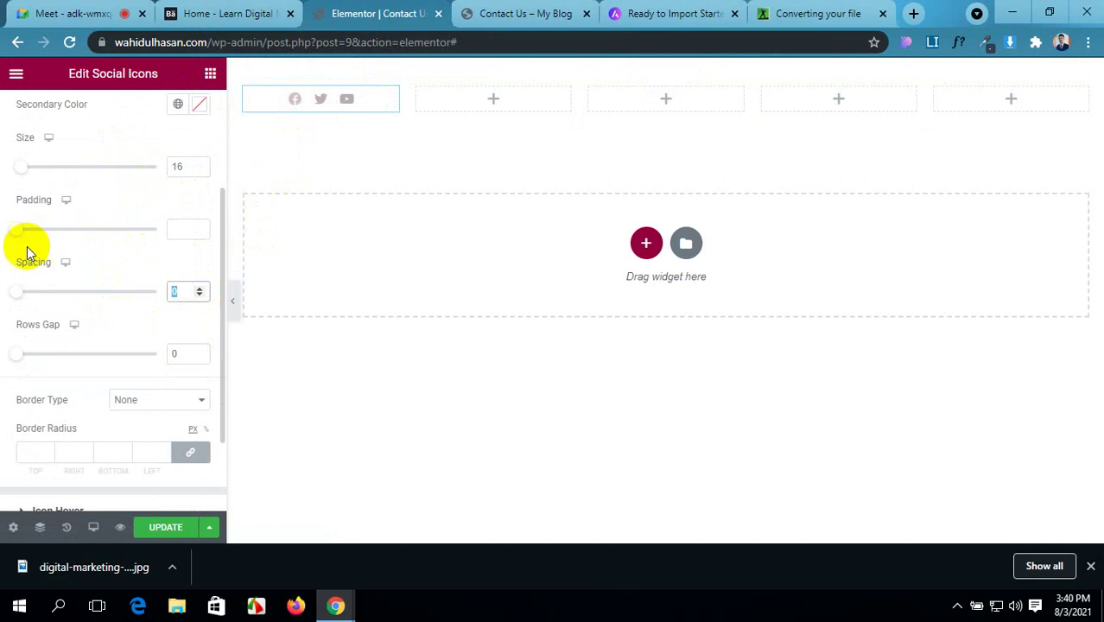
# - Set the social icons' hover secondary colour to #ffffff, save, and select the header section
pyautogui.scroll(-2, 114, 376)
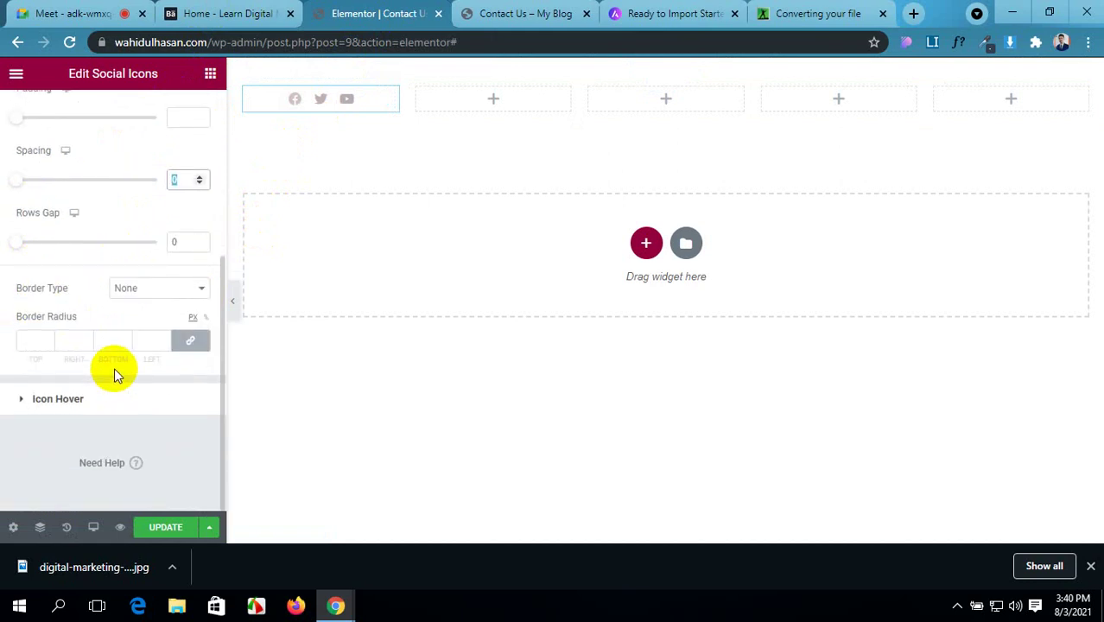
pyautogui.click(89, 399)
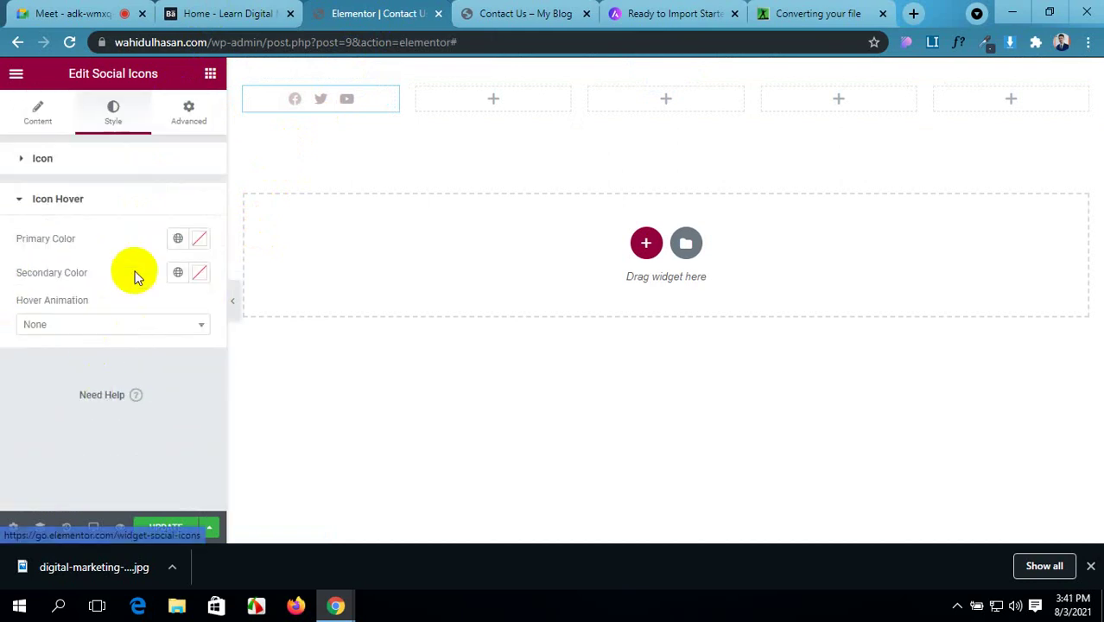
pyautogui.click(198, 275)
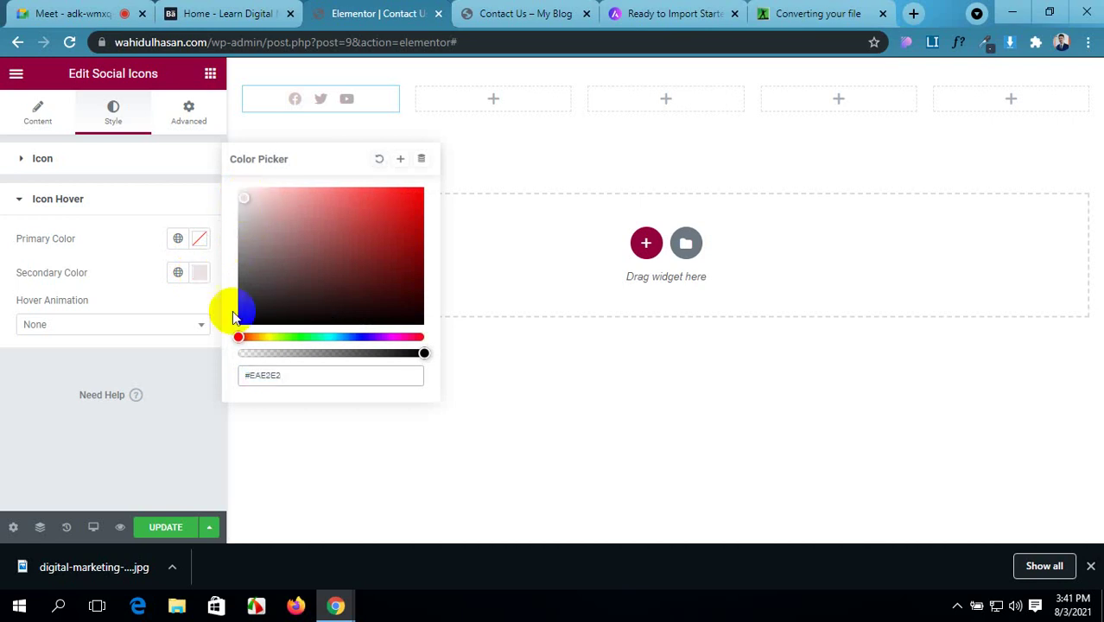
pyautogui.moveTo(271, 375); pyautogui.dragTo(250, 375)
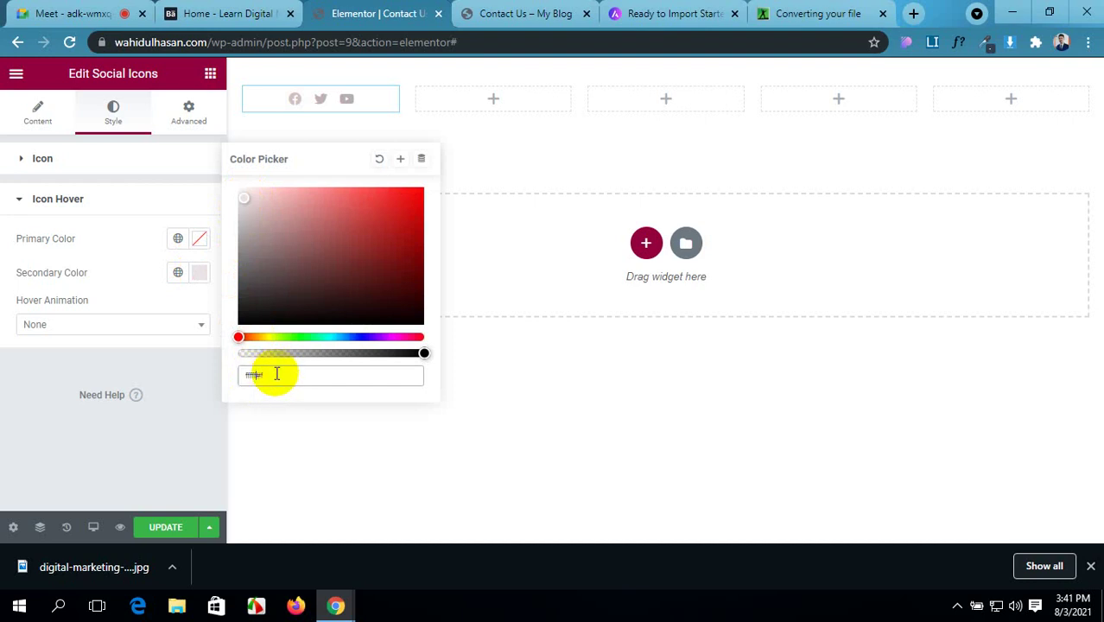
pyautogui.moveTo(275, 372); pyautogui.dragTo(241, 370)
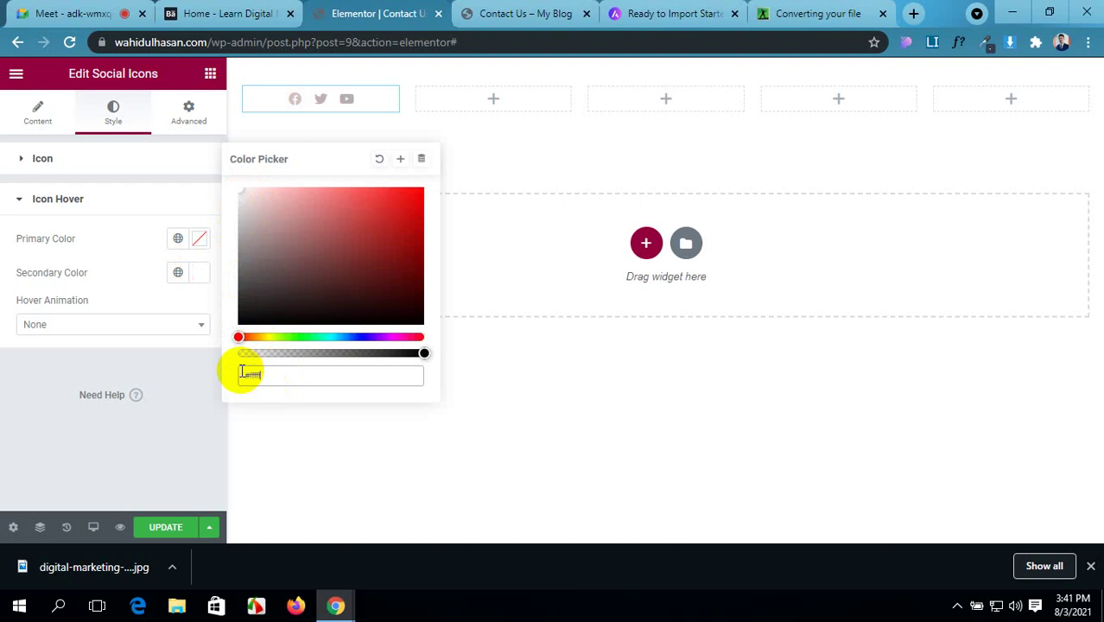
pyautogui.click(187, 535)
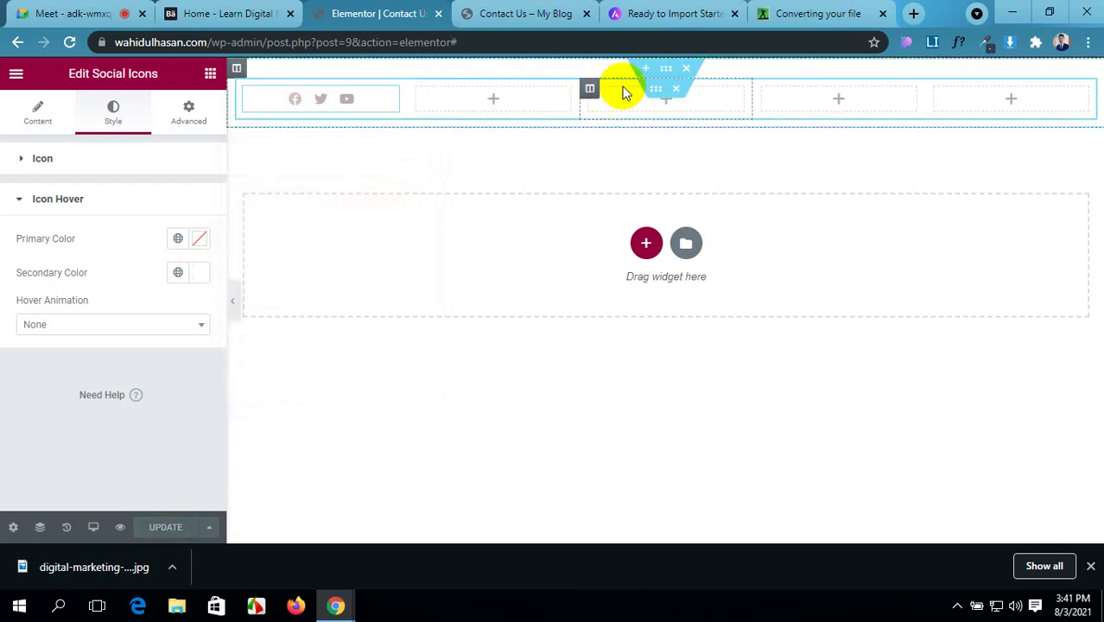
pyautogui.click(666, 69)
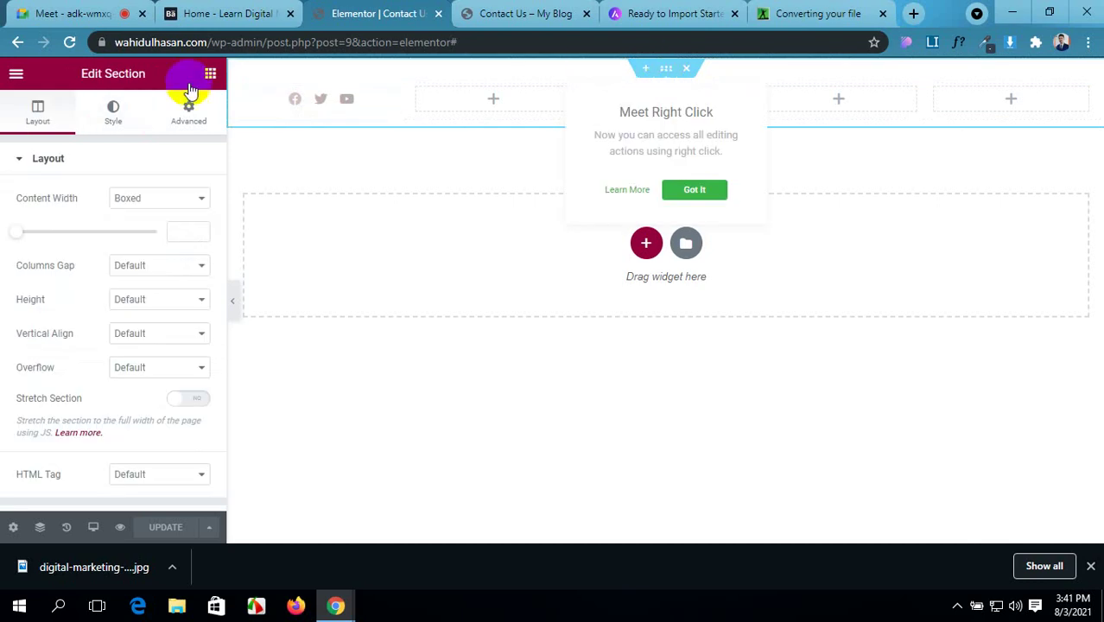
# - Inspect the Learn Digital Marketing page's container and body elements in DevTools
pyautogui.click(175, 9)
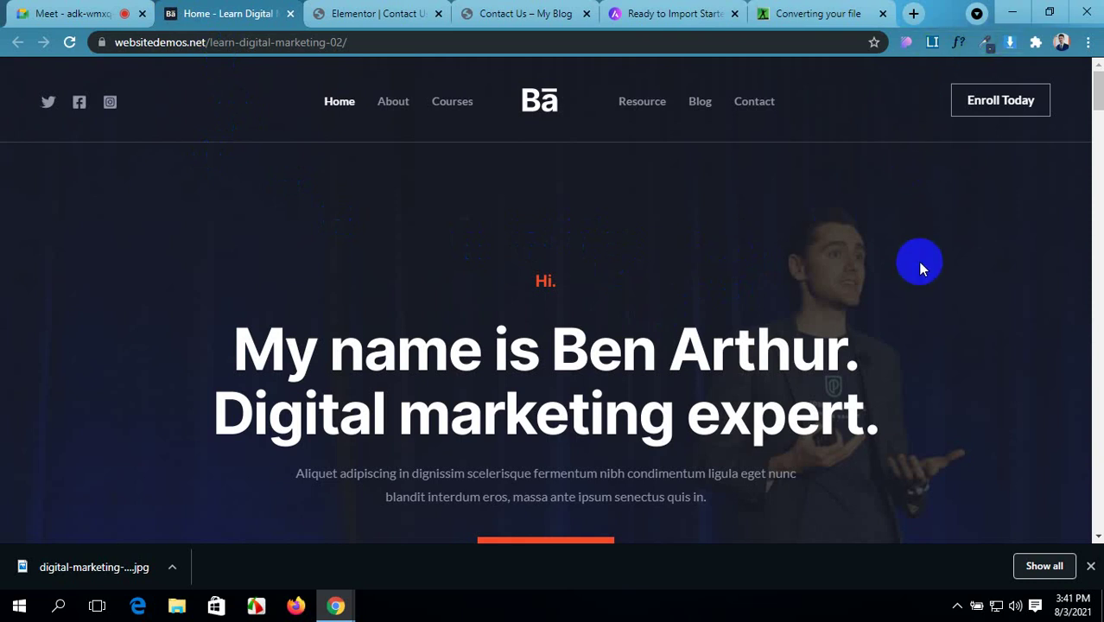
pyautogui.rightClick(722, 229)
pyautogui.click(776, 471)
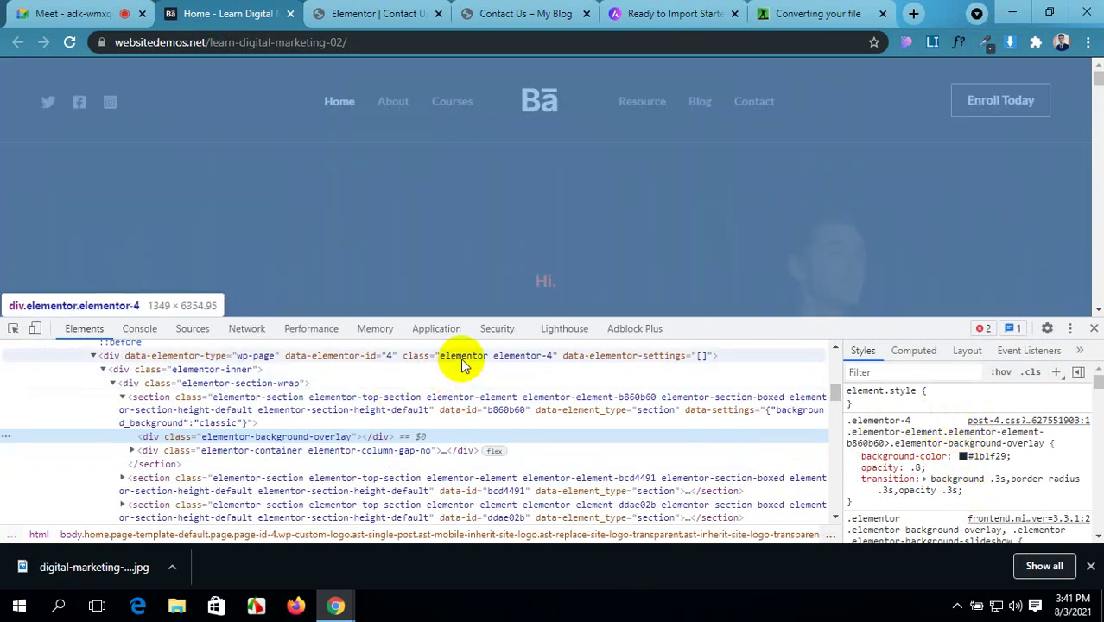
pyautogui.click(460, 357)
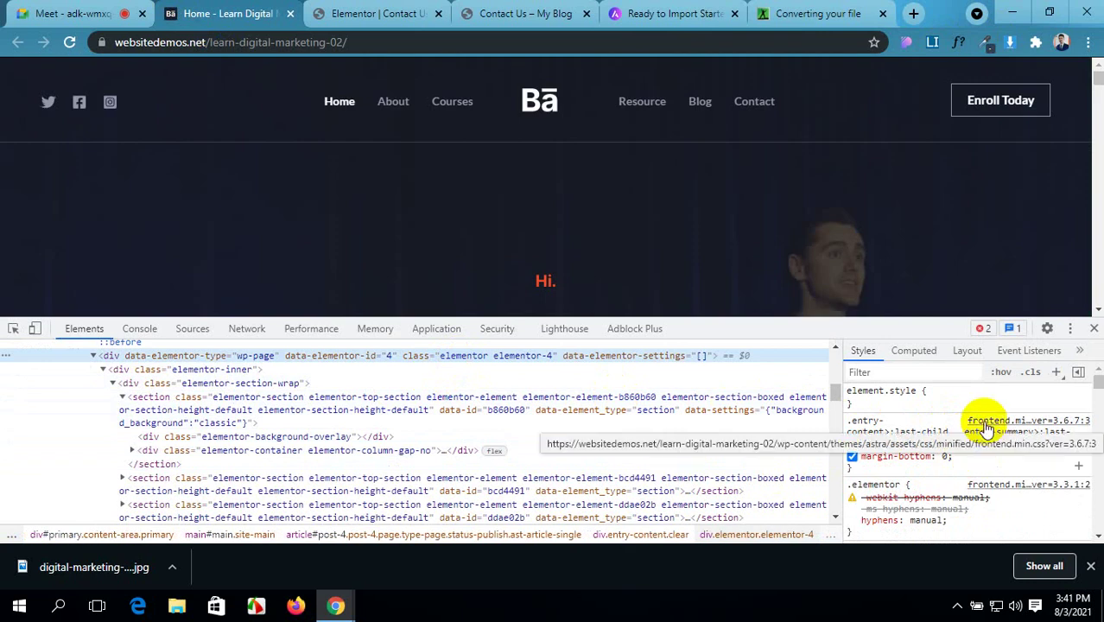
pyautogui.scroll(-3, 980, 425)
pyautogui.scroll(3, 942, 449)
pyautogui.scroll(-5, 898, 448)
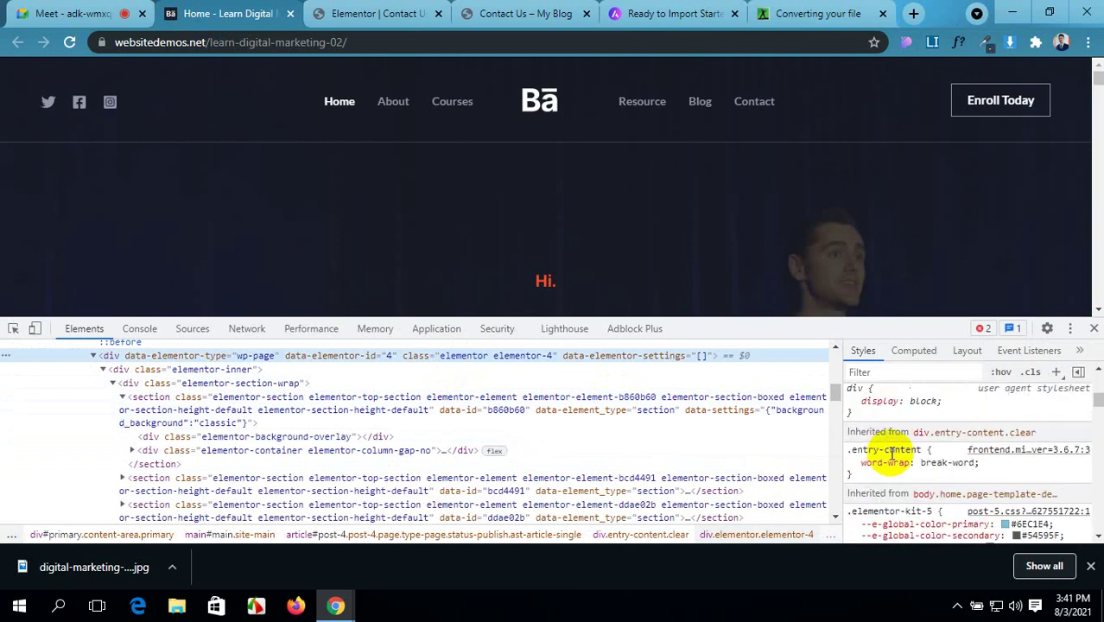
pyautogui.scroll(-5, 890, 449)
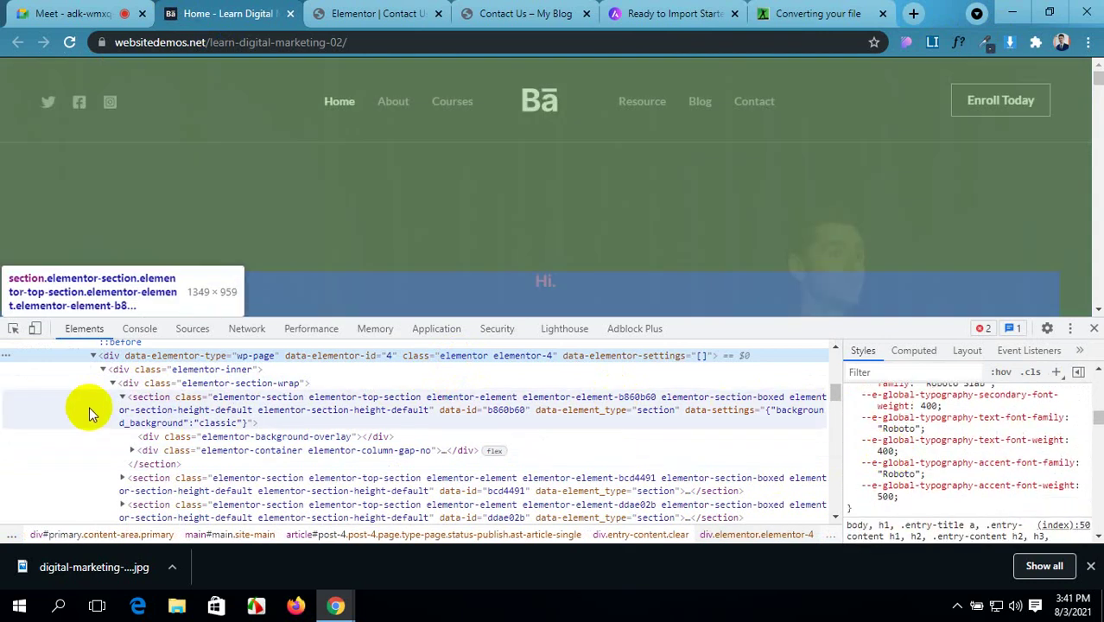
pyautogui.scroll(5, 259, 423)
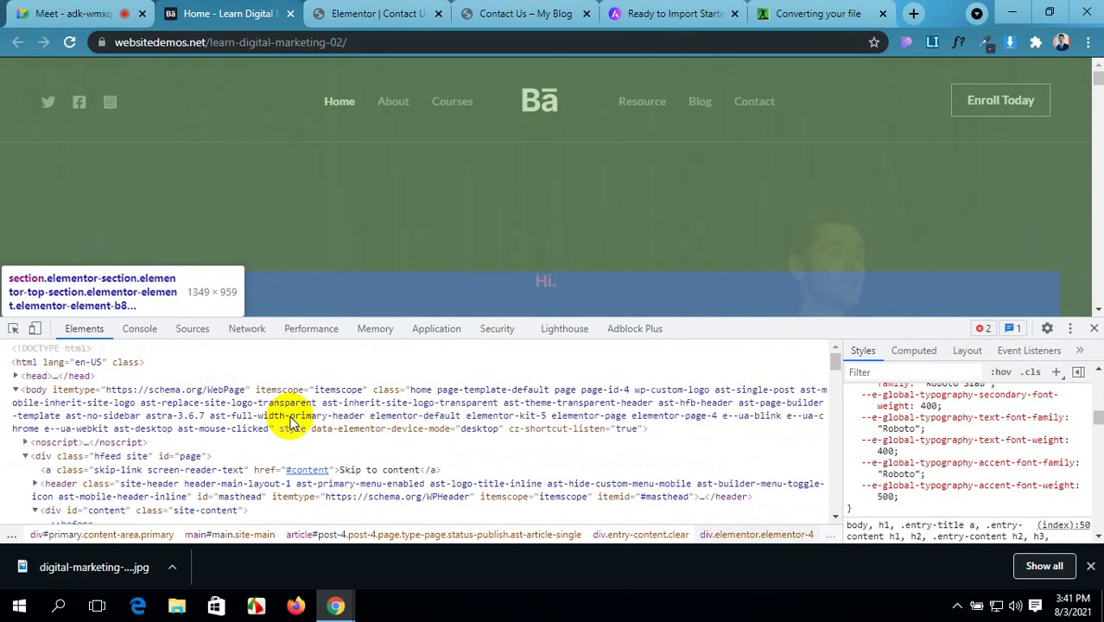
pyautogui.click(311, 390)
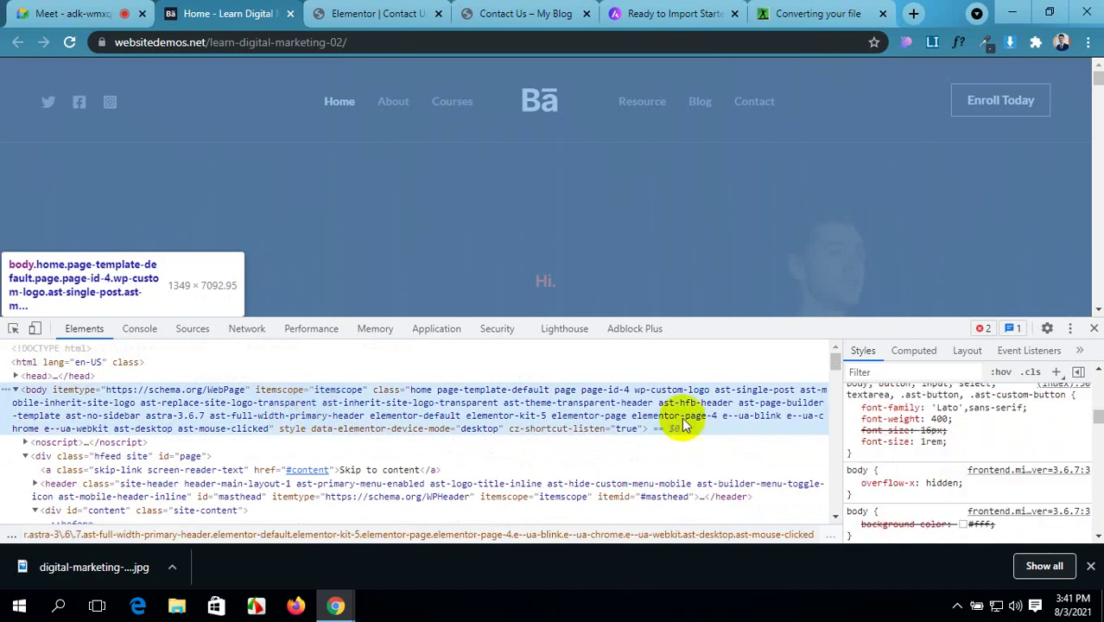
pyautogui.scroll(10, 890, 439)
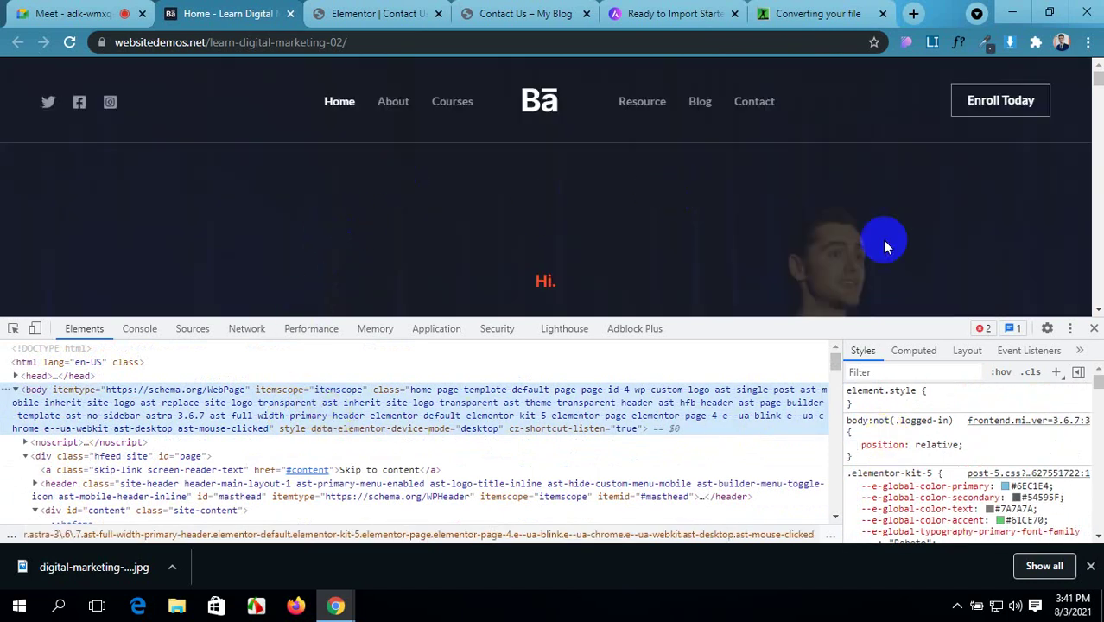
# - Inspect the hero's background overlay and body styles, then close DevTools
pyautogui.rightClick(822, 263)
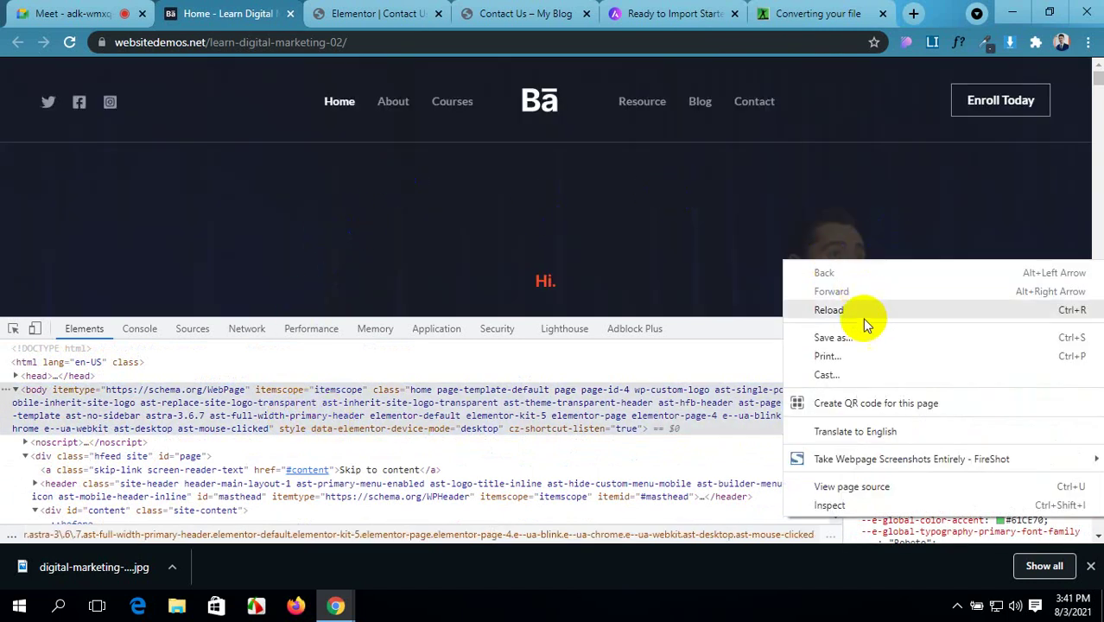
pyautogui.click(831, 508)
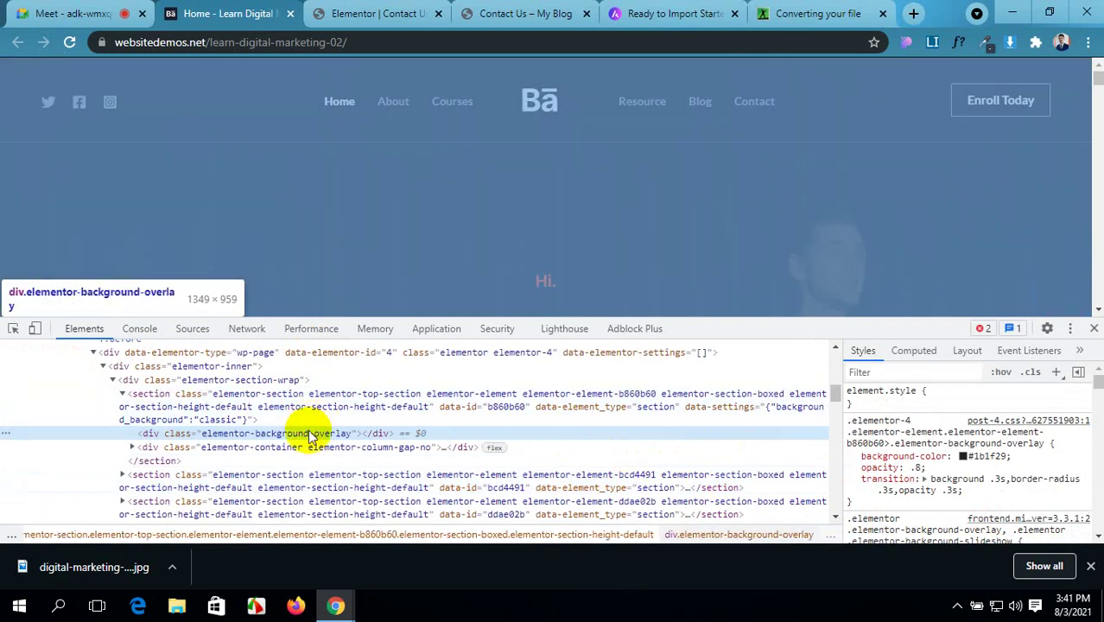
pyautogui.scroll(-2, 976, 451)
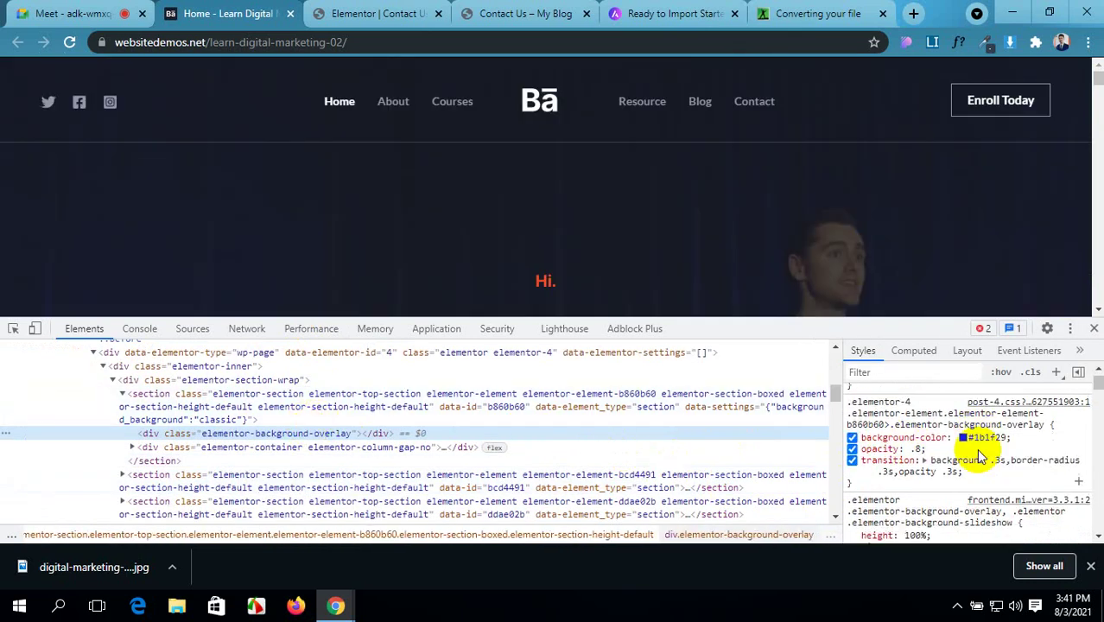
pyautogui.scroll(-2, 981, 453)
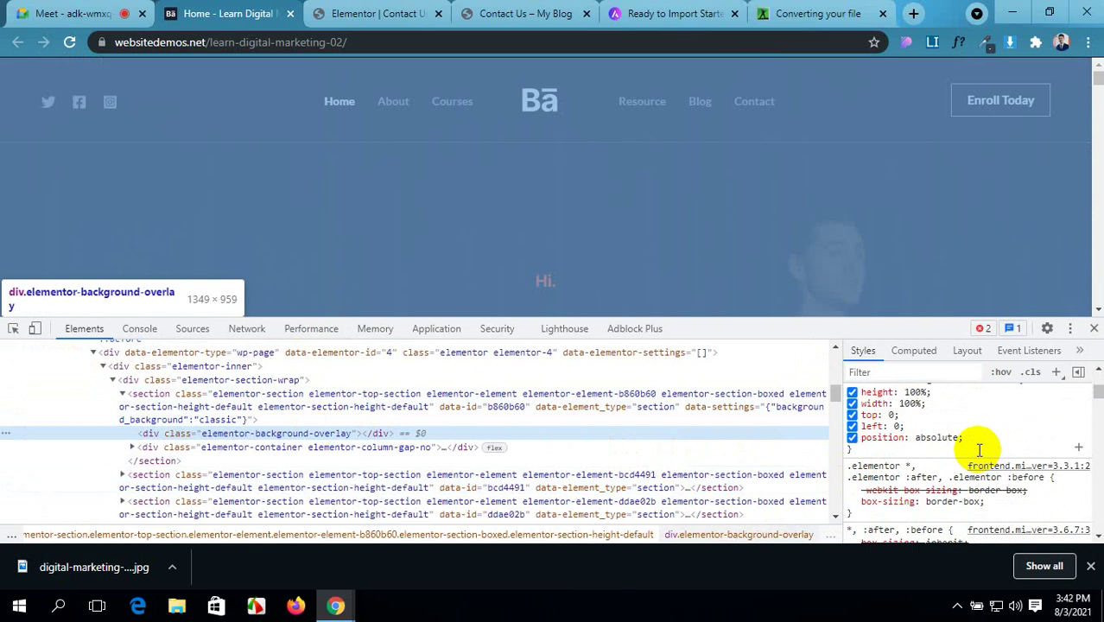
pyautogui.scroll(-6, 978, 450)
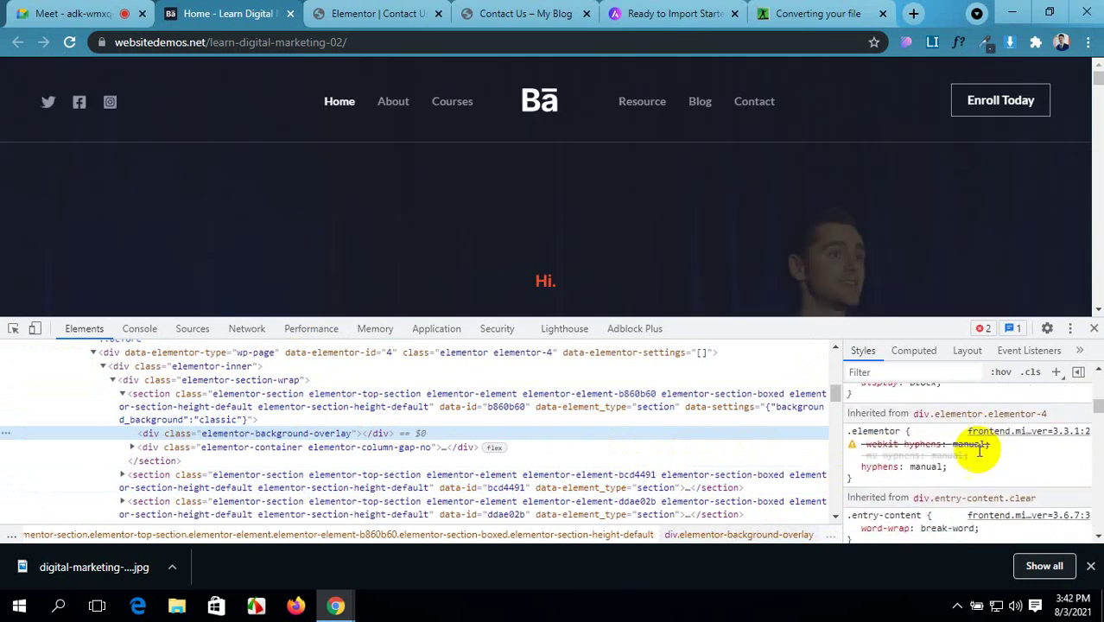
pyautogui.scroll(-8, 978, 450)
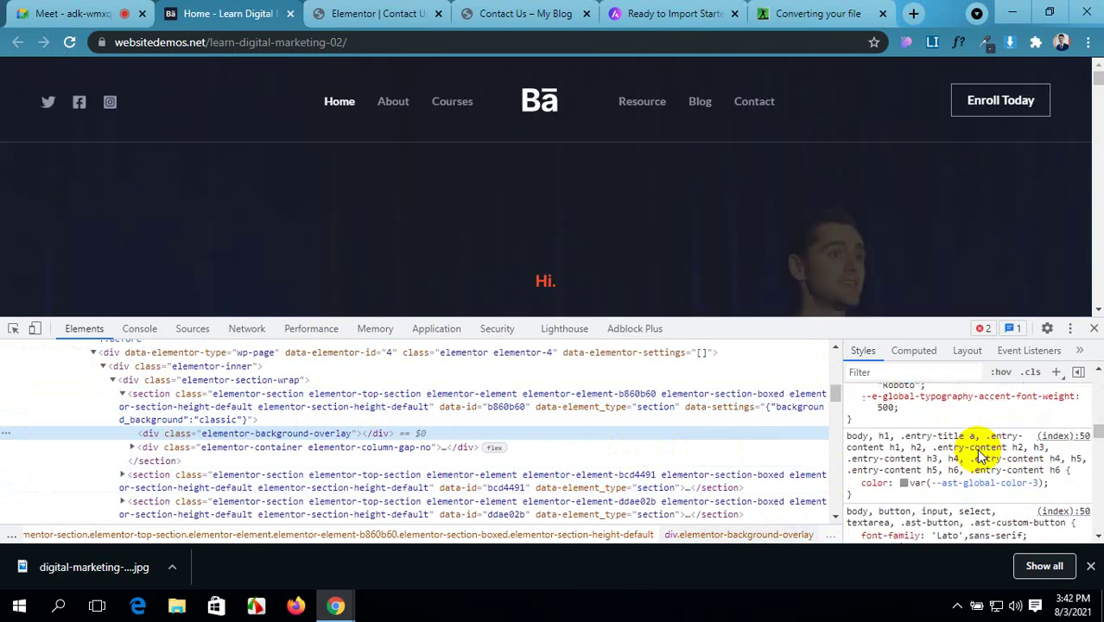
pyautogui.scroll(-8, 981, 453)
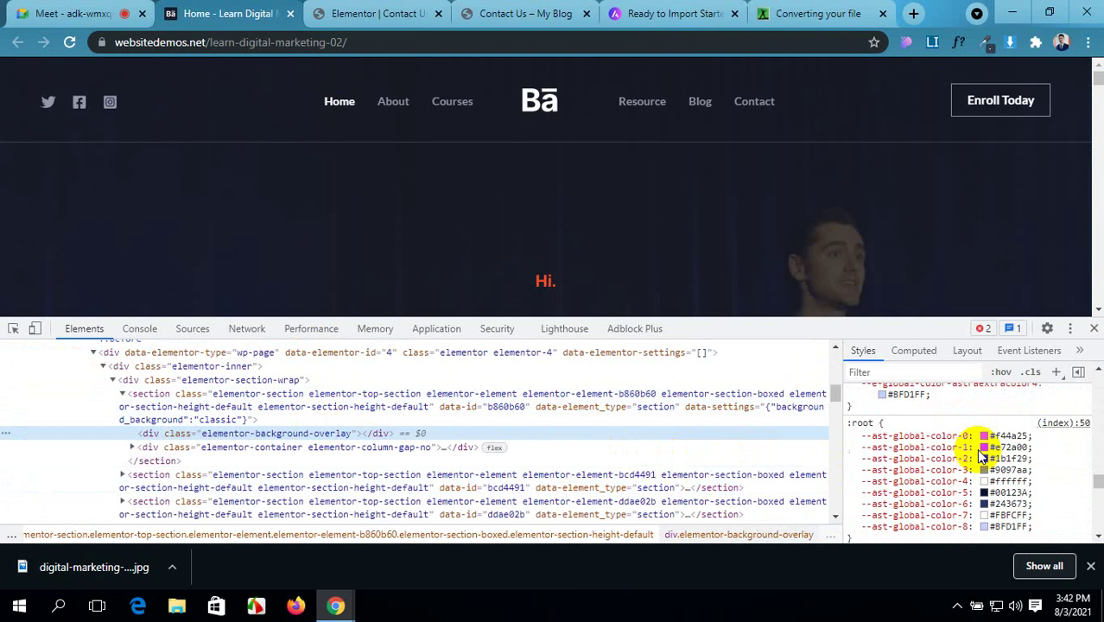
pyautogui.scroll(-5, 980, 456)
pyautogui.scroll(10, 240, 423)
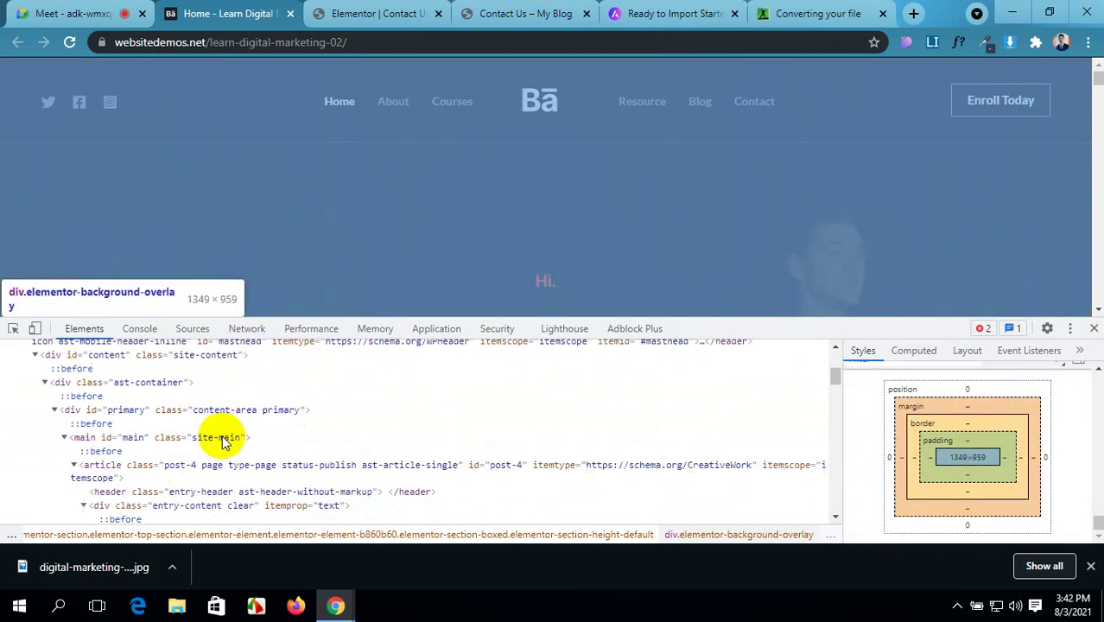
pyautogui.click(217, 421)
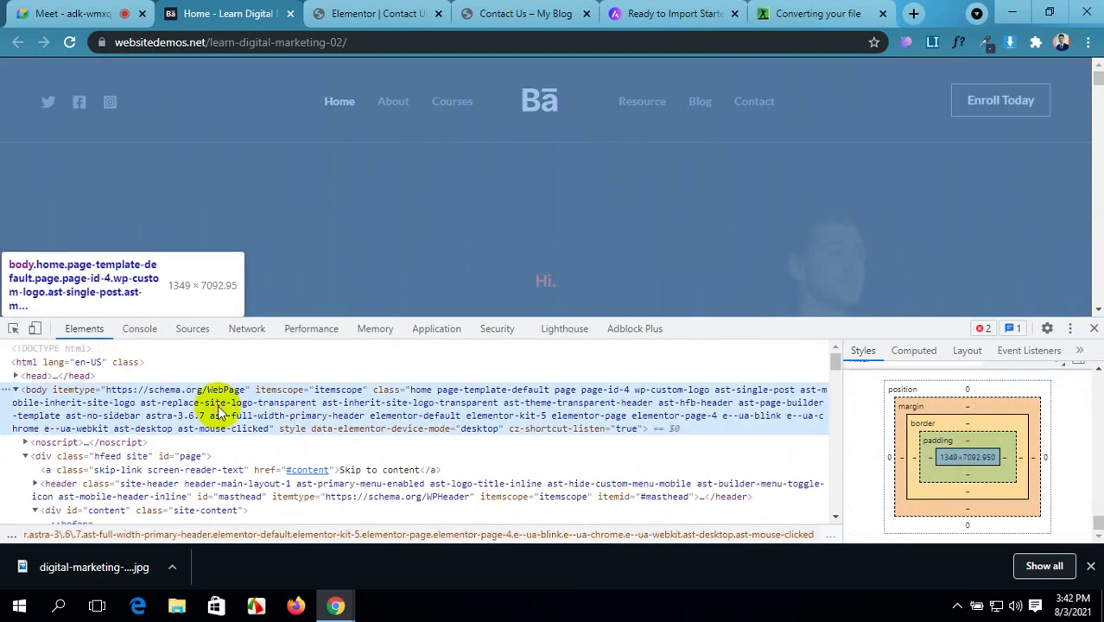
pyautogui.scroll(5, 899, 458)
pyautogui.scroll(5, 904, 469)
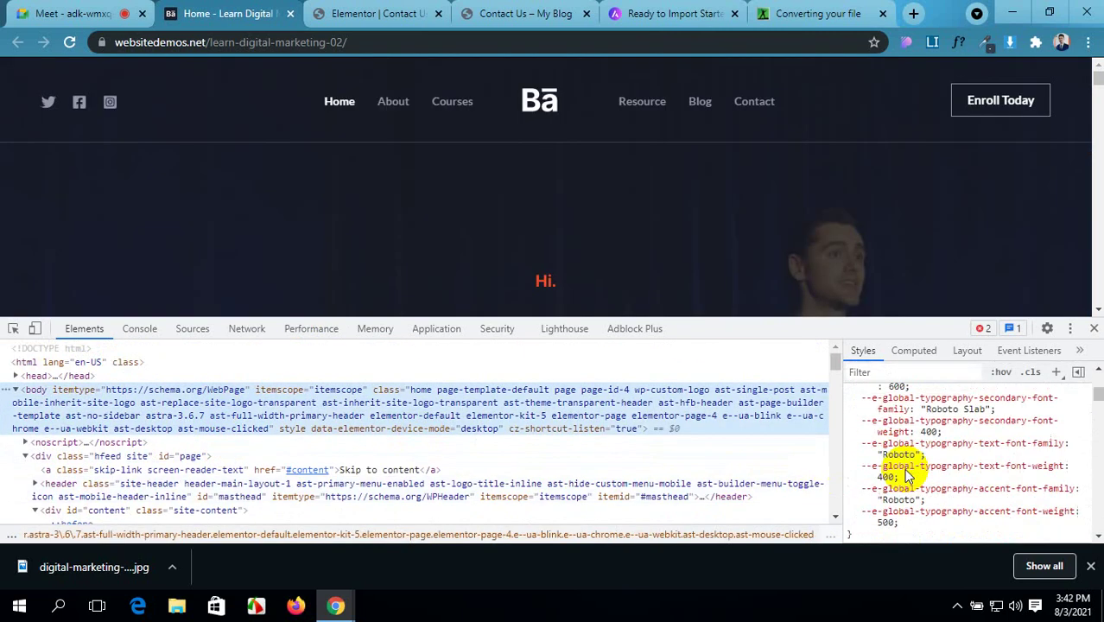
pyautogui.click(1094, 329)
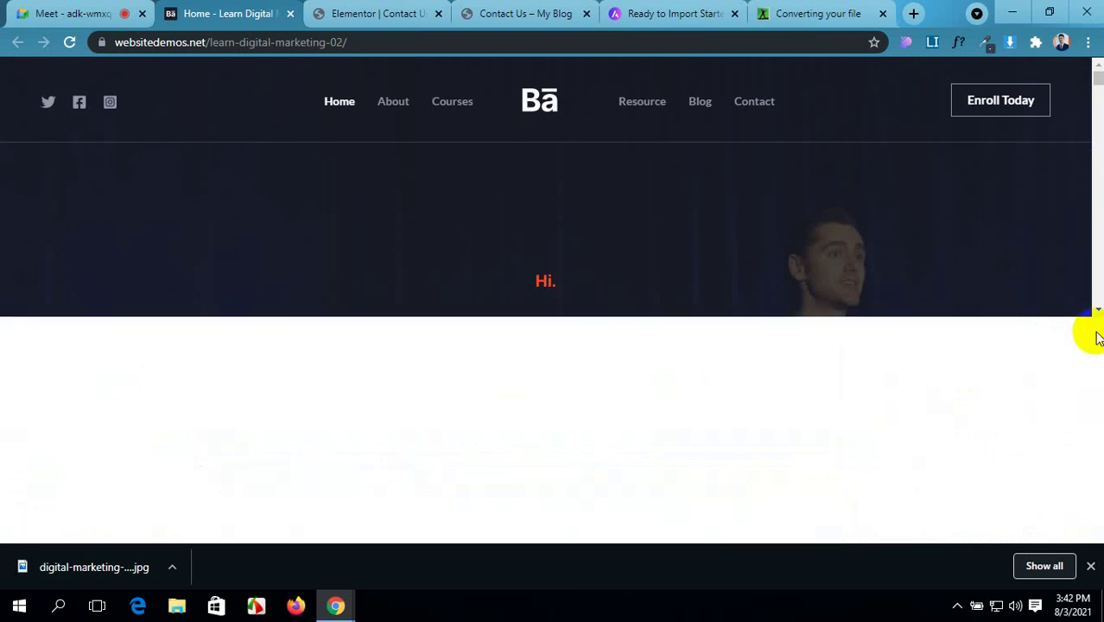
# - Analyse the demo site's fonts and CSS with CSS Peeper, dismissing the downloads bar
pyautogui.click(906, 47)
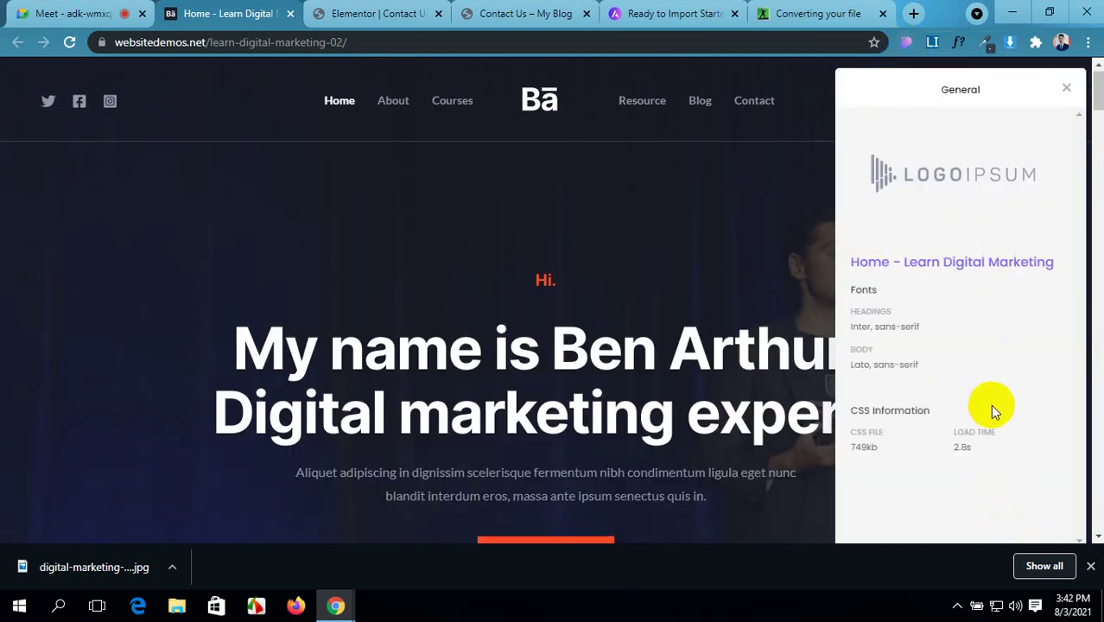
pyautogui.scroll(-3, 990, 404)
pyautogui.click(1090, 566)
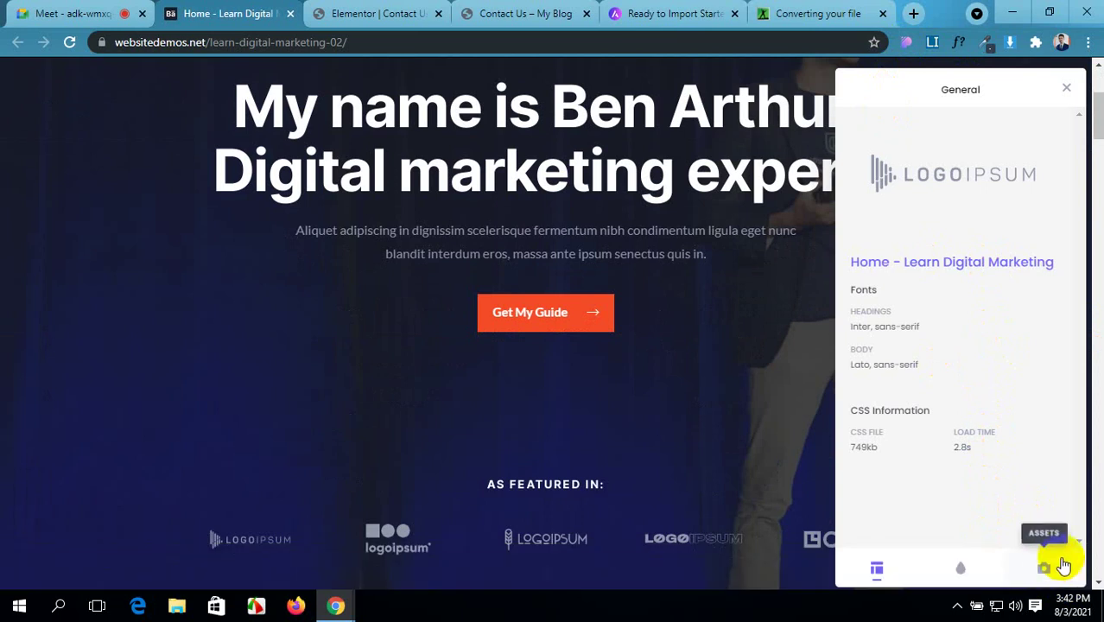
# - Browse the demo site's image and logo assets, then return to Google Meet and mute
pyautogui.click(1044, 567)
pyautogui.moveTo(898, 429)
pyautogui.scroll(3, 896, 424)
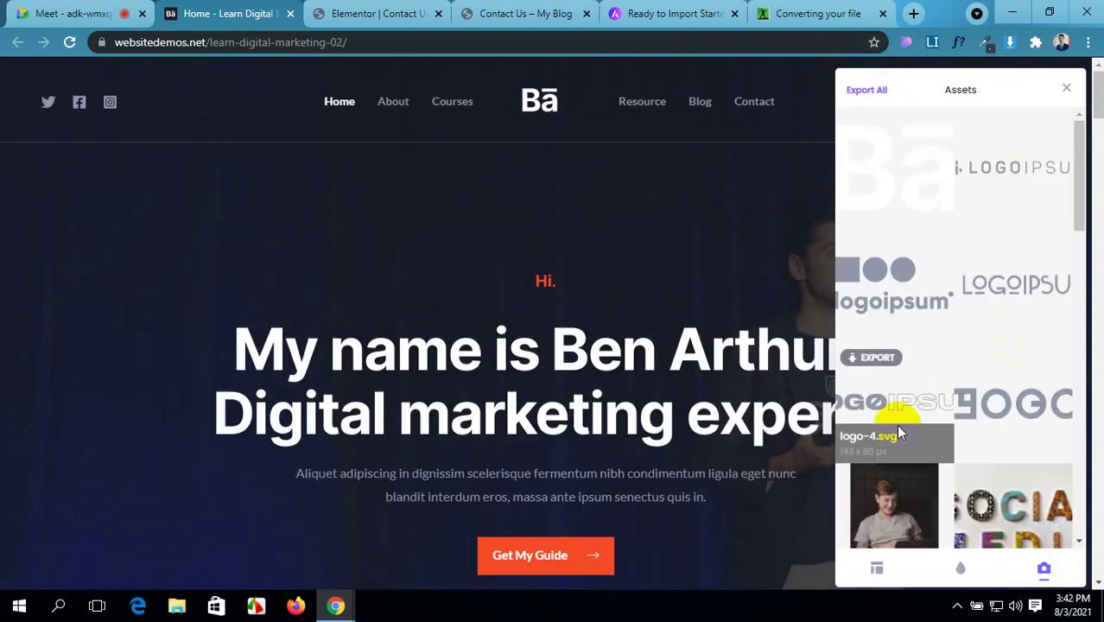
pyautogui.scroll(-3, 918, 230)
pyautogui.scroll(-2, 923, 237)
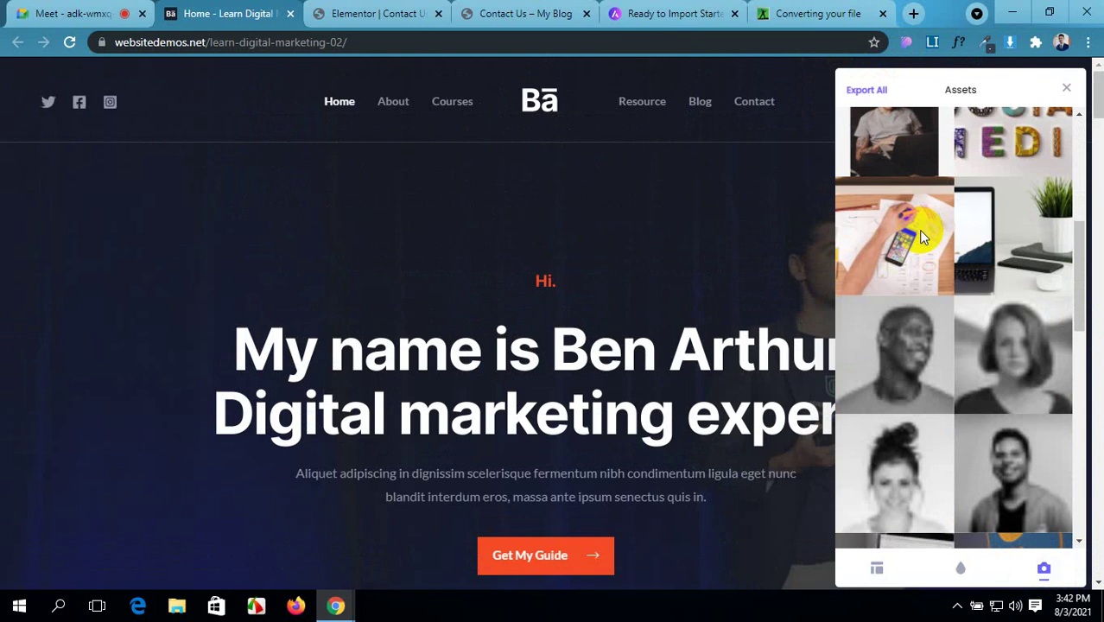
pyautogui.scroll(2, 923, 236)
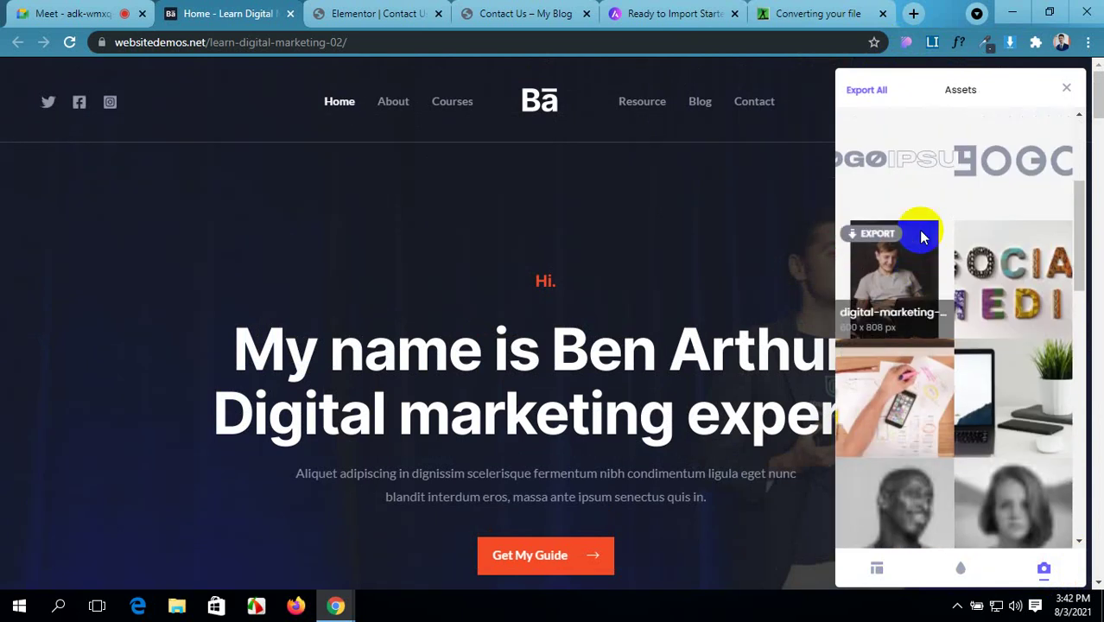
pyautogui.click(73, 13)
pyautogui.click(440, 558)
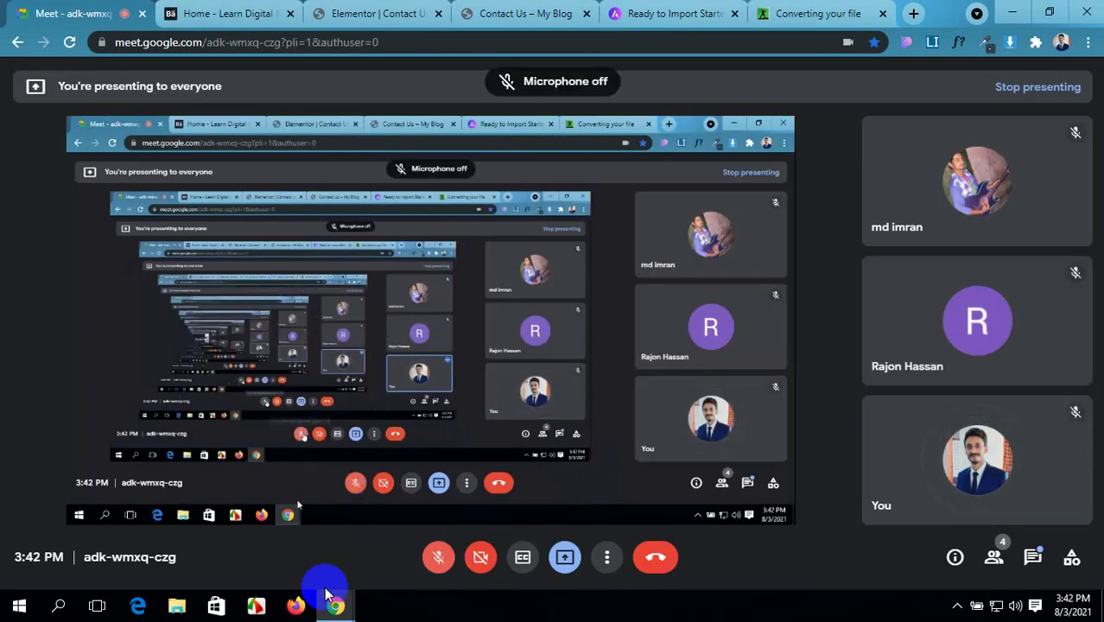
# - Unmute, cycle through the tabs, and close the file-converter tab on the Learn Digital page
pyautogui.click(440, 558)
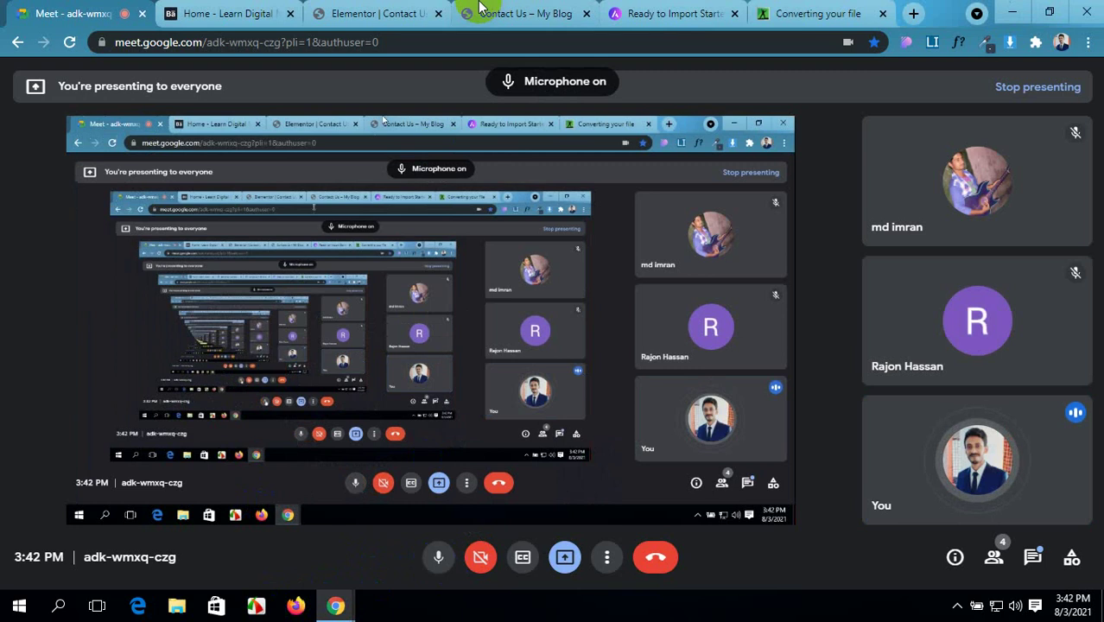
pyautogui.click(409, 8)
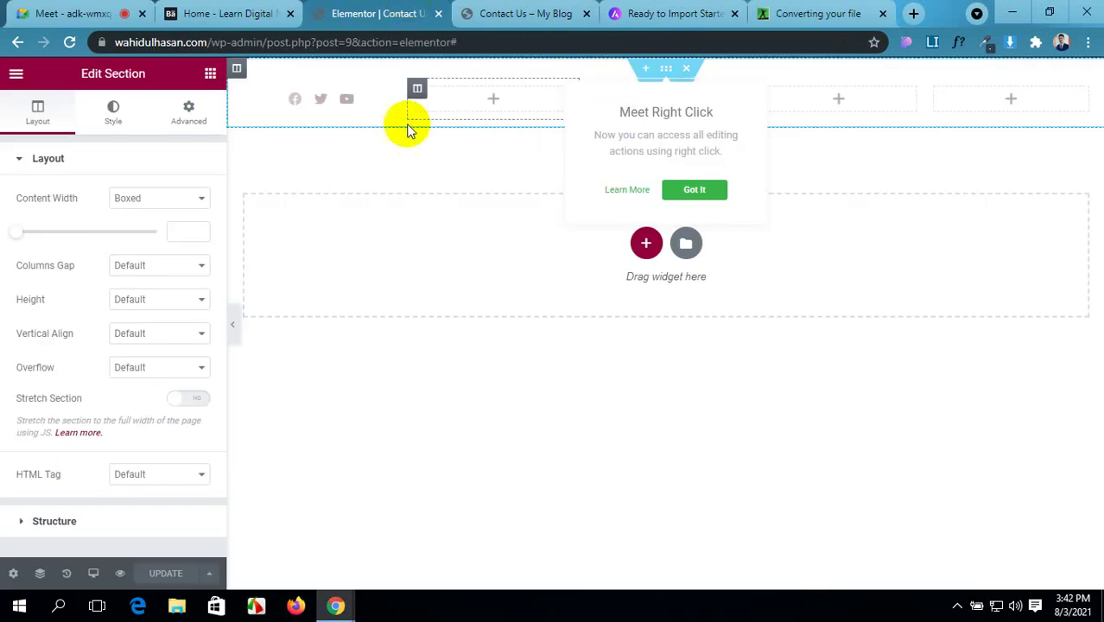
pyautogui.click(518, 11)
pyautogui.click(799, 8)
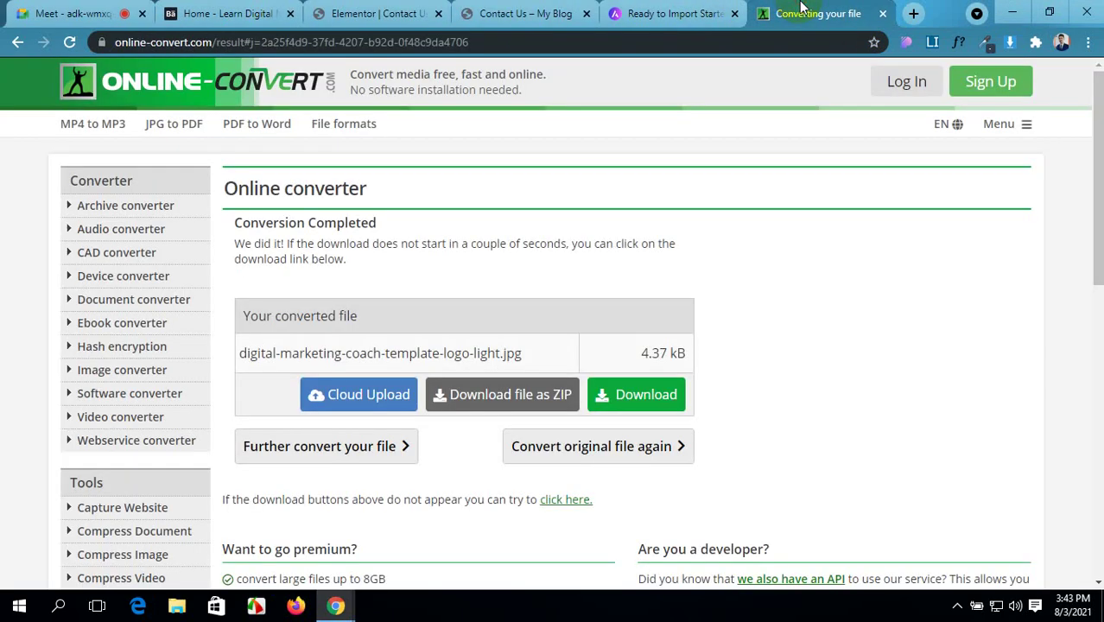
pyautogui.click(263, 7)
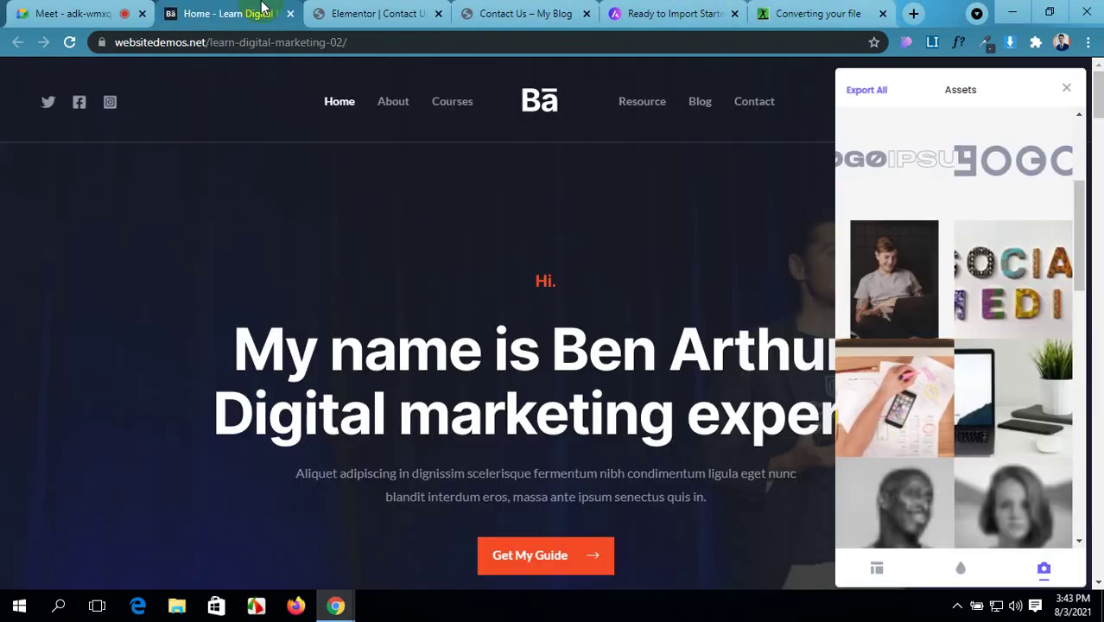
pyautogui.click(882, 15)
# - Save the stage-photo hero background from CSS Peeper's assets as a JPEG in Pictures
pyautogui.moveTo(968, 373)
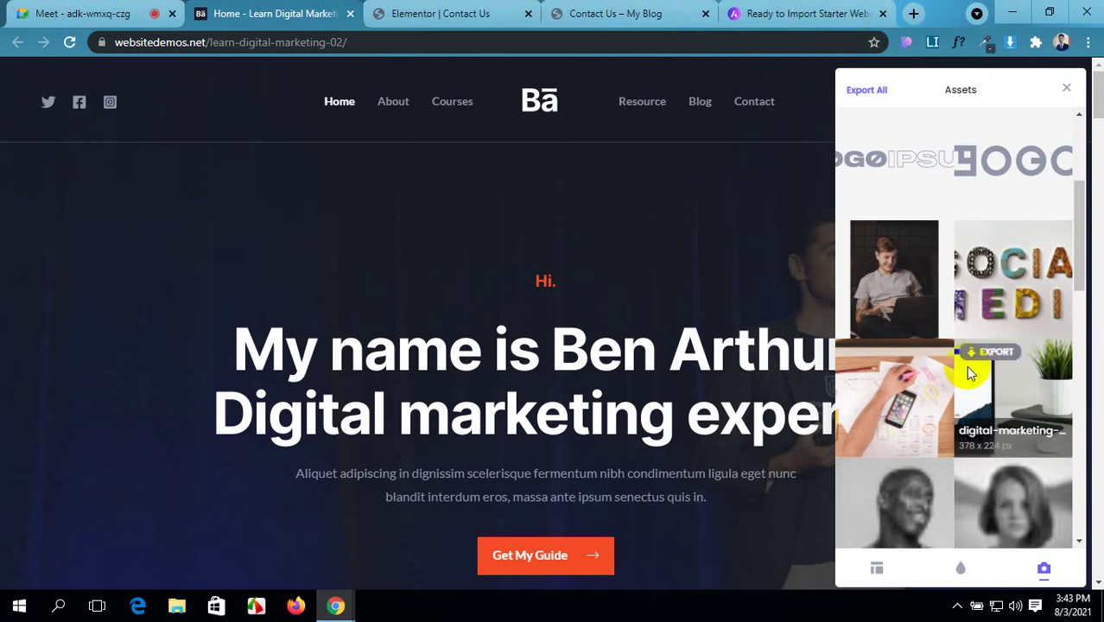
pyautogui.scroll(-10, 966, 366)
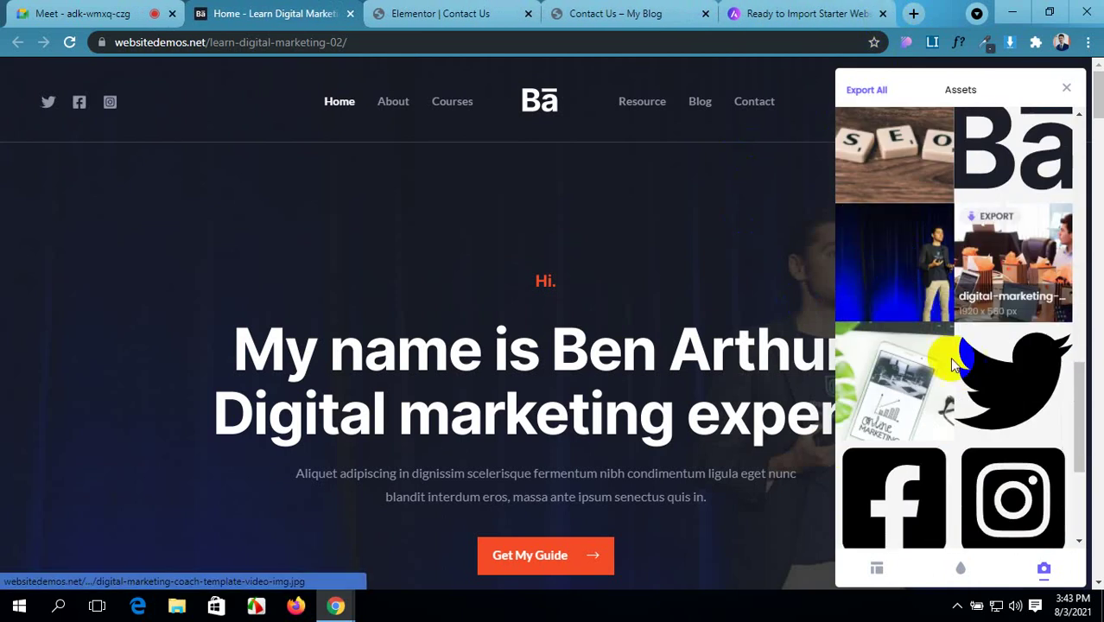
pyautogui.rightClick(871, 265)
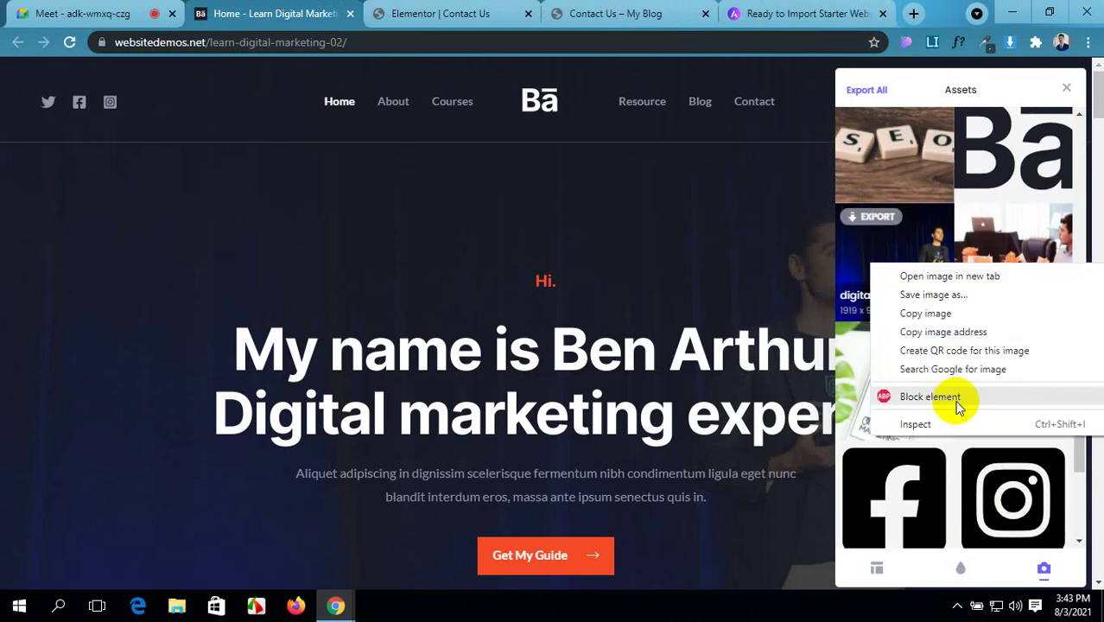
pyautogui.click(954, 298)
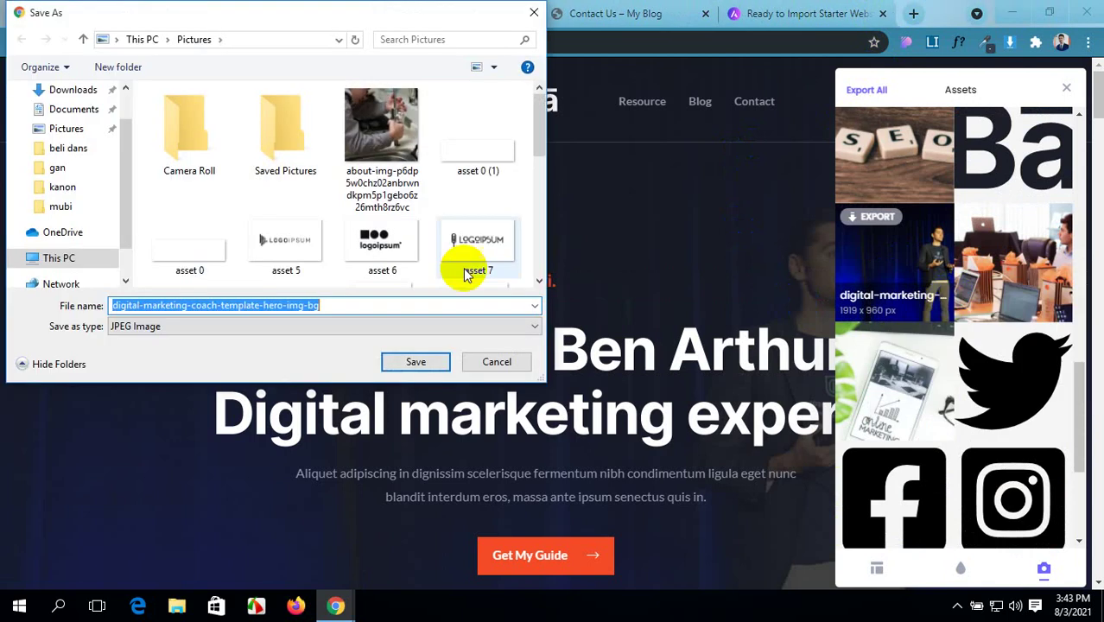
pyautogui.click(426, 364)
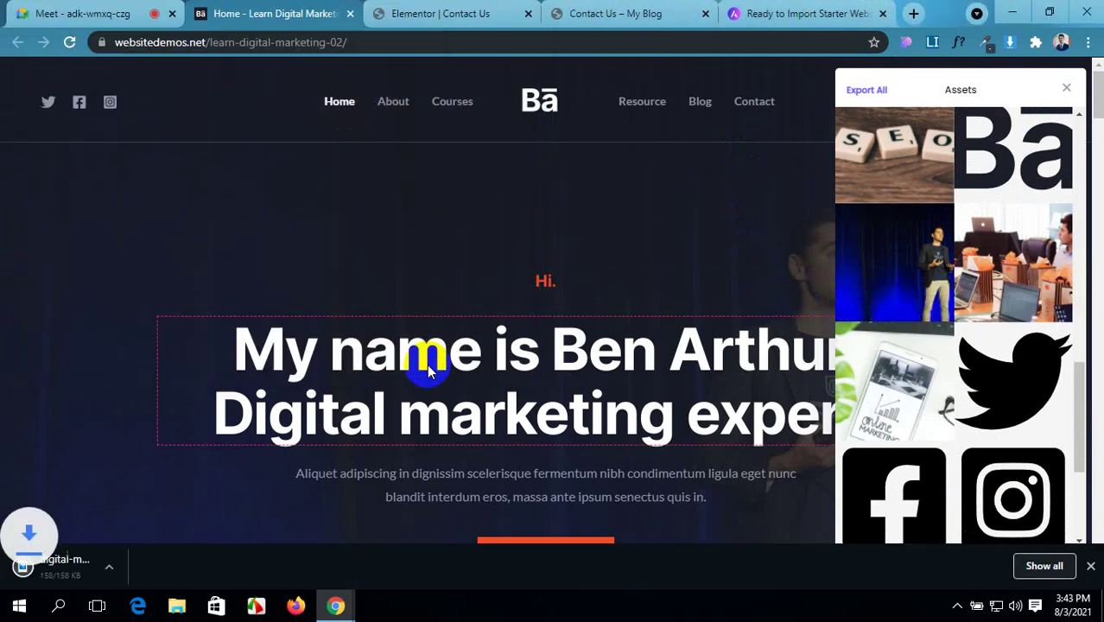
pyautogui.click(1090, 566)
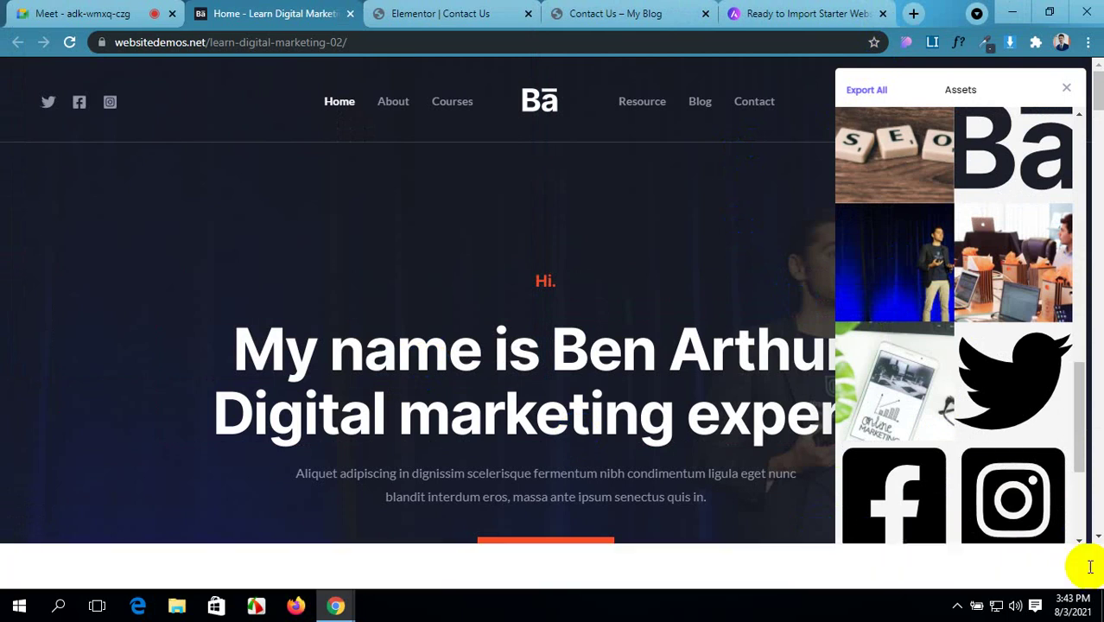
pyautogui.click(1070, 91)
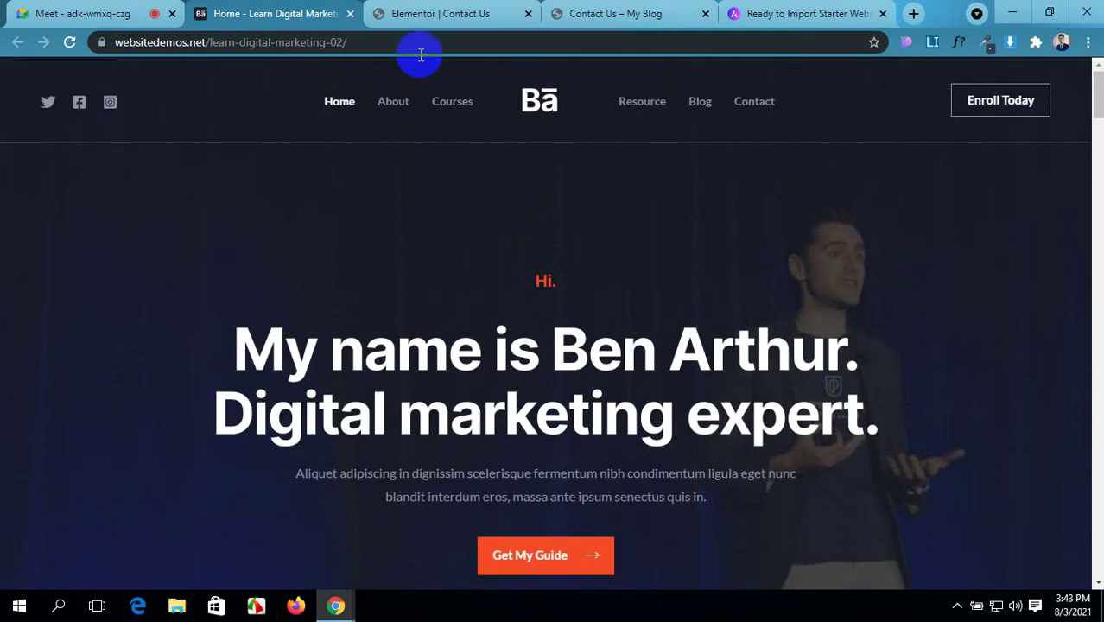
# - Place a Heading widget from the BASIC widgets into the top section
pyautogui.click(440, 9)
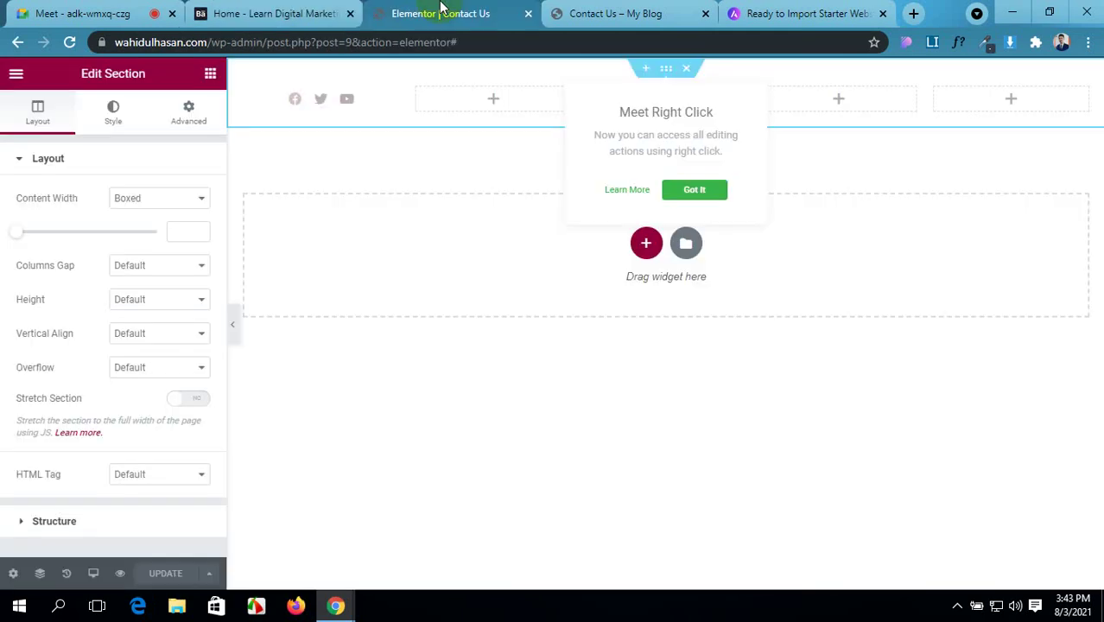
pyautogui.click(820, 222)
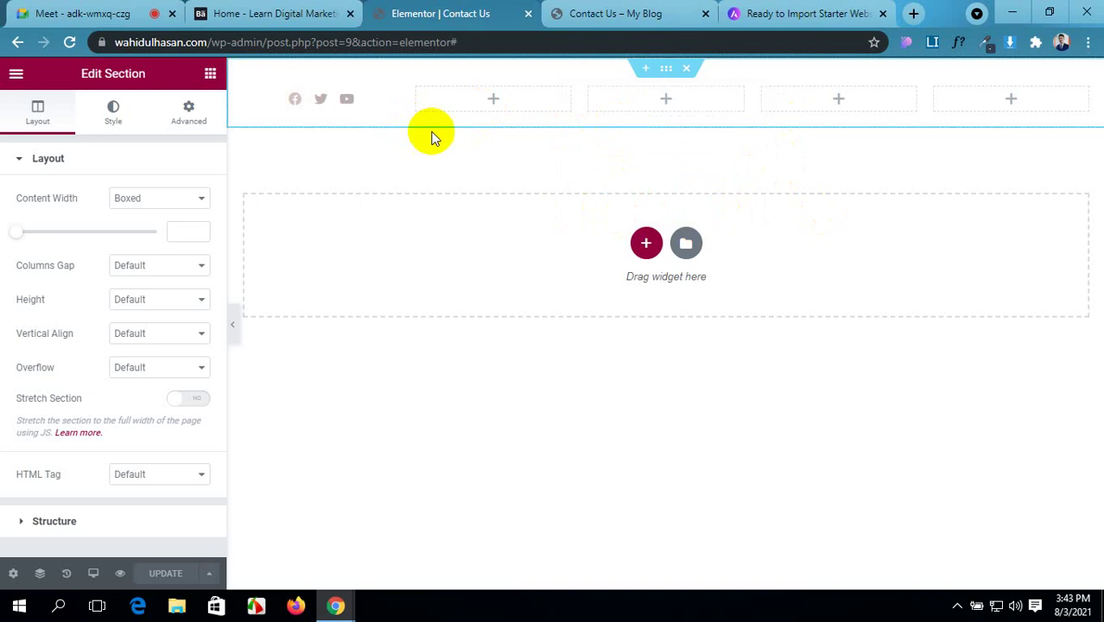
pyautogui.click(210, 74)
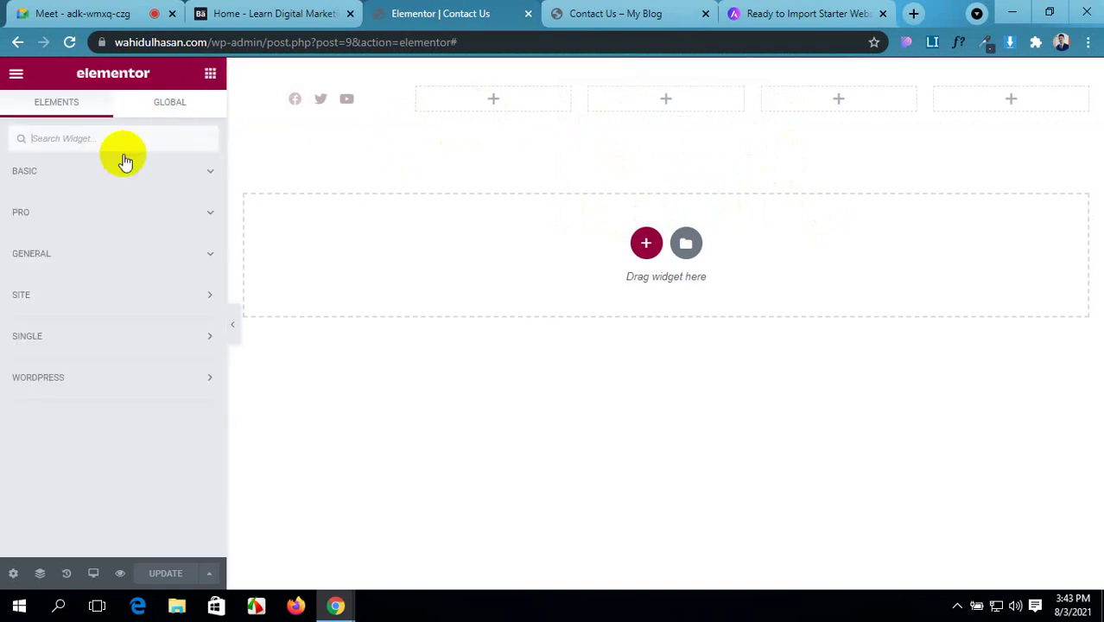
pyautogui.click(49, 176)
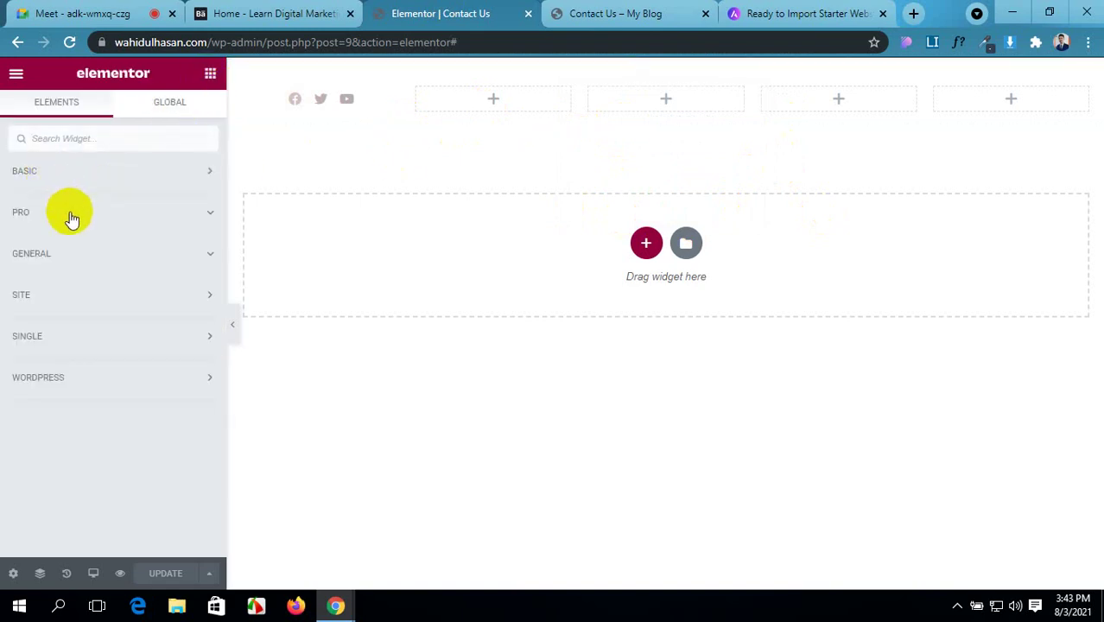
pyautogui.click(62, 182)
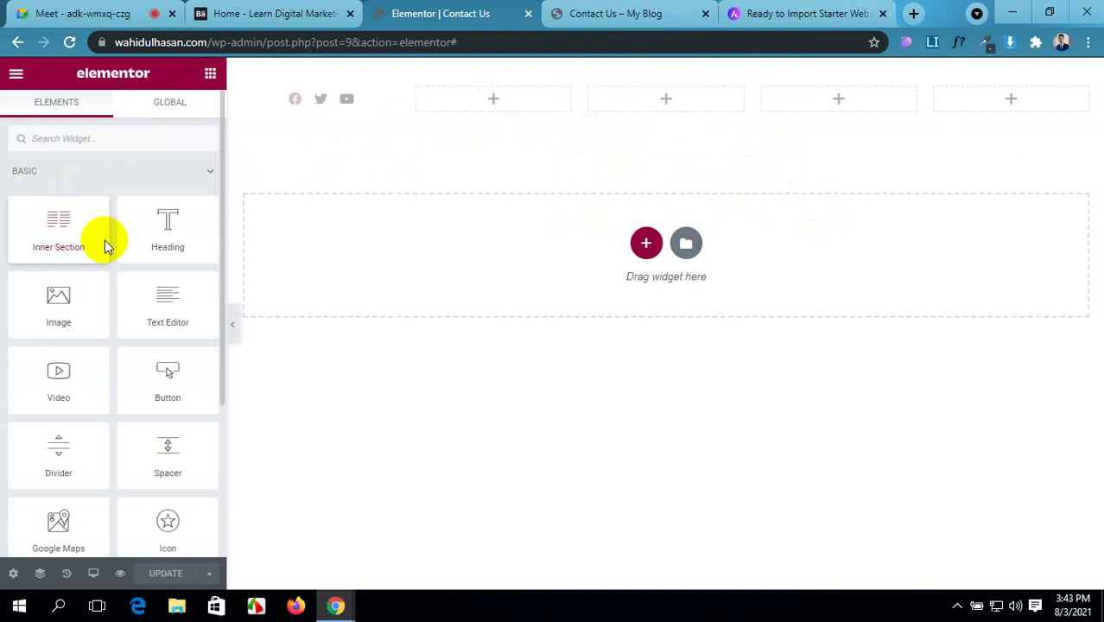
pyautogui.moveTo(170, 242); pyautogui.dragTo(783, 128)
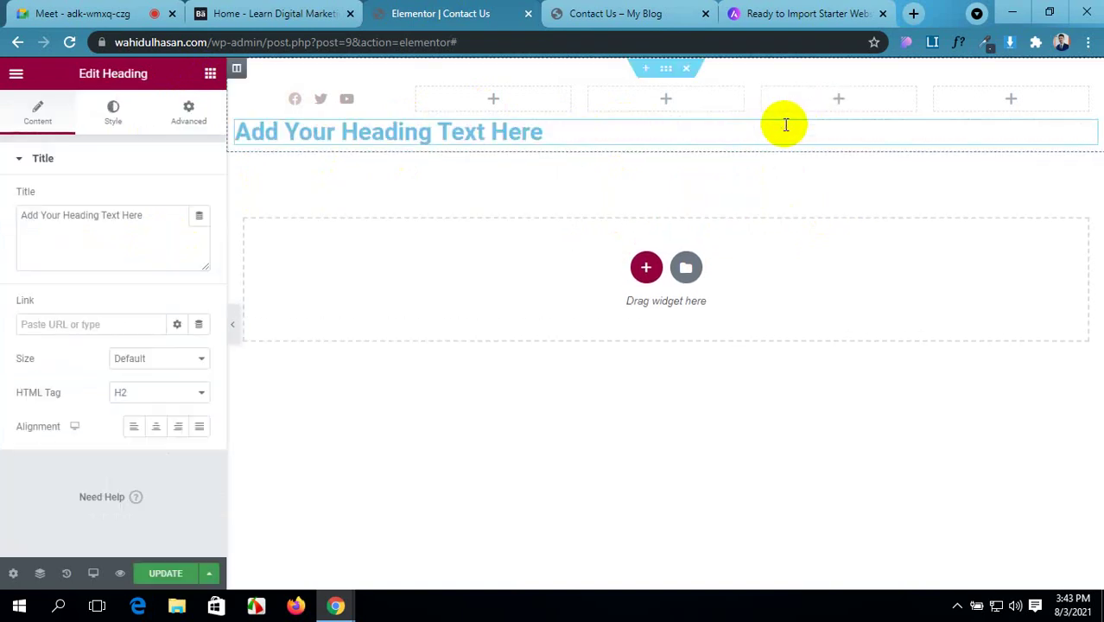
# - Copy the demo page's name-and-expertise headline into the heading and center-align it
pyautogui.click(270, 10)
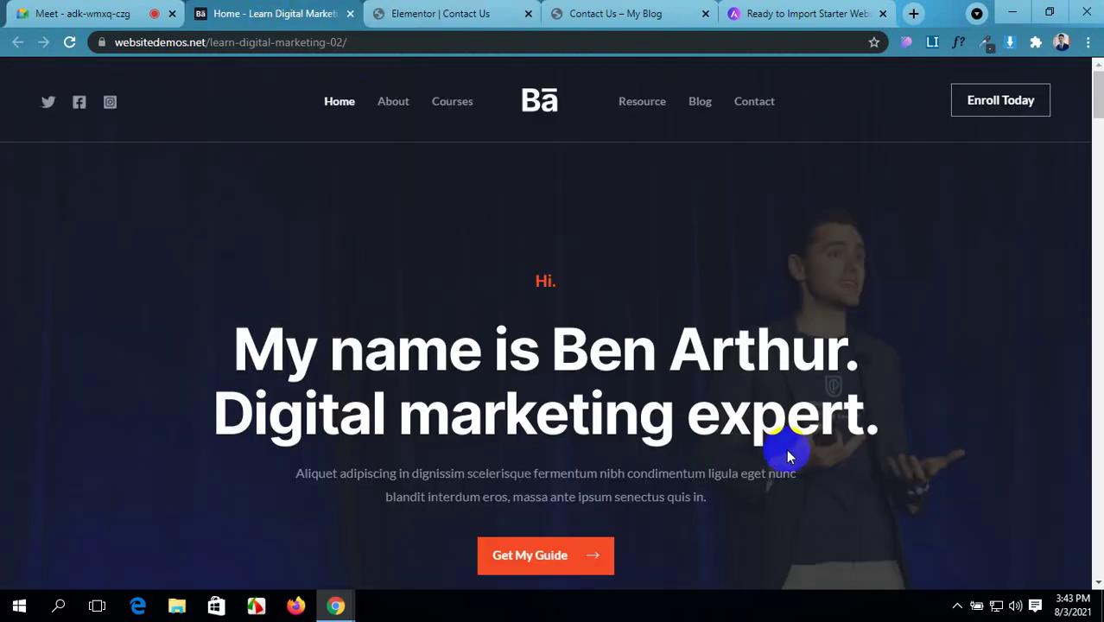
pyautogui.moveTo(890, 432); pyautogui.dragTo(258, 333)
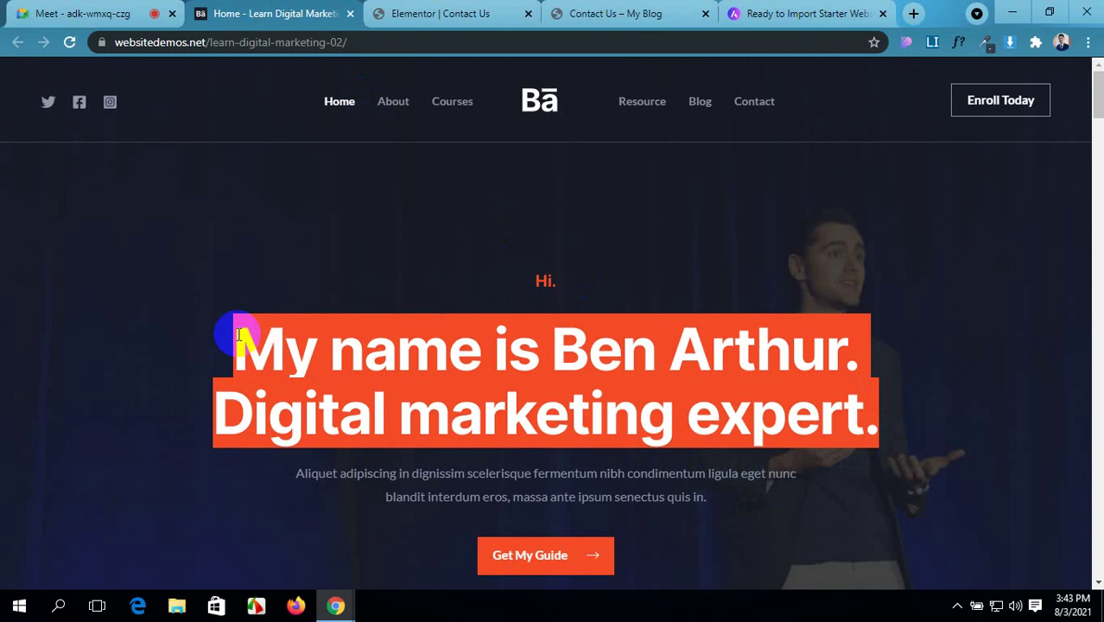
pyautogui.click(443, 10)
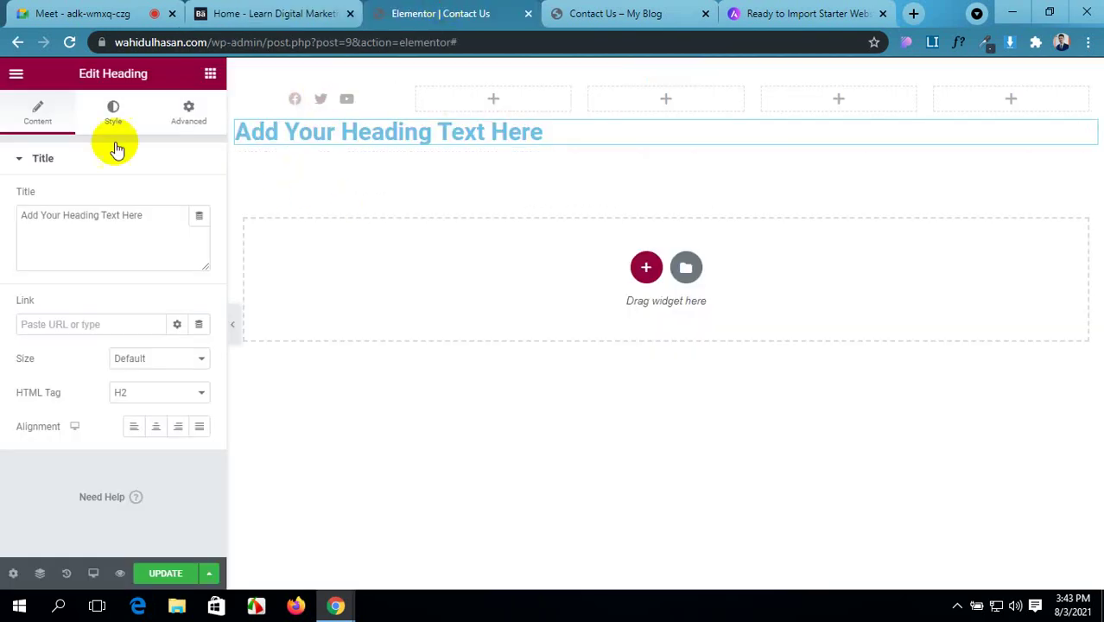
pyautogui.moveTo(143, 217); pyautogui.dragTo(10, 223)
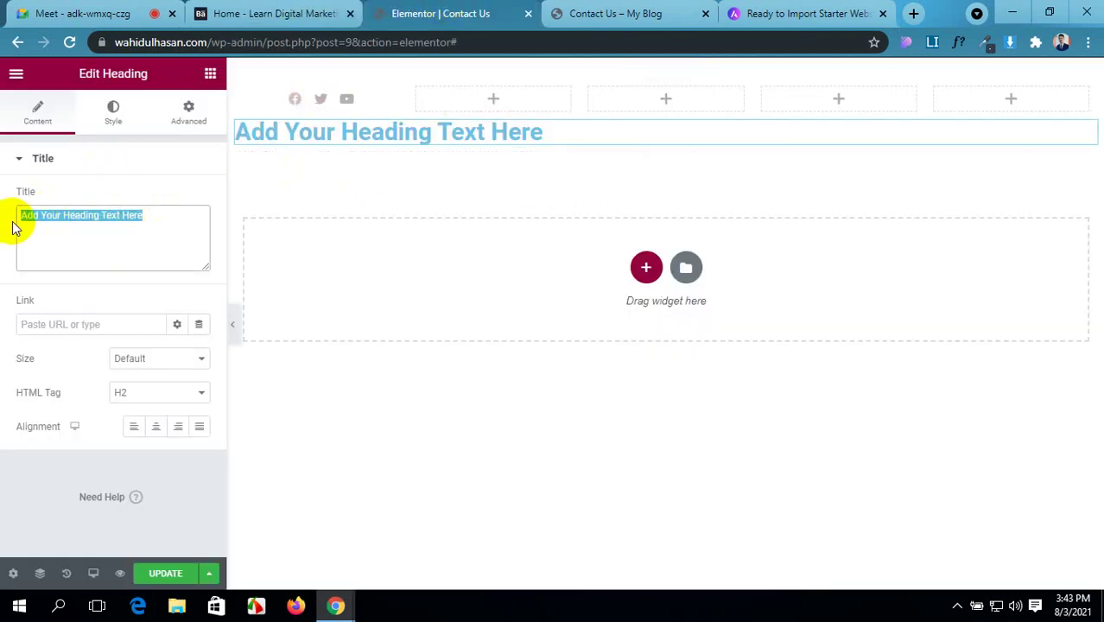
pyautogui.hotkey('ctrl', 'v')
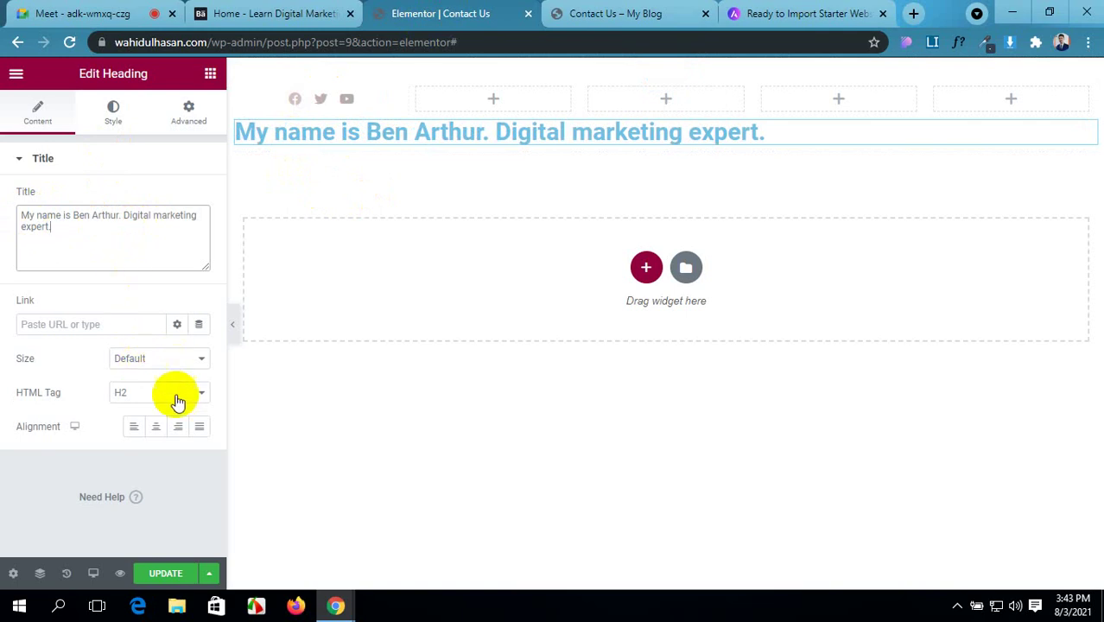
pyautogui.click(156, 427)
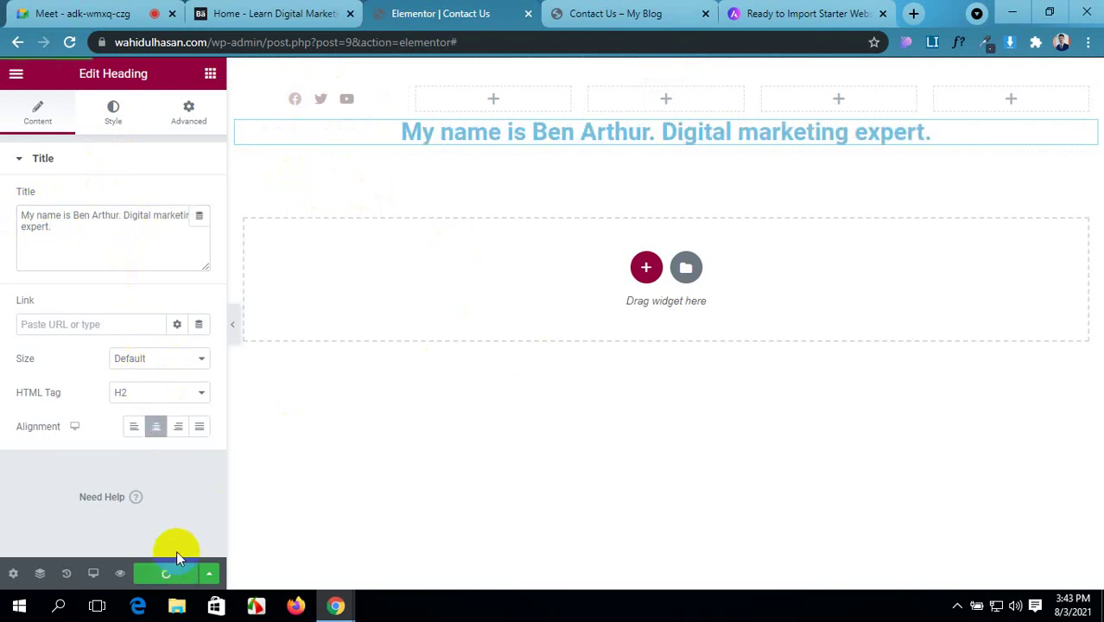
# - Toggle the Google Meet microphone off and on, then return to the reference demo page
pyautogui.click(52, 13)
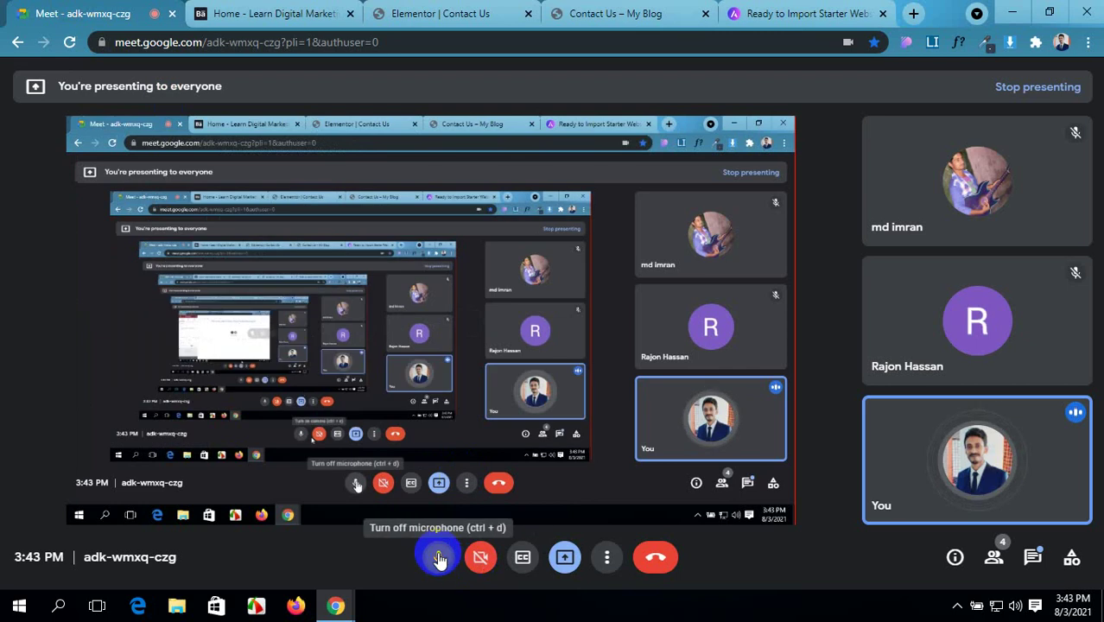
pyautogui.click(440, 558)
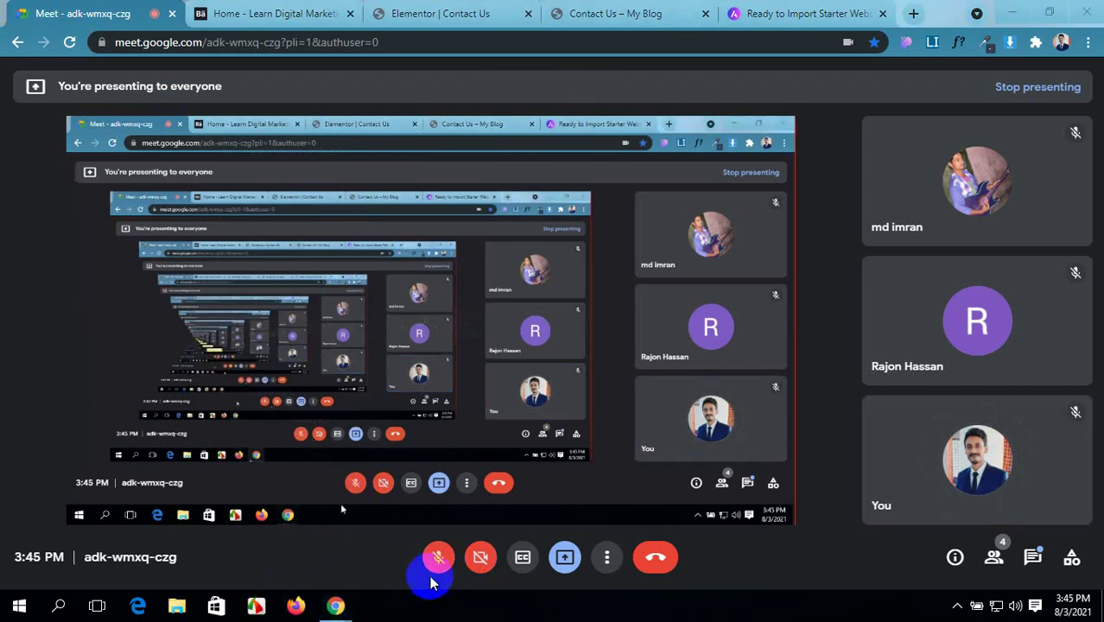
pyautogui.click(438, 558)
pyautogui.click(308, 10)
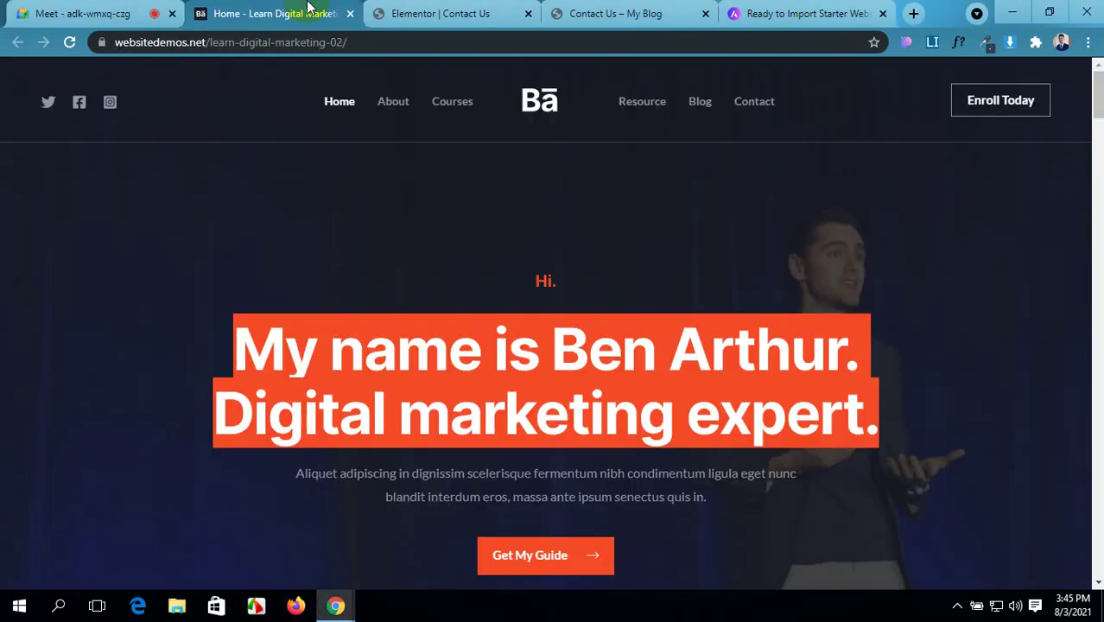
# - Back in Elementor, dismiss the popup and select the tagline heading
pyautogui.click(484, 11)
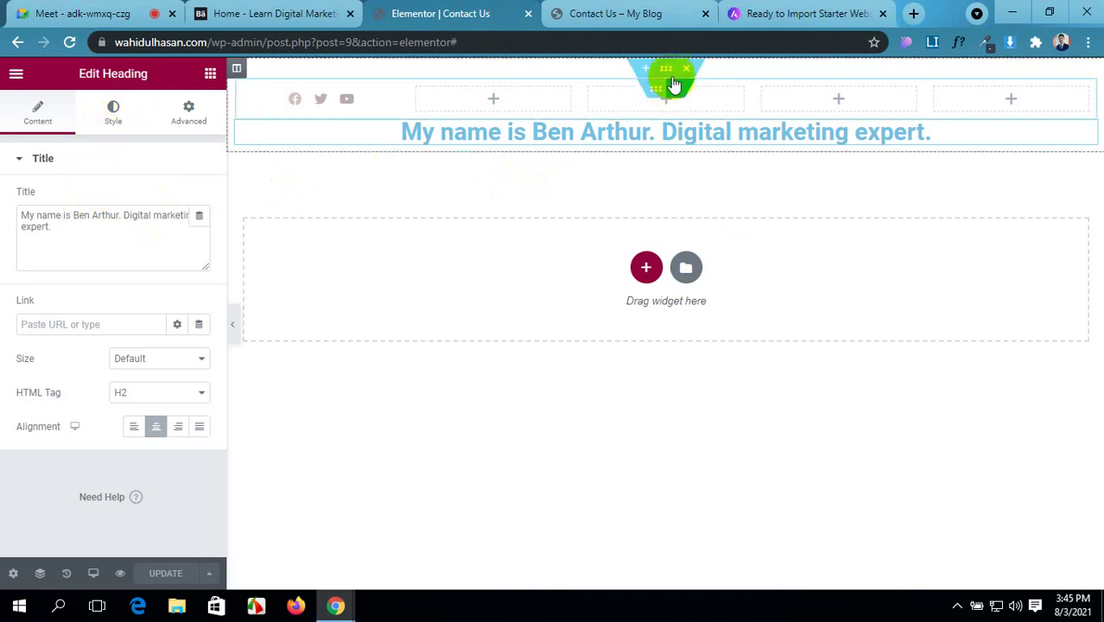
pyautogui.click(666, 69)
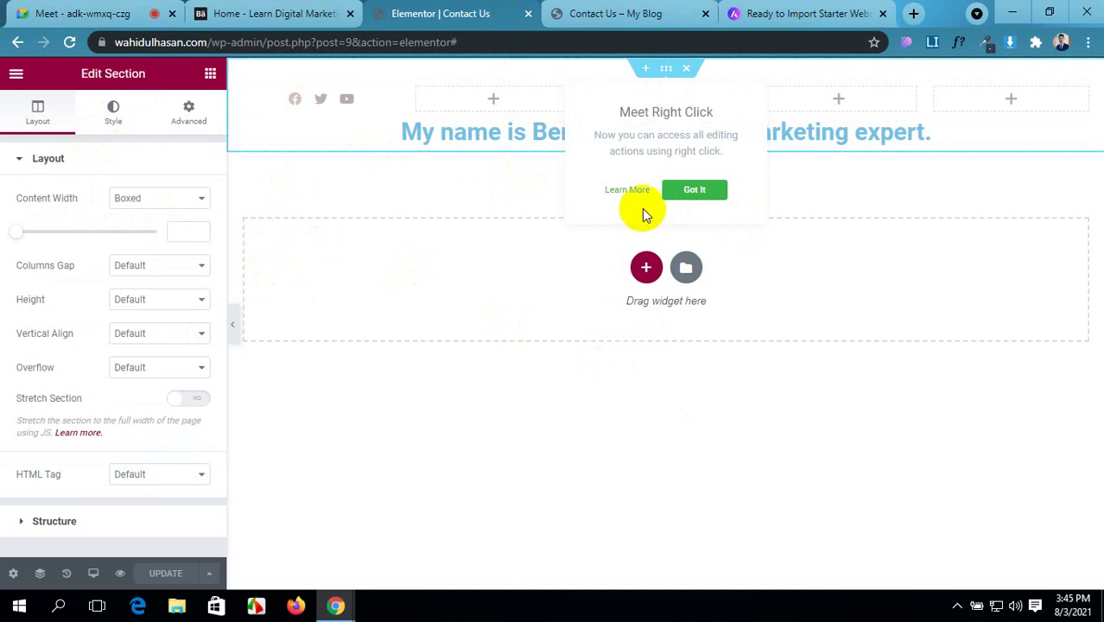
pyautogui.click(684, 195)
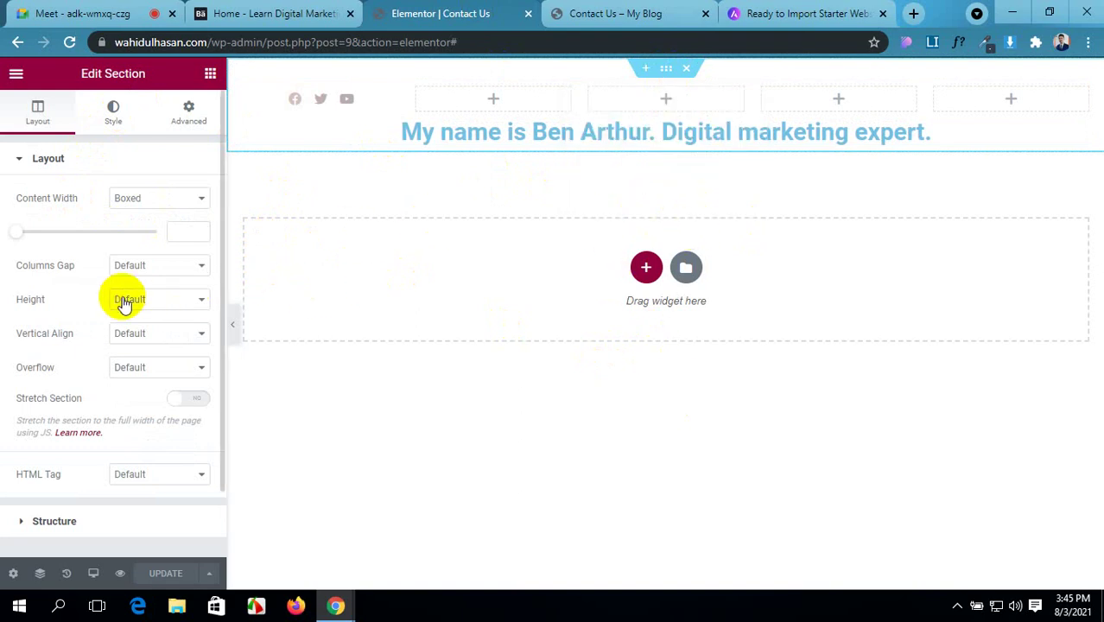
pyautogui.click(505, 138)
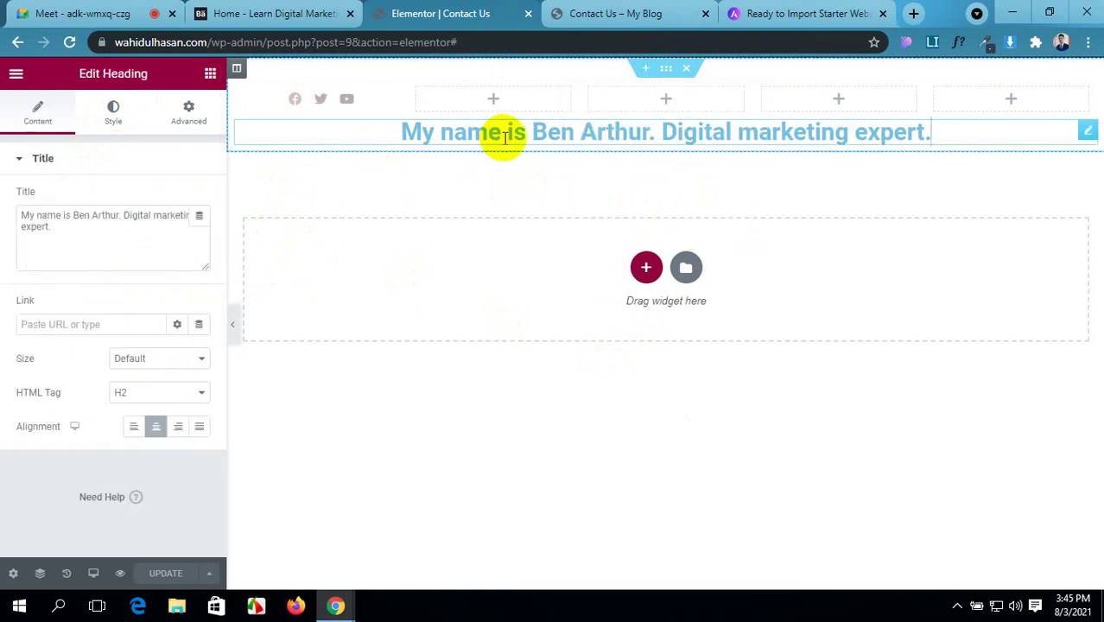
# - Clear the heading's 30 px padding to 0 and set an unlinked 200 px top margin
pyautogui.click(189, 111)
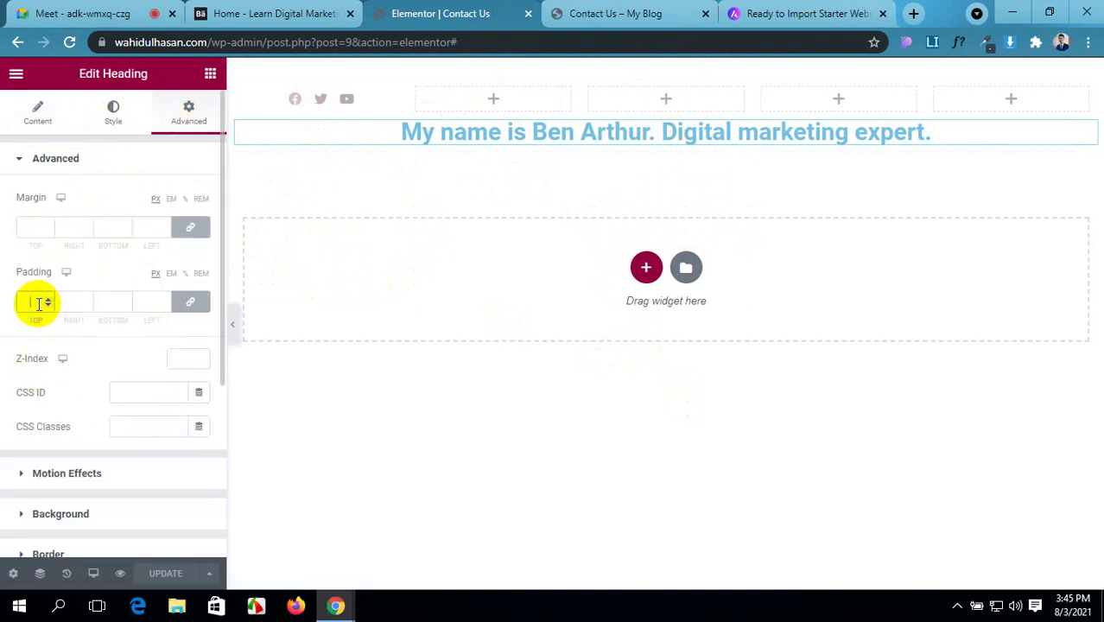
pyautogui.write('30')
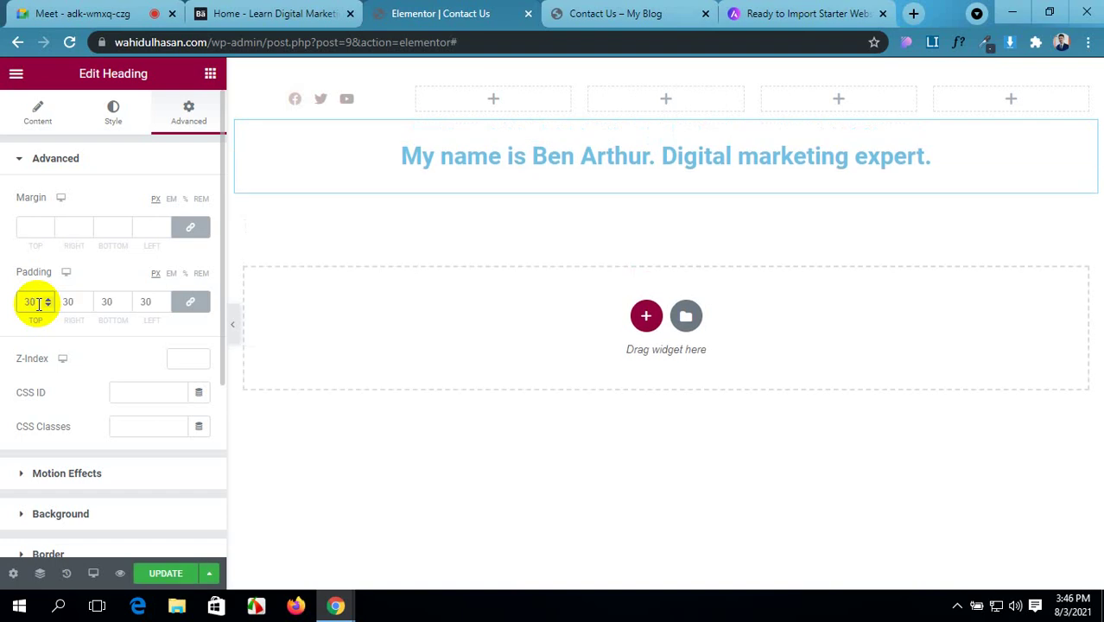
pyautogui.press('BackSpace')
pyautogui.press('BackSpace')
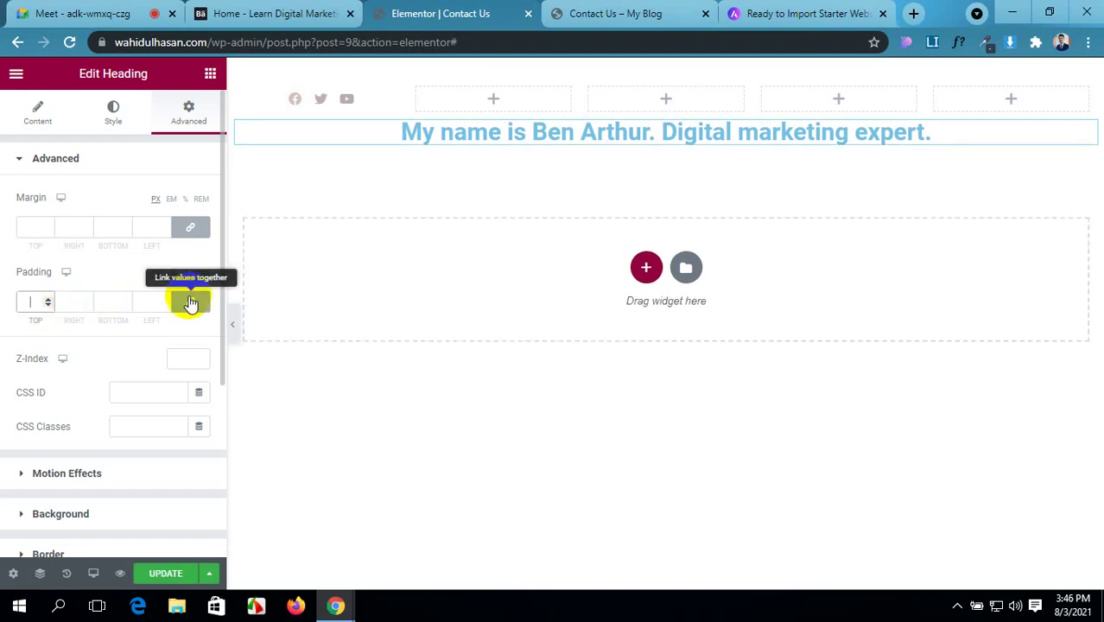
pyautogui.click(192, 303)
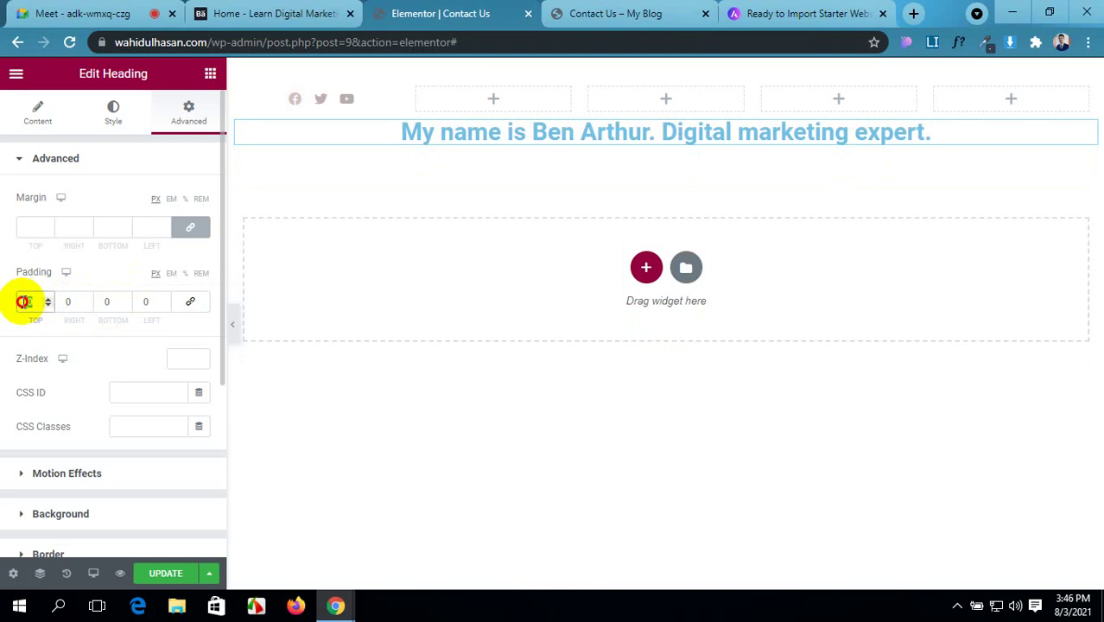
pyautogui.doubleClick(32, 301)
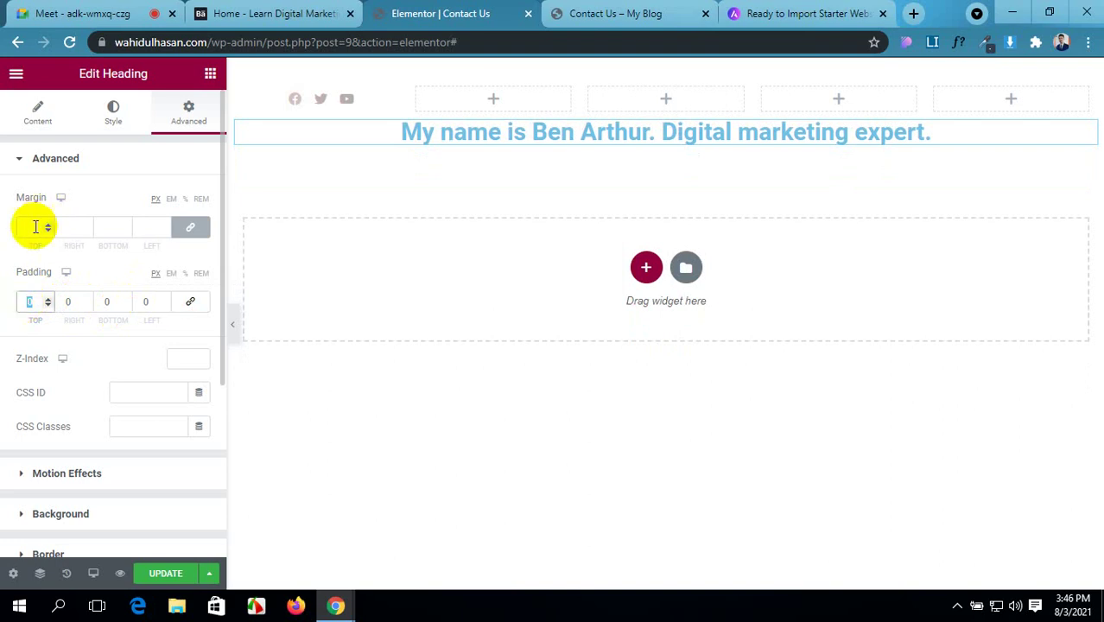
pyautogui.click(189, 228)
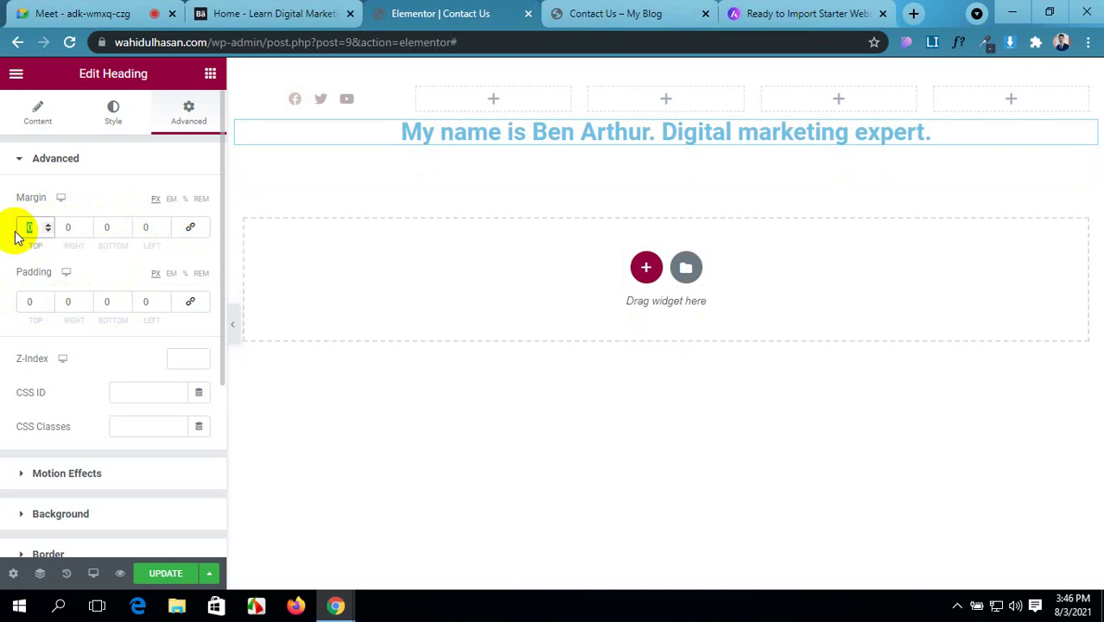
pyautogui.write('20')
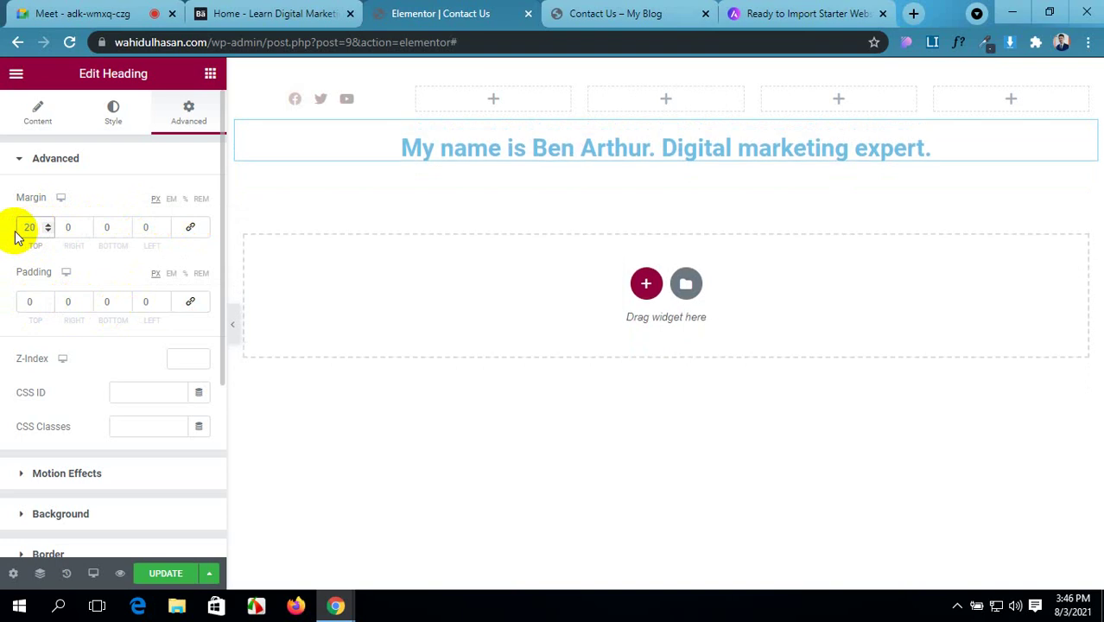
pyautogui.write('0')
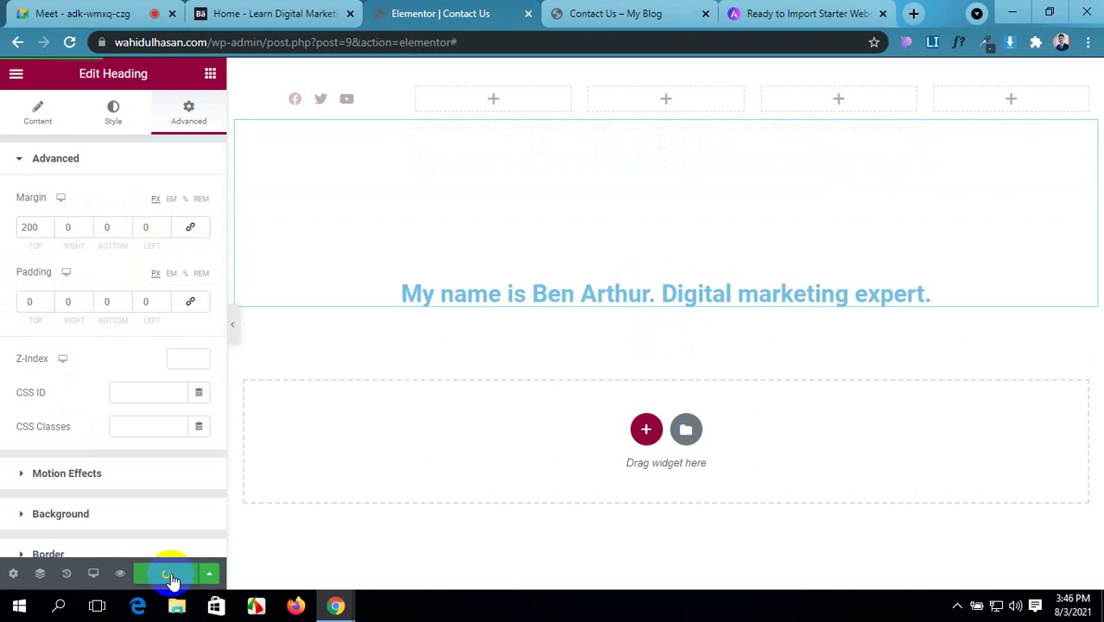
pyautogui.click(665, 76)
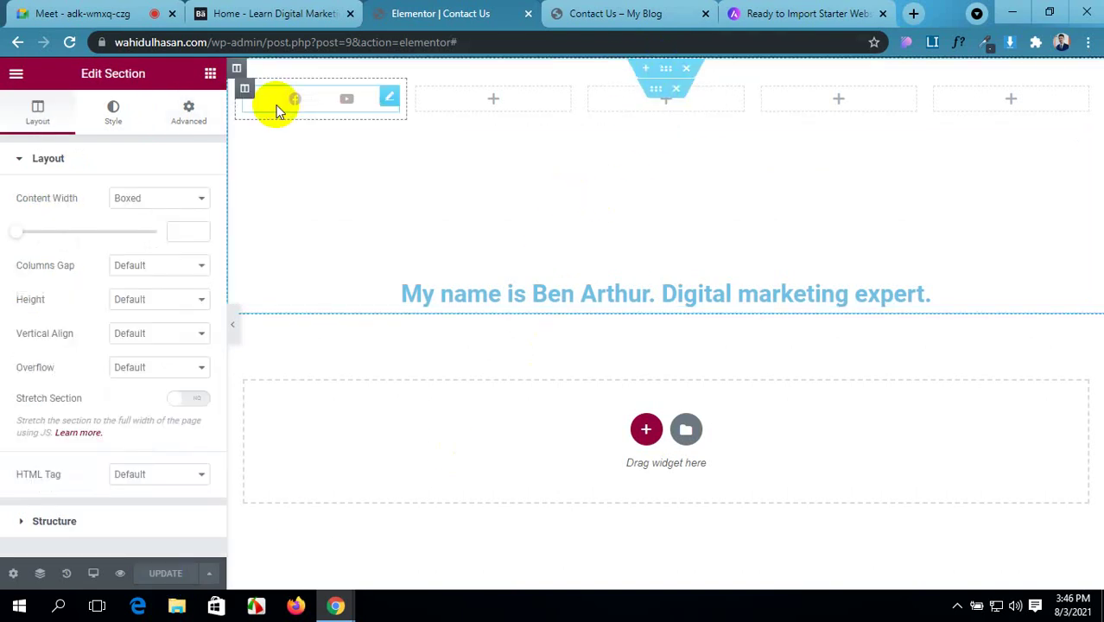
# - Set a Classic section background using the uploaded digital-marketing-coach-template-hero-img-bg image
pyautogui.click(116, 129)
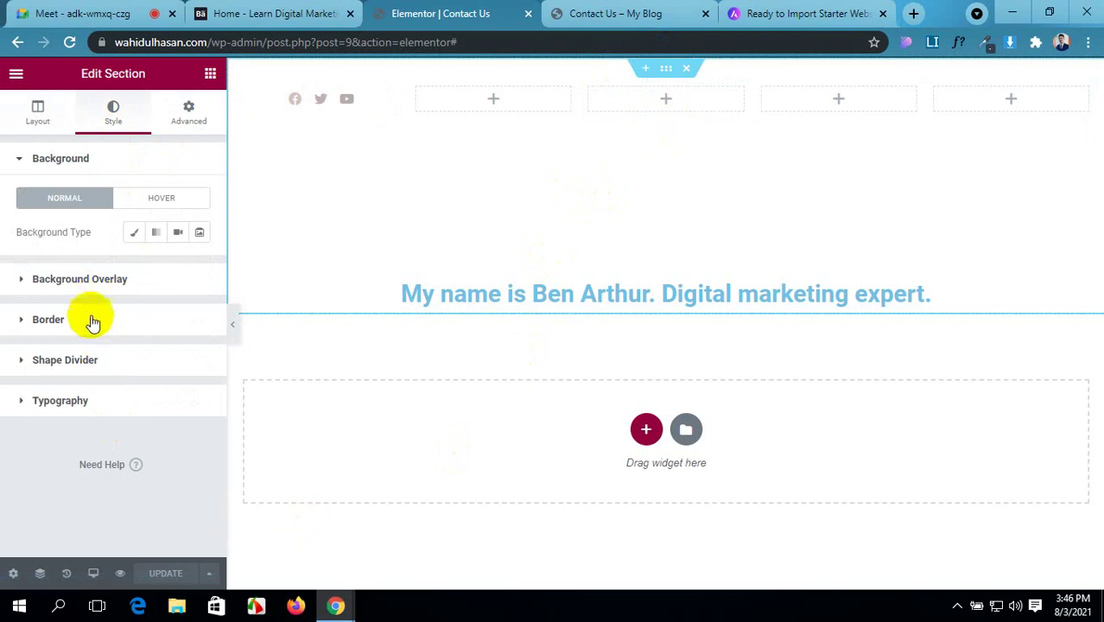
pyautogui.click(135, 234)
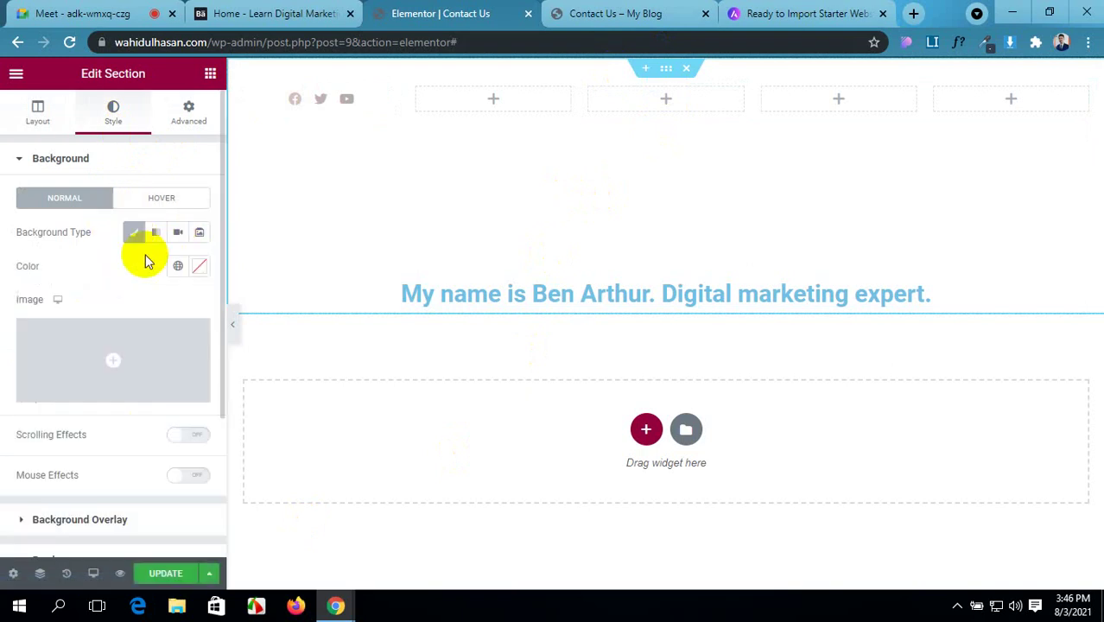
pyautogui.click(133, 372)
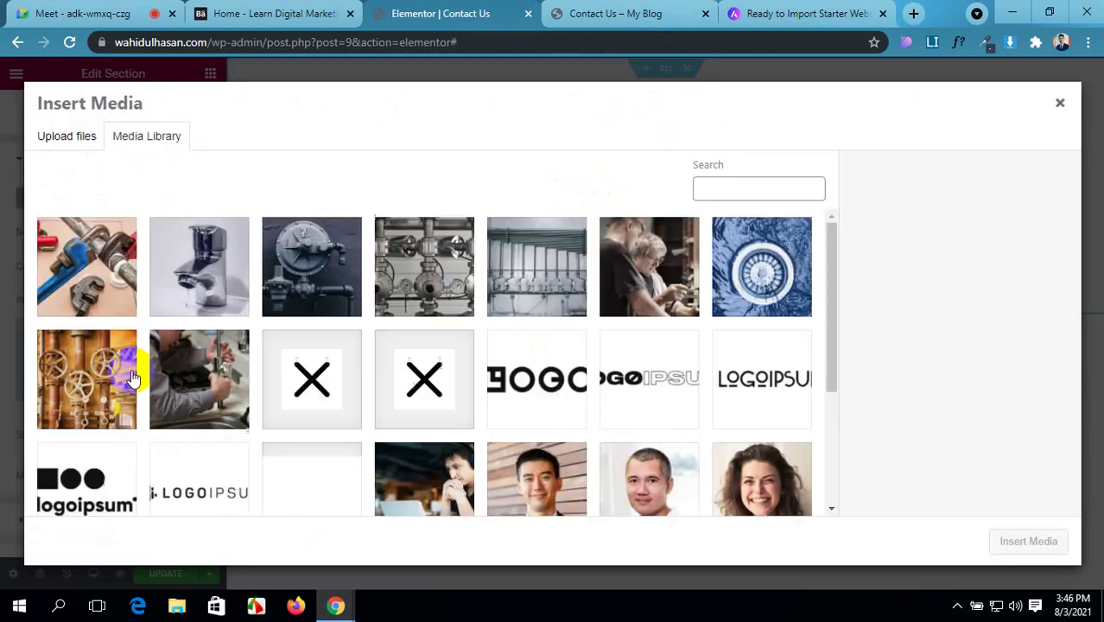
pyautogui.click(82, 138)
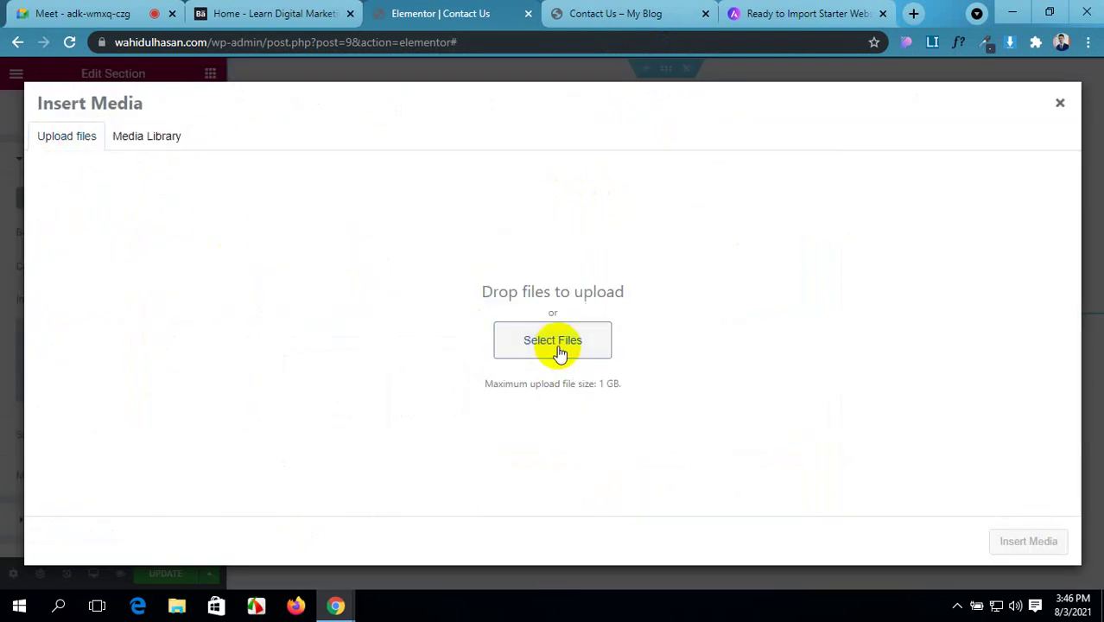
pyautogui.click(557, 348)
pyautogui.scroll(-5, 282, 241)
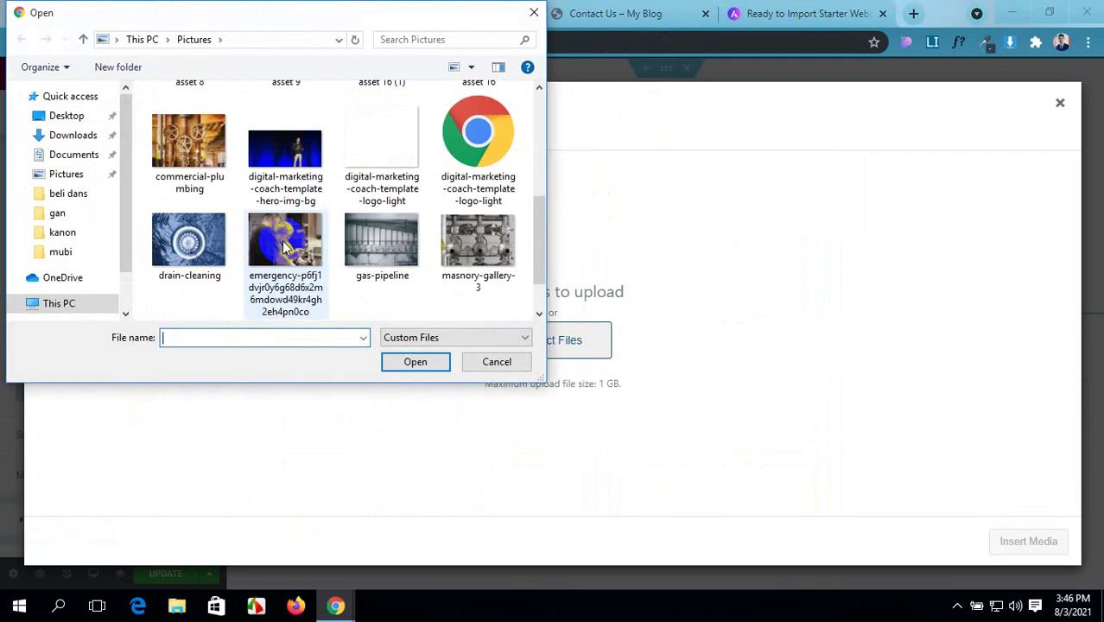
pyautogui.click(299, 160)
pyautogui.click(418, 362)
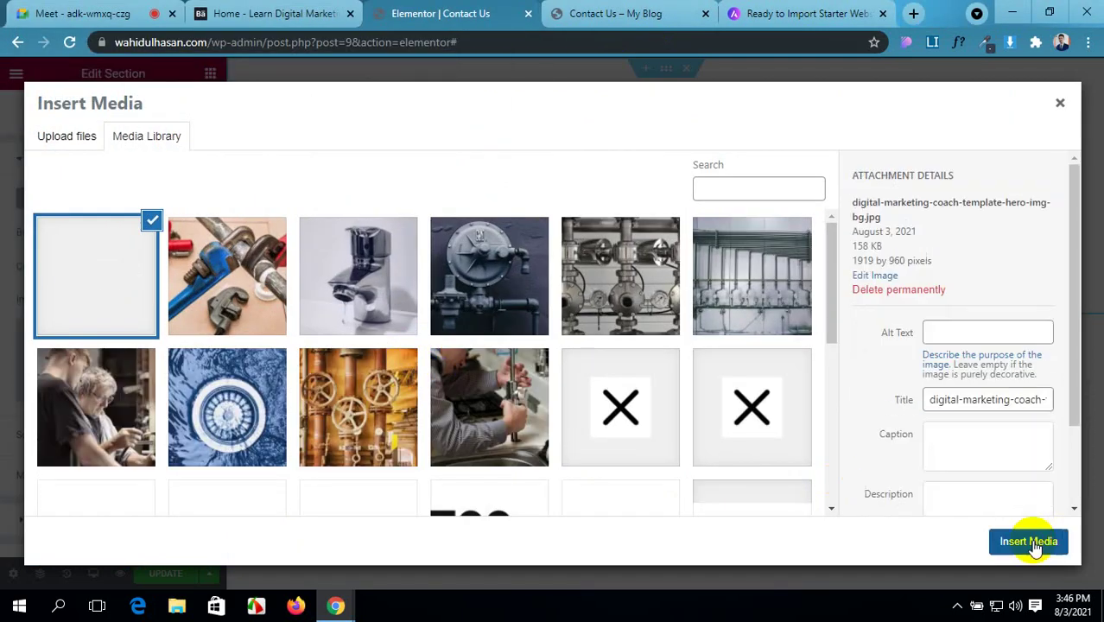
pyautogui.click(1033, 541)
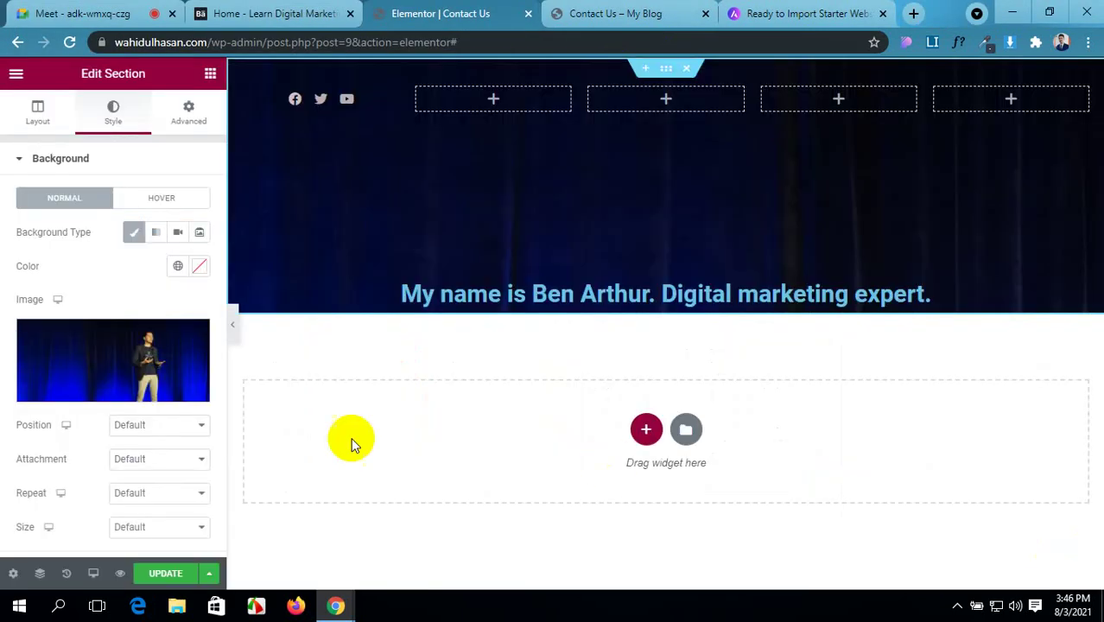
# - Set background position Center Center, repeat No-repeat and size Cover, keeping Default attachment
pyautogui.click(156, 428)
pyautogui.click(153, 450)
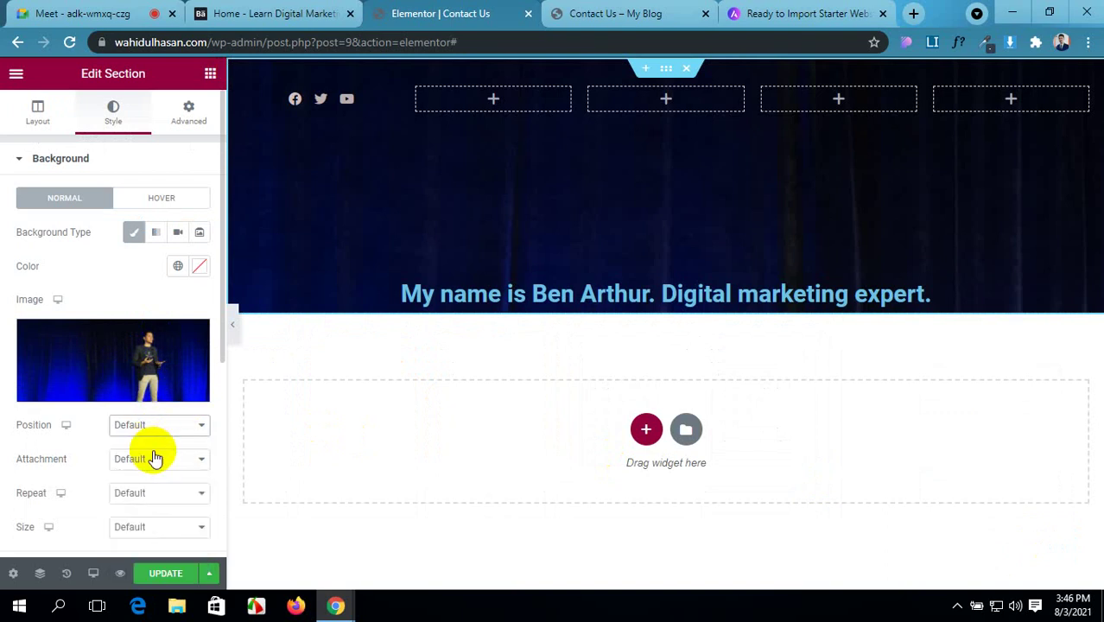
pyautogui.click(145, 467)
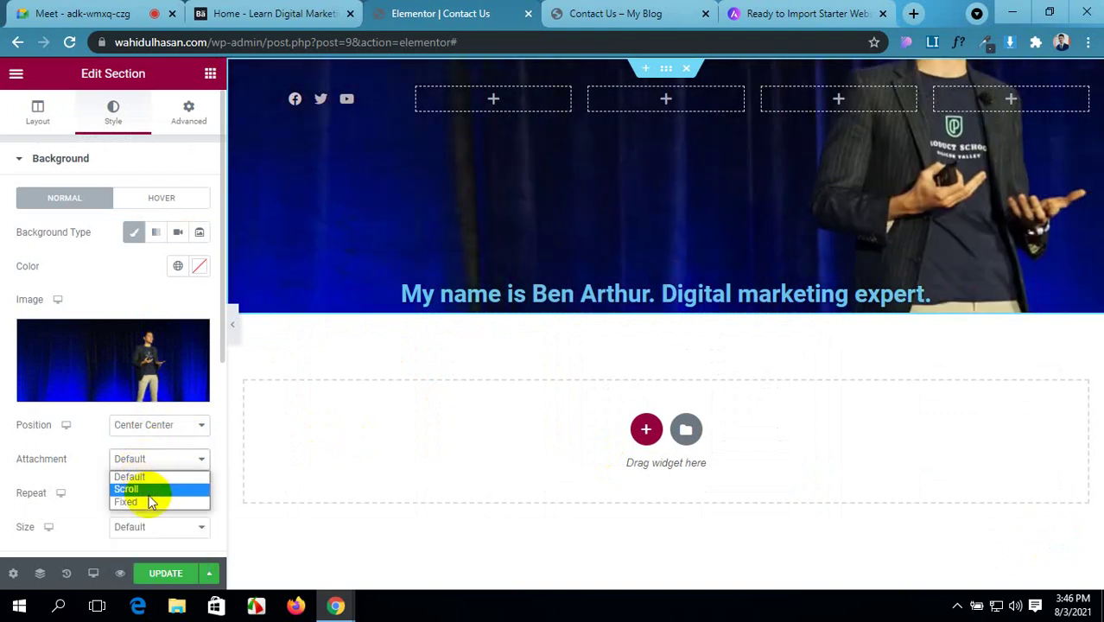
pyautogui.click(177, 508)
pyautogui.click(190, 498)
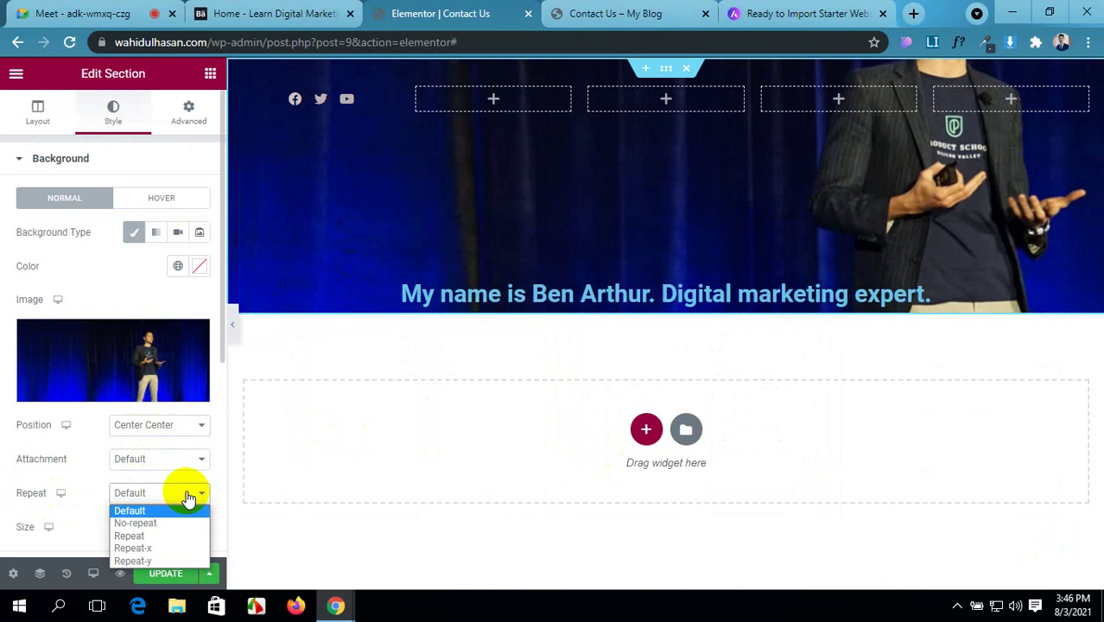
pyautogui.click(169, 523)
pyautogui.scroll(-1, 167, 521)
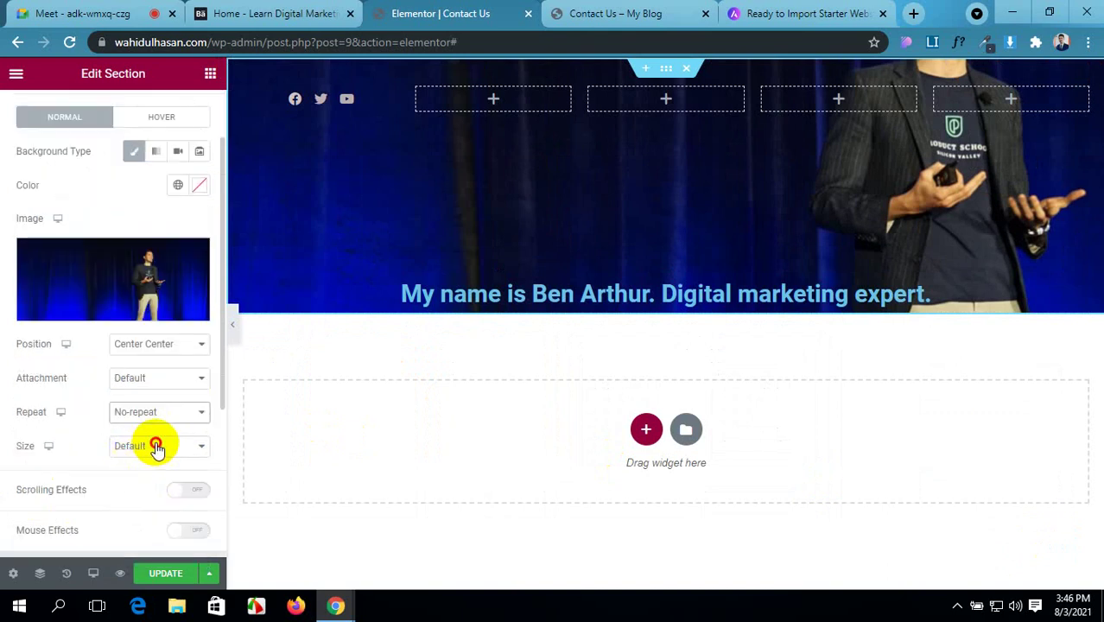
pyautogui.click(155, 446)
pyautogui.click(161, 490)
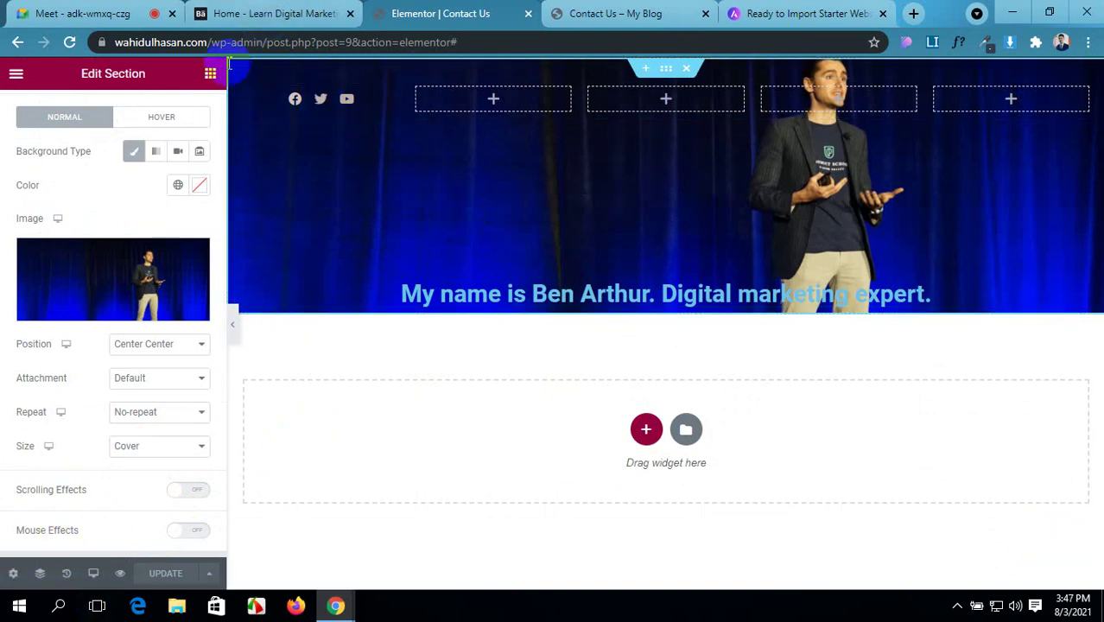
# - Select the social icons widget and compare it with the reference site's header
pyautogui.click(388, 97)
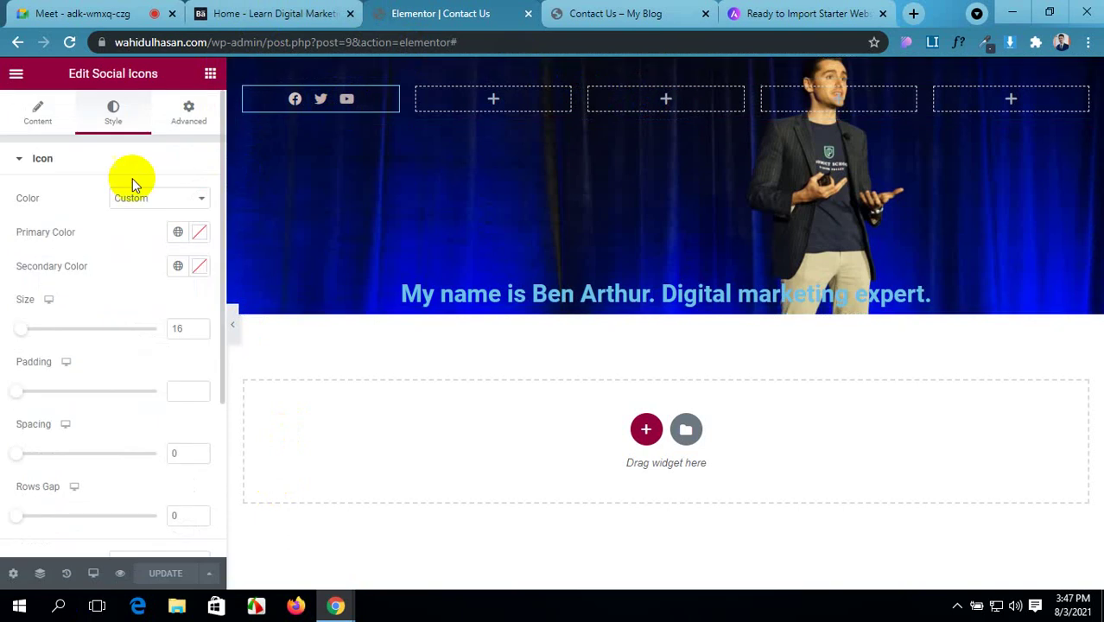
pyautogui.scroll(-3, 98, 350)
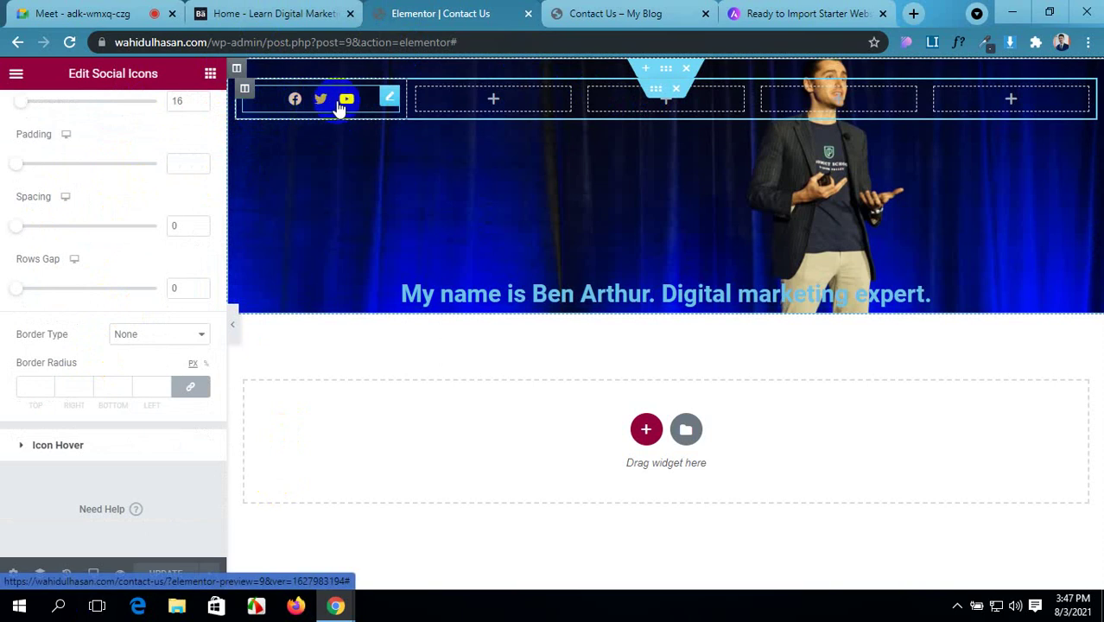
pyautogui.click(229, 16)
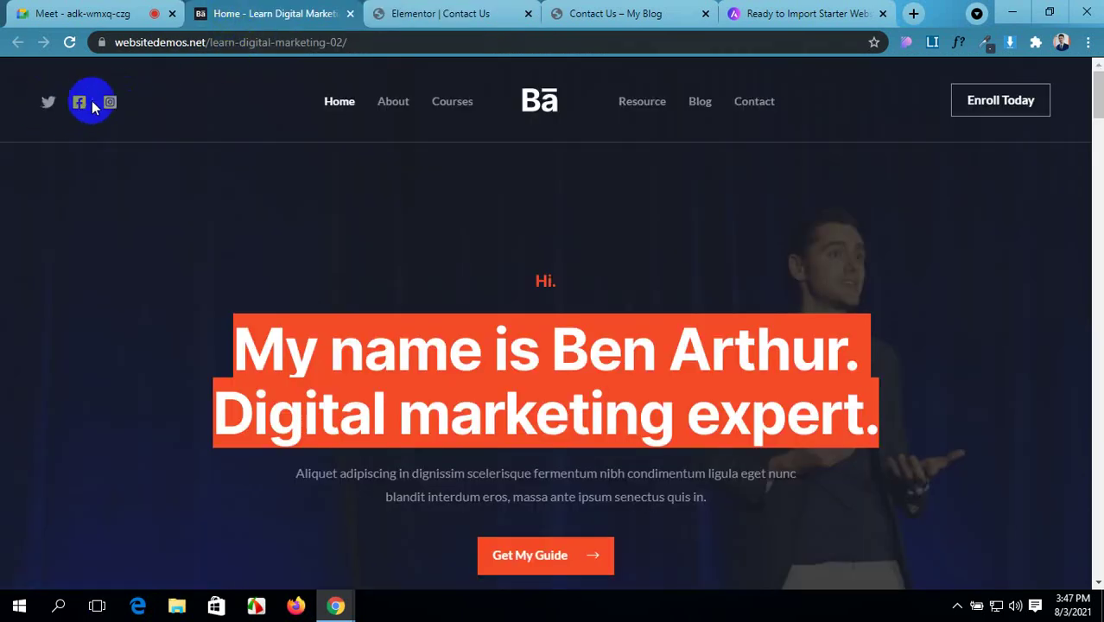
pyautogui.click(407, 9)
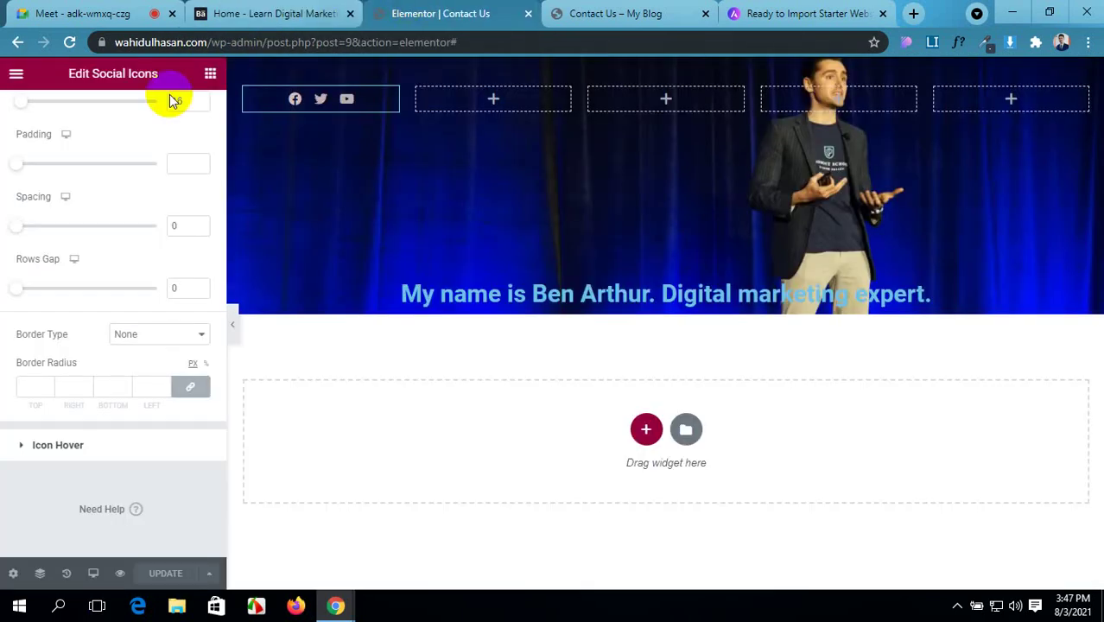
pyautogui.scroll(5, 81, 259)
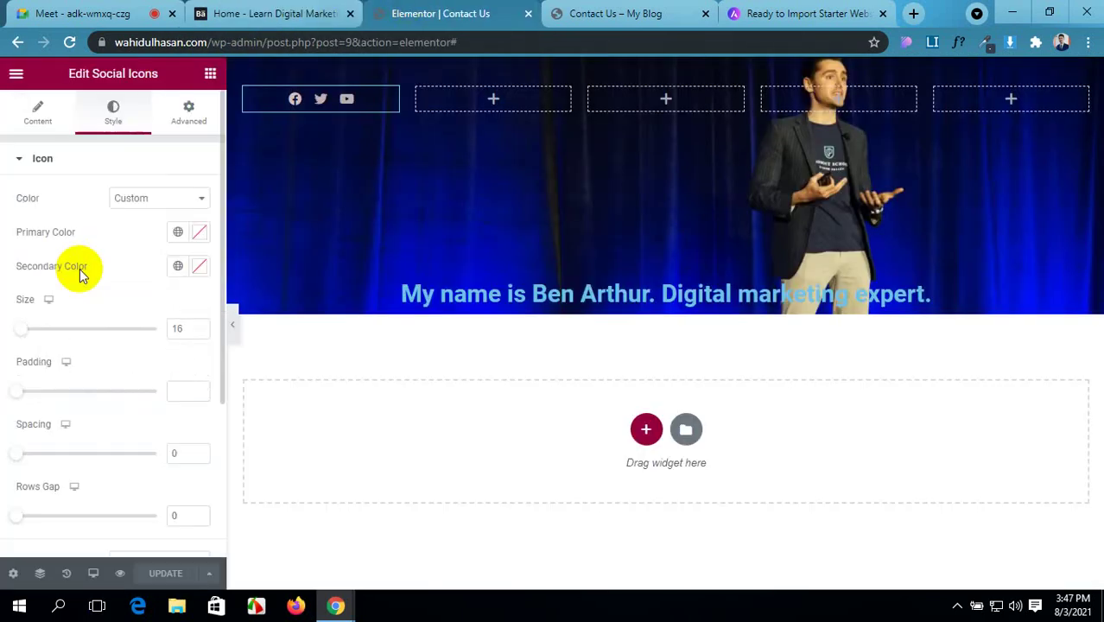
# - Change the social icons' shape from circular to square
pyautogui.click(34, 112)
pyautogui.click(83, 222)
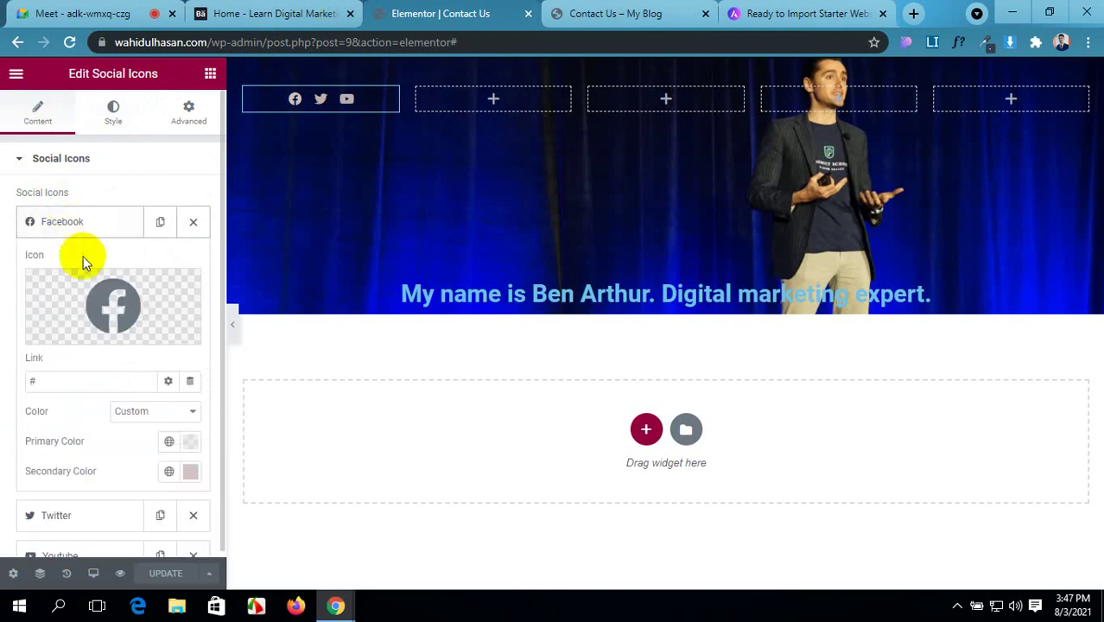
pyautogui.scroll(-1, 134, 426)
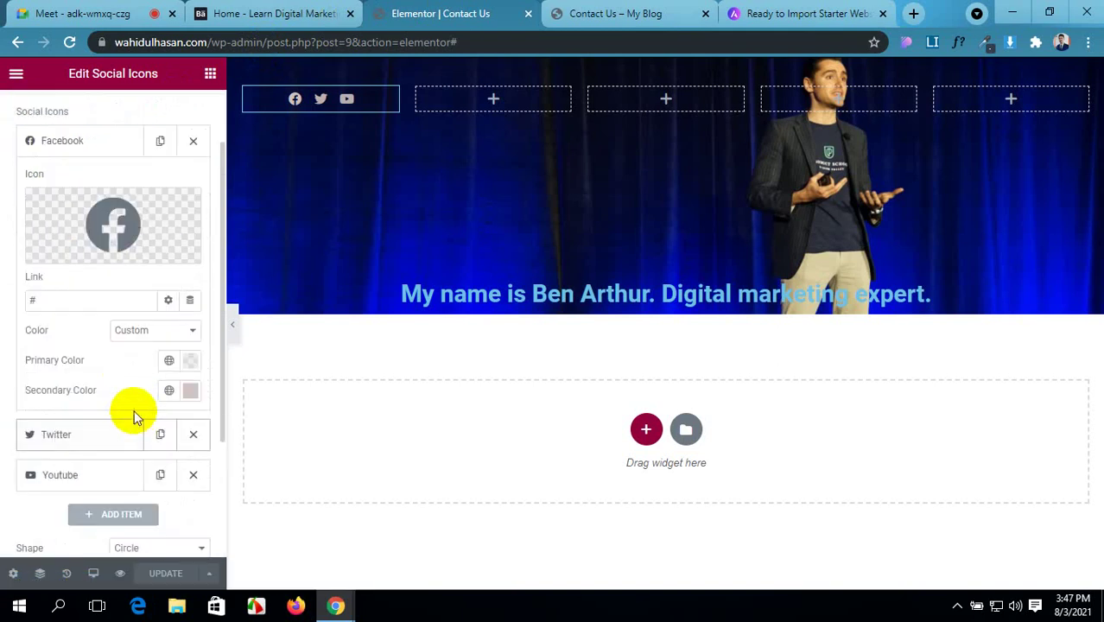
pyautogui.scroll(-2, 26, 360)
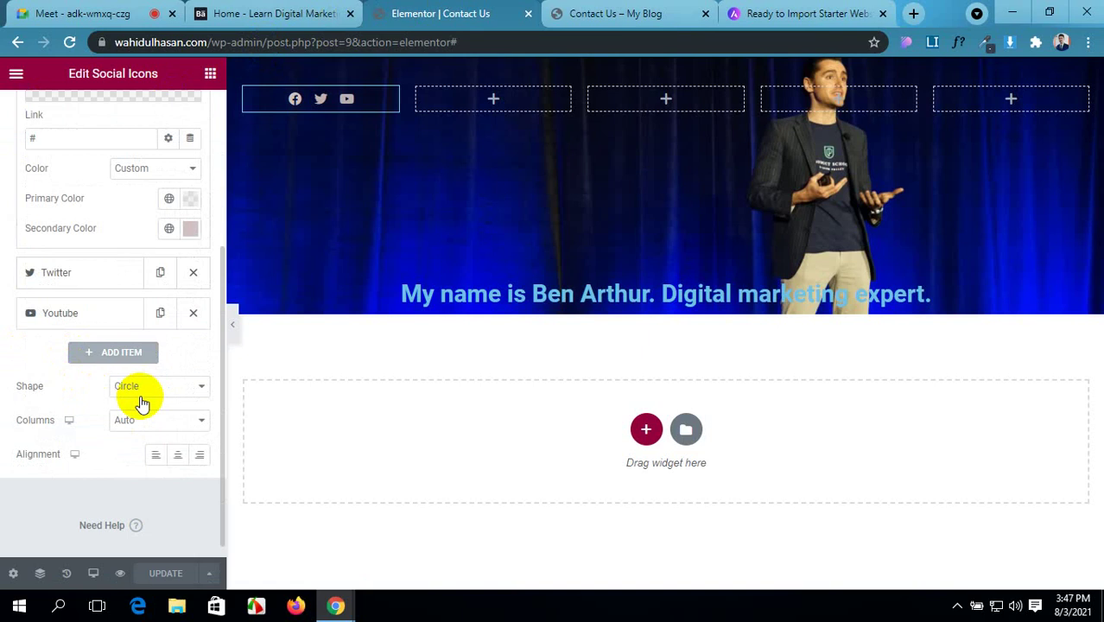
pyautogui.click(153, 389)
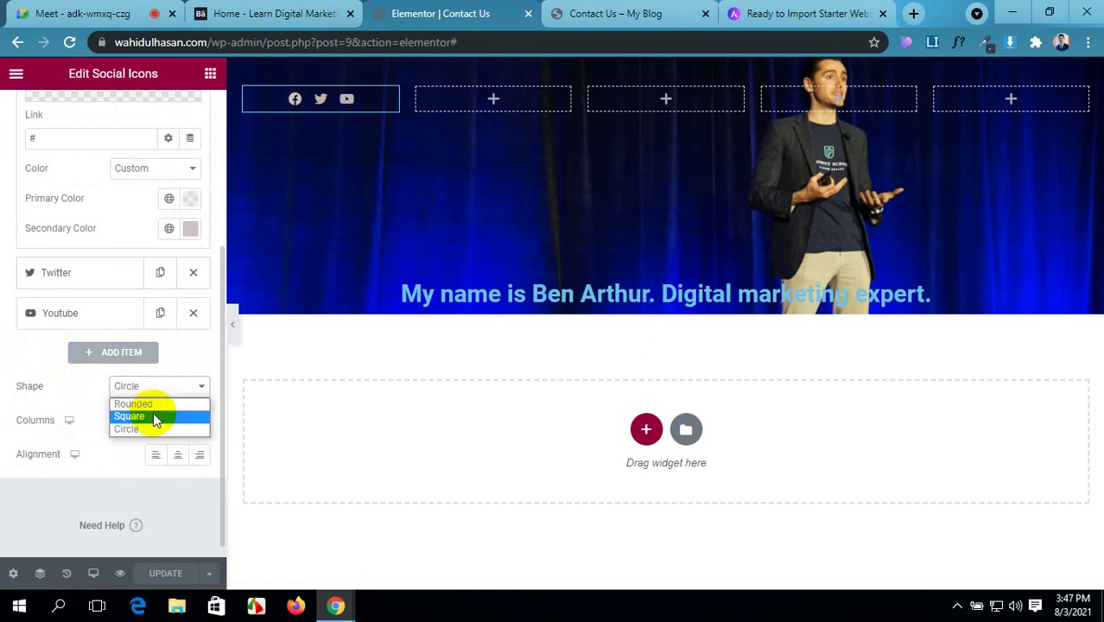
pyautogui.click(154, 416)
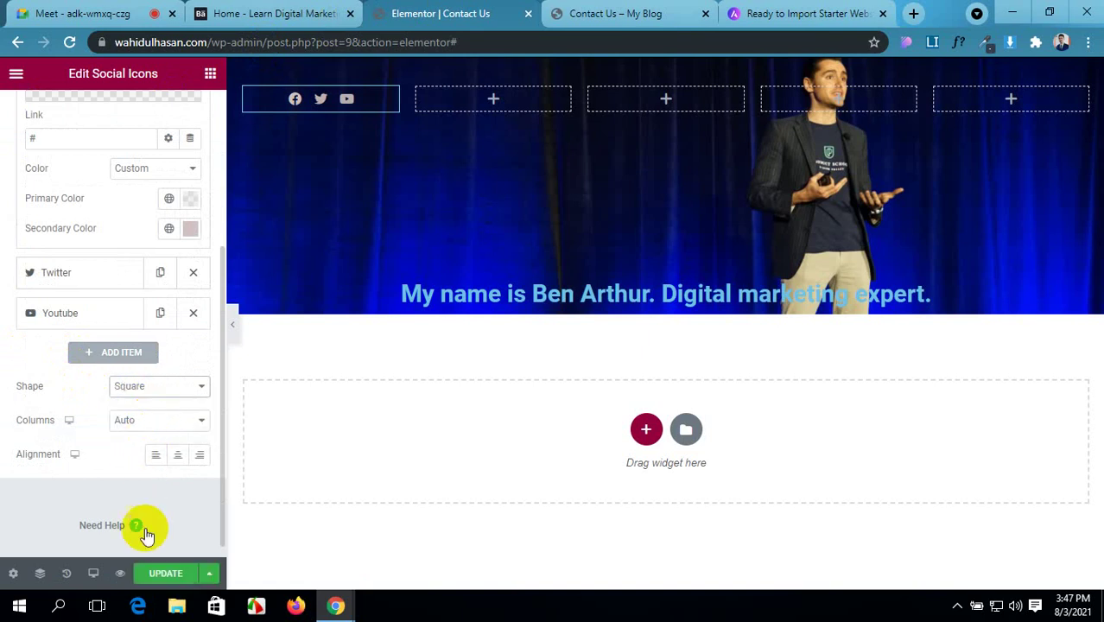
# - Left-align the social icons, save the page and view it live
pyautogui.click(169, 577)
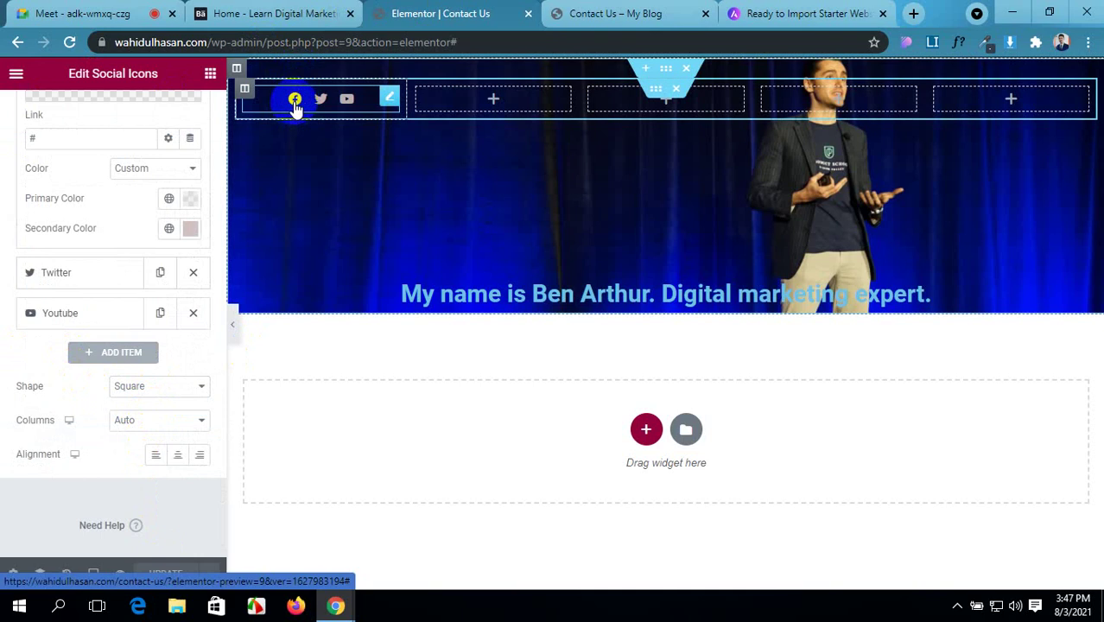
pyautogui.click(156, 454)
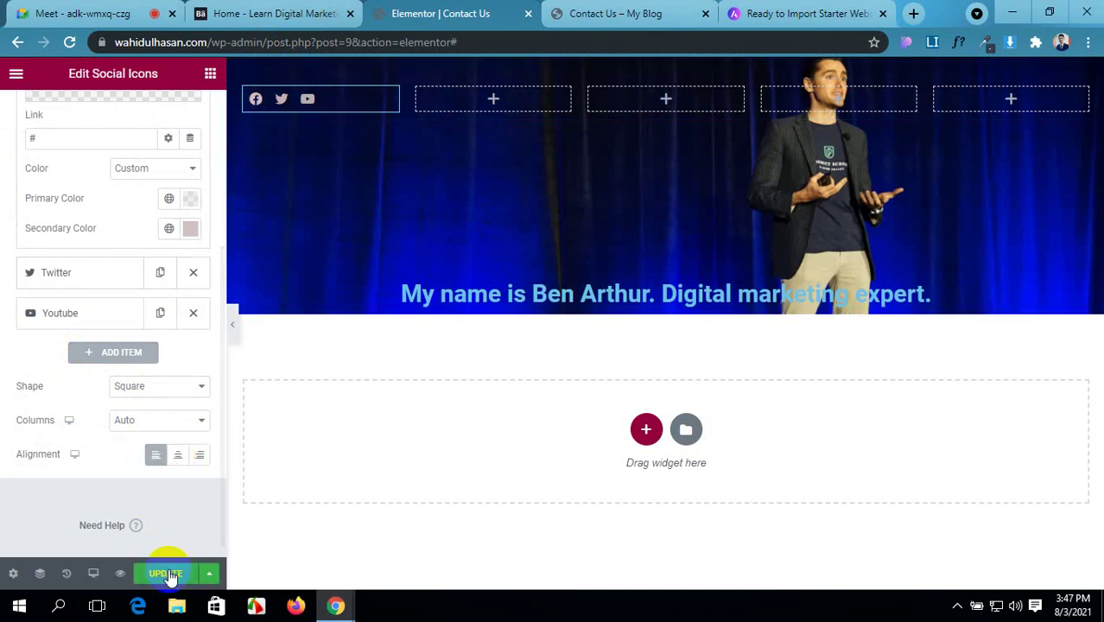
pyautogui.click(627, 13)
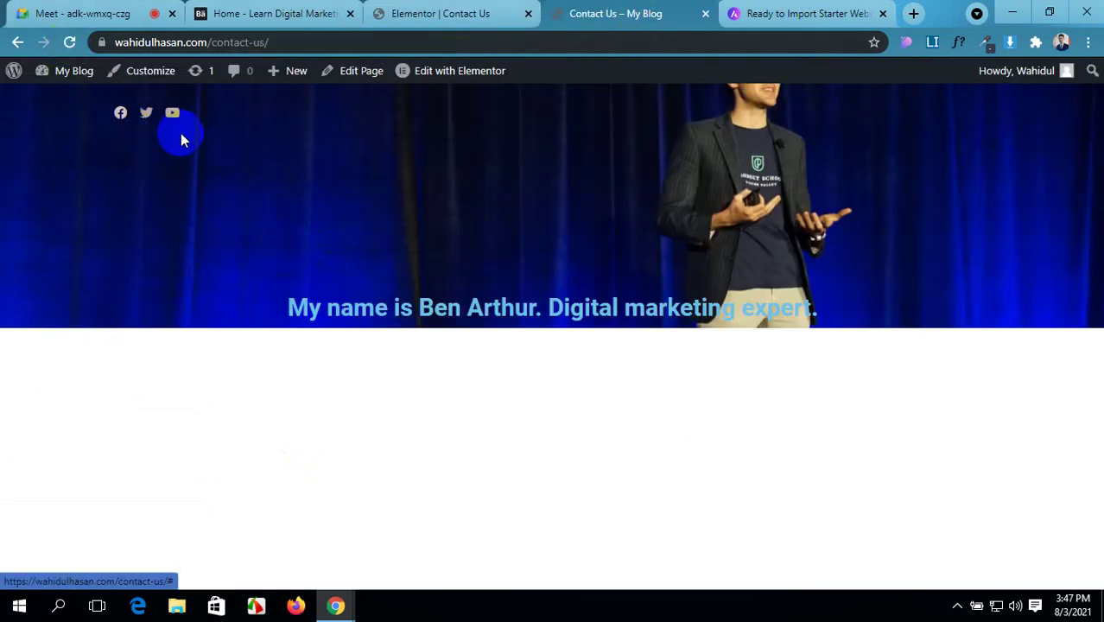
# - Compare the live Contact Us page's social icons with the reference demo header, ending on the live page
pyautogui.click(457, 13)
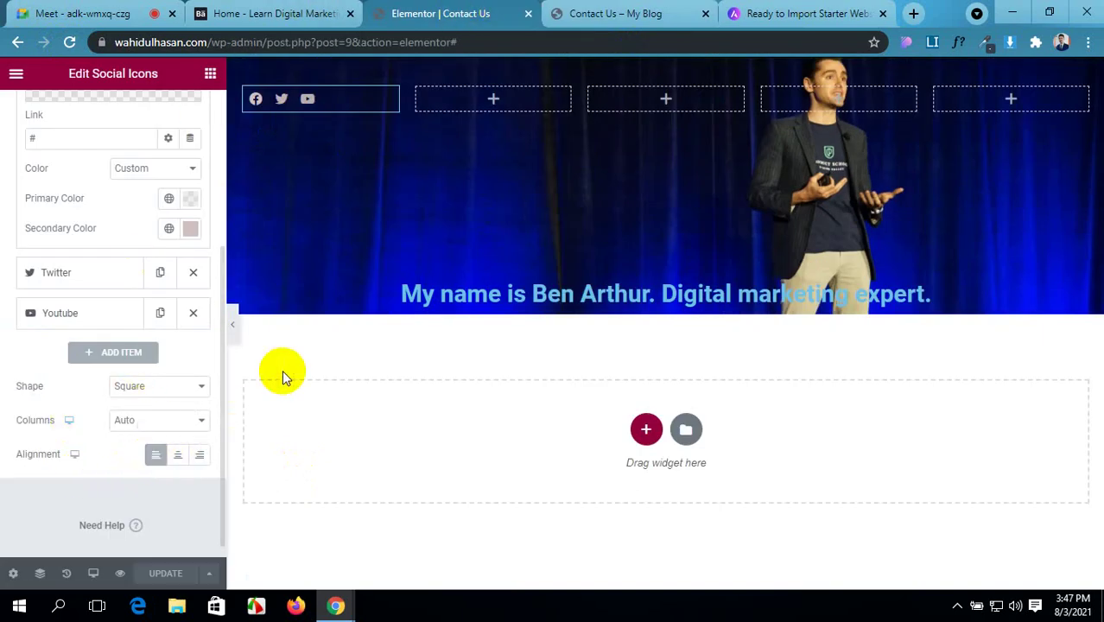
pyautogui.click(327, 13)
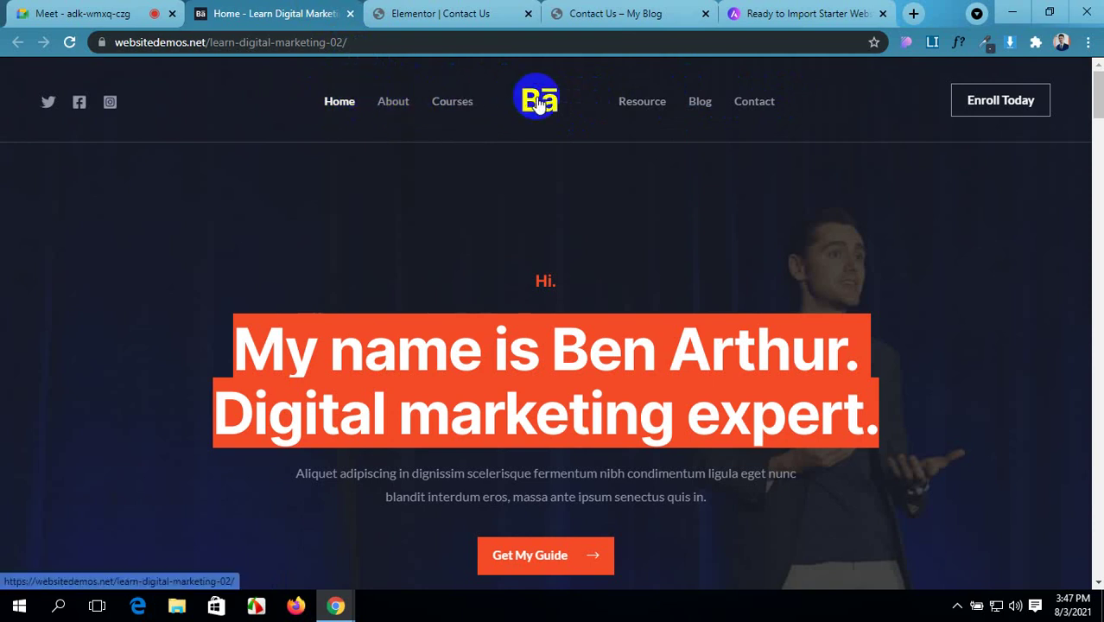
pyautogui.click(447, 7)
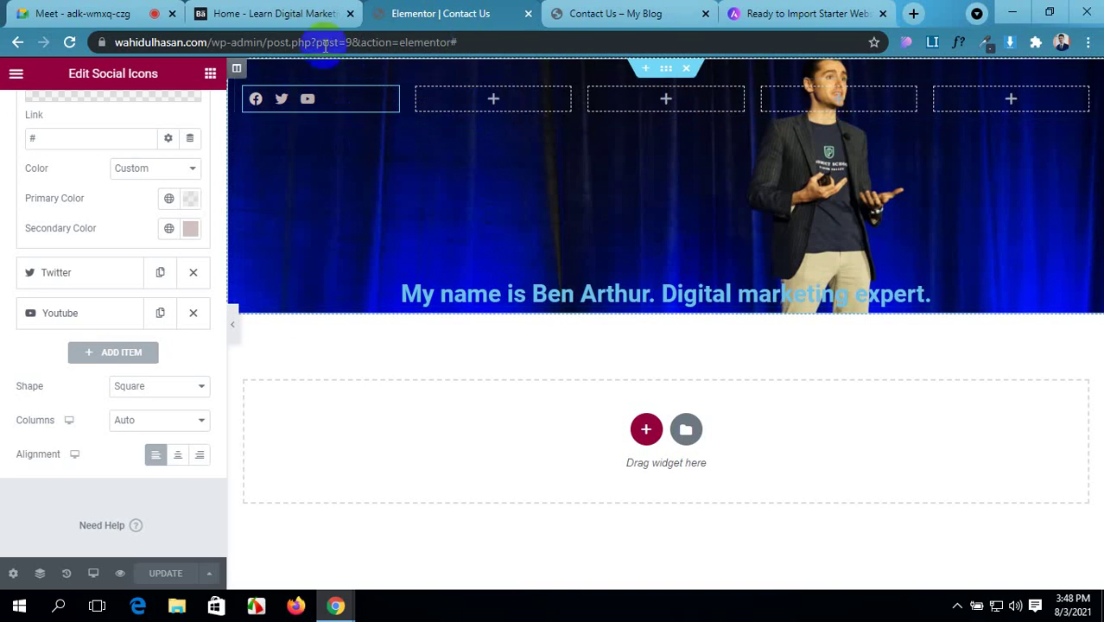
pyautogui.click(289, 11)
pyautogui.click(432, 13)
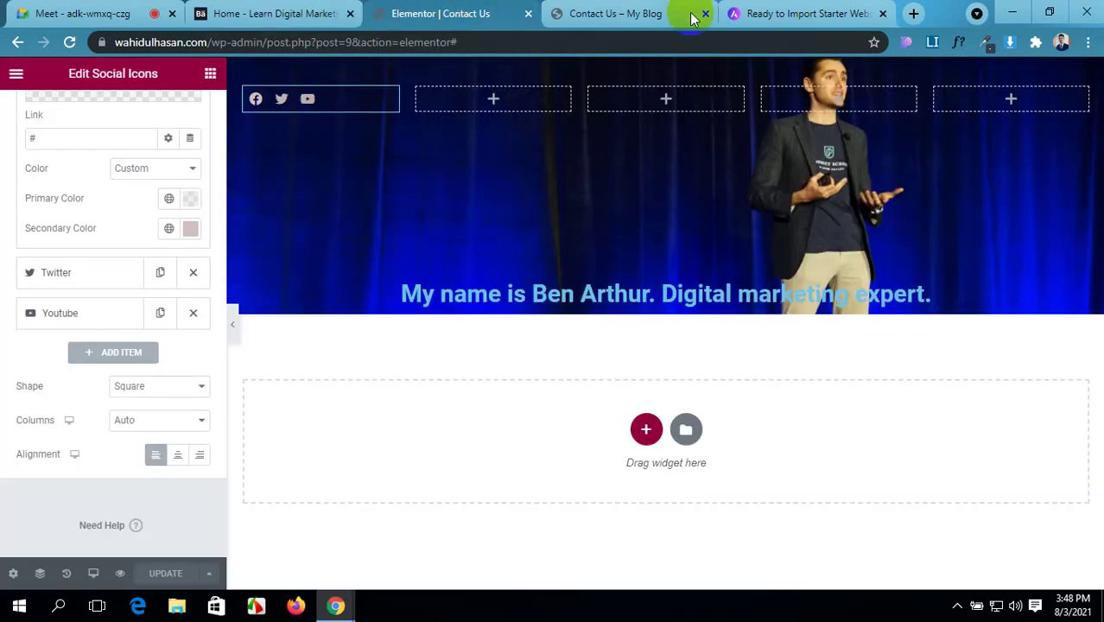
pyautogui.click(691, 13)
pyautogui.click(769, 8)
pyautogui.click(611, 12)
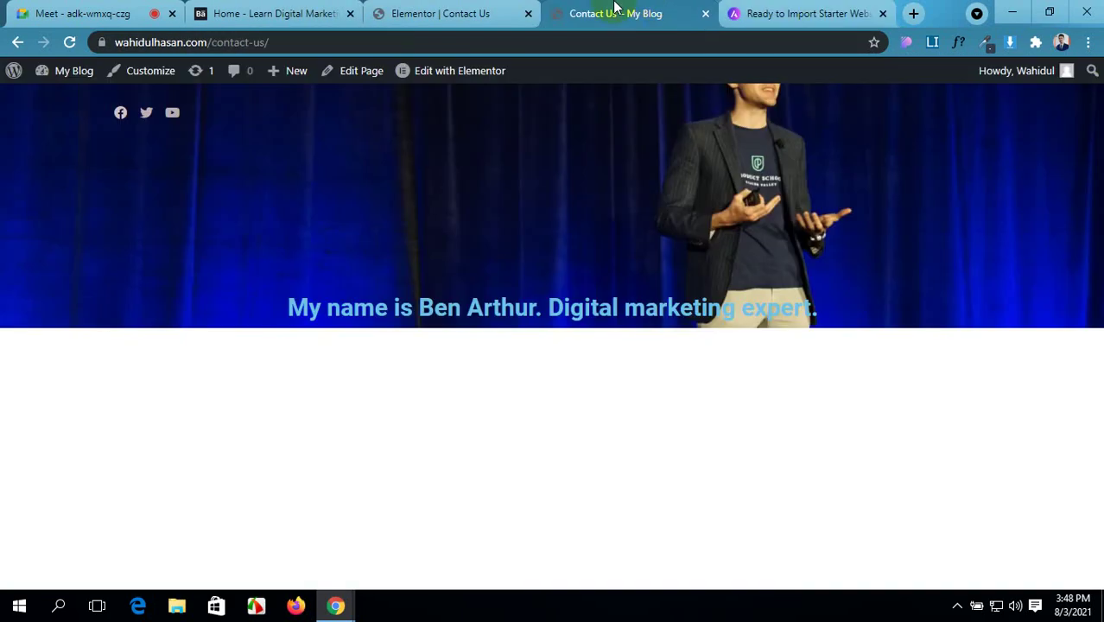
pyautogui.click(443, 11)
pyautogui.click(615, 13)
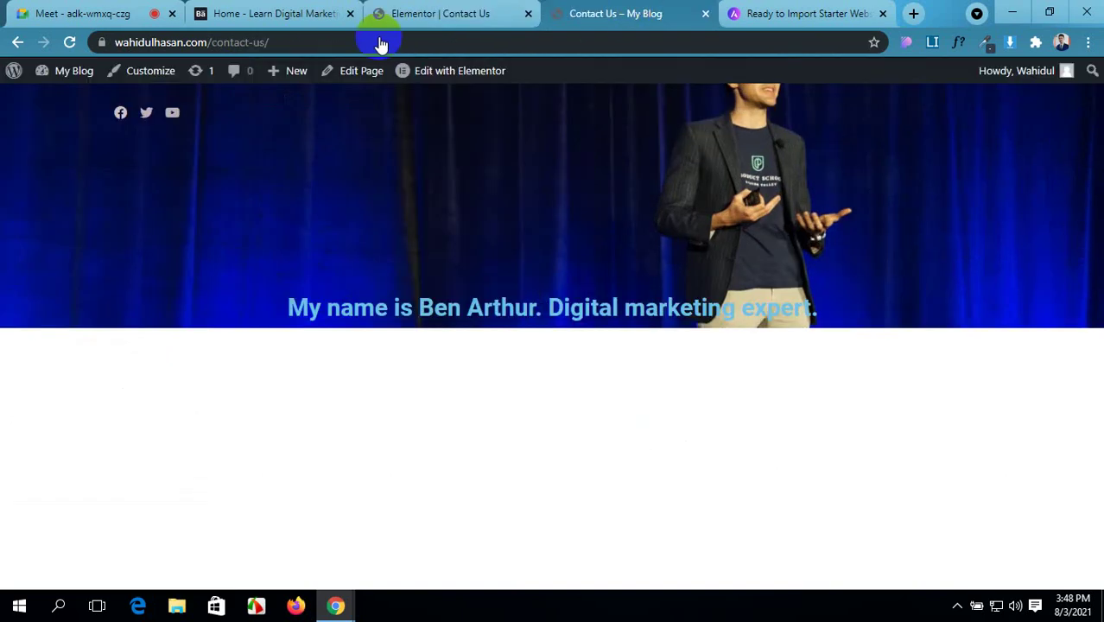
# - Open the WordPress admin Dashboard in a new tab from the admin bar
pyautogui.moveTo(74, 72)
pyautogui.middleClick(73, 105)
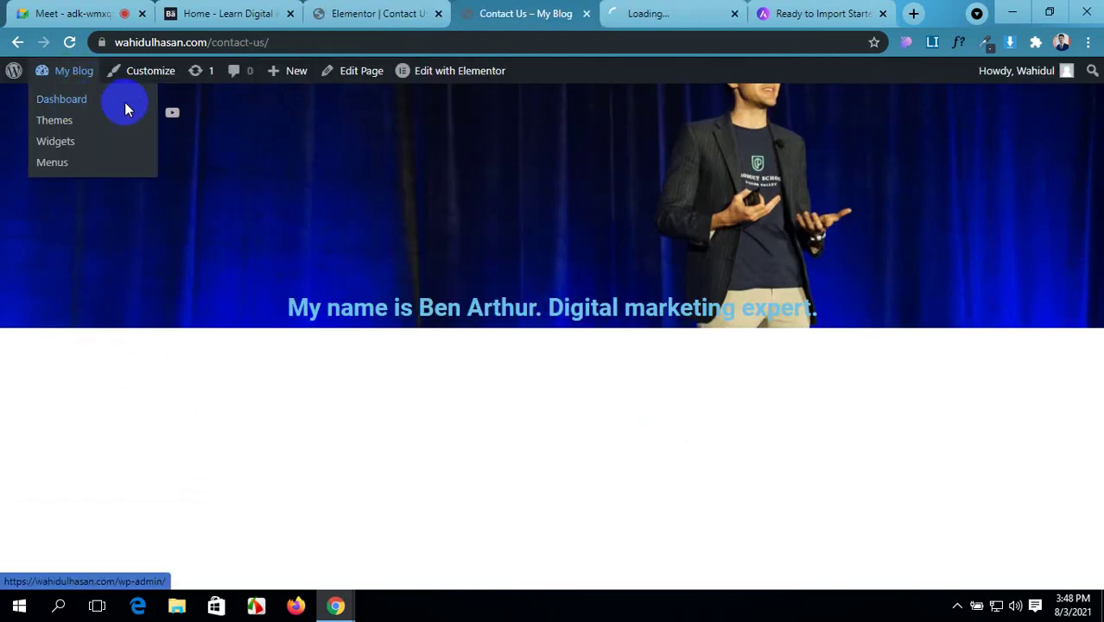
pyautogui.click(665, 11)
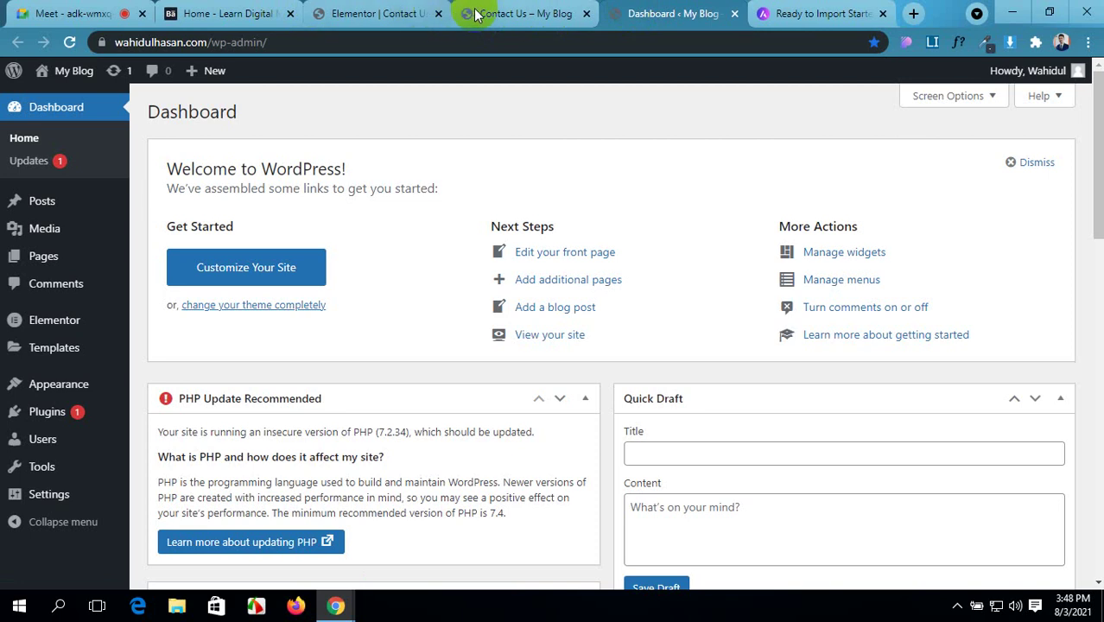
# - In Appearance > Menus, save main-menu with Home, Service, About Us, Contact Us and Blog
pyautogui.moveTo(55, 408)
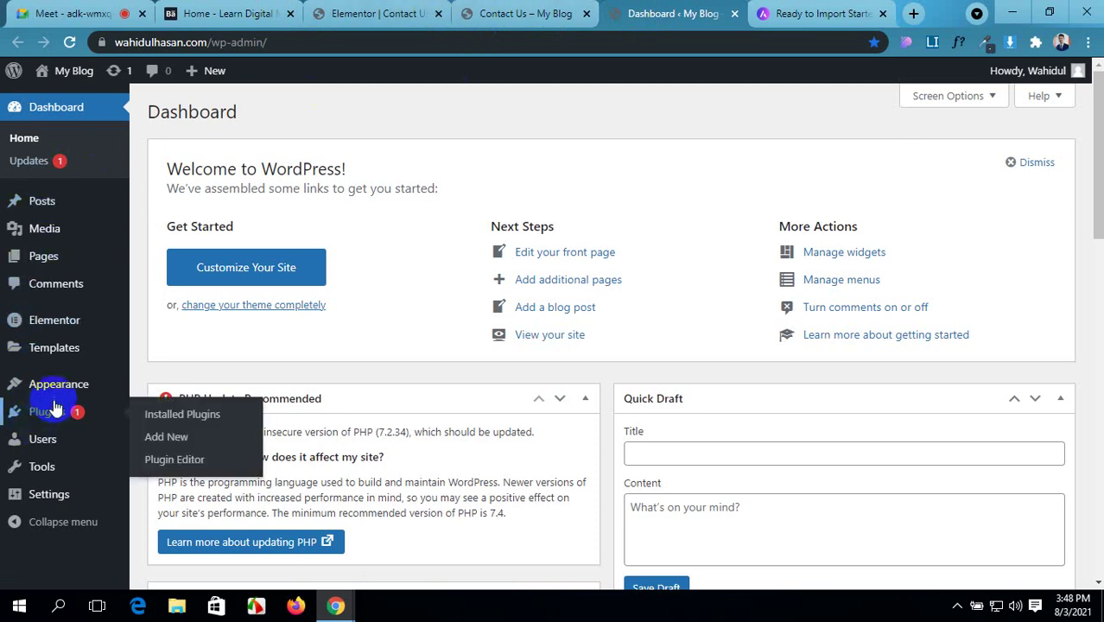
pyautogui.moveTo(52, 386)
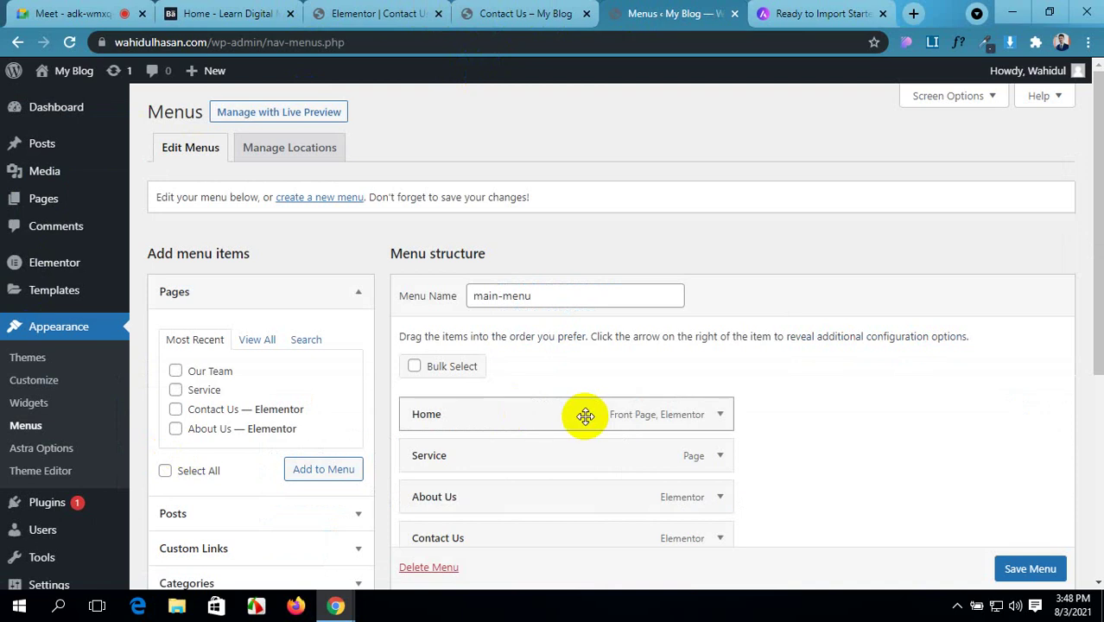
pyautogui.scroll(-1, 586, 417)
pyautogui.scroll(1, 579, 389)
pyautogui.scroll(-3, 566, 305)
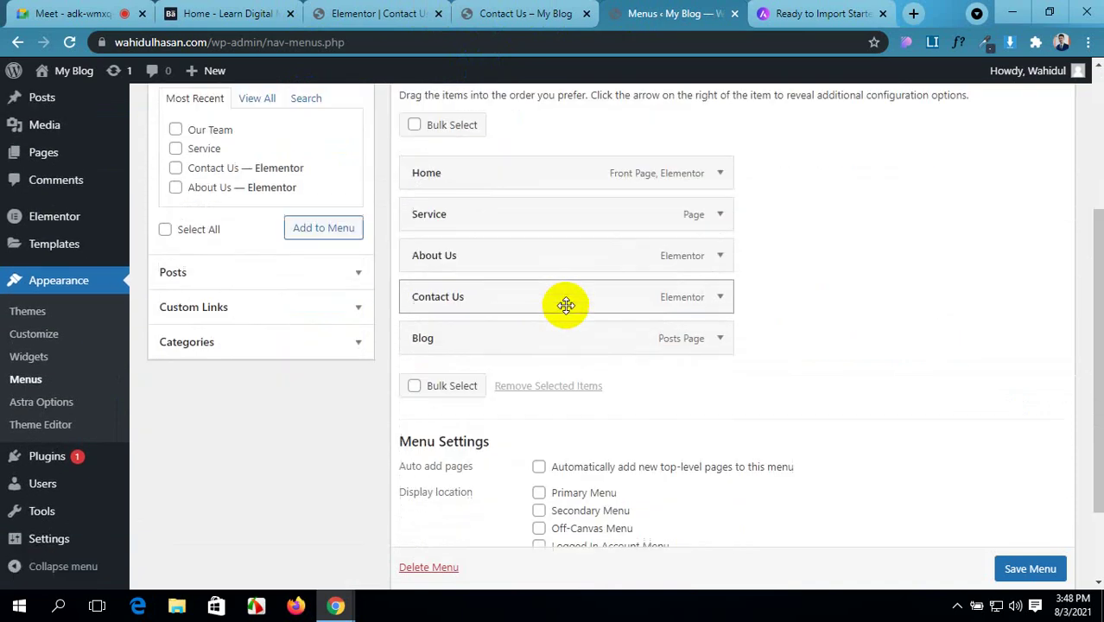
pyautogui.scroll(3, 566, 305)
pyautogui.click(1028, 569)
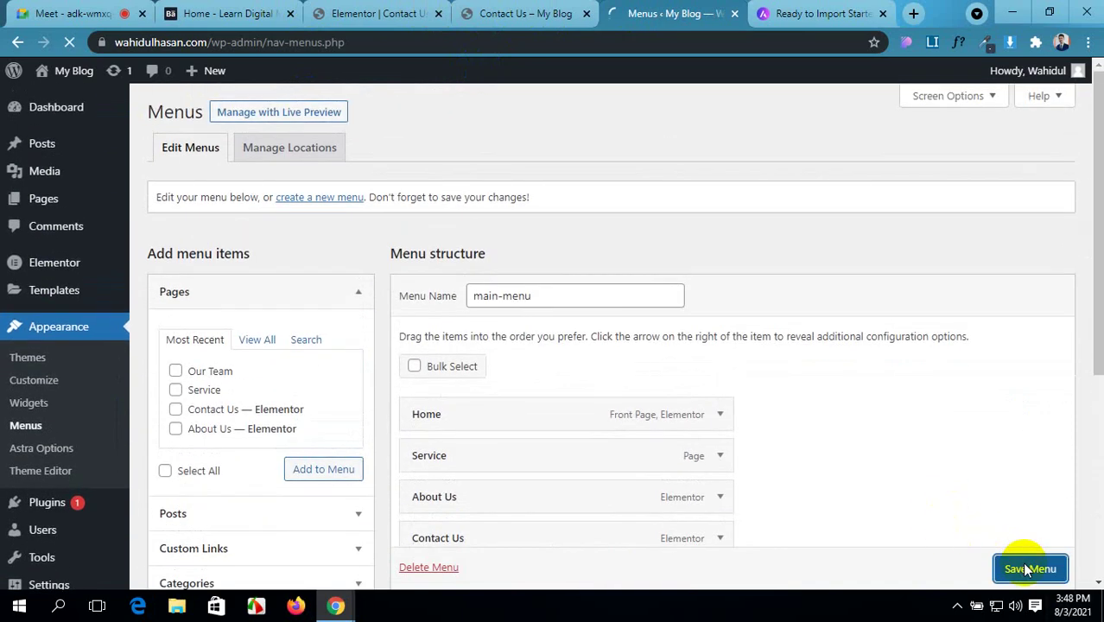
pyautogui.scroll(-3, 621, 452)
pyautogui.scroll(3, 621, 454)
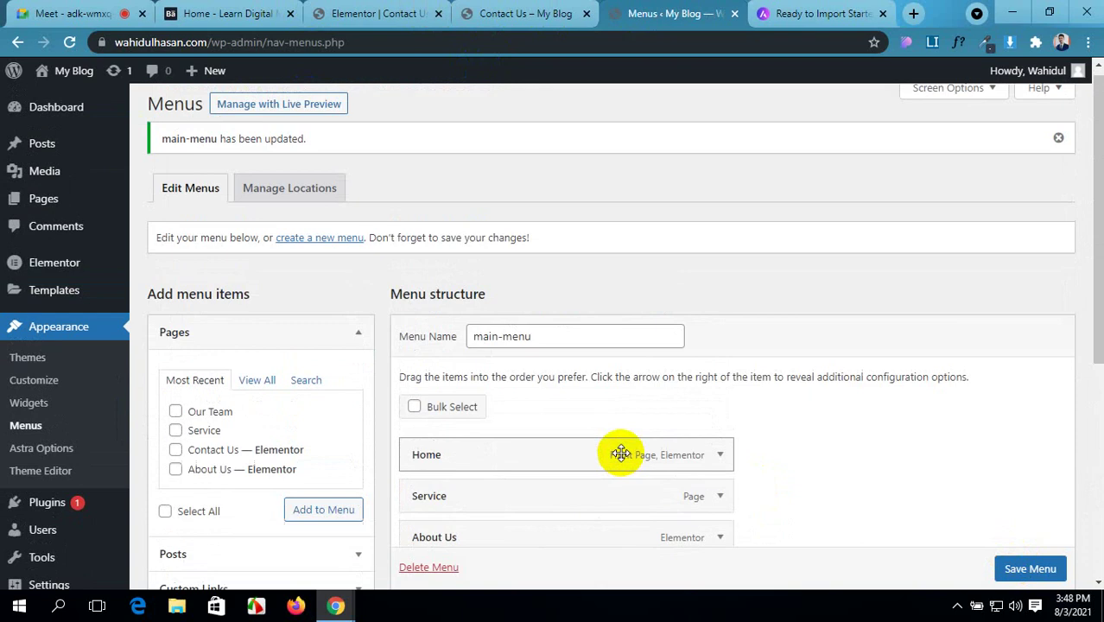
pyautogui.scroll(1, 620, 454)
# - Create a new menu named first-menu and list all available pages
pyautogui.click(343, 246)
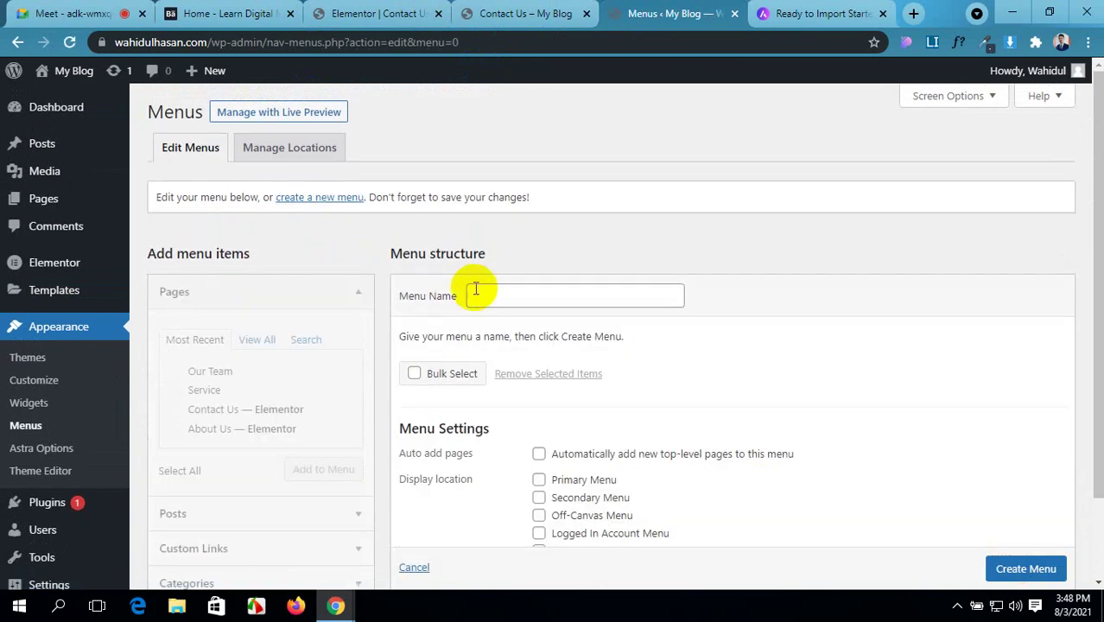
pyautogui.click(498, 297)
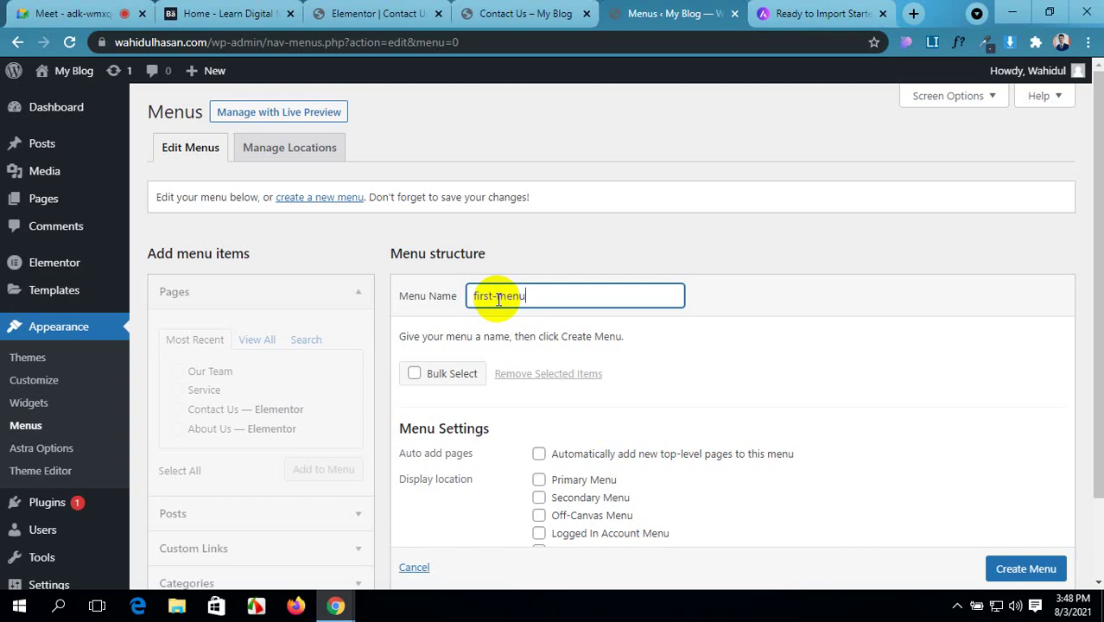
pyautogui.click(1059, 566)
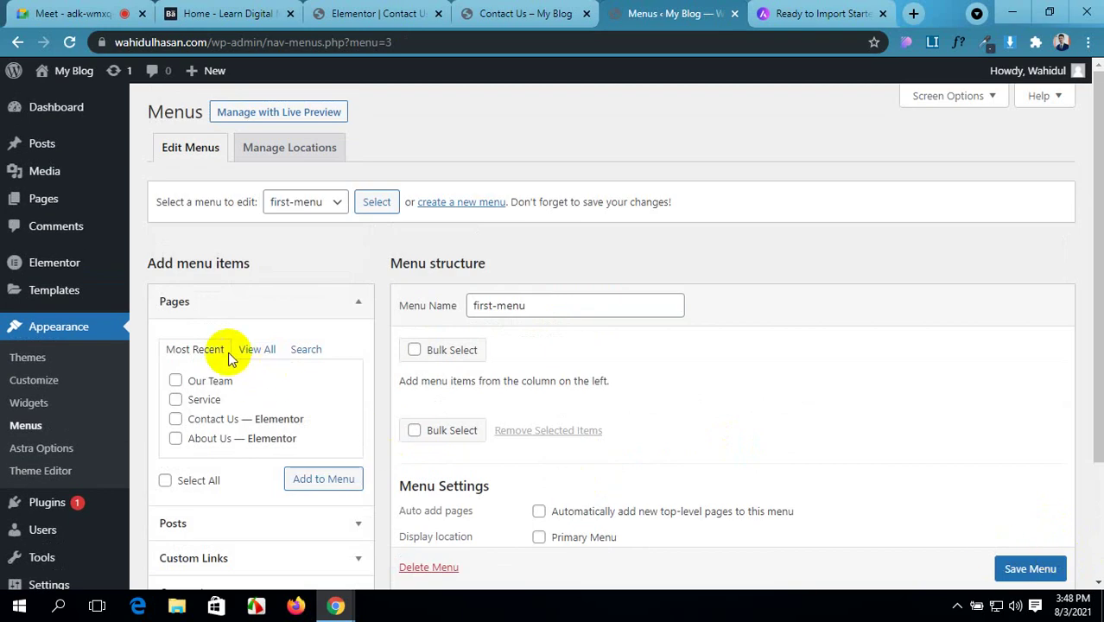
pyautogui.click(250, 352)
# - Check the reference demo header's menu items, then return to the Menus page
pyautogui.click(342, 10)
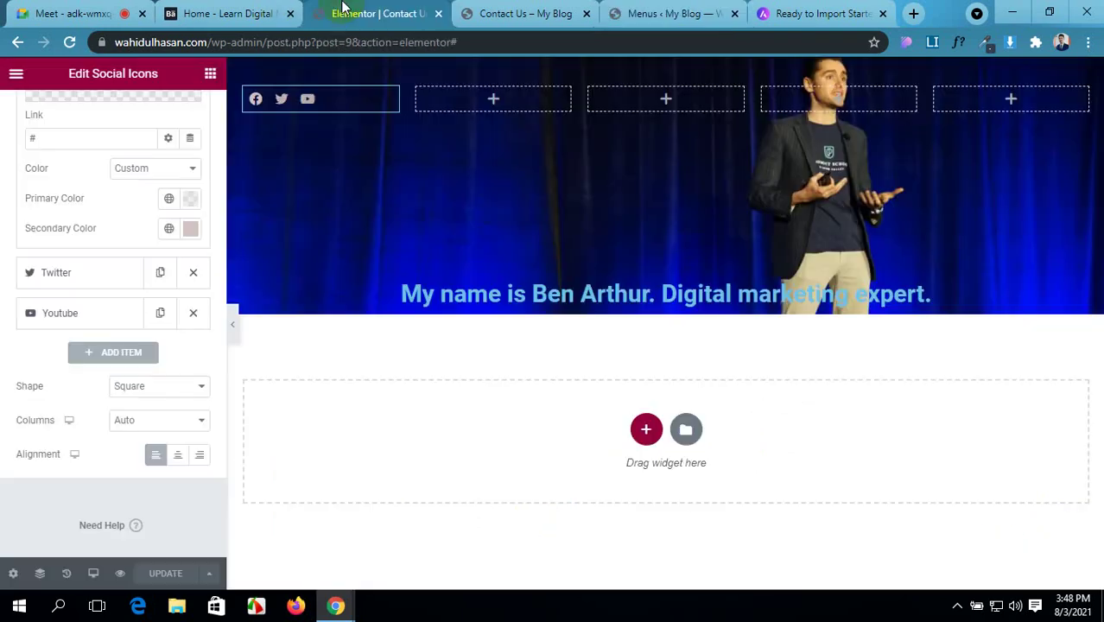
pyautogui.click(233, 13)
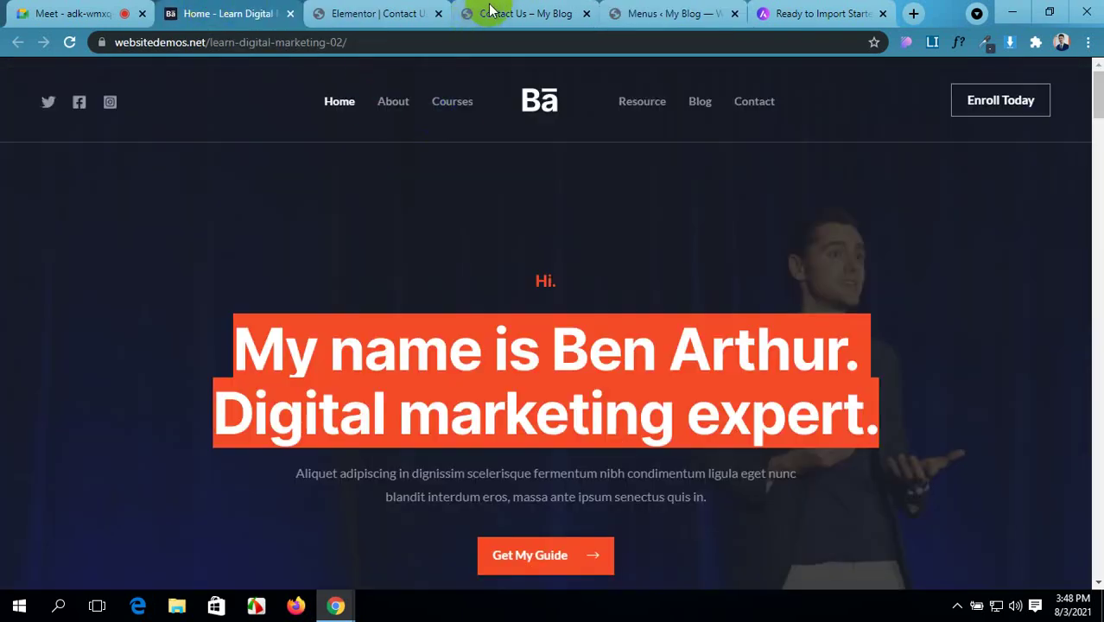
pyautogui.click(510, 13)
pyautogui.click(372, 13)
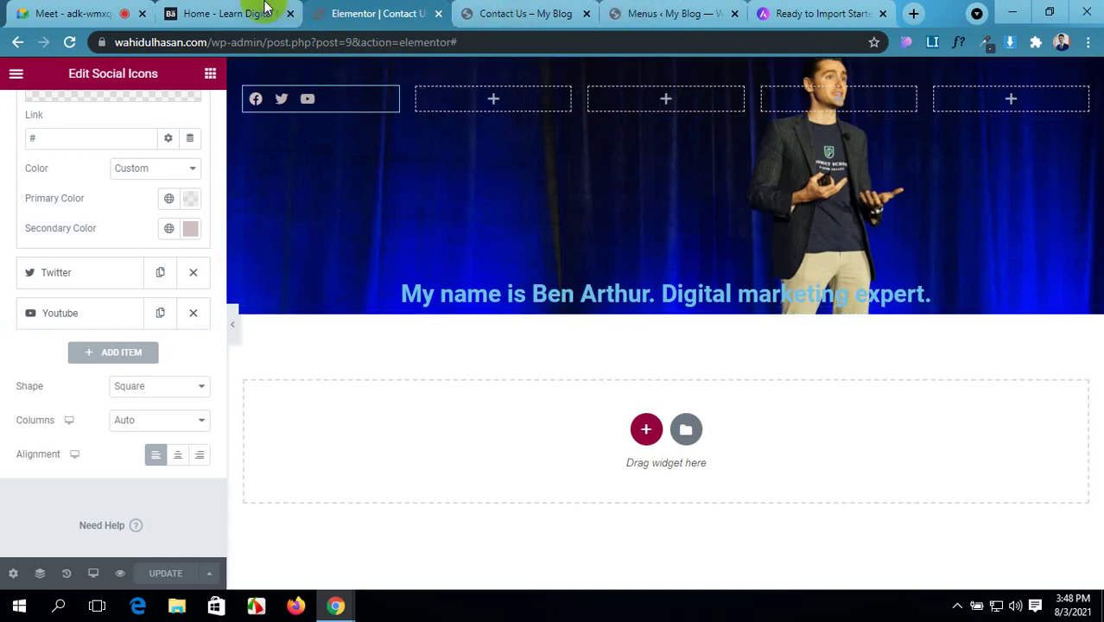
pyautogui.click(681, 9)
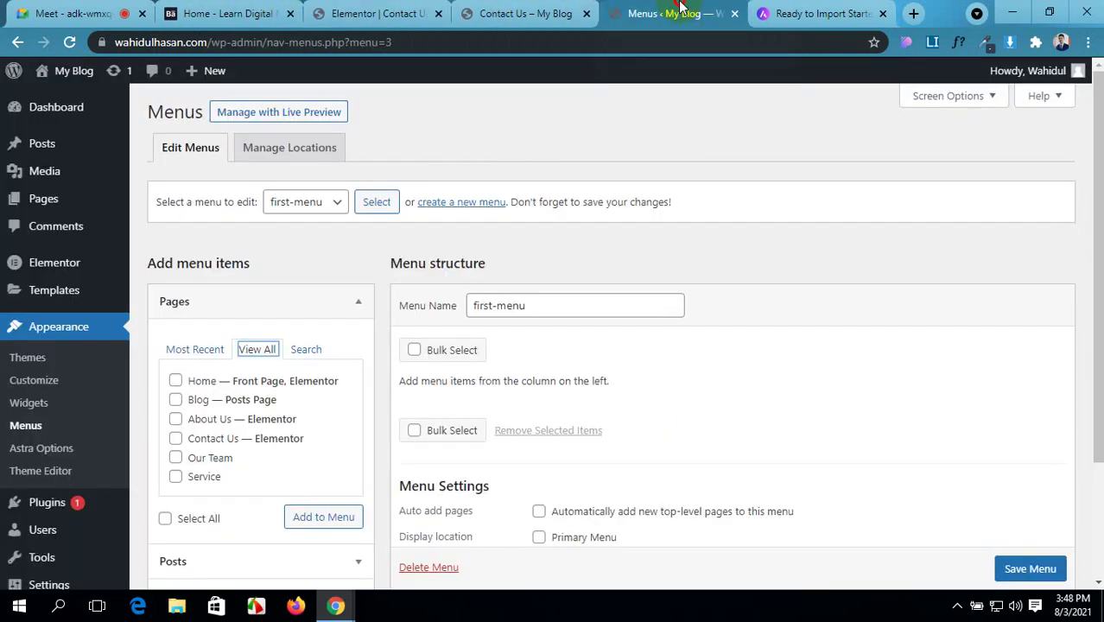
pyautogui.moveTo(682, 9); pyautogui.dragTo(246, 12)
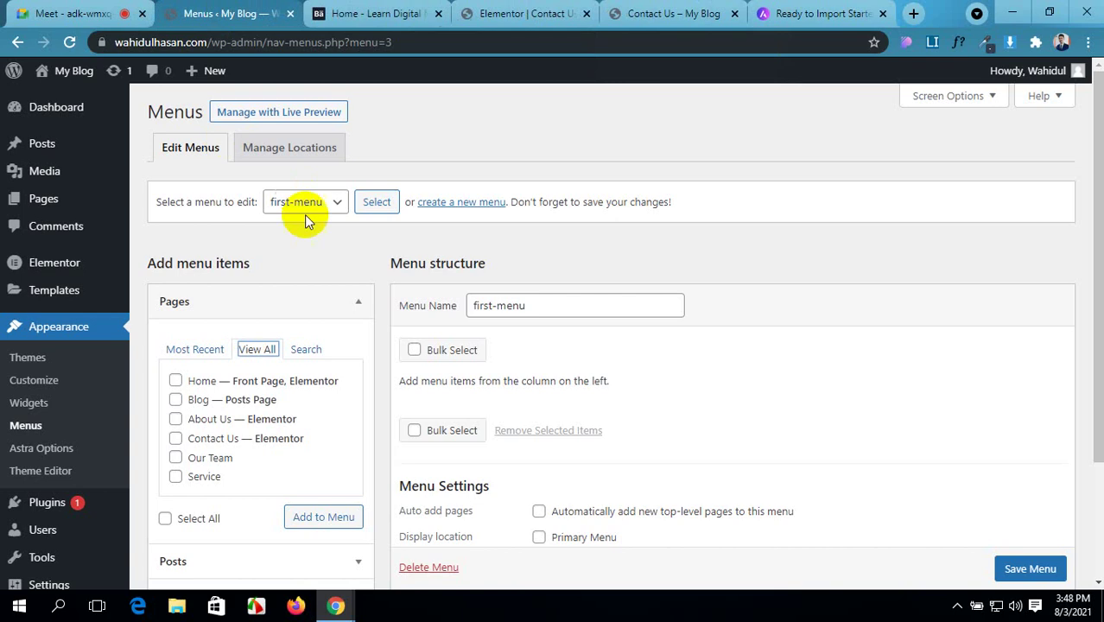
# - Add Home, Blog and About Us to first-menu and save it
pyautogui.click(175, 380)
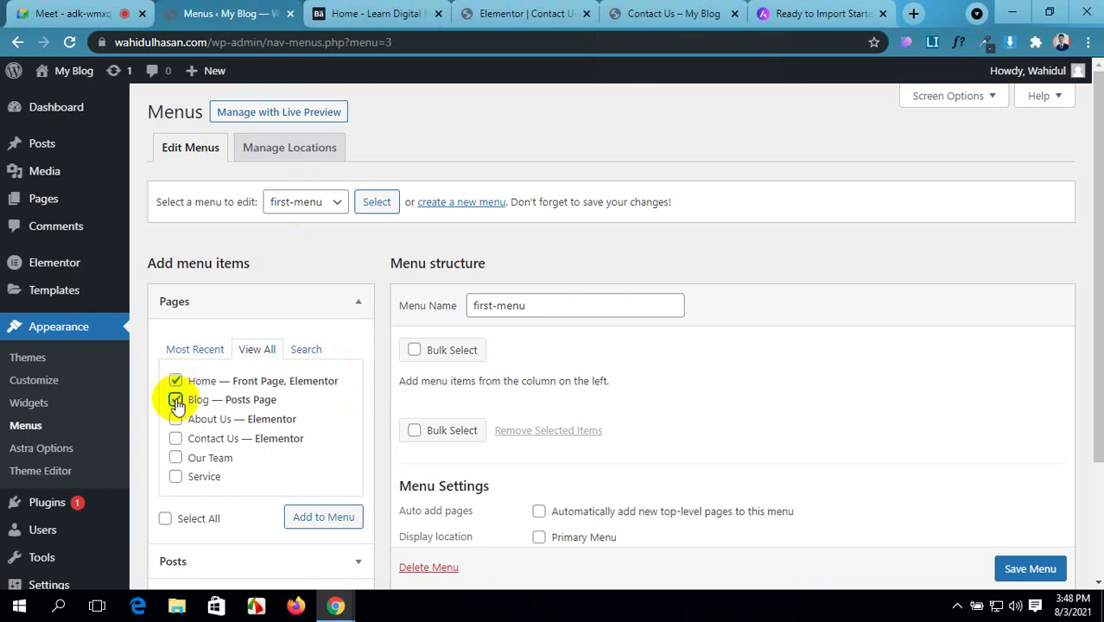
pyautogui.click(174, 419)
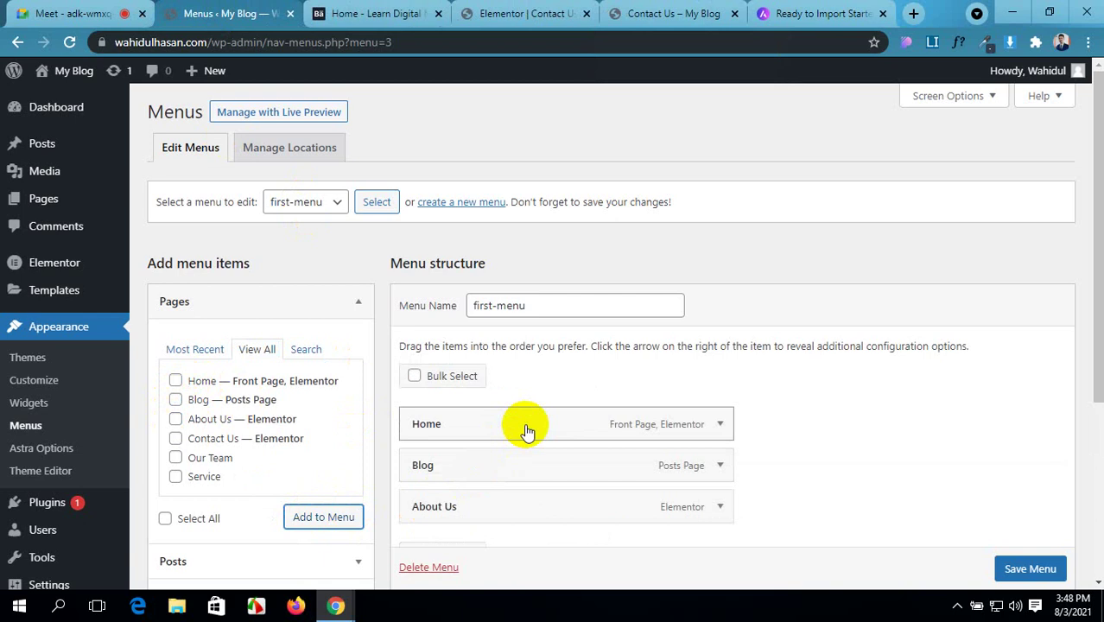
pyautogui.scroll(-2, 524, 430)
pyautogui.scroll(-1, 524, 424)
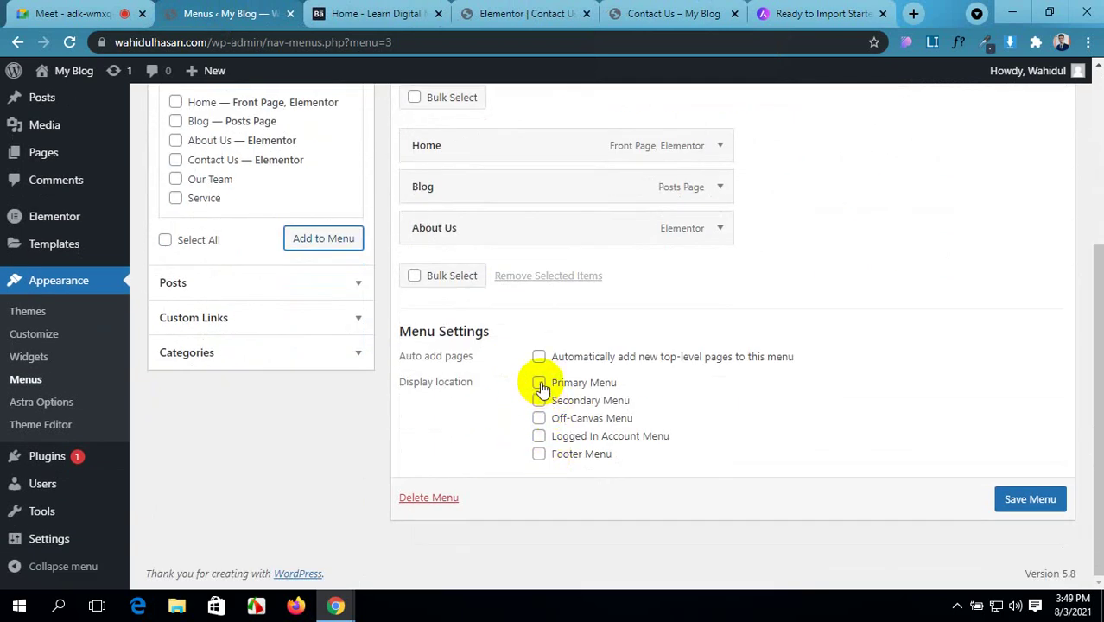
pyautogui.click(1044, 500)
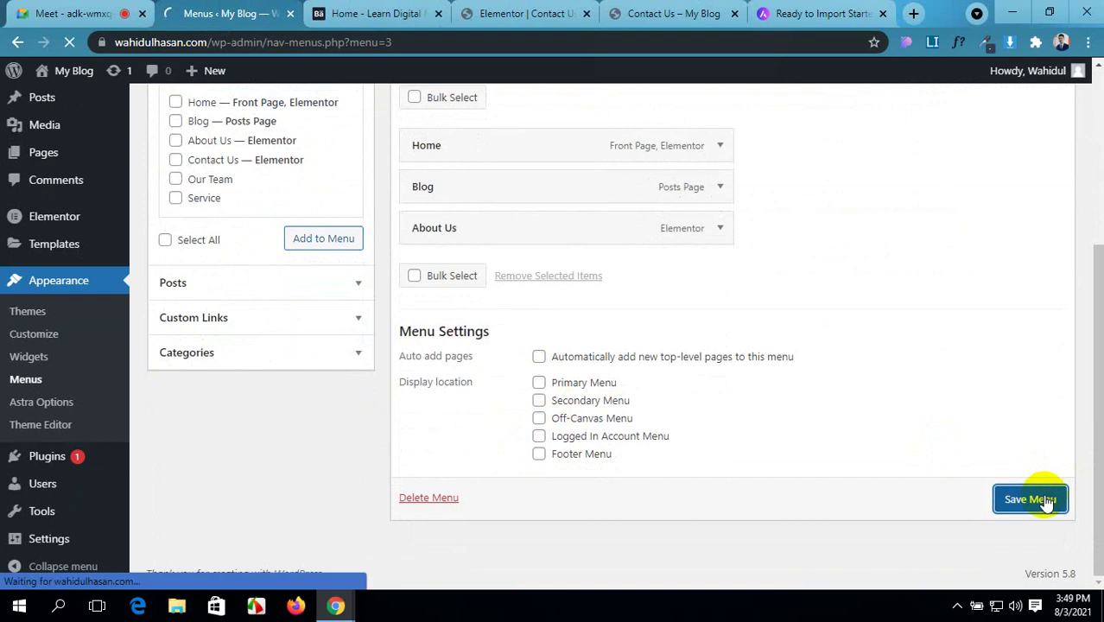
pyautogui.scroll(-3, 308, 382)
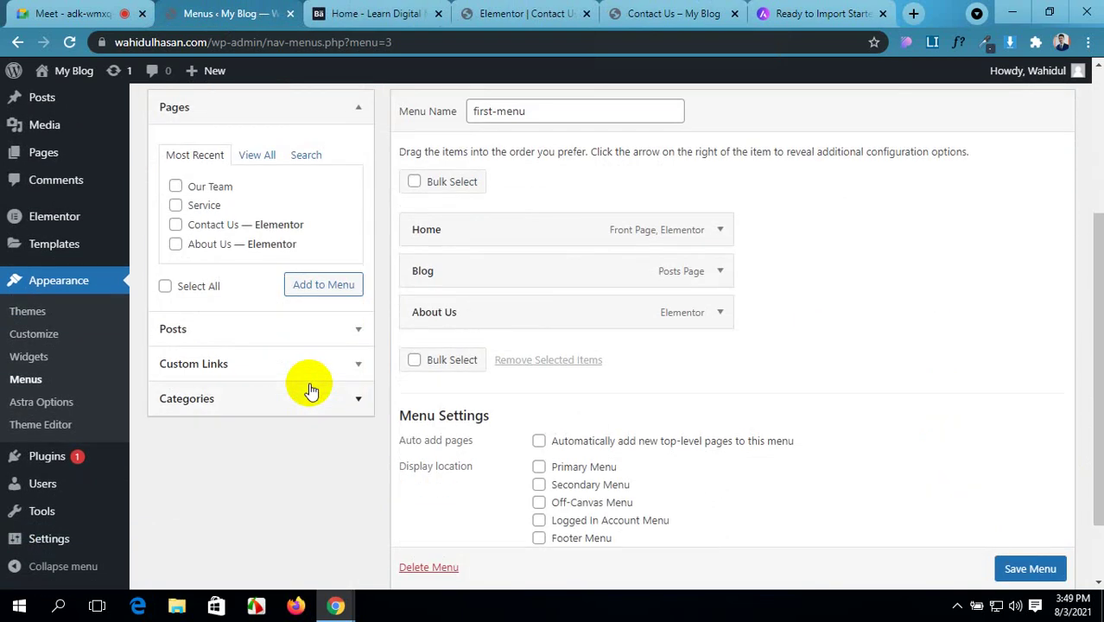
pyautogui.scroll(3, 278, 320)
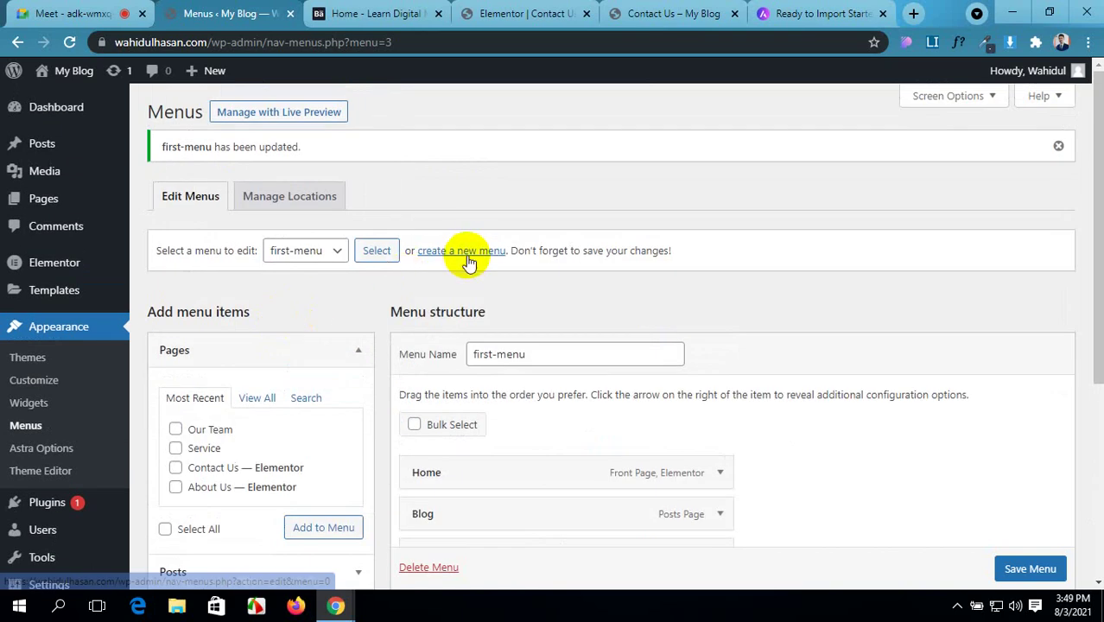
# - Create a new menu named second-menu and list all available pages
pyautogui.click(467, 257)
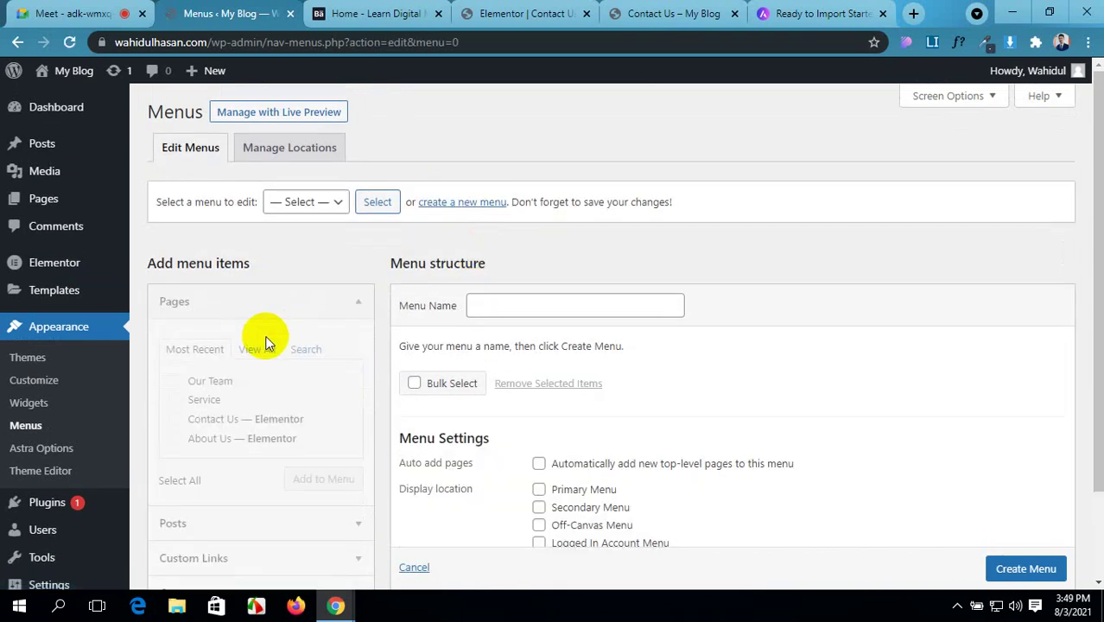
pyautogui.click(530, 309)
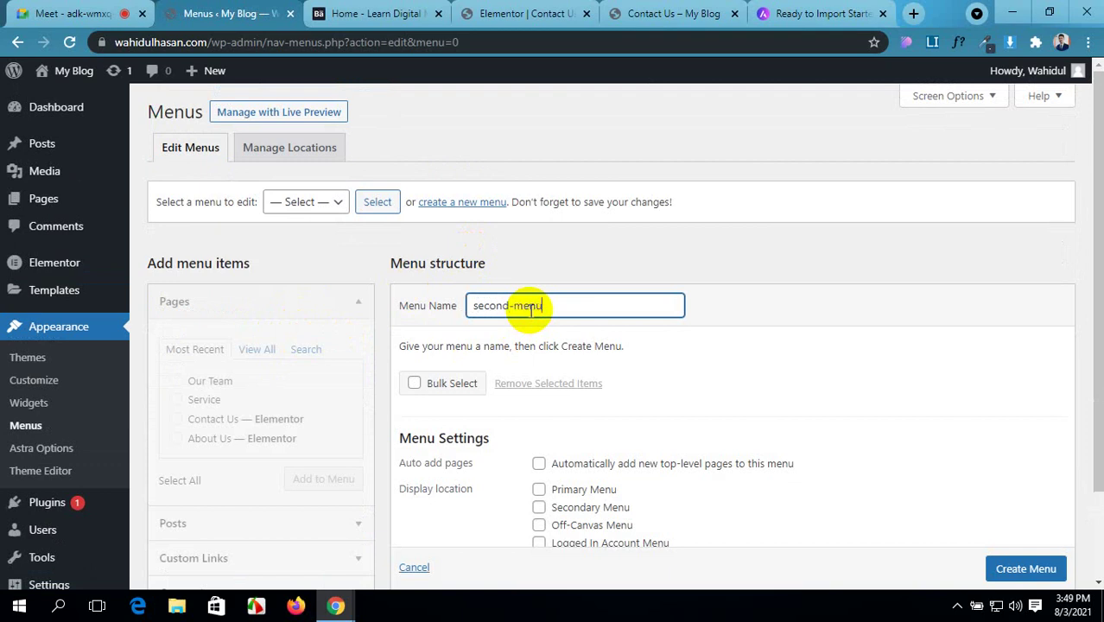
pyautogui.click(1060, 570)
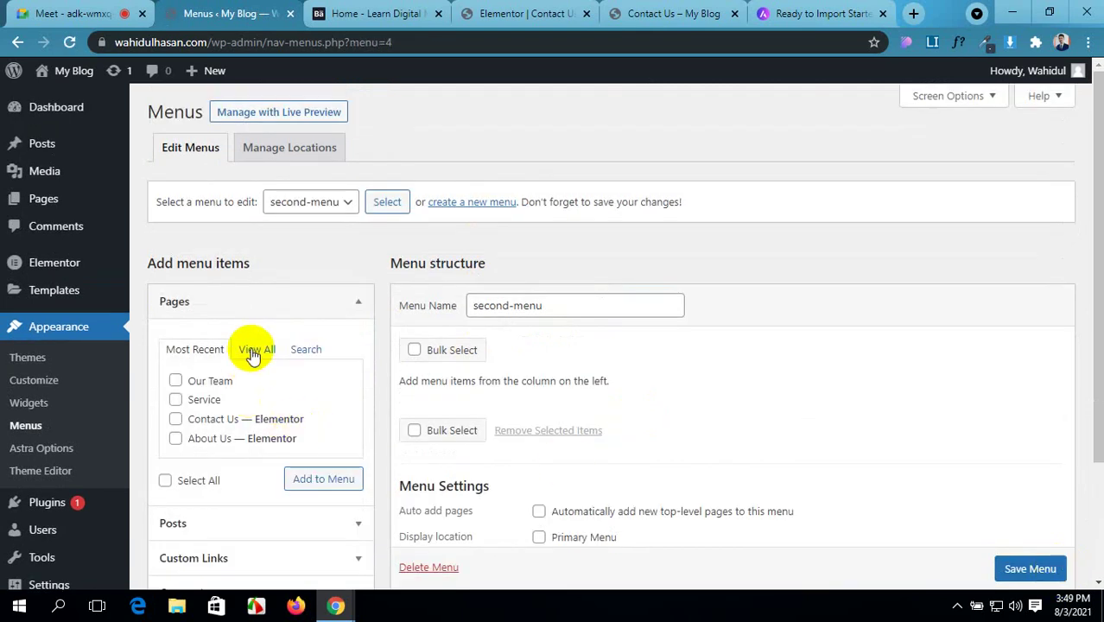
pyautogui.click(253, 352)
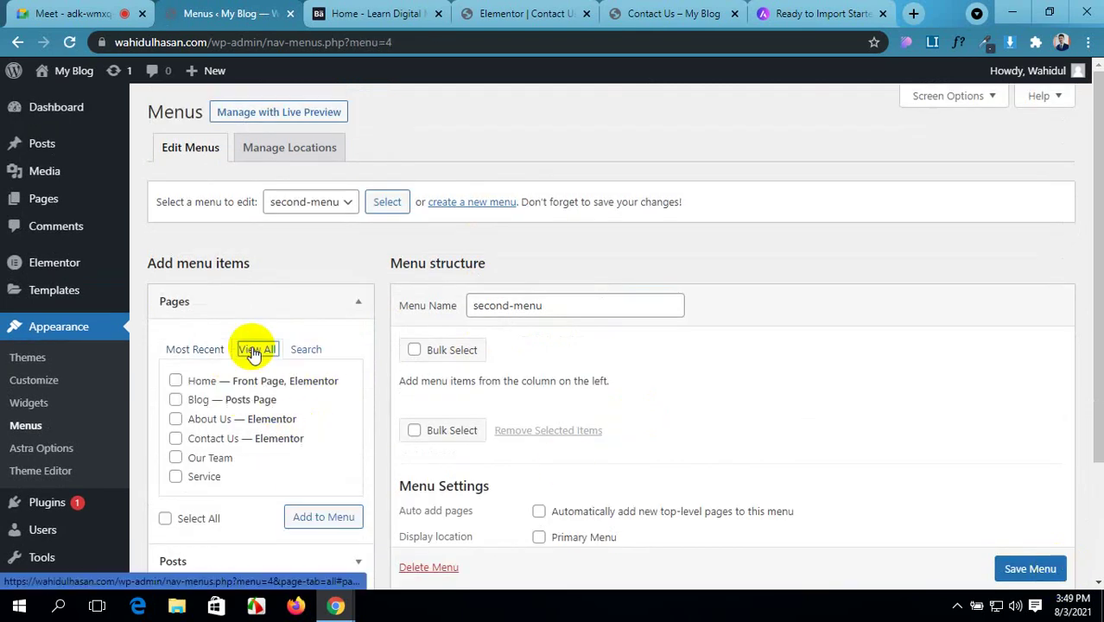
# - Add Service, Our Team and Contact Us to second-menu, save it, and return to Elementor
pyautogui.click(175, 476)
pyautogui.click(175, 458)
pyautogui.click(176, 438)
pyautogui.click(332, 517)
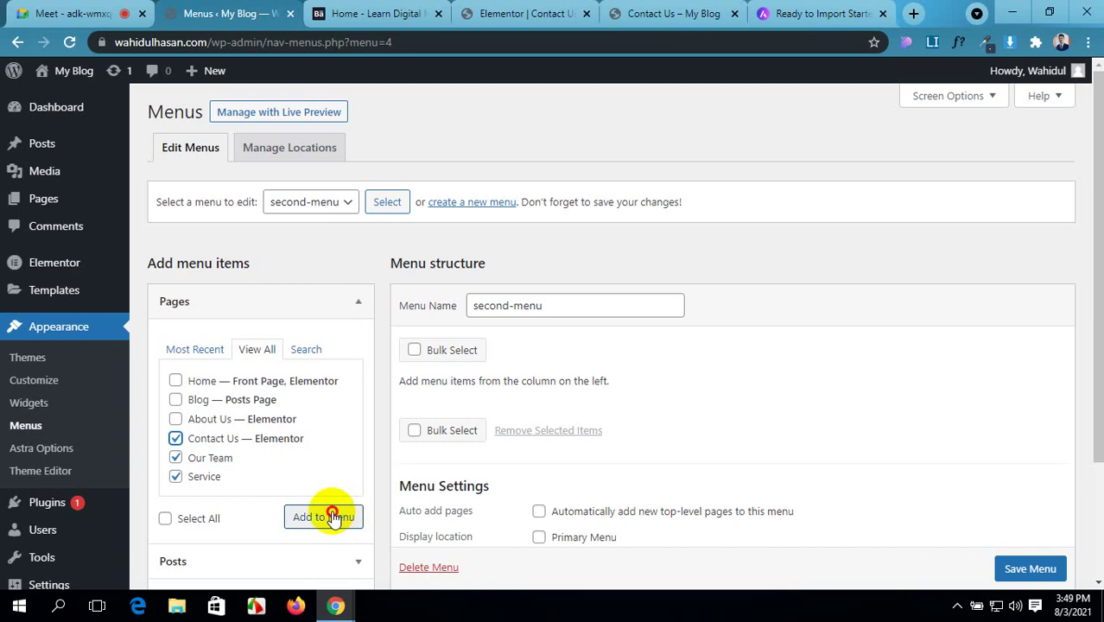
pyautogui.scroll(-2, 666, 445)
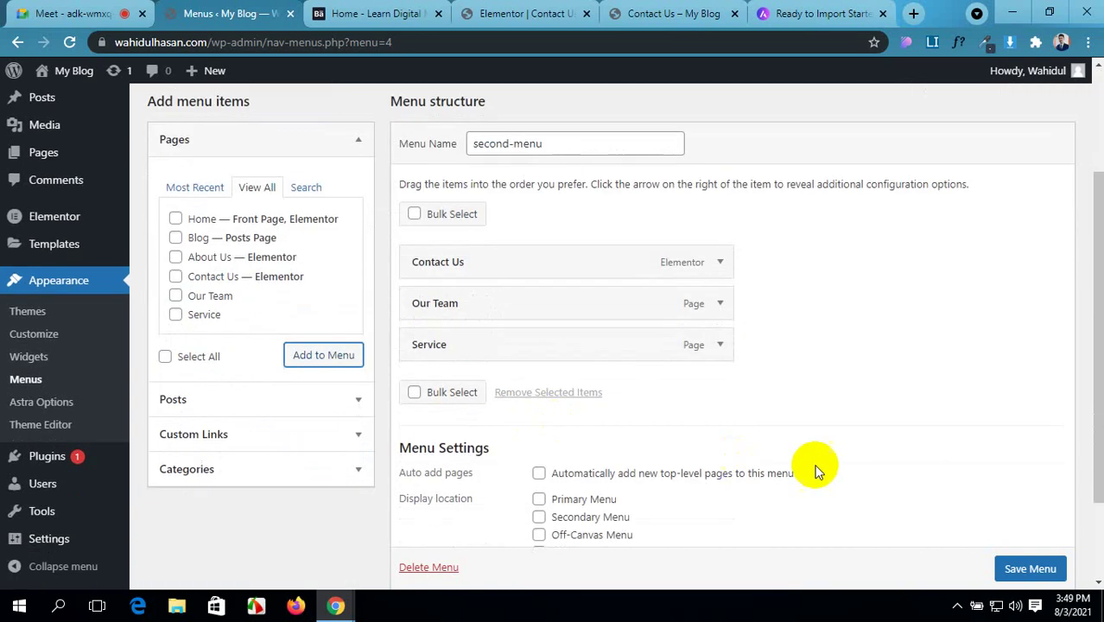
pyautogui.click(1031, 568)
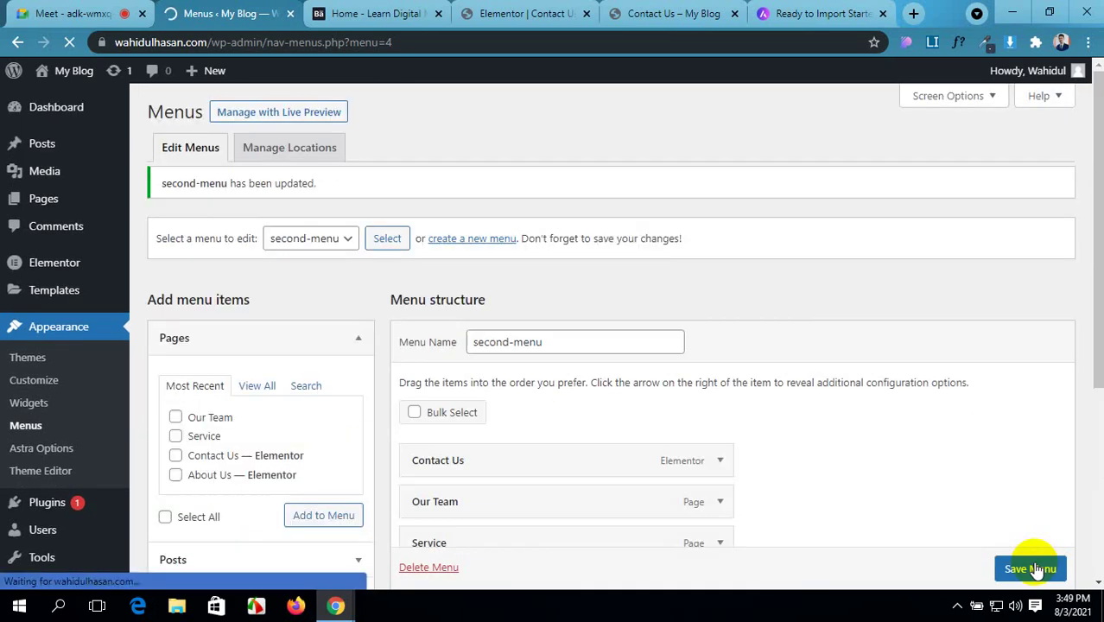
pyautogui.scroll(-4, 648, 419)
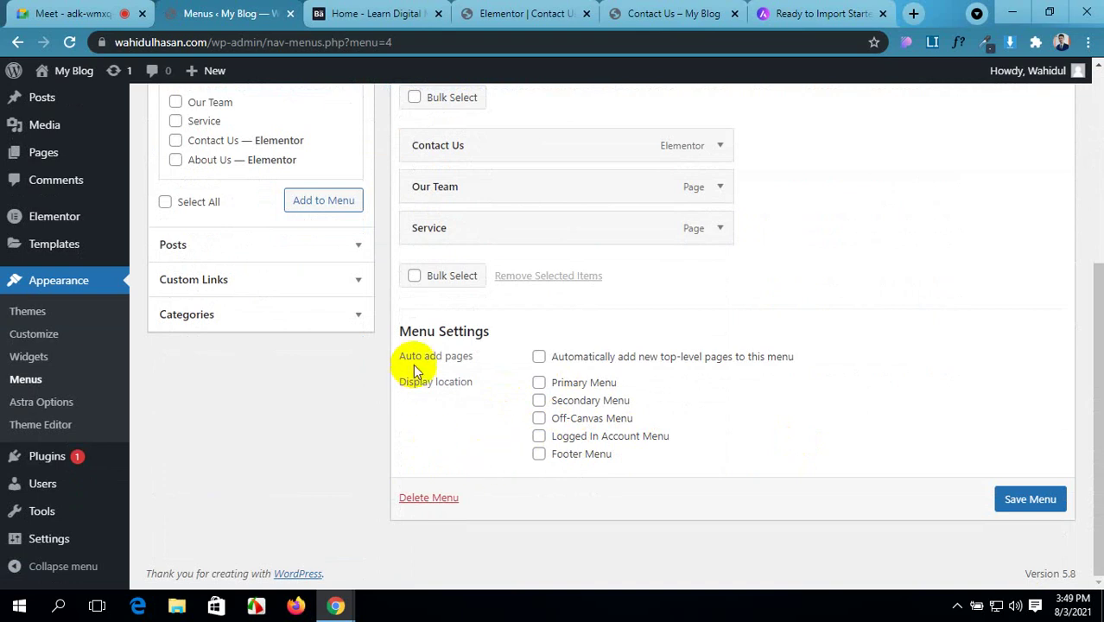
pyautogui.click(534, 12)
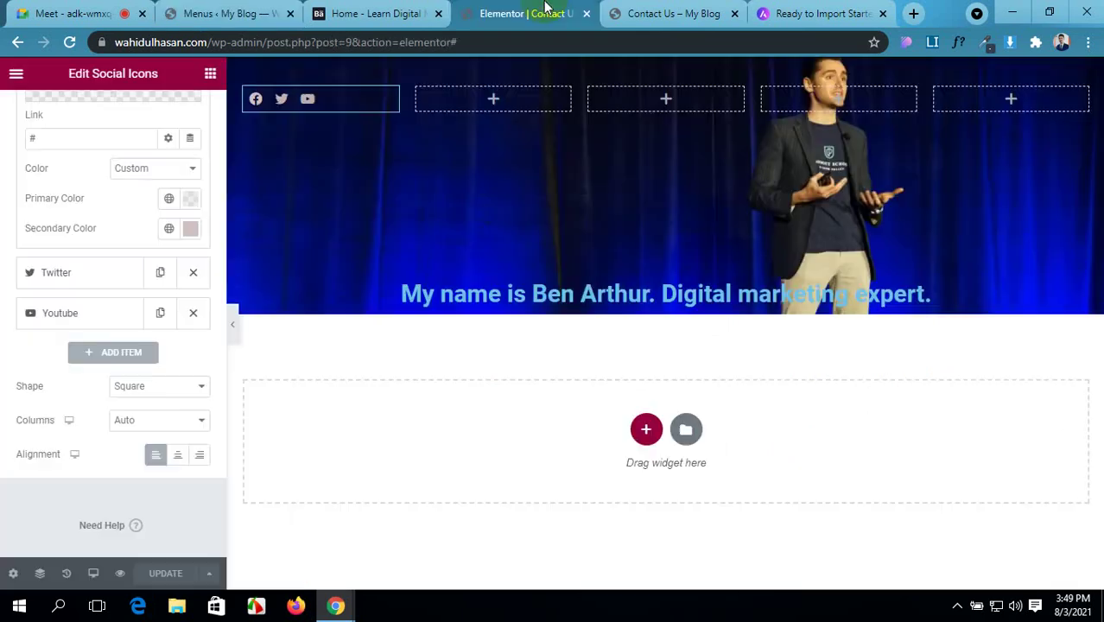
# - Reload the editor and drag a Nav Menu widget from PRO into the second header column
pyautogui.click(74, 45)
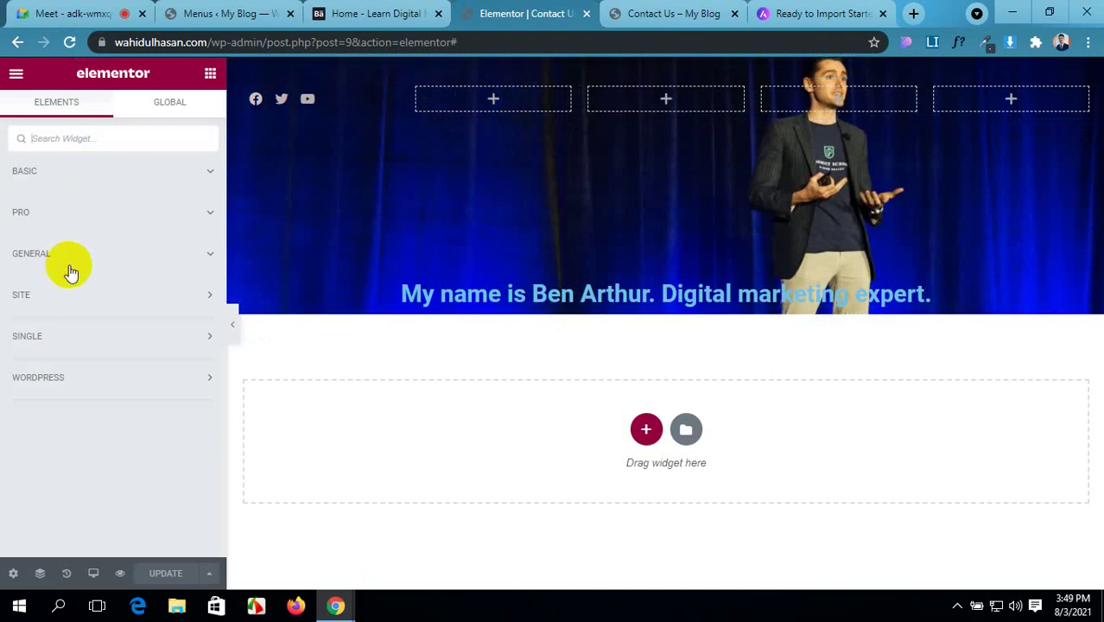
pyautogui.click(93, 211)
pyautogui.click(94, 216)
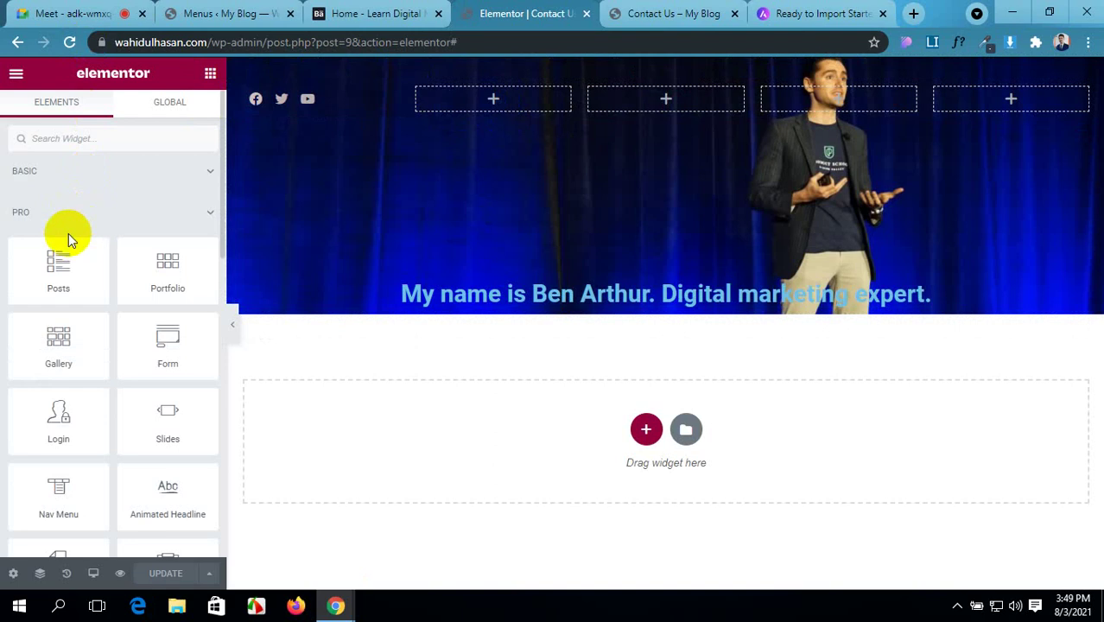
pyautogui.moveTo(65, 500); pyautogui.dragTo(483, 101)
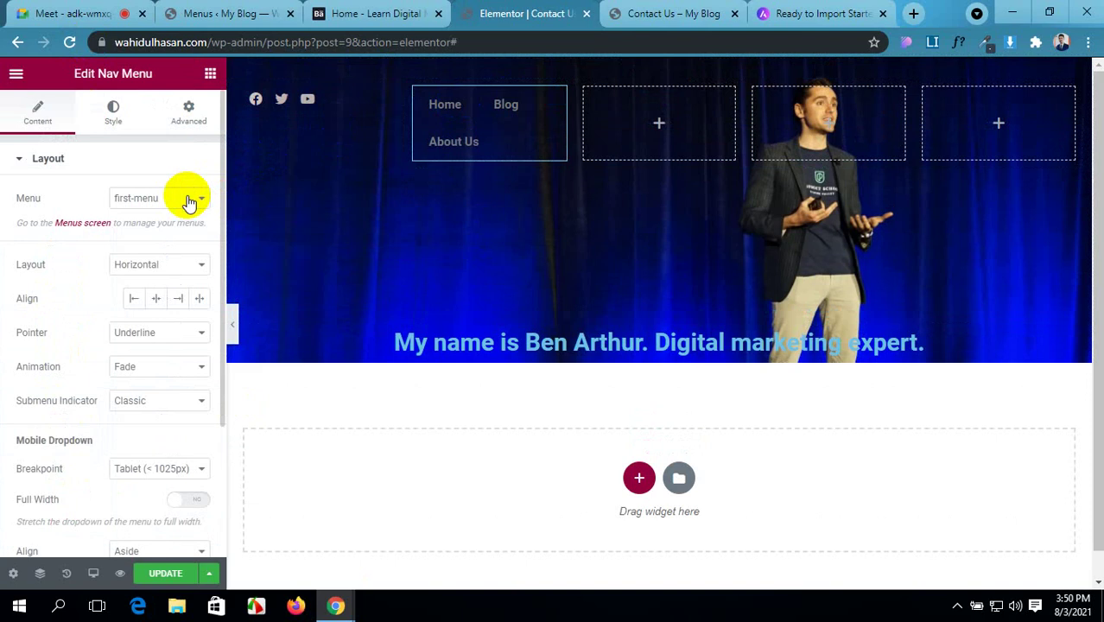
# - Set the Nav Menu and mobile dropdown alignment to Center, Toggle Button to None, and update
pyautogui.click(156, 300)
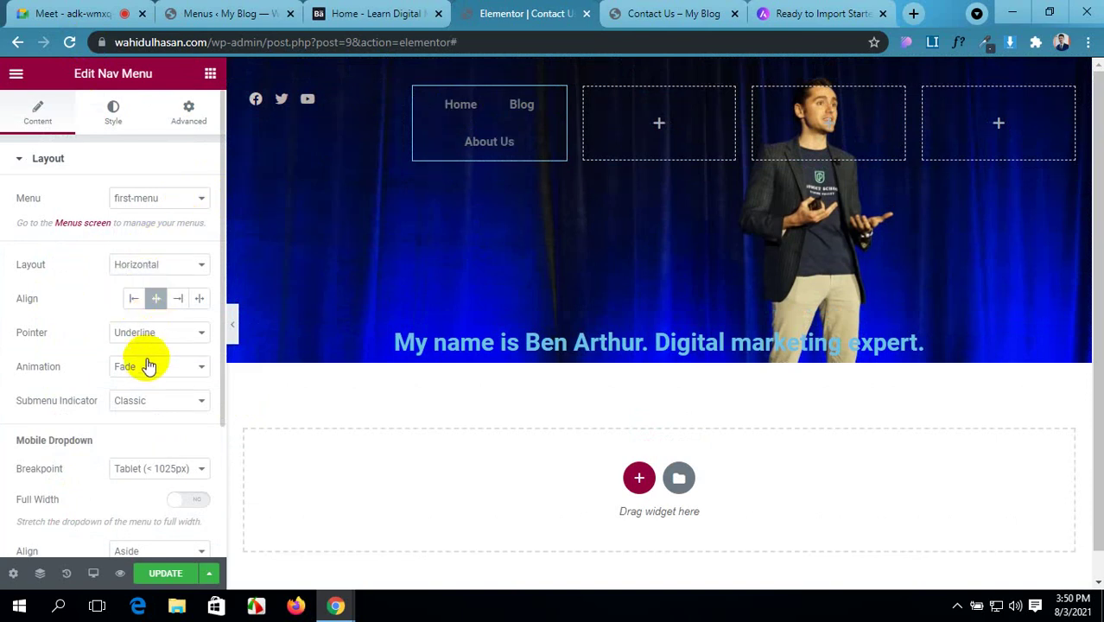
pyautogui.scroll(-2, 145, 363)
pyautogui.scroll(-2, 145, 363)
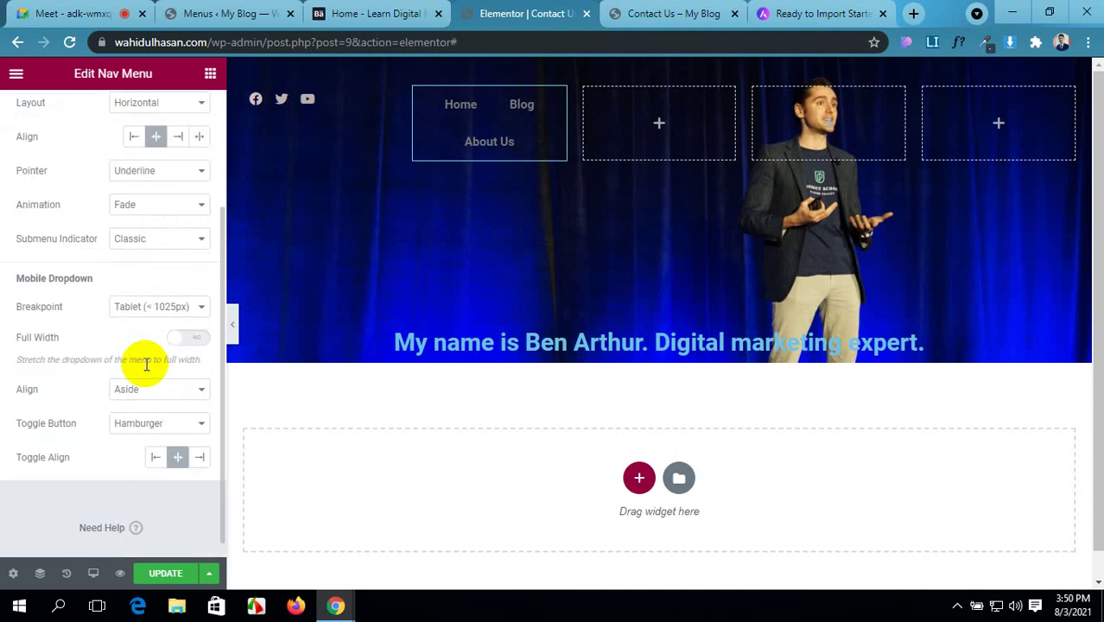
pyautogui.click(152, 397)
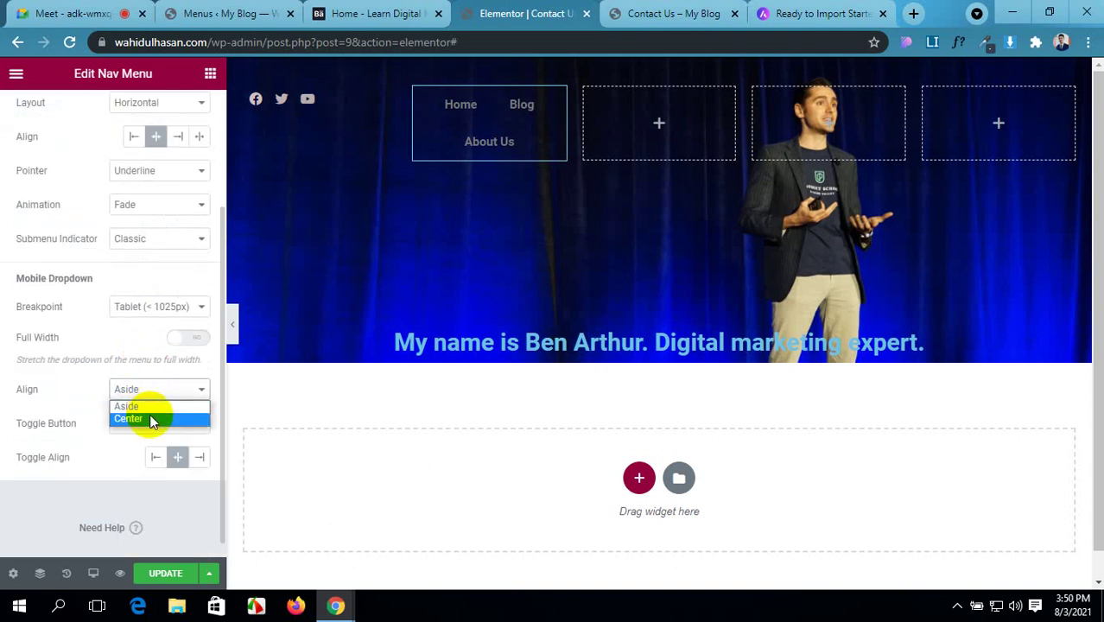
pyautogui.click(152, 423)
pyautogui.click(179, 423)
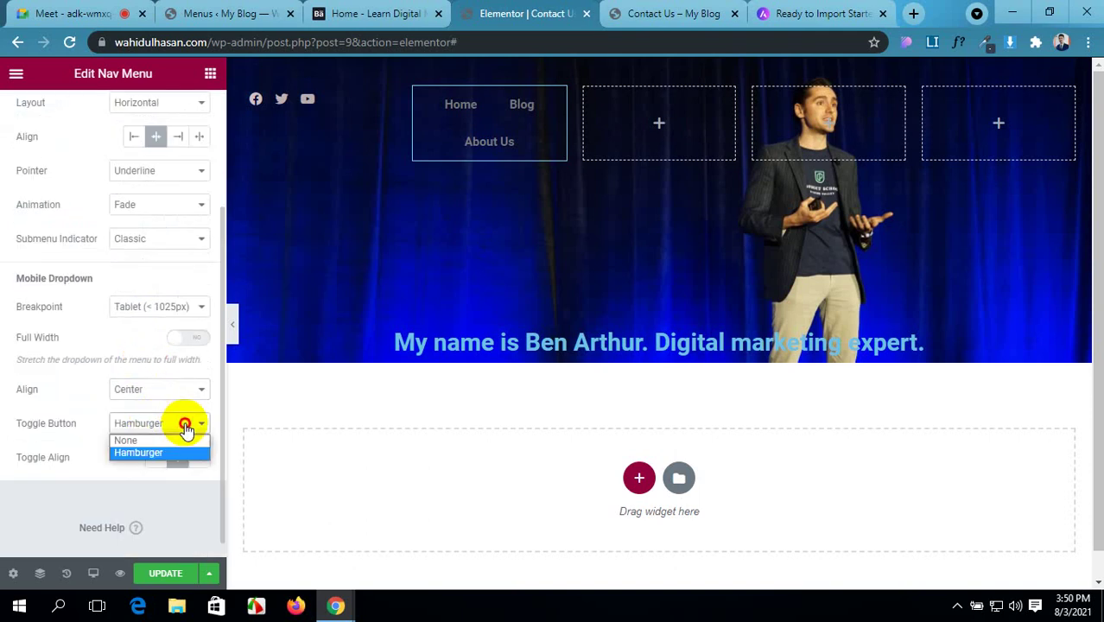
pyautogui.click(167, 440)
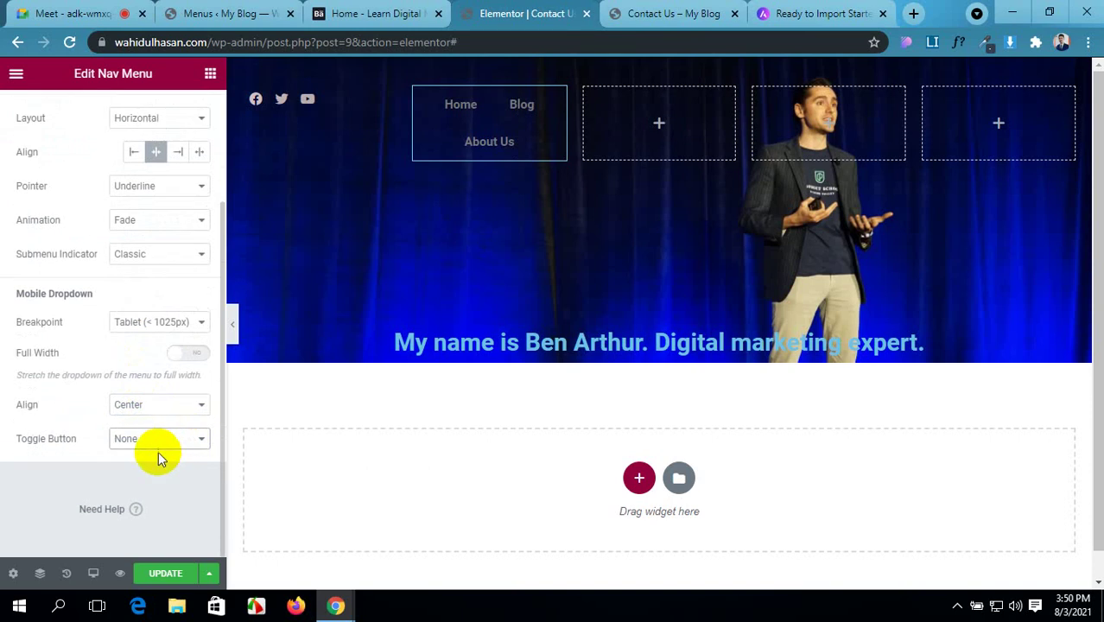
pyautogui.click(168, 574)
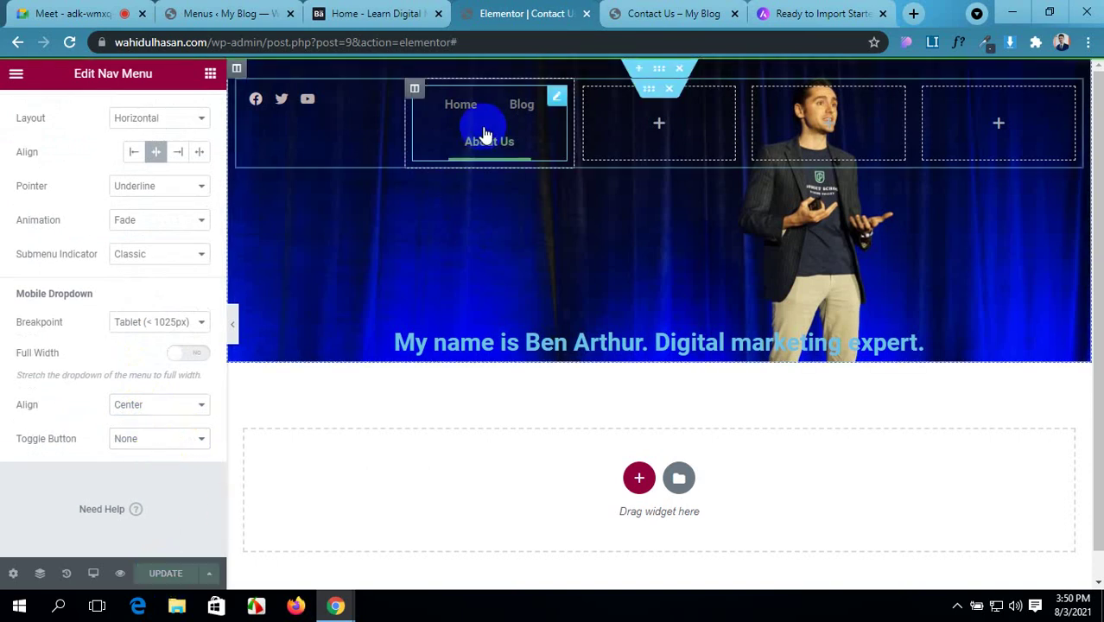
# - Drag the nav menu column's left edge wider, checking the live page before and after
pyautogui.click(629, 10)
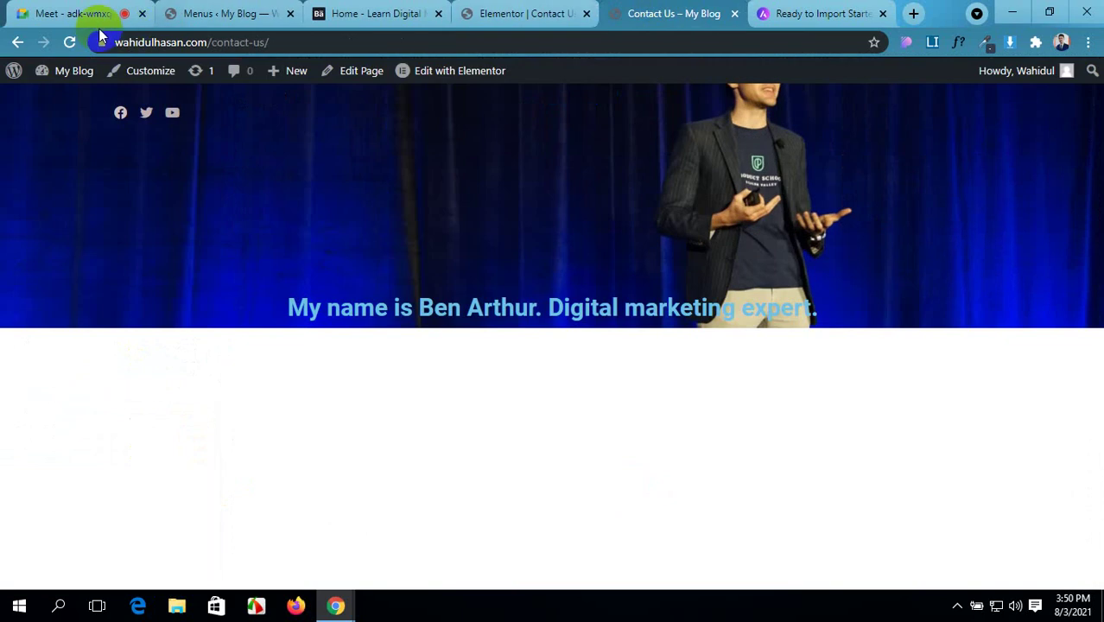
pyautogui.click(70, 42)
pyautogui.click(70, 42)
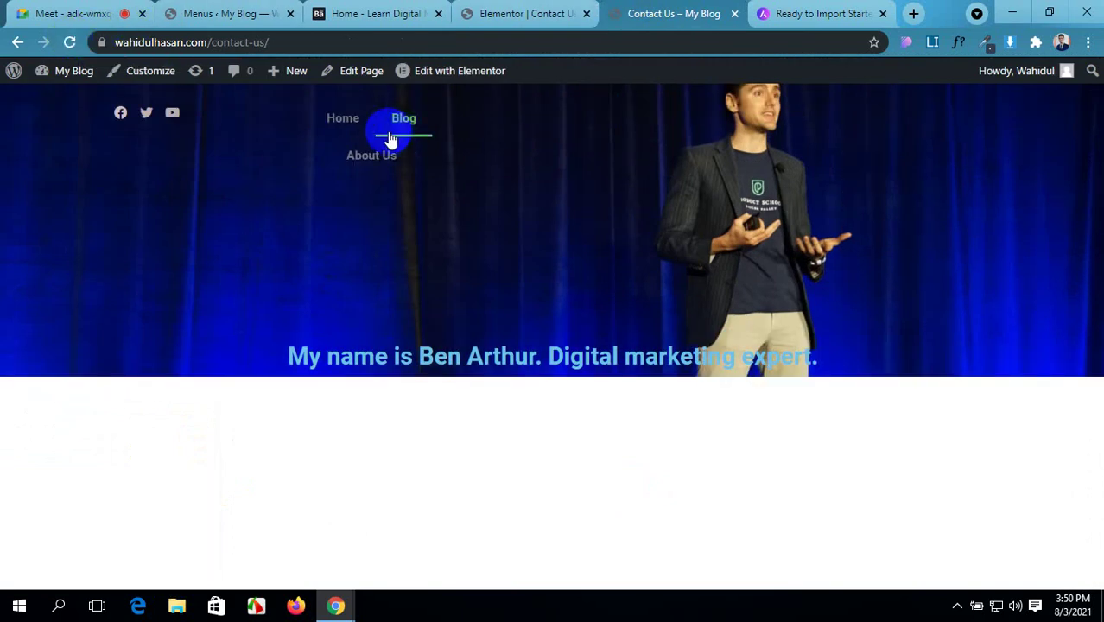
pyautogui.click(594, 9)
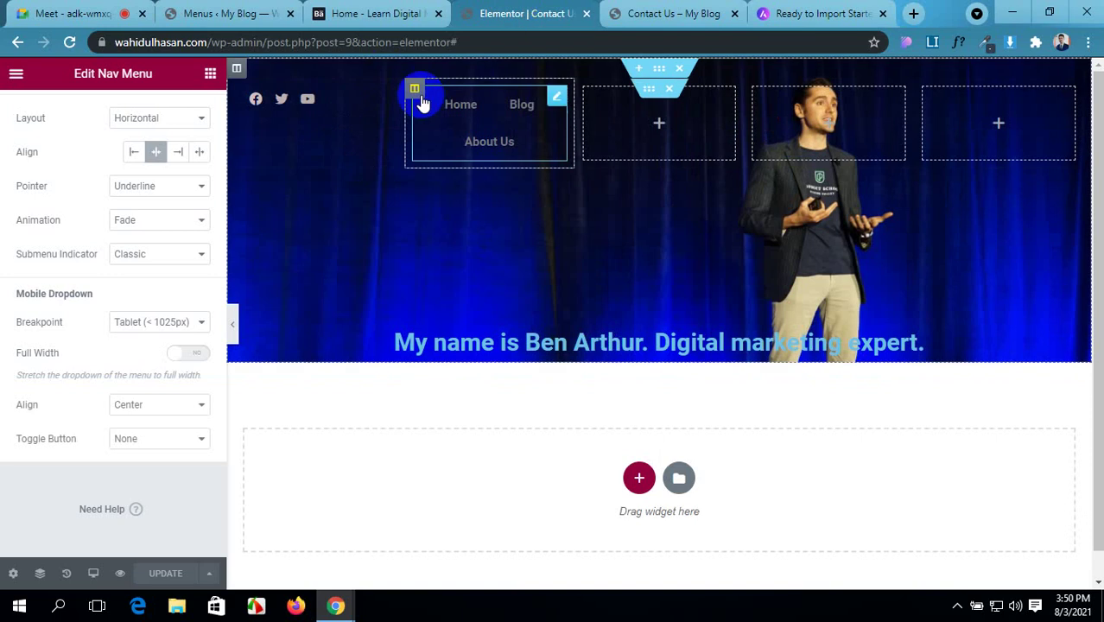
pyautogui.moveTo(412, 125); pyautogui.dragTo(336, 107)
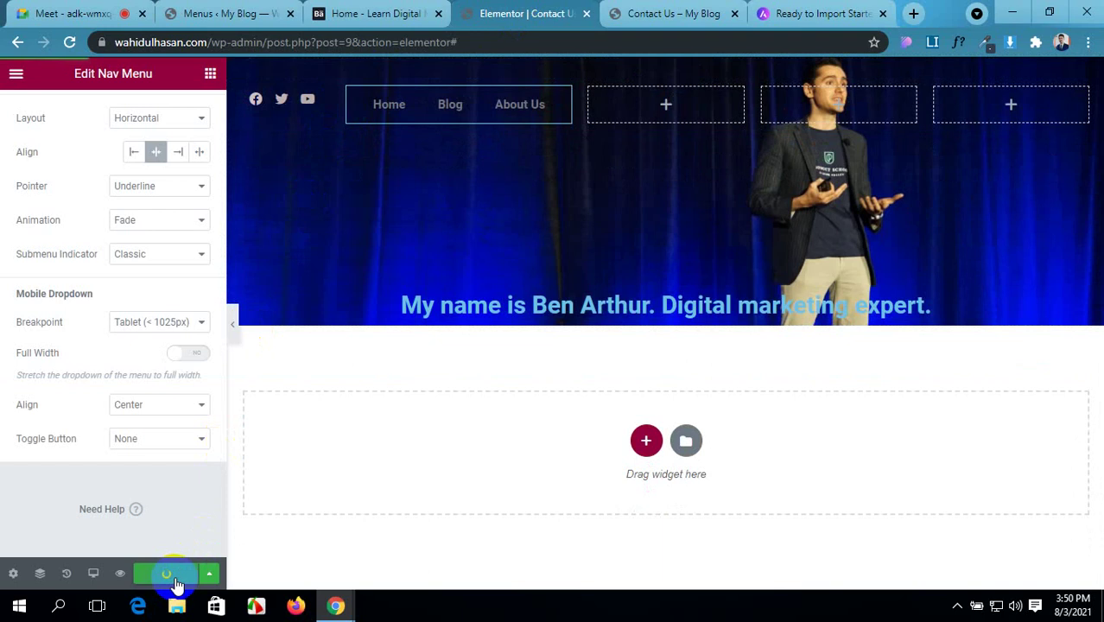
pyautogui.click(650, 9)
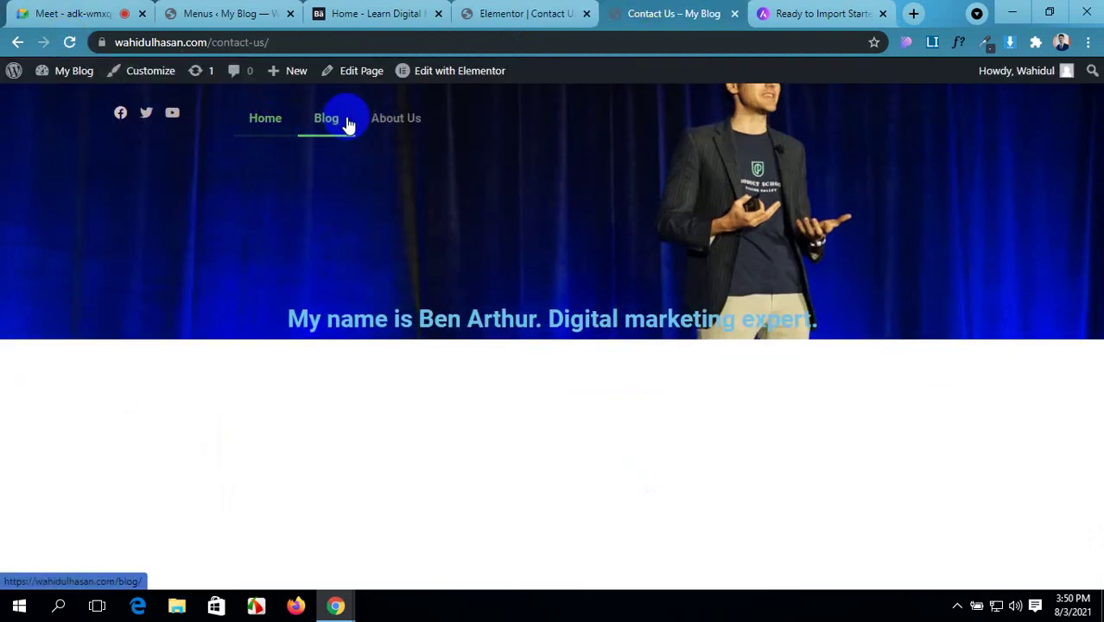
pyautogui.click(436, 58)
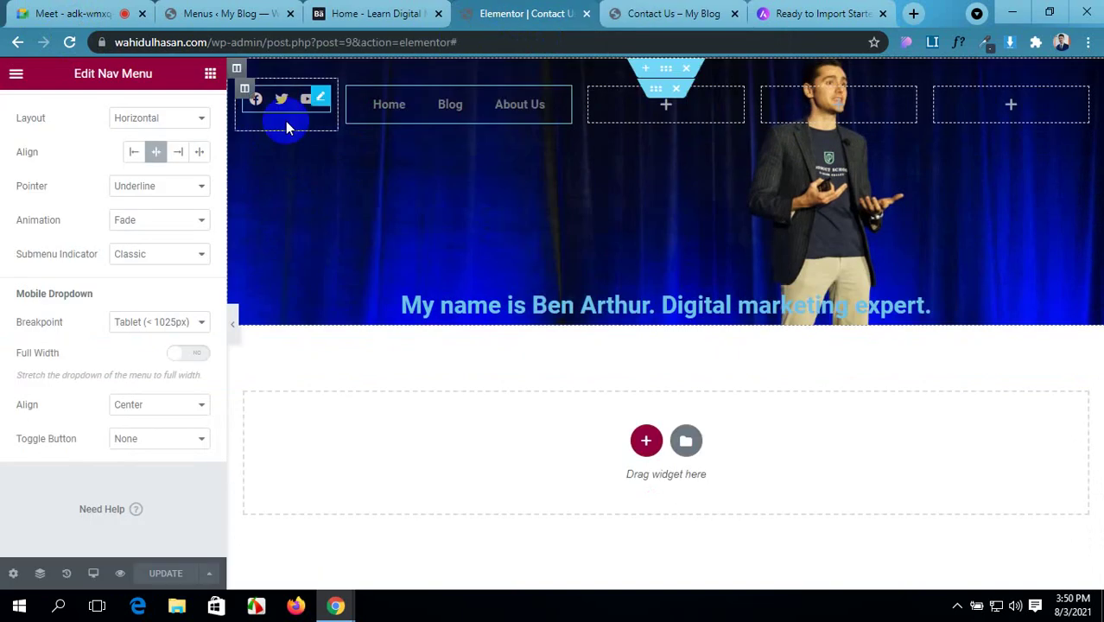
# - Set the Nav Menu pointer to None and update the page
pyautogui.click(169, 188)
pyautogui.click(158, 204)
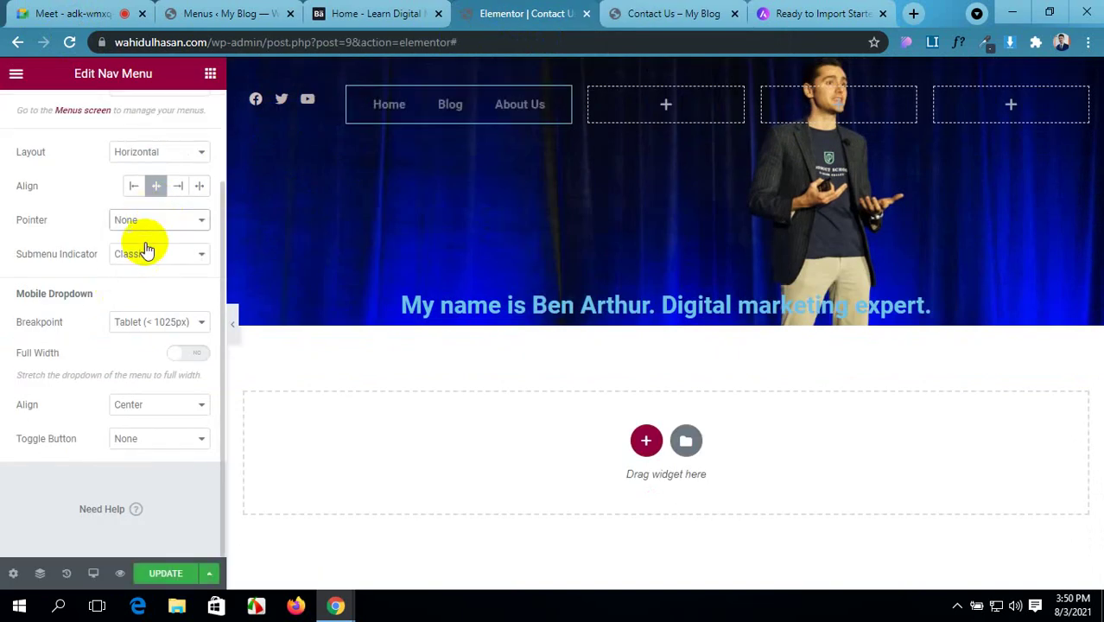
pyautogui.click(164, 574)
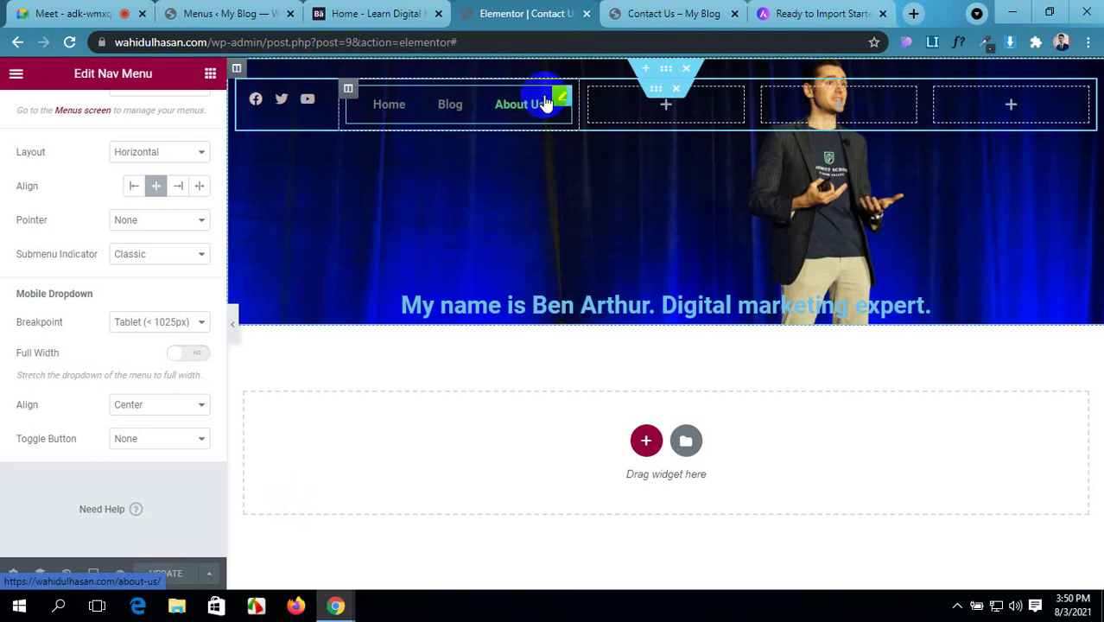
# - Refresh the live page and compare its header with the reference demo header
pyautogui.click(657, 13)
pyautogui.click(69, 41)
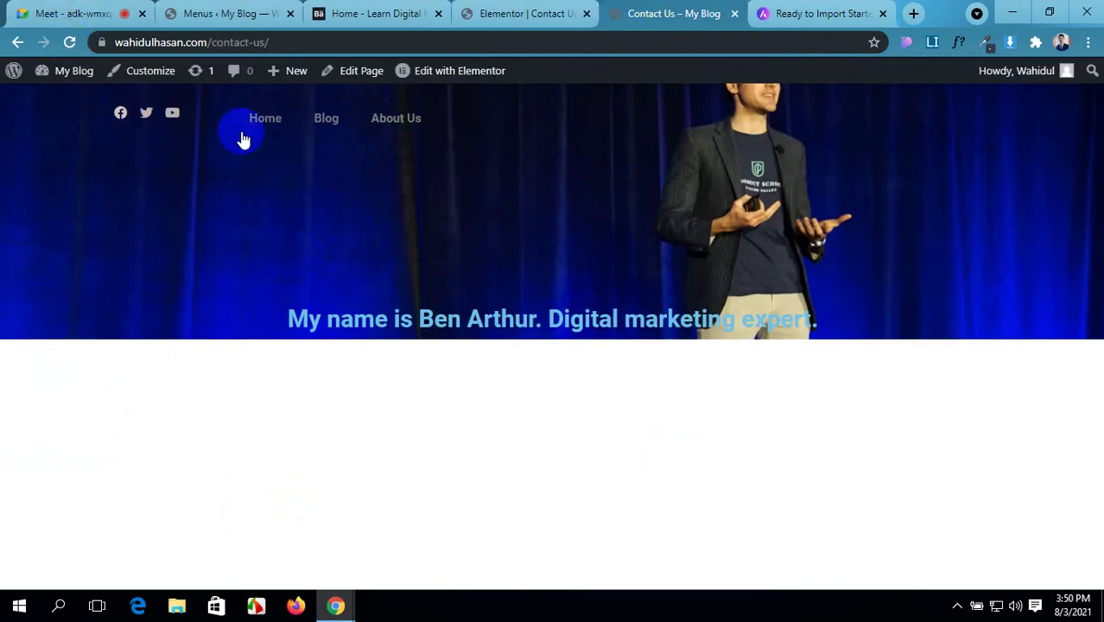
pyautogui.click(496, 10)
pyautogui.click(395, 9)
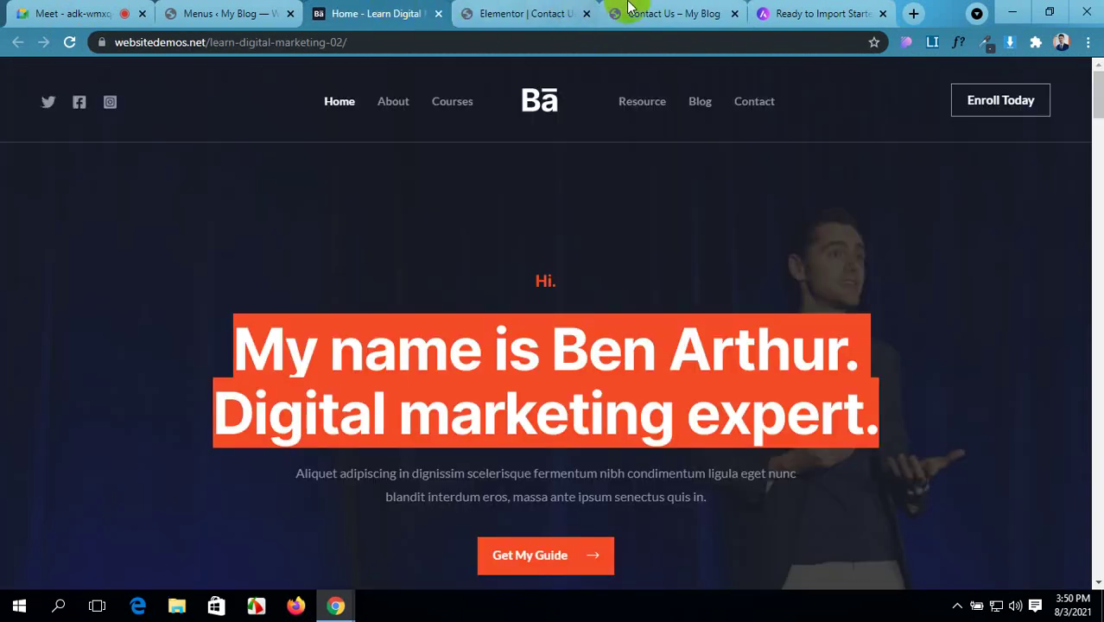
pyautogui.click(685, 7)
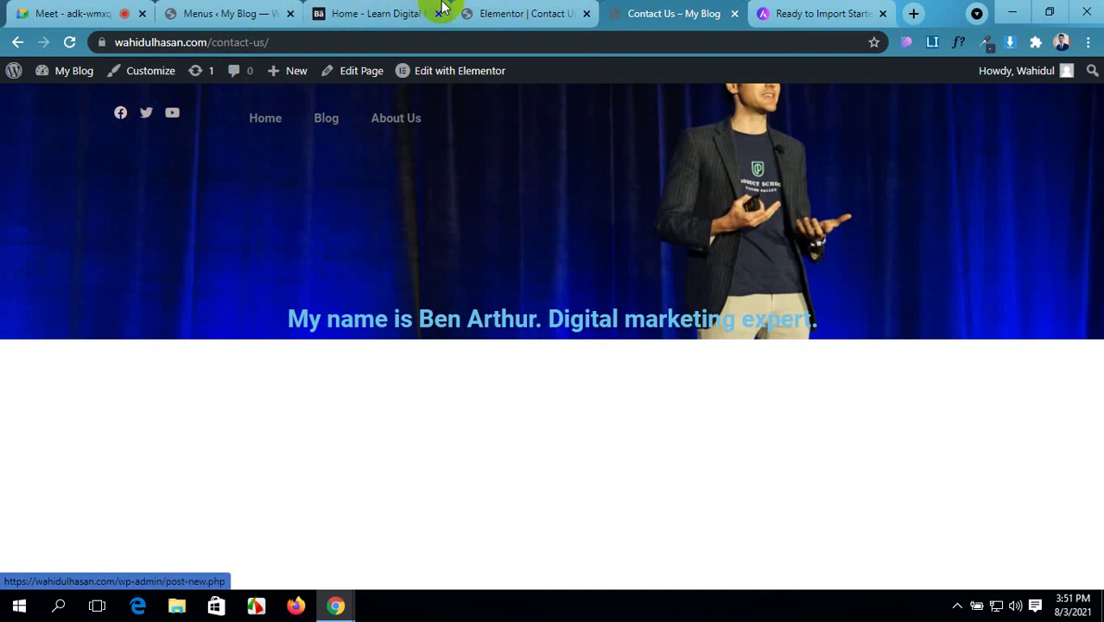
pyautogui.click(390, 8)
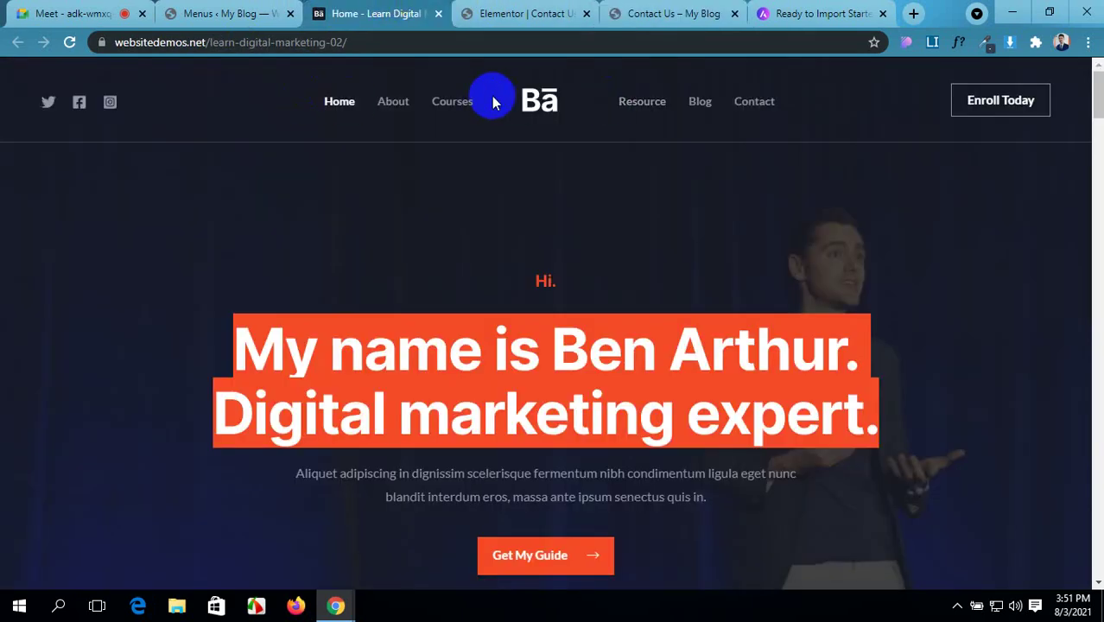
pyautogui.click(546, 16)
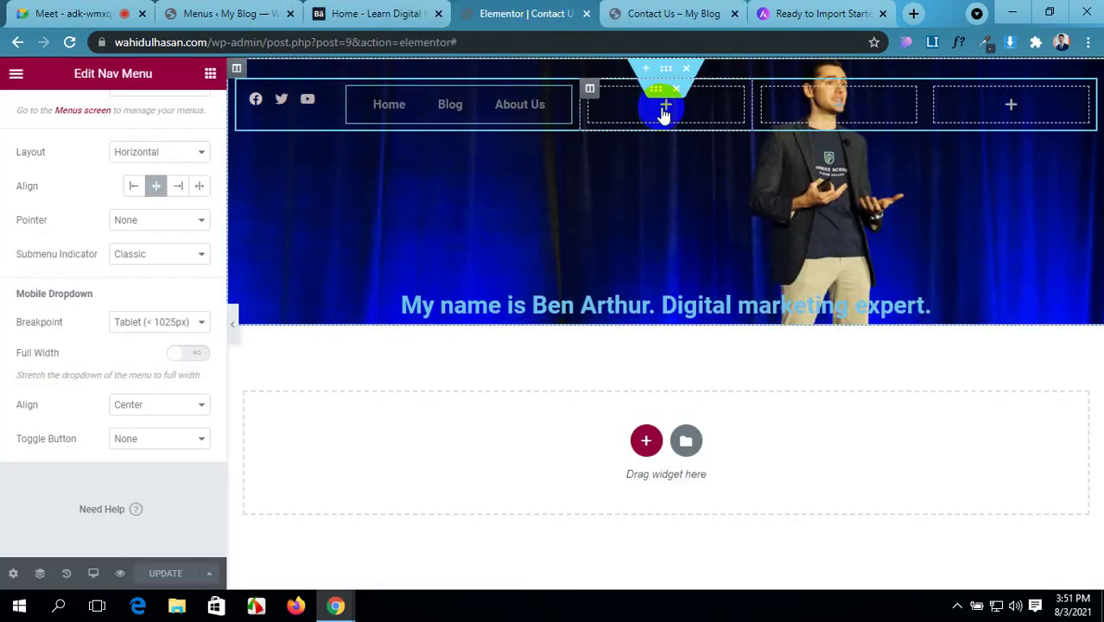
# - Drag a Site Logo widget into the empty header column, keep Image Size Full, and update
pyautogui.click(664, 111)
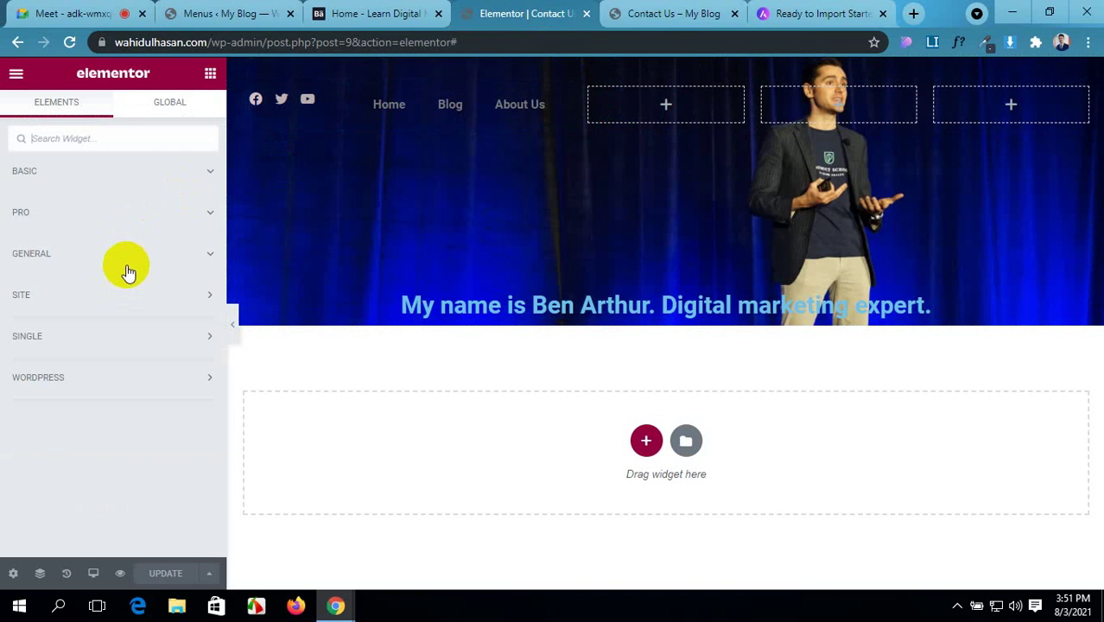
pyautogui.click(126, 298)
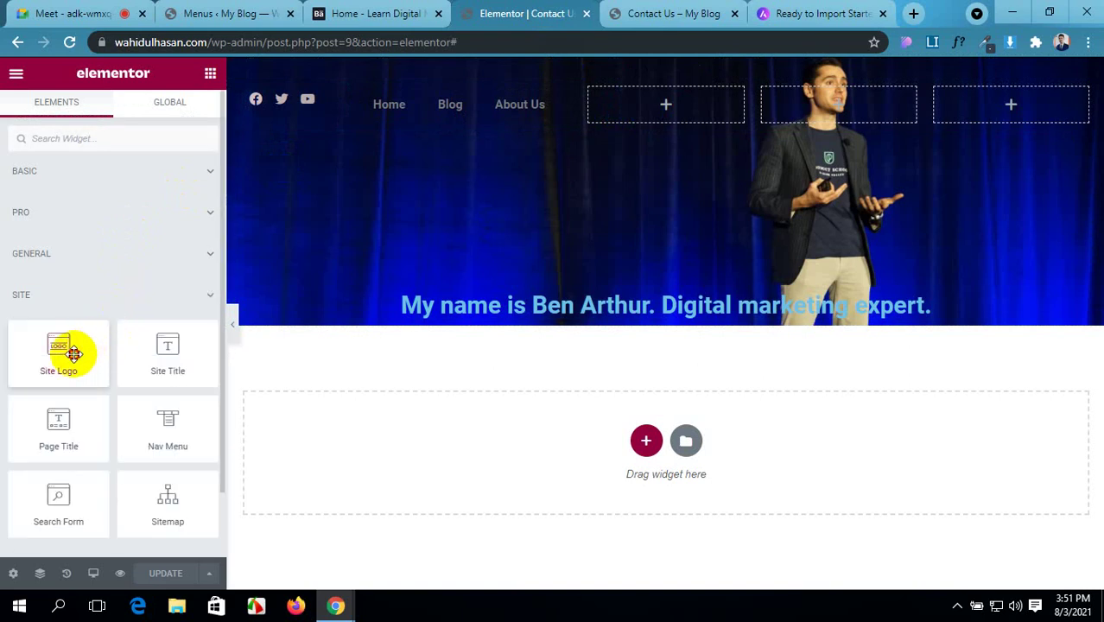
pyautogui.moveTo(73, 353); pyautogui.dragTo(659, 91)
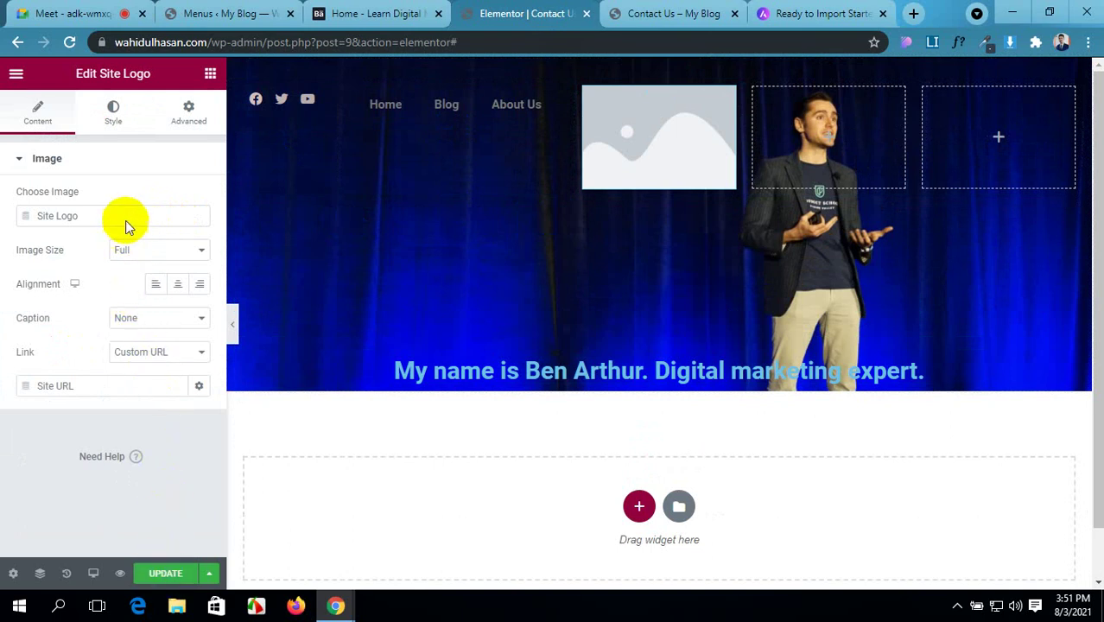
pyautogui.click(174, 249)
pyautogui.click(172, 248)
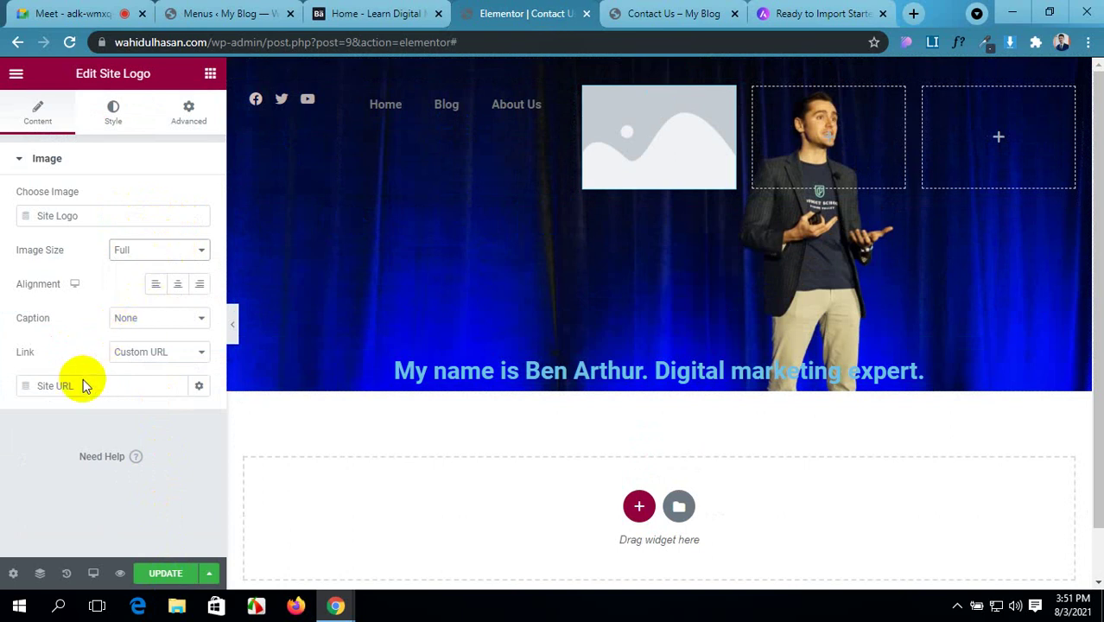
pyautogui.click(164, 579)
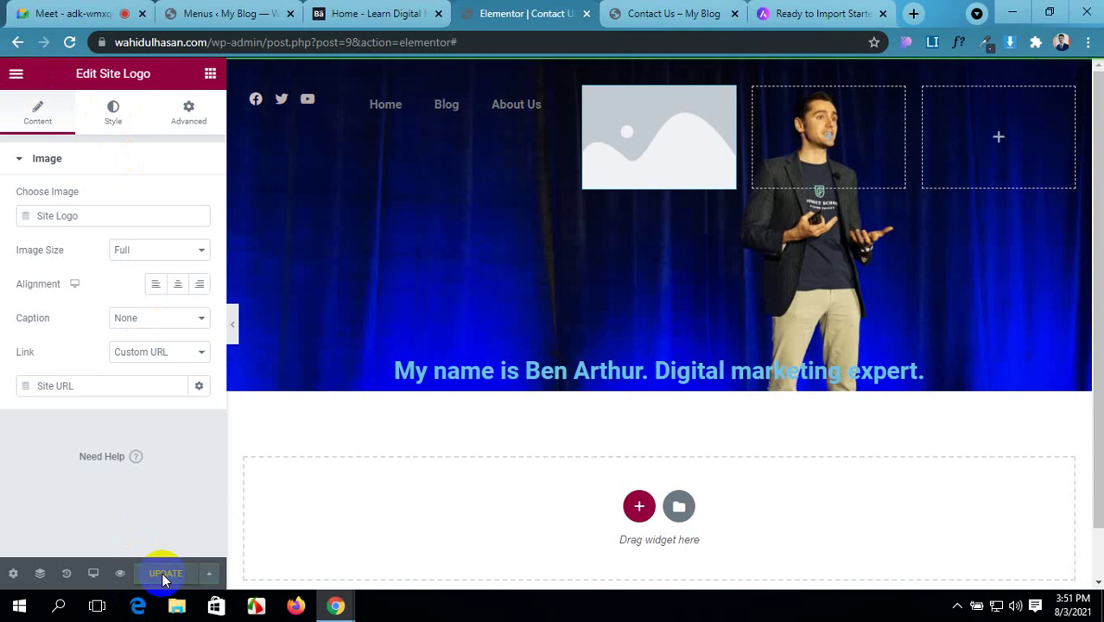
pyautogui.click(234, 13)
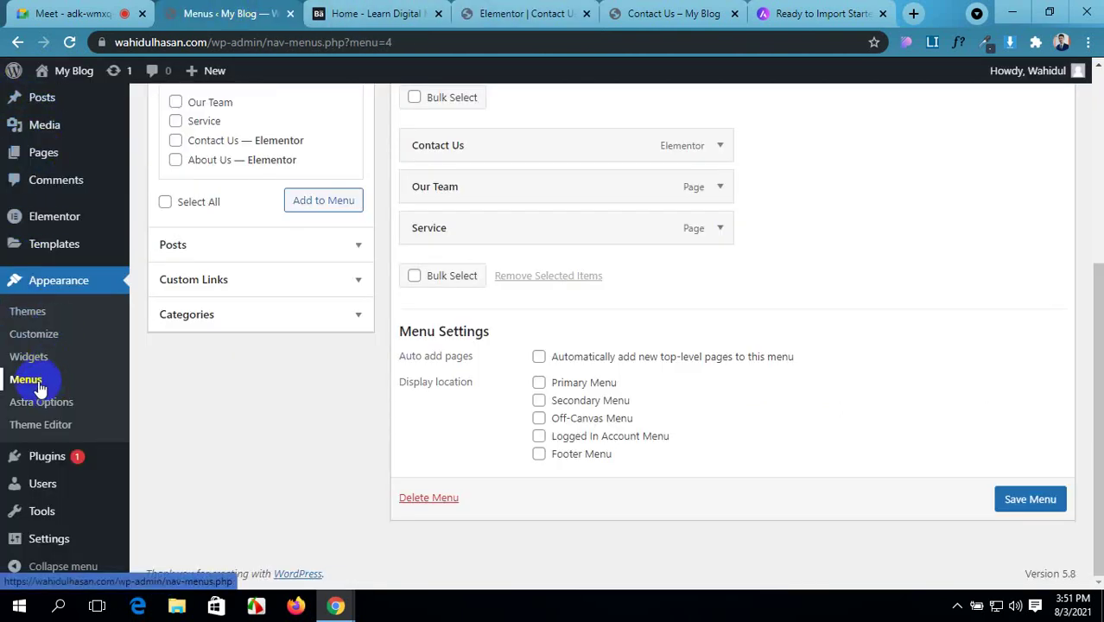
# - Open the Customizer's Header Builder Site Identity & Logo settings and start uploading a logo
pyautogui.click(31, 335)
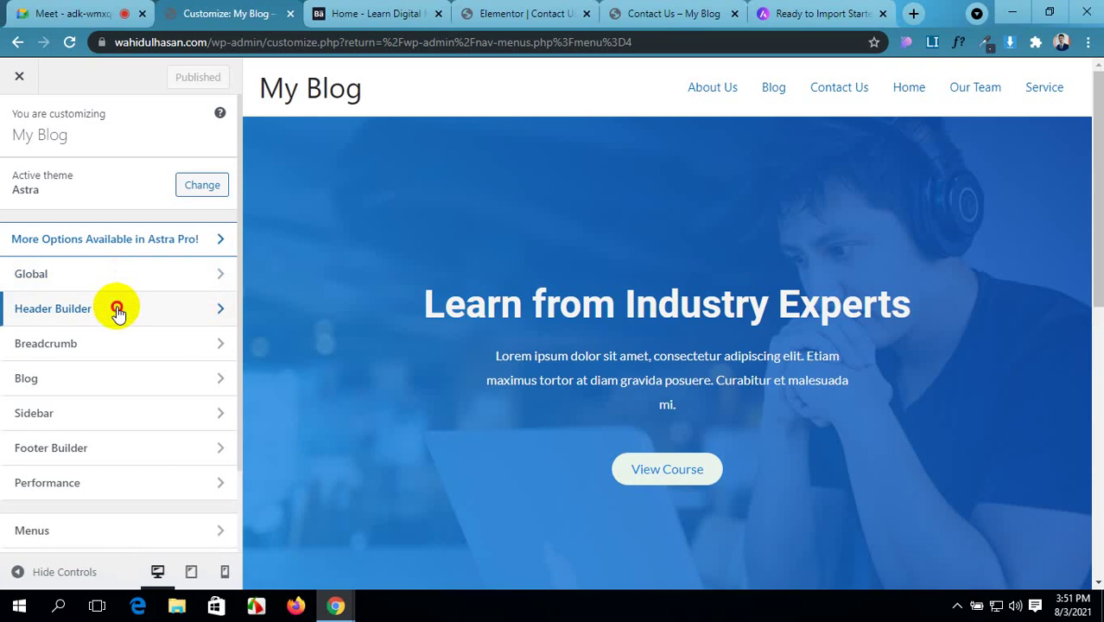
pyautogui.click(118, 309)
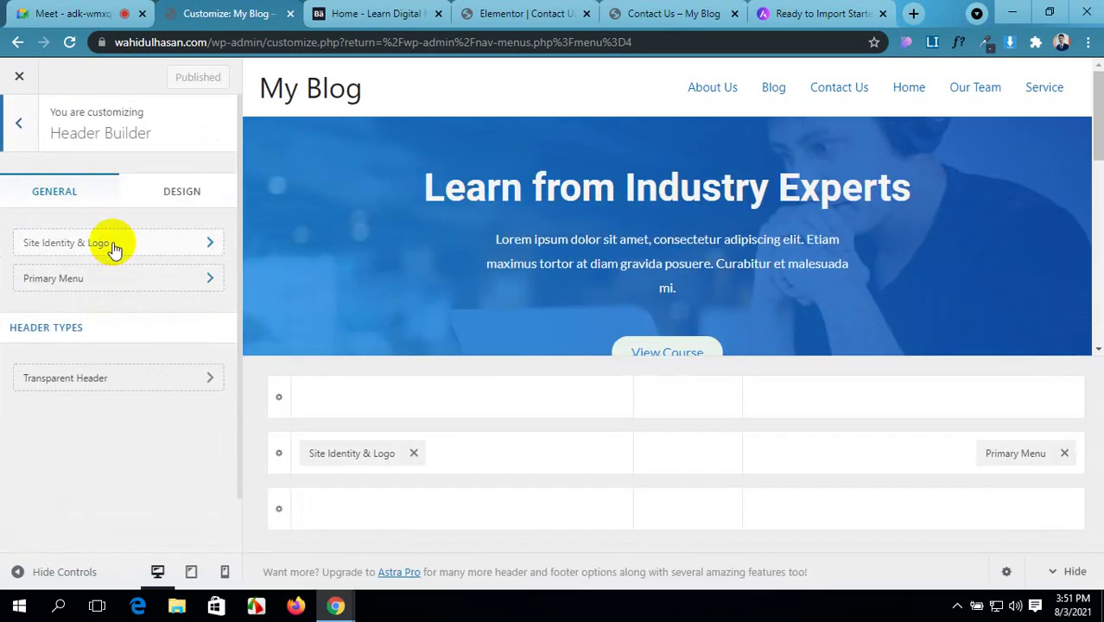
pyautogui.click(112, 243)
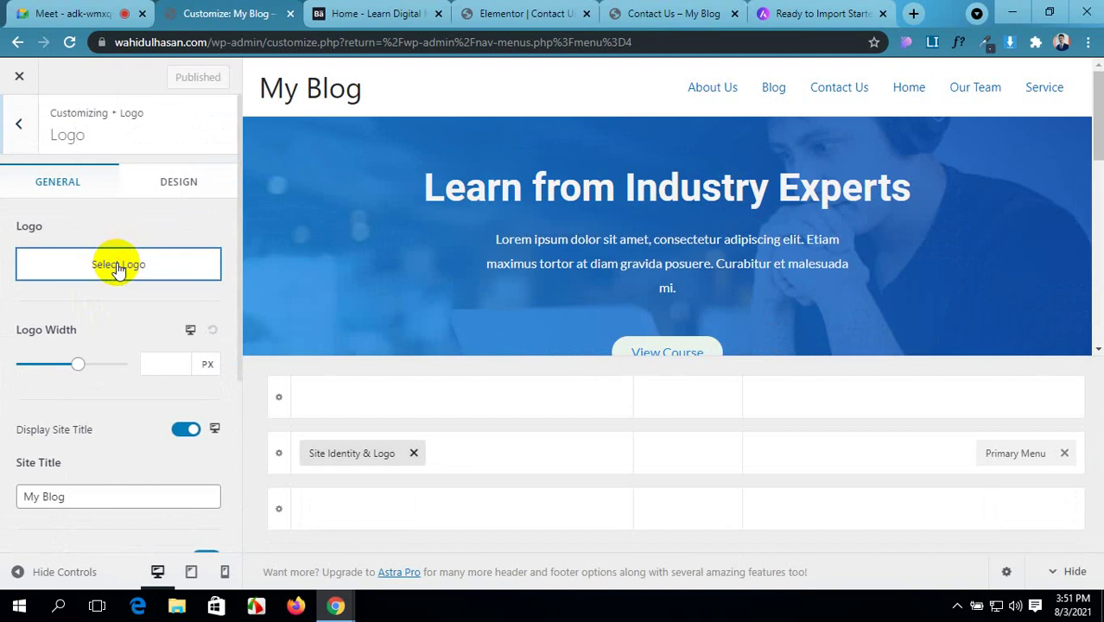
pyautogui.click(119, 267)
pyautogui.click(71, 139)
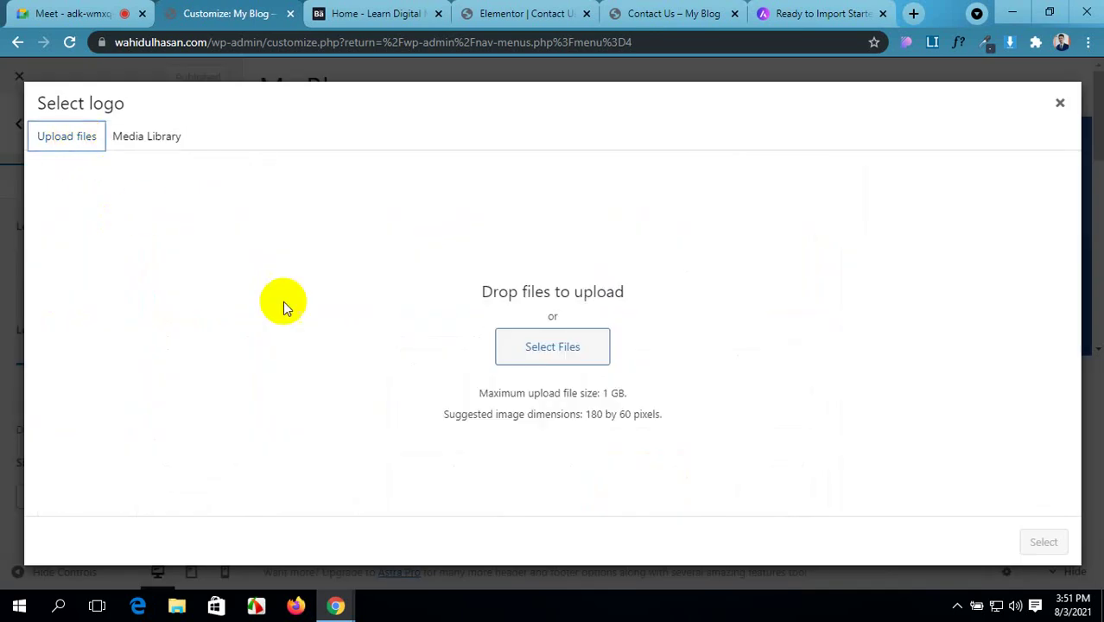
pyautogui.click(500, 348)
# - Upload the asset 5 LOGOIPSUM image and select it as the logo
pyautogui.scroll(-1, 259, 289)
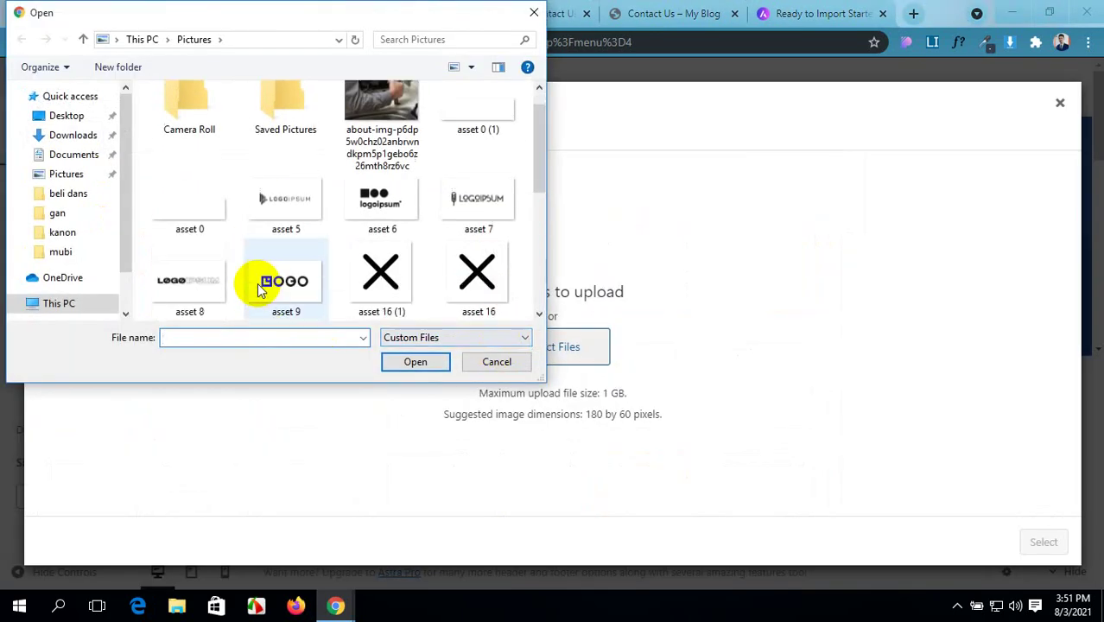
pyautogui.scroll(-2, 260, 289)
pyautogui.scroll(-1, 259, 289)
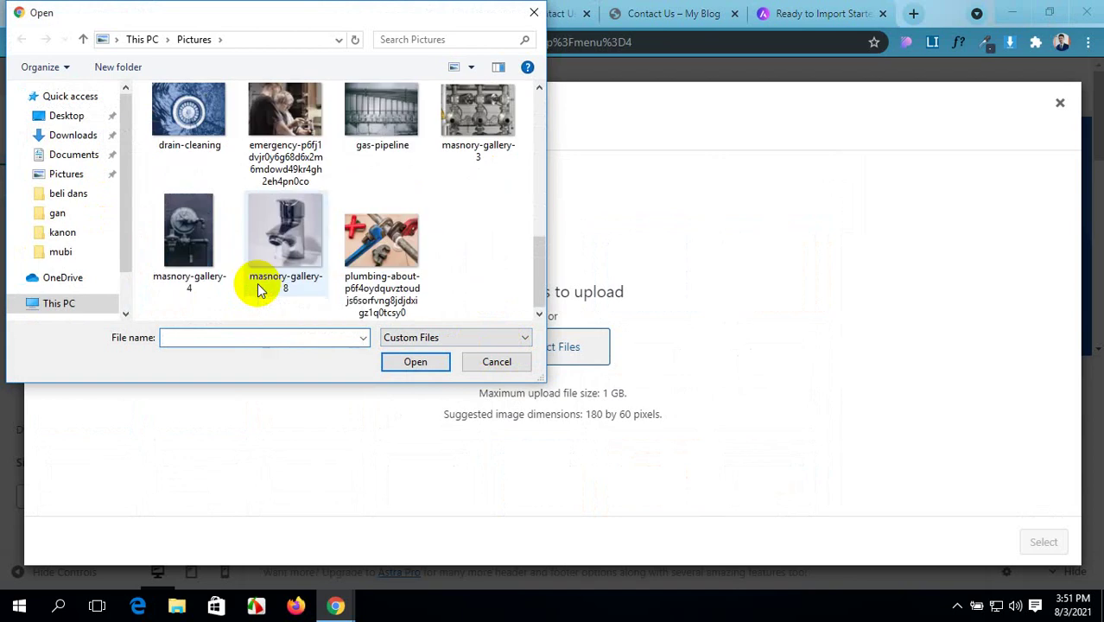
pyautogui.scroll(2, 259, 289)
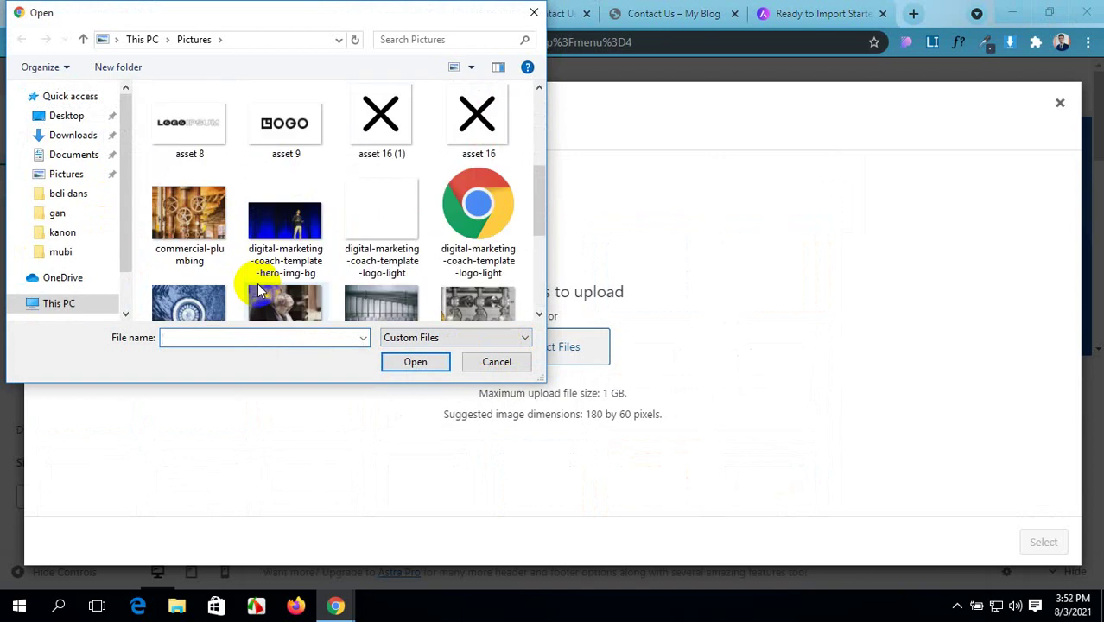
pyautogui.scroll(2, 259, 289)
pyautogui.scroll(-3, 259, 290)
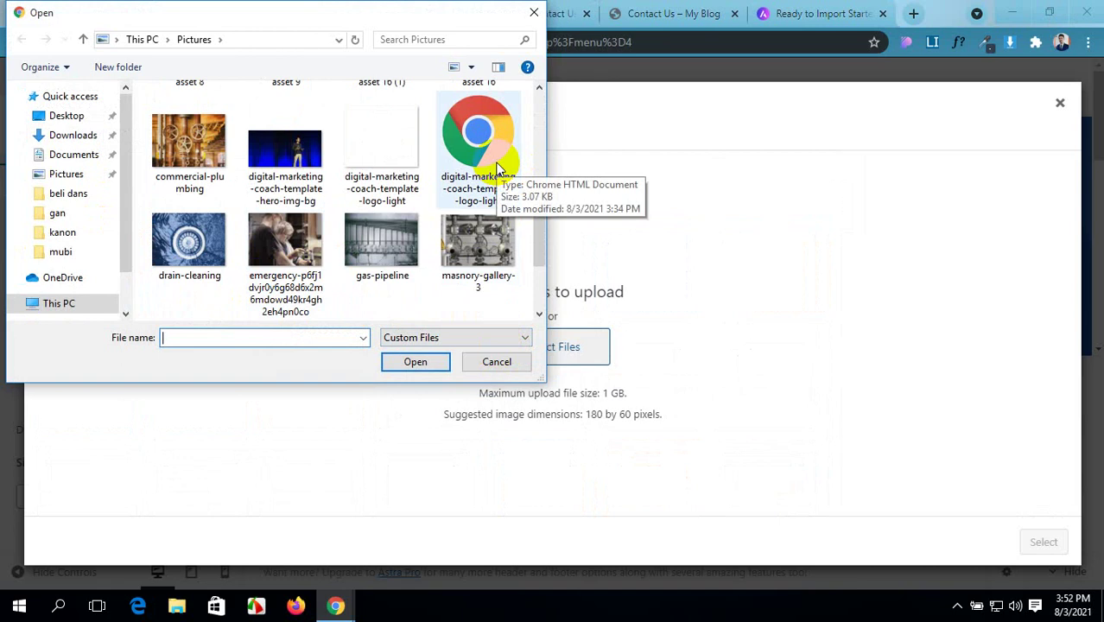
pyautogui.click(497, 166)
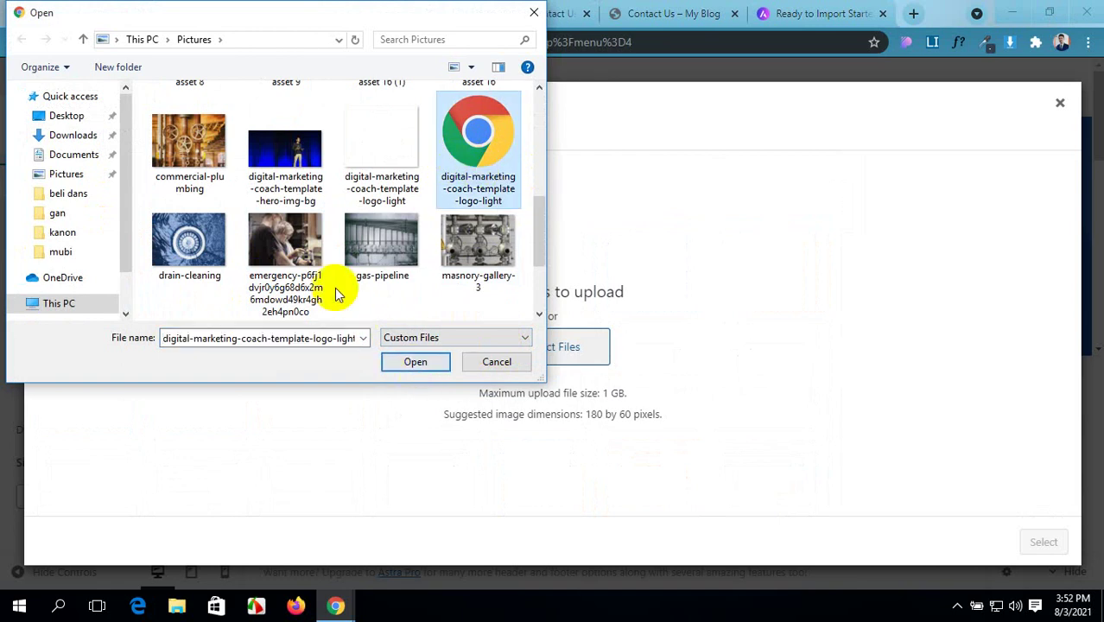
pyautogui.scroll(3, 285, 285)
pyautogui.scroll(2, 316, 302)
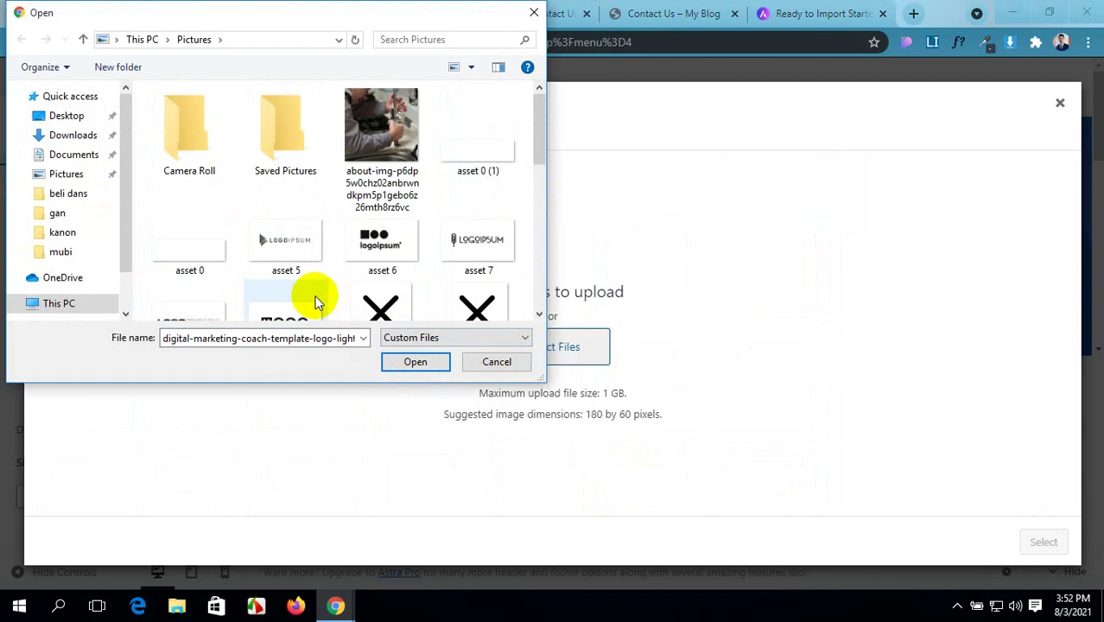
pyautogui.click(292, 242)
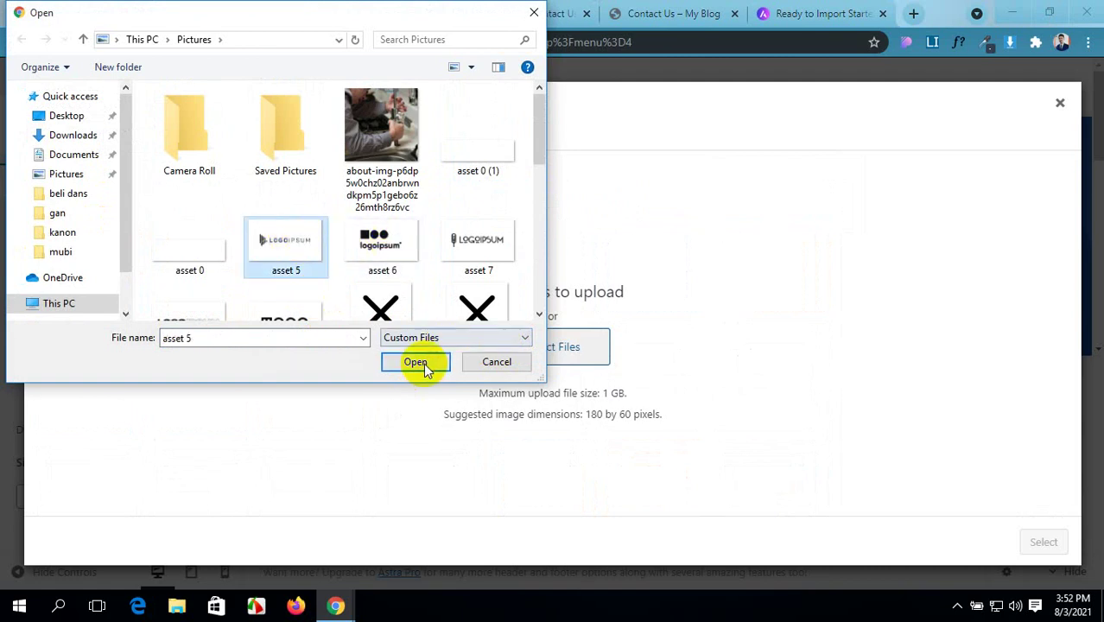
pyautogui.click(417, 363)
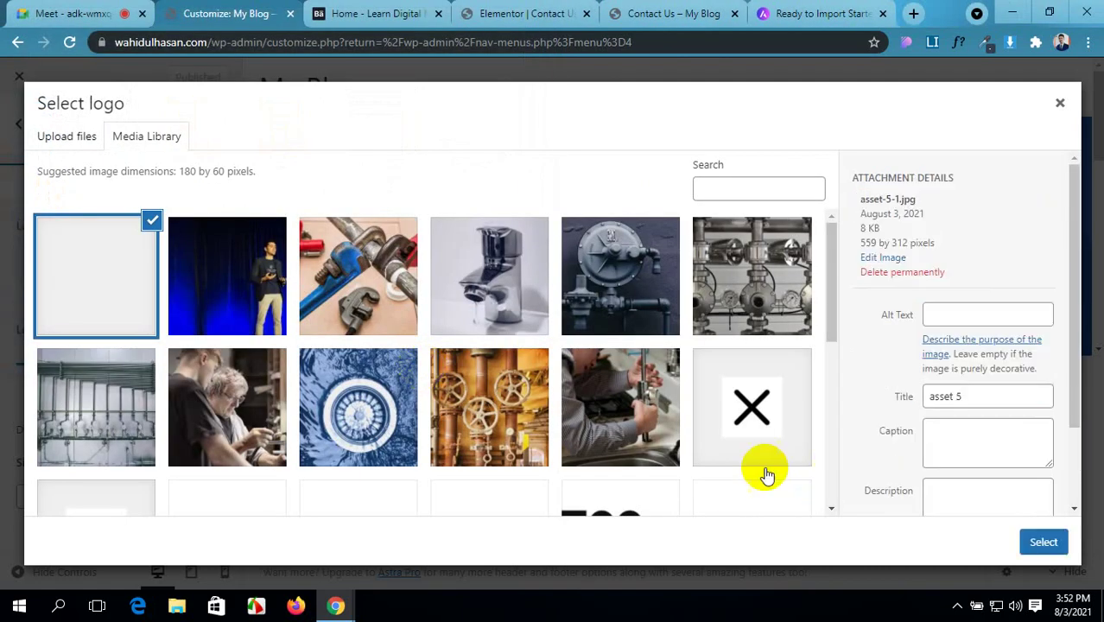
pyautogui.scroll(-5, 360, 306)
pyautogui.scroll(3, 360, 306)
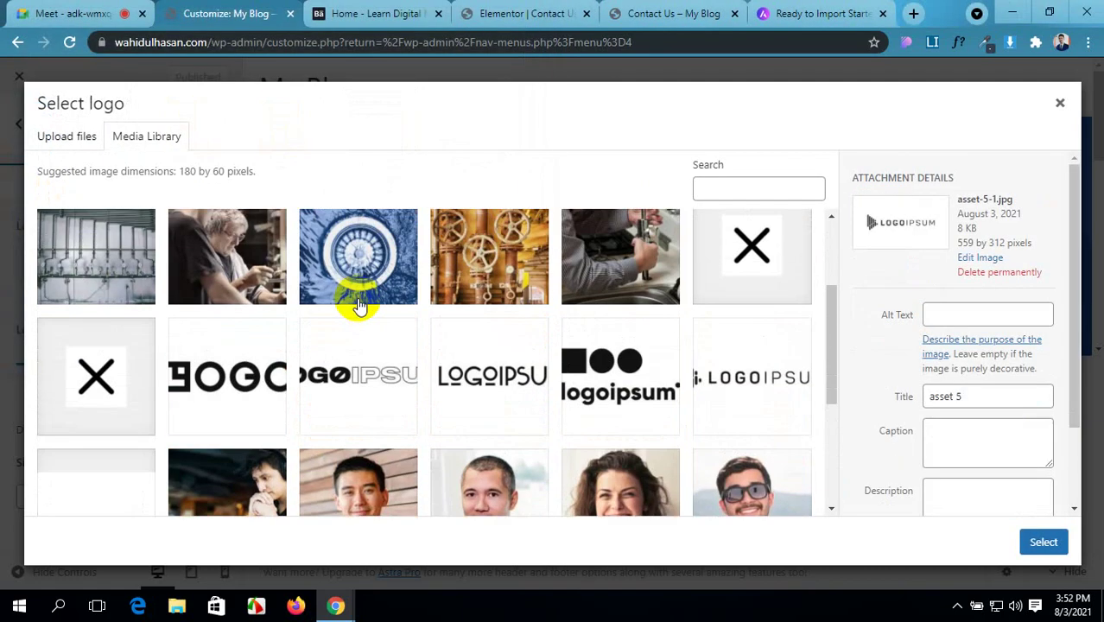
pyautogui.click(1041, 540)
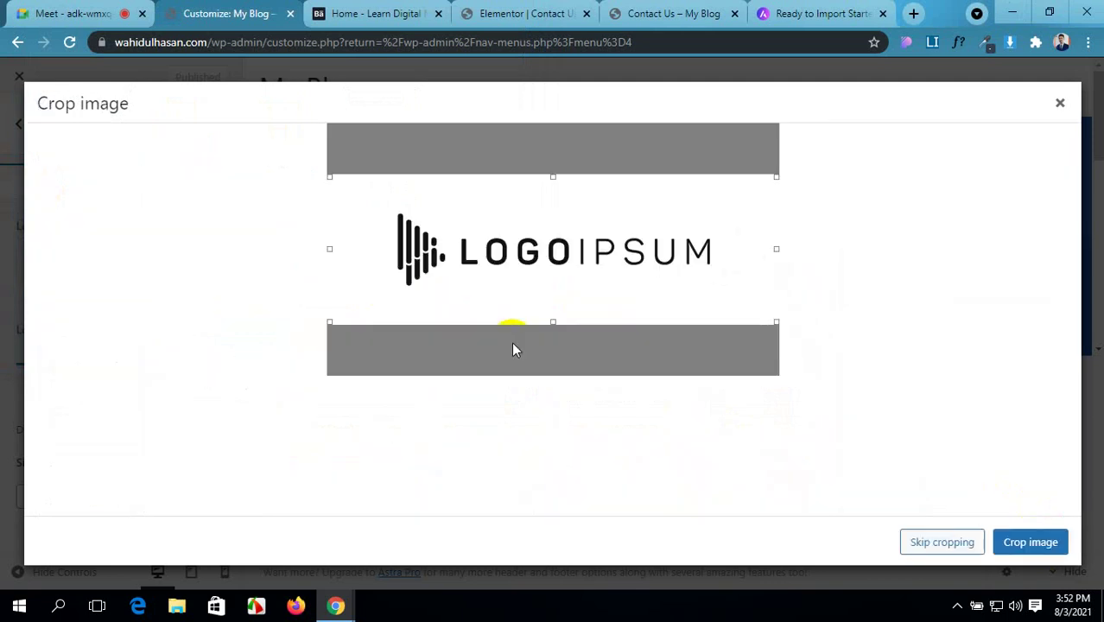
# - Crop the logo tightly around the LOGOIPSUM wordmark and confirm
pyautogui.moveTo(332, 249); pyautogui.dragTo(392, 249)
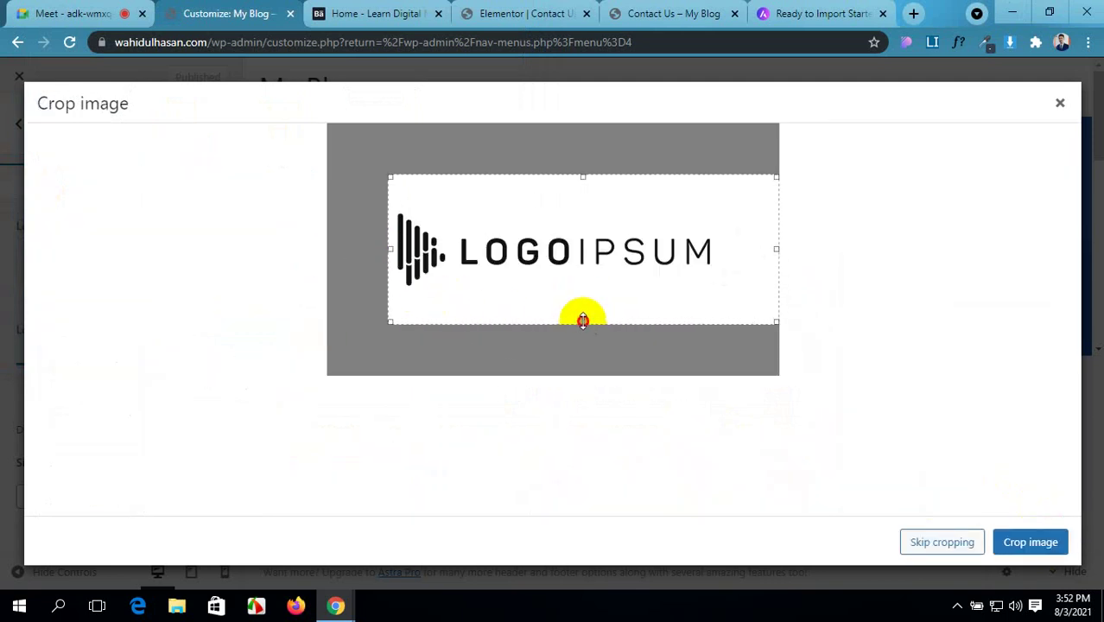
pyautogui.moveTo(583, 321); pyautogui.dragTo(579, 294)
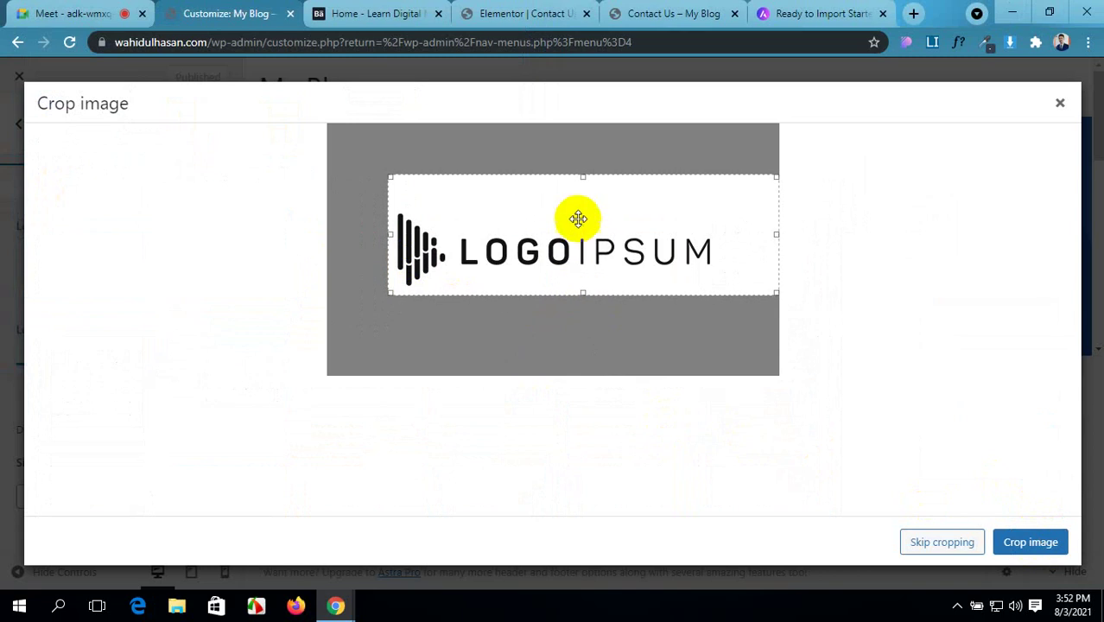
pyautogui.moveTo(583, 178); pyautogui.dragTo(583, 202)
pyautogui.moveTo(774, 247); pyautogui.dragTo(730, 253)
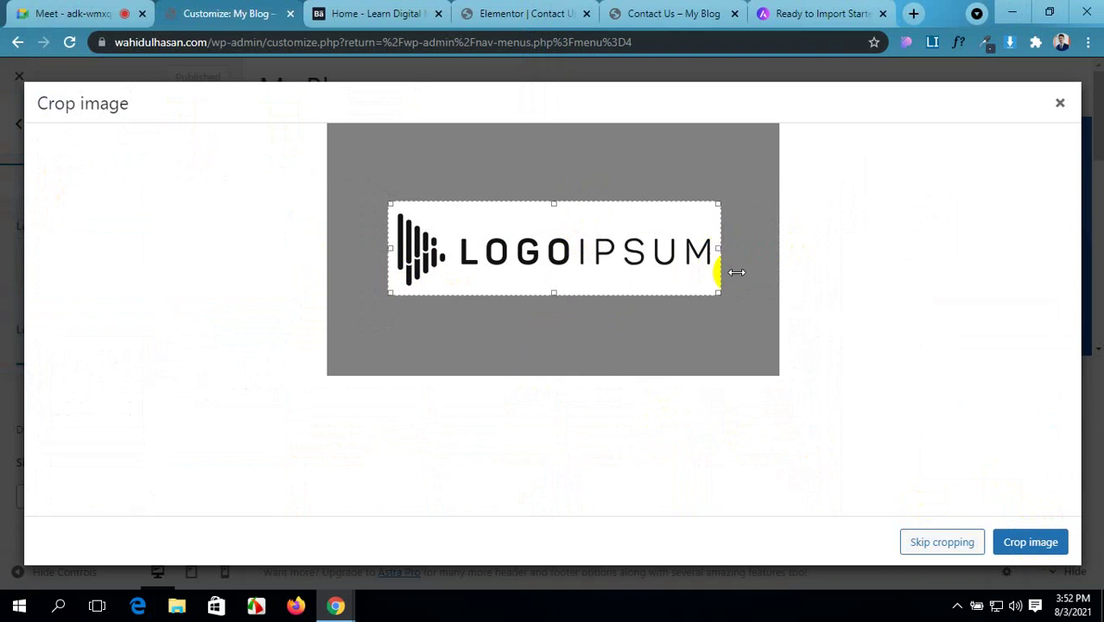
pyautogui.click(972, 542)
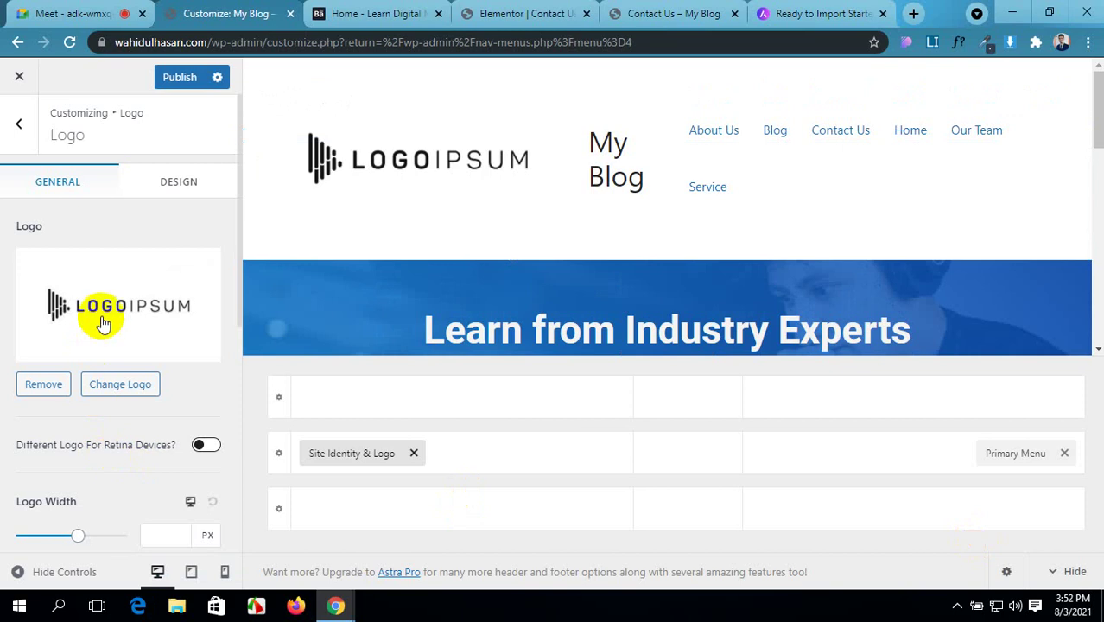
# - Remove the LOGOIPSUM site logo and choose the LOGO image from the Media Library
pyautogui.click(47, 385)
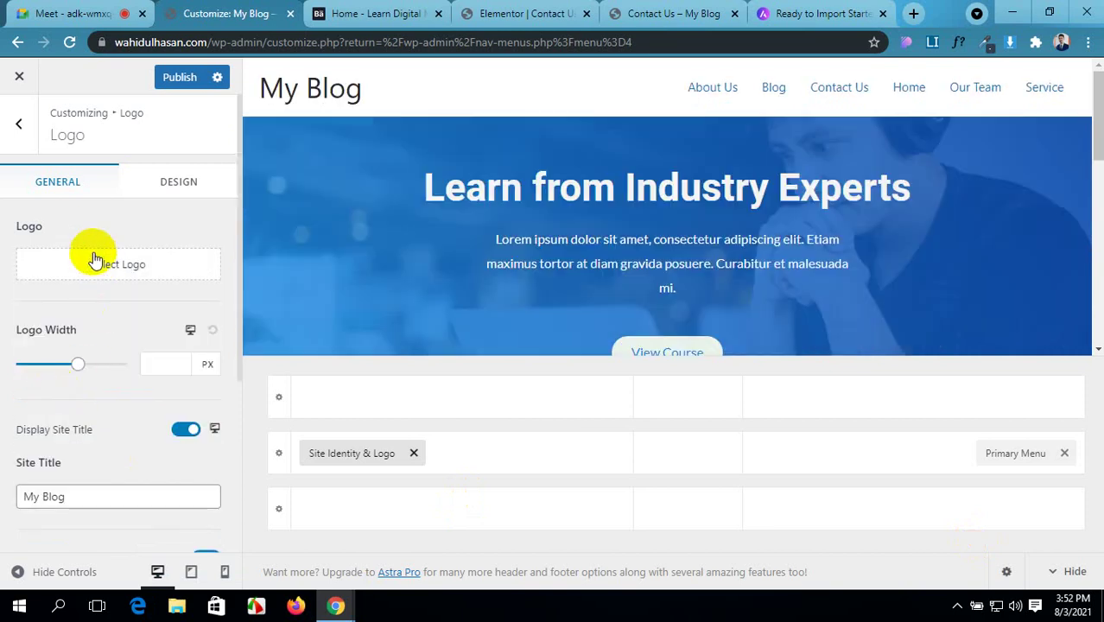
pyautogui.click(97, 265)
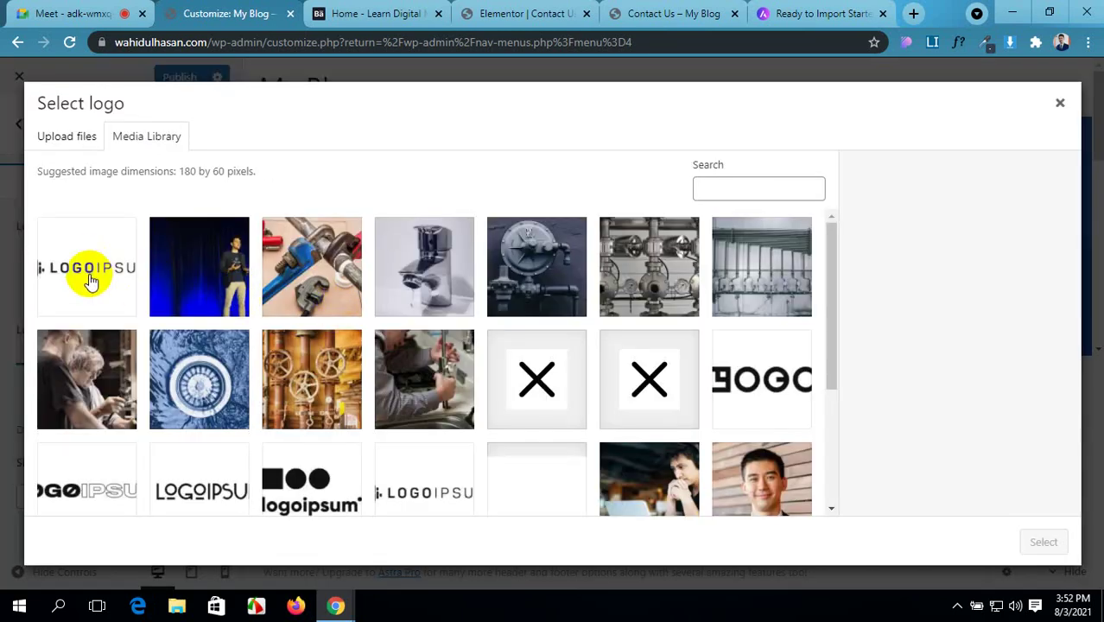
pyautogui.scroll(-1, 331, 409)
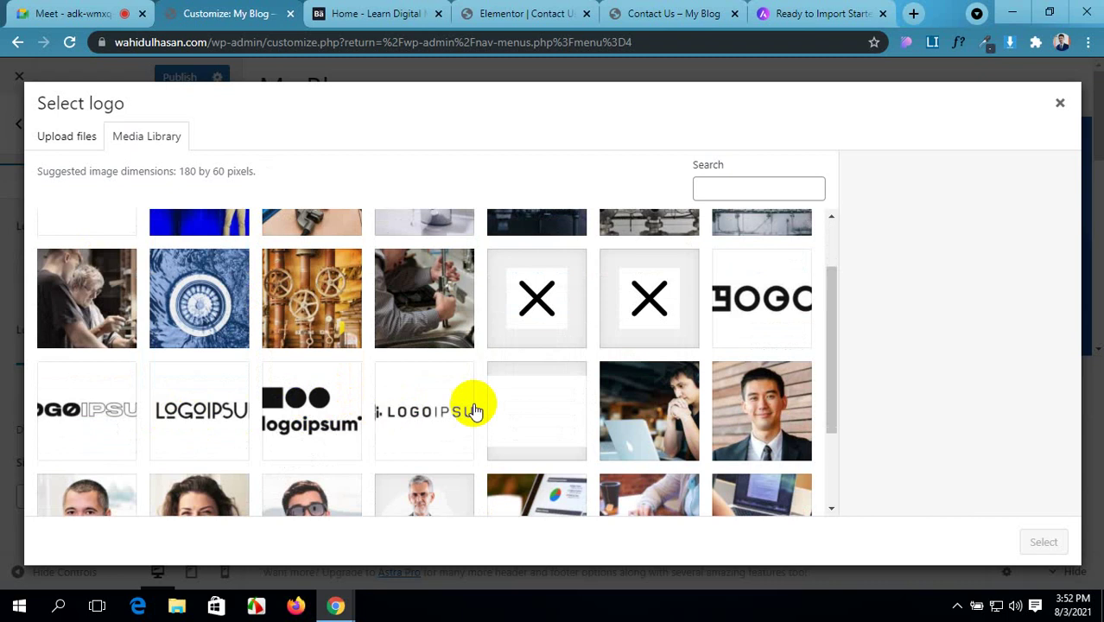
pyautogui.scroll(-2, 483, 402)
pyautogui.scroll(2, 773, 291)
pyautogui.click(759, 321)
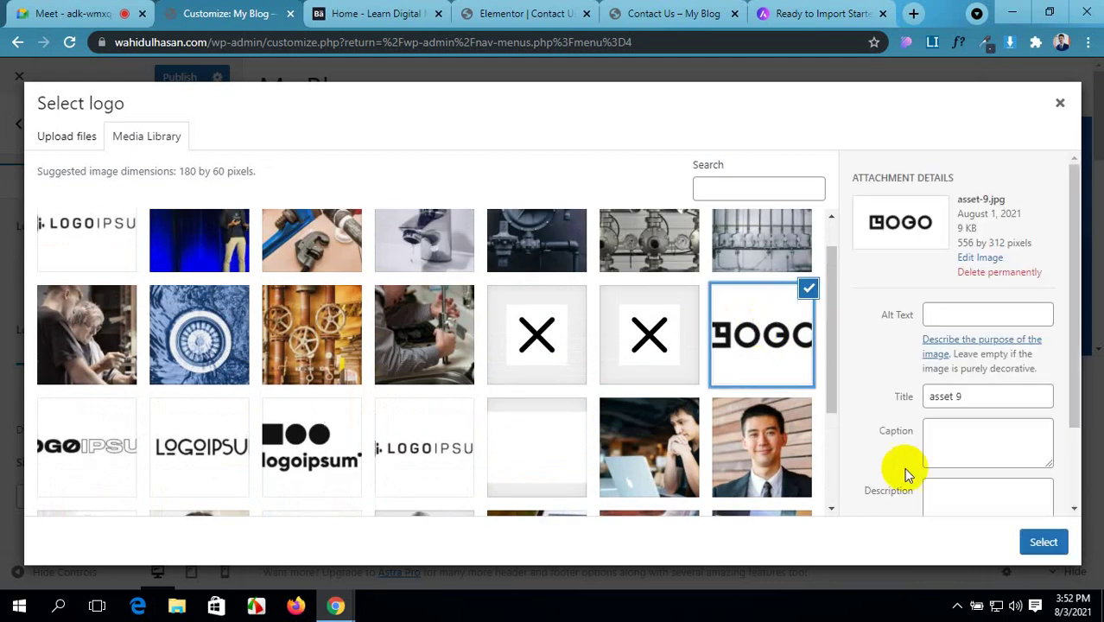
pyautogui.click(1044, 542)
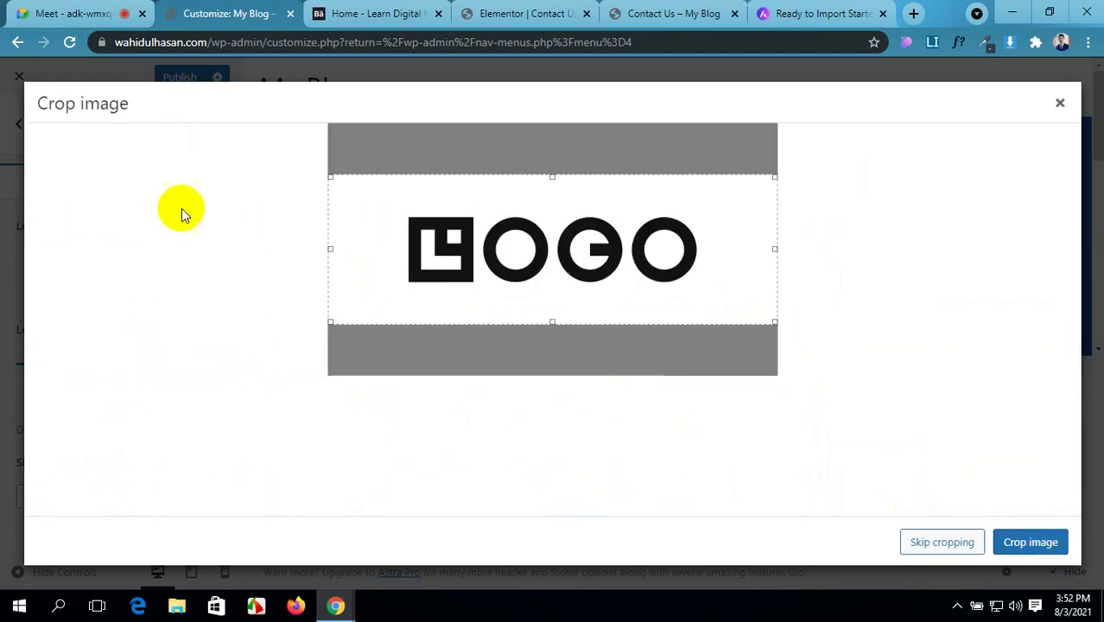
# - Crop the LOGO image tightly around its letters on all four sides and apply it
pyautogui.moveTo(333, 251); pyautogui.dragTo(400, 258)
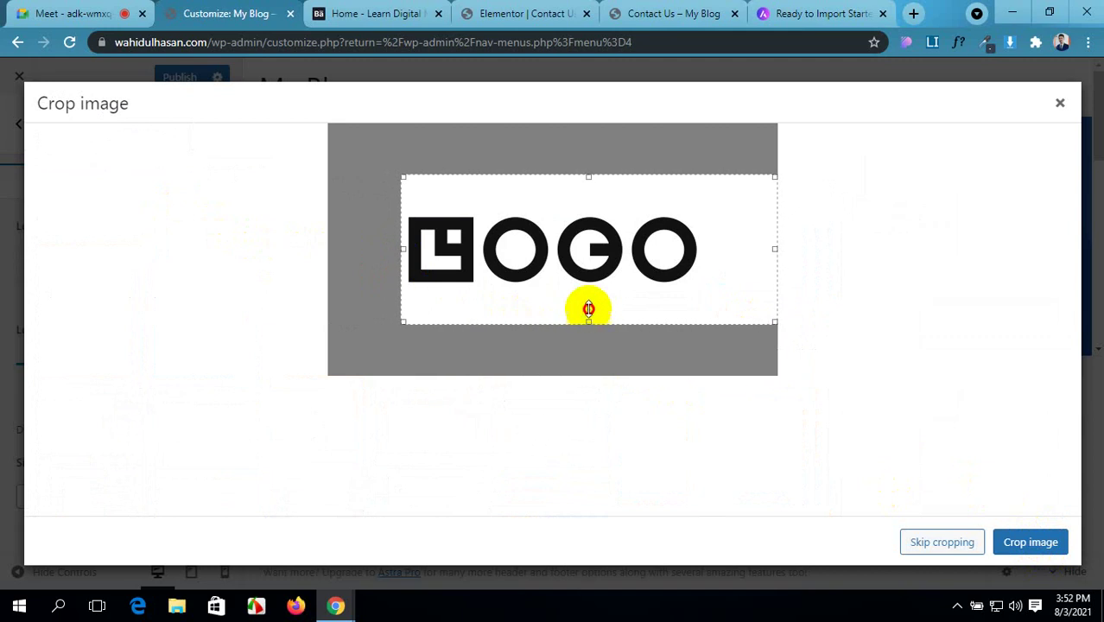
pyautogui.moveTo(588, 309); pyautogui.dragTo(586, 293)
pyautogui.moveTo(589, 178); pyautogui.dragTo(588, 210)
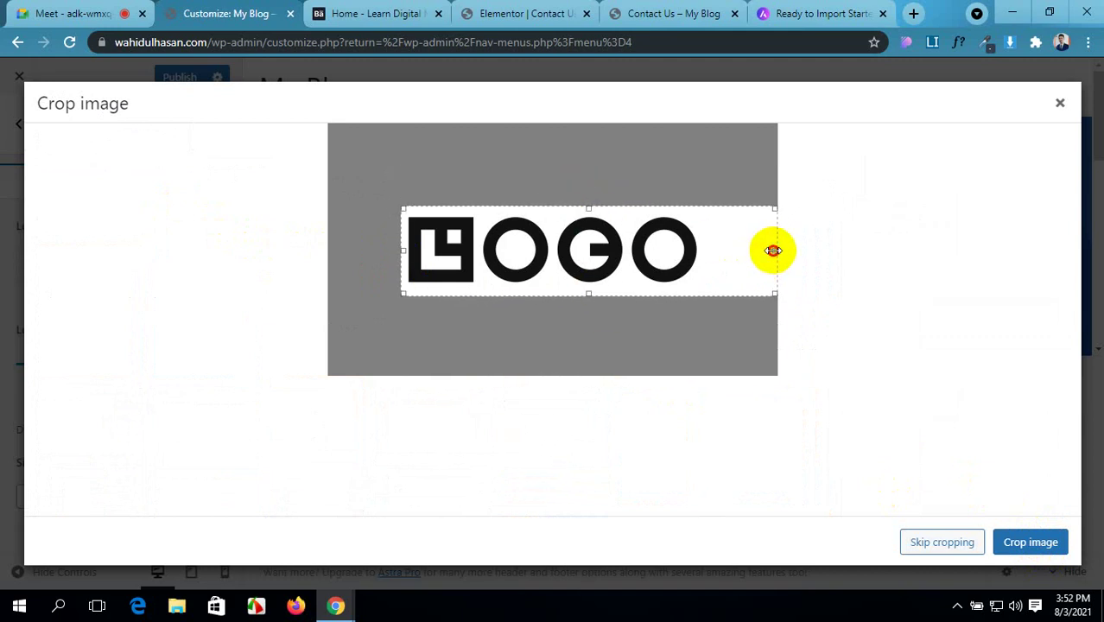
pyautogui.moveTo(773, 250); pyautogui.dragTo(704, 250)
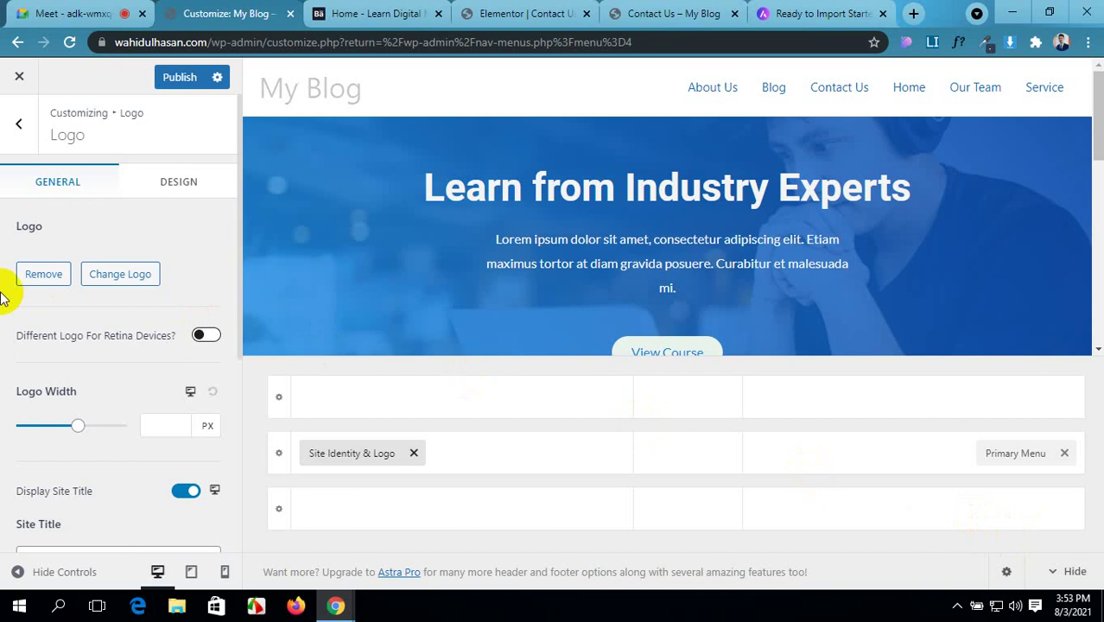
# - Turn off Display Site Title, publish, and return to the Elementor Contact Us editor
pyautogui.scroll(-2, 5, 293)
pyautogui.scroll(-4, 4, 294)
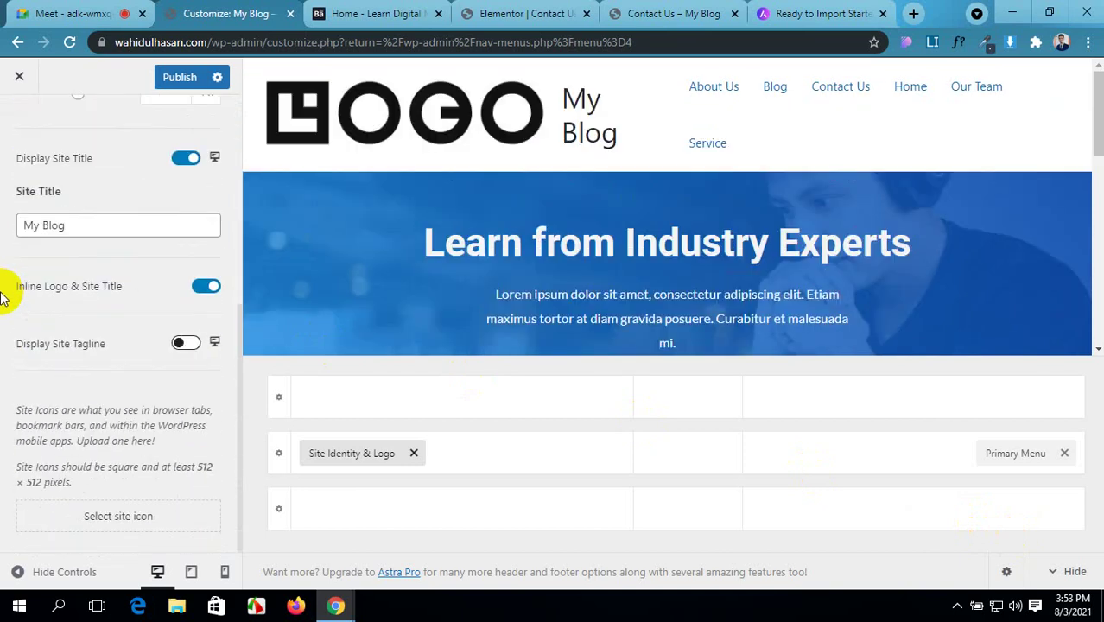
pyautogui.scroll(4, 4, 294)
pyautogui.scroll(2, 130, 324)
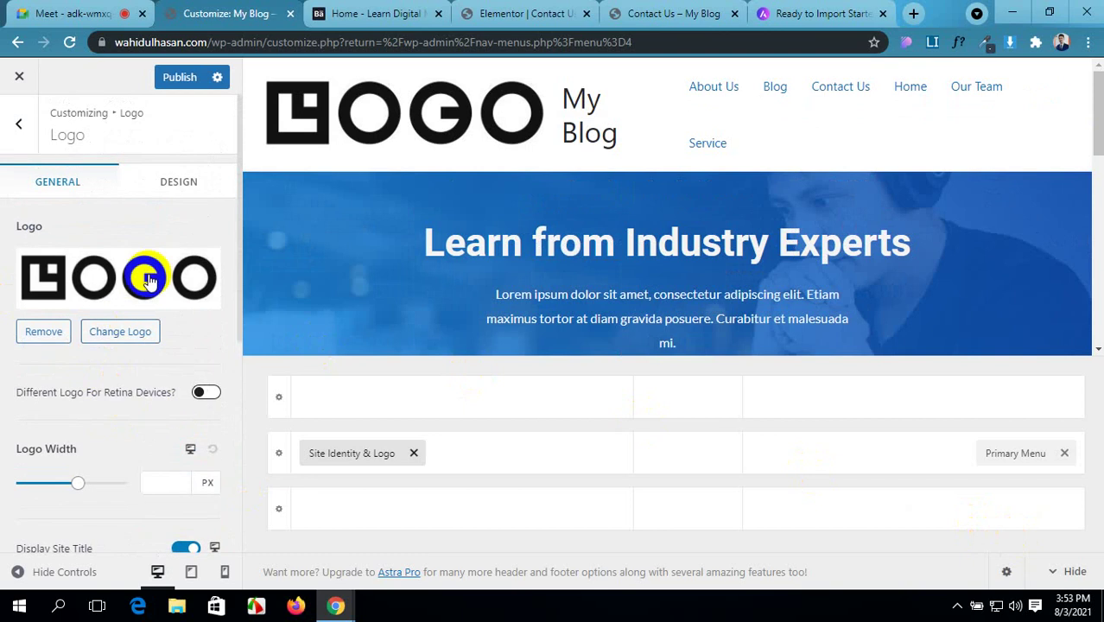
pyautogui.scroll(-1, 148, 321)
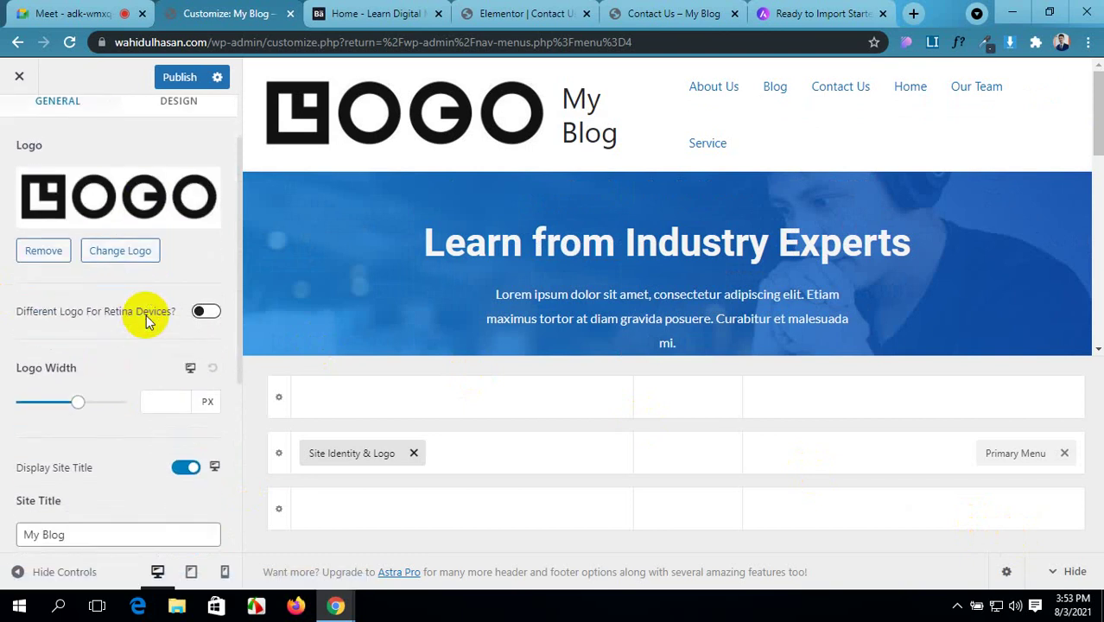
pyautogui.scroll(-2, 148, 320)
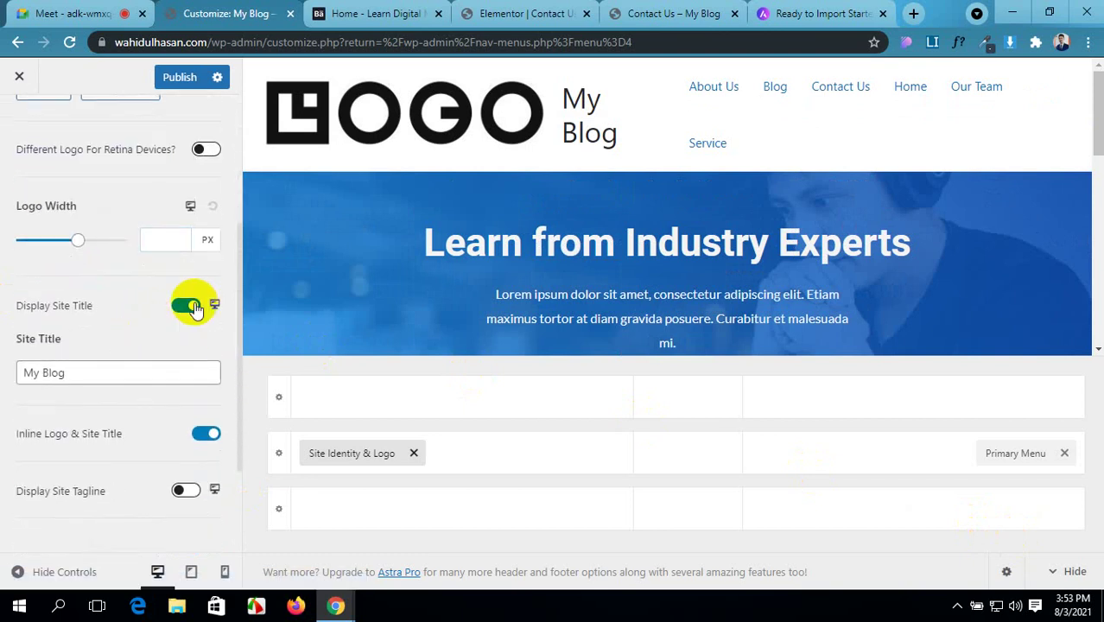
pyautogui.click(190, 307)
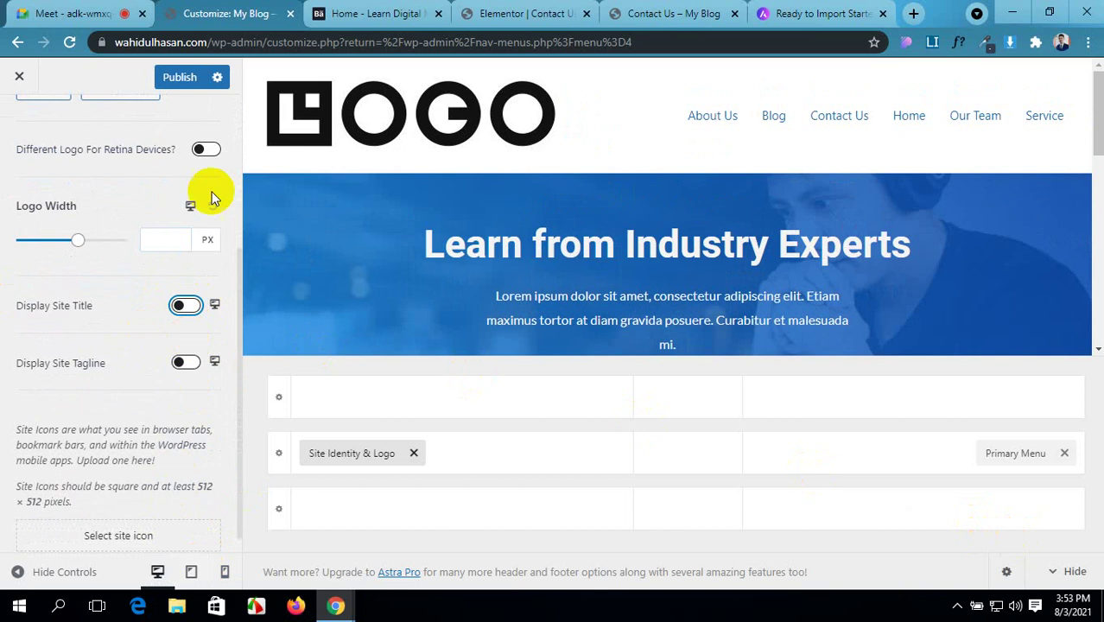
pyautogui.click(183, 77)
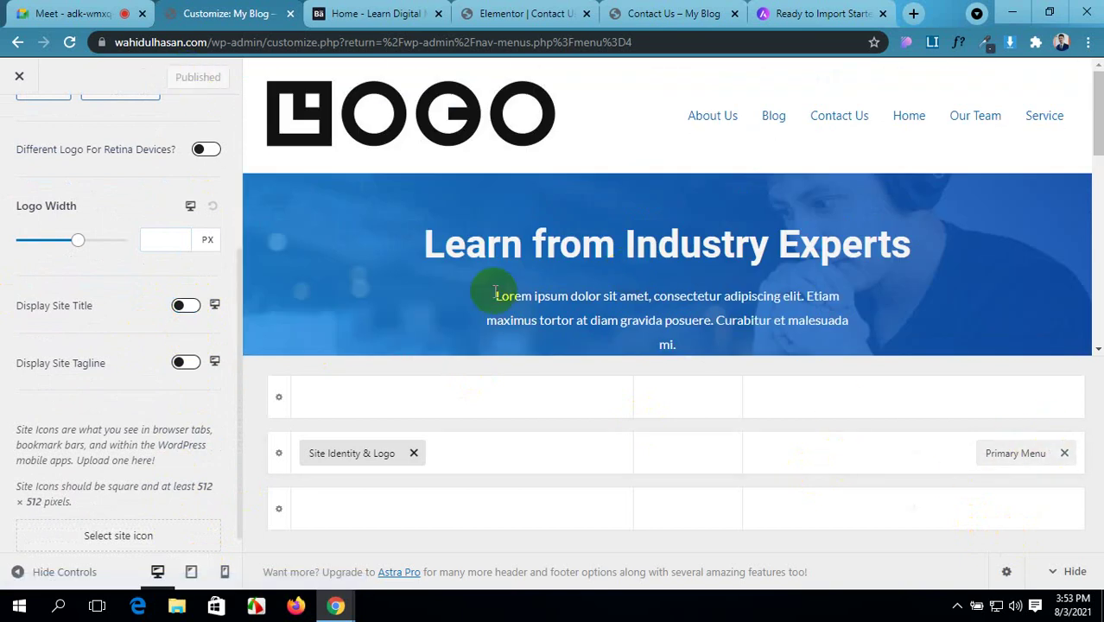
pyautogui.click(290, 15)
pyautogui.click(387, 12)
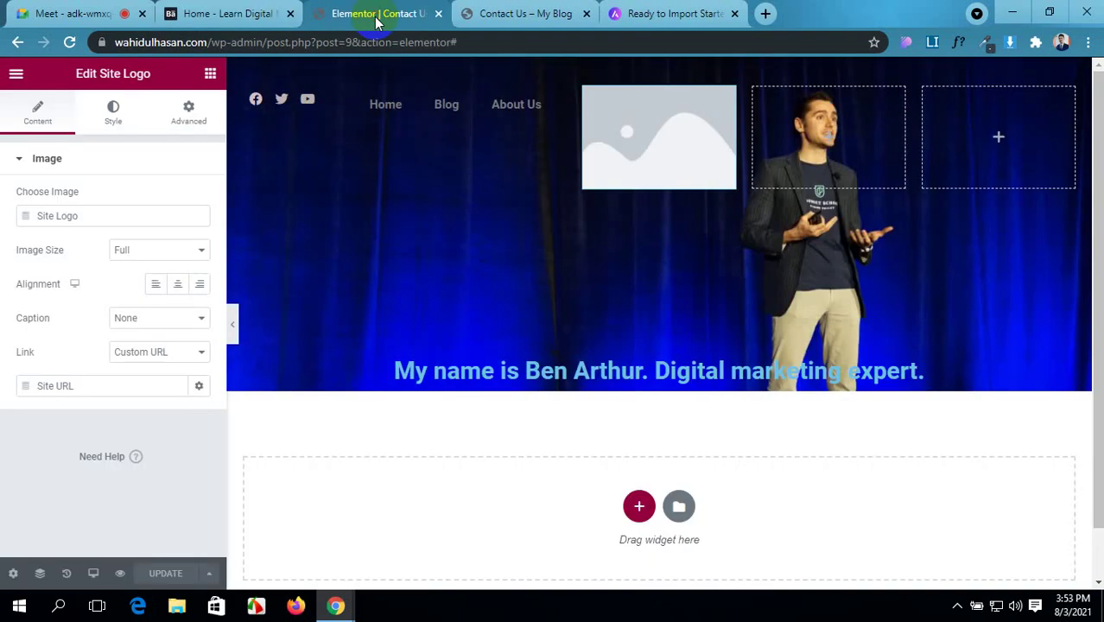
# - Reload the editor so the LOGO appears, then add a PRO Nav Menu widget beside it
pyautogui.click(71, 45)
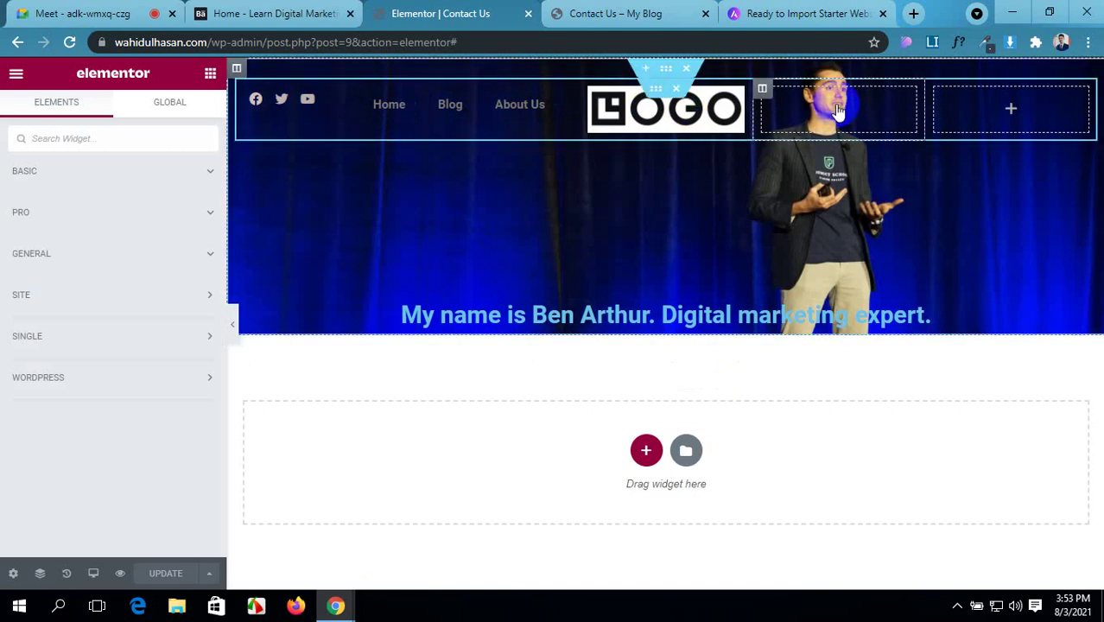
pyautogui.click(89, 214)
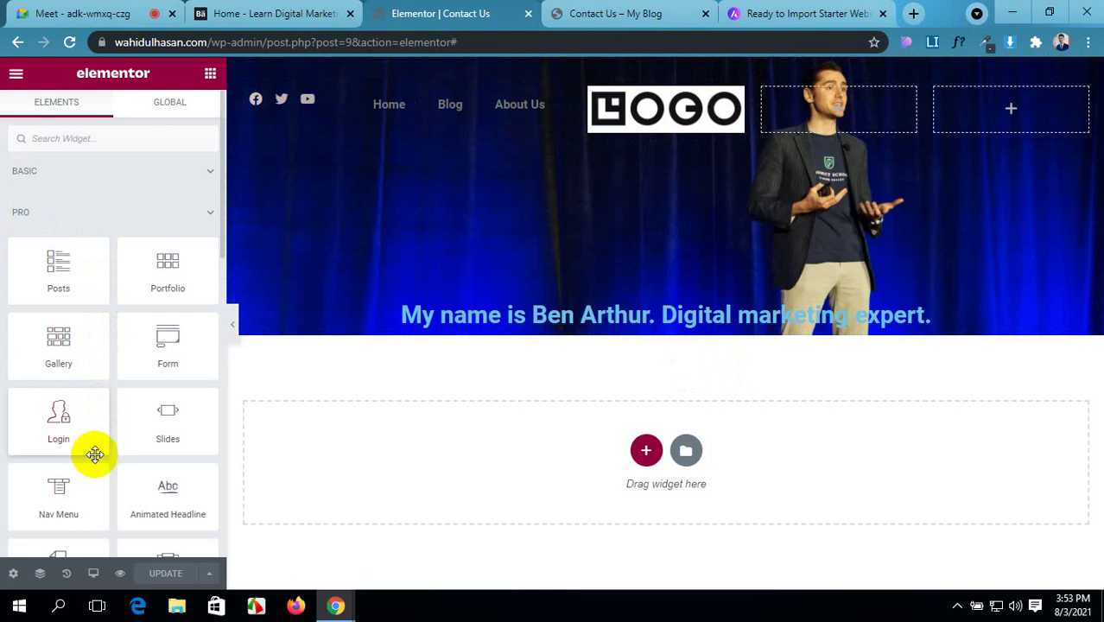
pyautogui.moveTo(64, 510); pyautogui.dragTo(836, 112)
pyautogui.click(188, 200)
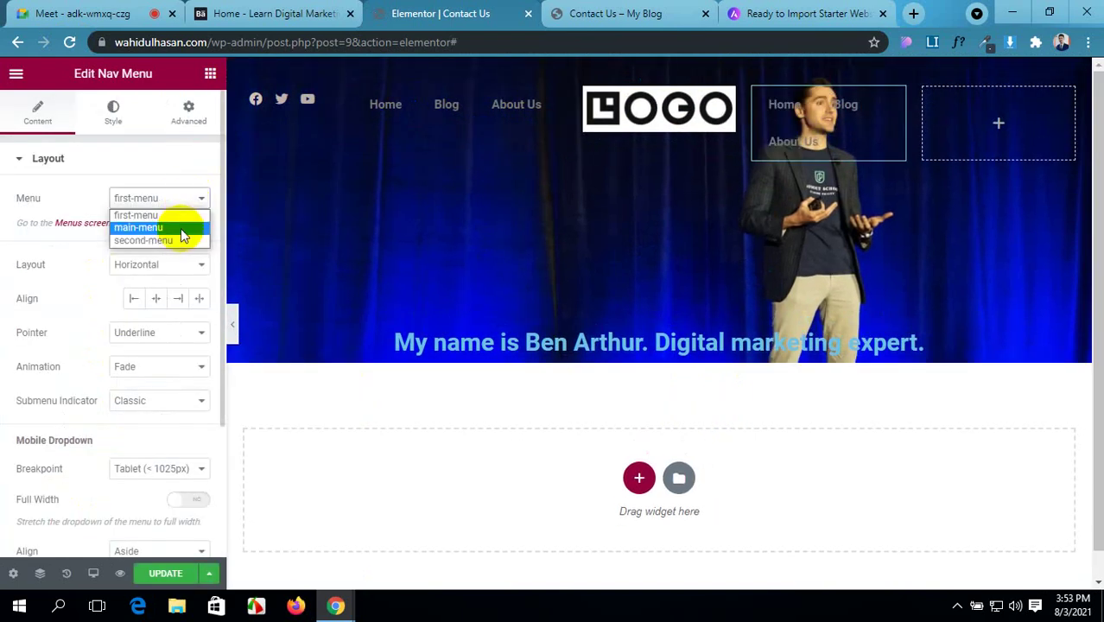
# - Assign second-menu to the new Nav Menu, save, and compare it against the live and demo pages
pyautogui.click(179, 240)
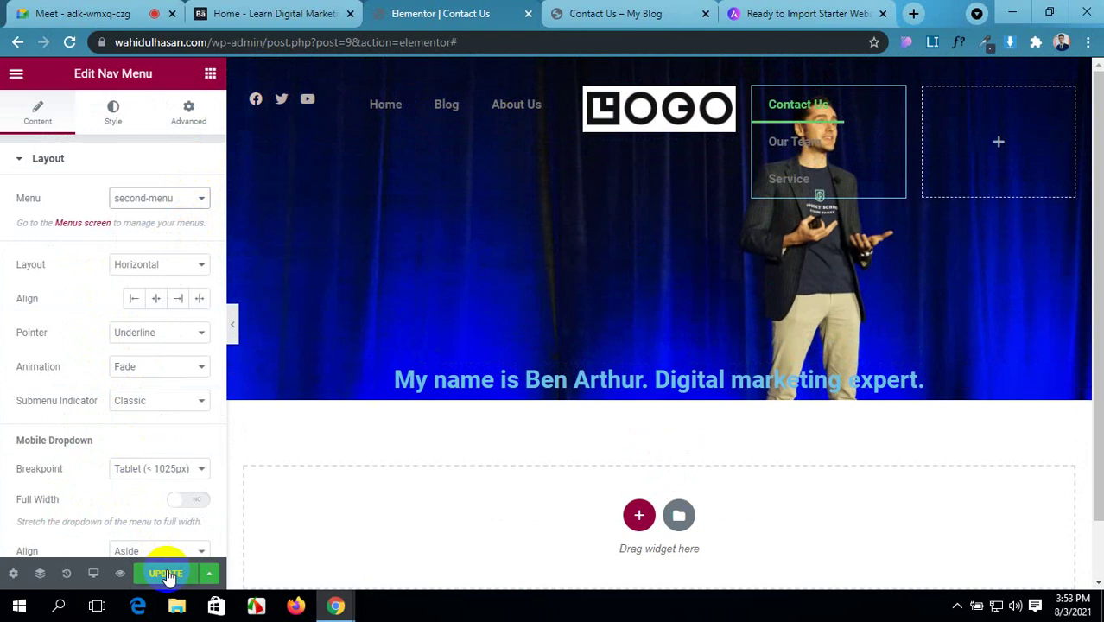
pyautogui.click(167, 574)
pyautogui.click(260, 10)
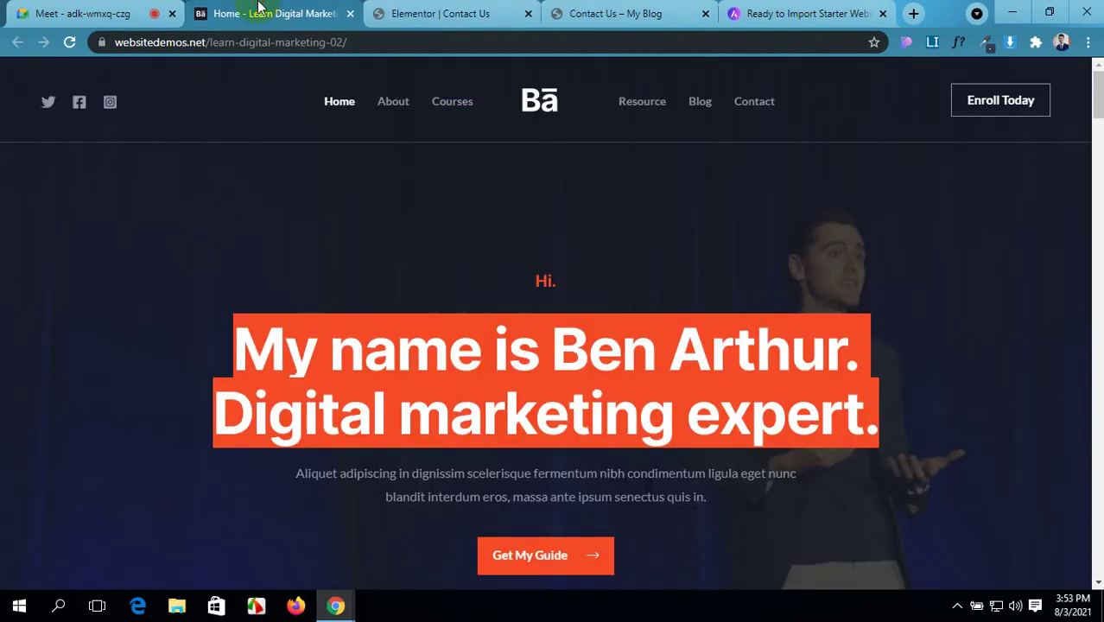
pyautogui.click(657, 13)
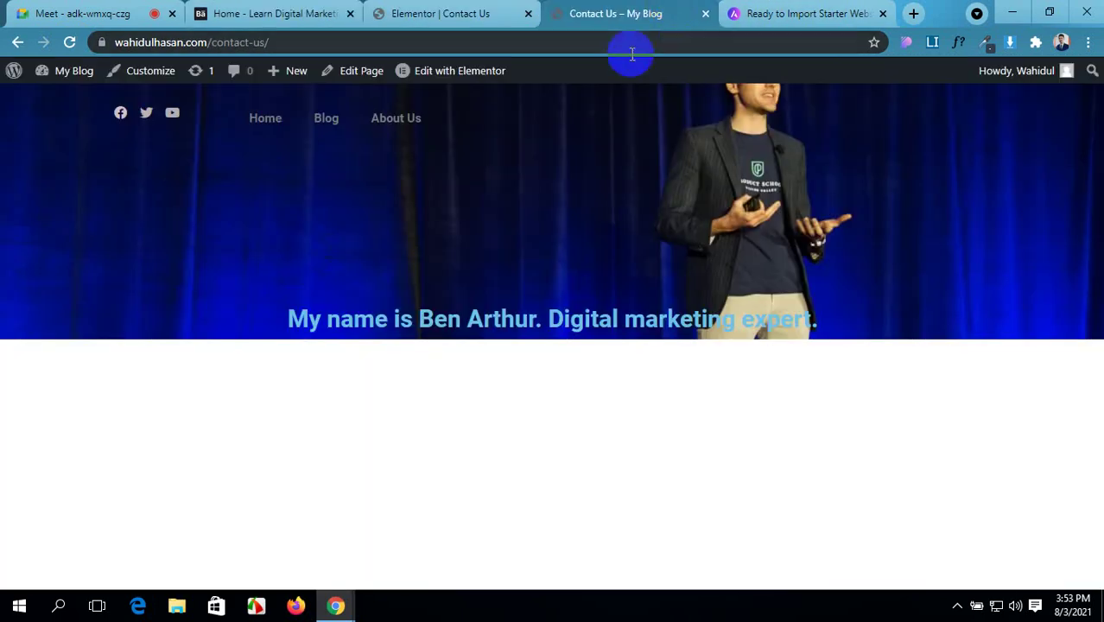
pyautogui.click(442, 13)
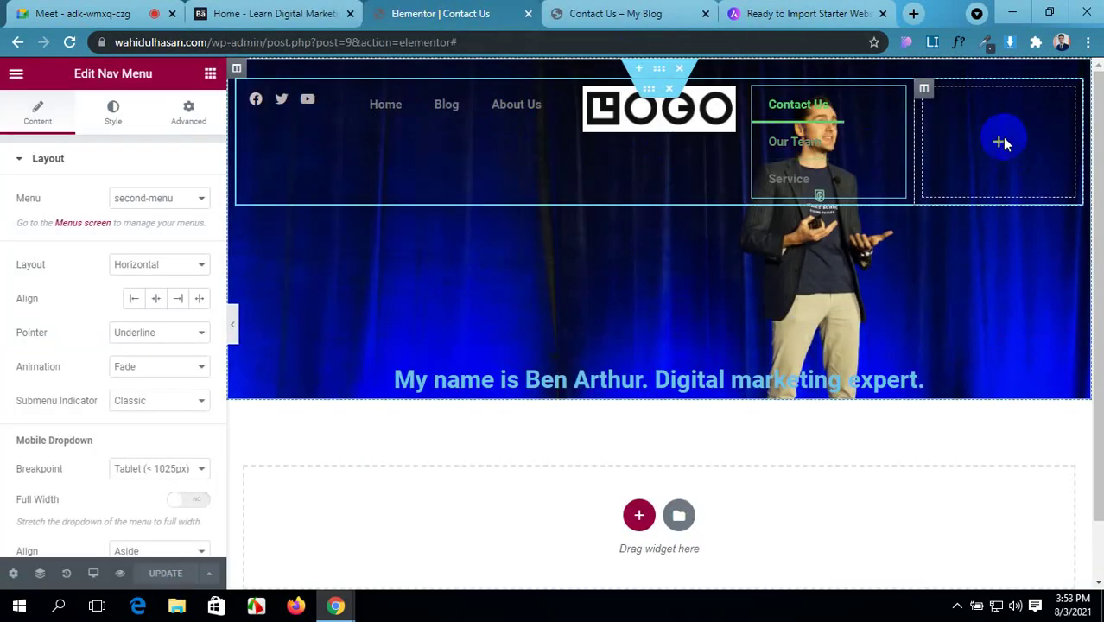
# - Keep the menu layout Horizontal, centre-align its items, and set the pointer effect to None
pyautogui.click(190, 264)
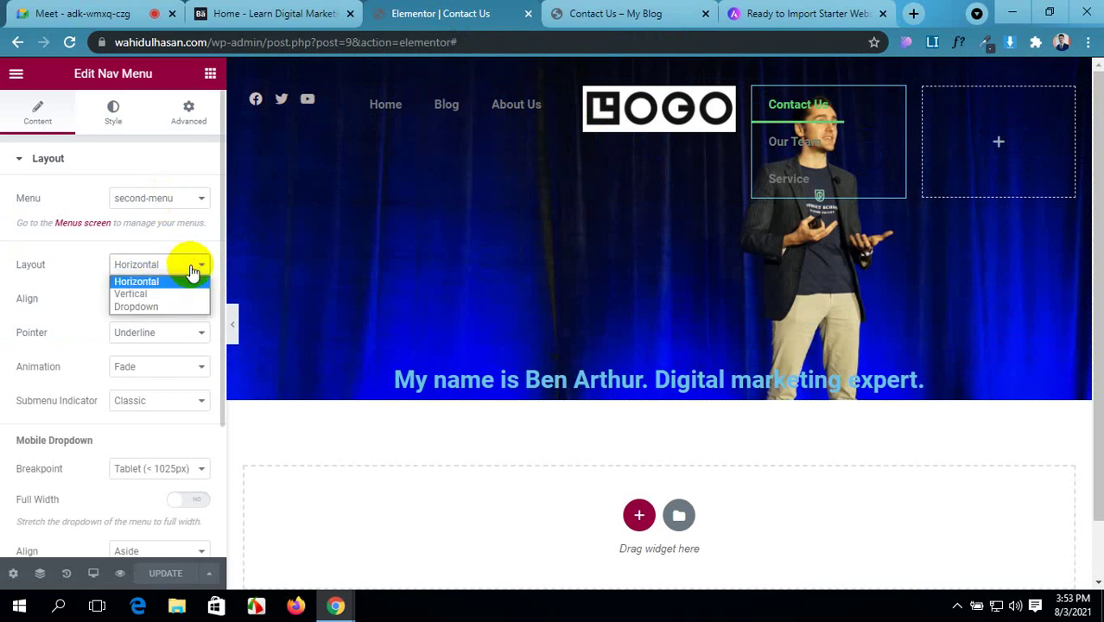
pyautogui.click(177, 281)
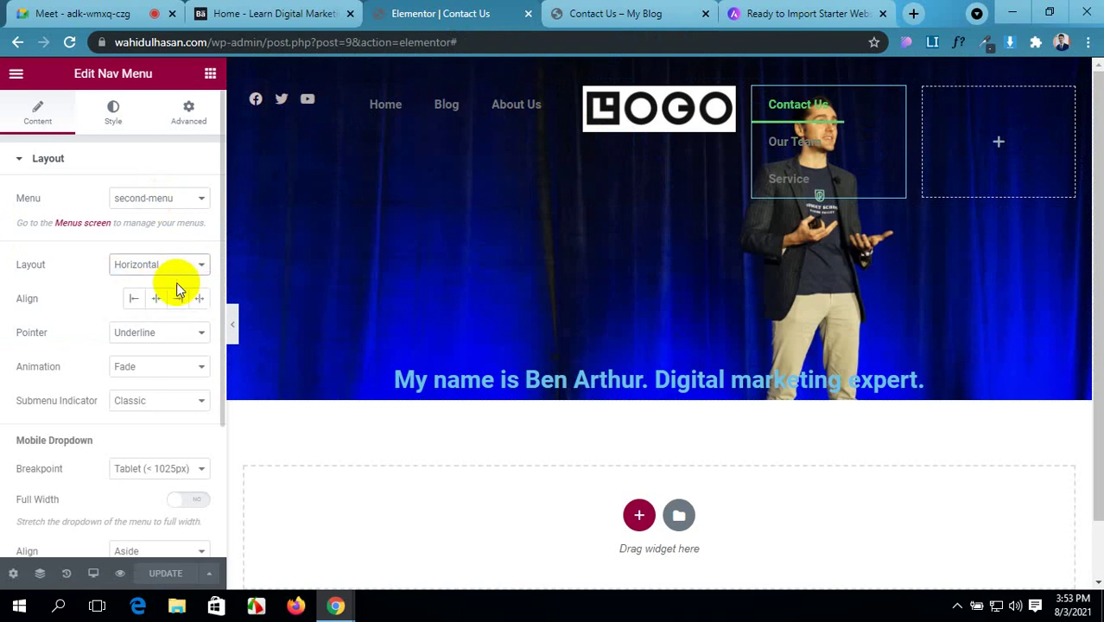
pyautogui.click(157, 299)
pyautogui.click(160, 332)
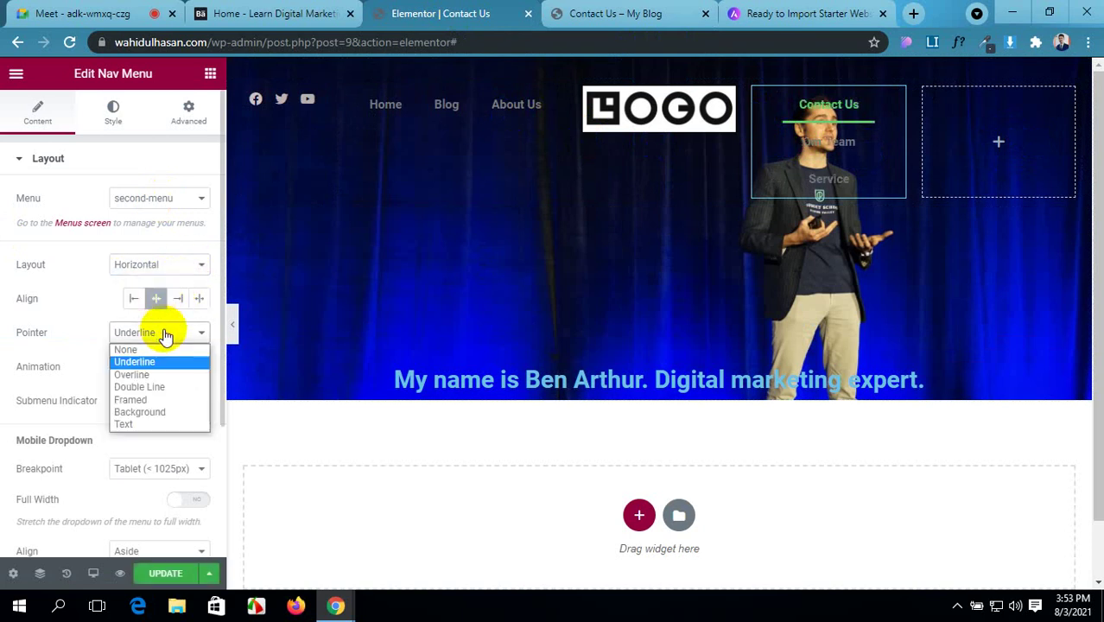
pyautogui.click(161, 350)
pyautogui.scroll(-1, 138, 367)
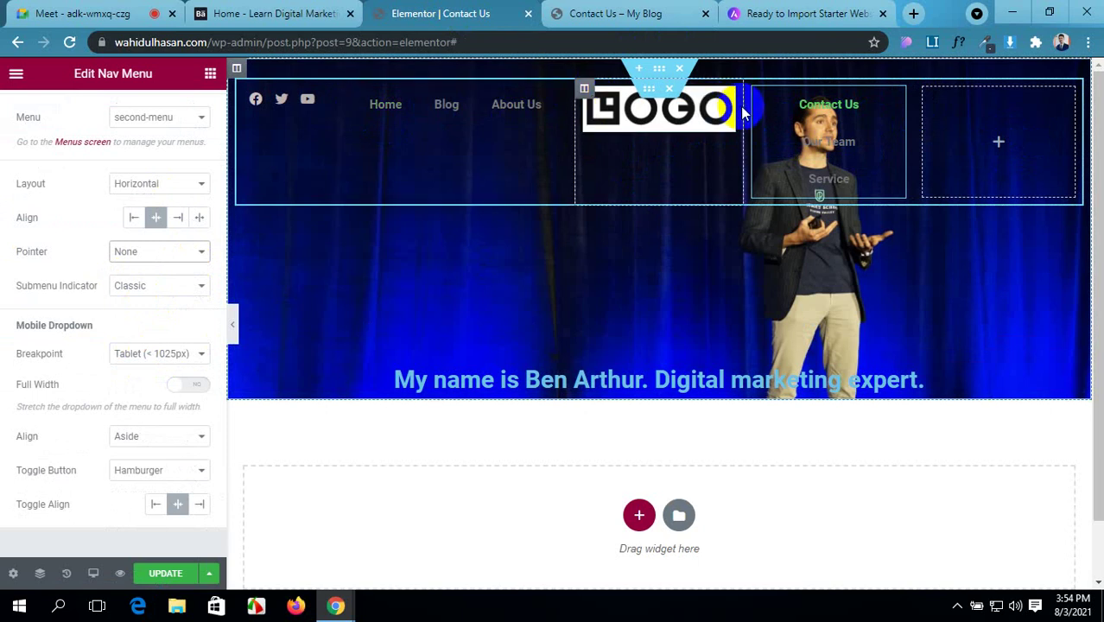
# - Resize the header columns so the logo, social icons and Contact Us menu fit one line
pyautogui.moveTo(745, 107); pyautogui.dragTo(705, 111)
pyautogui.moveTo(700, 109); pyautogui.dragTo(693, 110)
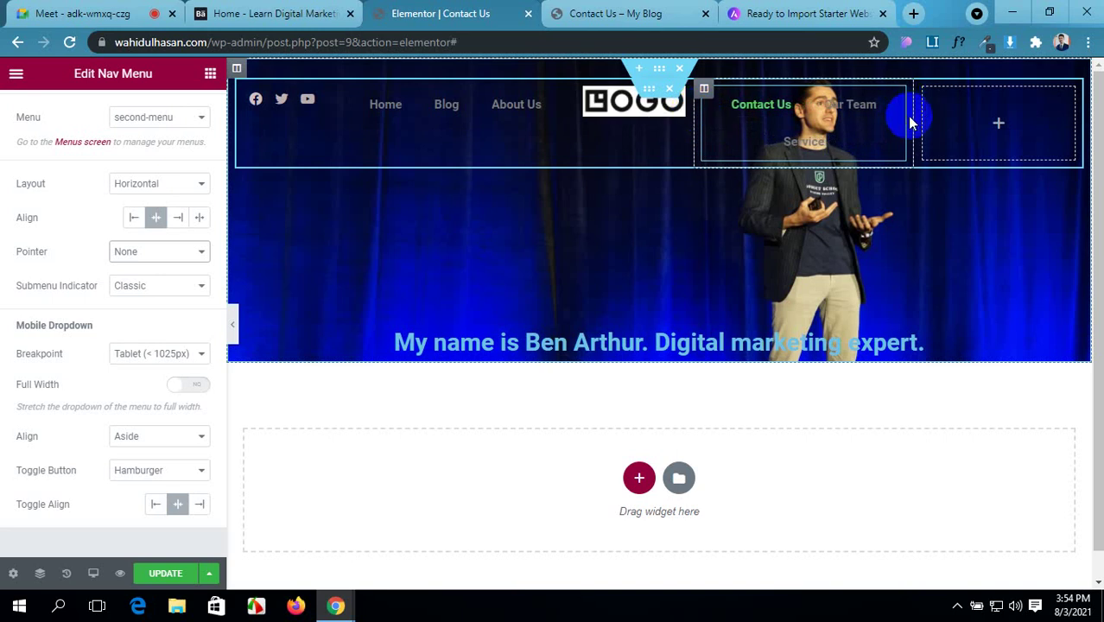
pyautogui.moveTo(907, 115); pyautogui.dragTo(970, 125)
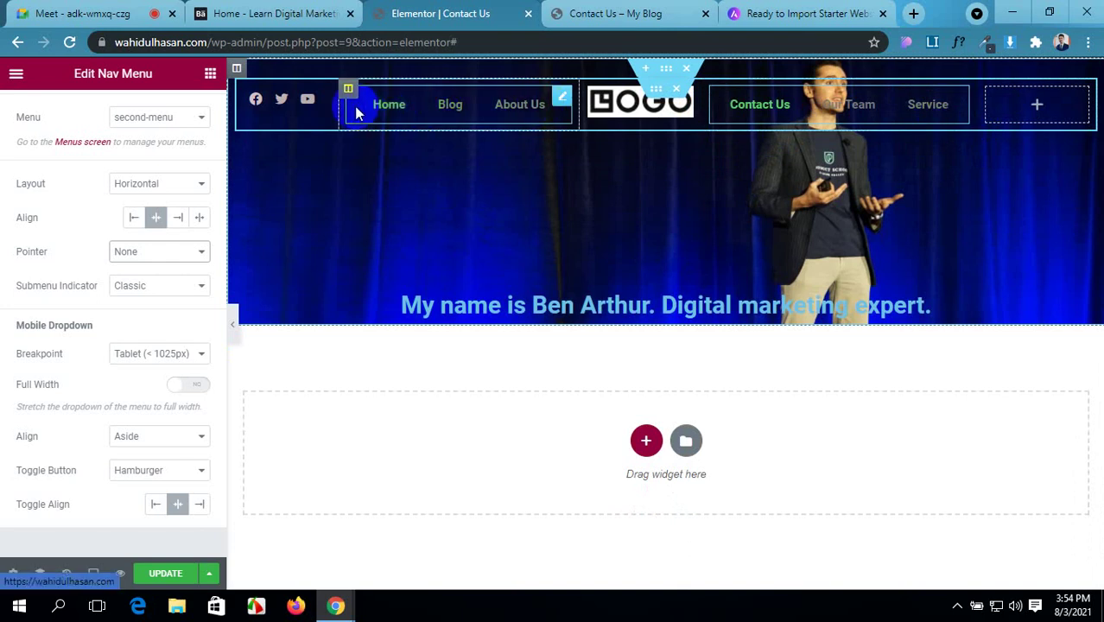
pyautogui.moveTo(337, 106)
pyautogui.mouseDown()
pyautogui.moveTo(321, 113)
pyautogui.moveTo(330, 107)
pyautogui.mouseUp()
pyautogui.moveTo(577, 101); pyautogui.dragTo(565, 98)
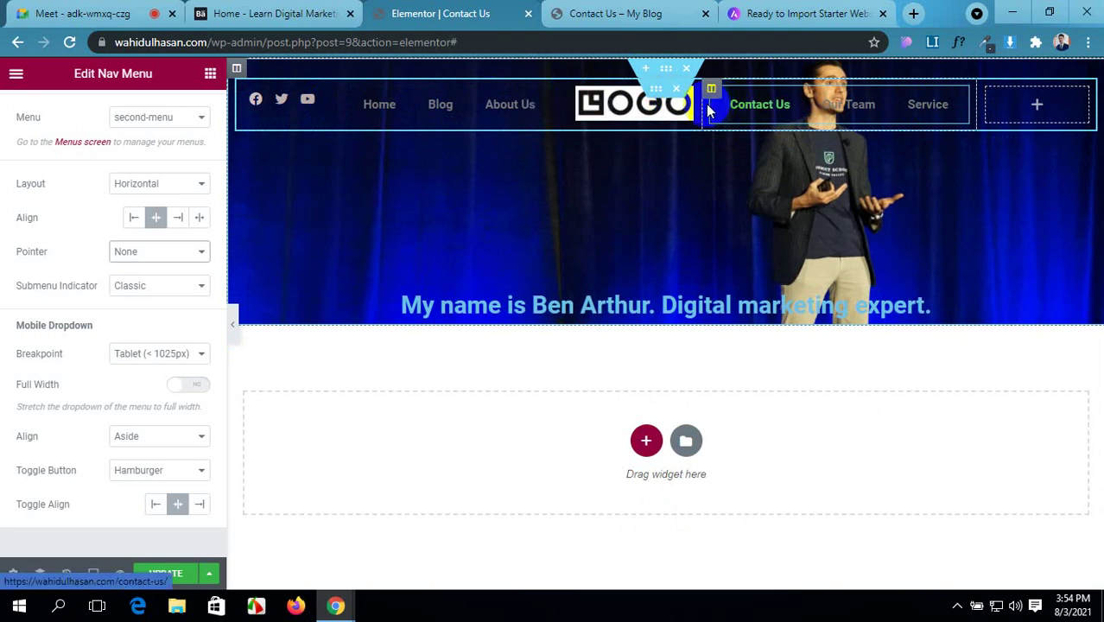
pyautogui.moveTo(699, 103); pyautogui.dragTo(695, 103)
# - Add a Click here Button widget to the rightmost header column and save the page
pyautogui.click(1037, 107)
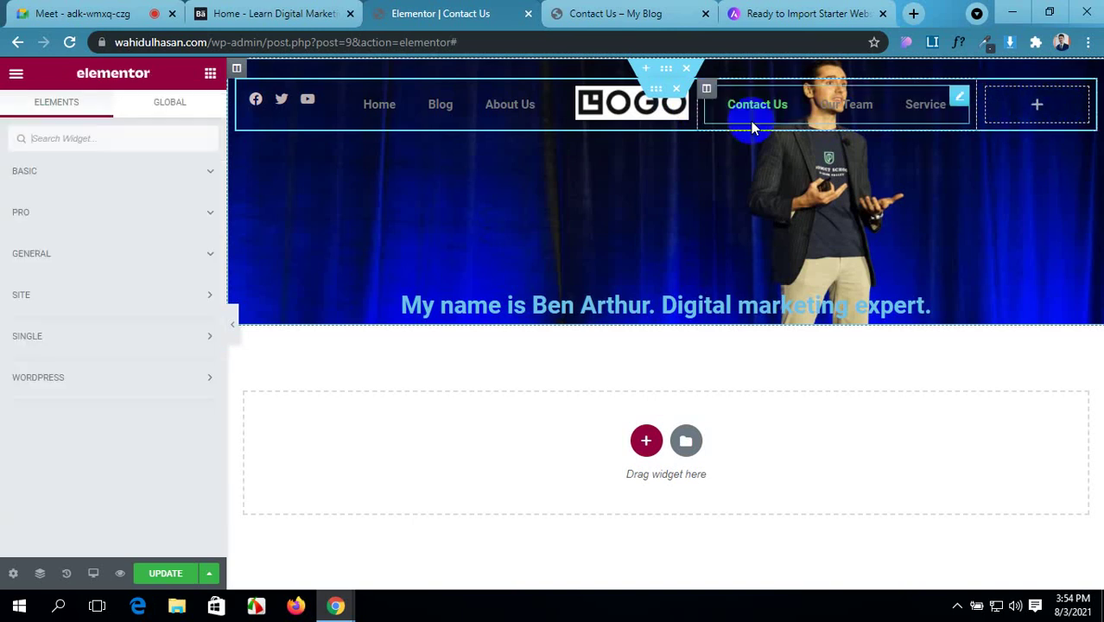
pyautogui.click(105, 178)
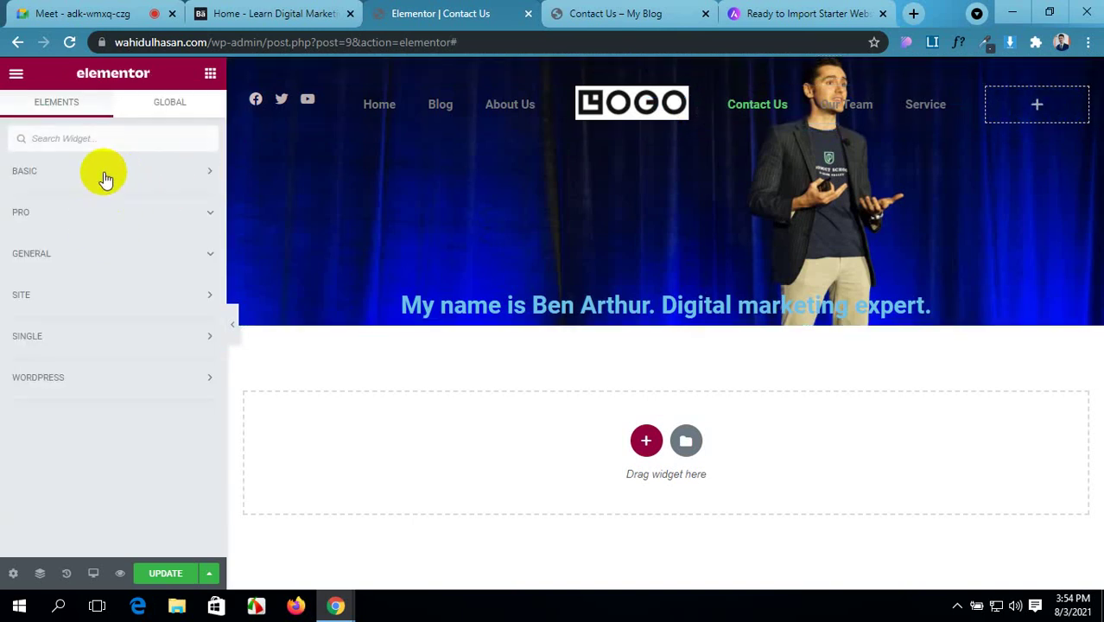
pyautogui.click(104, 176)
pyautogui.moveTo(166, 389); pyautogui.dragTo(1058, 105)
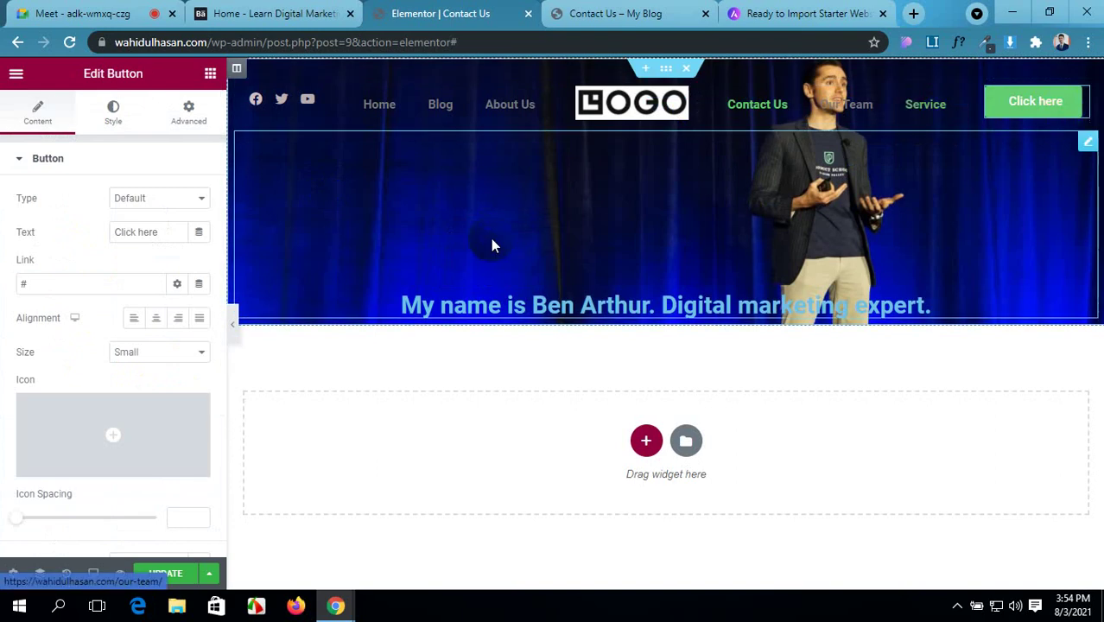
pyautogui.click(185, 574)
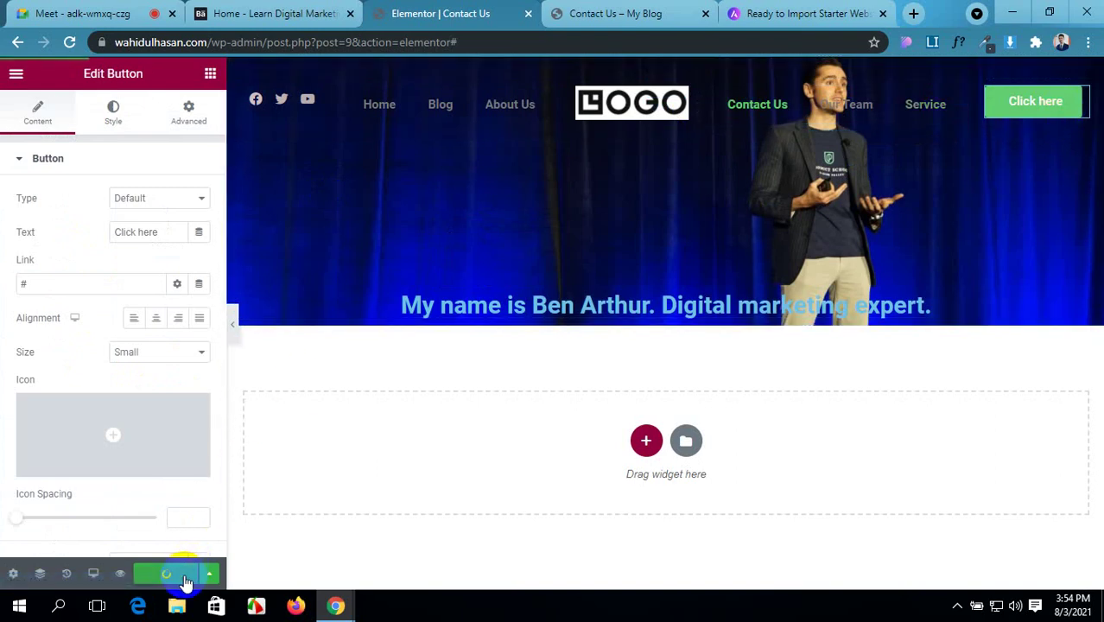
# - Reload the live Contact Us page, compare it with the reference demo site, and return to the editor
pyautogui.click(580, 11)
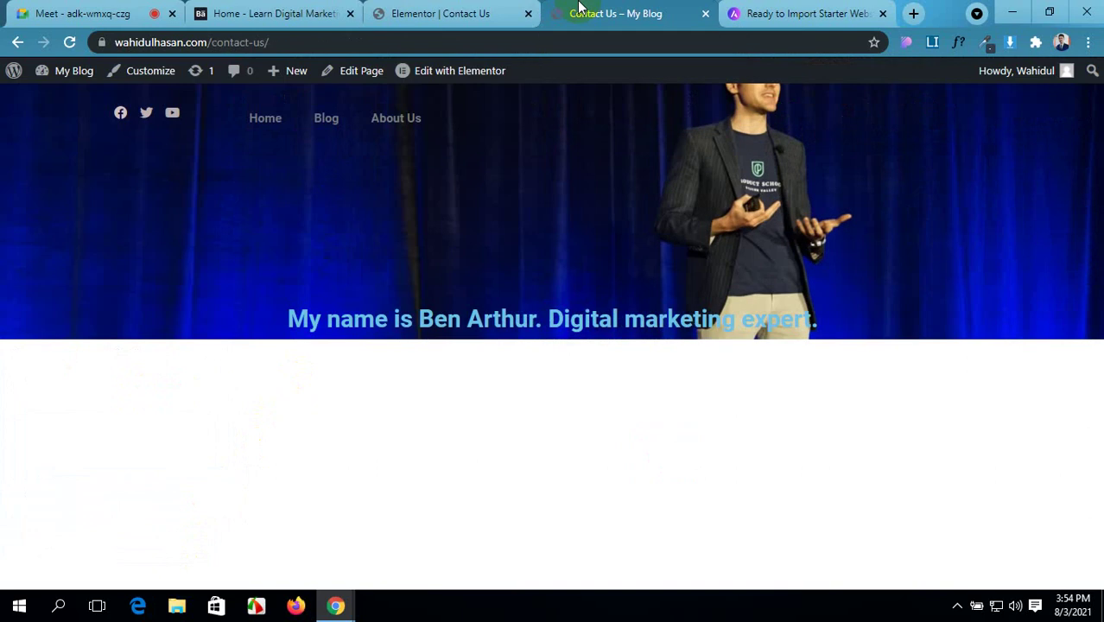
pyautogui.click(69, 42)
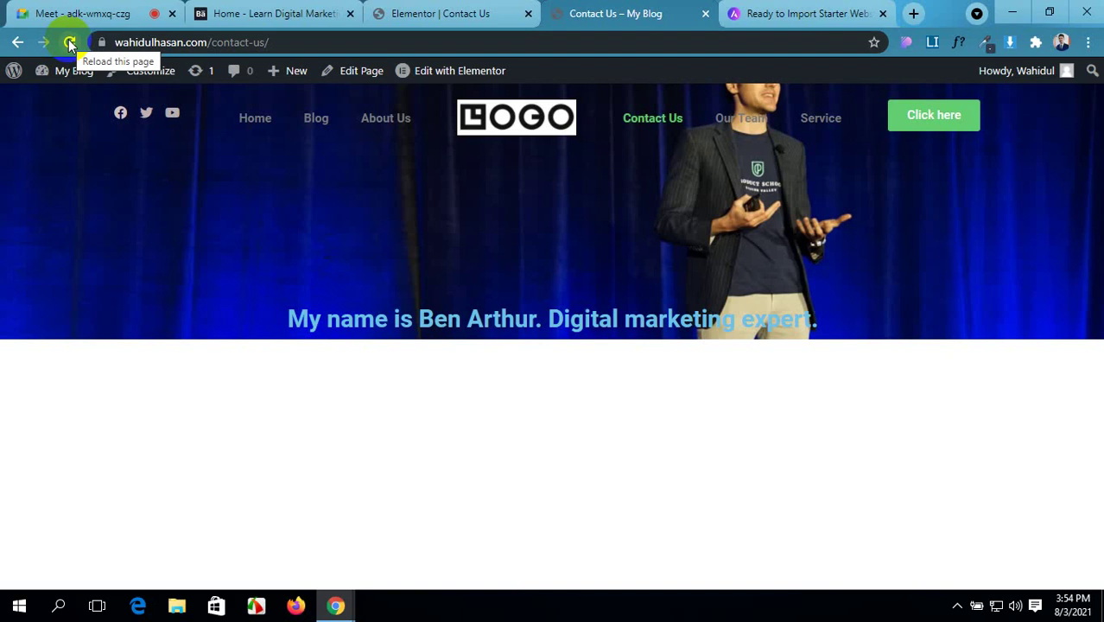
pyautogui.click(246, 10)
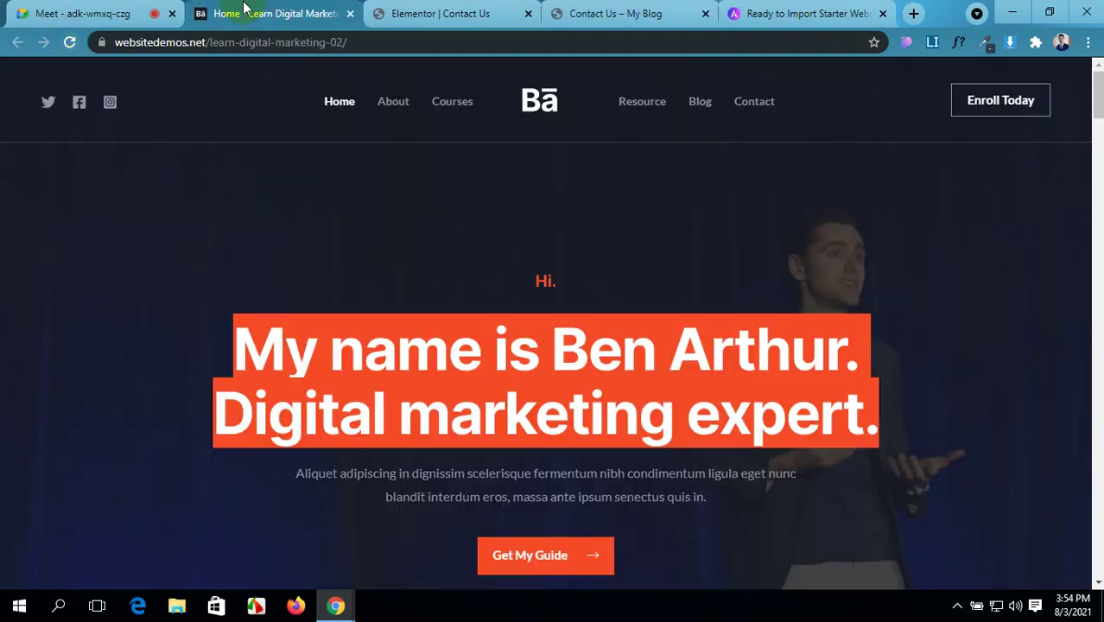
pyautogui.click(449, 11)
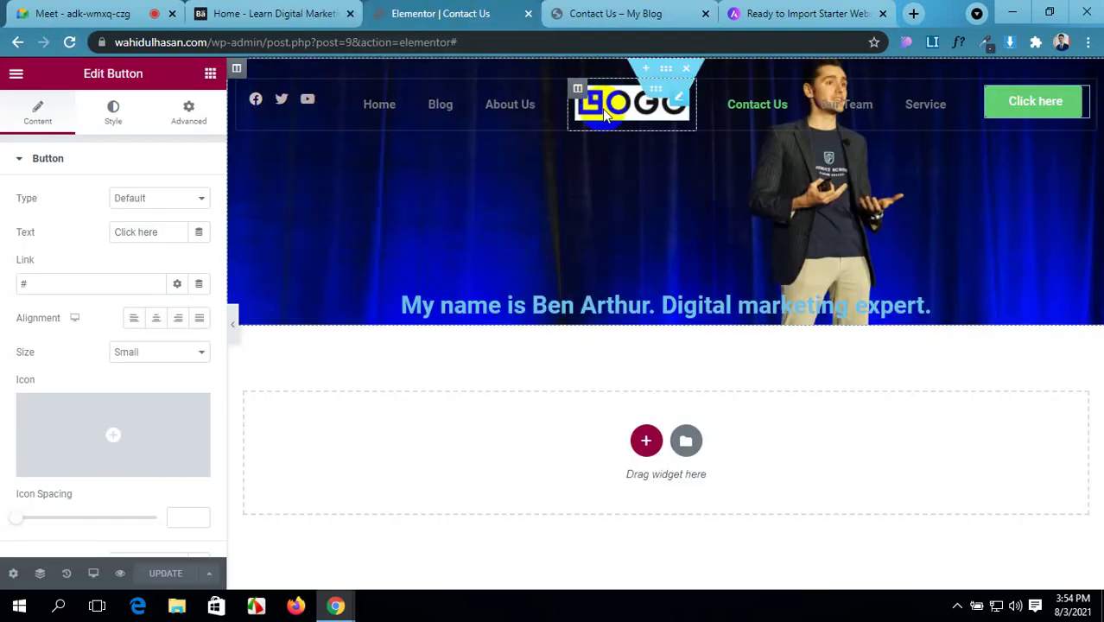
pyautogui.click(624, 10)
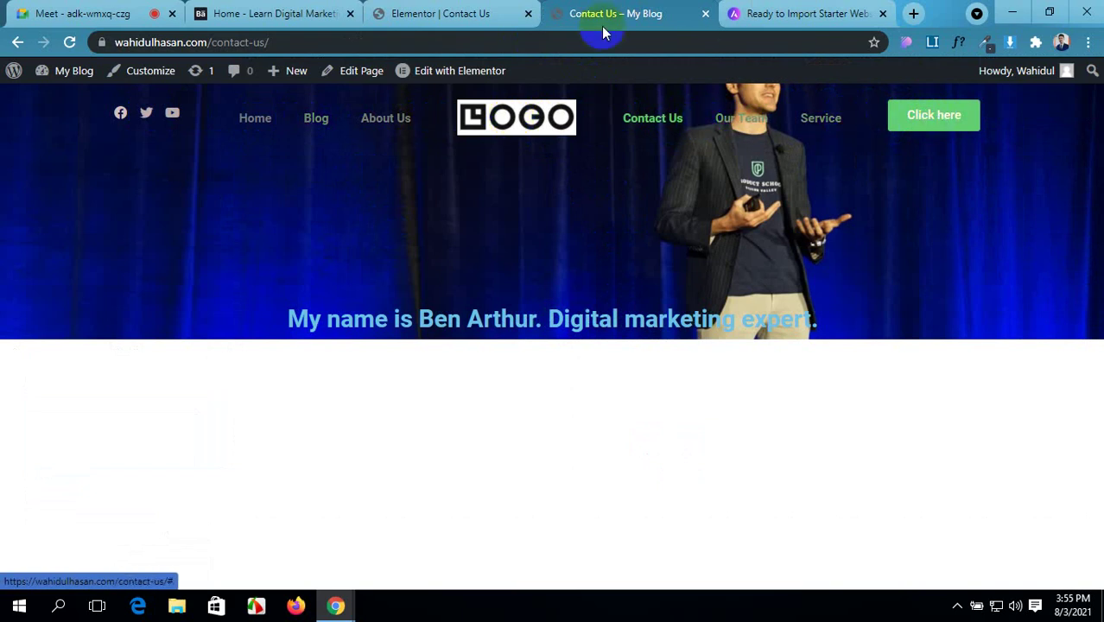
pyautogui.click(442, 13)
pyautogui.click(216, 9)
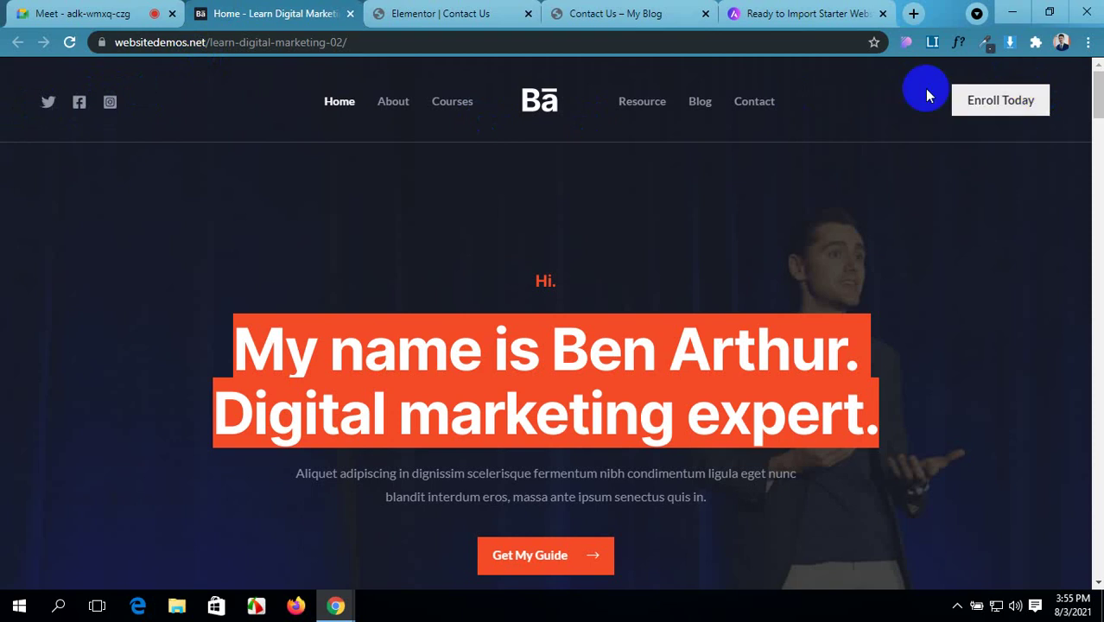
pyautogui.click(467, 12)
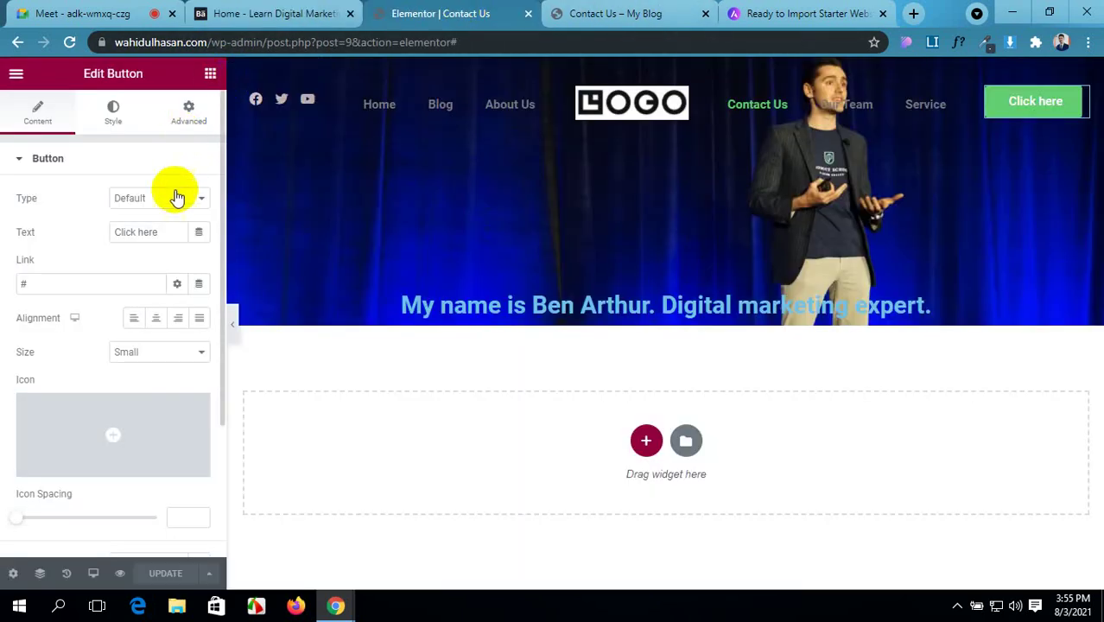
# - Set the header section to Full Width, No Gap, Default height, then save and view live
pyautogui.click(670, 73)
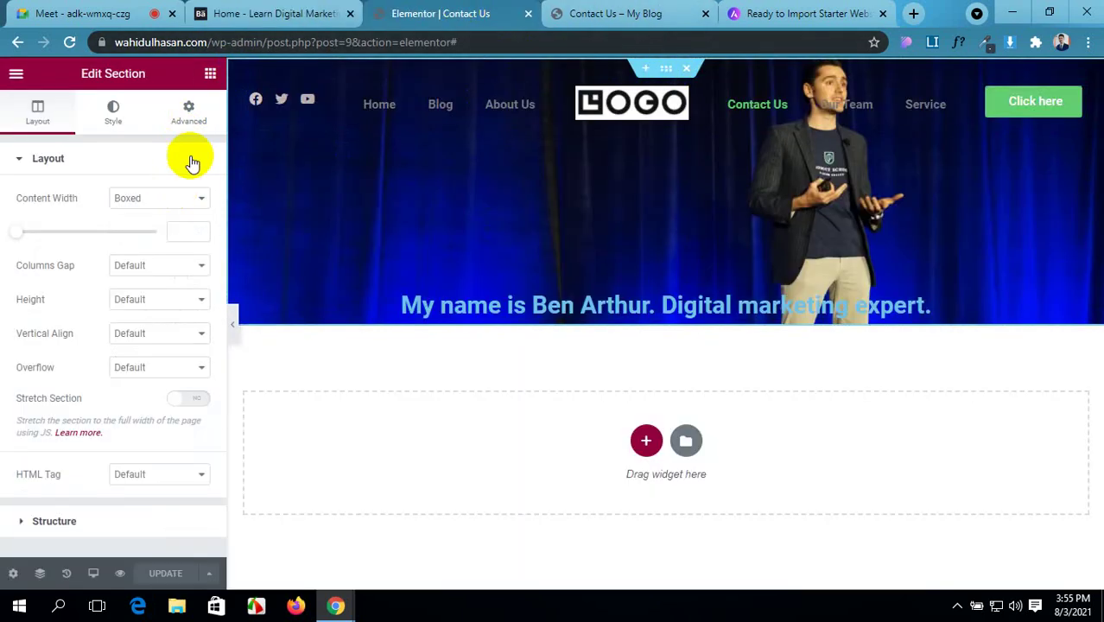
pyautogui.click(160, 197)
pyautogui.click(154, 230)
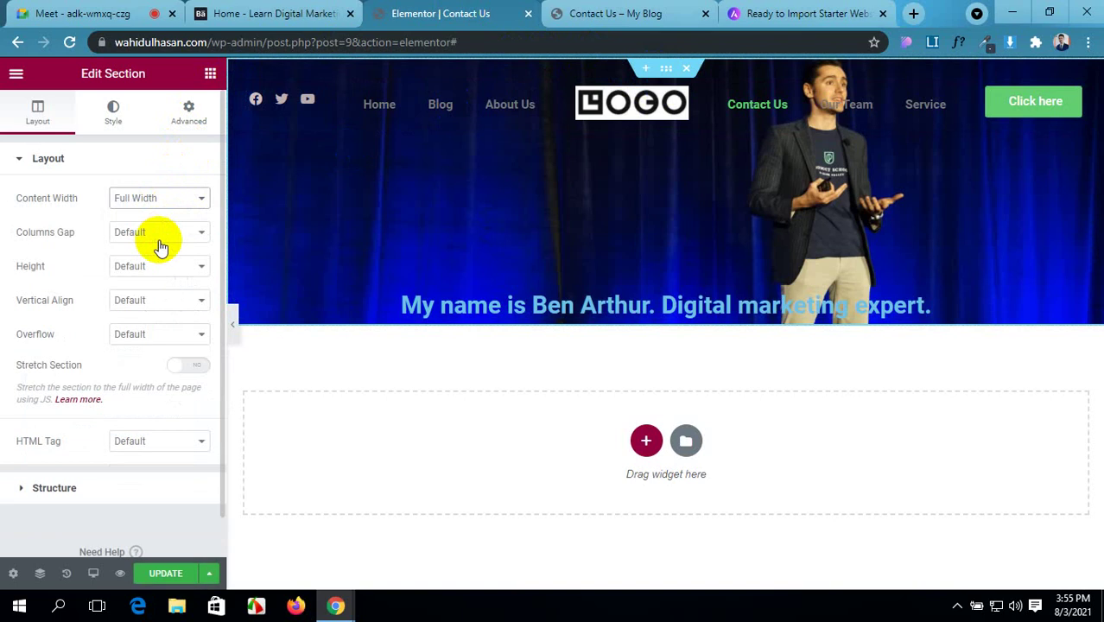
pyautogui.click(155, 239)
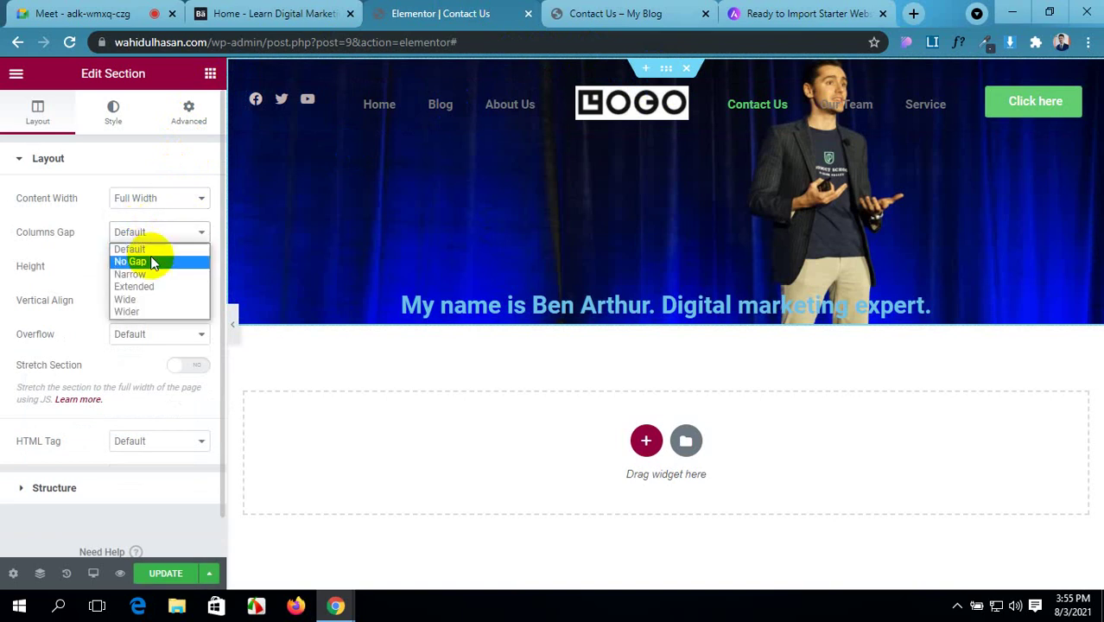
pyautogui.click(149, 258)
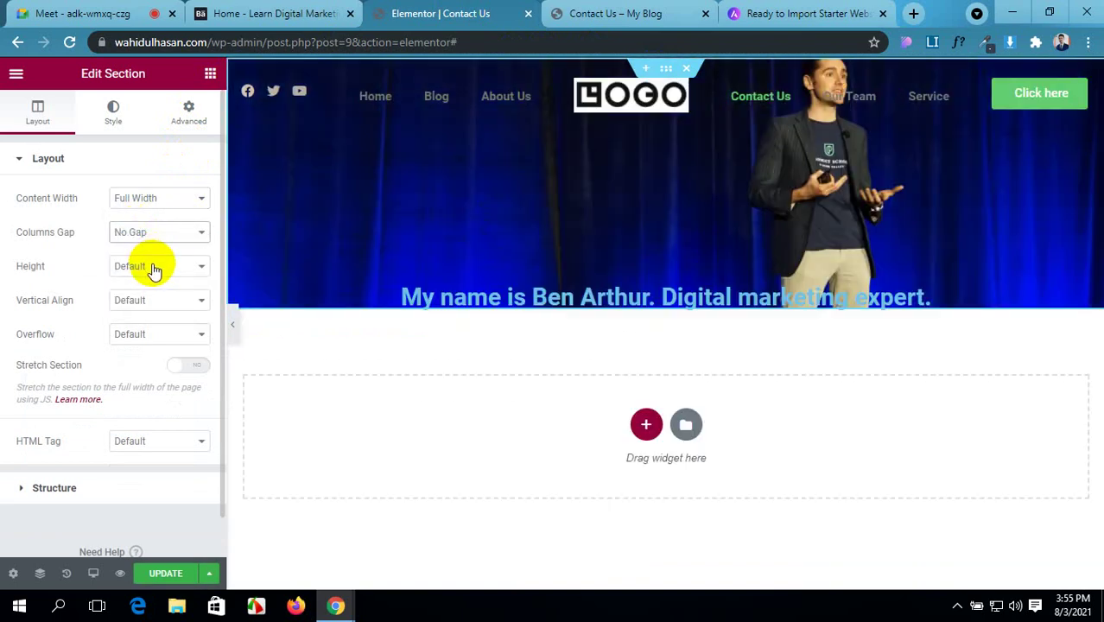
pyautogui.click(153, 268)
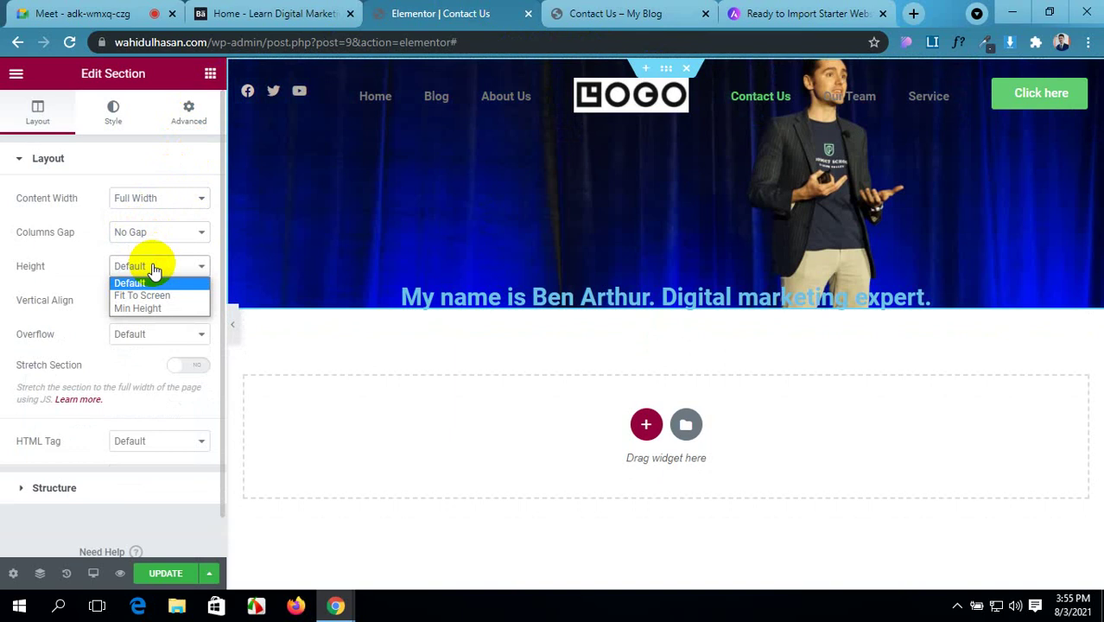
pyautogui.click(155, 295)
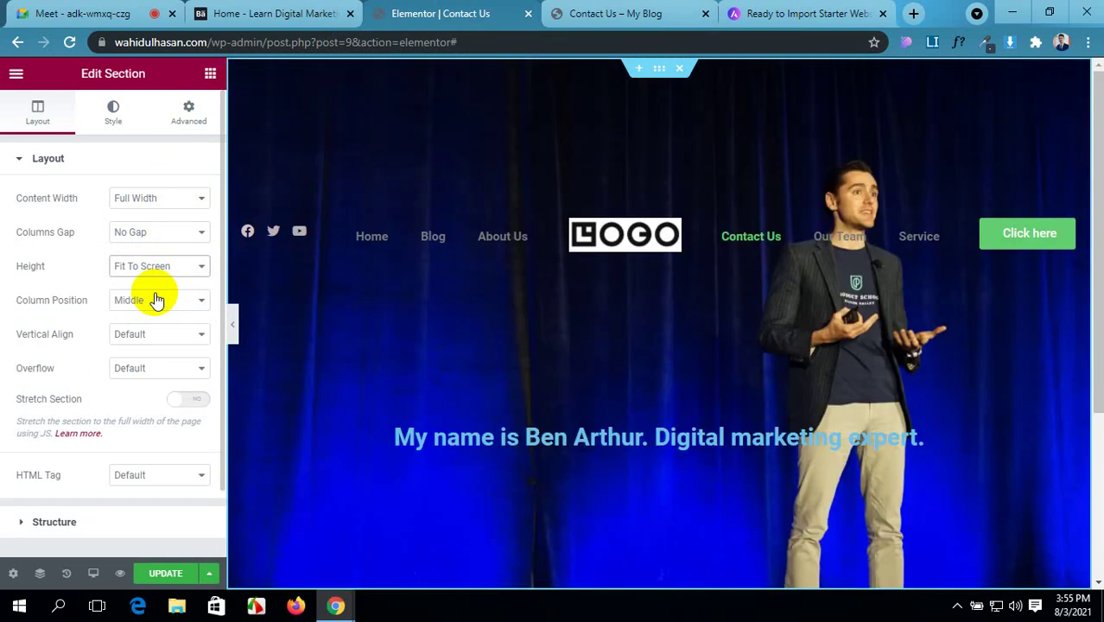
pyautogui.click(154, 266)
pyautogui.click(155, 287)
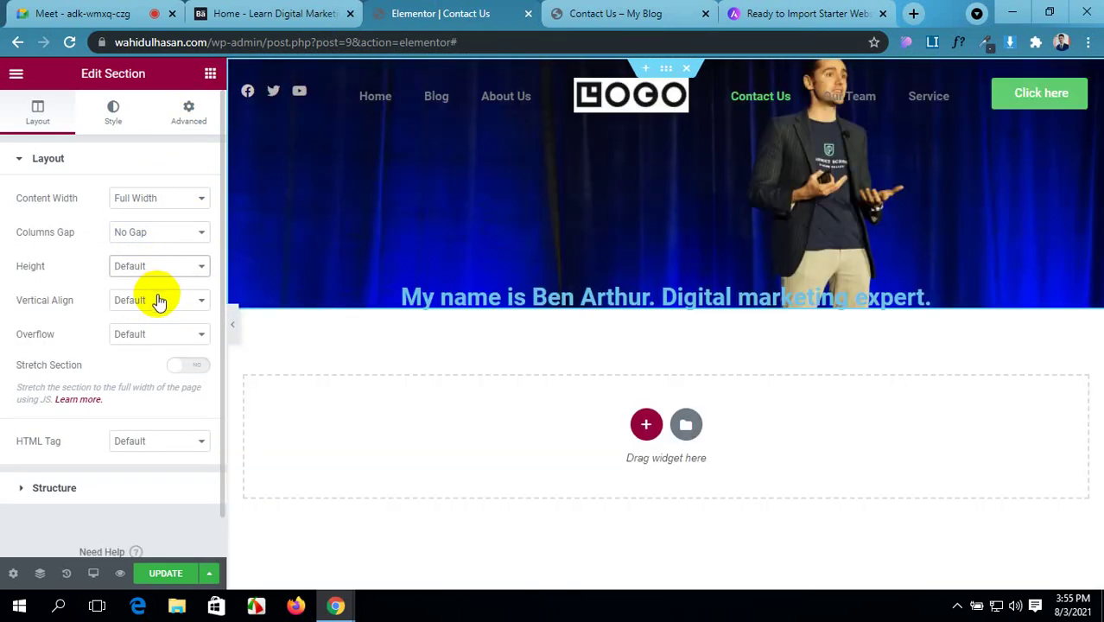
pyautogui.scroll(-1, 145, 337)
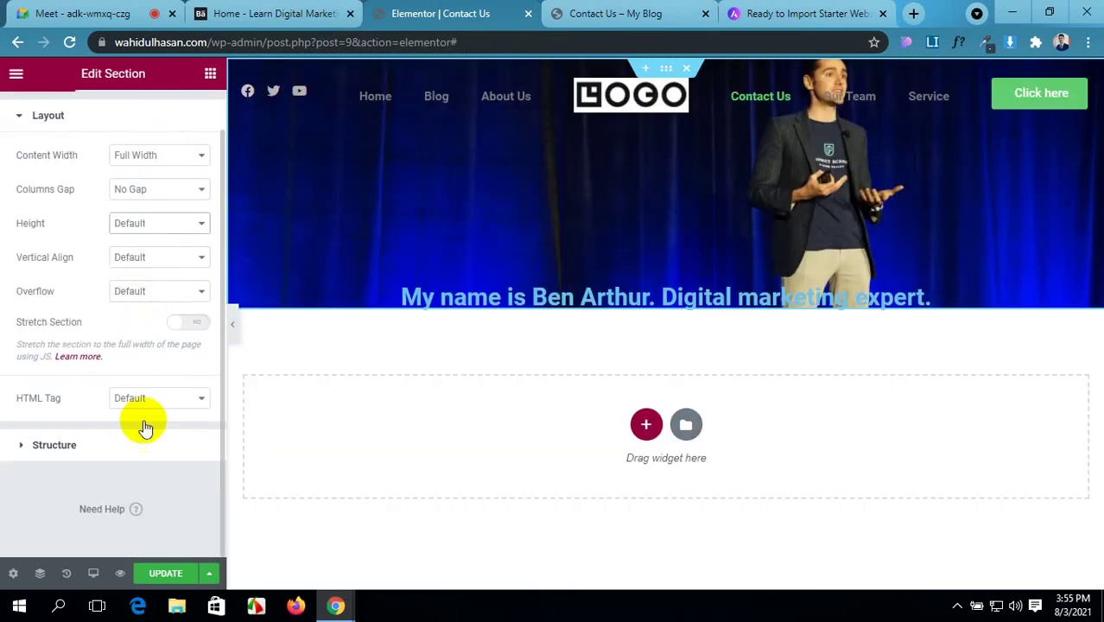
pyautogui.click(162, 574)
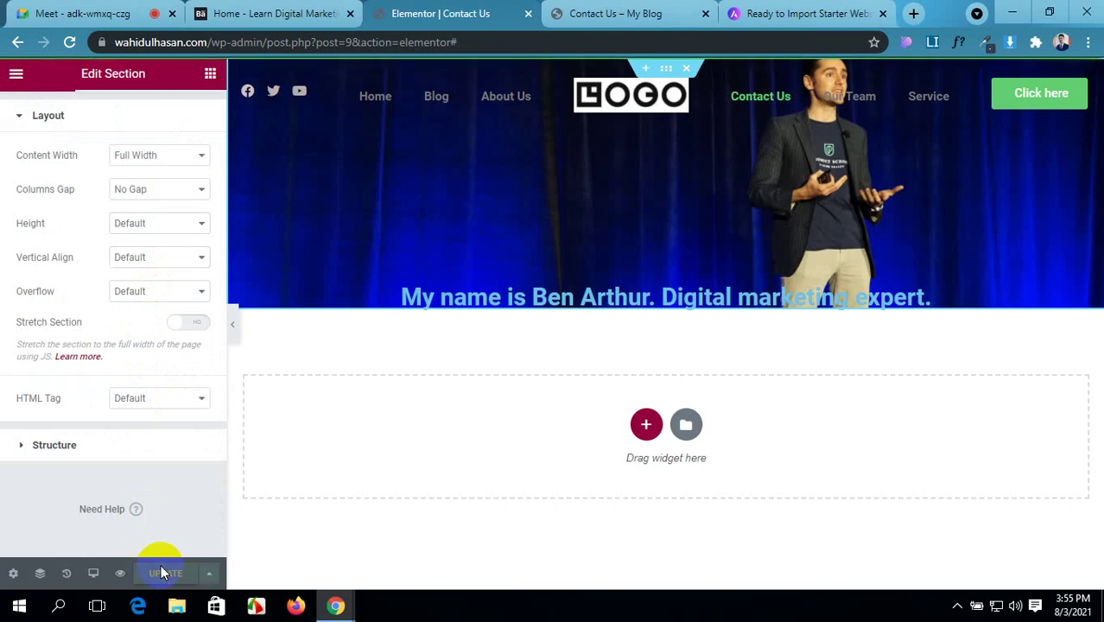
pyautogui.click(636, 8)
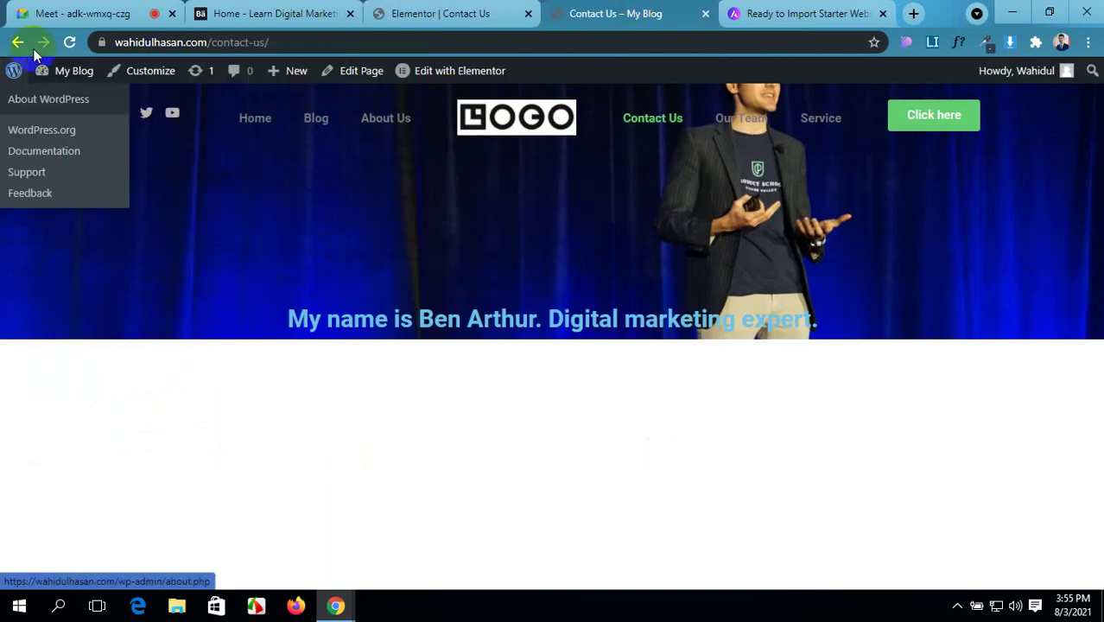
# - Reload the live page, then select the header's inner section holding the logo and menus
pyautogui.click(70, 42)
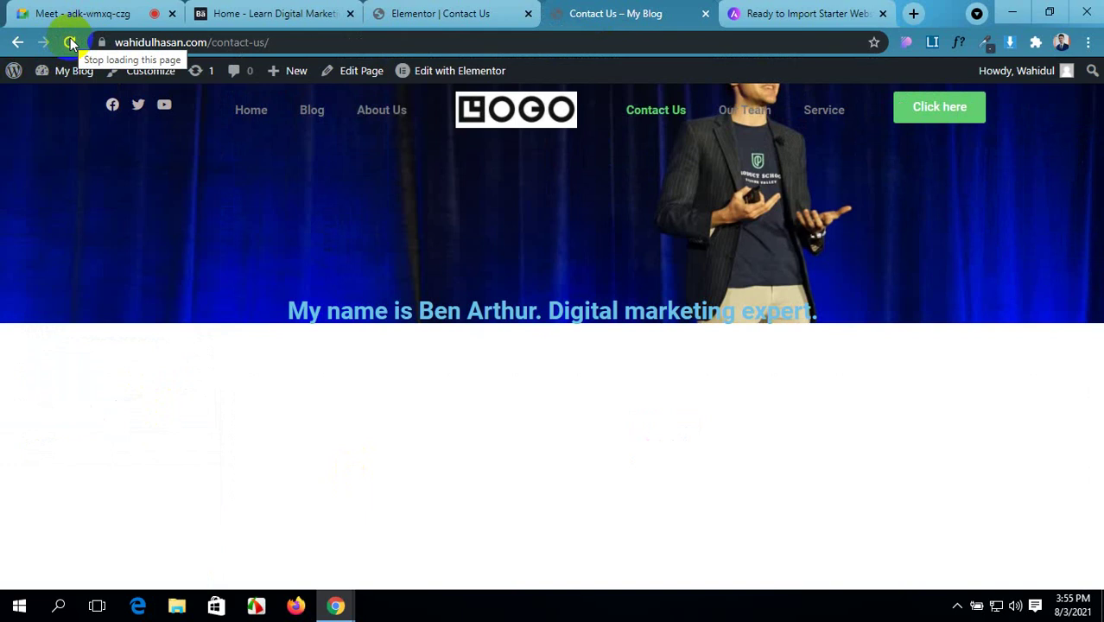
pyautogui.click(423, 13)
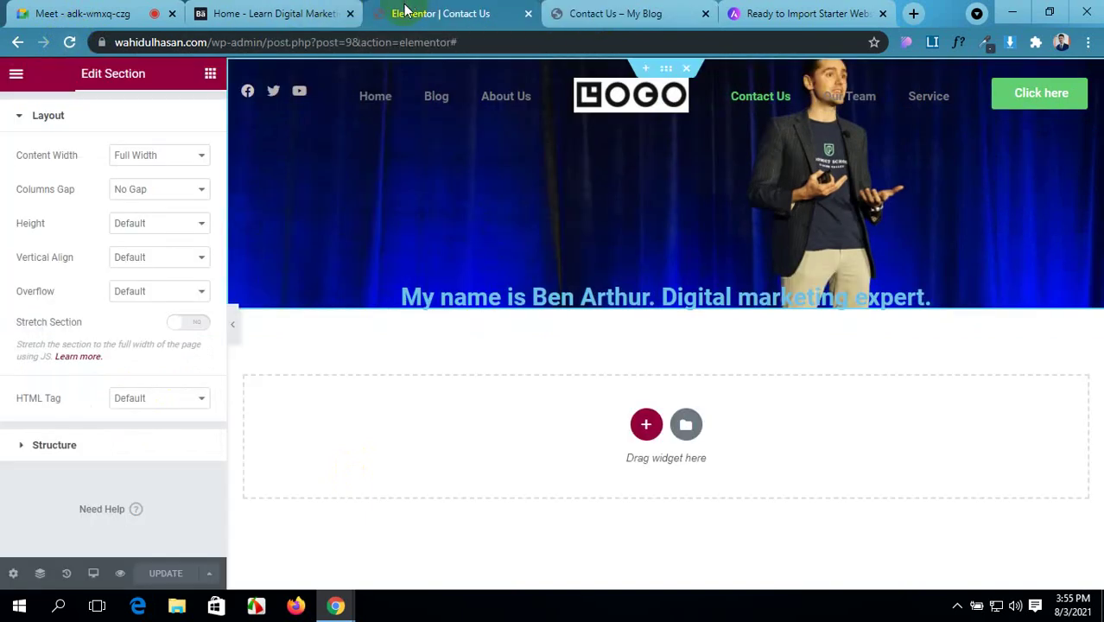
pyautogui.click(580, 255)
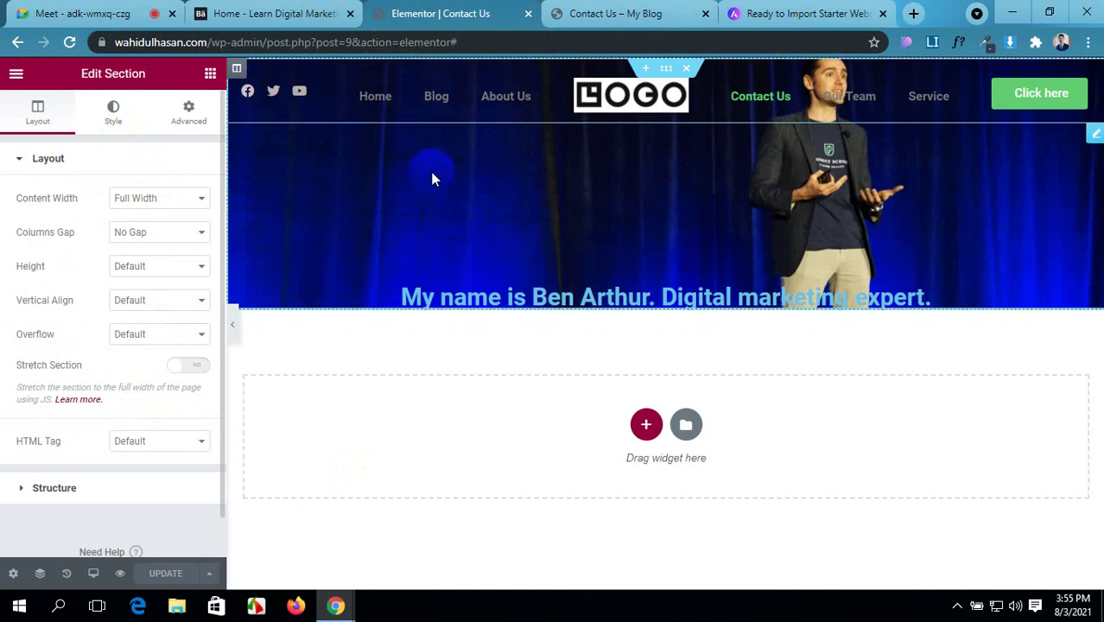
pyautogui.click(678, 63)
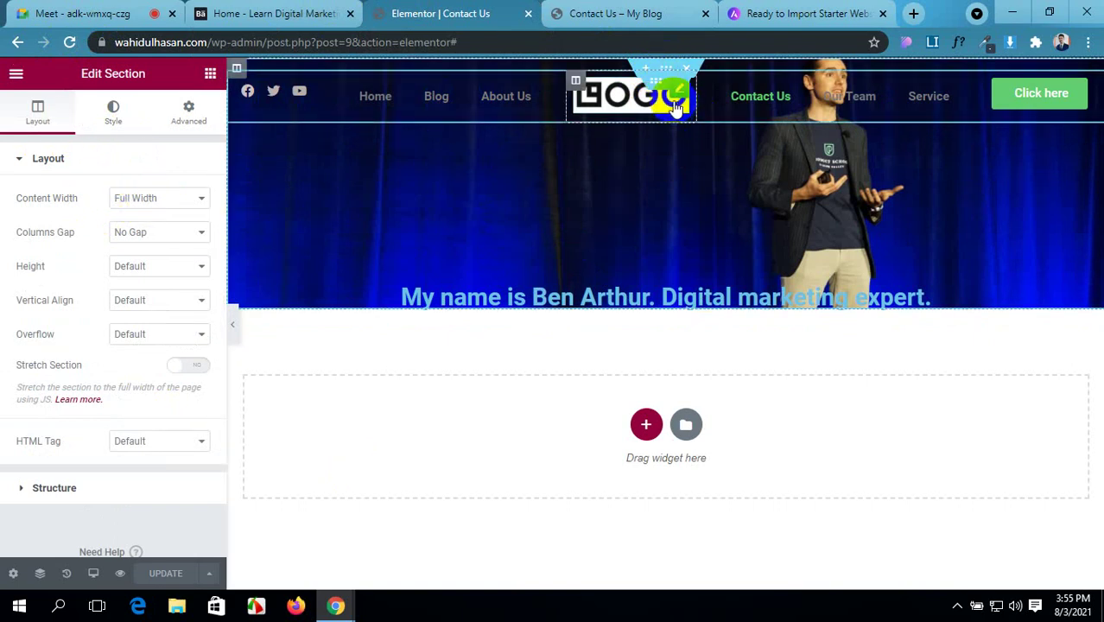
pyautogui.click(657, 82)
# - Set the inner header section to Full Width with No Gap, save, and reload the live page
pyautogui.click(143, 198)
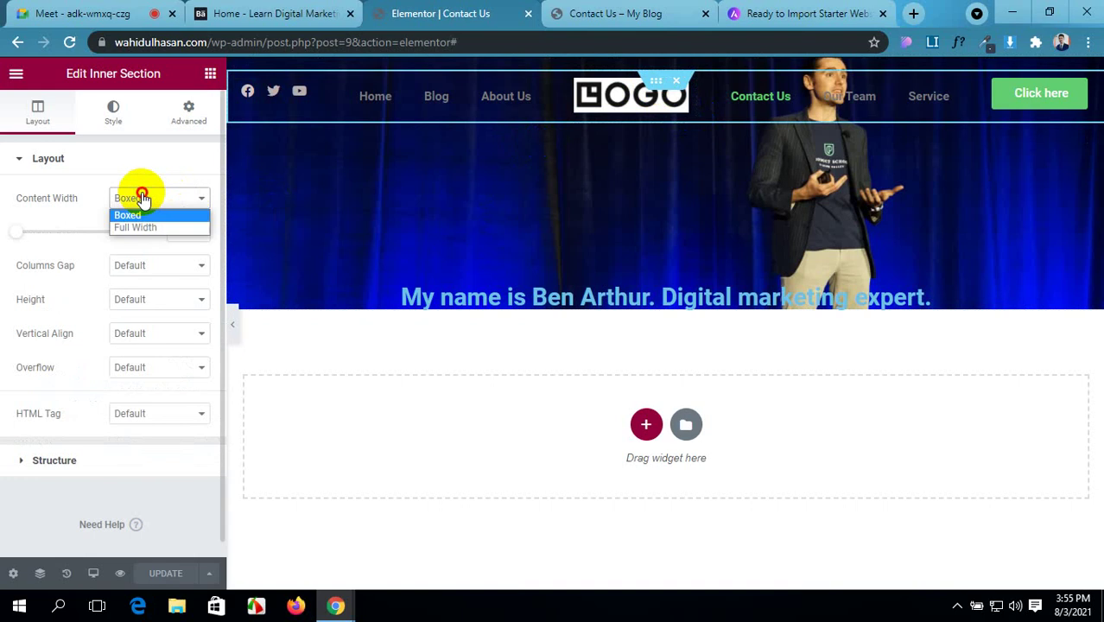
pyautogui.click(149, 226)
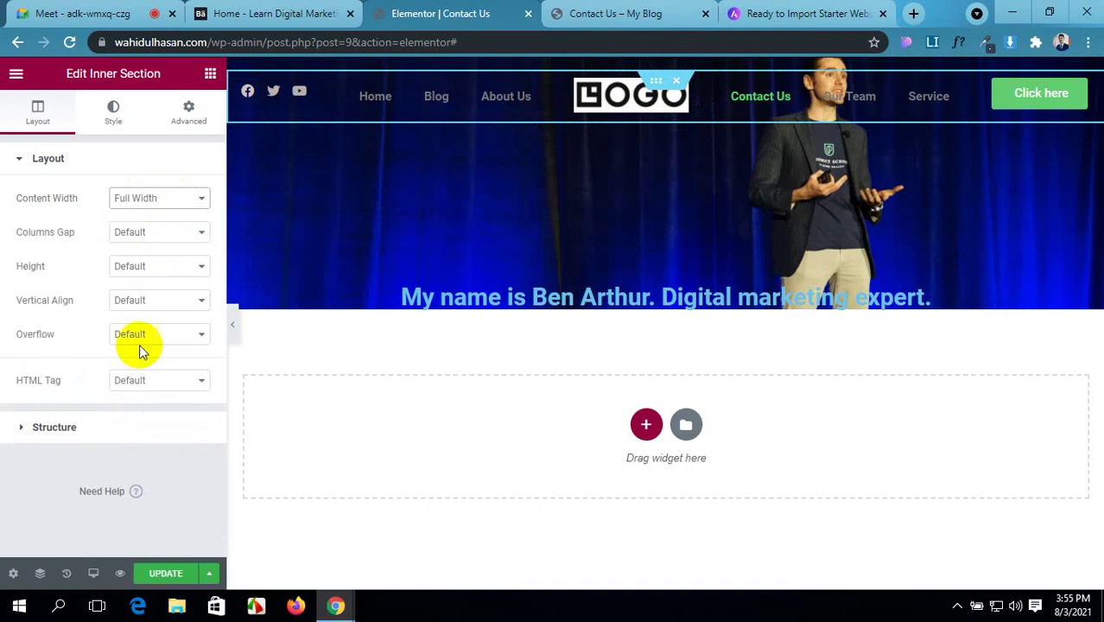
pyautogui.click(165, 234)
pyautogui.click(161, 263)
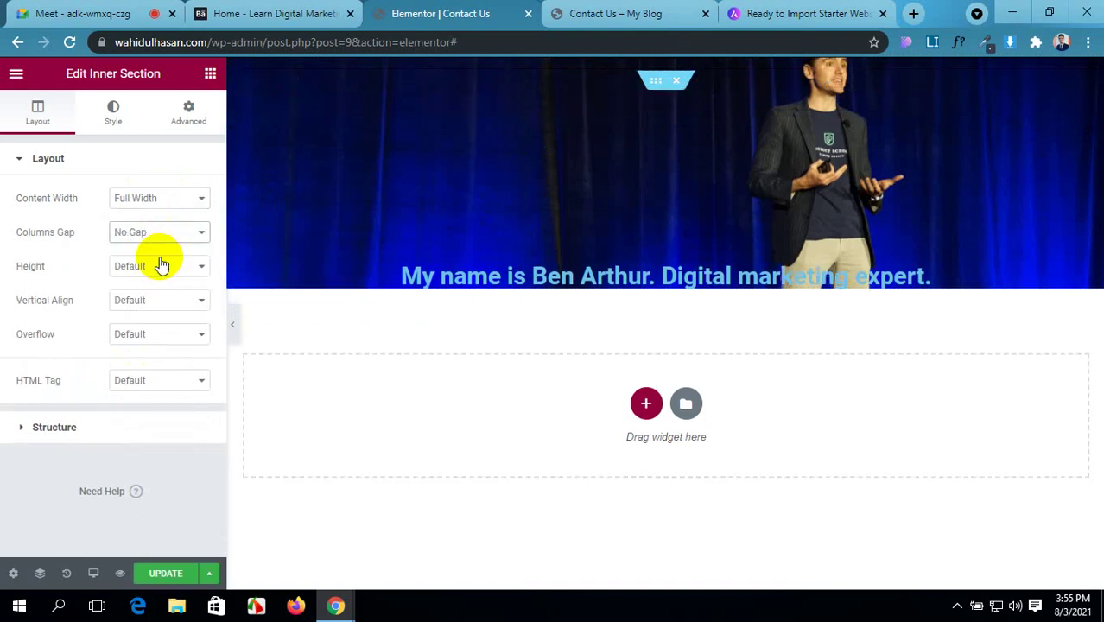
pyautogui.click(169, 573)
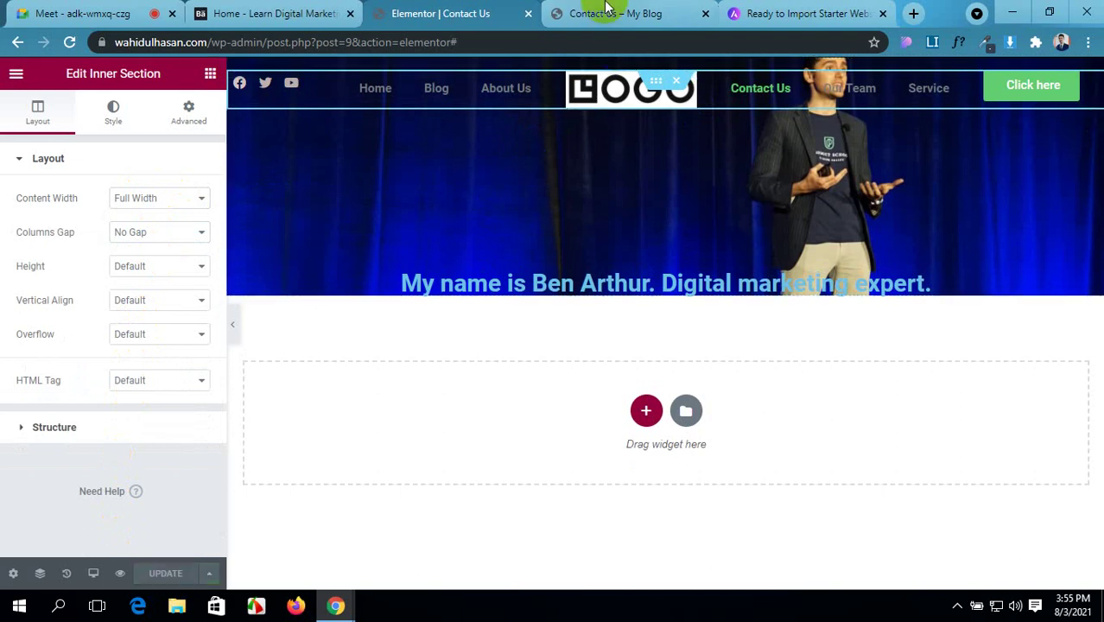
pyautogui.click(600, 11)
pyautogui.click(71, 43)
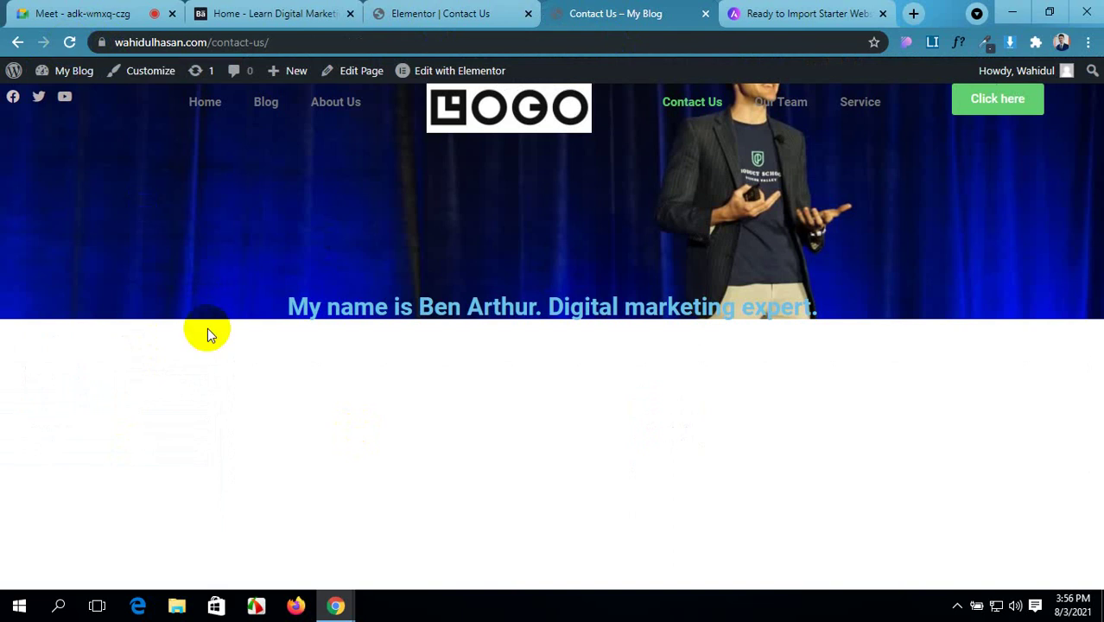
# - Copy the Contact Us page address and paste it into a new Incognito window
pyautogui.click(666, 226)
pyautogui.click(236, 9)
pyautogui.click(581, 13)
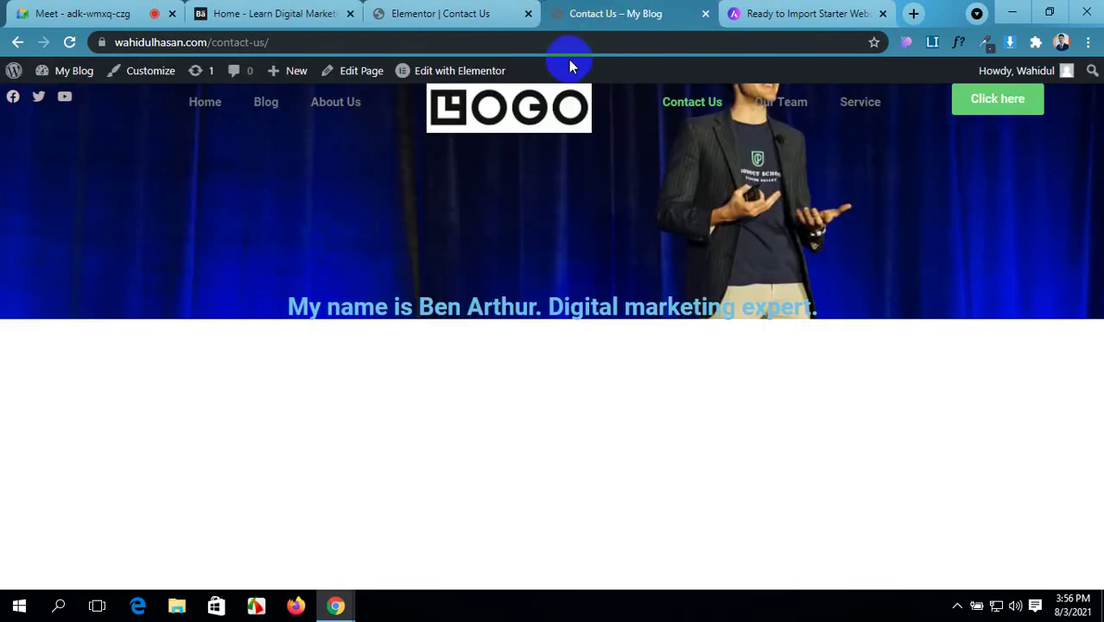
pyautogui.moveTo(283, 41); pyautogui.dragTo(91, 45)
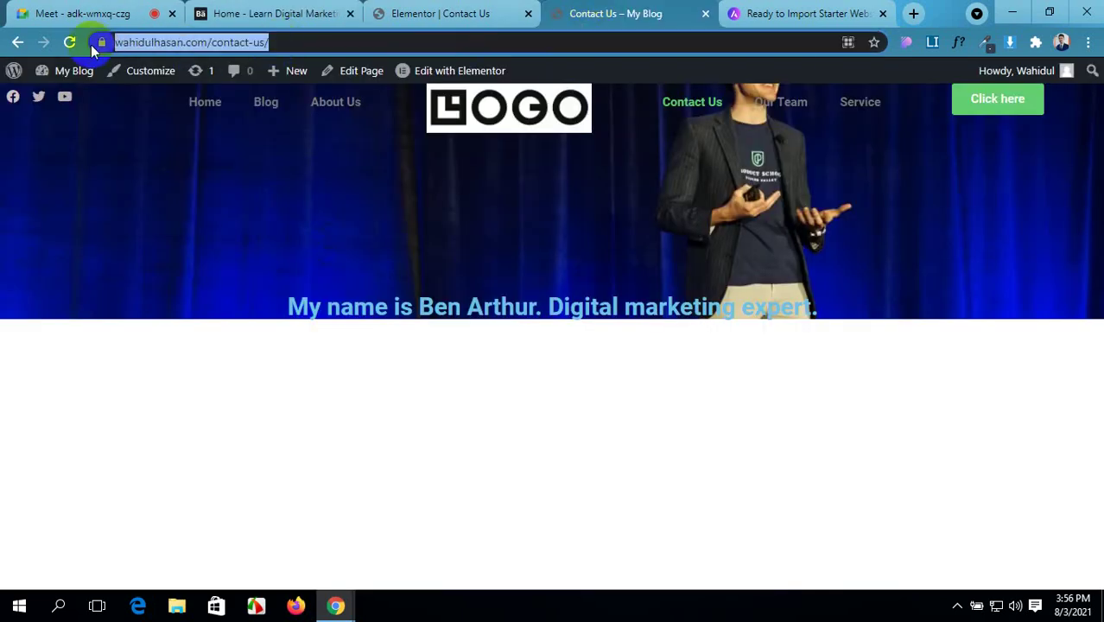
pyautogui.press('End')
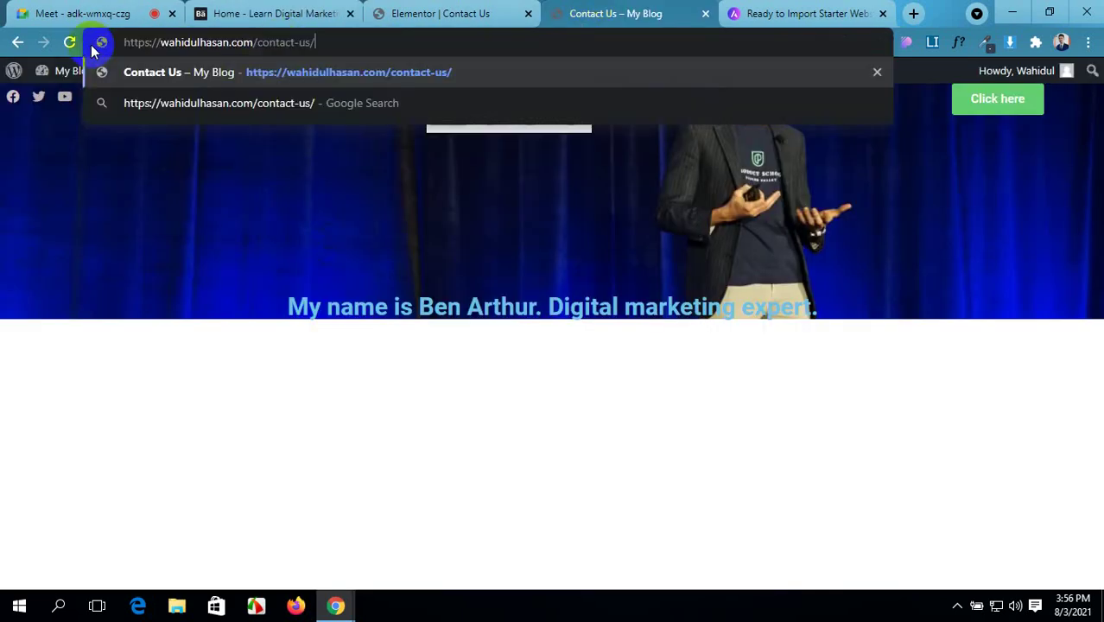
pyautogui.click(1087, 44)
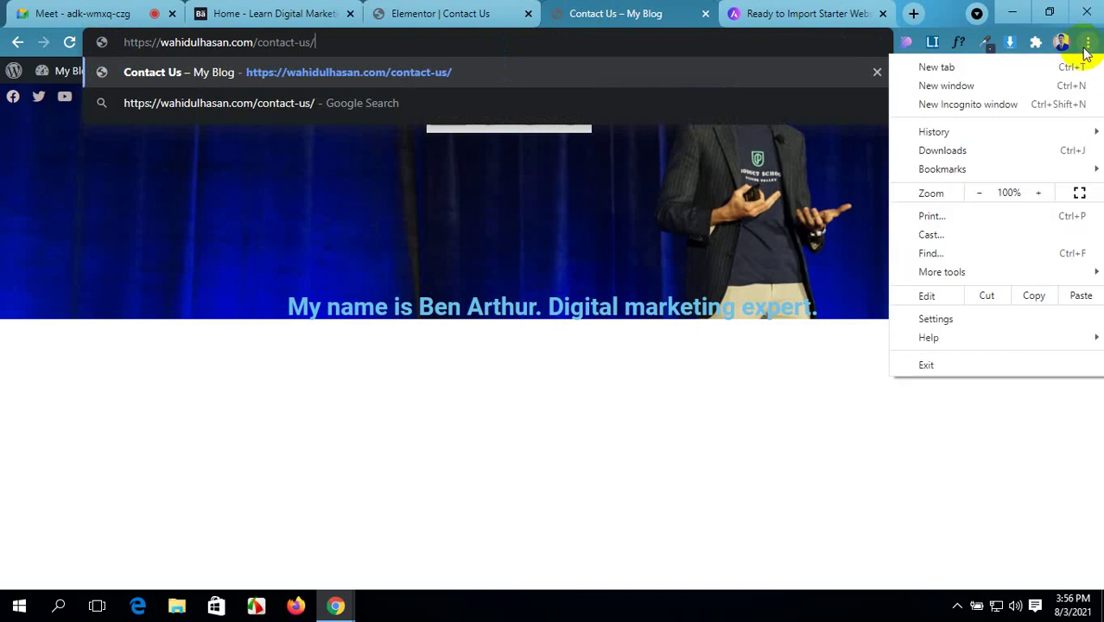
pyautogui.click(992, 102)
pyautogui.write('My name is Ben Arthur. Digital marketing expert.')
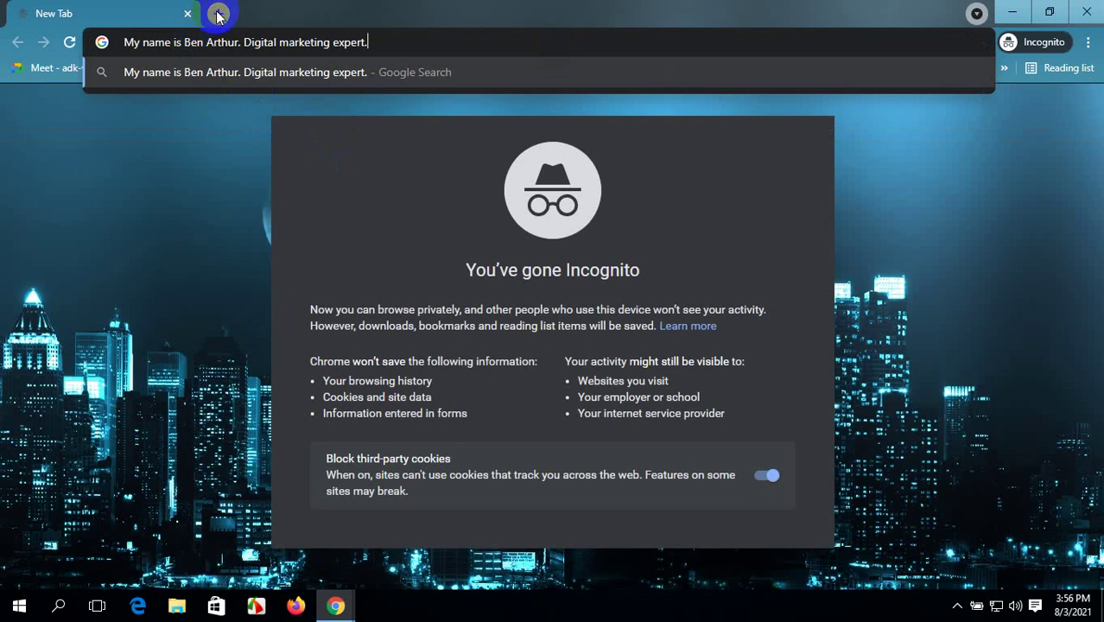
pyautogui.click(1012, 11)
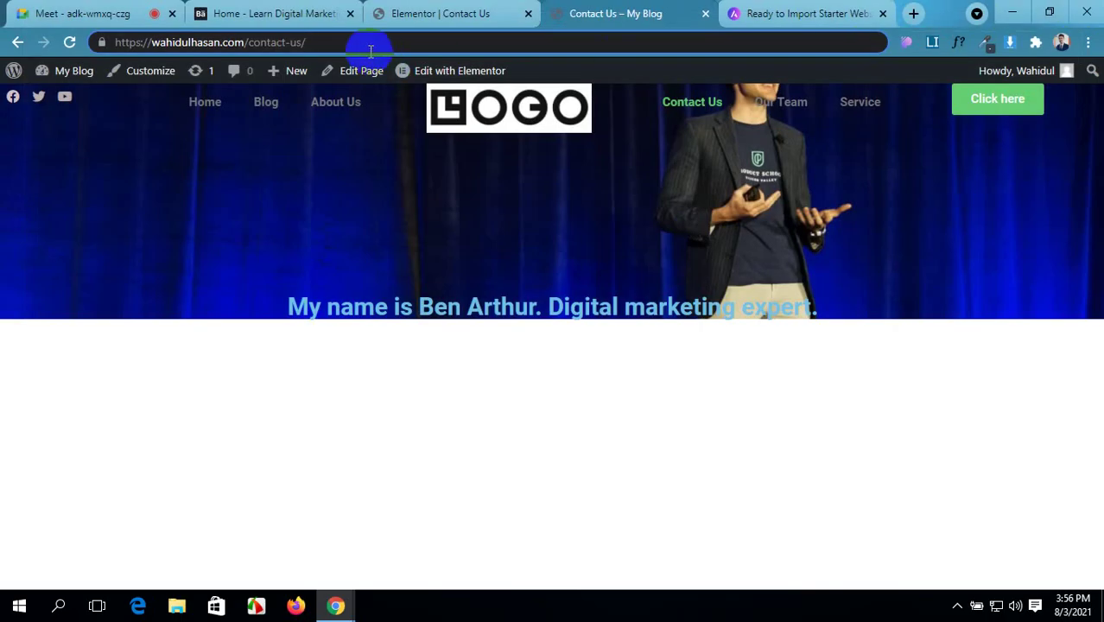
# - Copy the address again and load the Contact Us page in another Incognito window
pyautogui.moveTo(370, 50); pyautogui.dragTo(80, 49)
pyautogui.hotkey('ctrl', 'c')
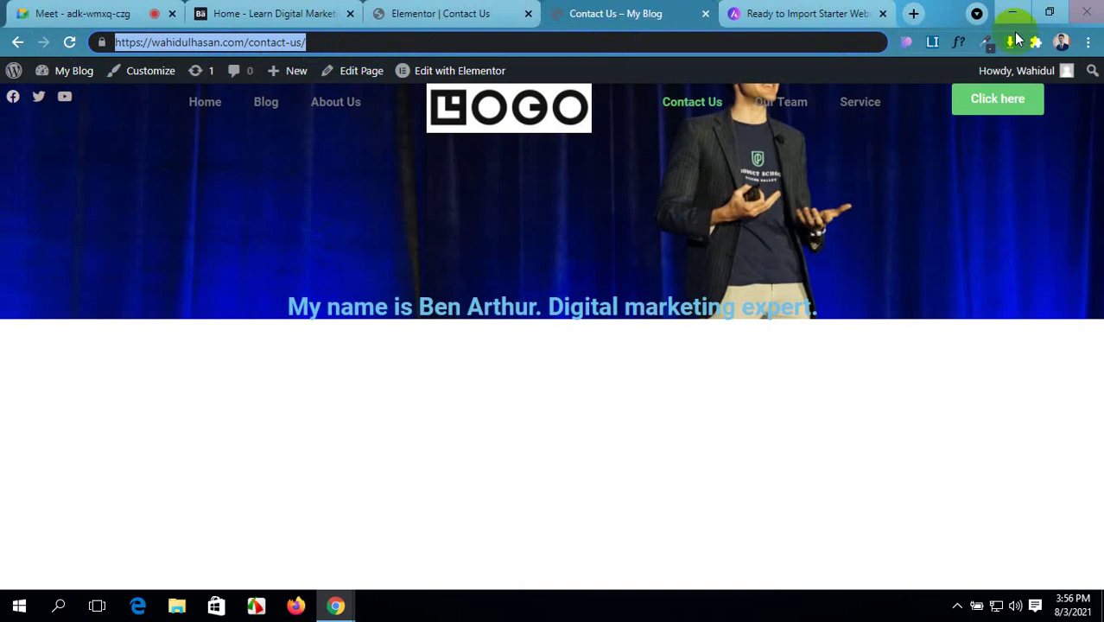
pyautogui.click(1088, 43)
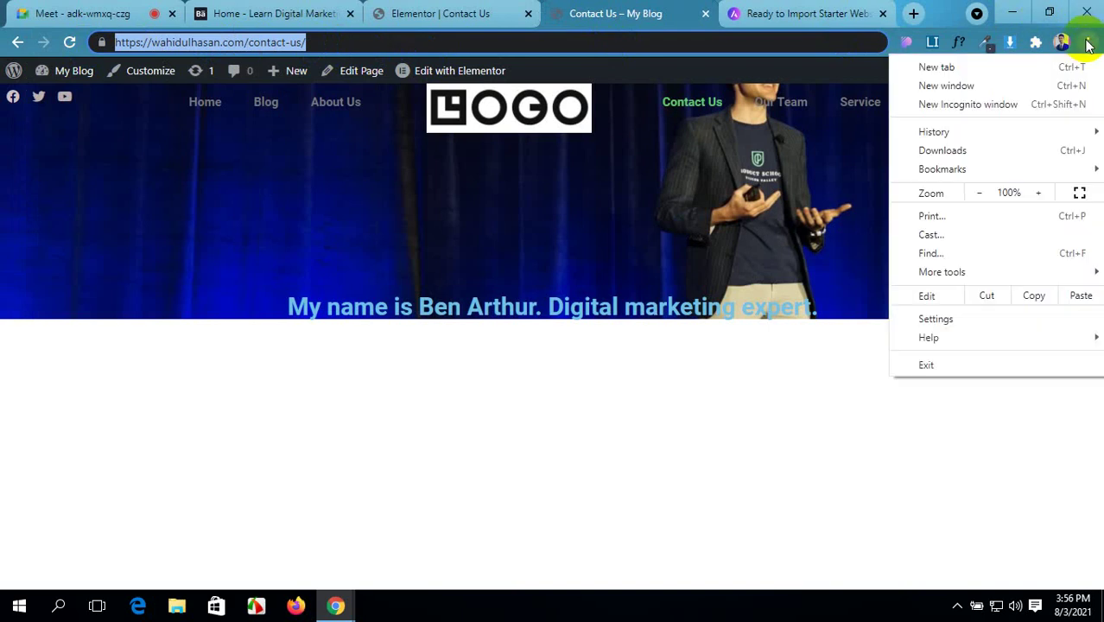
pyautogui.click(1005, 104)
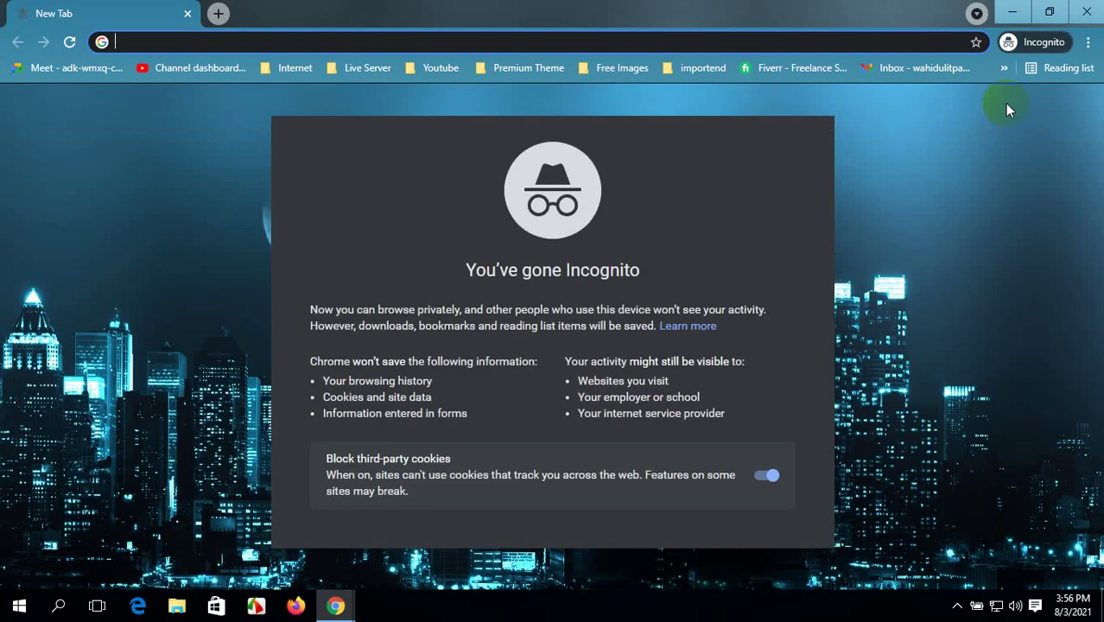
pyautogui.hotkey('ctrl', 'v')
pyautogui.press('Return')
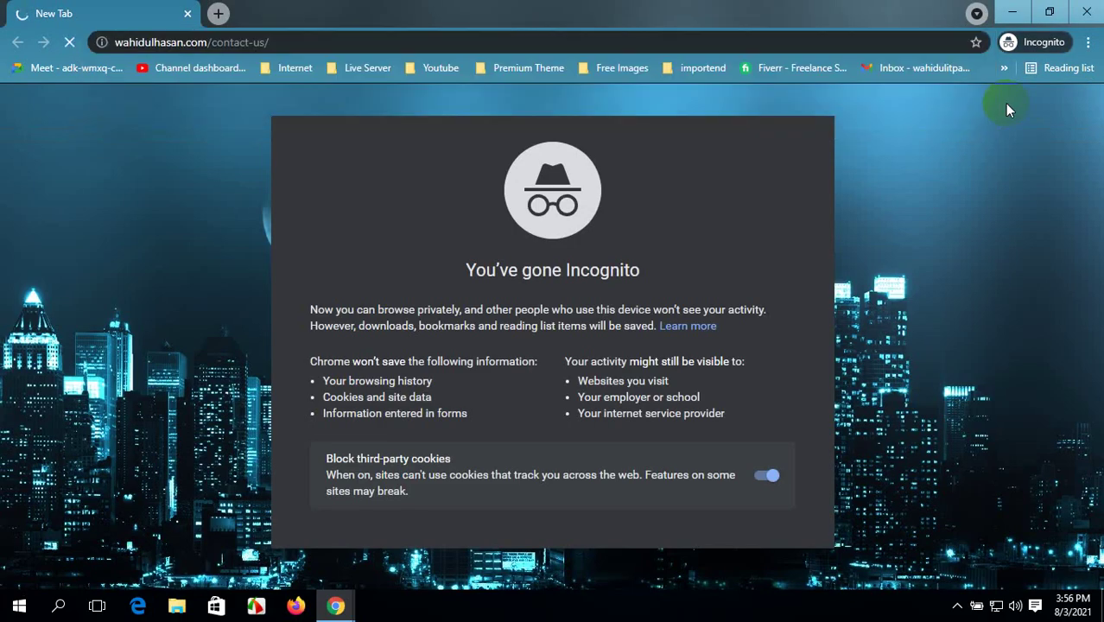
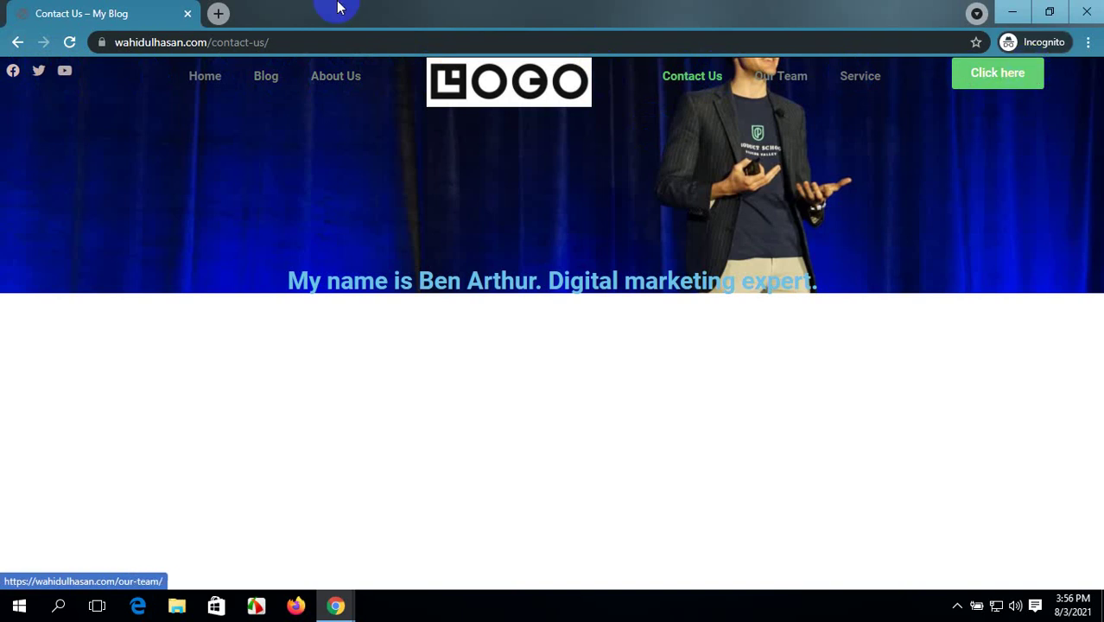
# - Back in the Elementor editor, select the header social icons and review their Style and Advanced settings
pyautogui.click(344, 609)
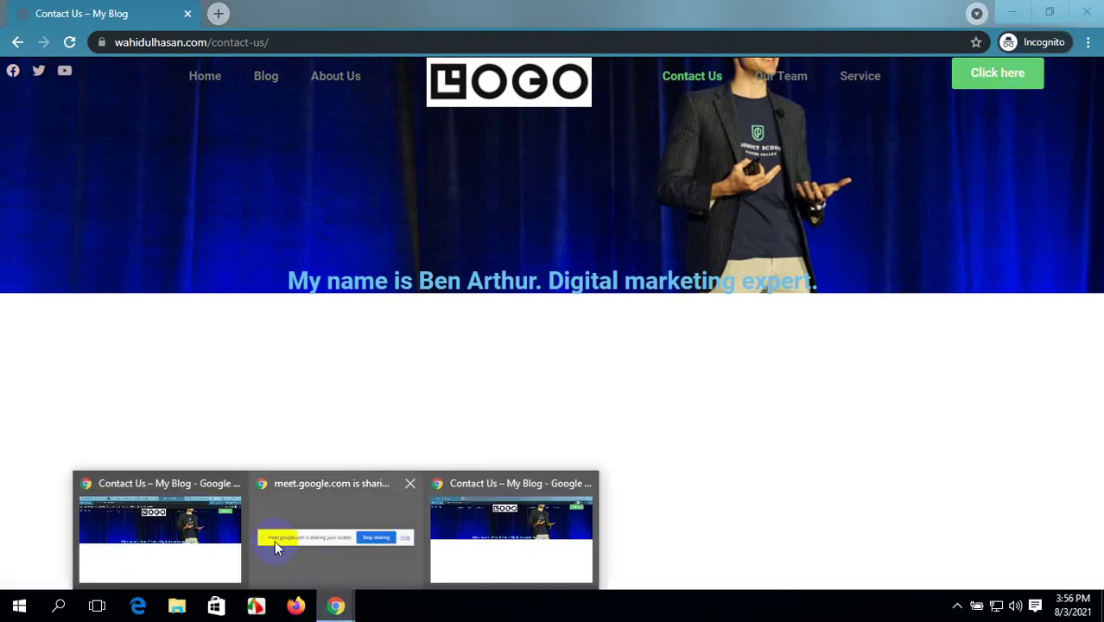
pyautogui.click(184, 516)
pyautogui.click(449, 8)
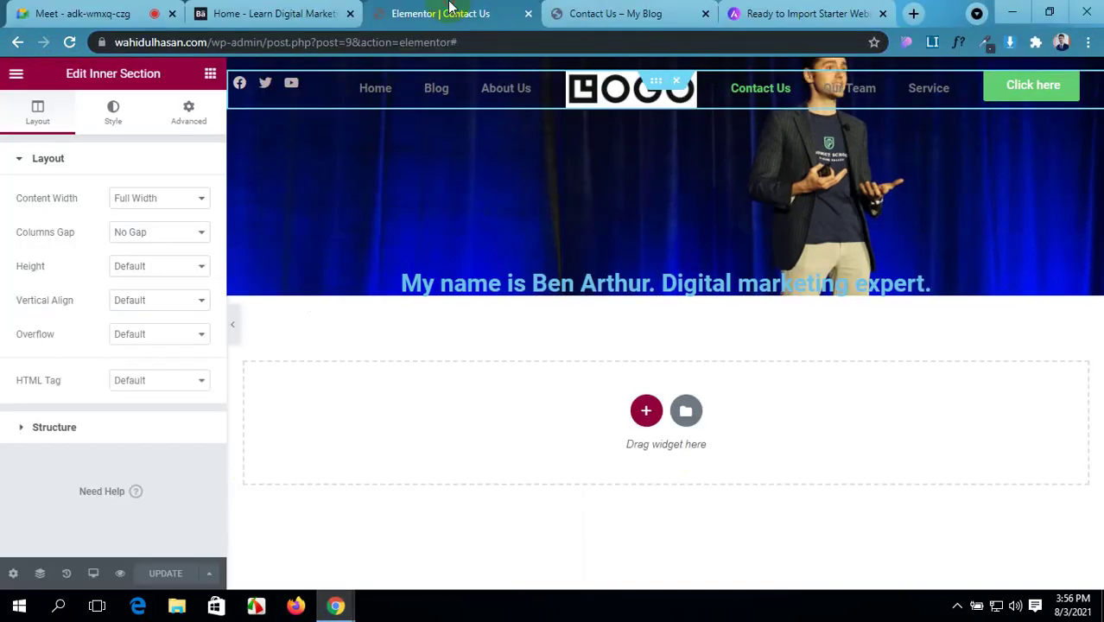
pyautogui.click(257, 85)
pyautogui.scroll(-1, 109, 267)
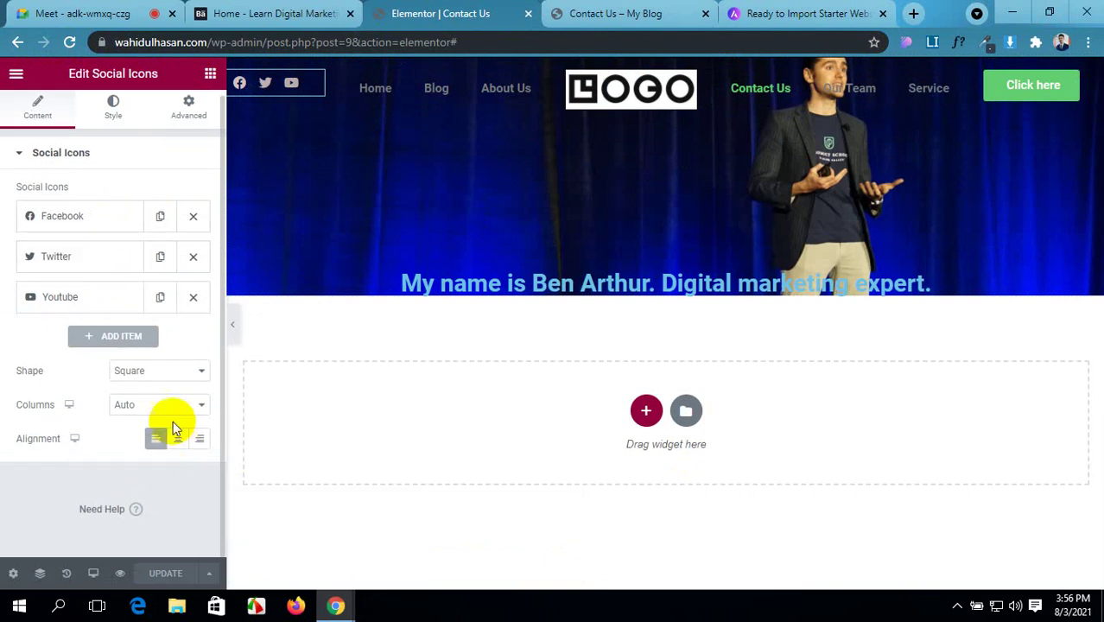
pyautogui.click(111, 109)
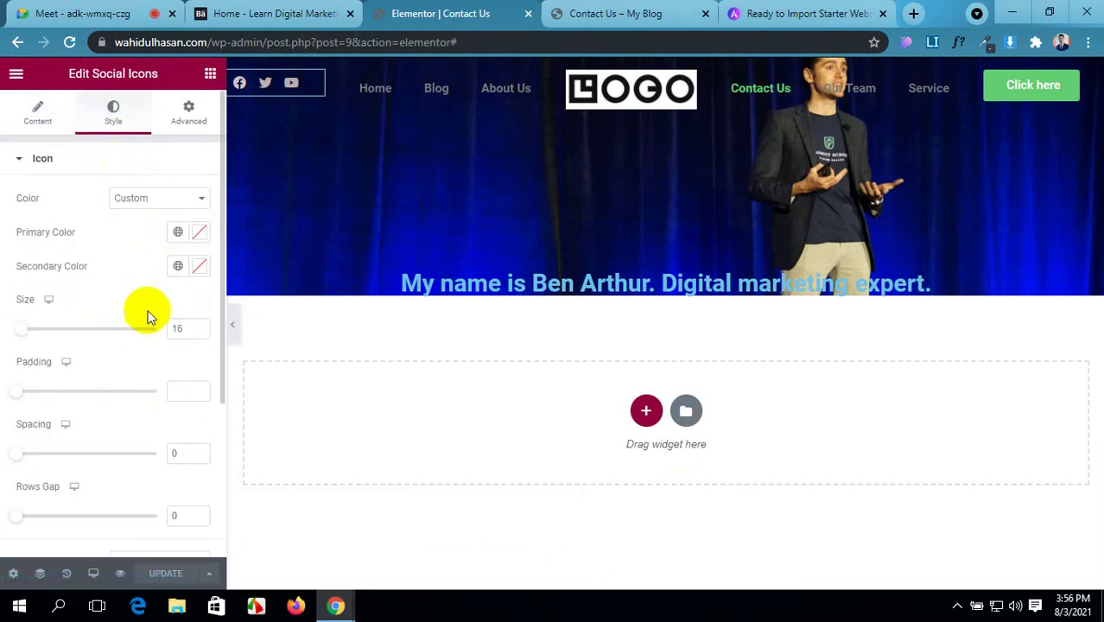
pyautogui.scroll(-5, 153, 290)
pyautogui.scroll(5, 153, 290)
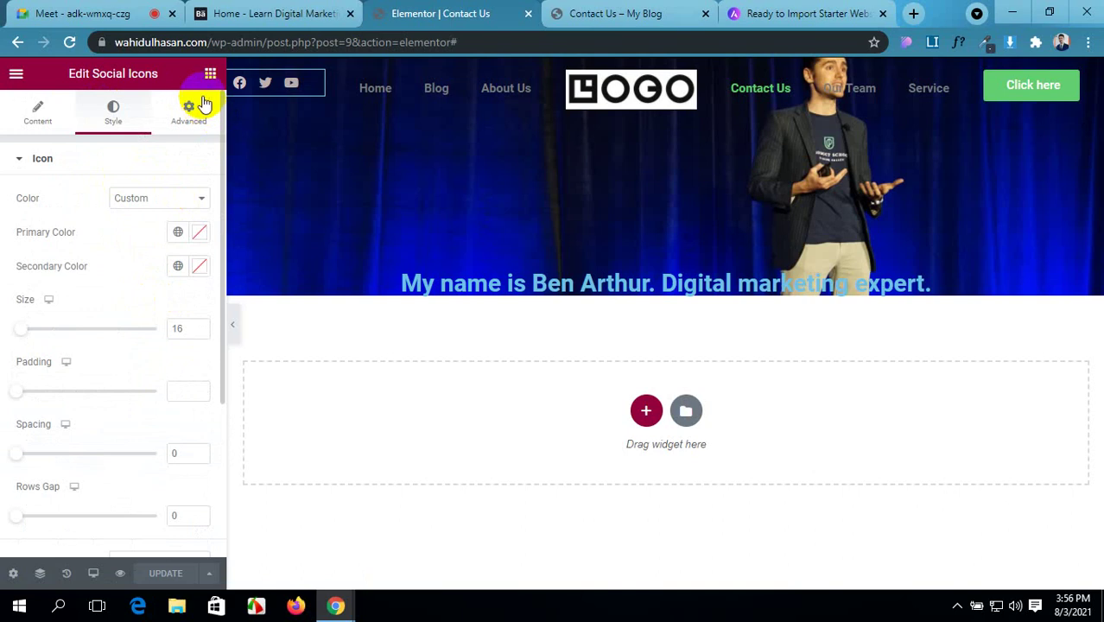
pyautogui.click(192, 109)
pyautogui.scroll(-3, 140, 328)
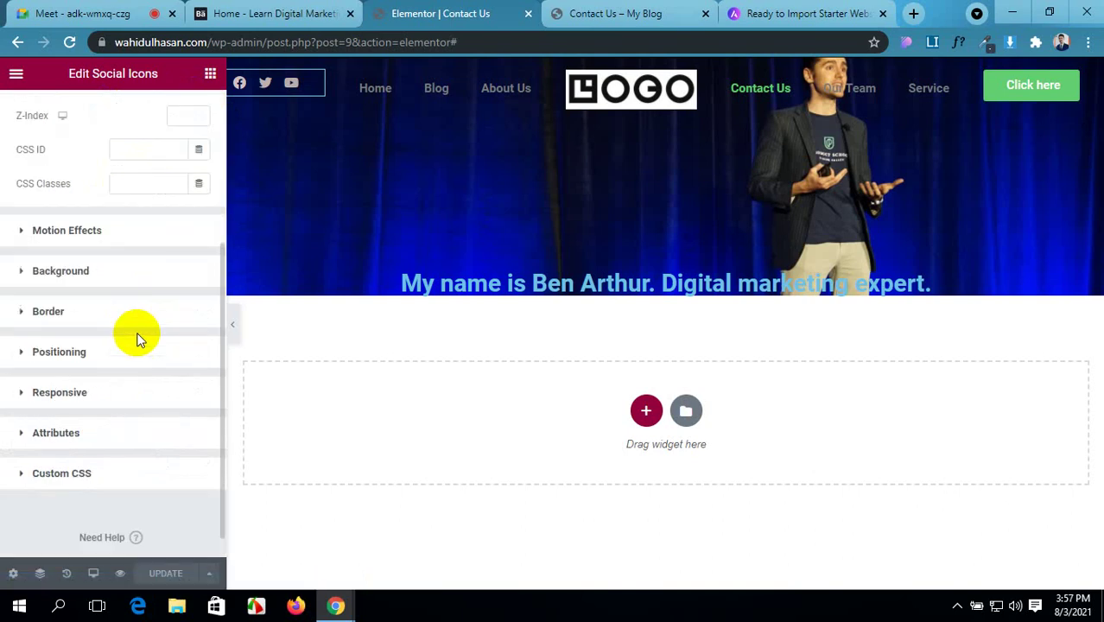
pyautogui.scroll(3, 136, 337)
# - Set the social icons' Content Alignment to Center
pyautogui.click(37, 114)
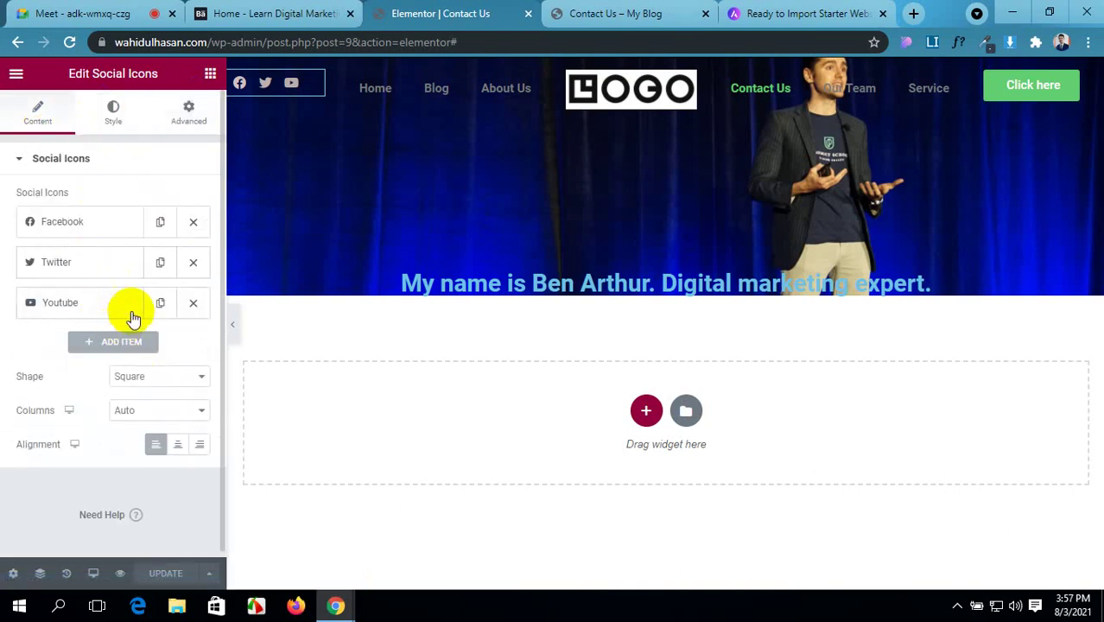
pyautogui.scroll(-1, 133, 318)
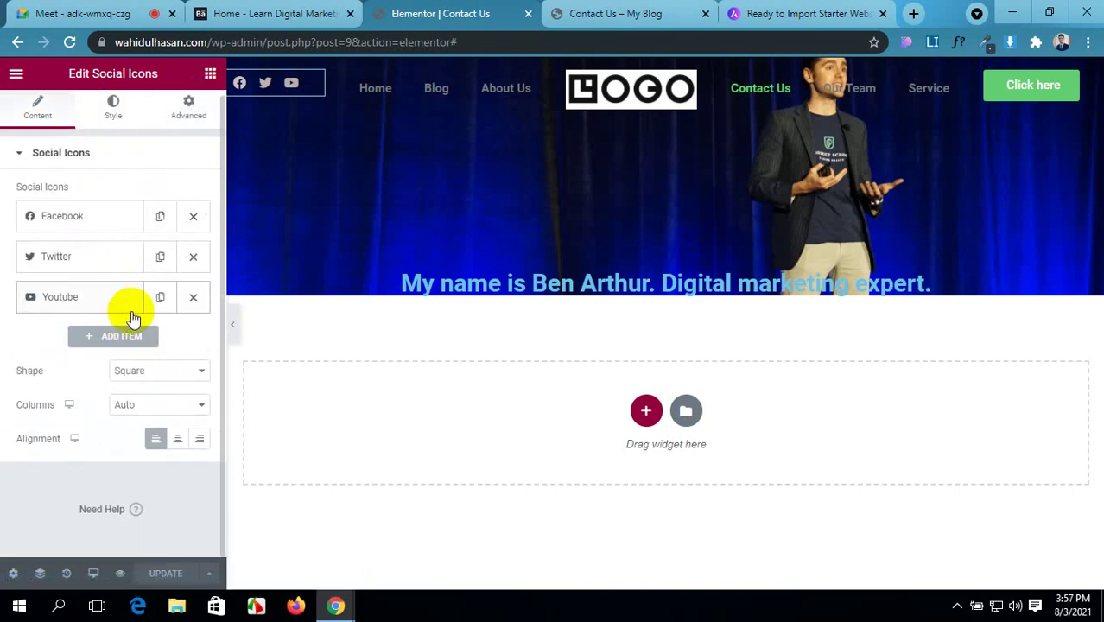
pyautogui.click(180, 441)
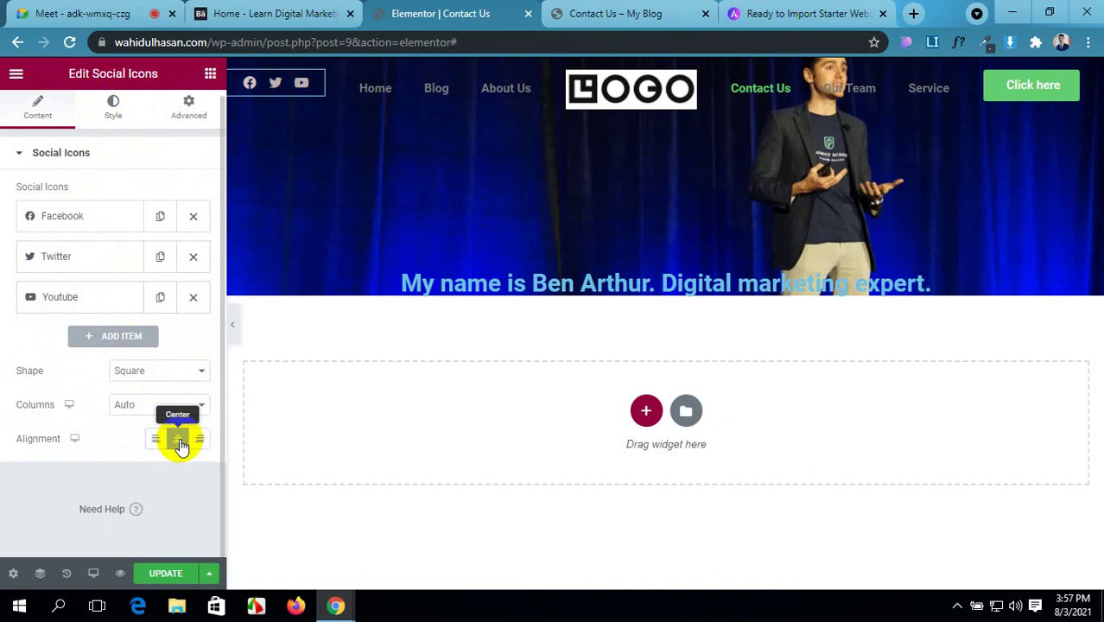
# - Update the page, check the live Contact Us page, then return to the editor
pyautogui.click(164, 575)
pyautogui.click(358, 607)
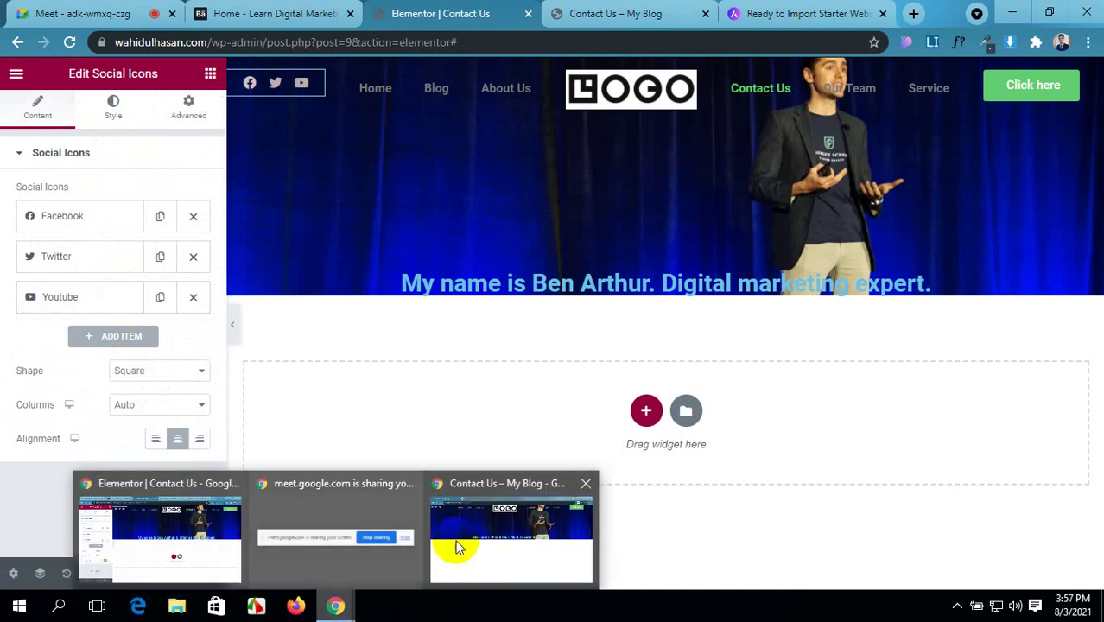
pyautogui.click(456, 547)
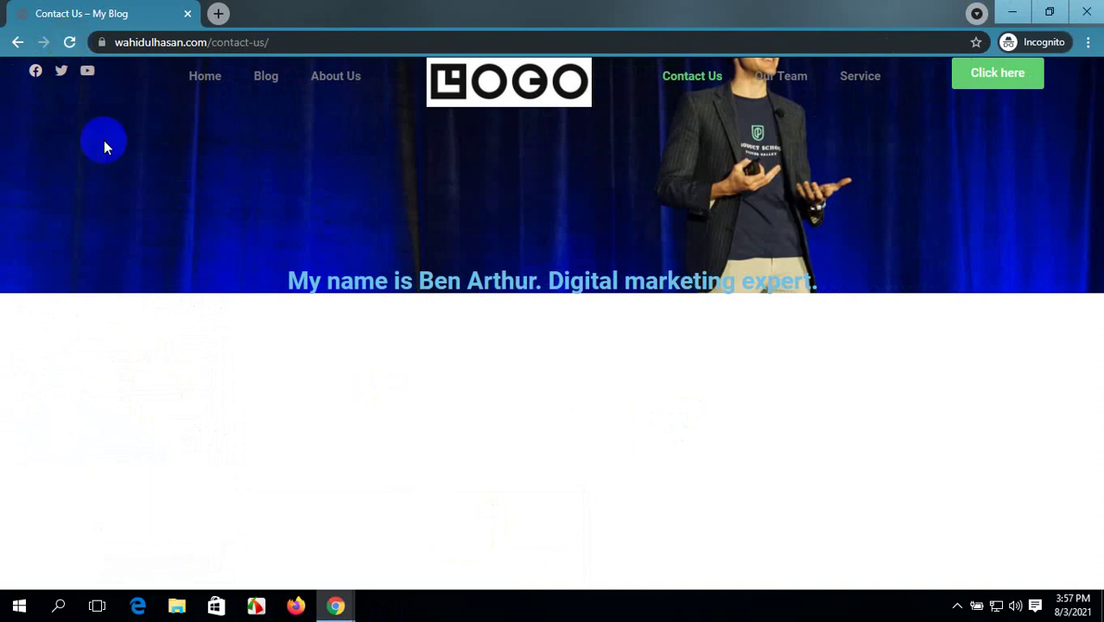
pyautogui.moveTo(332, 608)
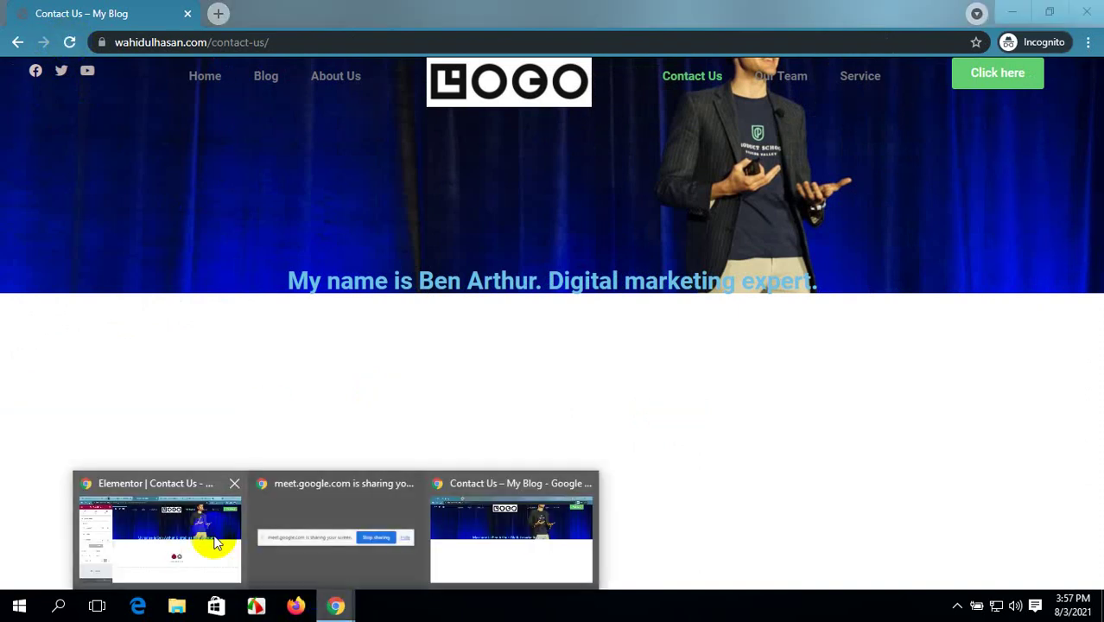
pyautogui.click(211, 539)
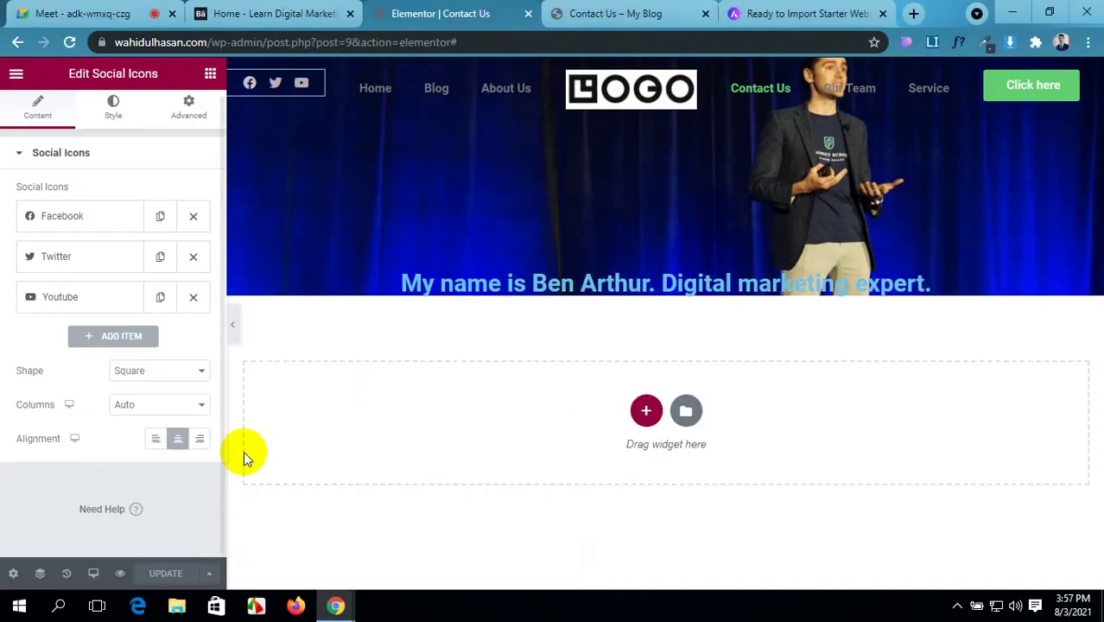
# - Unlink the social icons' margin, set an 8 px top margin, and update
pyautogui.click(188, 110)
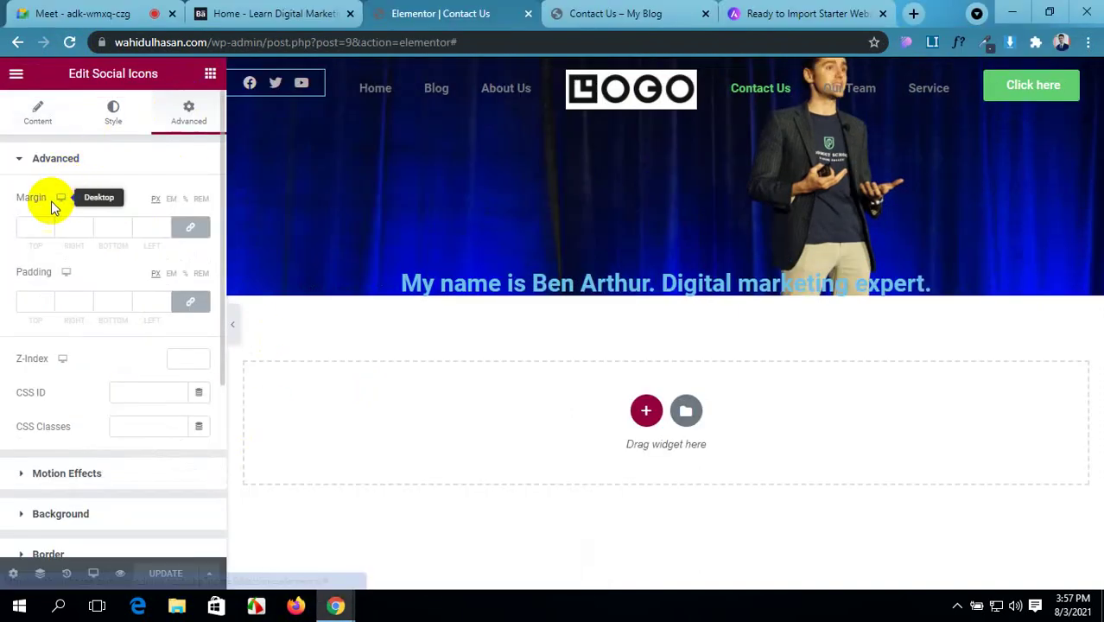
pyautogui.click(190, 226)
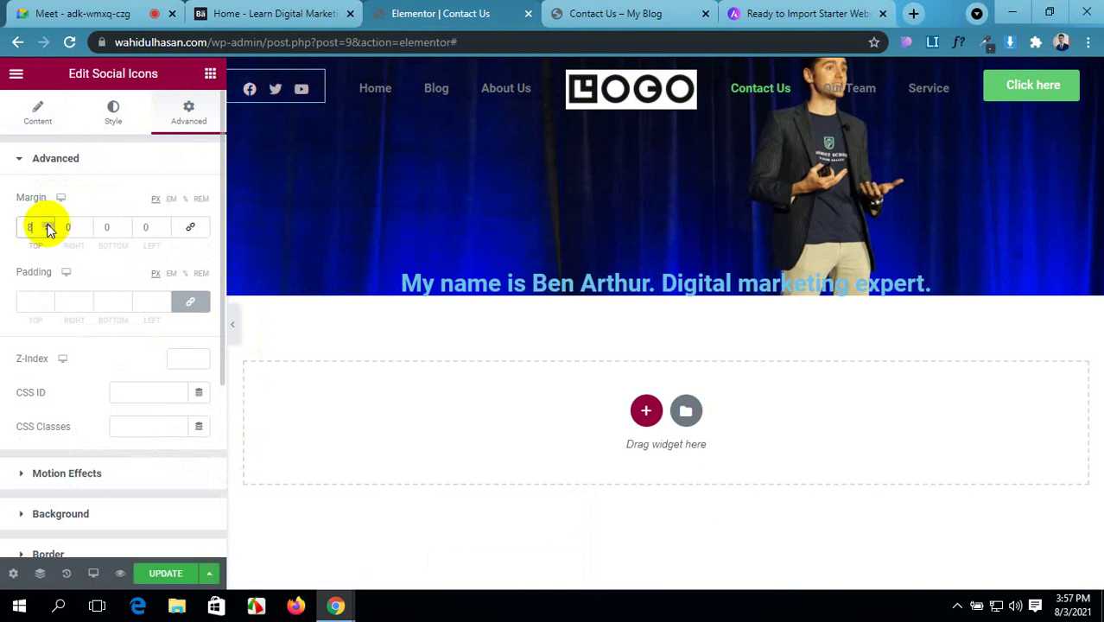
pyautogui.click(168, 575)
# - Give the Click here button a 5 px top margin and bring up the live page
pyautogui.click(1058, 89)
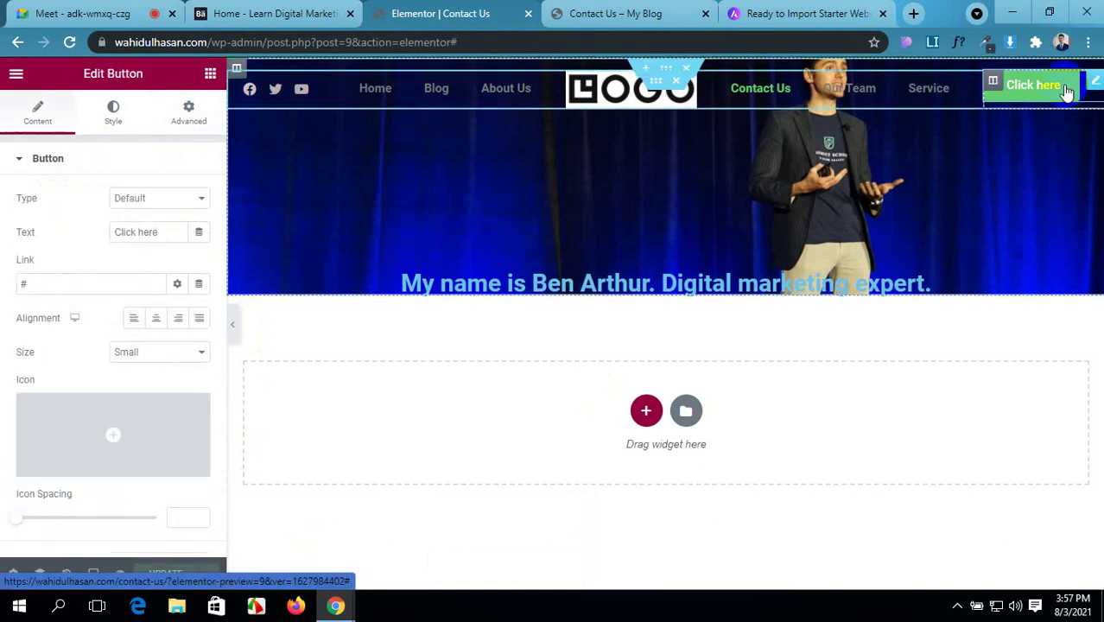
pyautogui.click(192, 112)
pyautogui.click(190, 227)
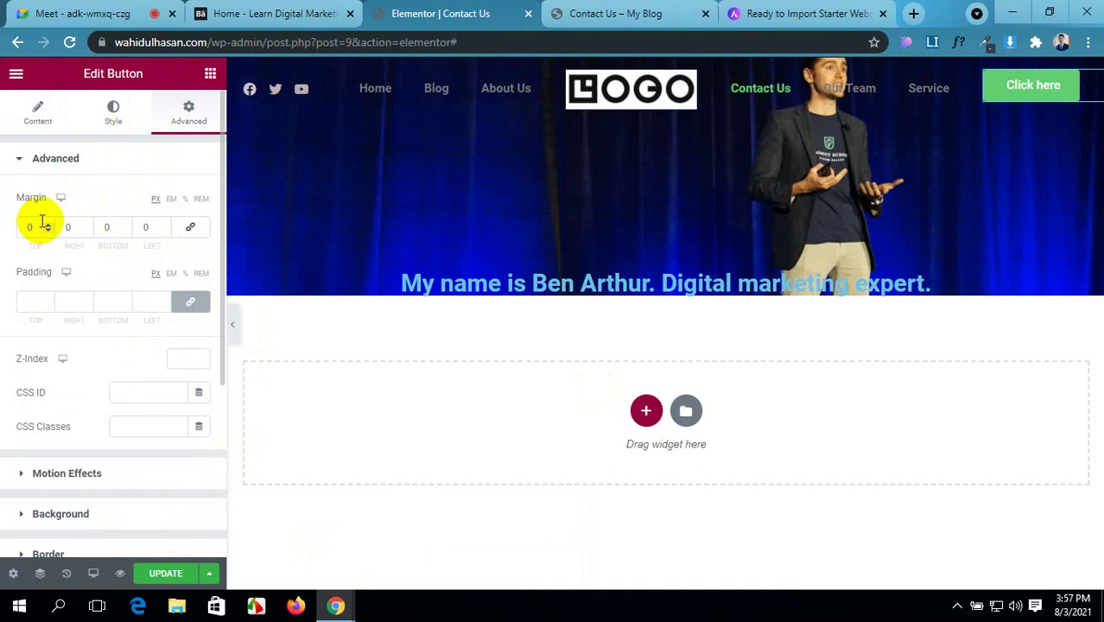
pyautogui.click(49, 224)
pyautogui.click(49, 224)
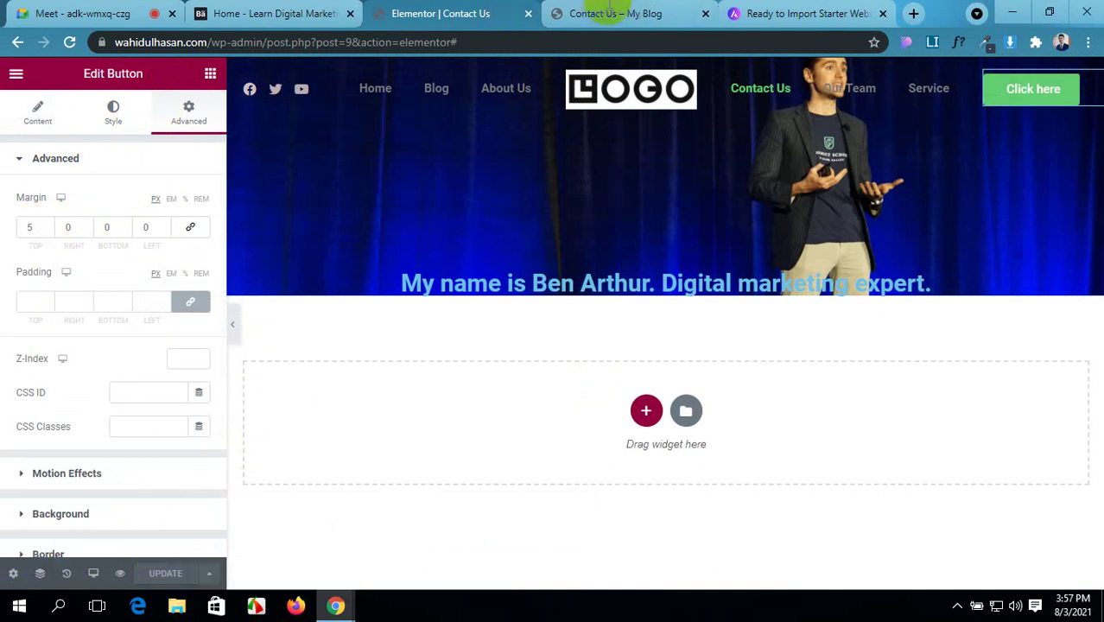
pyautogui.click(345, 591)
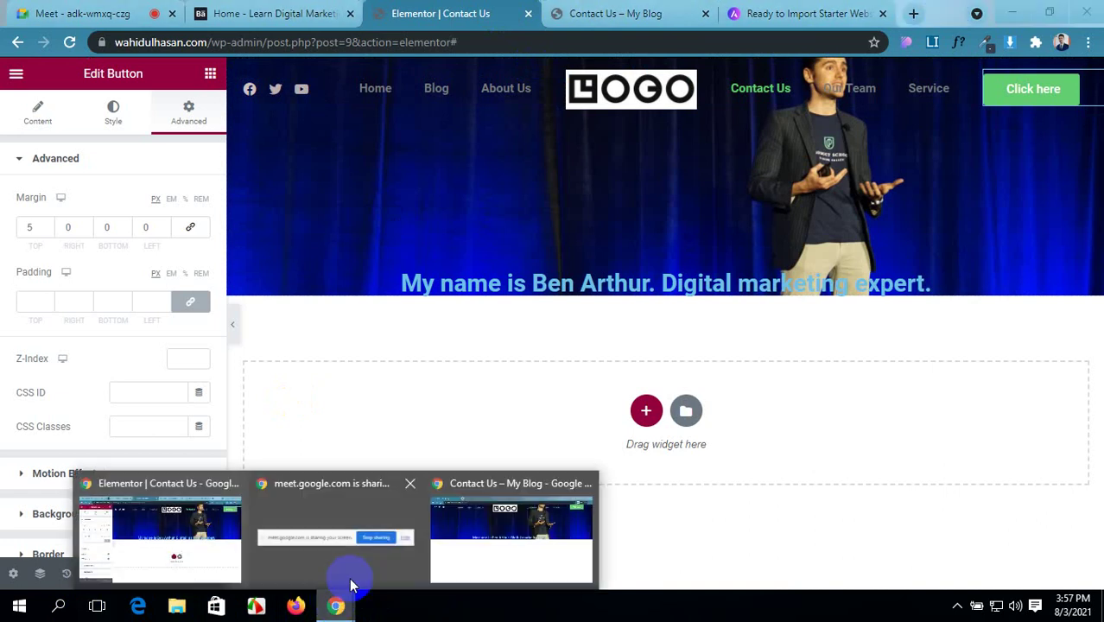
pyautogui.click(491, 529)
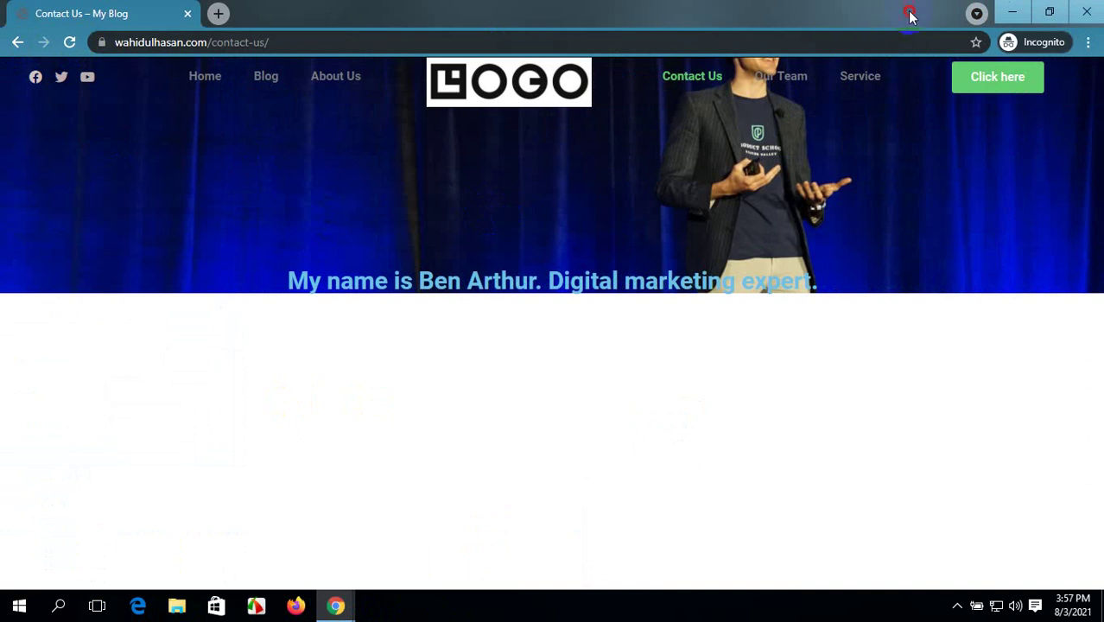
# - Narrow the live page to mobile width, test the hamburger menu, then maximize and go back to the editor
pyautogui.moveTo(910, 15); pyautogui.dragTo(763, 32)
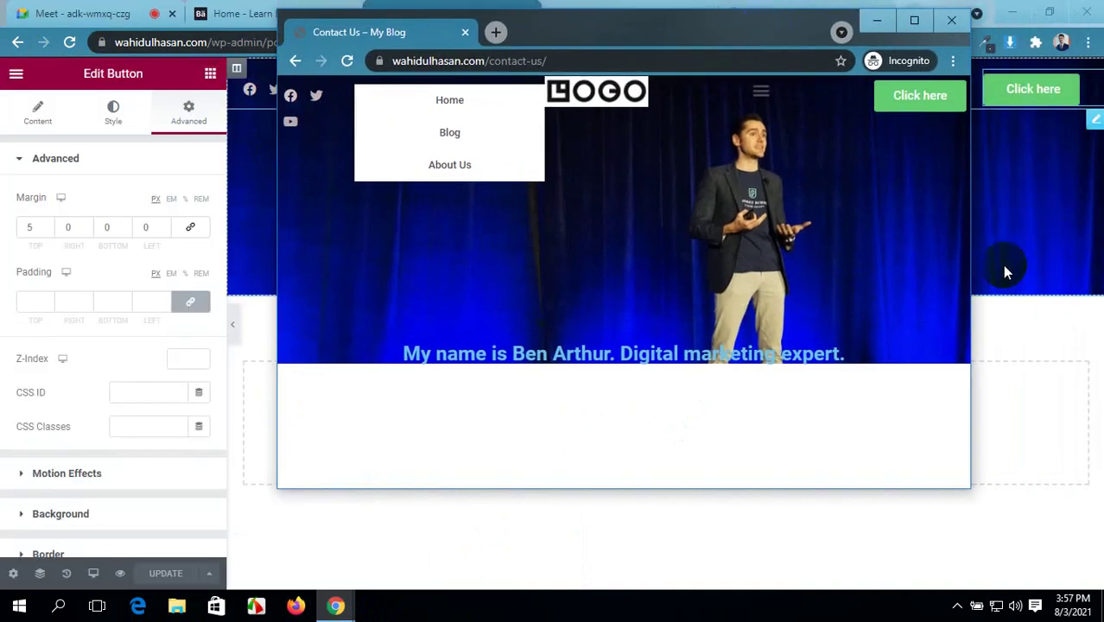
pyautogui.moveTo(971, 243); pyautogui.dragTo(1077, 243)
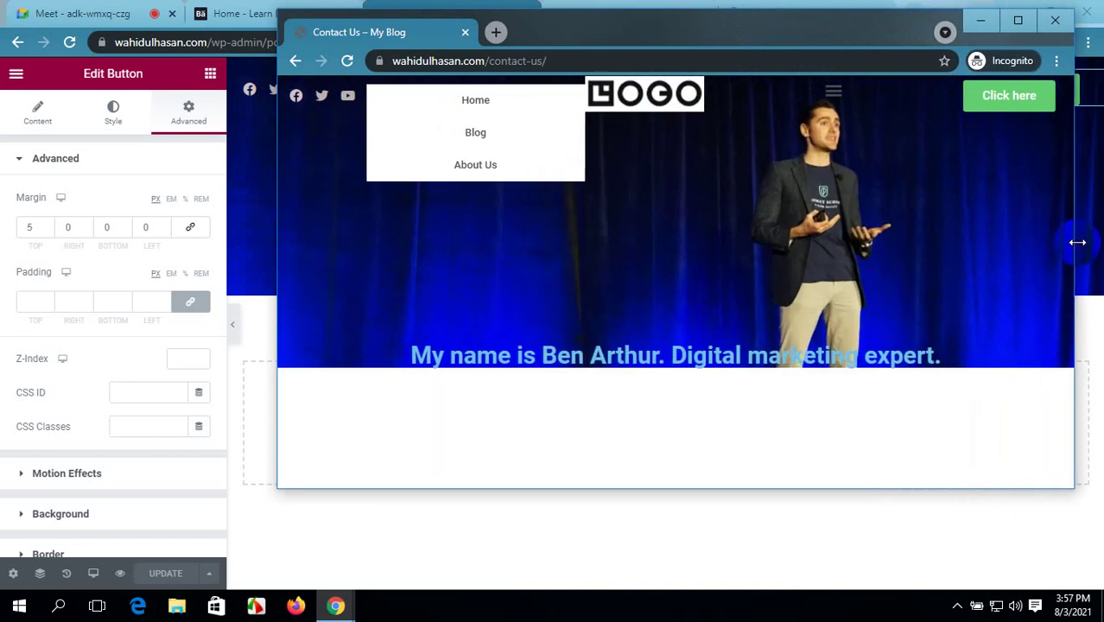
pyautogui.click(834, 98)
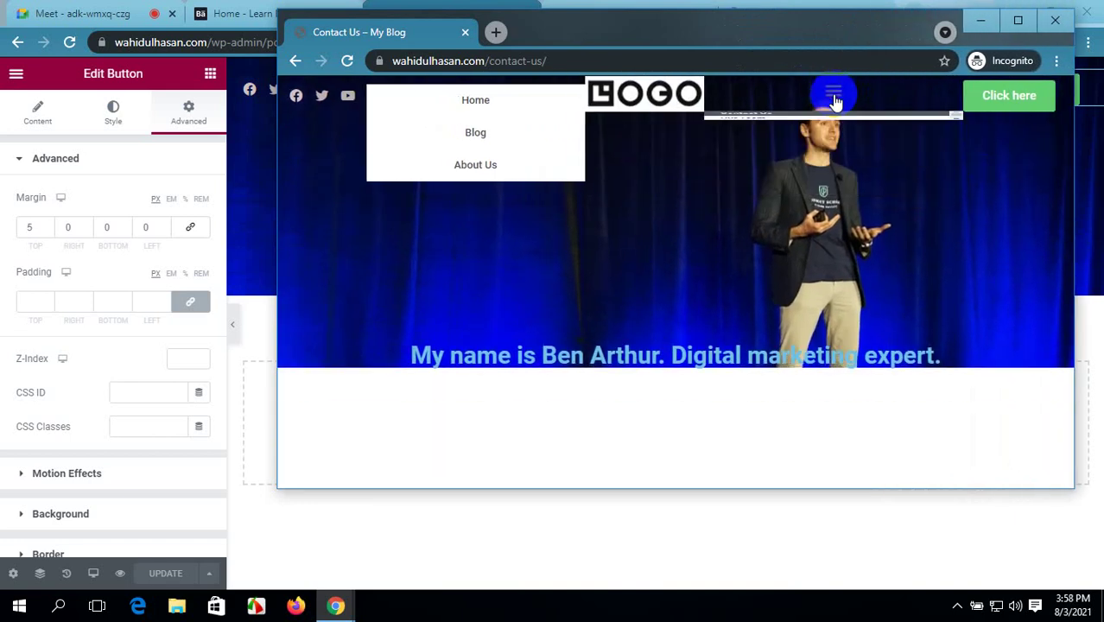
pyautogui.click(1018, 20)
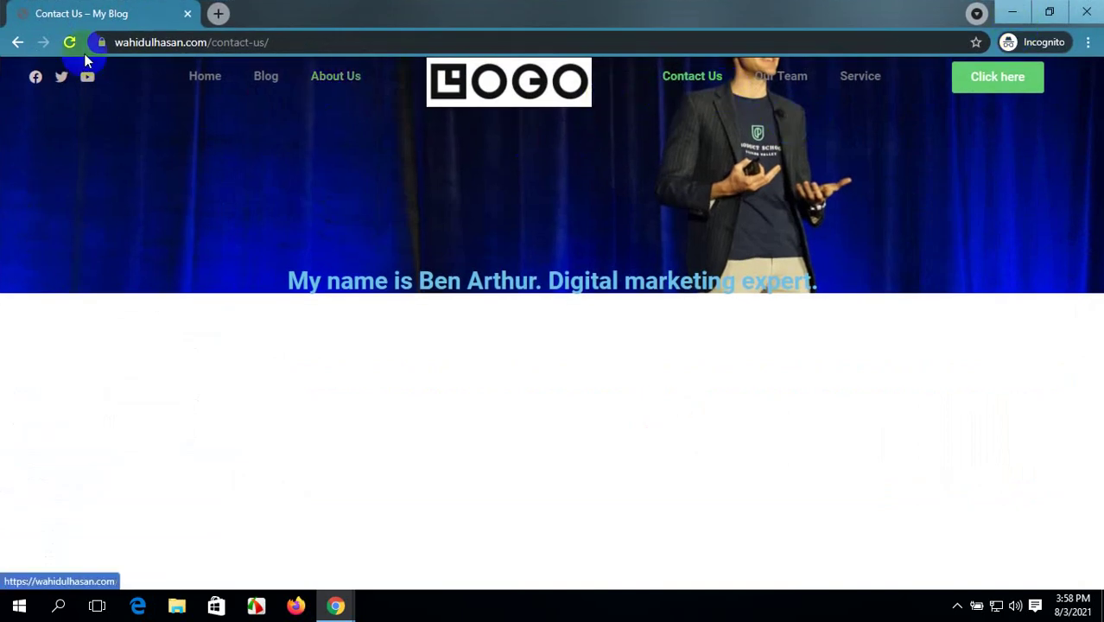
pyautogui.click(334, 608)
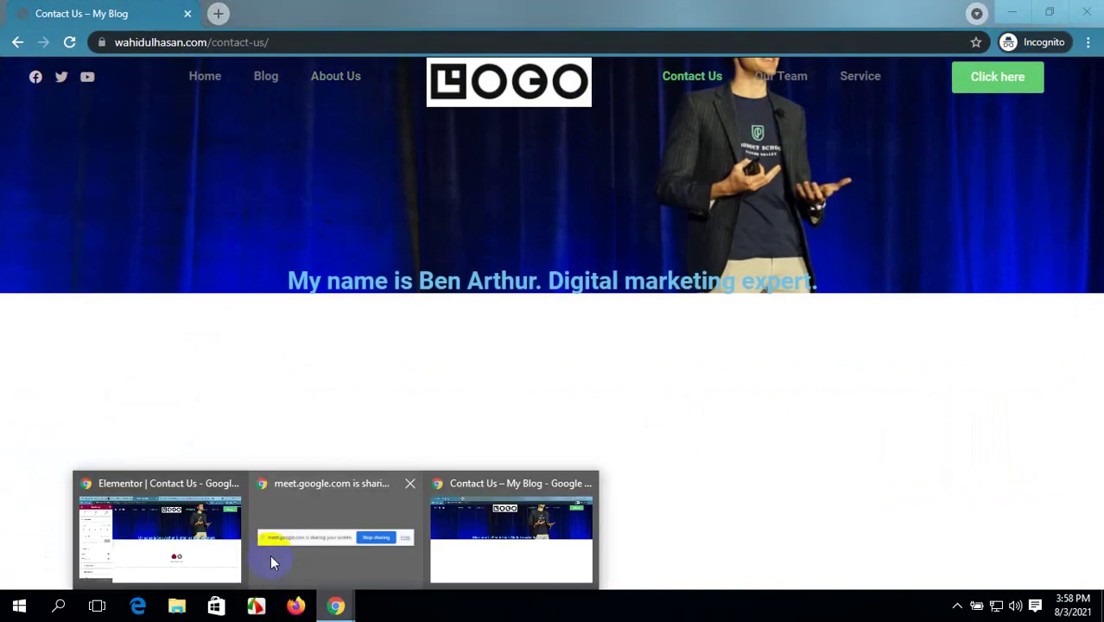
pyautogui.click(209, 546)
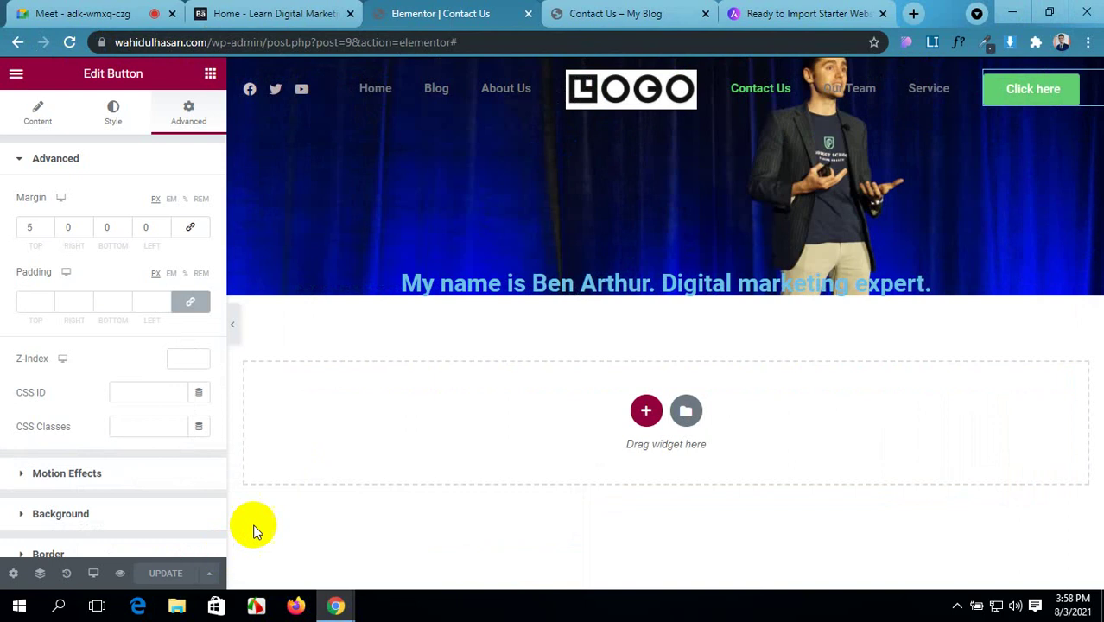
# - Hide the header social icons on tablet and update the page
pyautogui.click(304, 90)
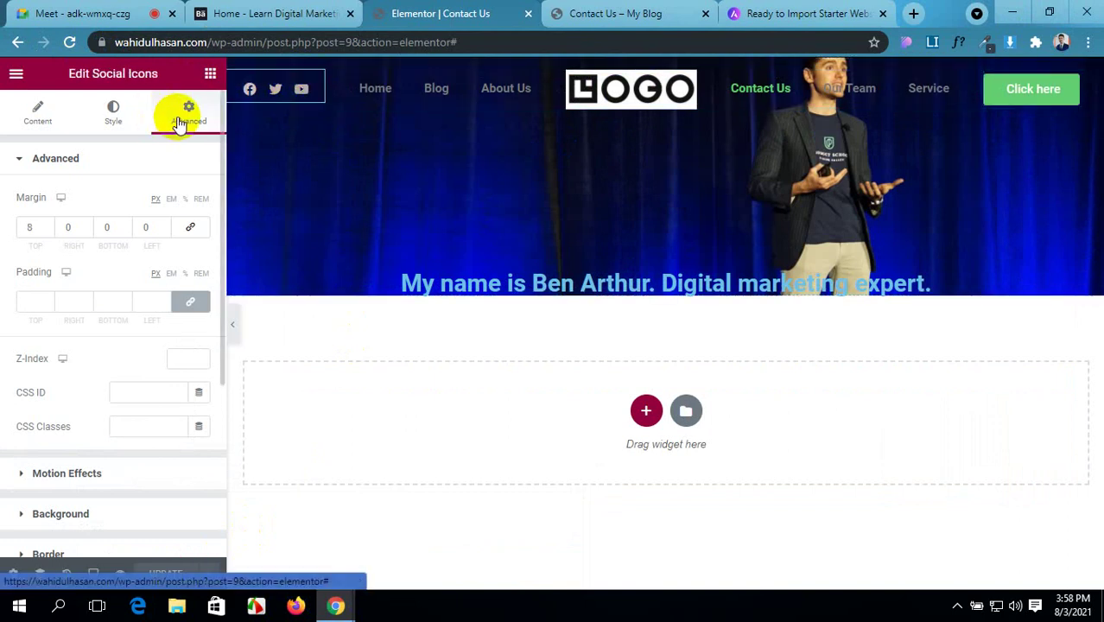
pyautogui.scroll(-3, 75, 476)
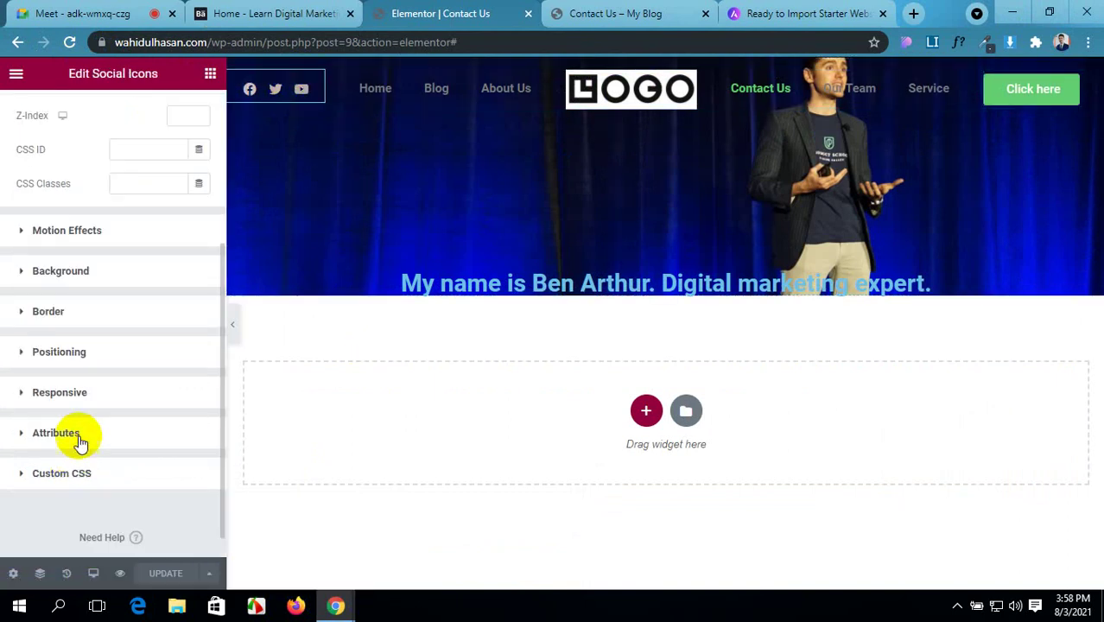
pyautogui.click(77, 435)
pyautogui.click(81, 363)
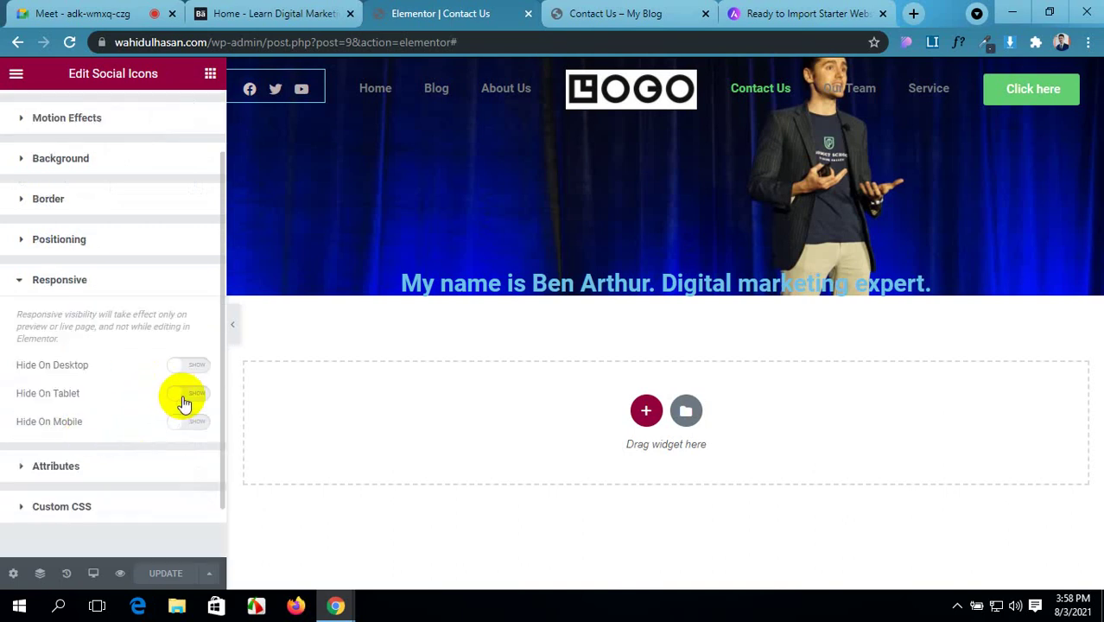
pyautogui.click(184, 399)
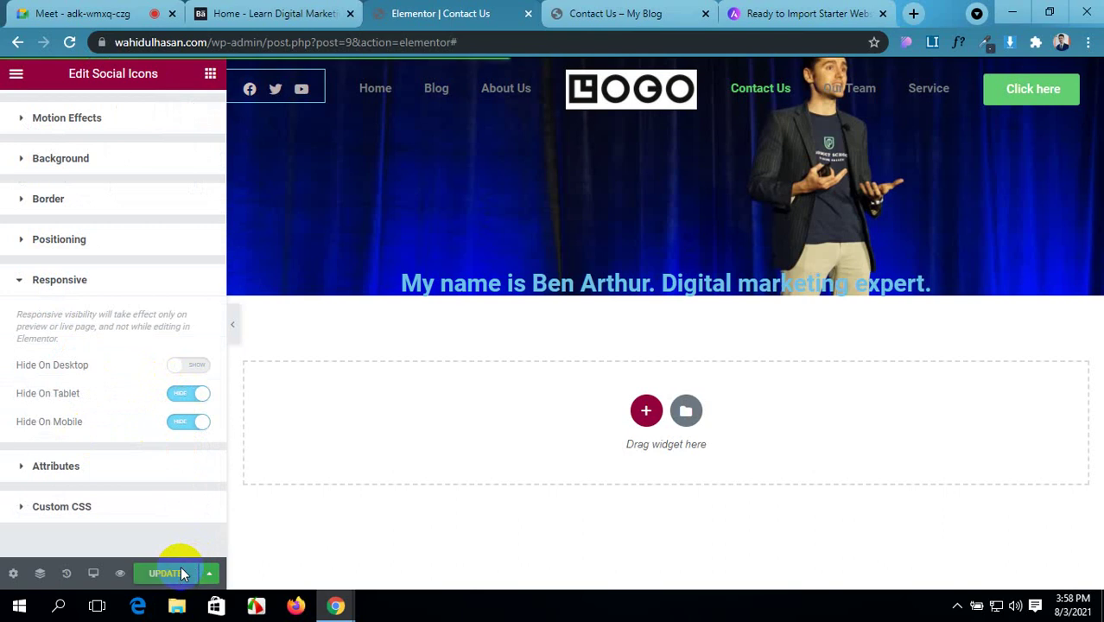
pyautogui.click(181, 573)
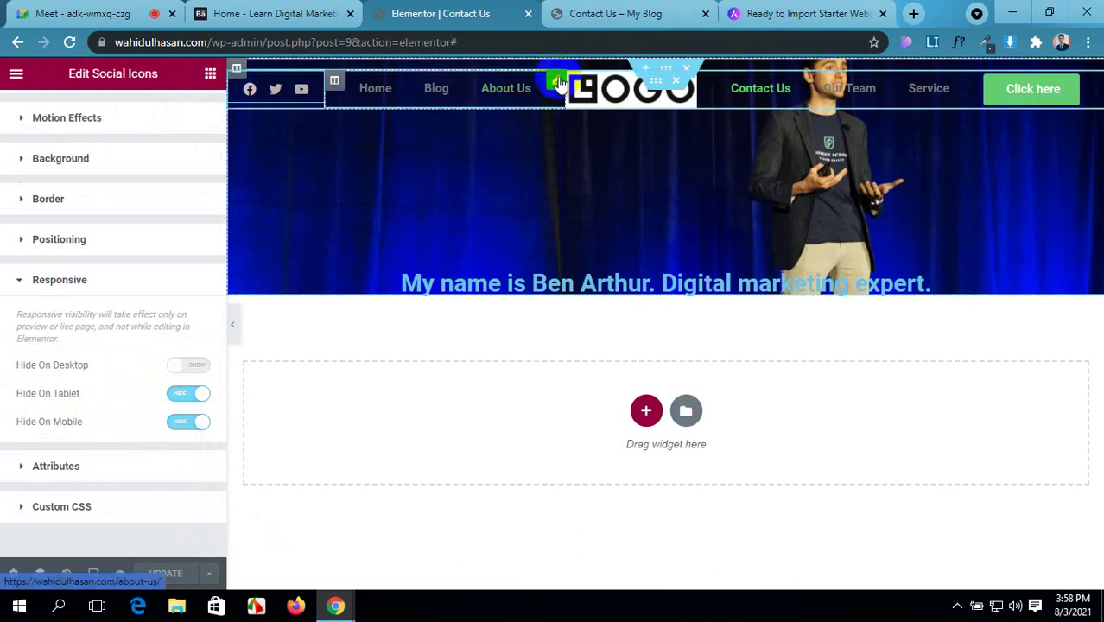
# - Hide the left nav menu on tablet and mobile, then update the page
pyautogui.click(463, 91)
pyautogui.click(183, 114)
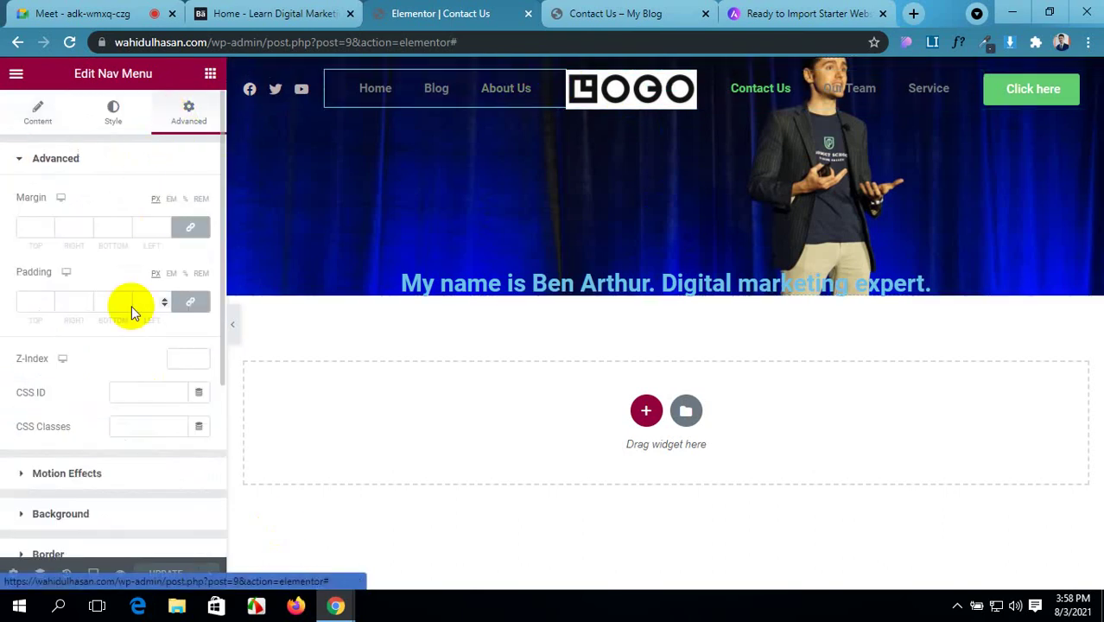
pyautogui.scroll(-3, 94, 496)
pyautogui.click(98, 394)
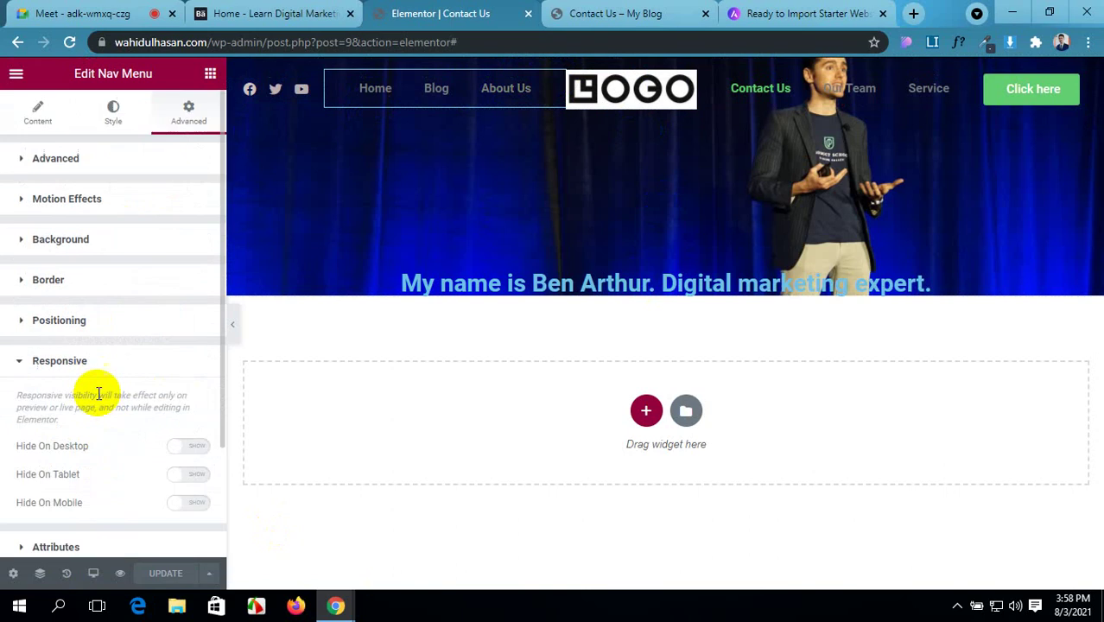
pyautogui.scroll(-1, 100, 415)
pyautogui.click(178, 394)
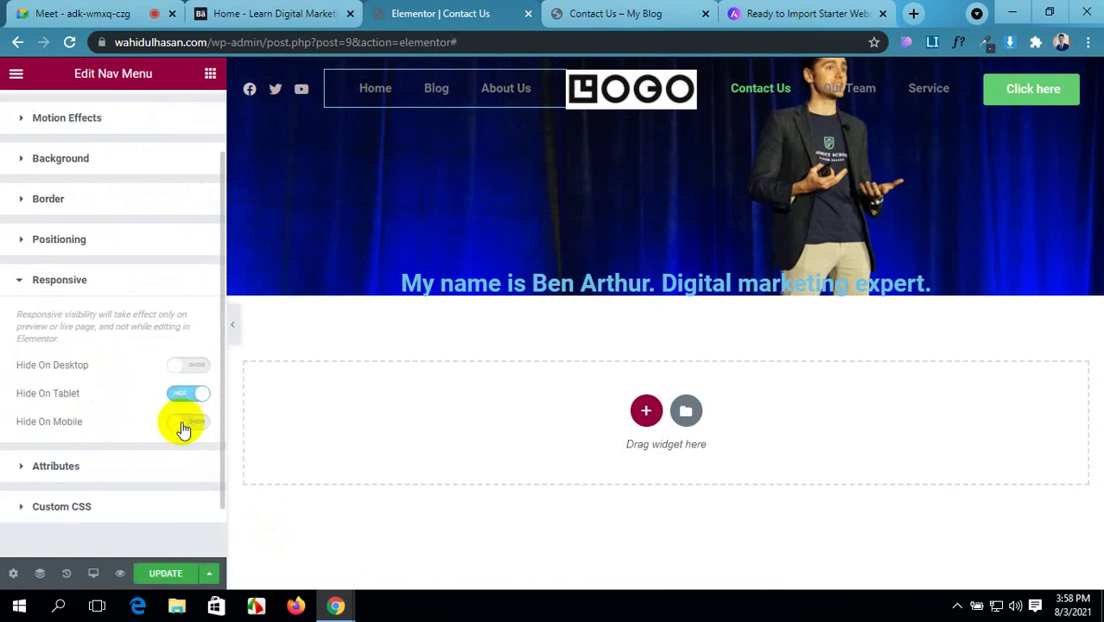
pyautogui.click(183, 428)
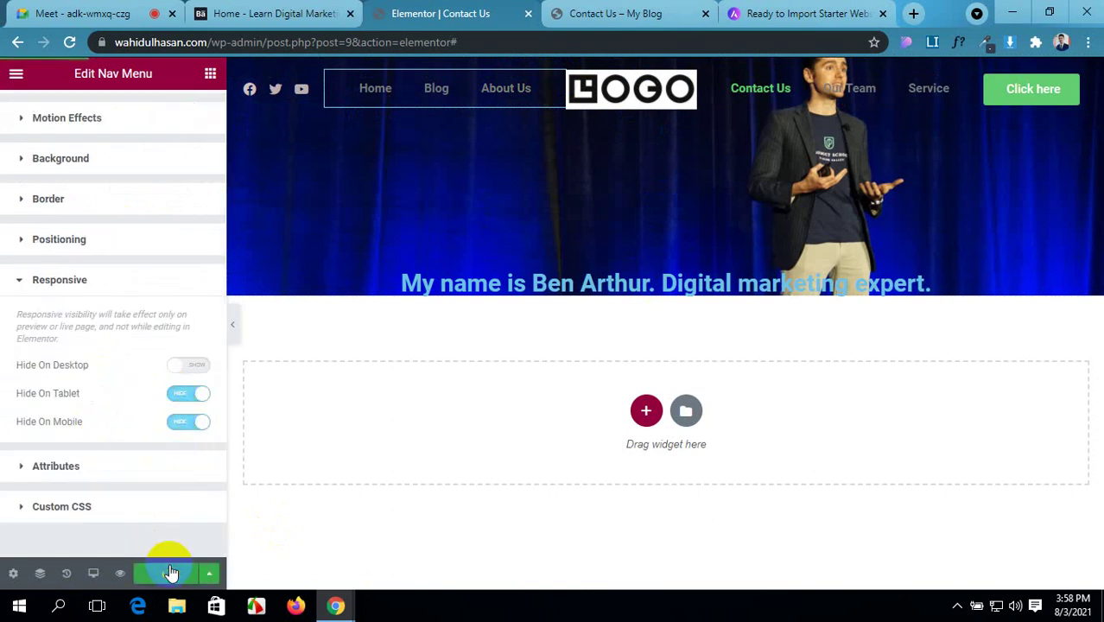
pyautogui.click(171, 573)
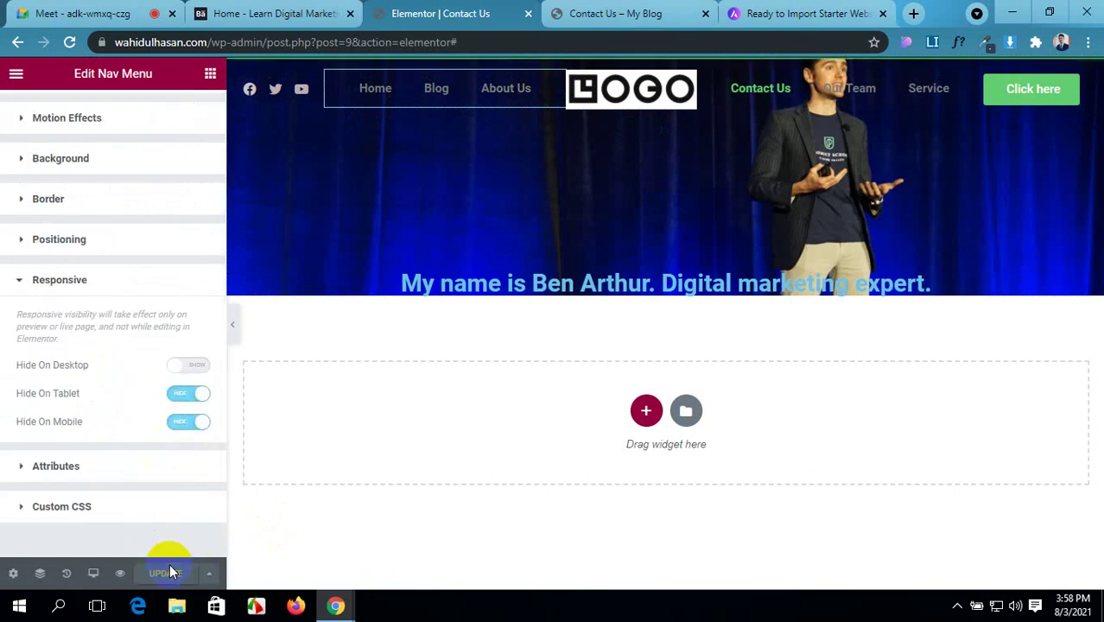
# - Hide the right-hand nav menu on tablet and update the page
pyautogui.click(967, 86)
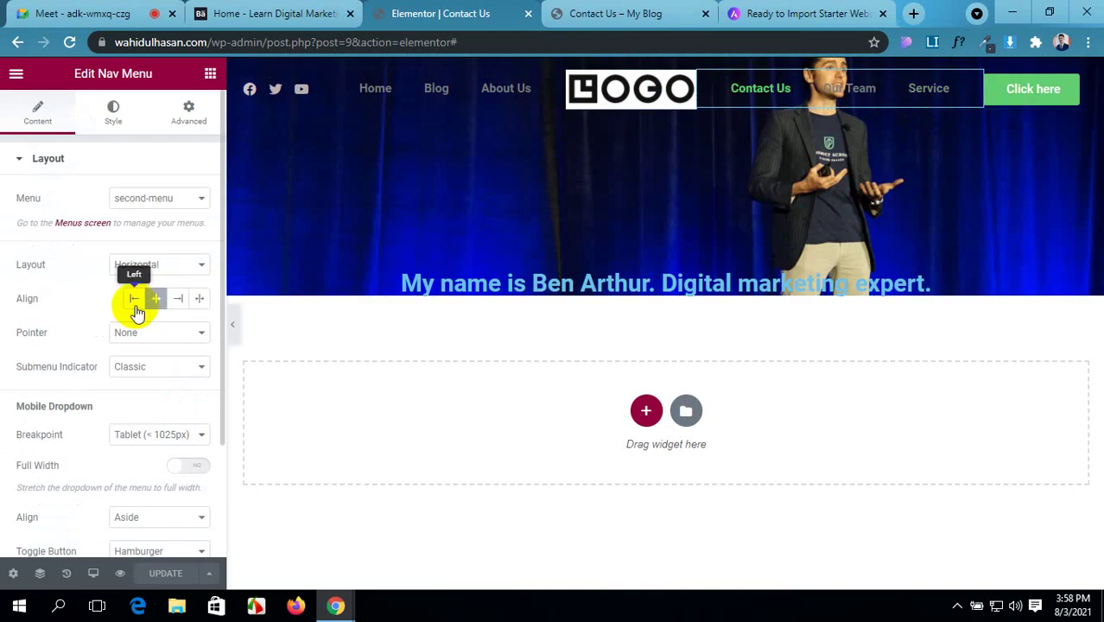
pyautogui.click(190, 113)
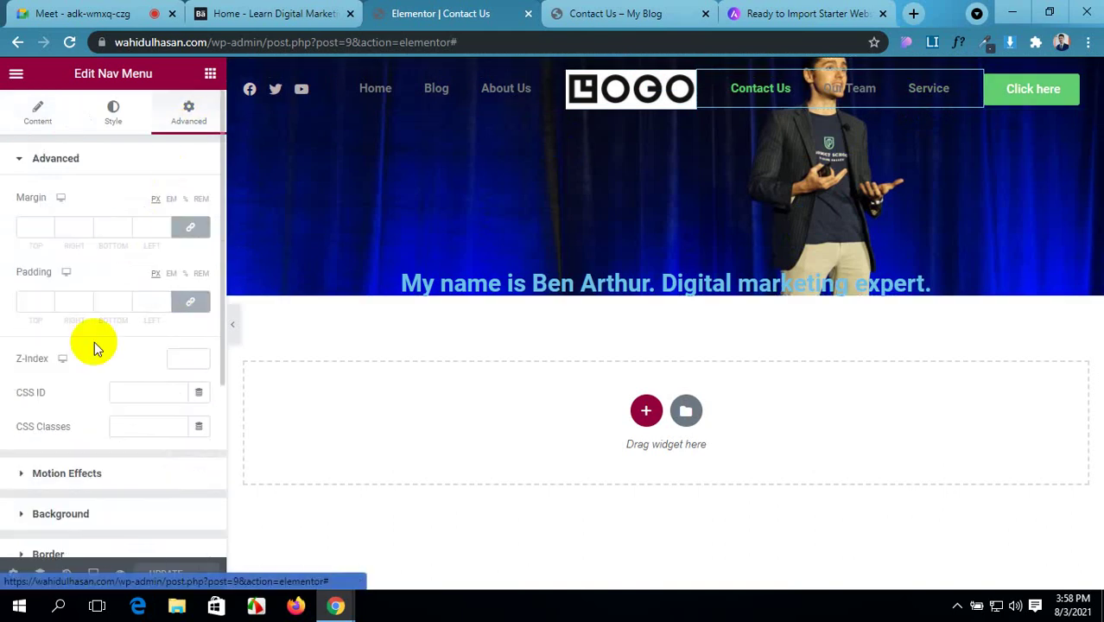
pyautogui.scroll(-5, 91, 388)
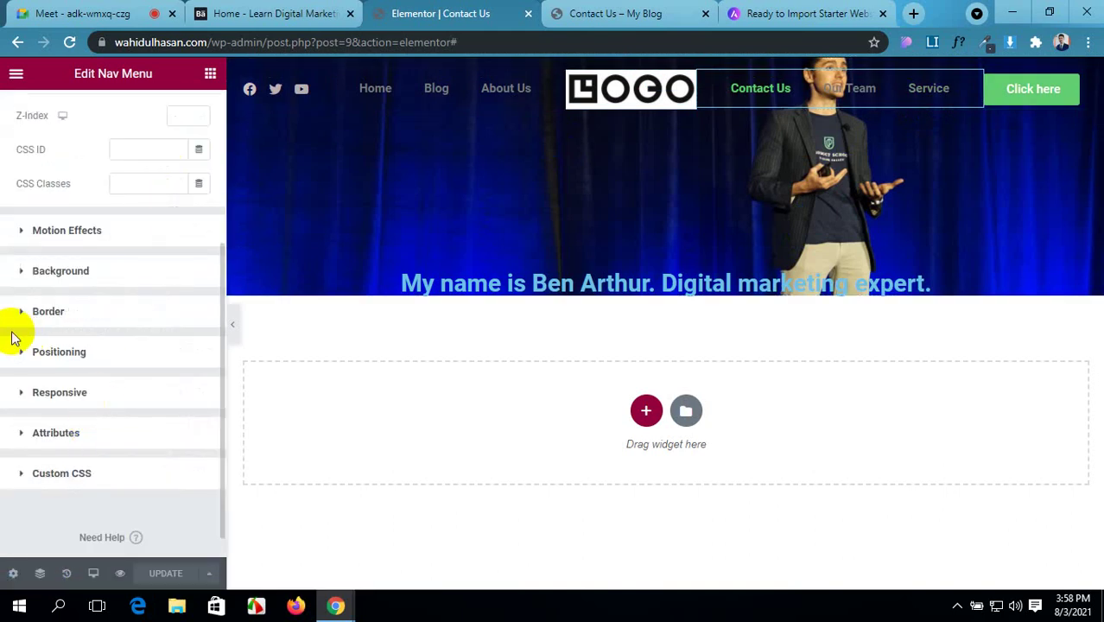
pyautogui.click(70, 400)
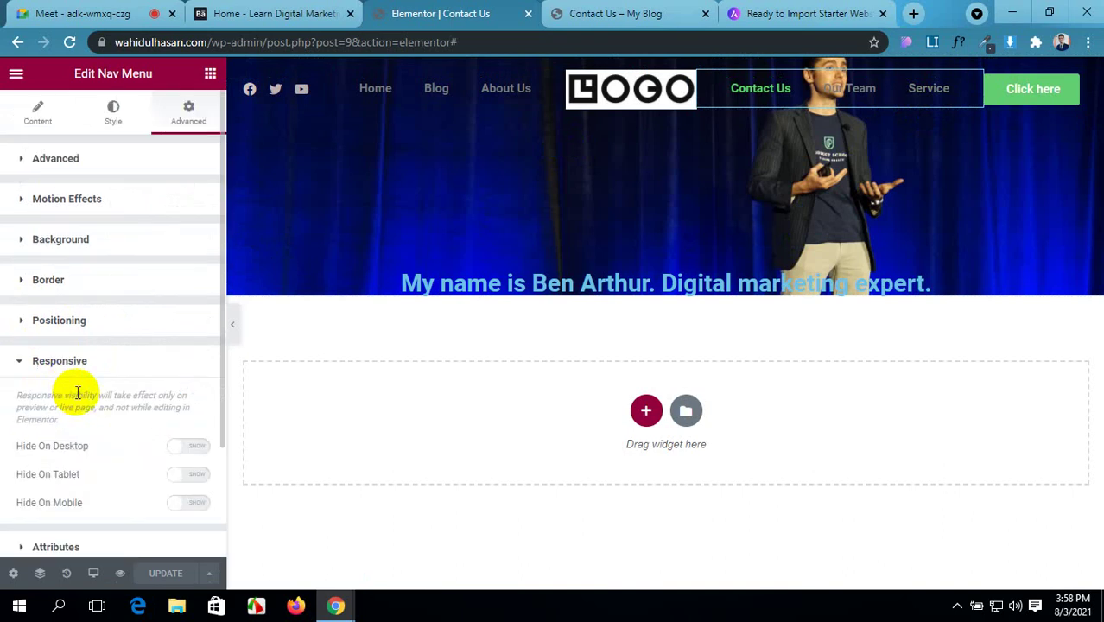
pyautogui.click(183, 476)
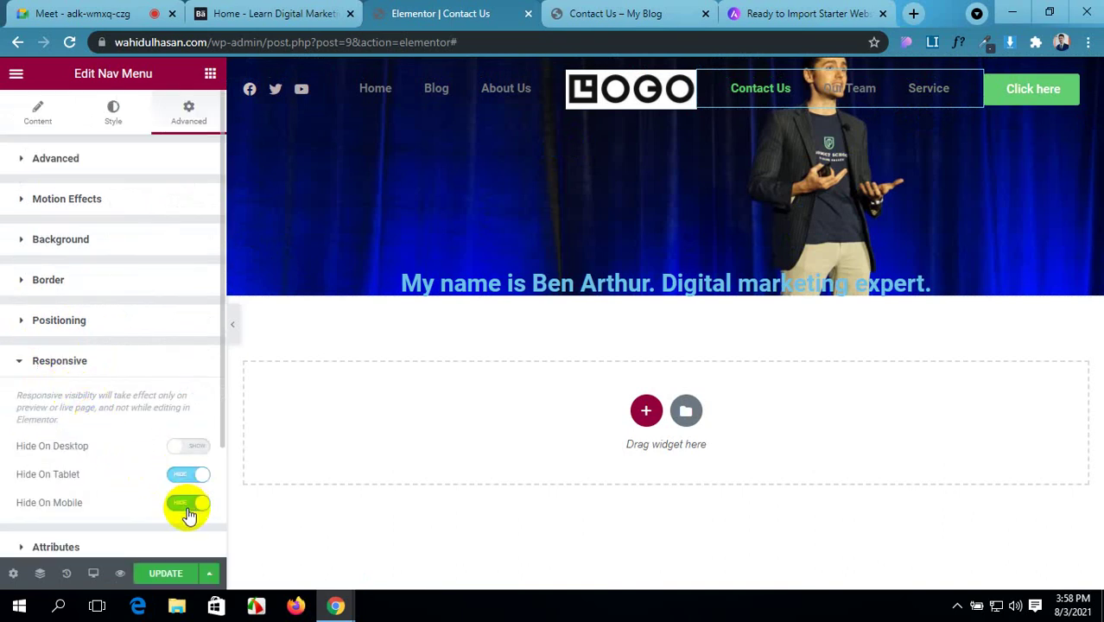
pyautogui.click(173, 573)
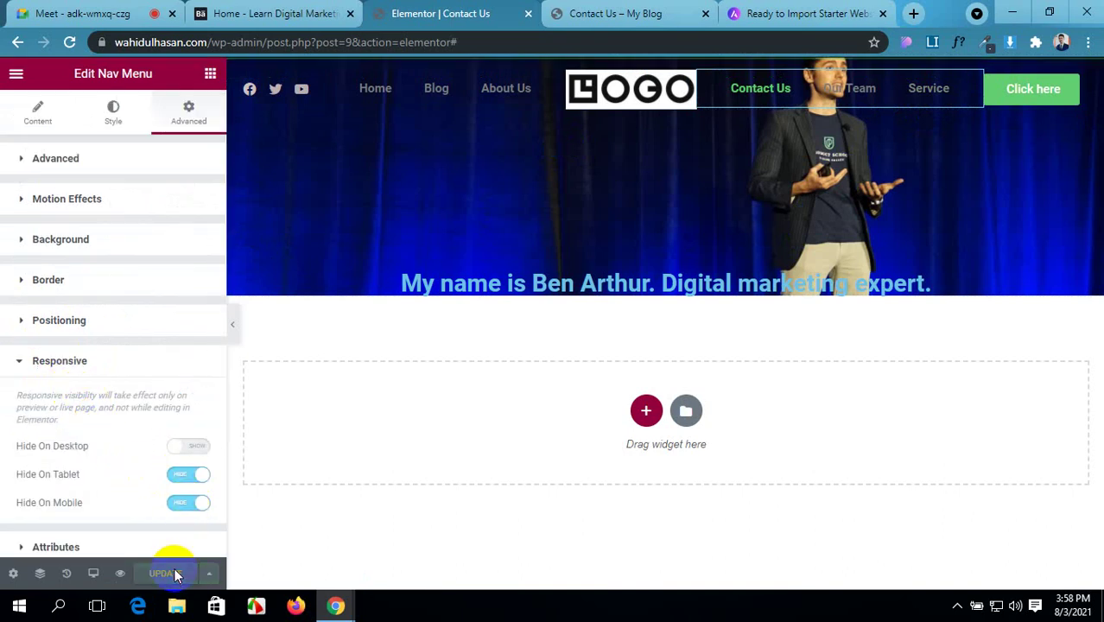
# - Select the Click here button and expand its Responsive settings
pyautogui.click(1095, 82)
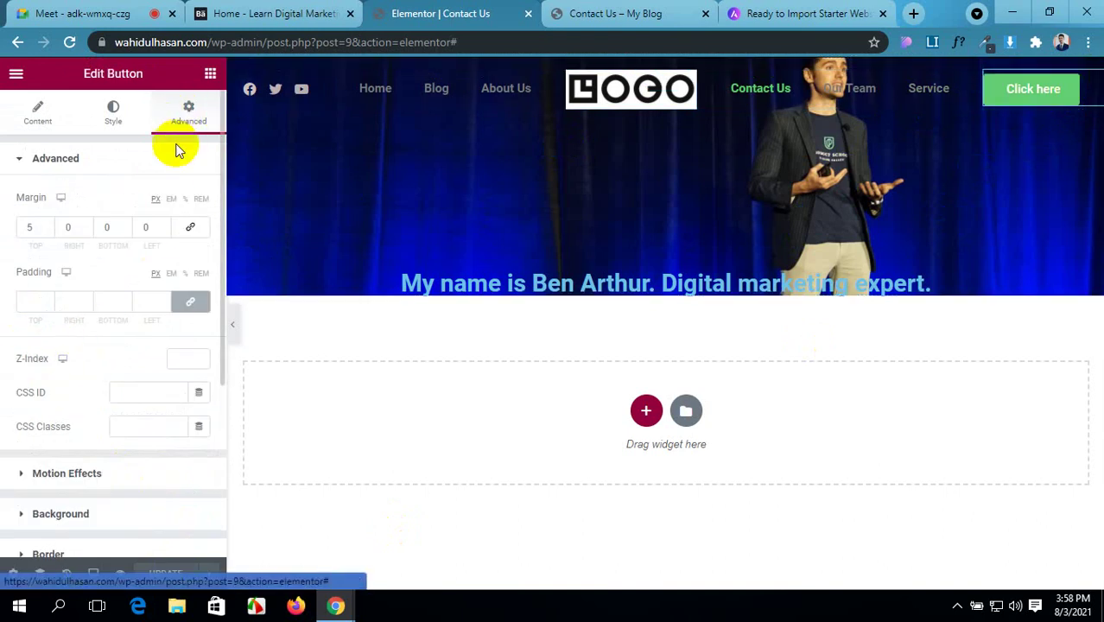
pyautogui.scroll(-3, 116, 447)
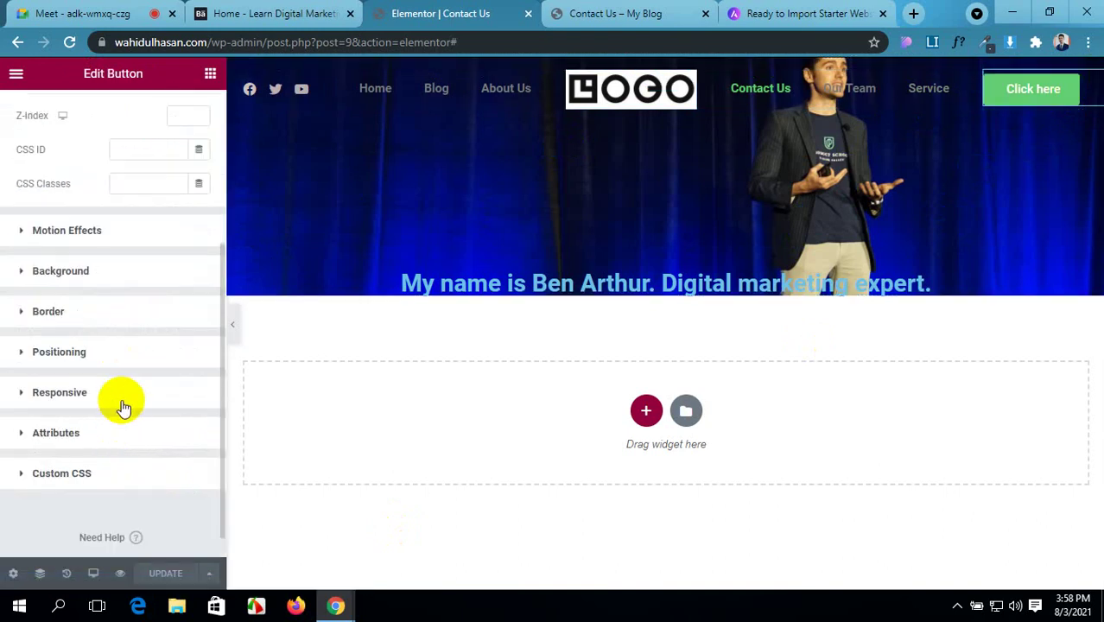
pyautogui.click(67, 394)
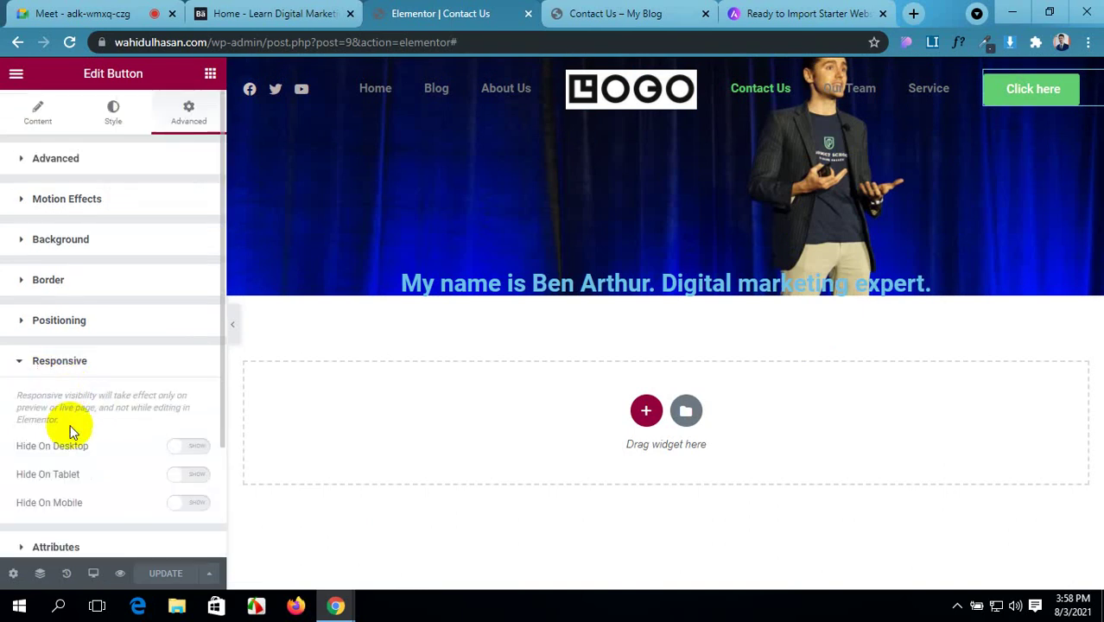
# - Turn on Hide On Tablet and Hide On Mobile for the Click here button and update
pyautogui.click(193, 482)
pyautogui.click(192, 501)
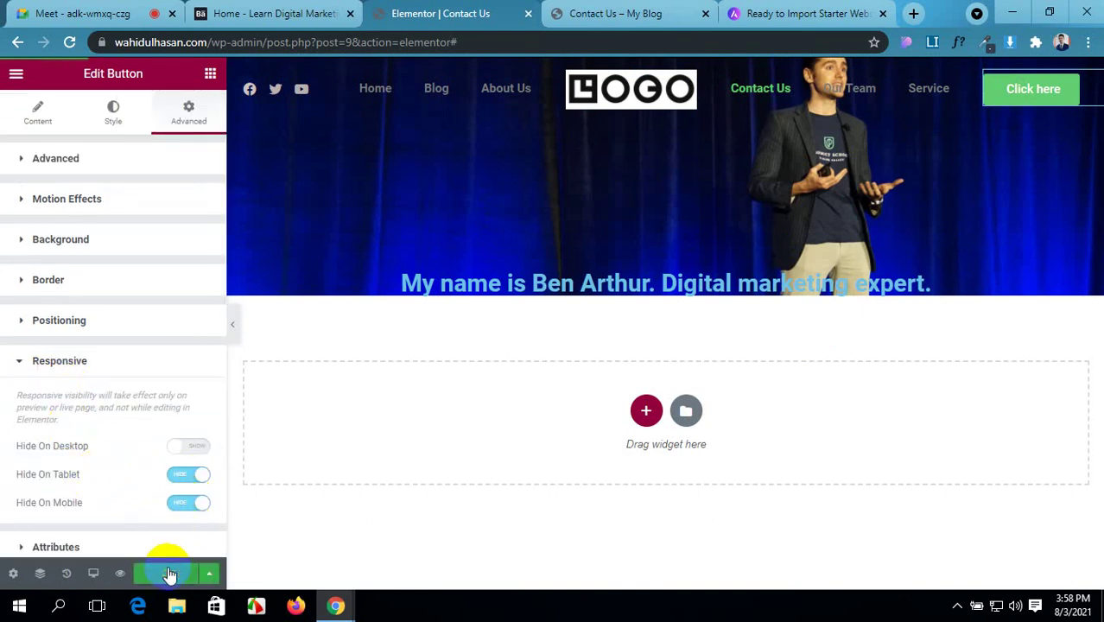
pyautogui.click(169, 574)
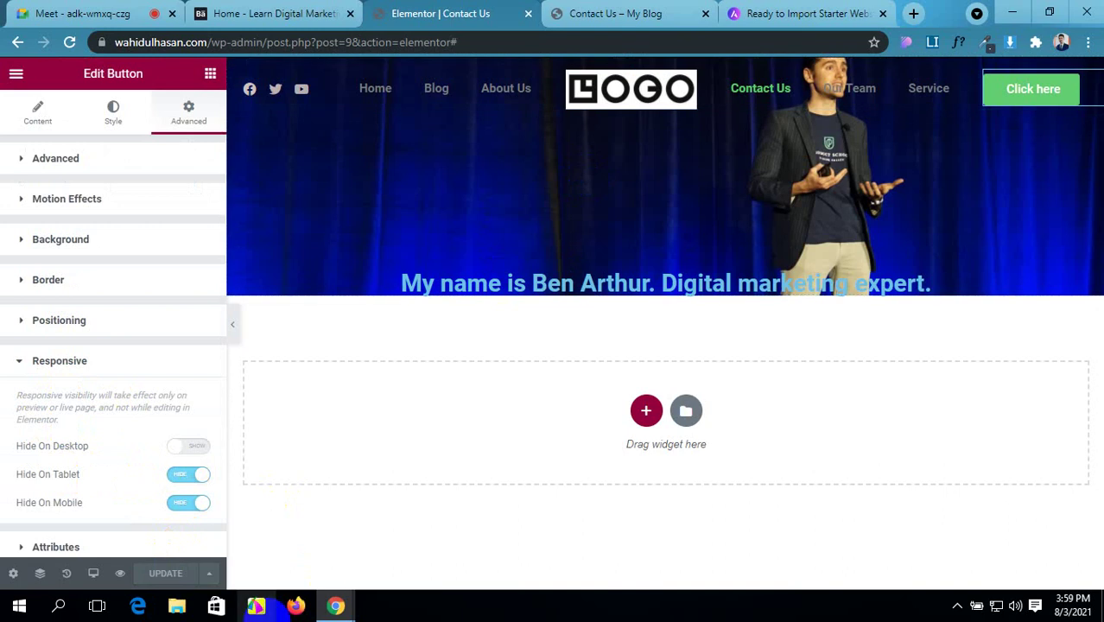
# - Reload the live page, check it at narrow width, then maximize and return to the editor
pyautogui.moveTo(334, 606)
pyautogui.click(513, 538)
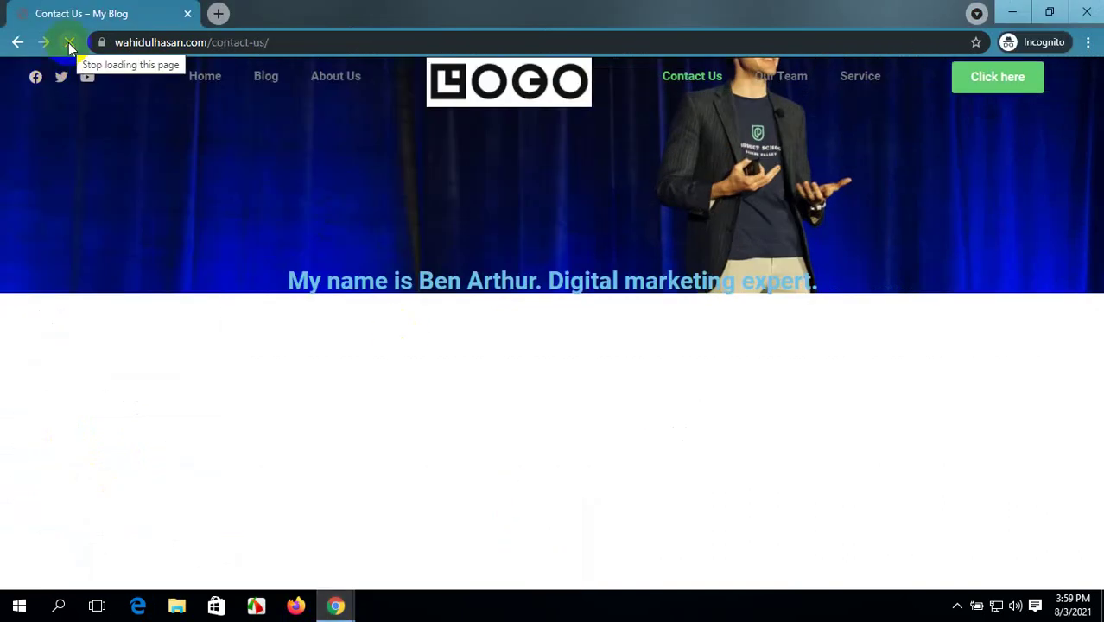
pyautogui.click(68, 43)
pyautogui.doubleClick(872, 21)
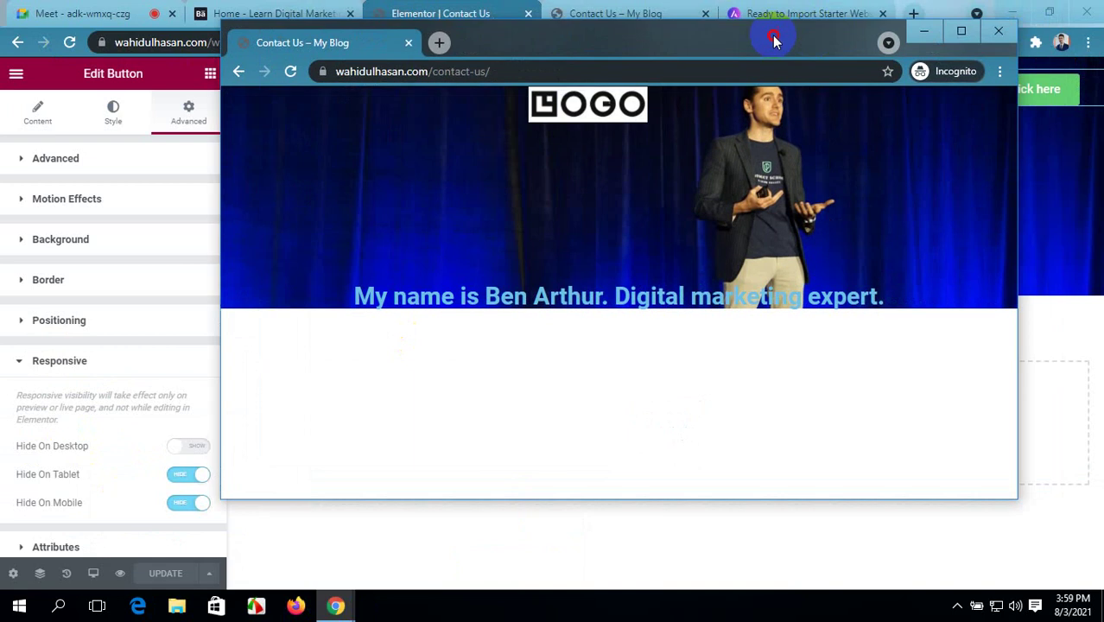
pyautogui.moveTo(979, 239); pyautogui.dragTo(818, 191)
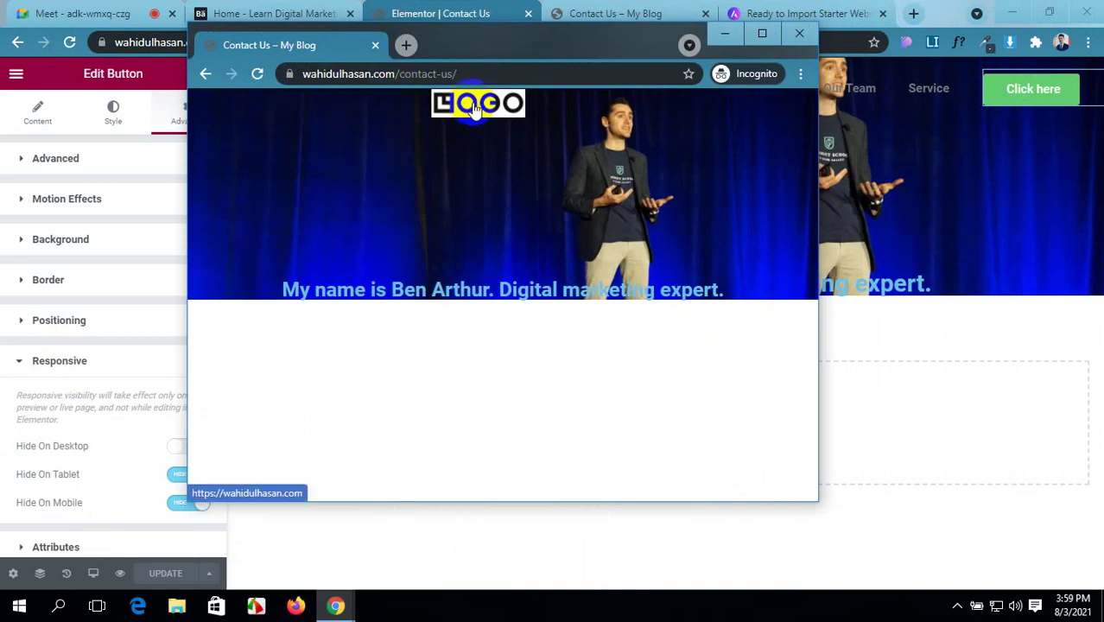
pyautogui.click(755, 48)
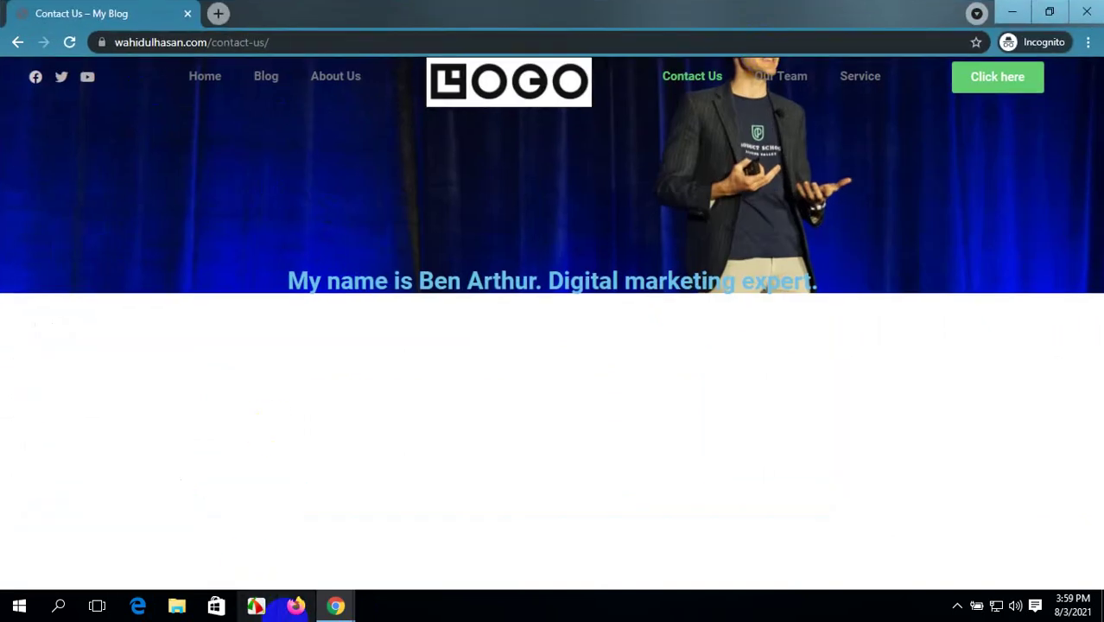
pyautogui.moveTo(336, 605)
pyautogui.click(202, 554)
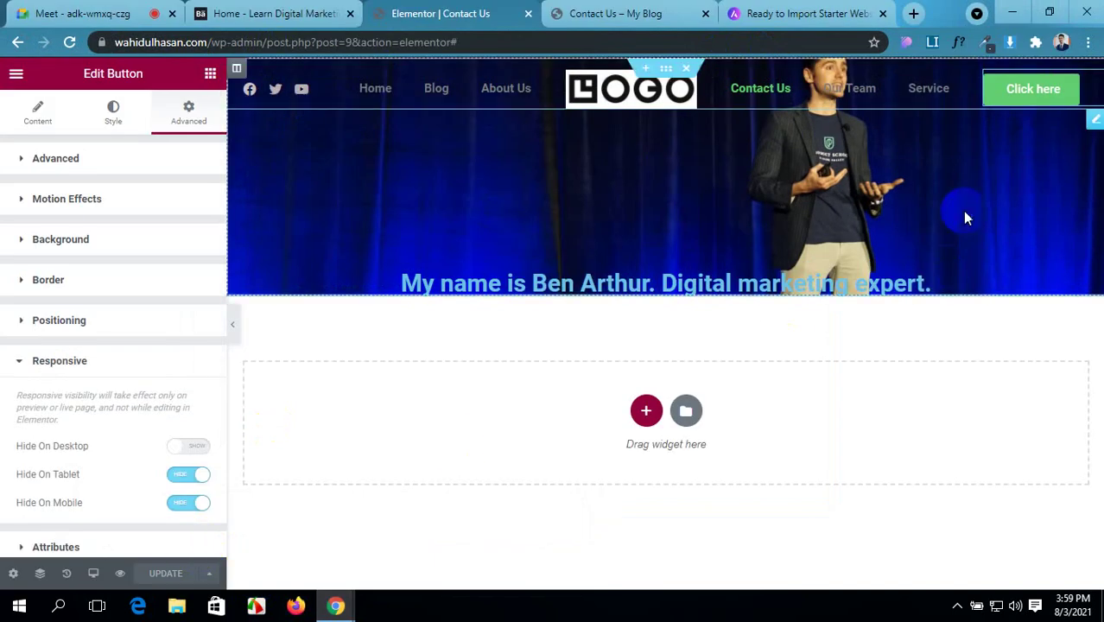
# - Drag a Pro Nav Menu widget above the Click here button and set its Menu to main-menu
pyautogui.click(210, 75)
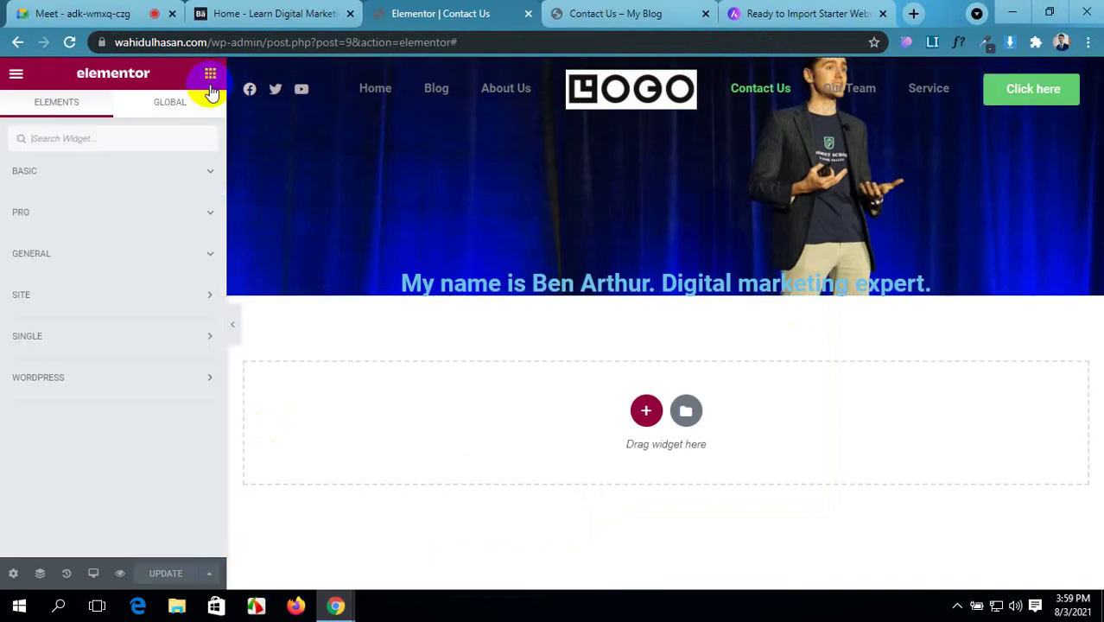
pyautogui.click(105, 220)
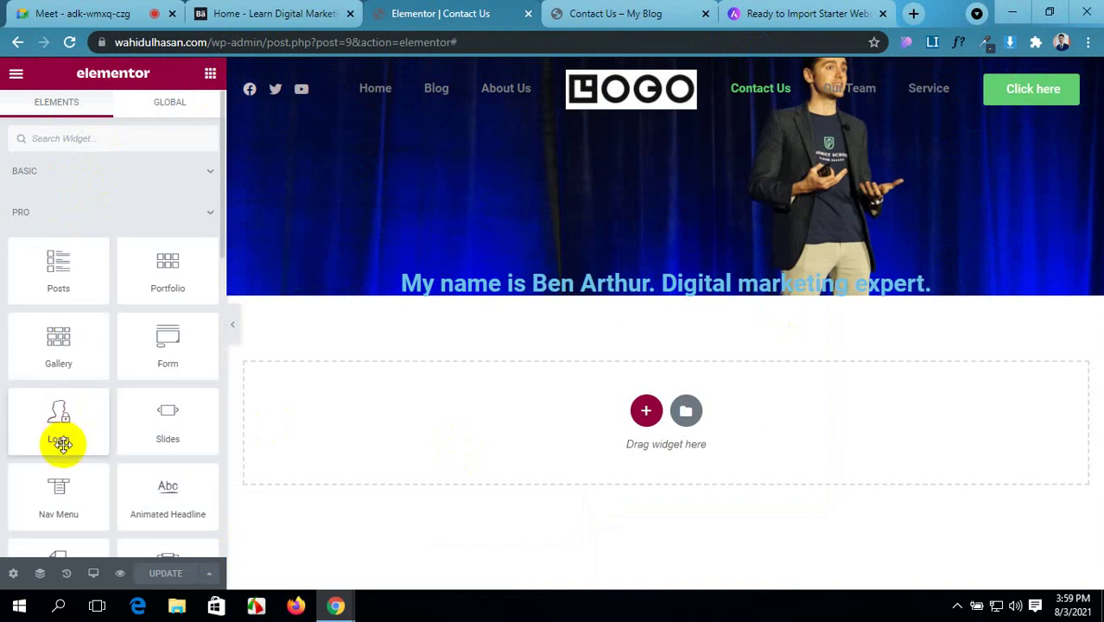
pyautogui.moveTo(58, 486); pyautogui.dragTo(1020, 73)
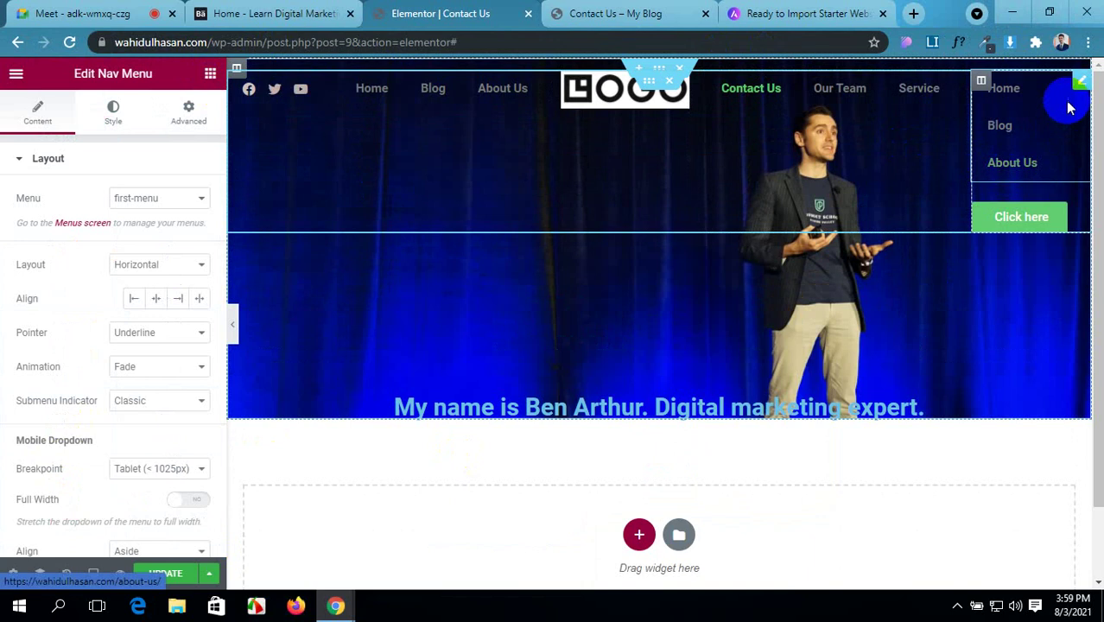
pyautogui.click(155, 201)
pyautogui.click(143, 228)
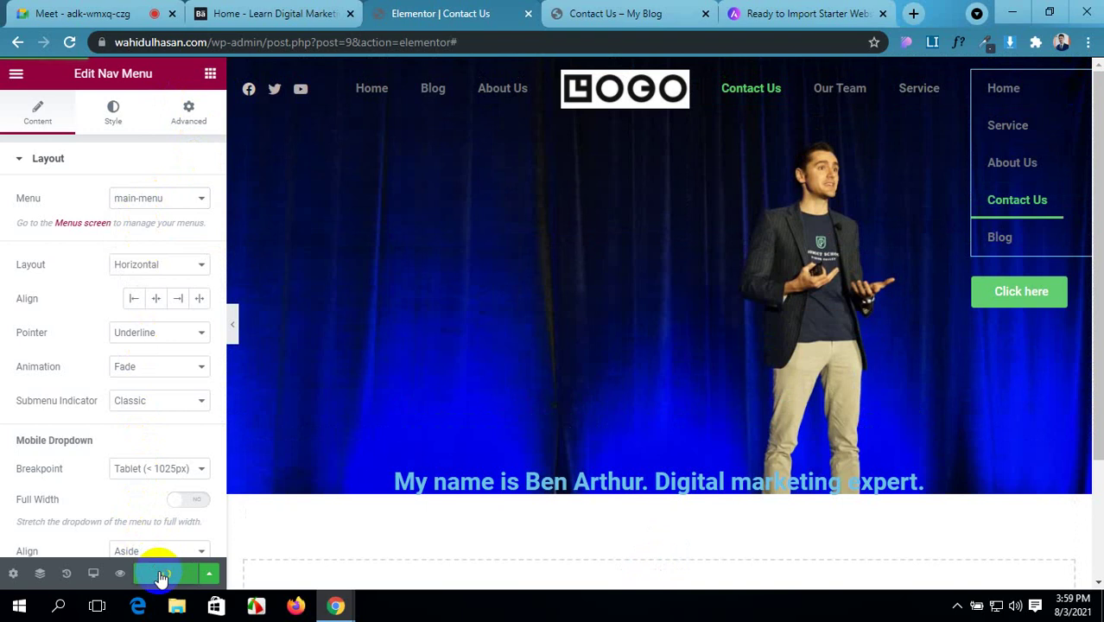
# - Set the new nav menu to Hide On Desktop, update, and bring up the live page
pyautogui.click(186, 113)
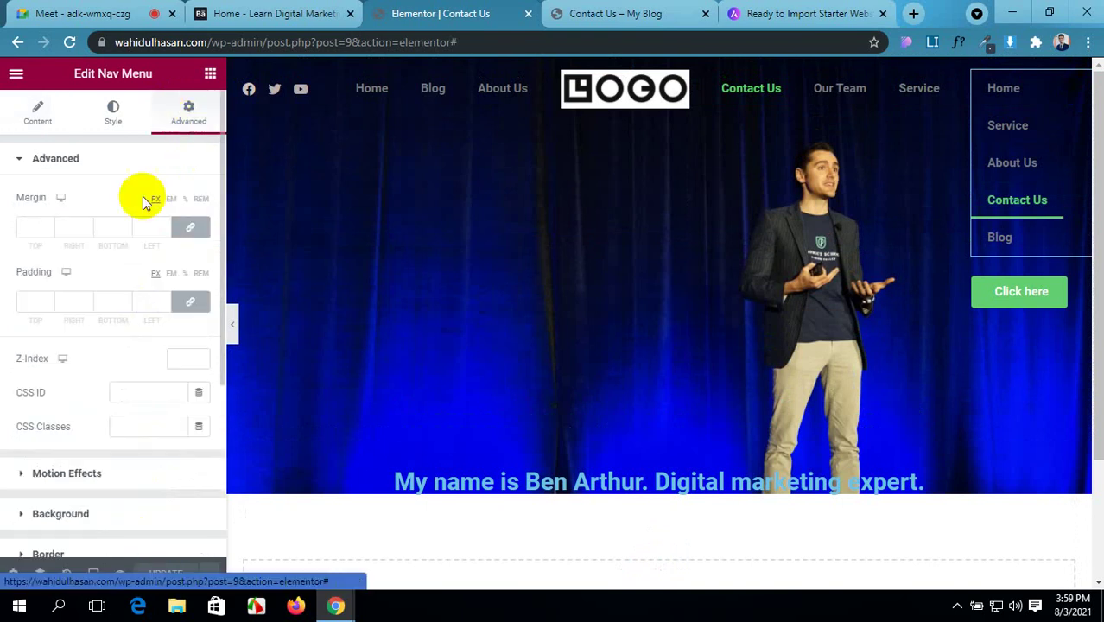
pyautogui.scroll(-5, 32, 508)
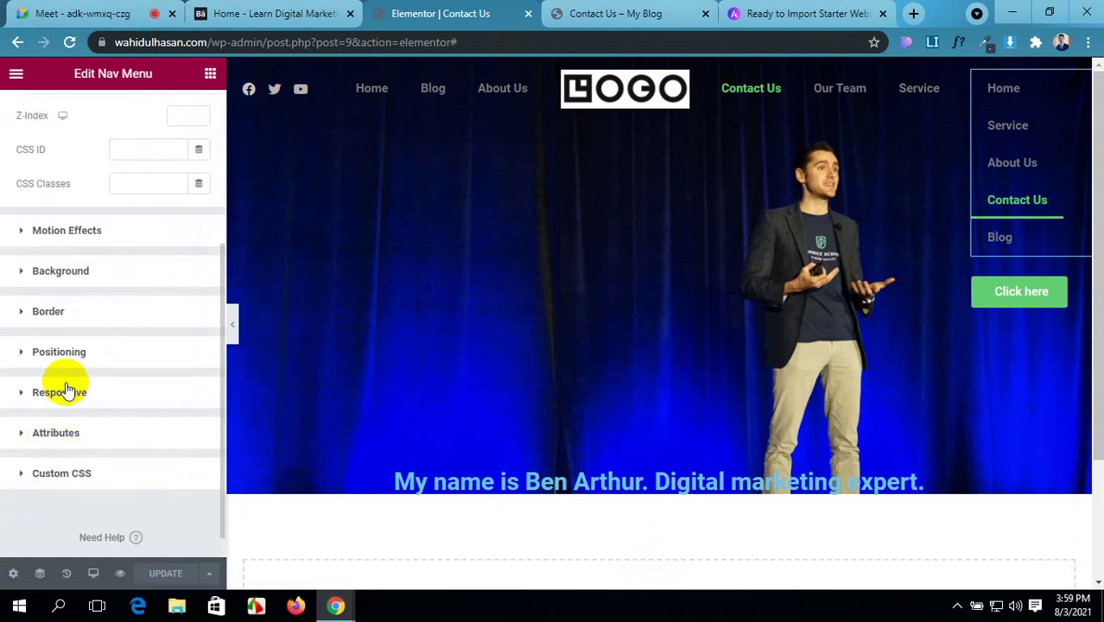
pyautogui.click(60, 393)
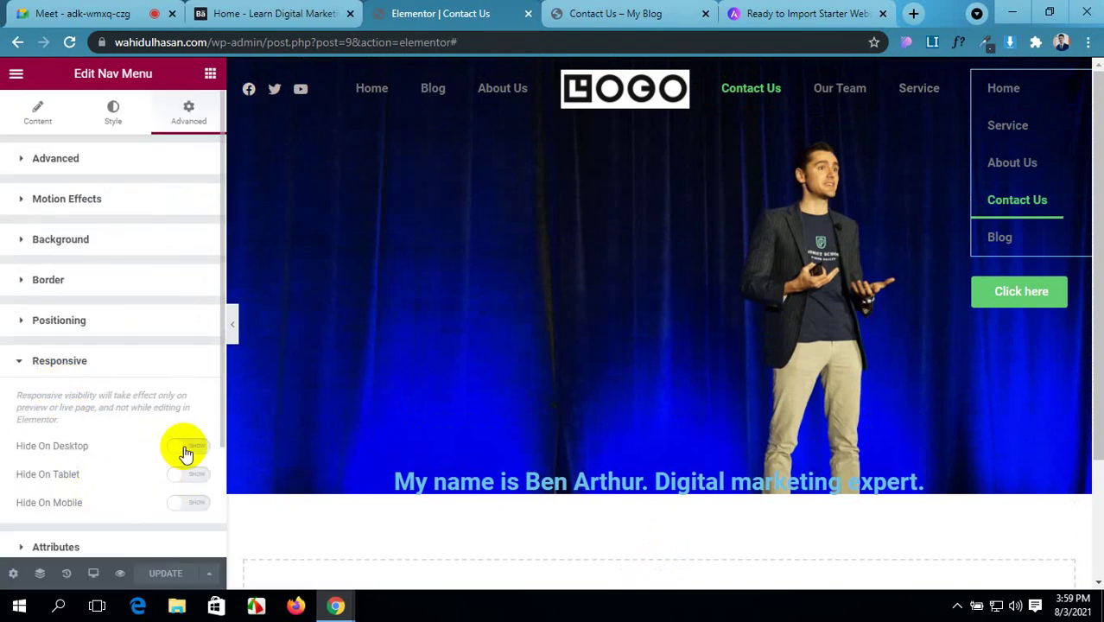
pyautogui.click(186, 449)
pyautogui.click(162, 572)
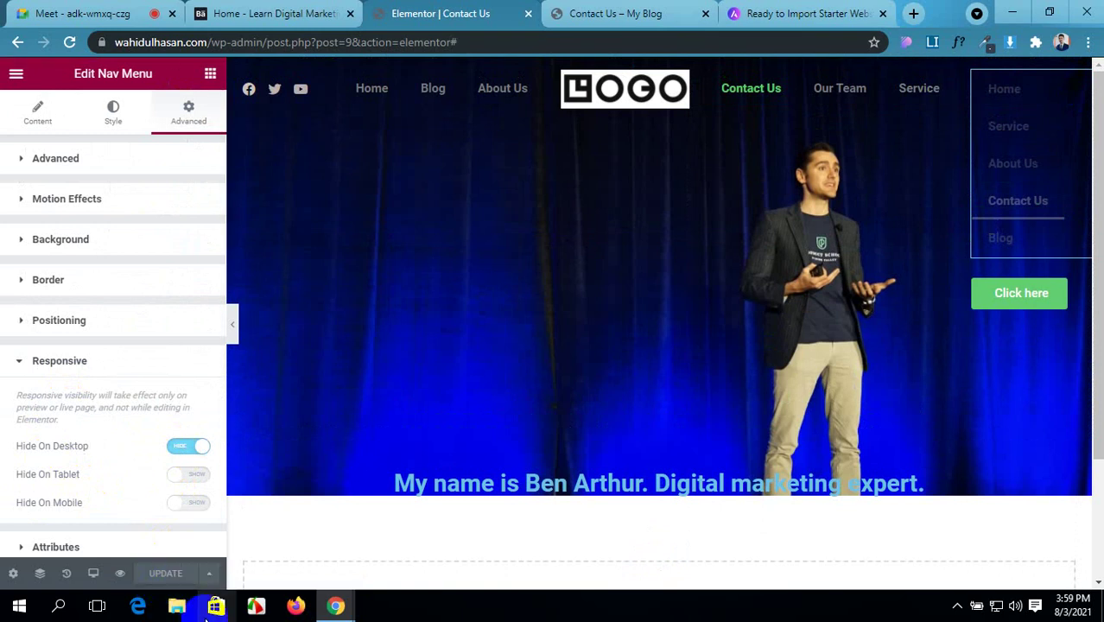
pyautogui.moveTo(338, 606)
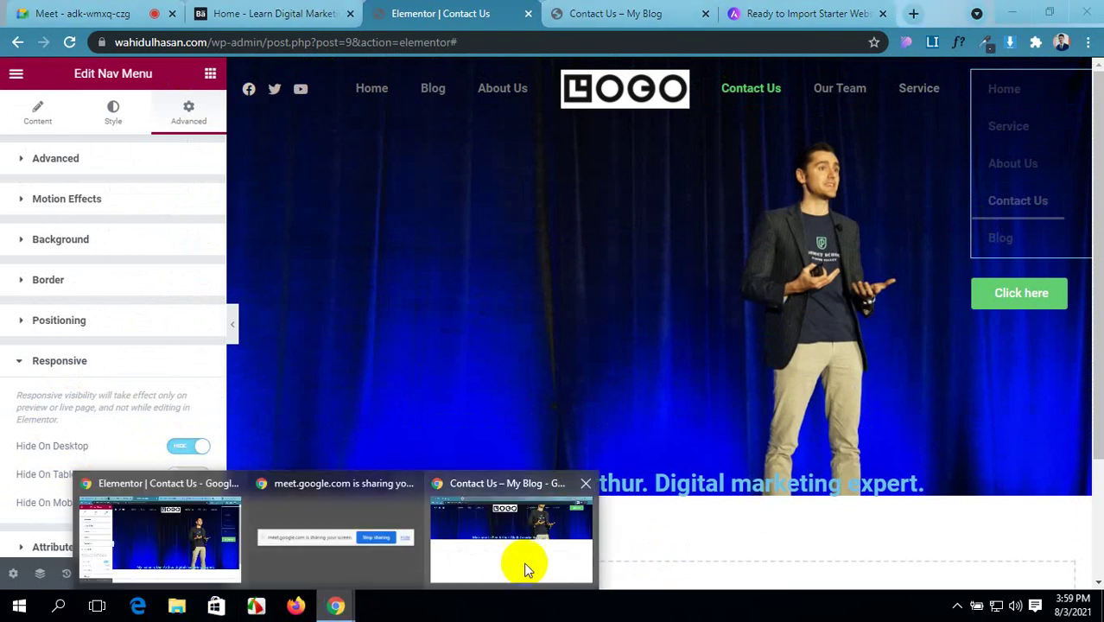
pyautogui.click(525, 567)
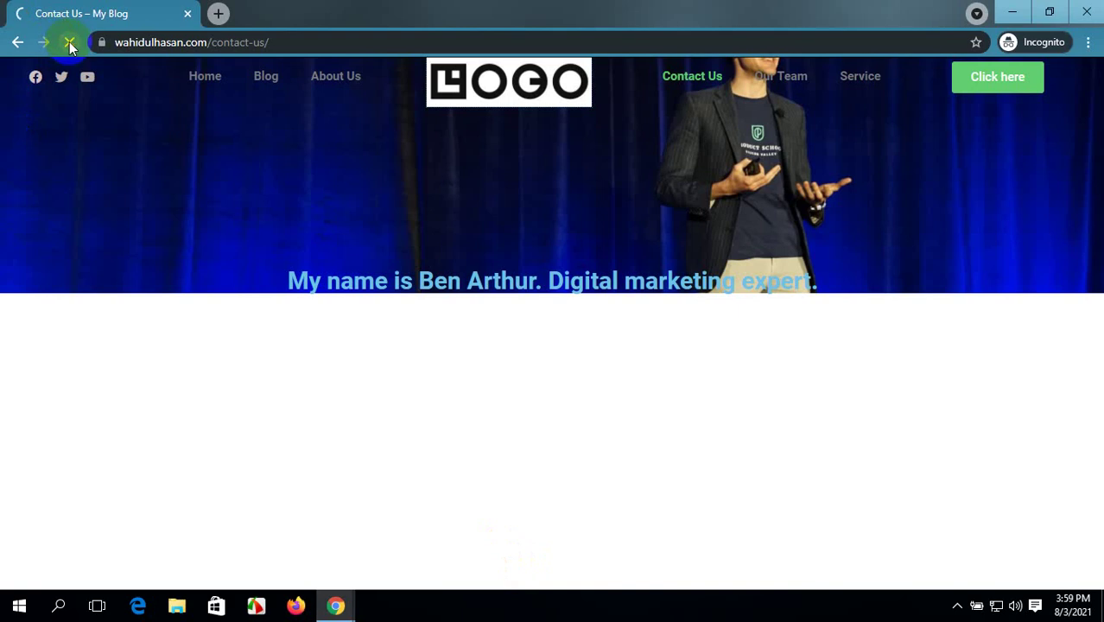
# - Check the live page at tablet width, toggling the collapsed nav dropdown, then return to the editor
pyautogui.doubleClick(843, 16)
pyautogui.moveTo(986, 229); pyautogui.dragTo(1034, 214)
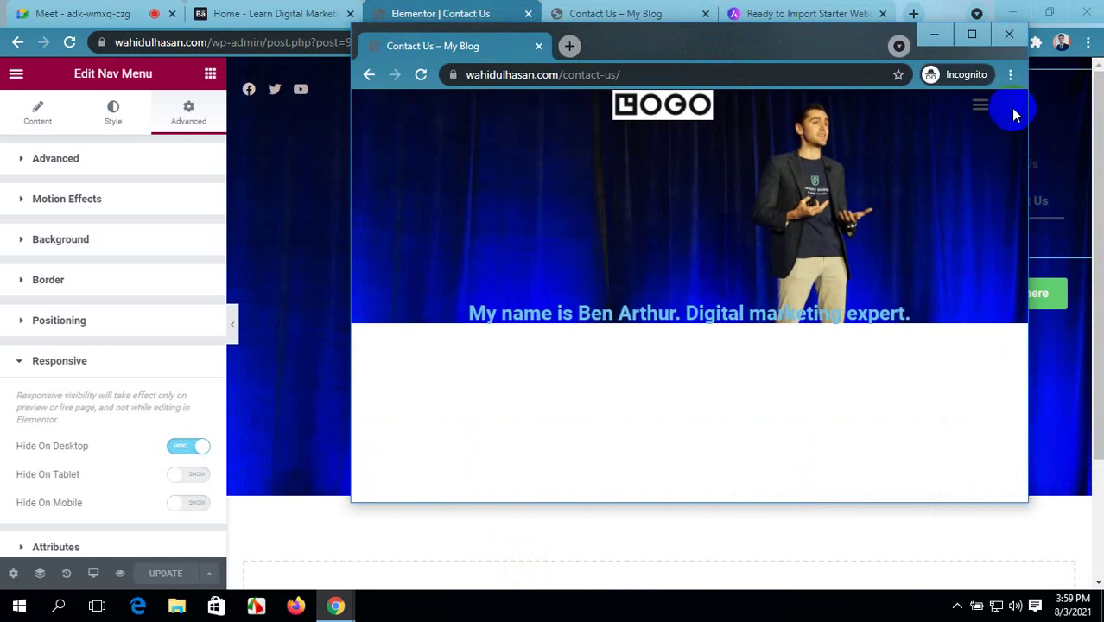
pyautogui.click(979, 109)
pyautogui.click(980, 108)
pyautogui.click(979, 108)
pyautogui.click(979, 109)
pyautogui.click(966, 37)
pyautogui.moveTo(337, 609)
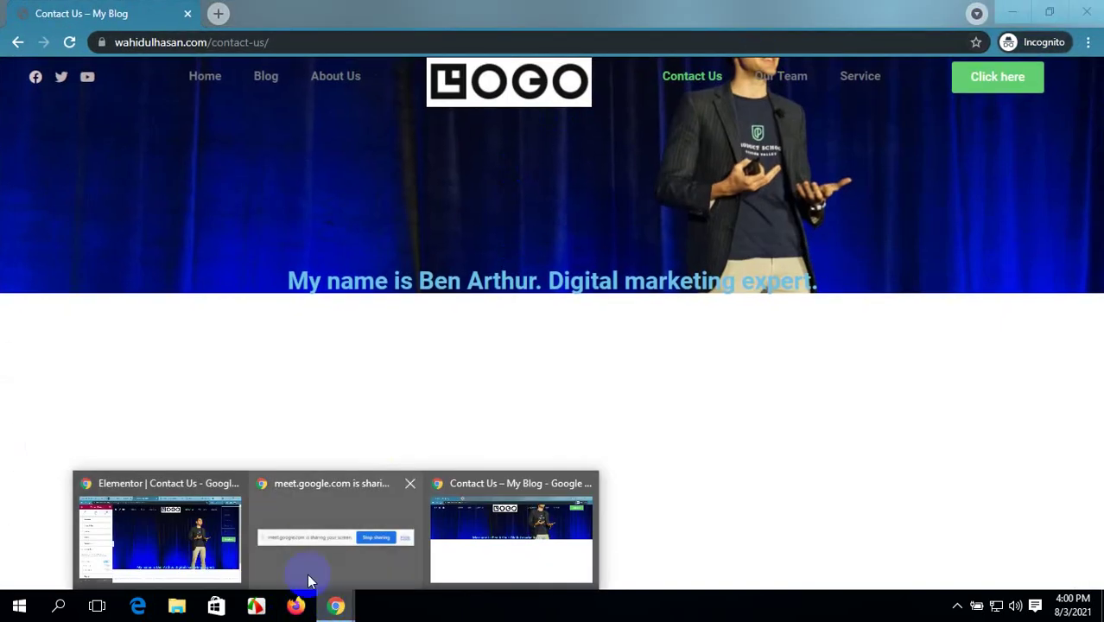
pyautogui.click(173, 528)
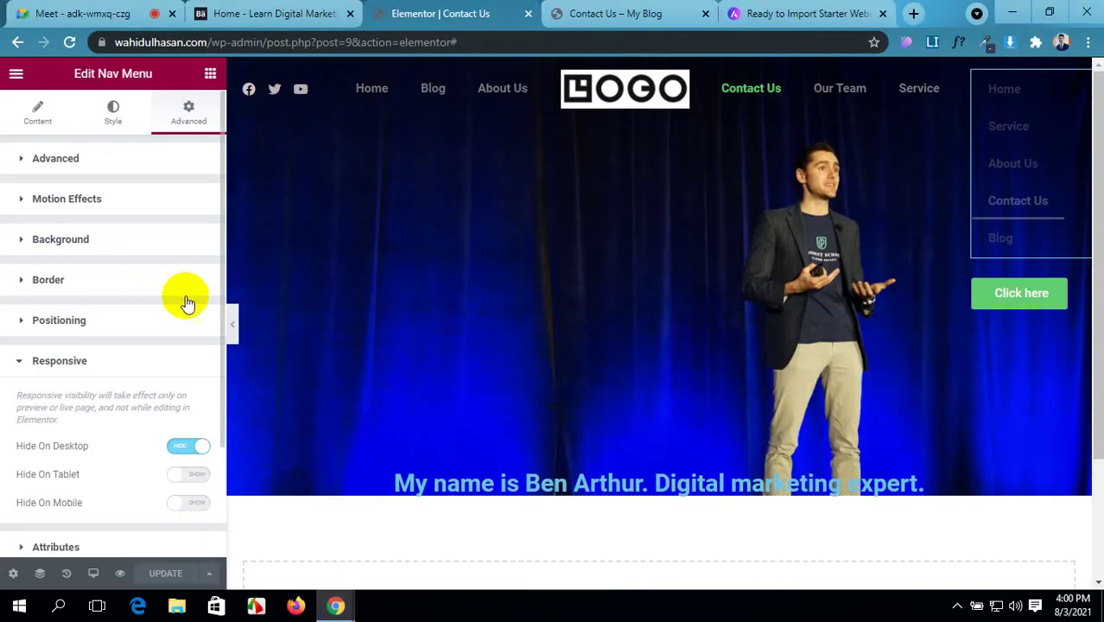
# - Set the Site Logo alignment to Left for the mobile and tablet layouts
pyautogui.click(618, 97)
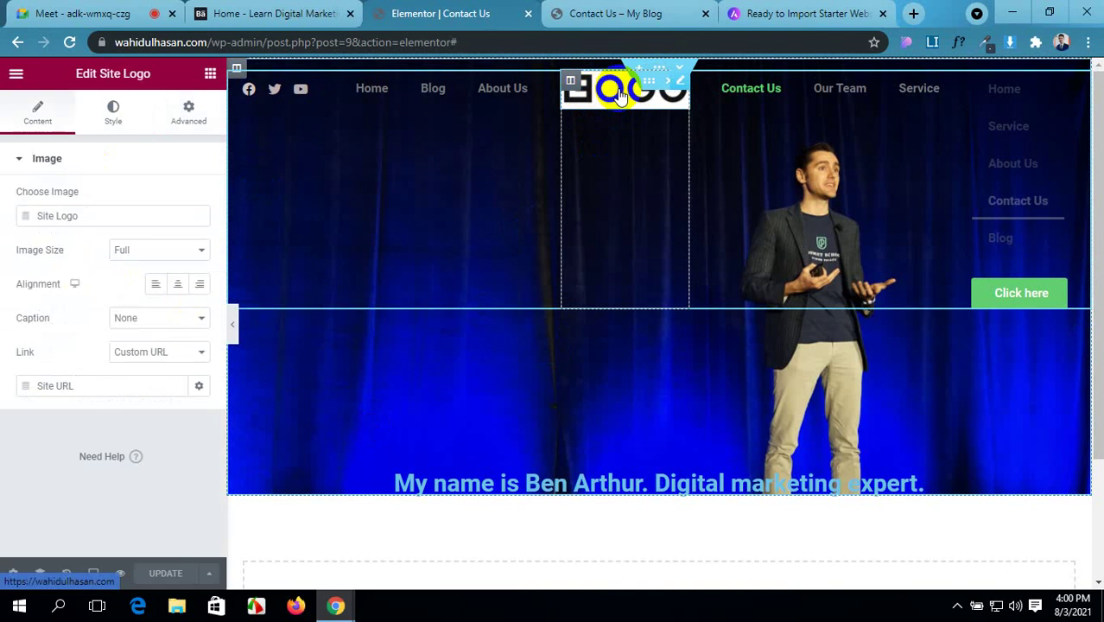
pyautogui.click(76, 287)
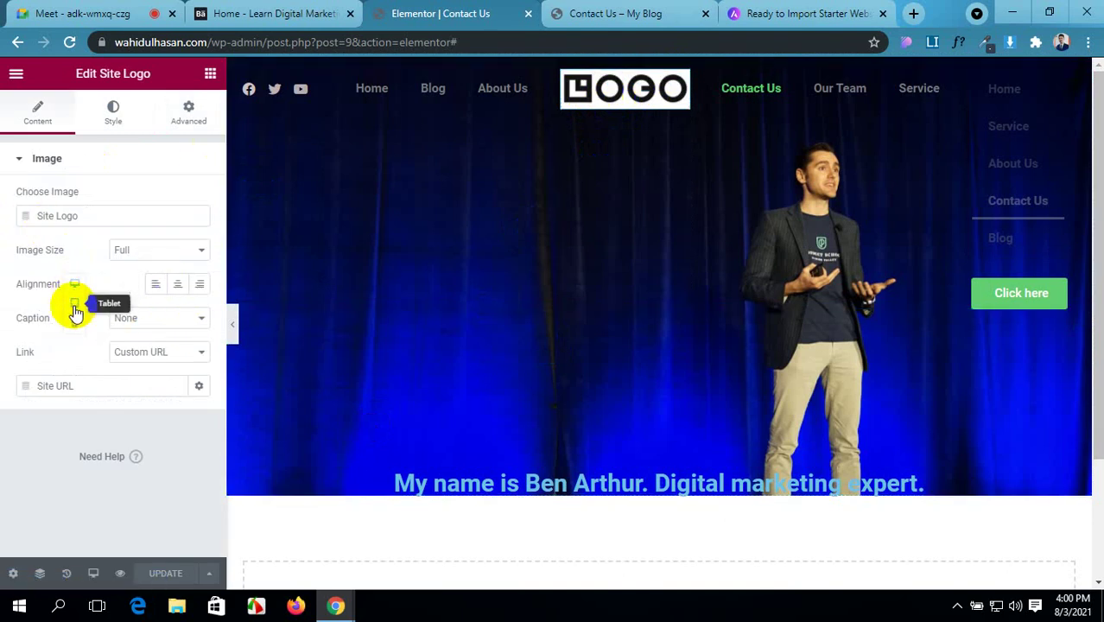
pyautogui.click(73, 321)
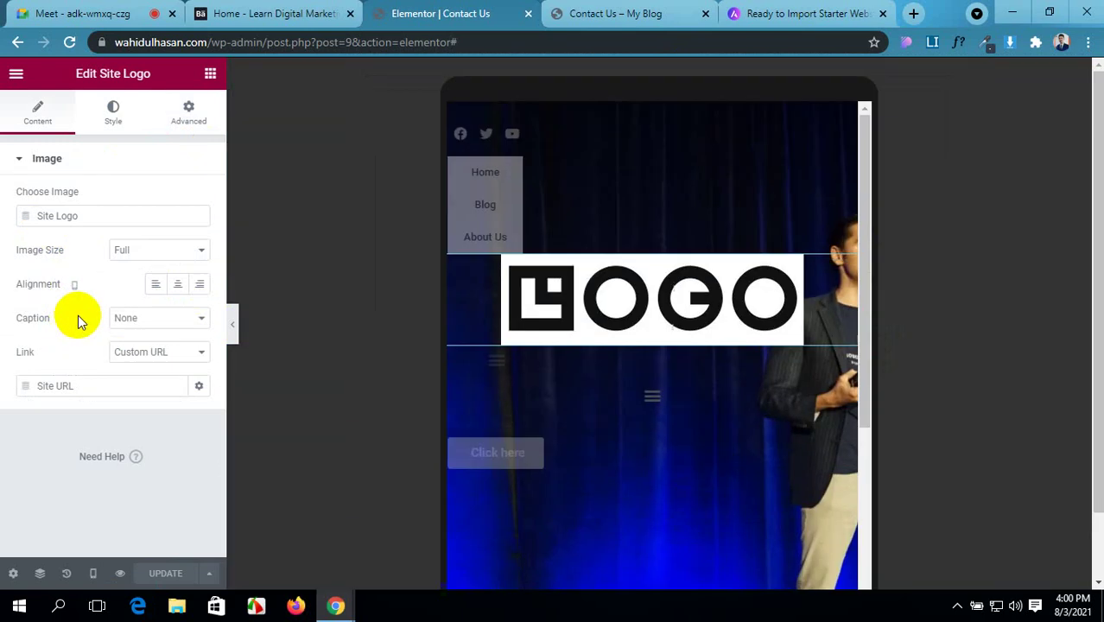
pyautogui.click(156, 286)
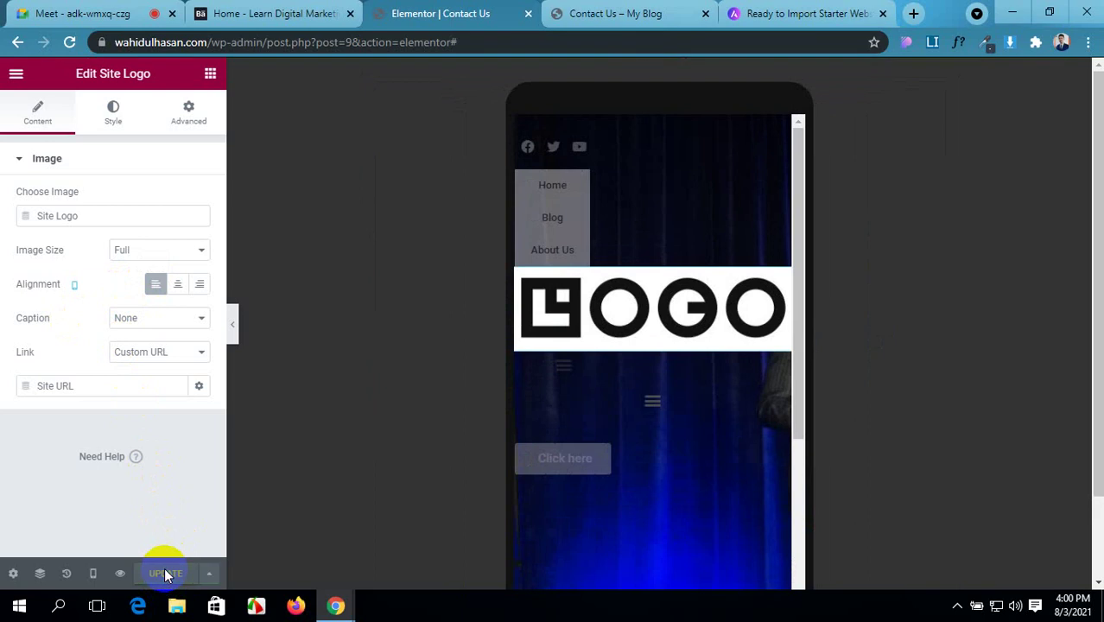
pyautogui.click(73, 267)
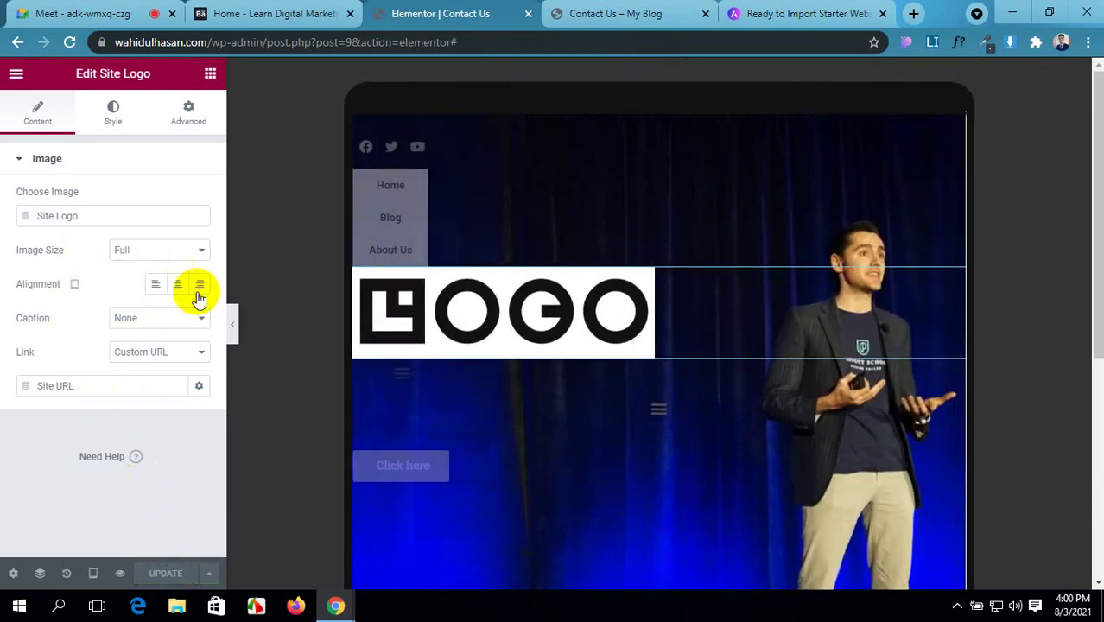
pyautogui.click(159, 286)
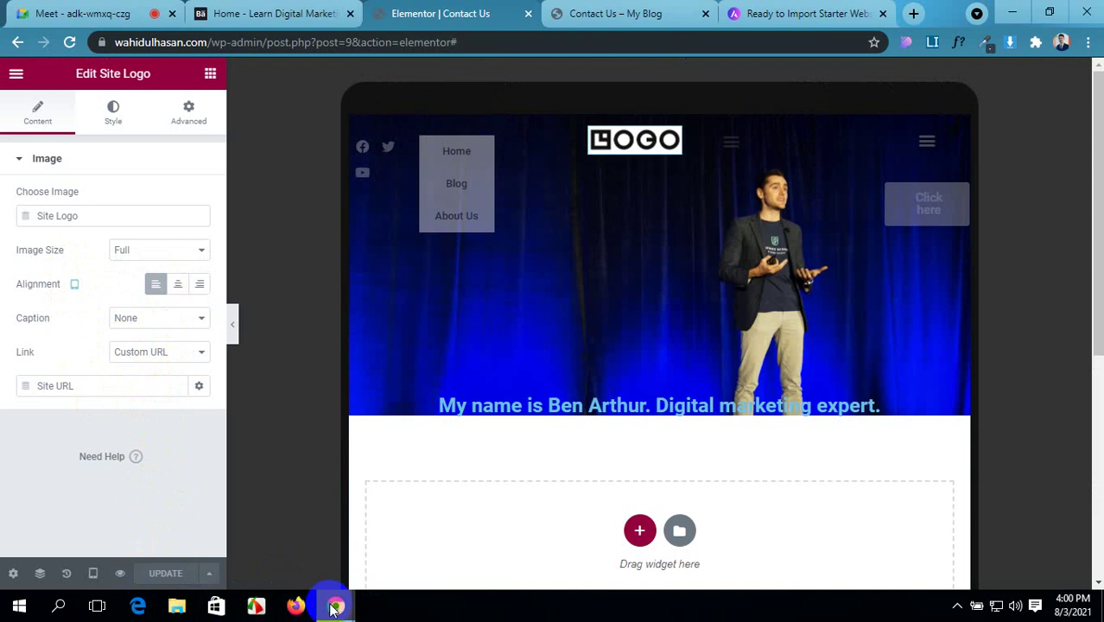
# - Check the live Contact Us page at narrow width, then return to the editor
pyautogui.click(489, 534)
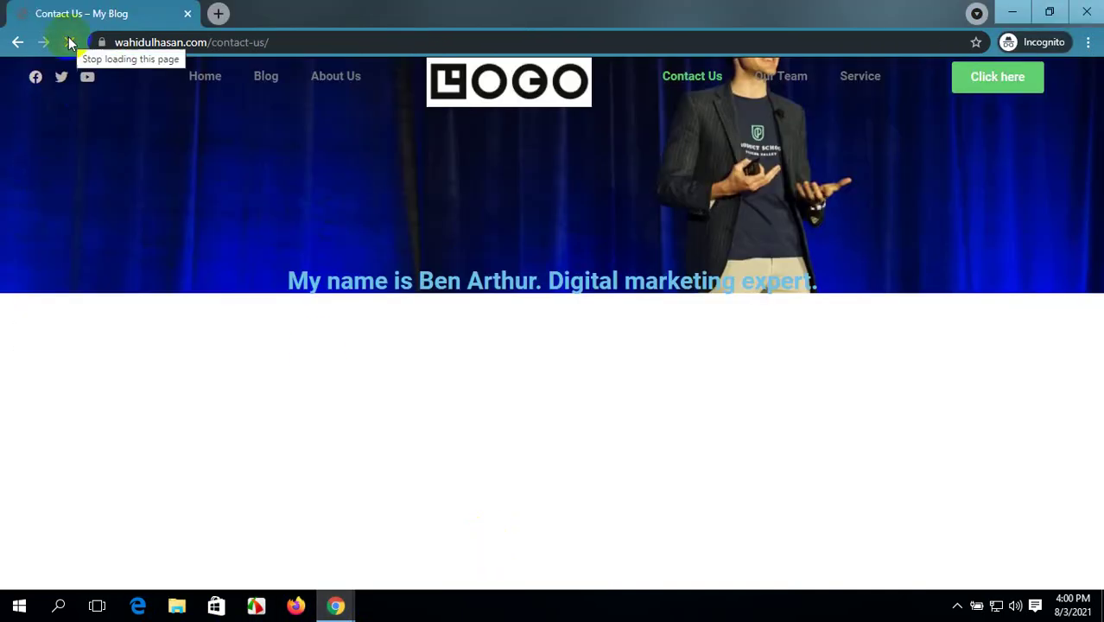
pyautogui.moveTo(565, 8); pyautogui.dragTo(443, 44)
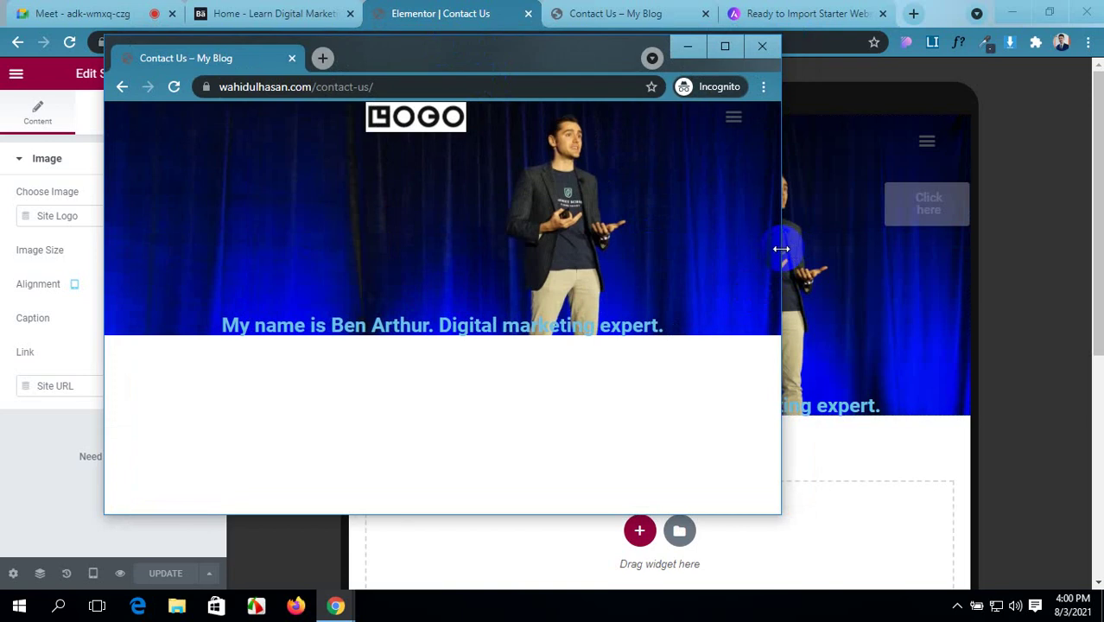
pyautogui.moveTo(781, 250); pyautogui.dragTo(766, 221)
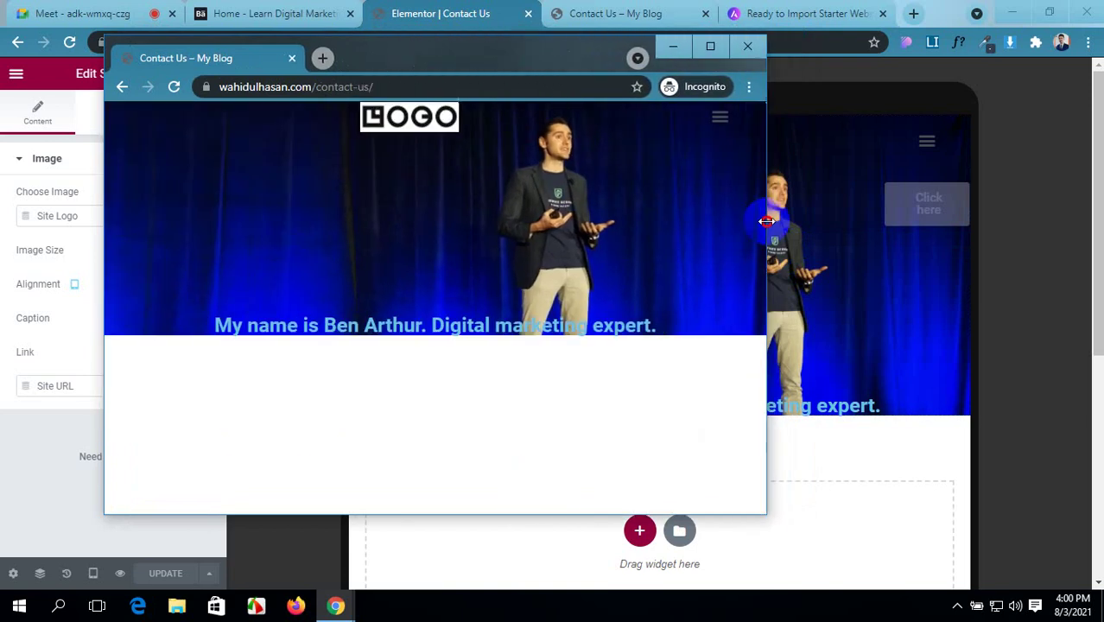
pyautogui.click(701, 59)
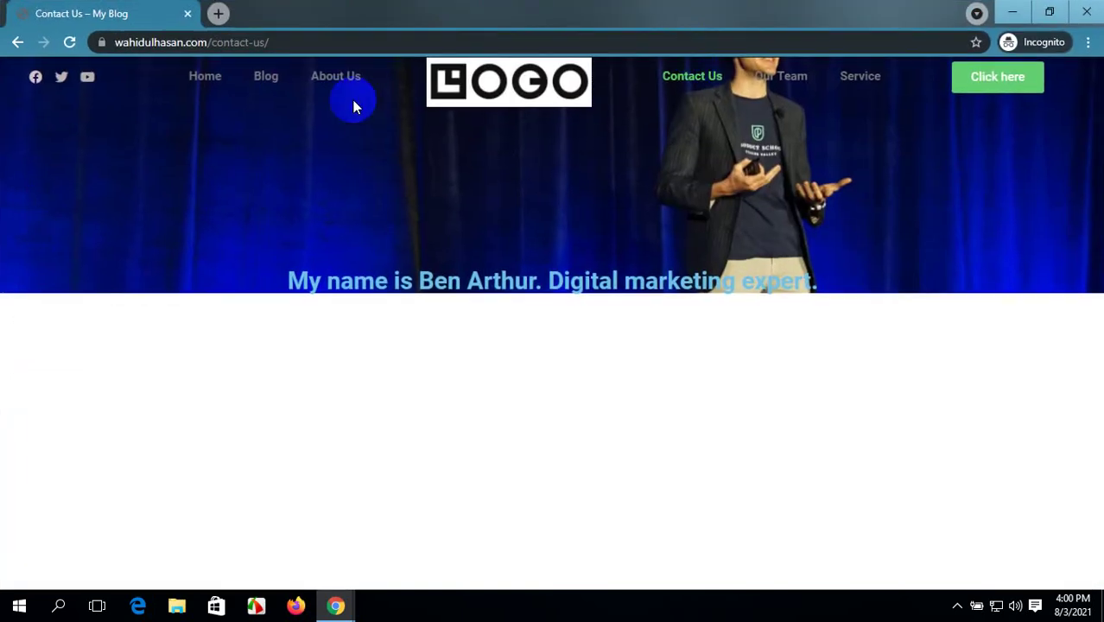
pyautogui.moveTo(335, 605)
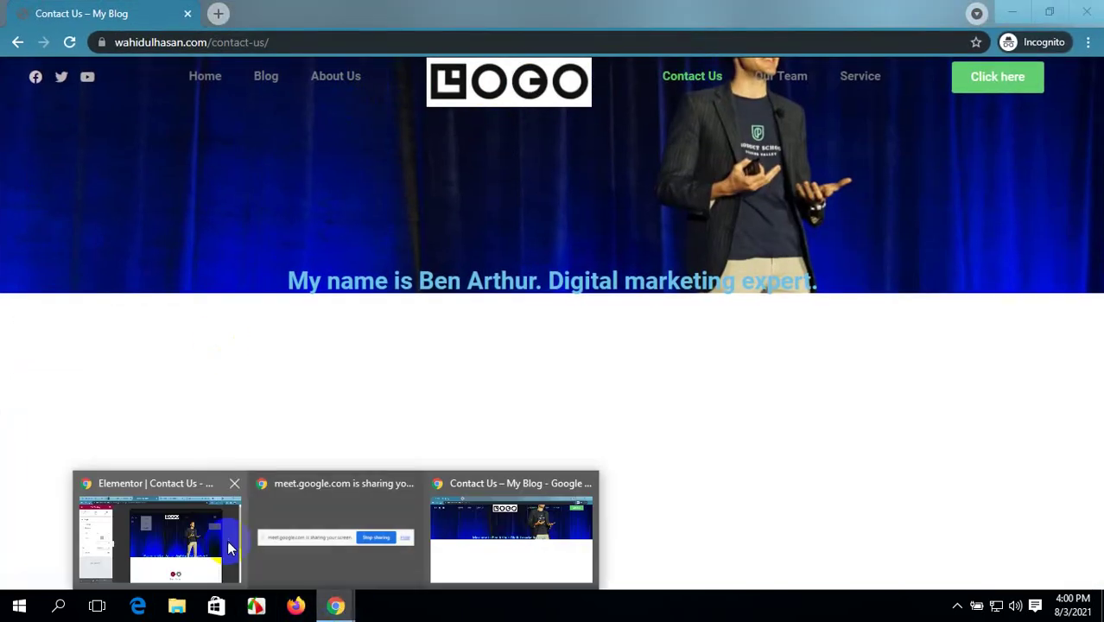
pyautogui.click(233, 534)
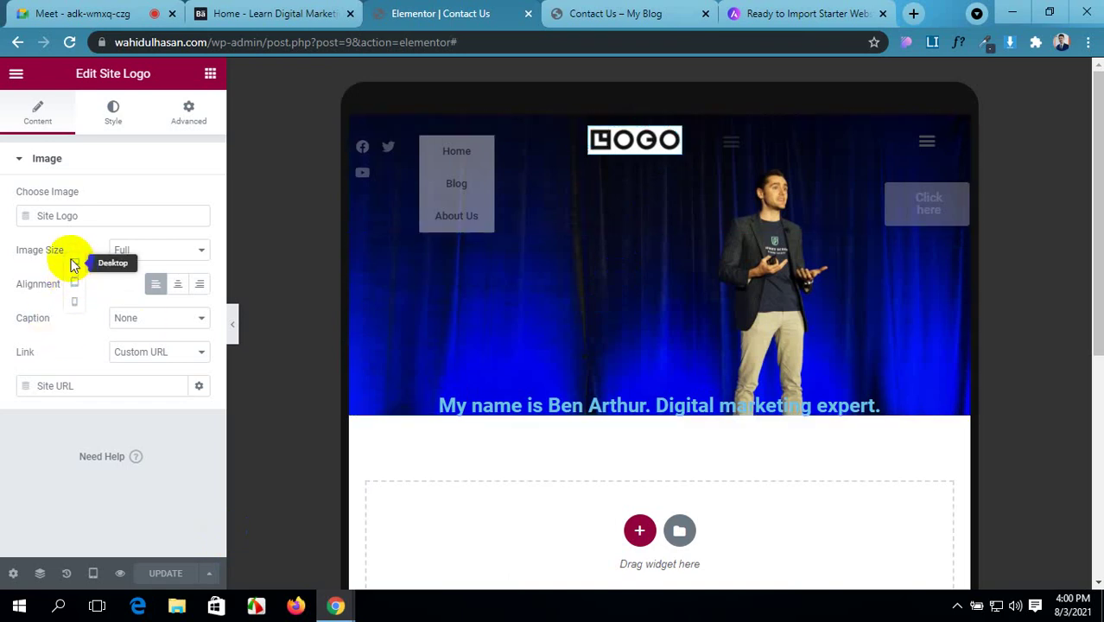
# - Back on desktop view, set the logo's Width to Inline (auto) with Start vertical alignment
pyautogui.click(74, 263)
pyautogui.click(184, 124)
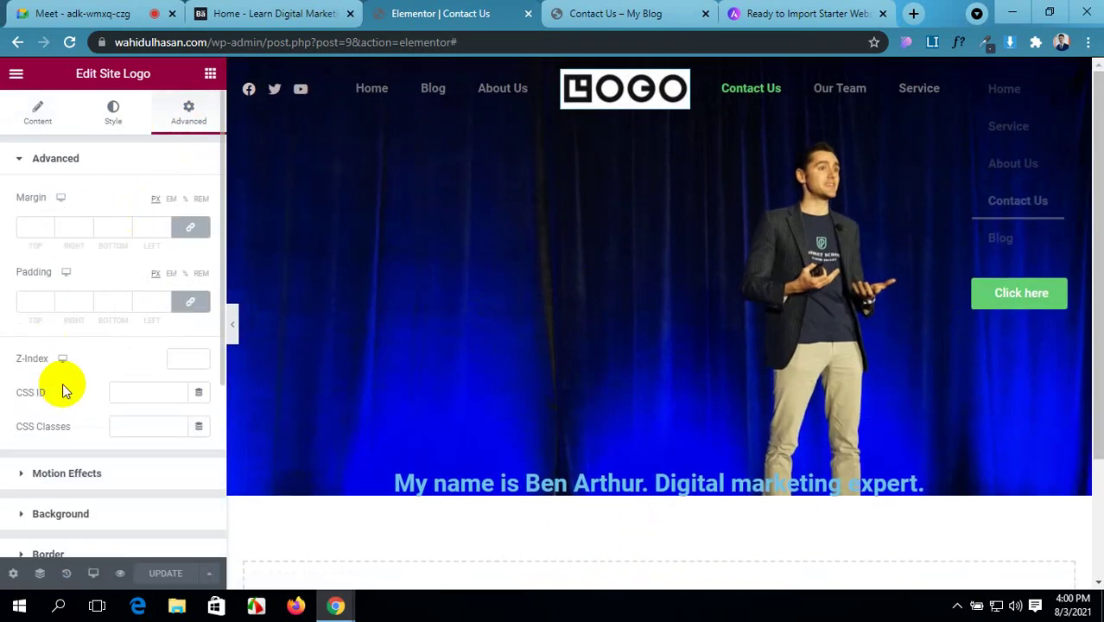
pyautogui.scroll(-2, 64, 391)
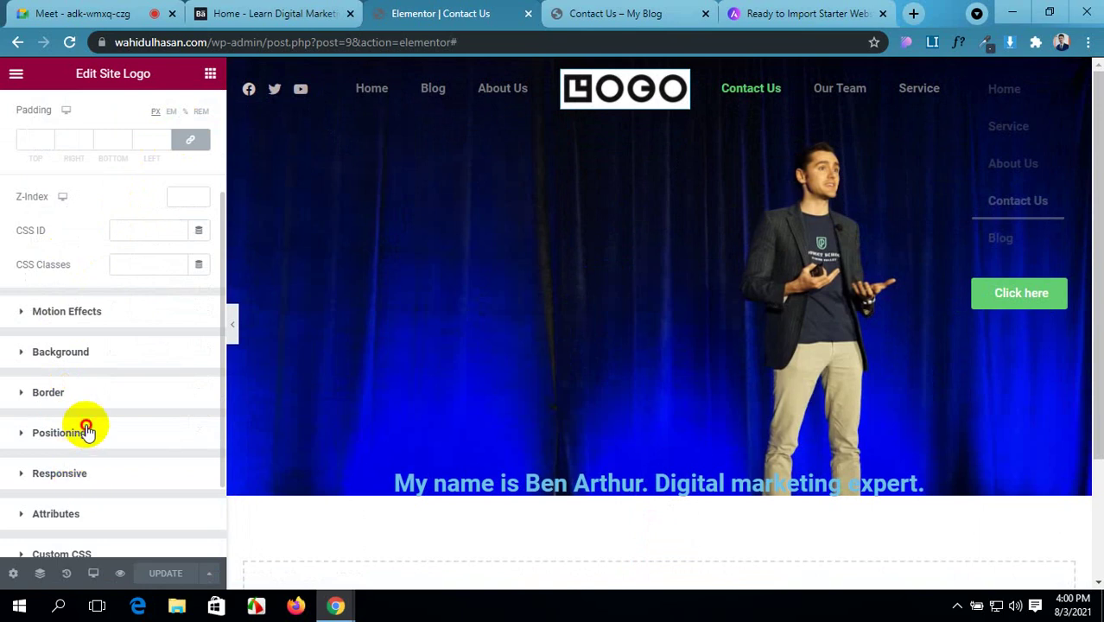
pyautogui.click(85, 430)
pyautogui.click(167, 361)
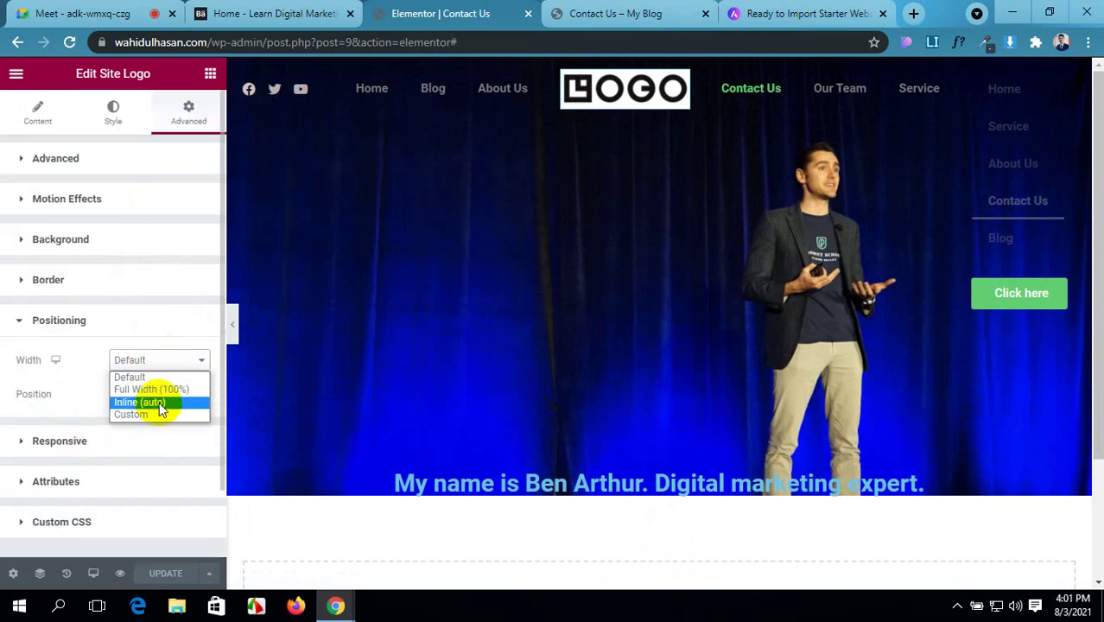
pyautogui.click(159, 403)
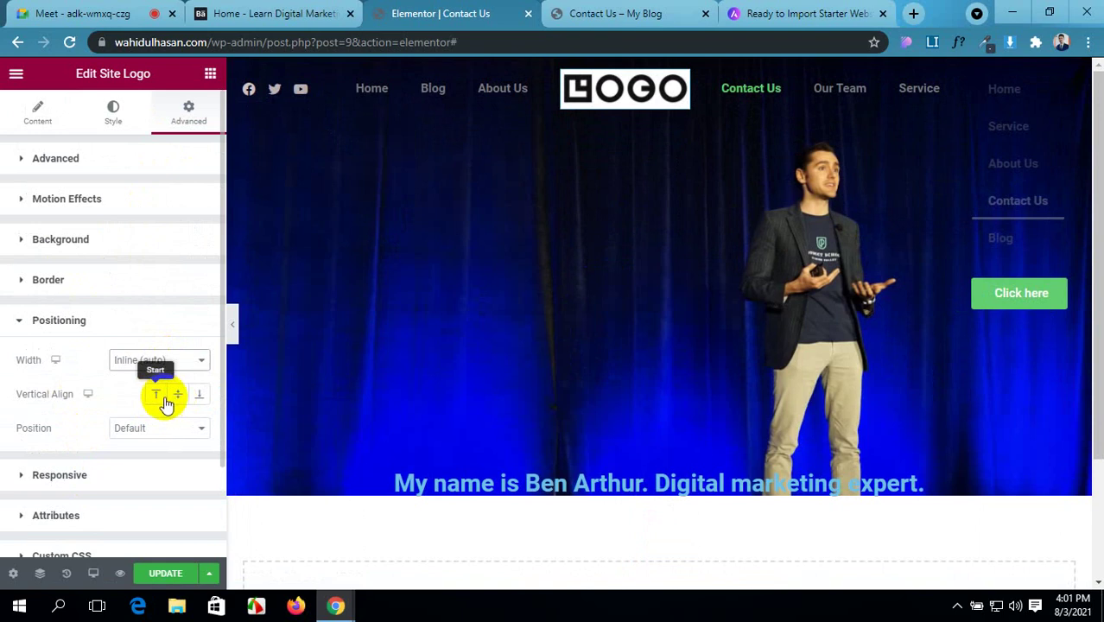
pyautogui.click(159, 404)
# - Set the logo's Position to Fixed with an 11 px horizontal offset
pyautogui.click(160, 429)
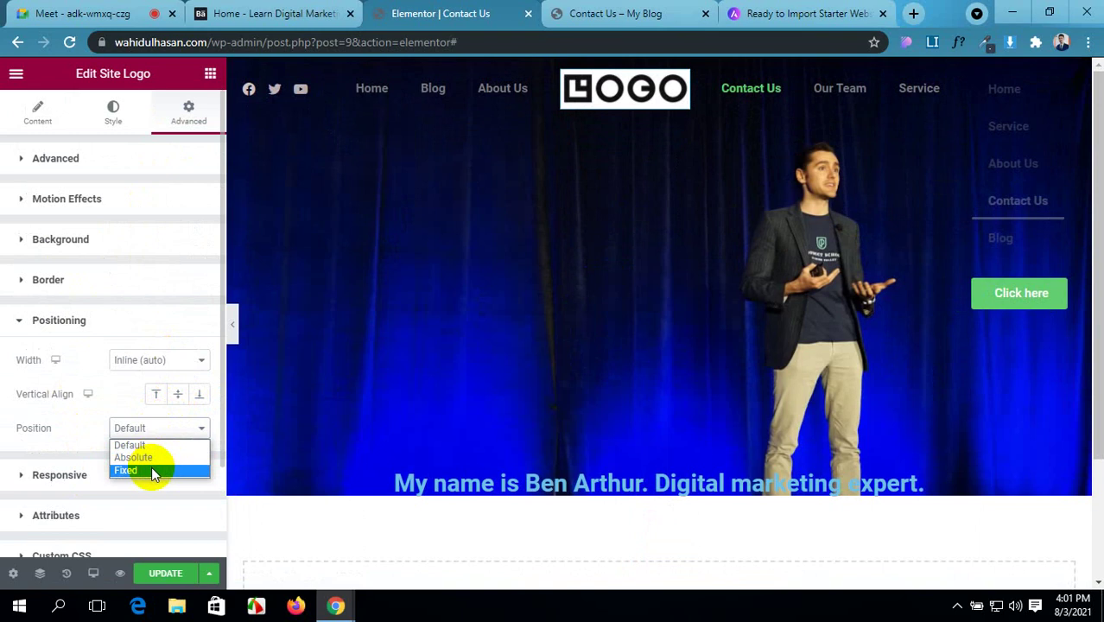
pyautogui.click(152, 457)
pyautogui.scroll(-3, 152, 458)
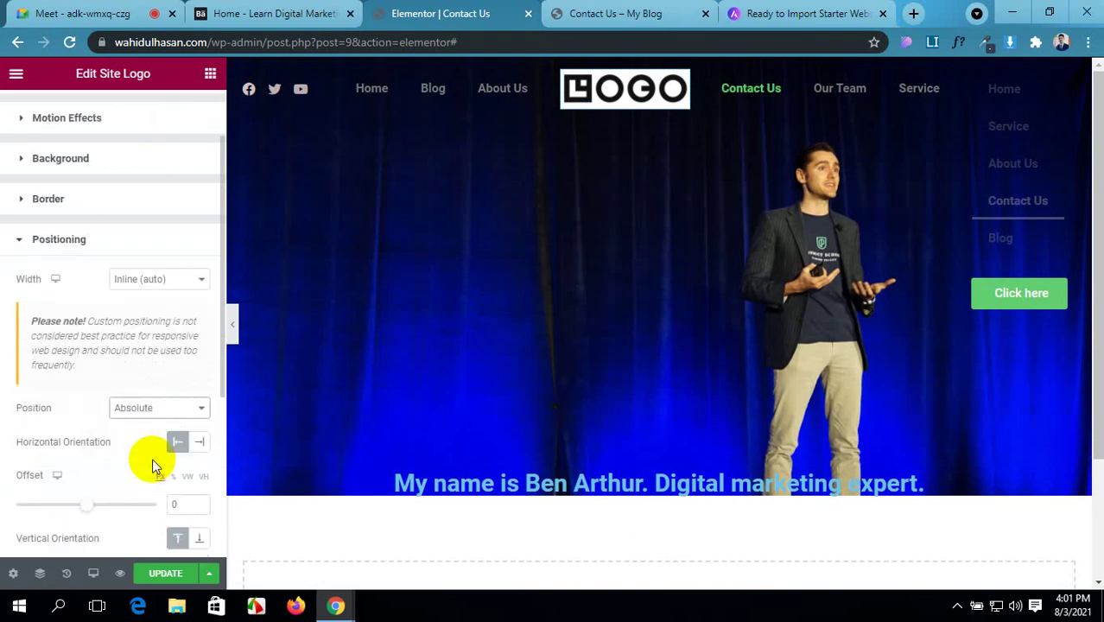
pyautogui.scroll(1, 177, 423)
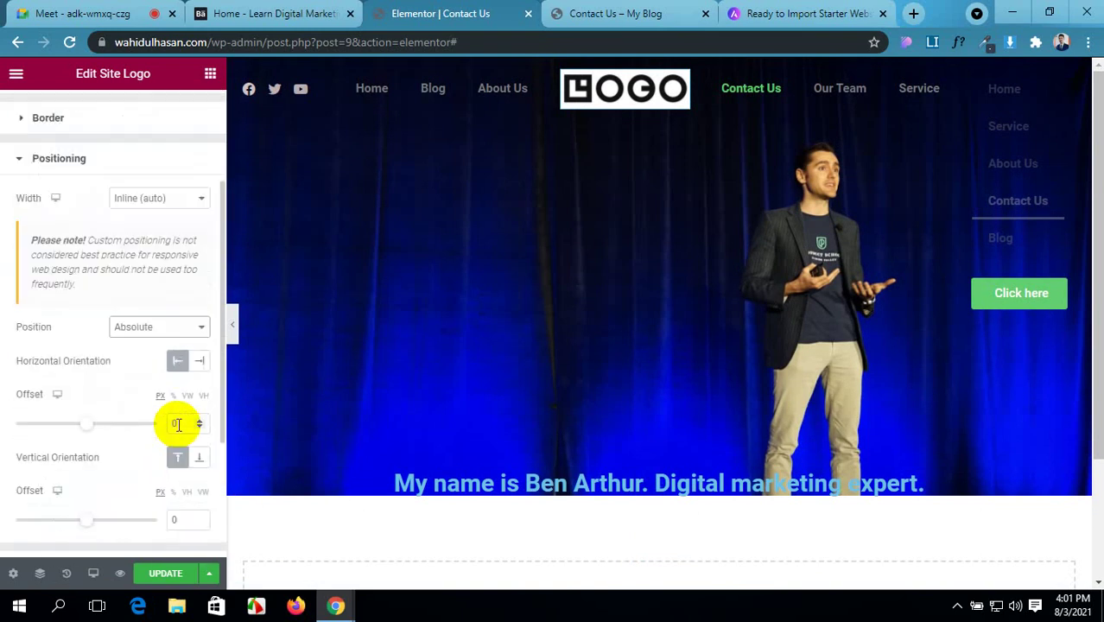
pyautogui.click(172, 327)
pyautogui.click(161, 369)
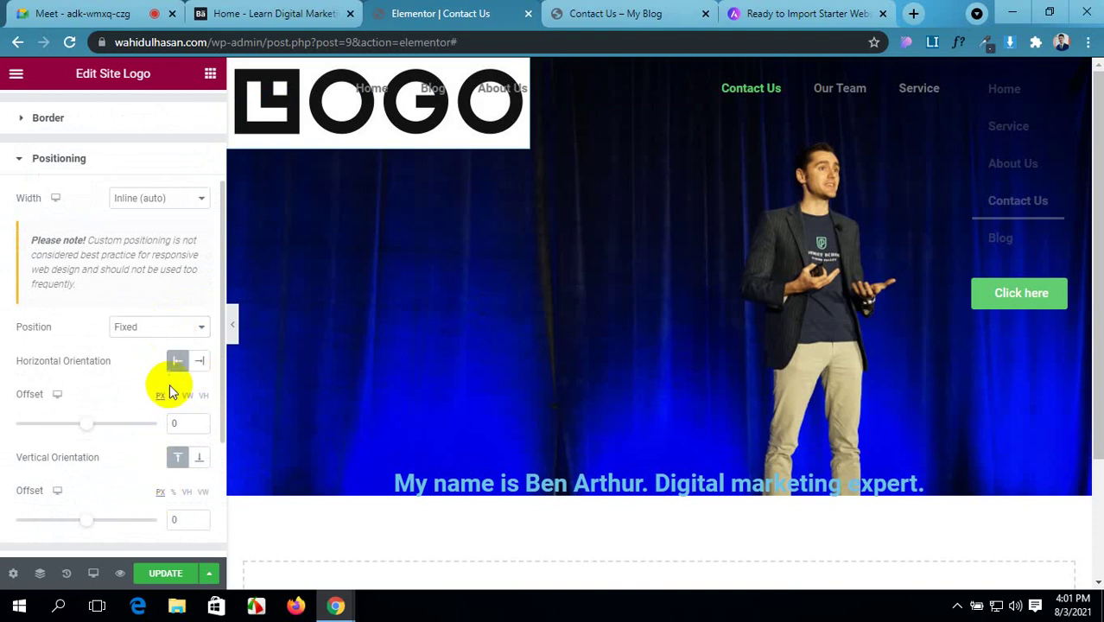
pyautogui.moveTo(81, 431); pyautogui.dragTo(86, 431)
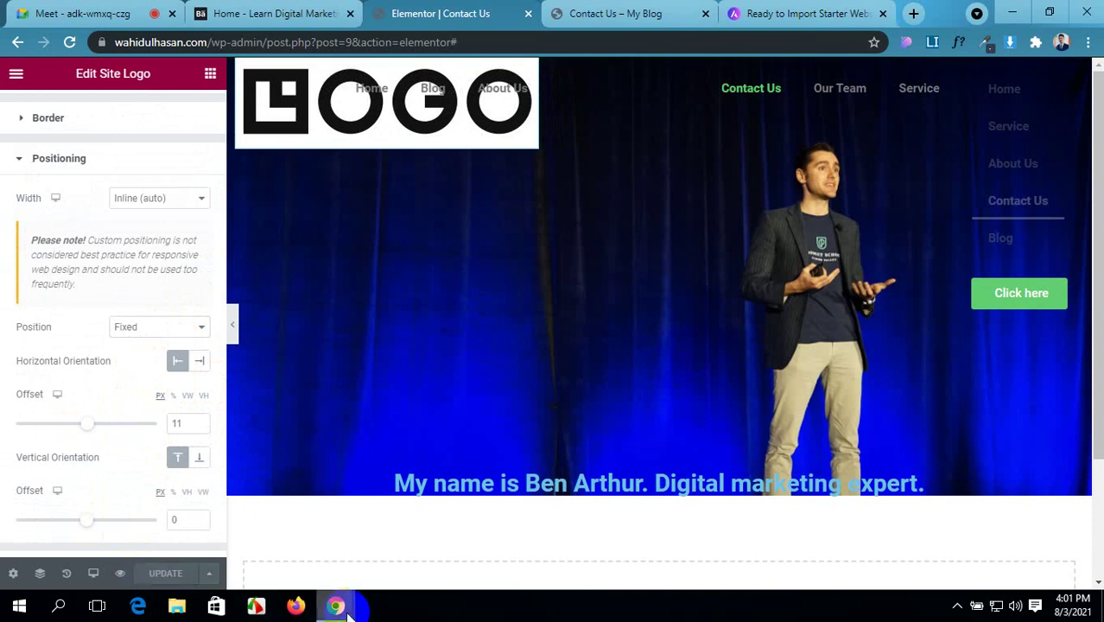
# - View the fixed logo at the live page's top-left, then return to the Elementor Contact Us editor
pyautogui.moveTo(337, 609)
pyautogui.click(485, 531)
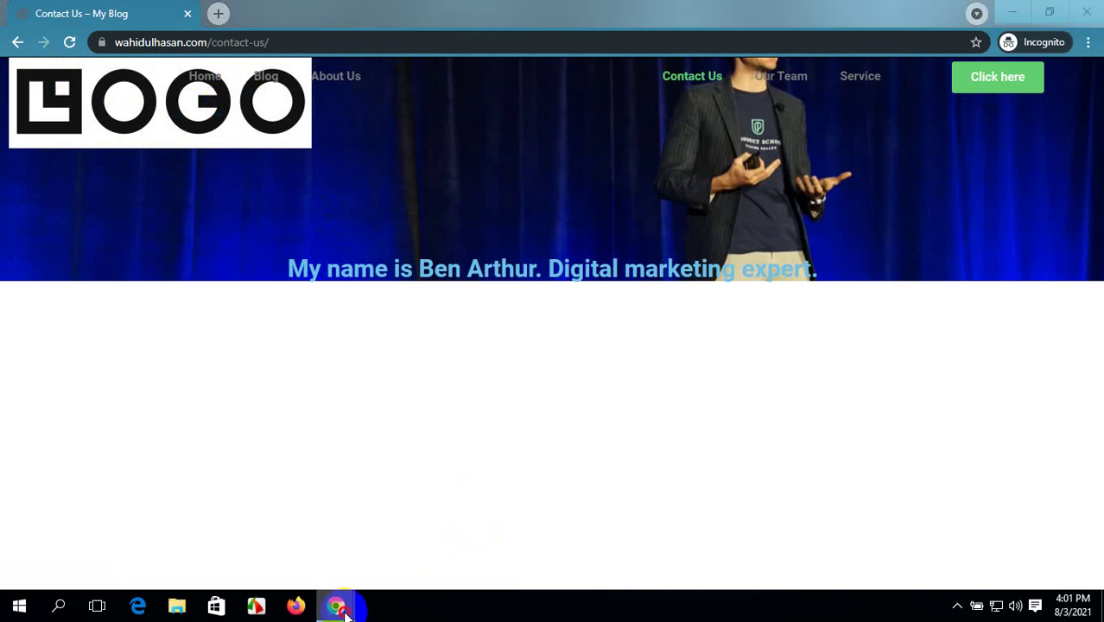
pyautogui.moveTo(339, 605)
pyautogui.click(199, 537)
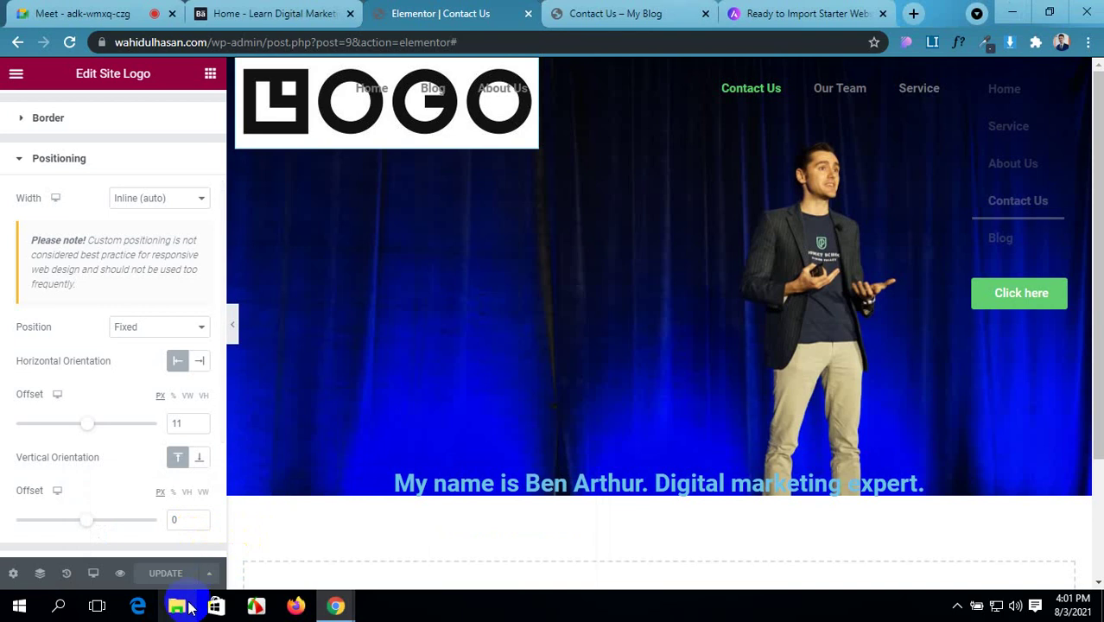
pyautogui.hotkey('ctrl', '1')
pyautogui.click(439, 13)
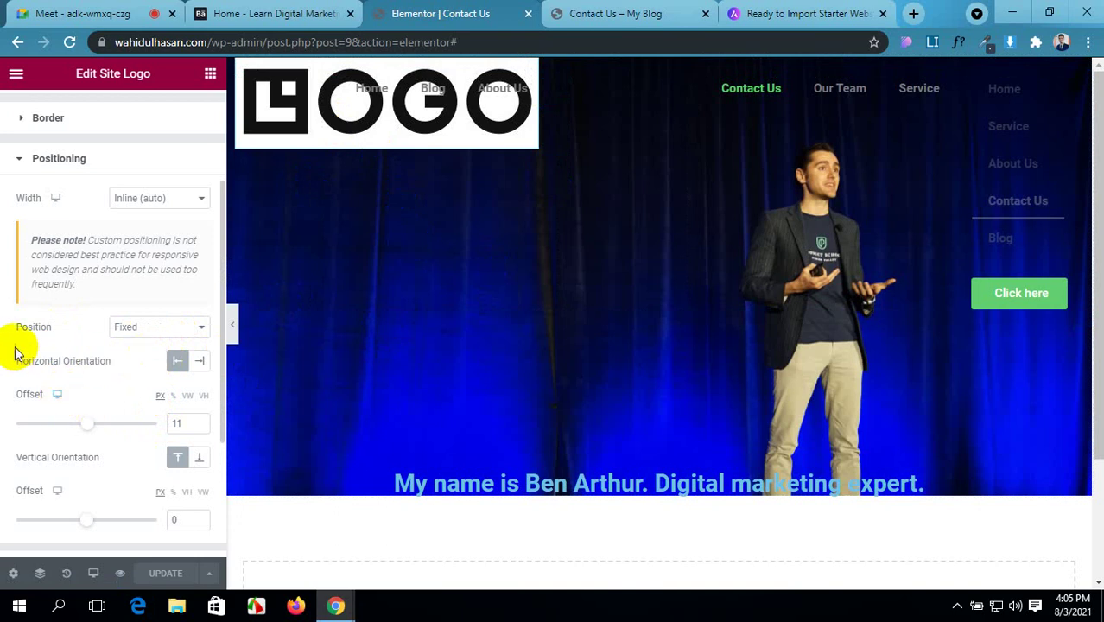
pyautogui.scroll(1, 32, 334)
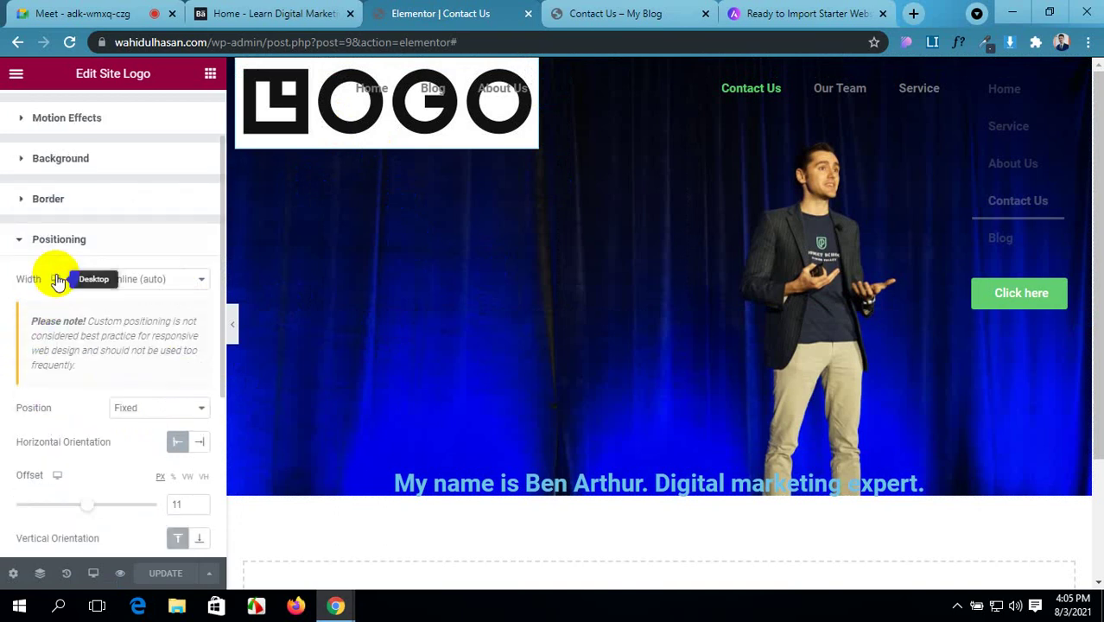
# - Reset the site logo's Width and Position to Default in Advanced > Positioning
pyautogui.click(143, 279)
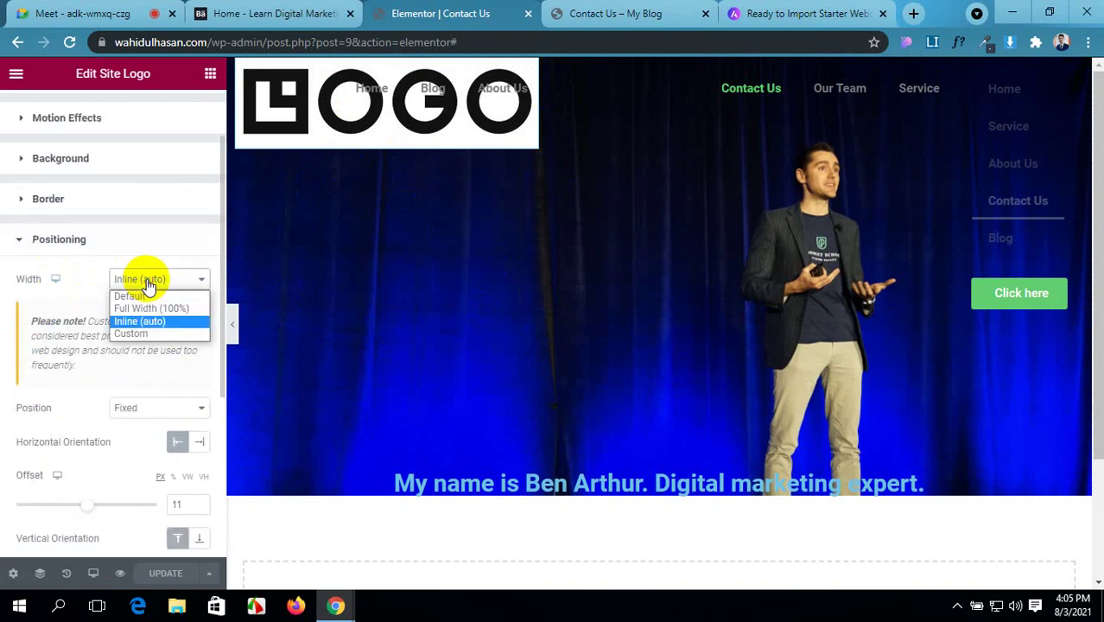
pyautogui.click(142, 296)
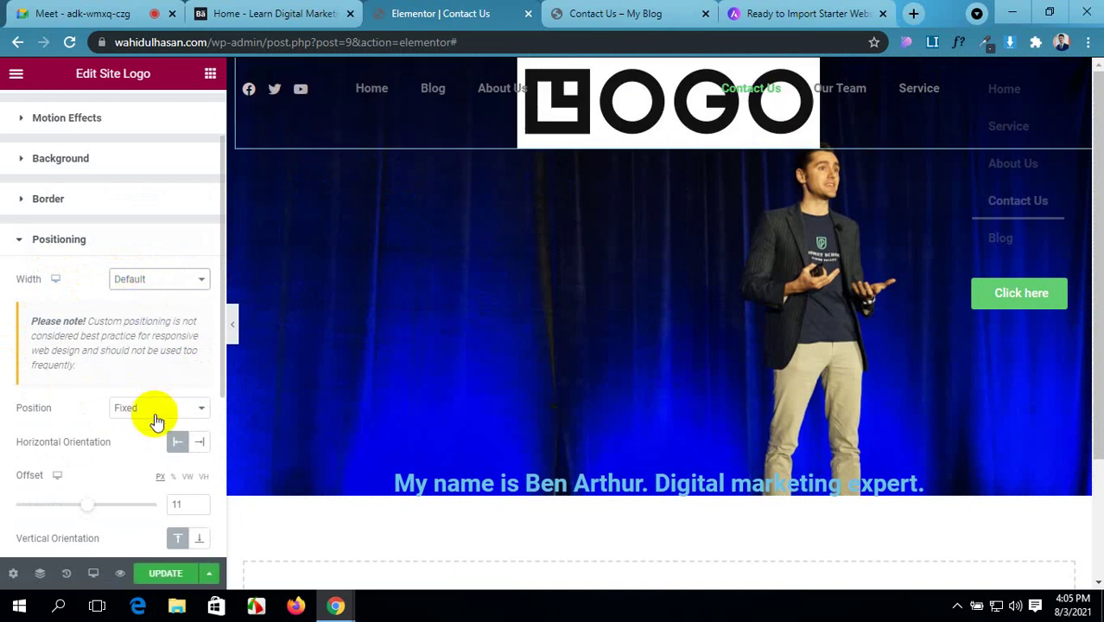
pyautogui.click(158, 413)
pyautogui.click(157, 426)
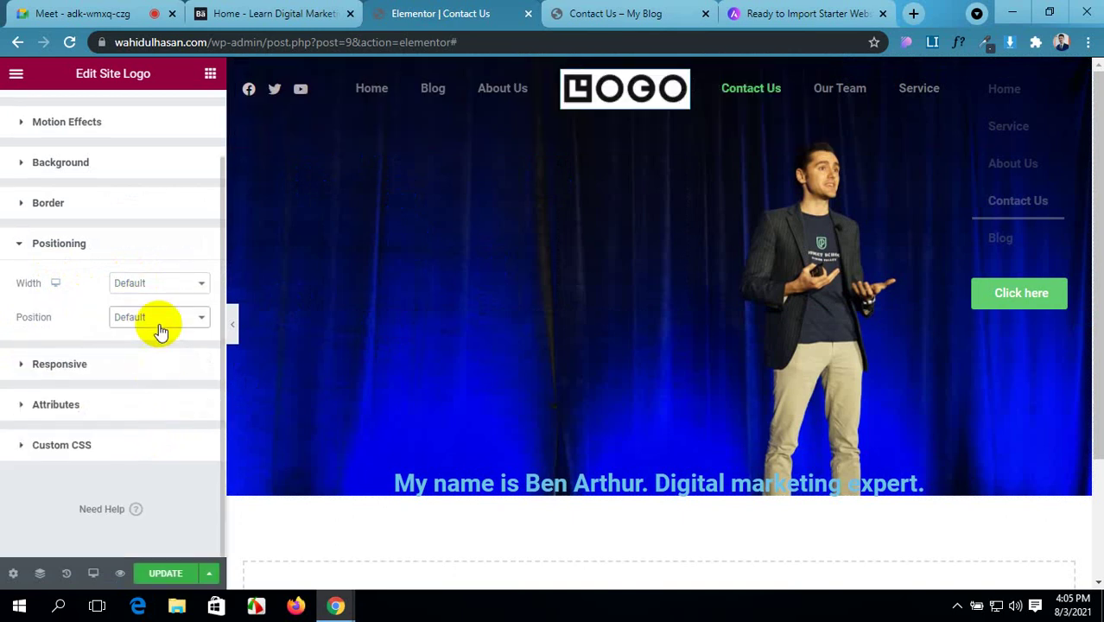
pyautogui.click(54, 290)
# - On the tablet layout, keep the logo width at Default, set its position to Fixed, and save
pyautogui.click(56, 311)
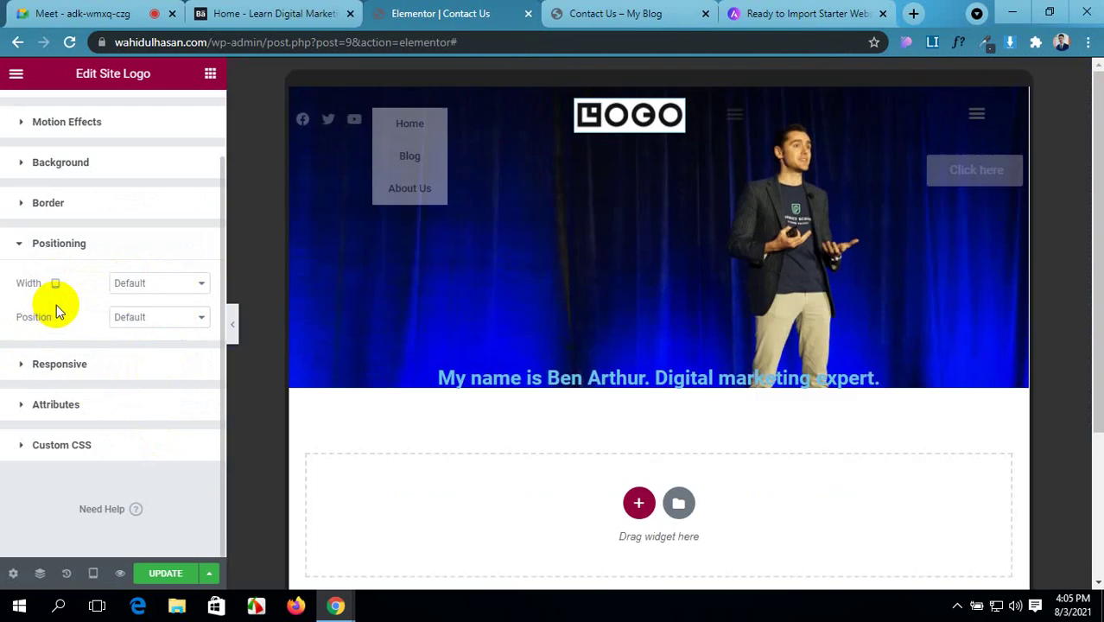
pyautogui.click(126, 283)
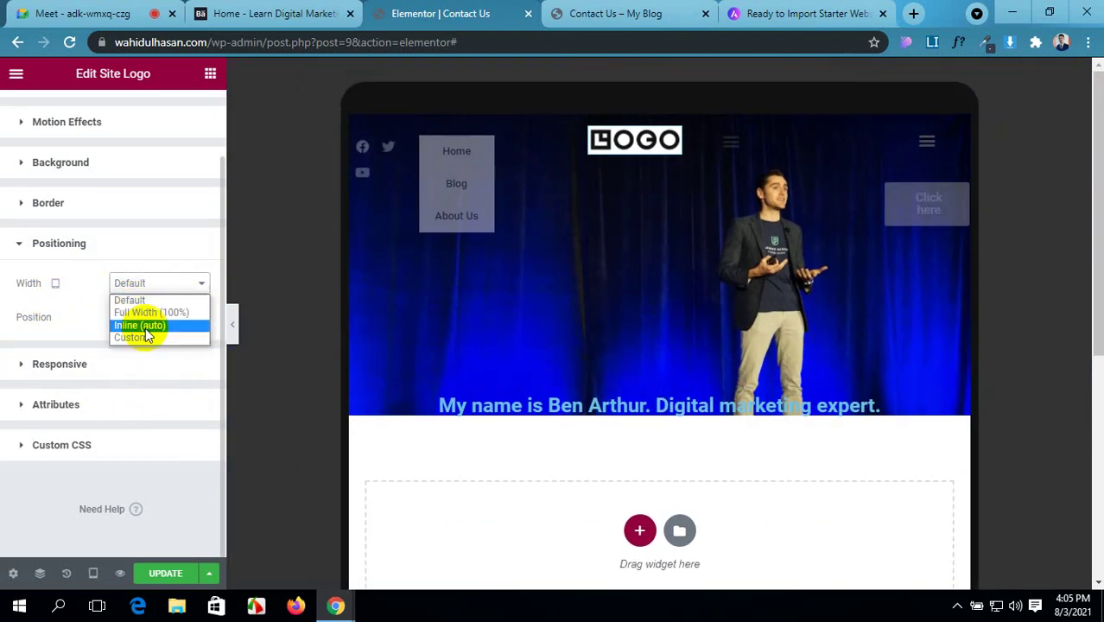
pyautogui.click(147, 330)
pyautogui.click(148, 324)
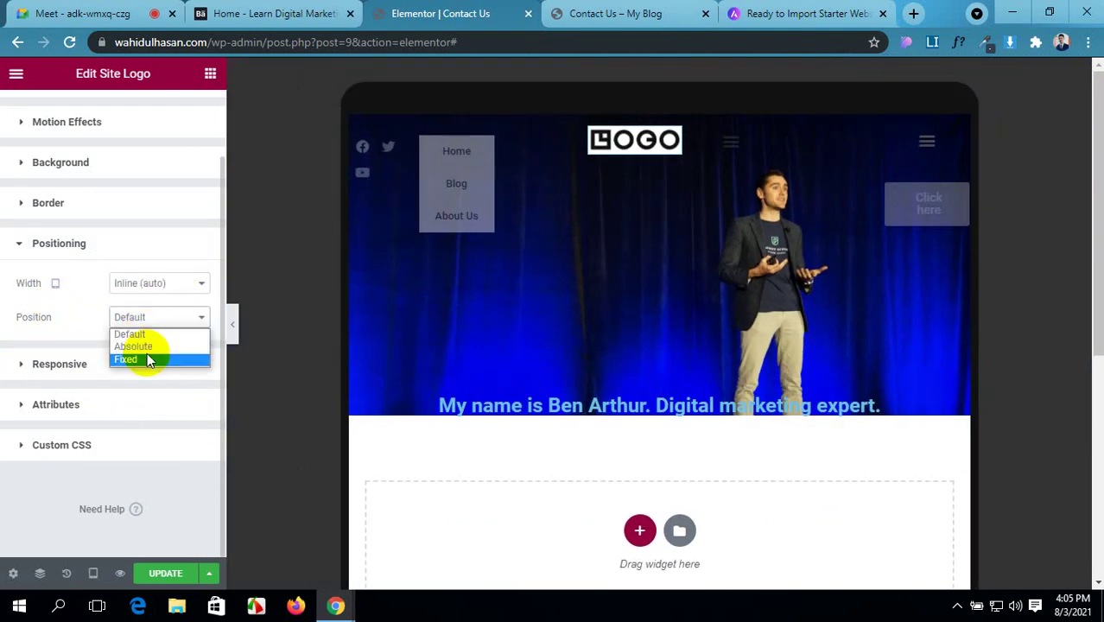
pyautogui.click(147, 358)
pyautogui.scroll(-1, 142, 370)
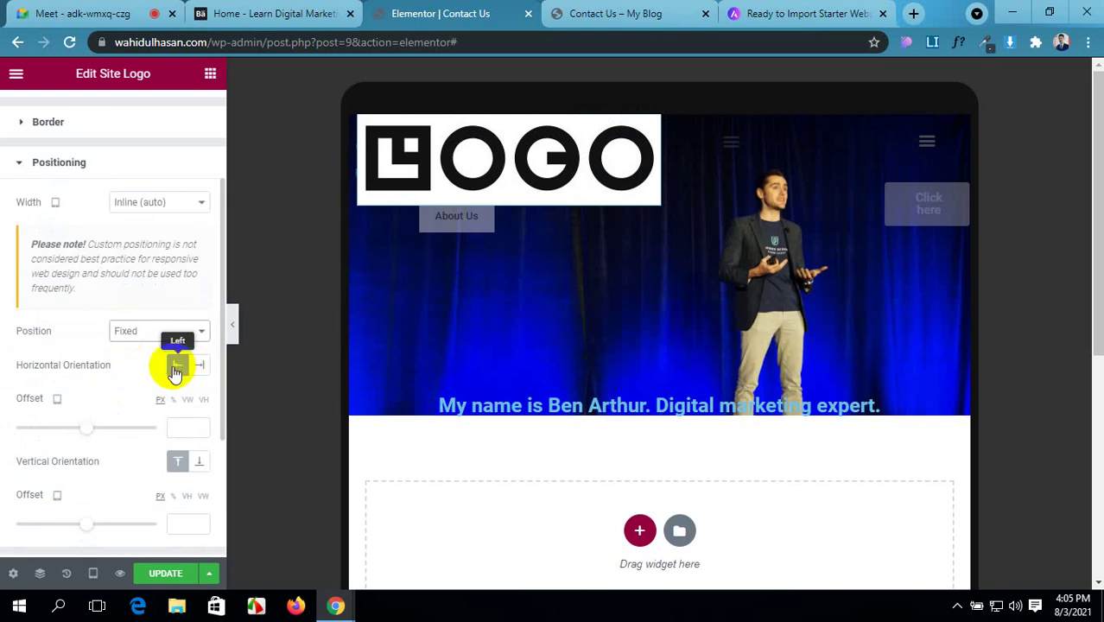
pyautogui.click(173, 573)
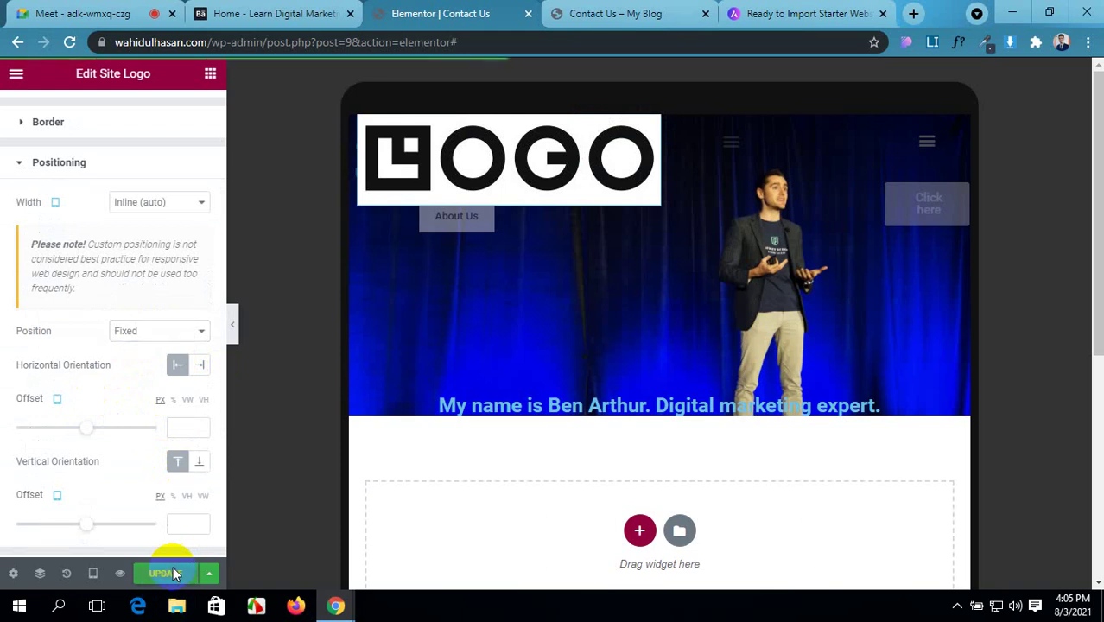
# - For mobile, set the logo to Inline (auto) width and Fixed position anchored Top, then save
pyautogui.click(55, 225)
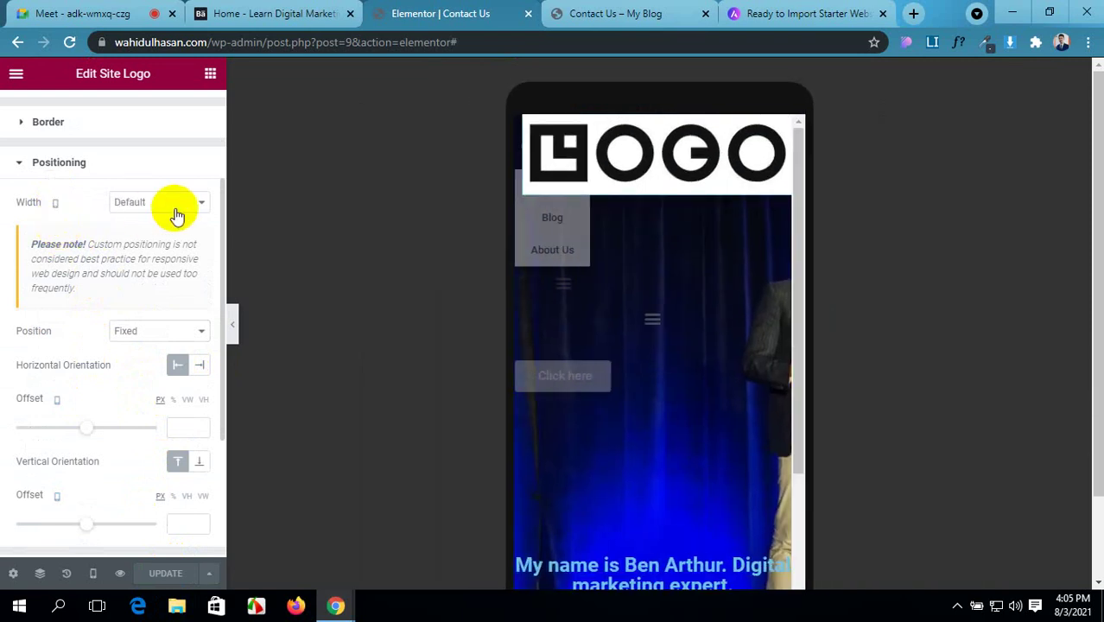
pyautogui.click(176, 207)
pyautogui.click(165, 244)
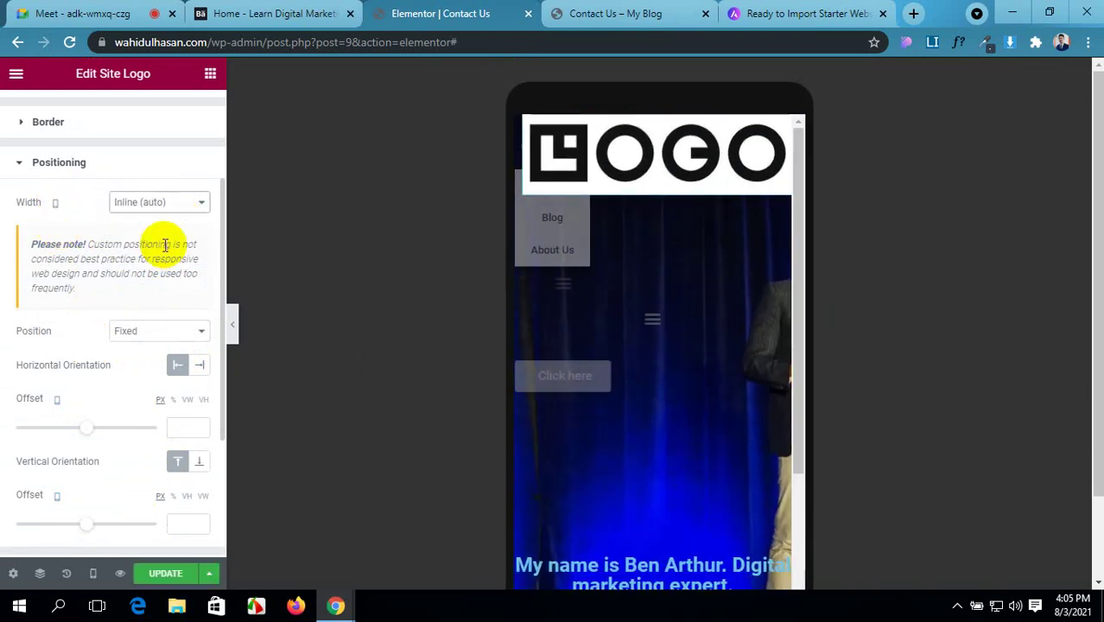
pyautogui.click(153, 329)
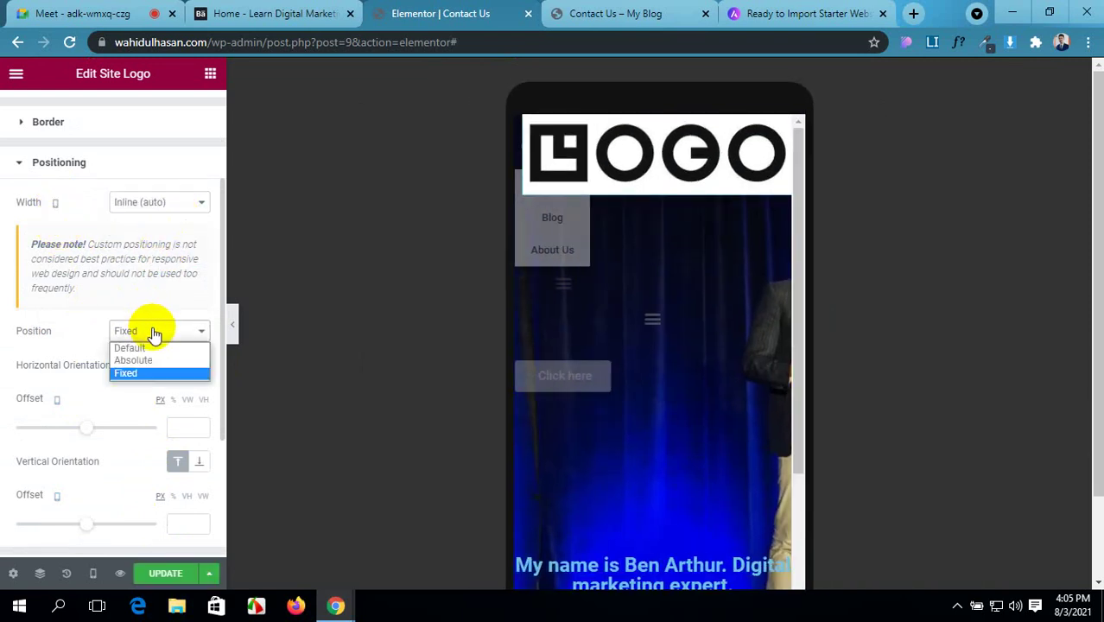
pyautogui.click(142, 370)
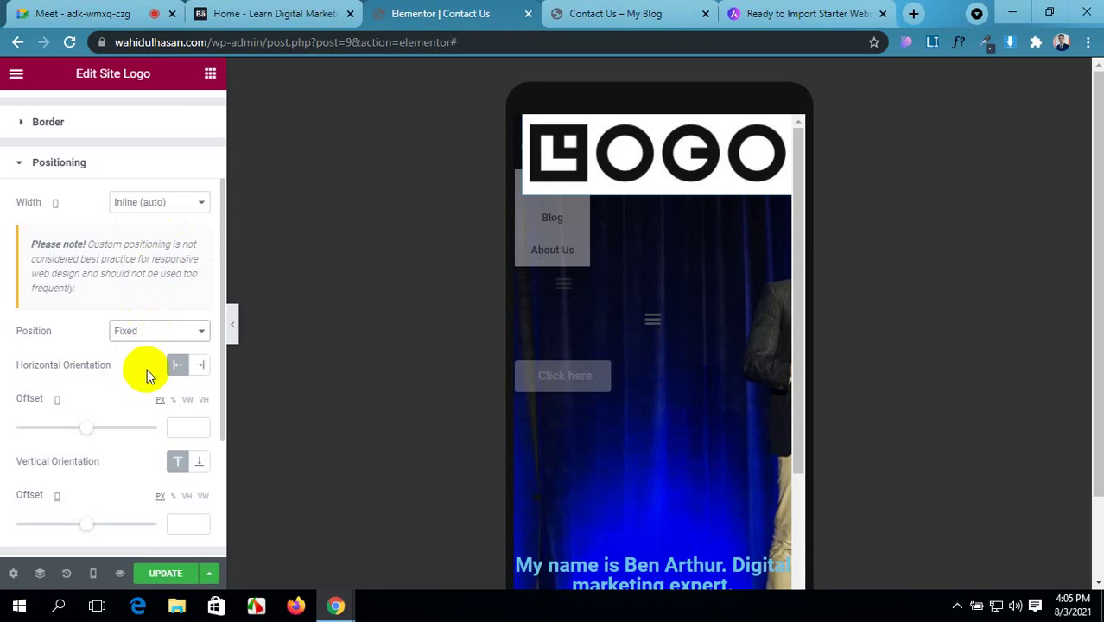
pyautogui.click(177, 463)
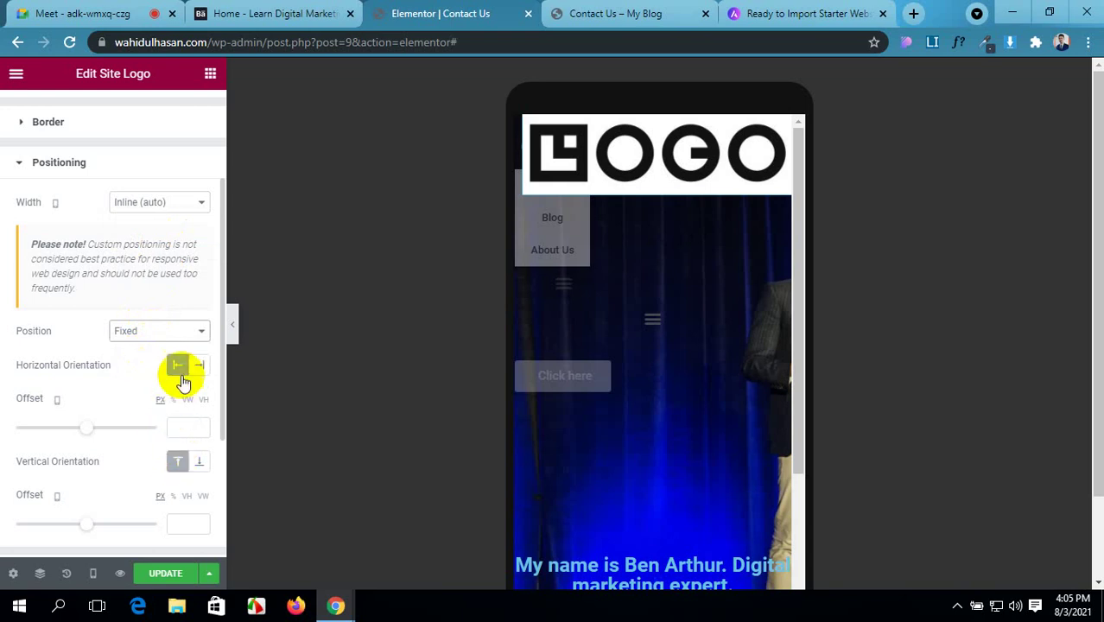
pyautogui.scroll(-2, 183, 377)
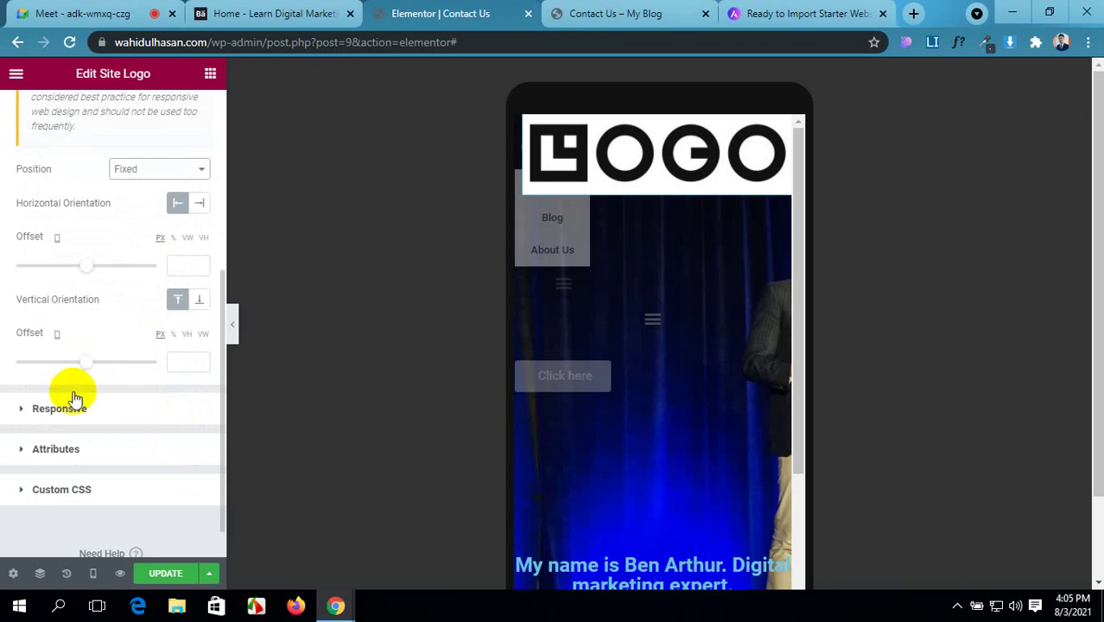
pyautogui.click(160, 574)
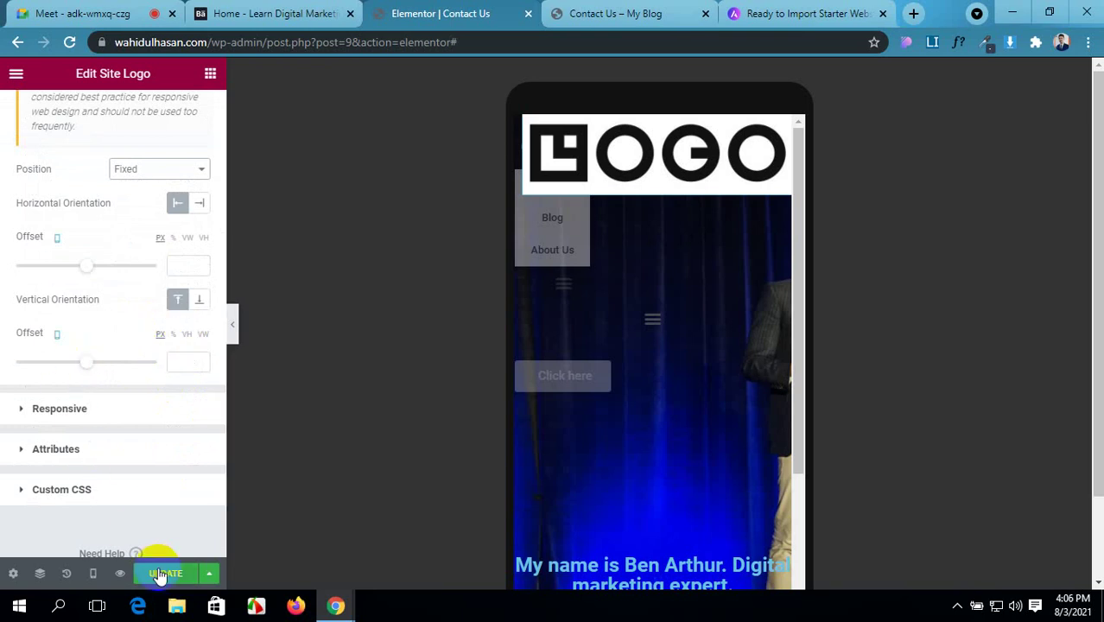
pyautogui.scroll(4, 126, 412)
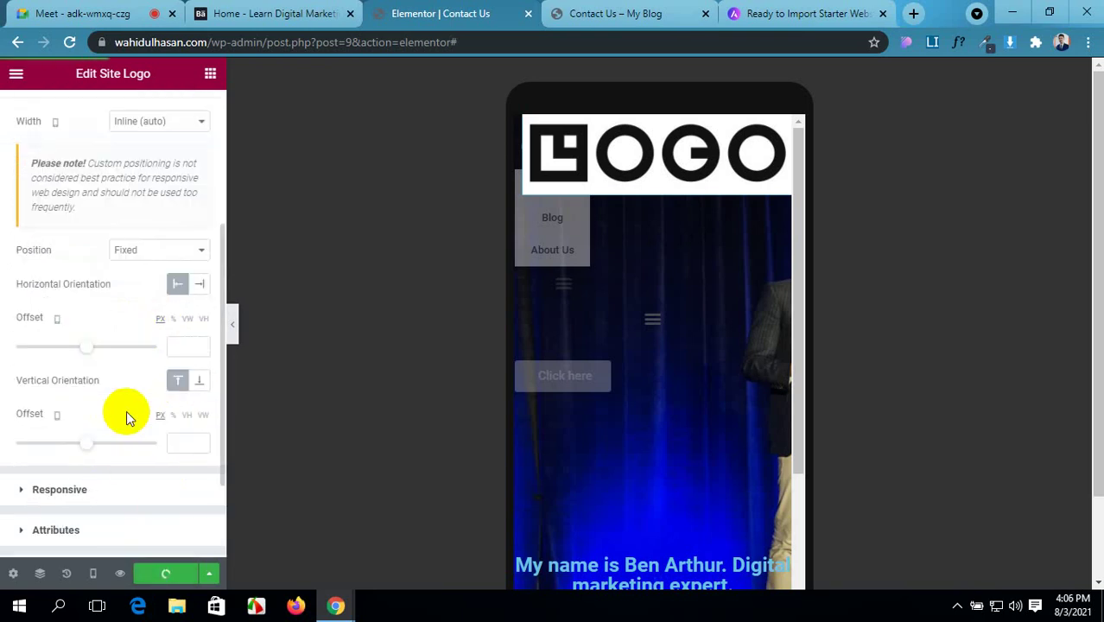
pyautogui.click(36, 112)
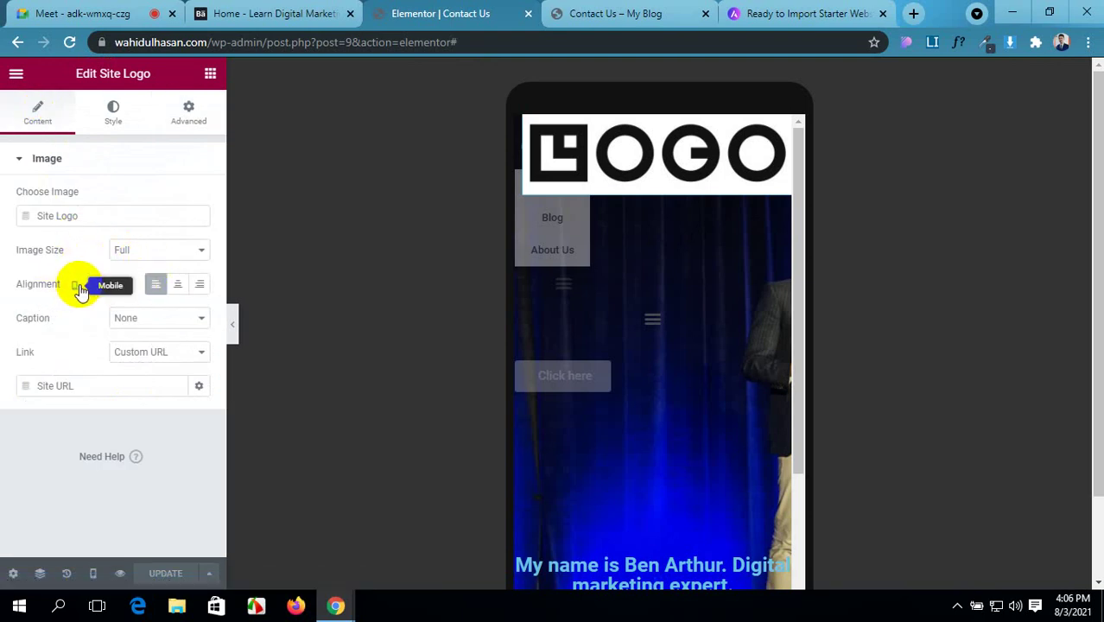
# - Switch the logo's Image Size from Full to Custom in the Content tab
pyautogui.click(138, 252)
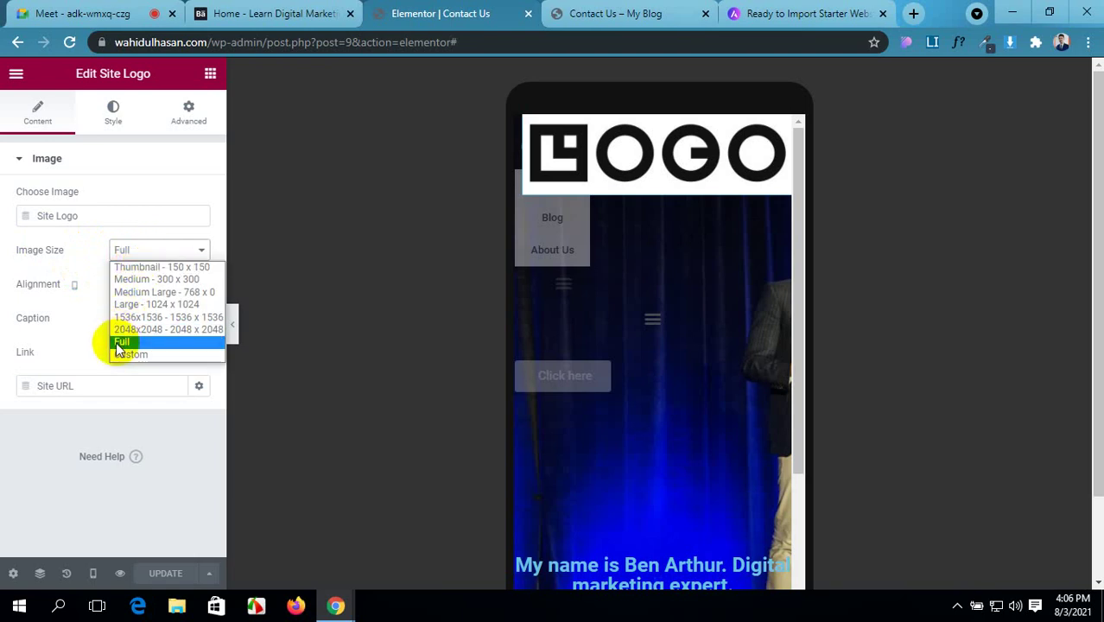
pyautogui.click(11, 322)
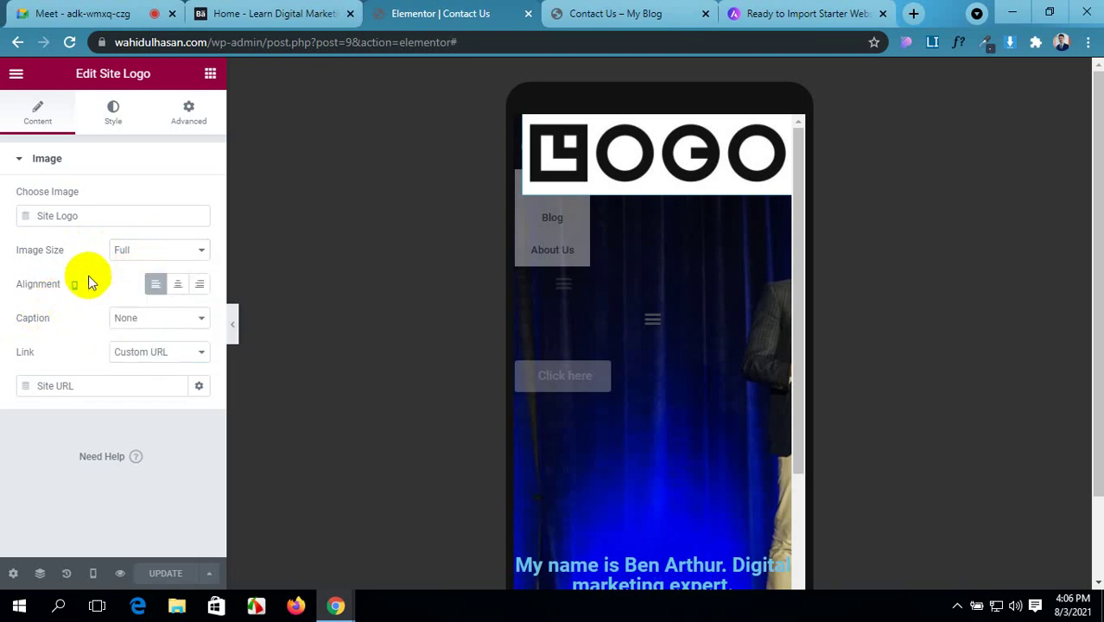
pyautogui.click(151, 250)
pyautogui.click(148, 354)
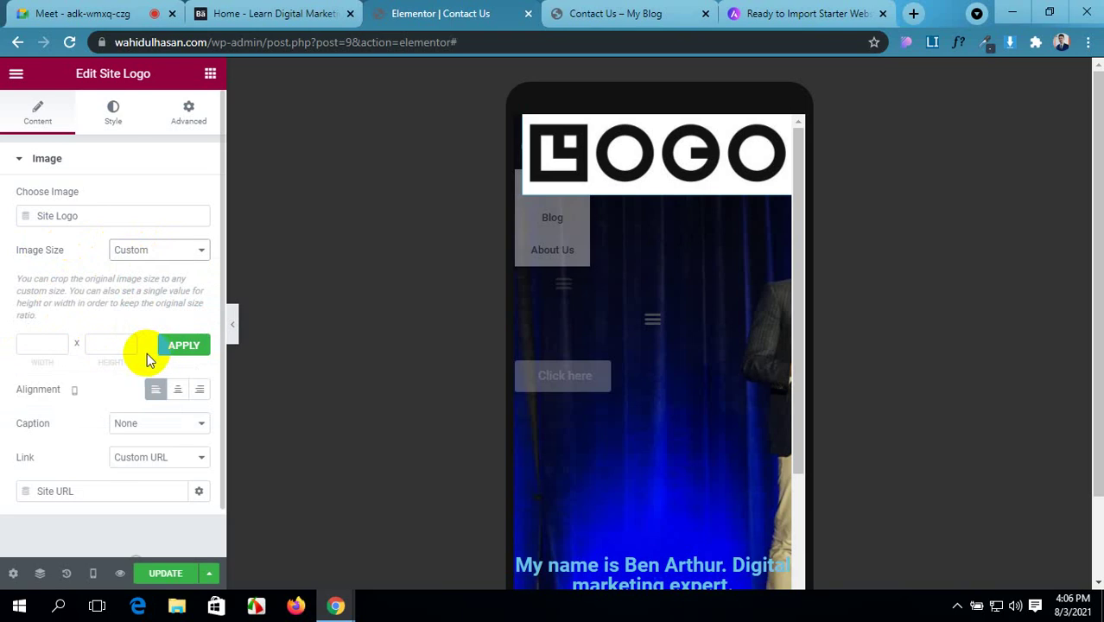
pyautogui.scroll(-1, 101, 327)
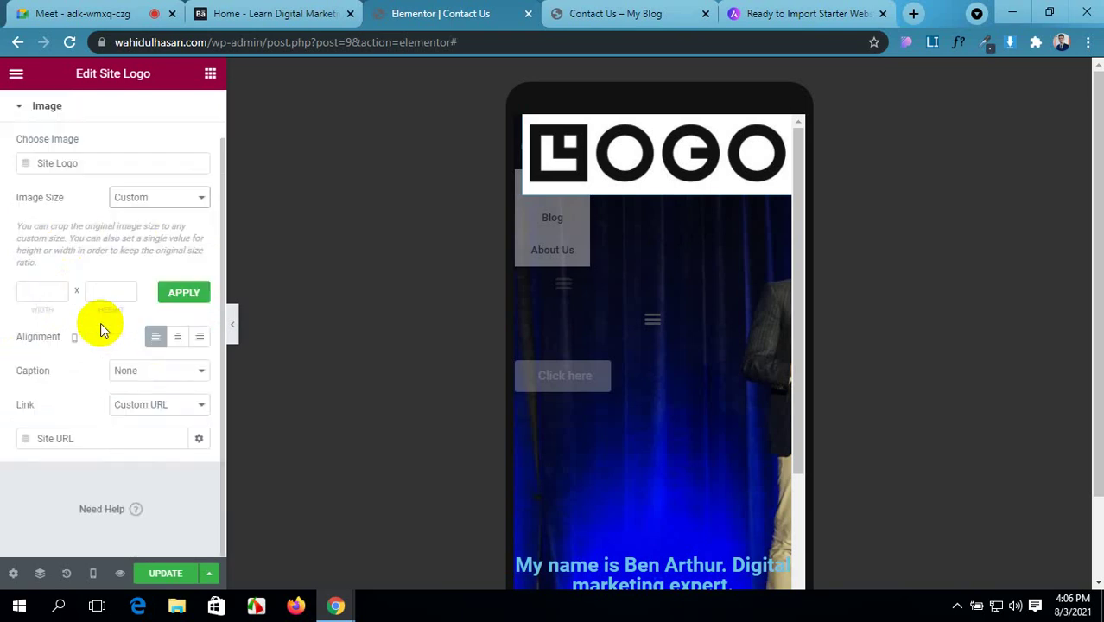
pyautogui.scroll(1, 100, 322)
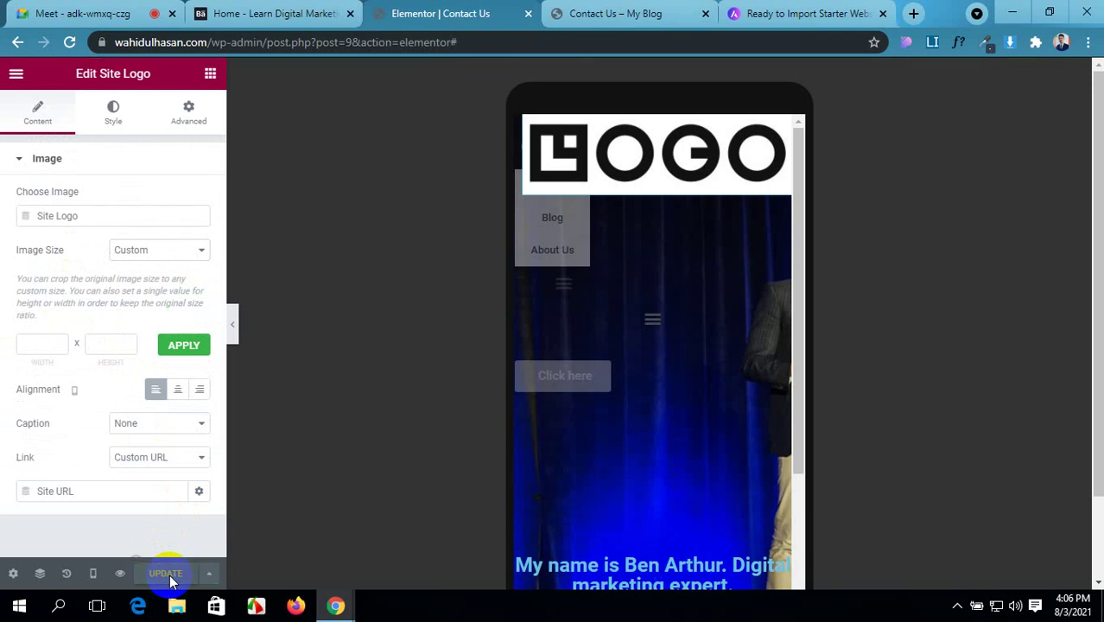
# - Reload the live Contact Us page in the incognito window and narrow it to mobile width
pyautogui.moveTo(346, 604)
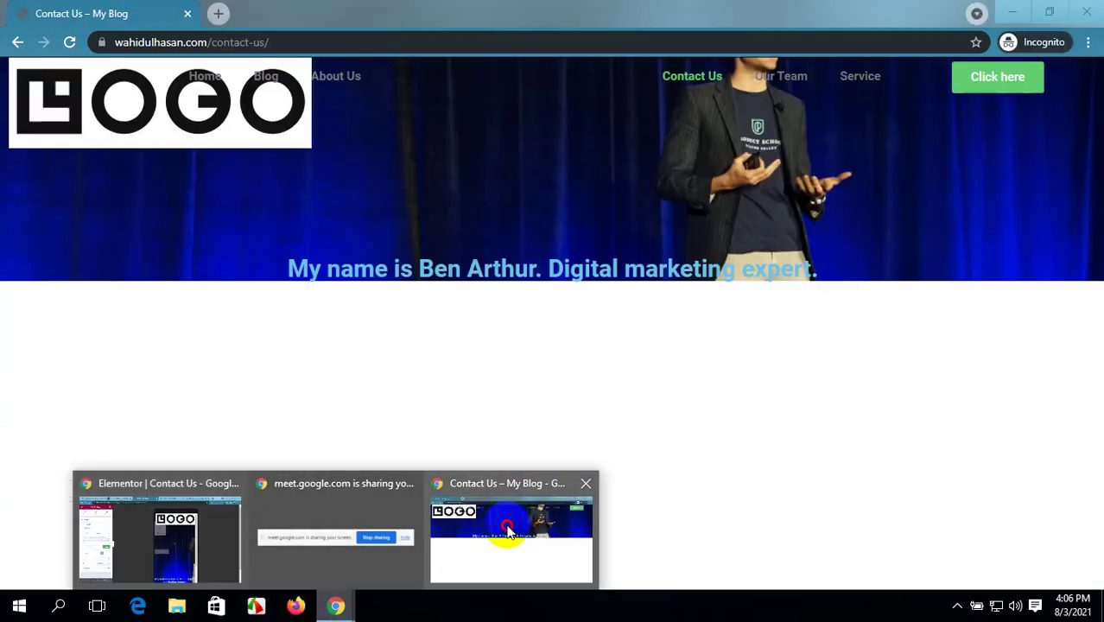
pyautogui.click(508, 530)
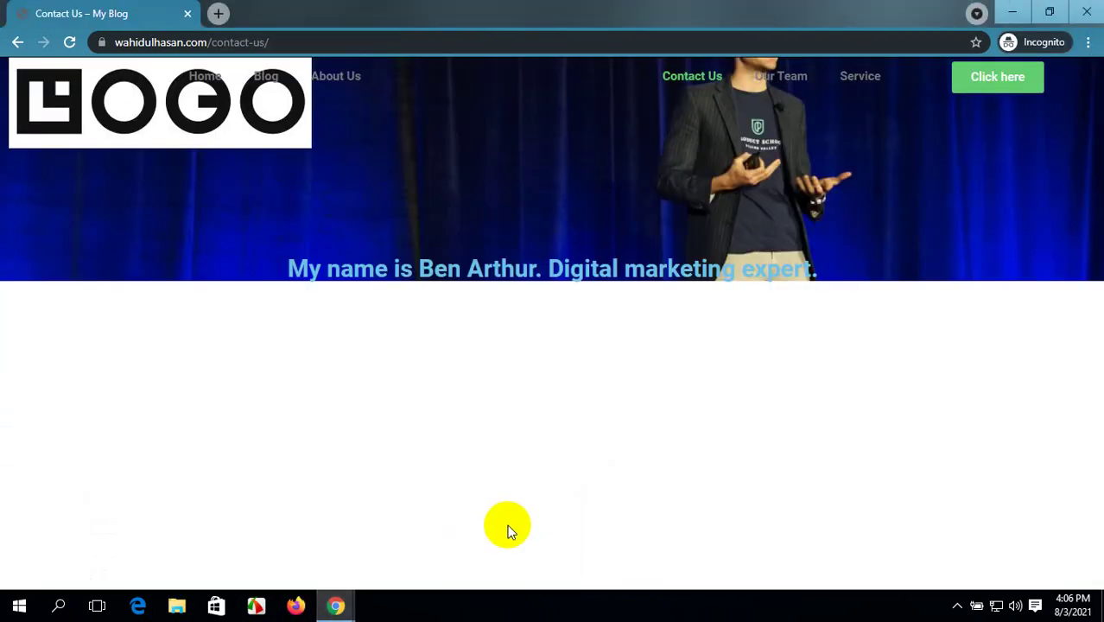
pyautogui.click(70, 42)
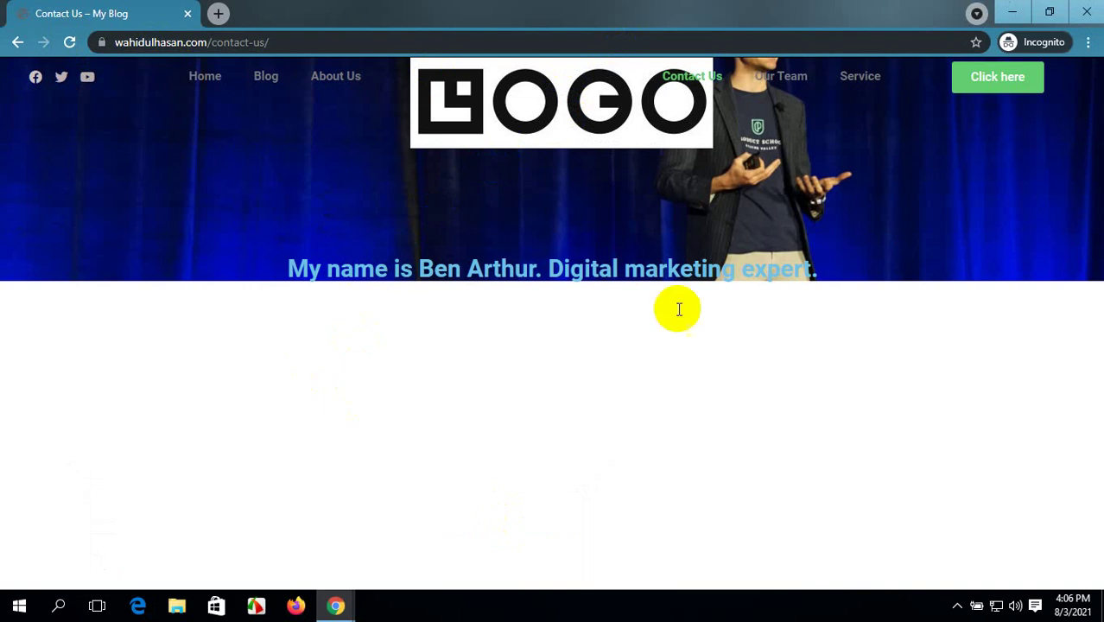
pyautogui.moveTo(876, 10); pyautogui.dragTo(778, 32)
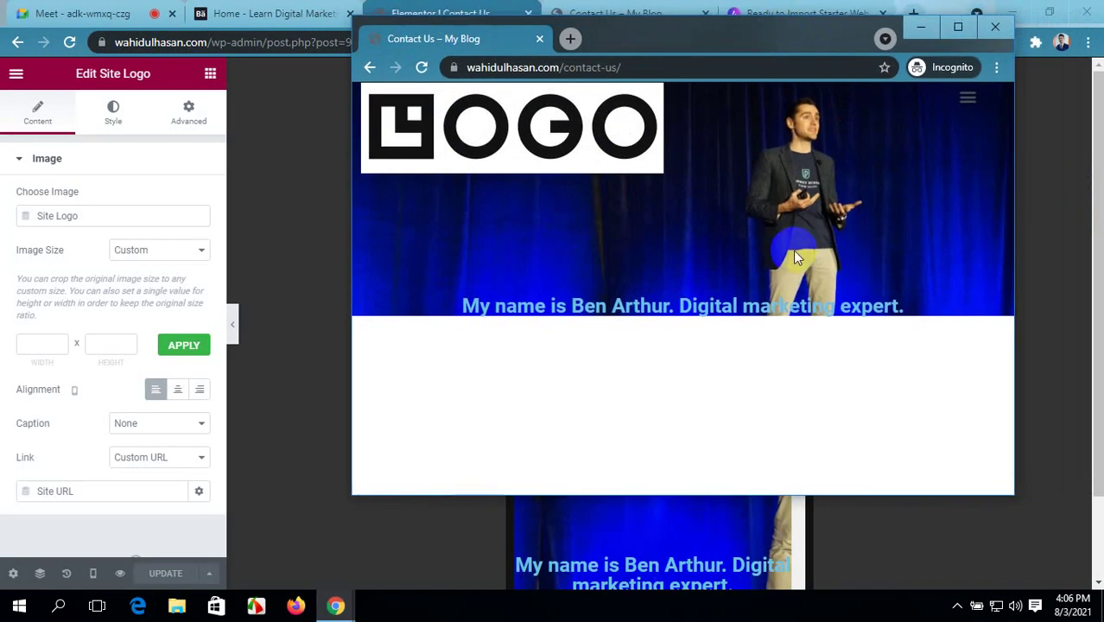
# - Toggle the live page's hamburger menu several times, then return to the Meet call
pyautogui.click(968, 100)
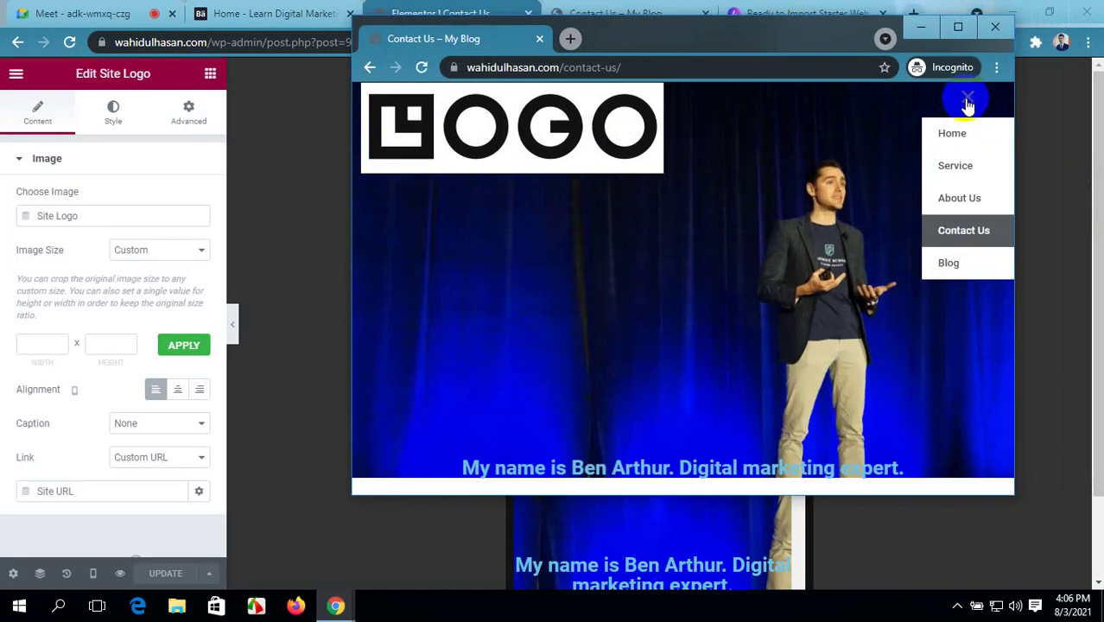
pyautogui.click(967, 102)
pyautogui.click(967, 102)
pyautogui.click(967, 102)
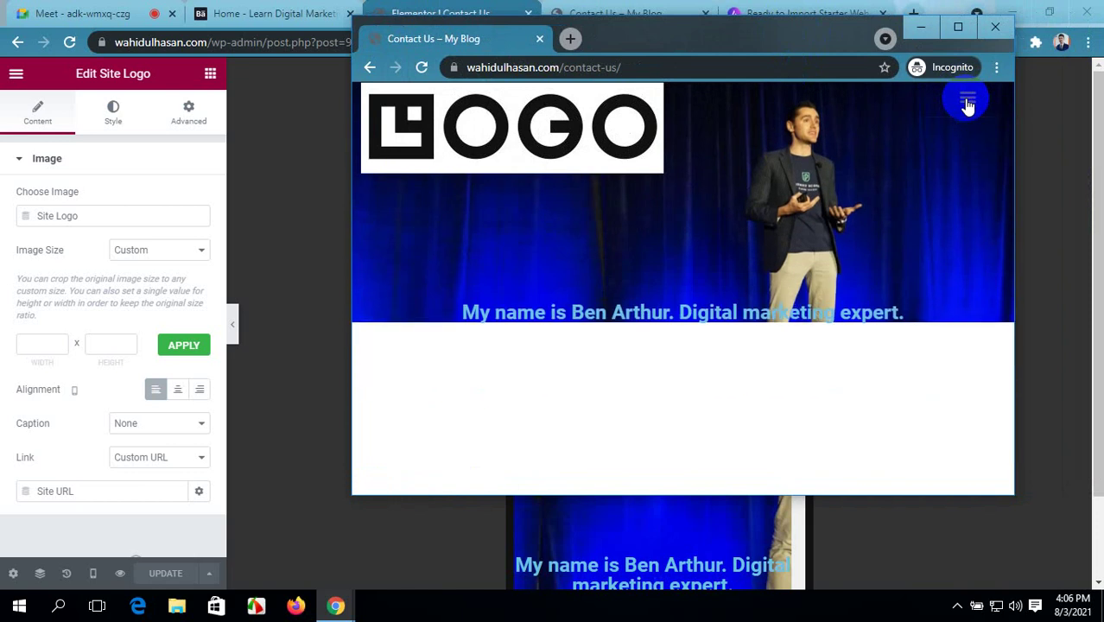
pyautogui.click(967, 102)
pyautogui.click(967, 102)
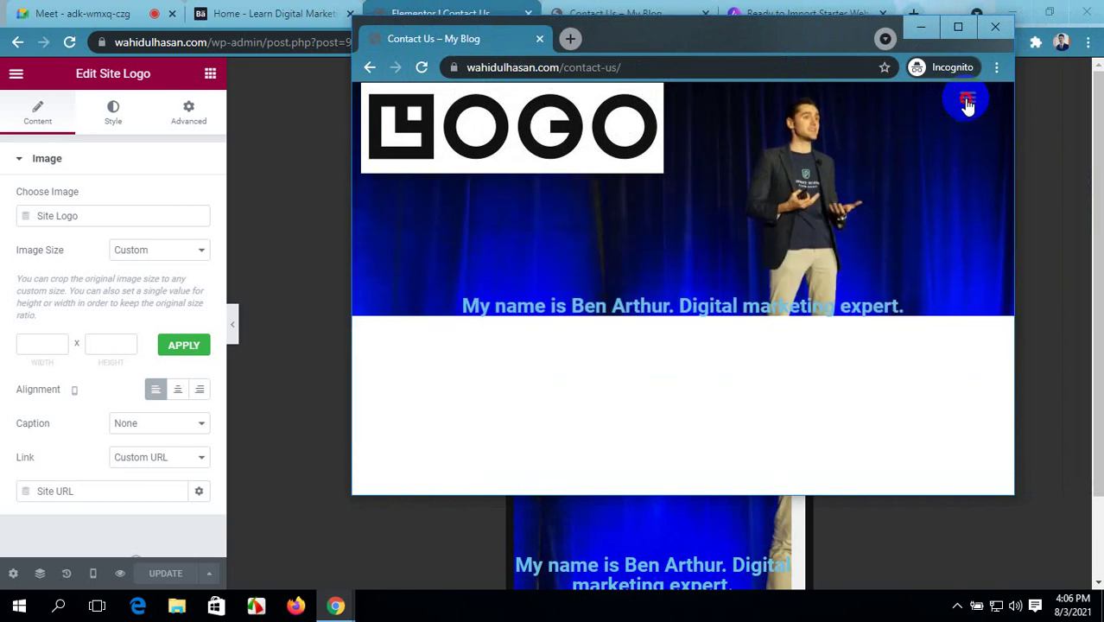
pyautogui.click(967, 102)
pyautogui.click(968, 102)
pyautogui.click(967, 101)
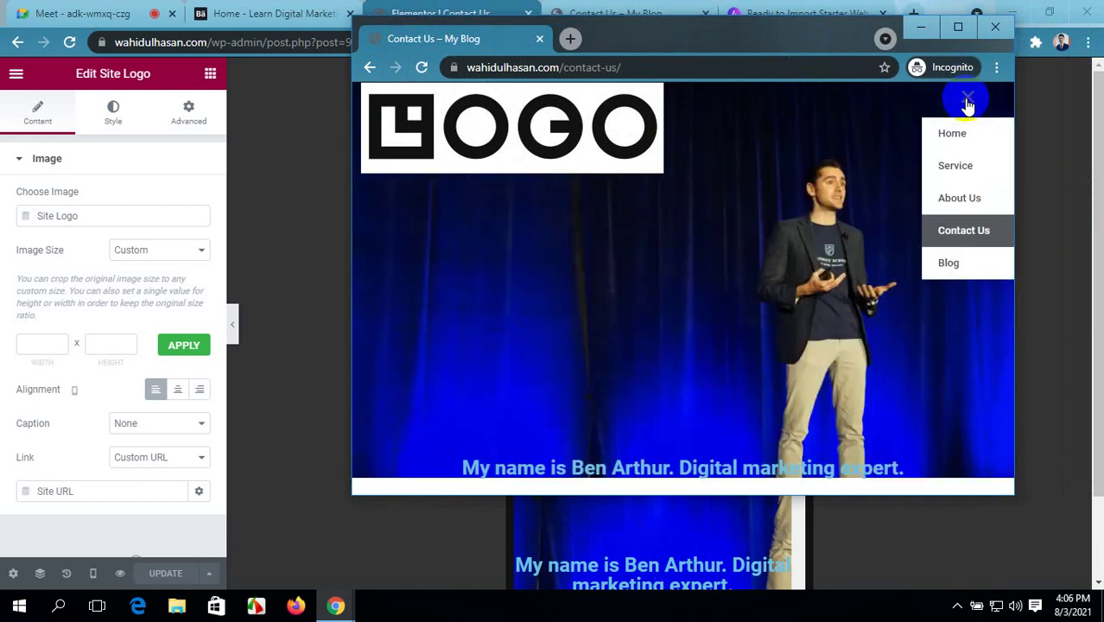
pyautogui.click(83, 13)
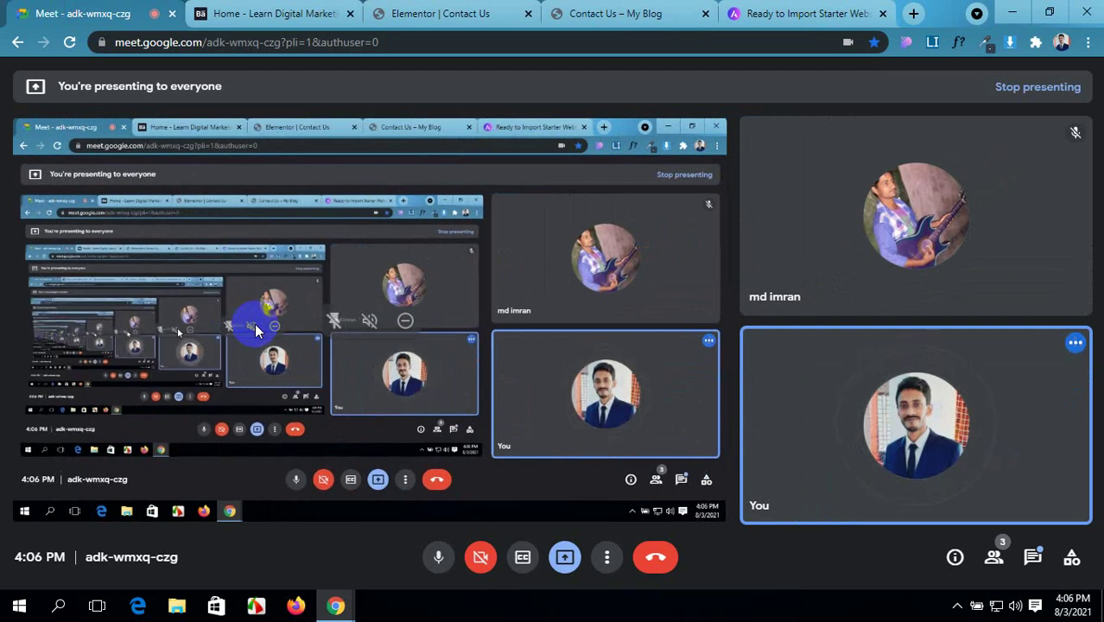
# - Glance at the starter templates and Contact Us tabs, then bring the incognito live page forward
pyautogui.click(803, 13)
pyautogui.click(588, 13)
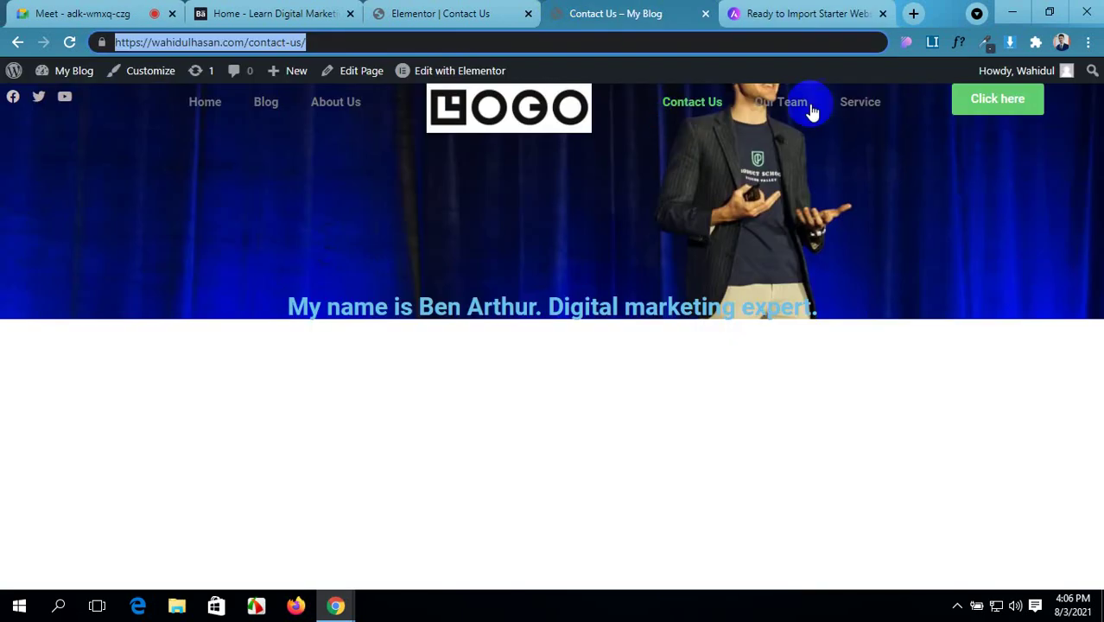
pyautogui.click(336, 605)
pyautogui.click(510, 555)
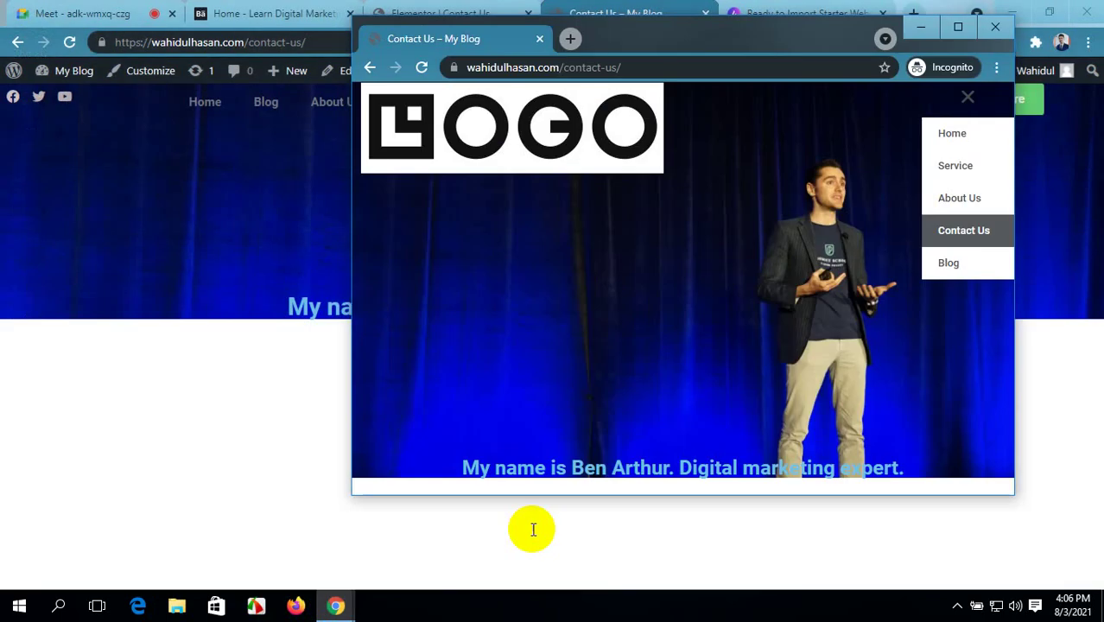
# - Toggle the live page's mobile menu repeatedly, then view the page at full desktop width
pyautogui.click(973, 104)
pyautogui.click(974, 105)
pyautogui.click(974, 104)
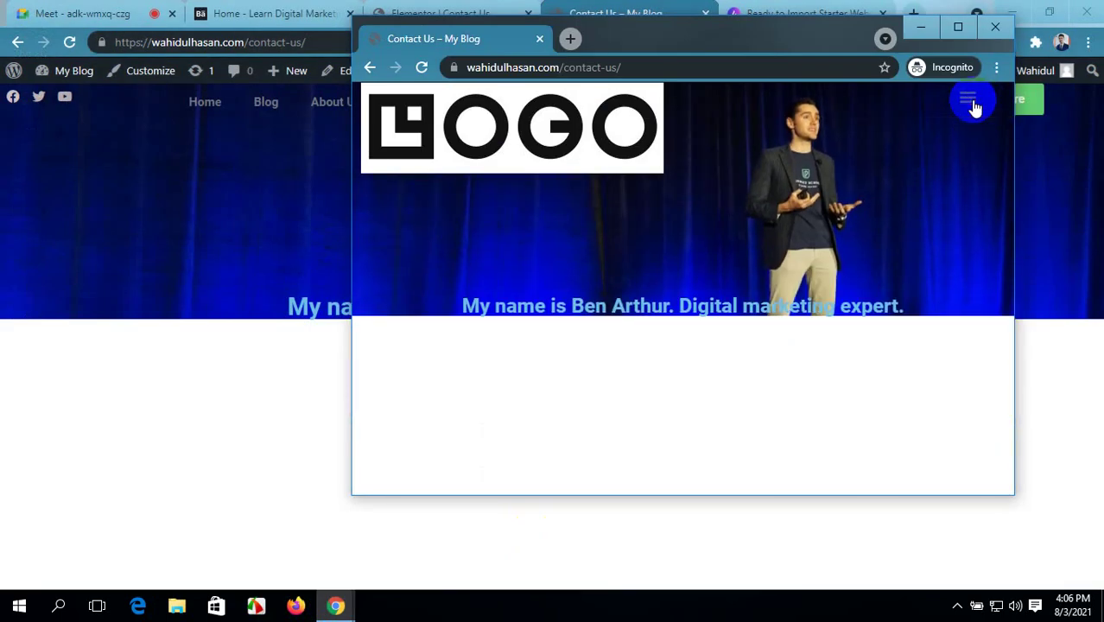
pyautogui.click(974, 104)
pyautogui.click(1015, 8)
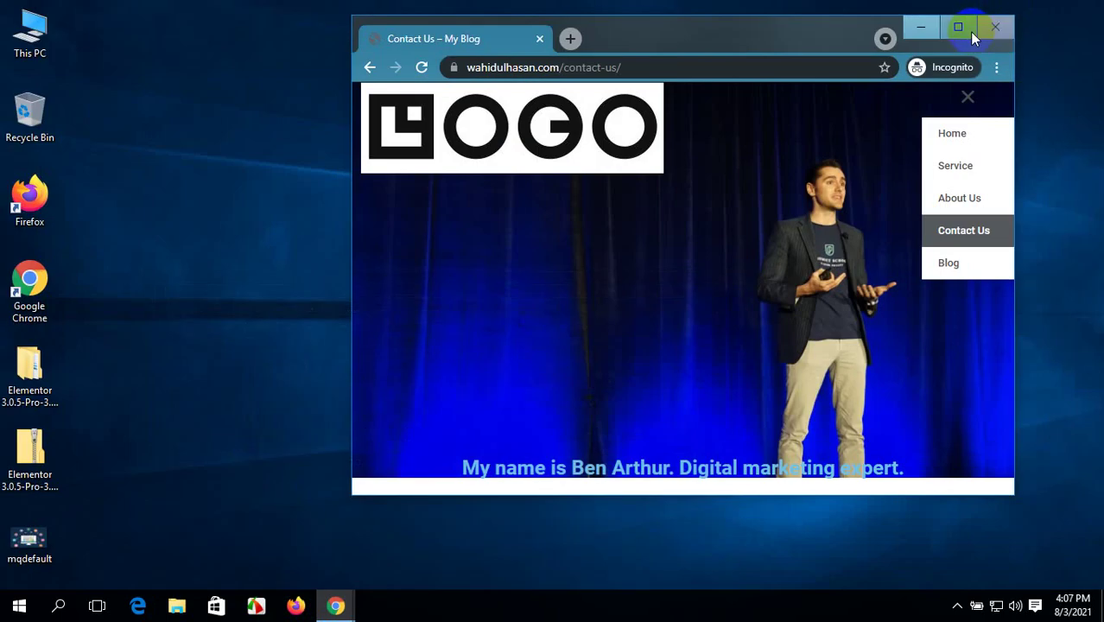
pyautogui.click(974, 105)
pyautogui.click(973, 104)
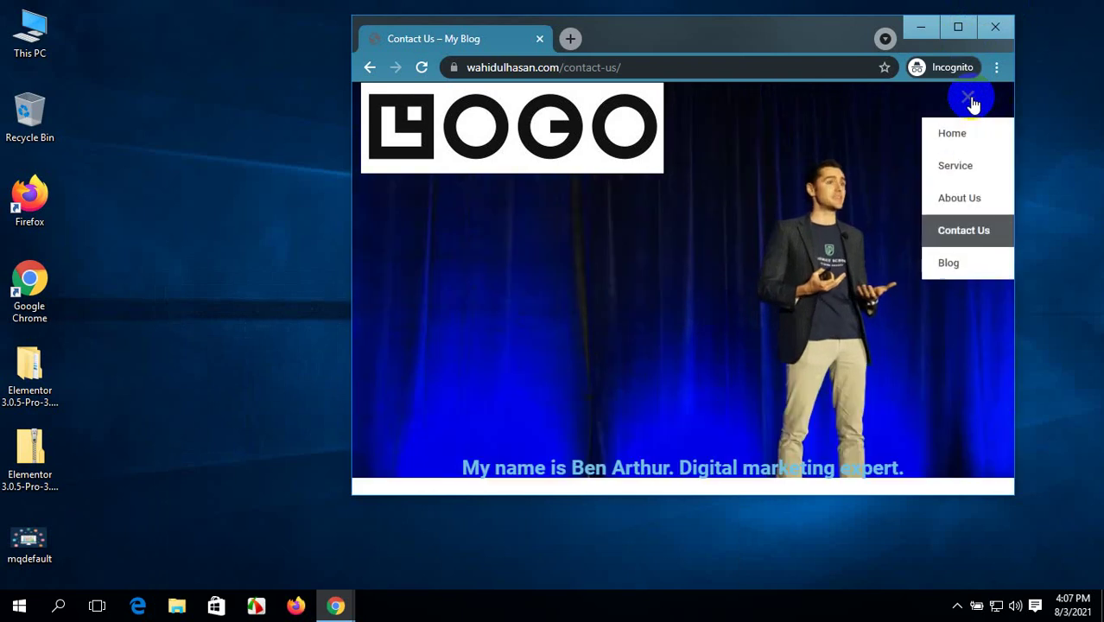
pyautogui.click(974, 105)
pyautogui.click(974, 105)
pyautogui.click(974, 104)
pyautogui.click(974, 104)
pyautogui.click(957, 28)
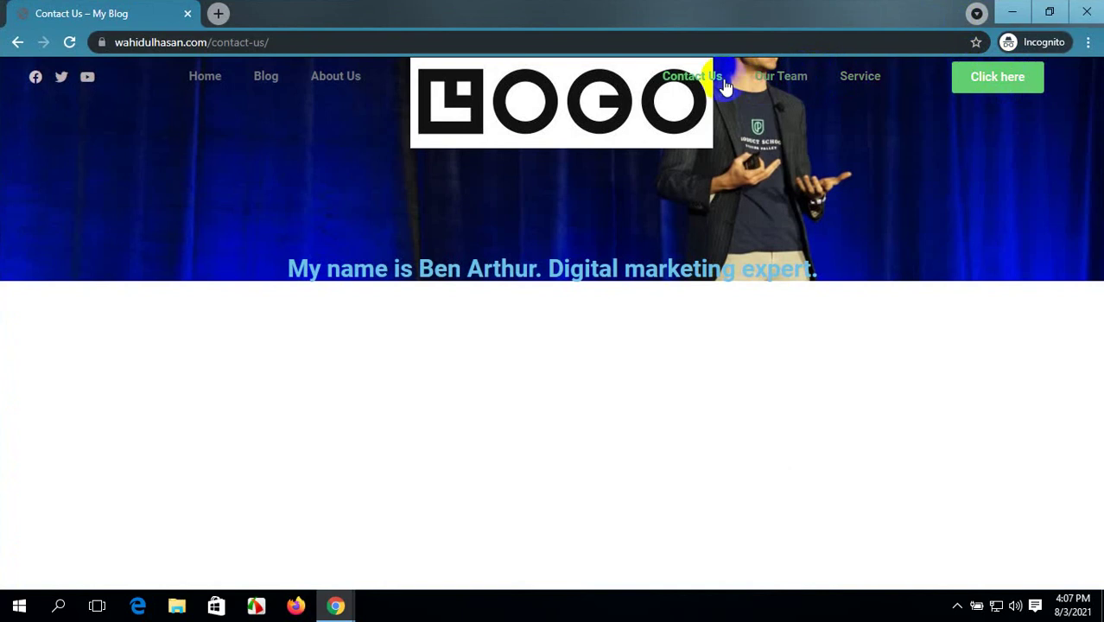
pyautogui.click(449, 91)
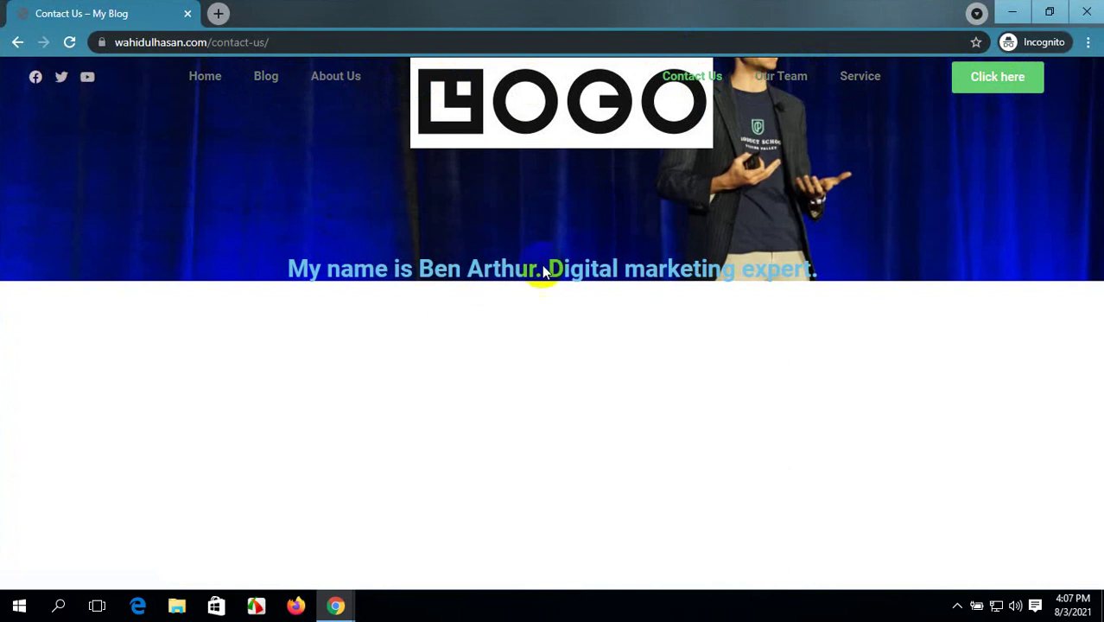
# - Close the incognito preview, compare with the demo site header, and select the logo's section in Elementor
pyautogui.click(1085, 14)
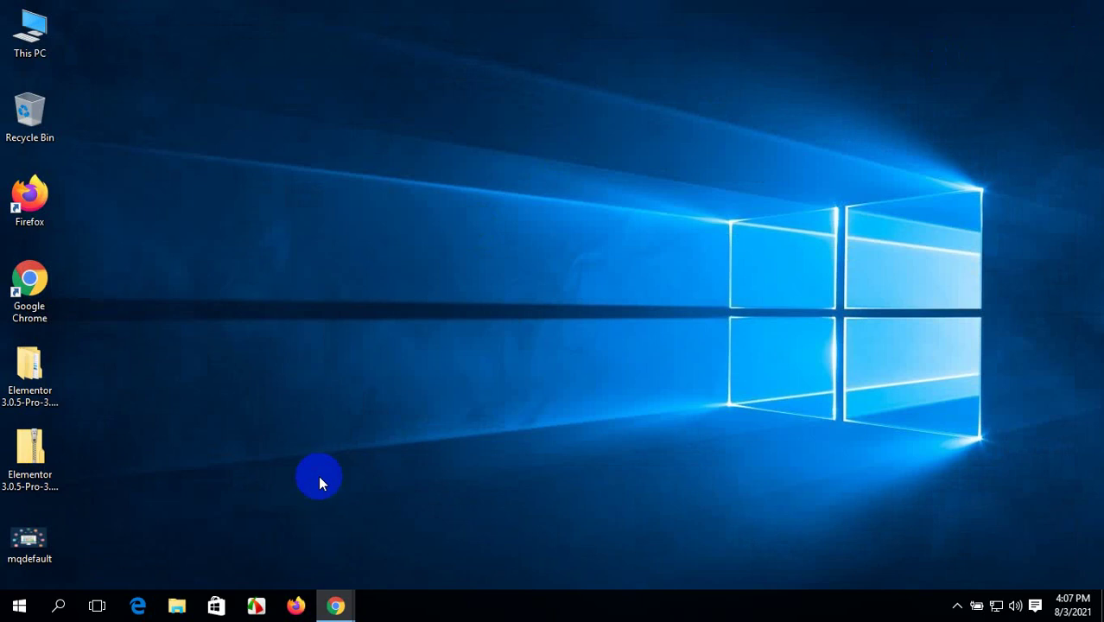
pyautogui.moveTo(354, 604)
pyautogui.click(306, 558)
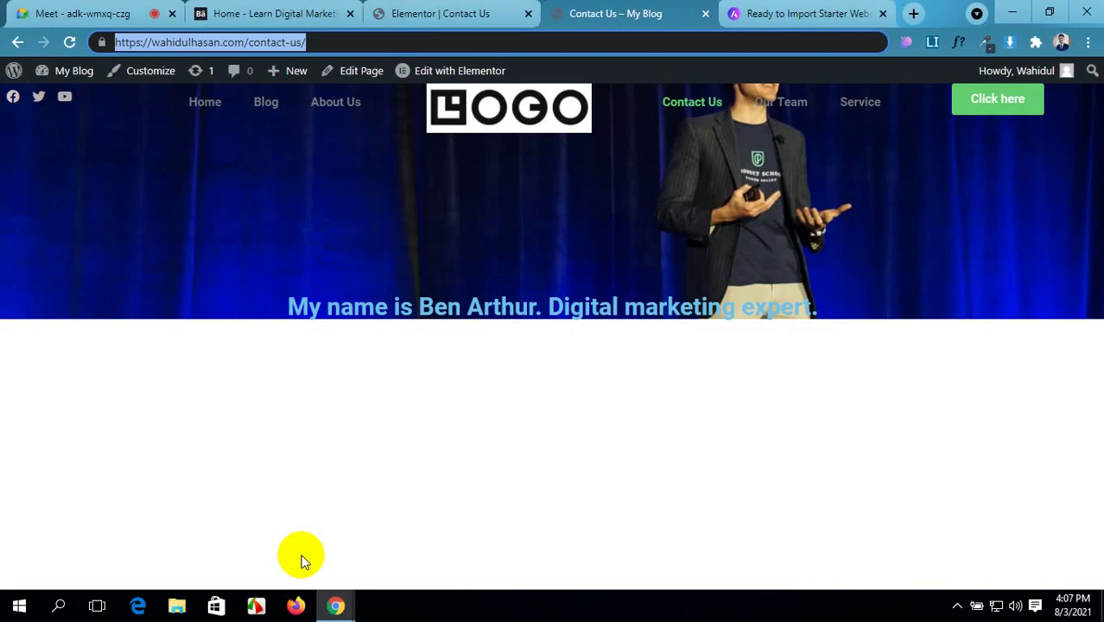
pyautogui.click(292, 11)
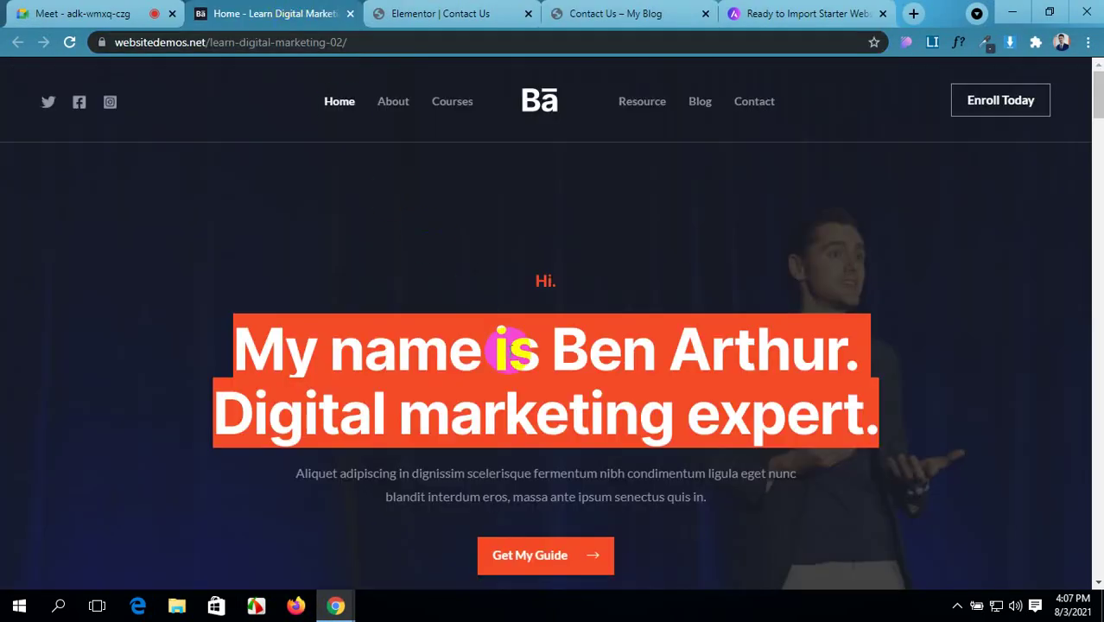
pyautogui.click(588, 10)
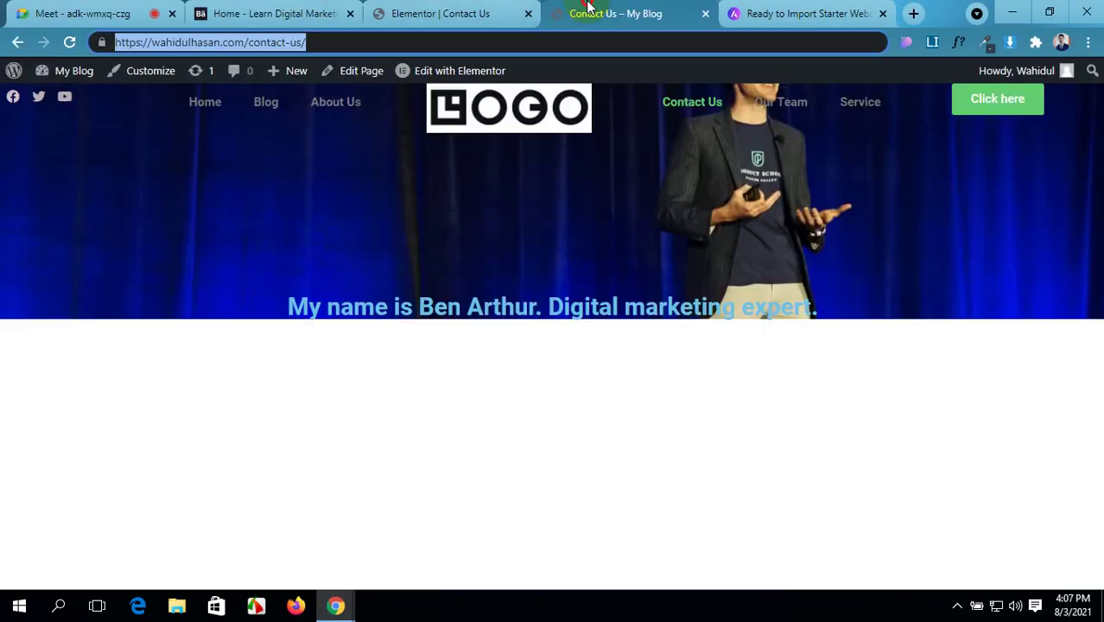
pyautogui.click(456, 12)
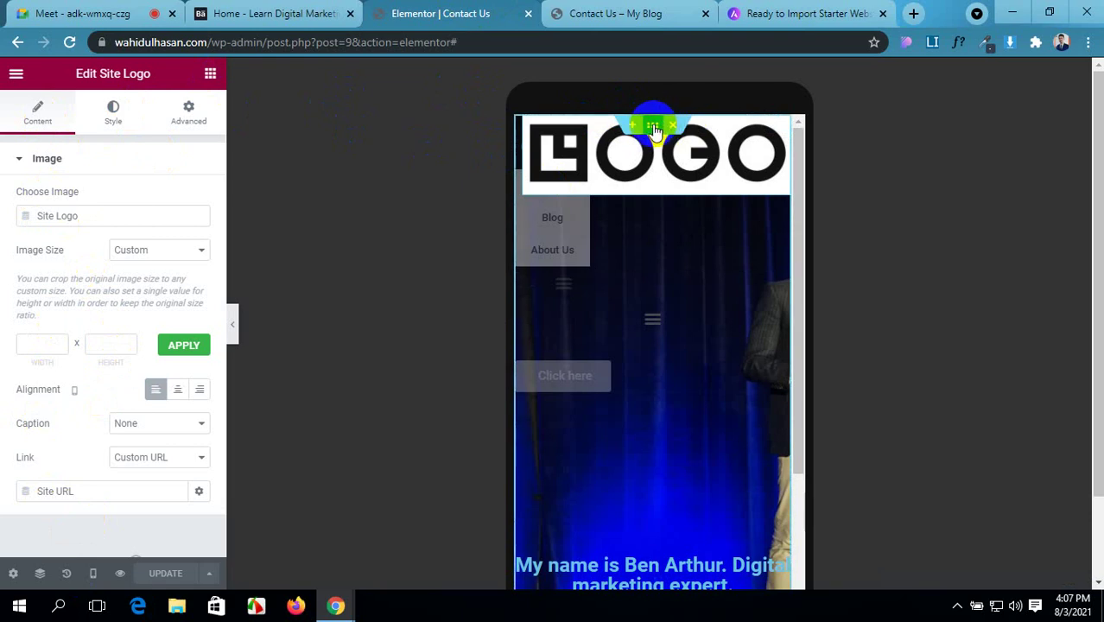
pyautogui.click(652, 124)
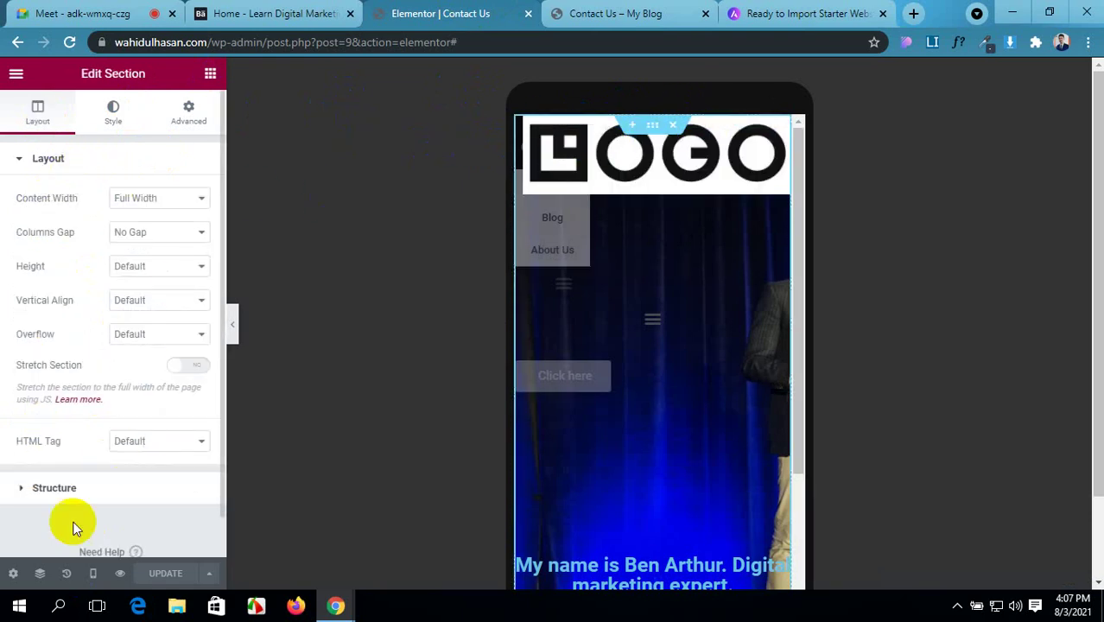
# - In Desktop preview, set the header logo's image size to Full and save the page
pyautogui.click(92, 572)
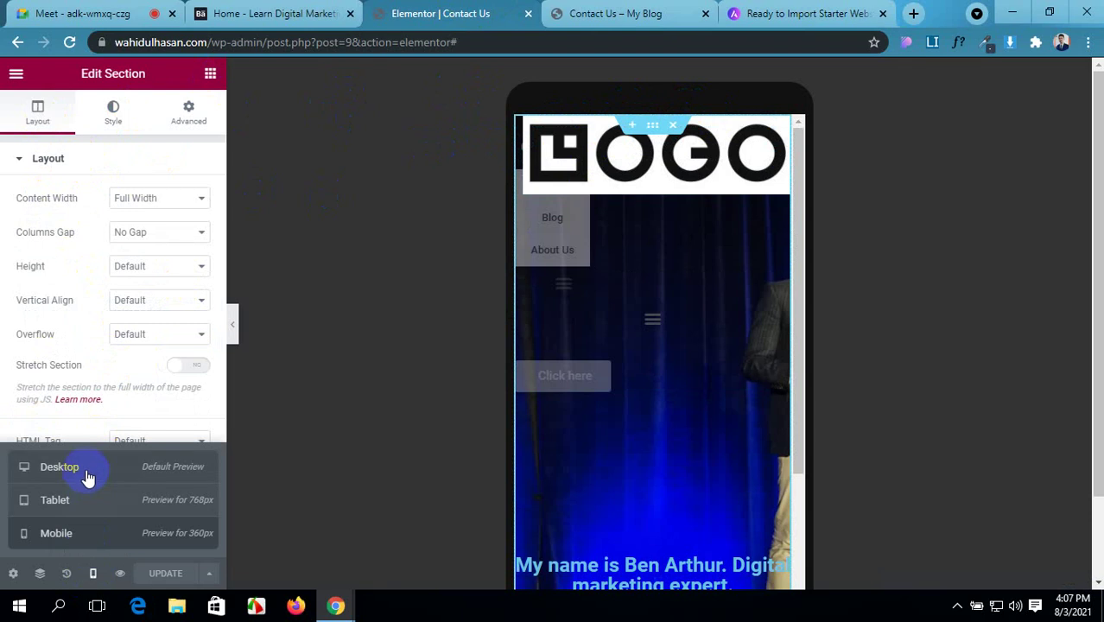
pyautogui.click(86, 471)
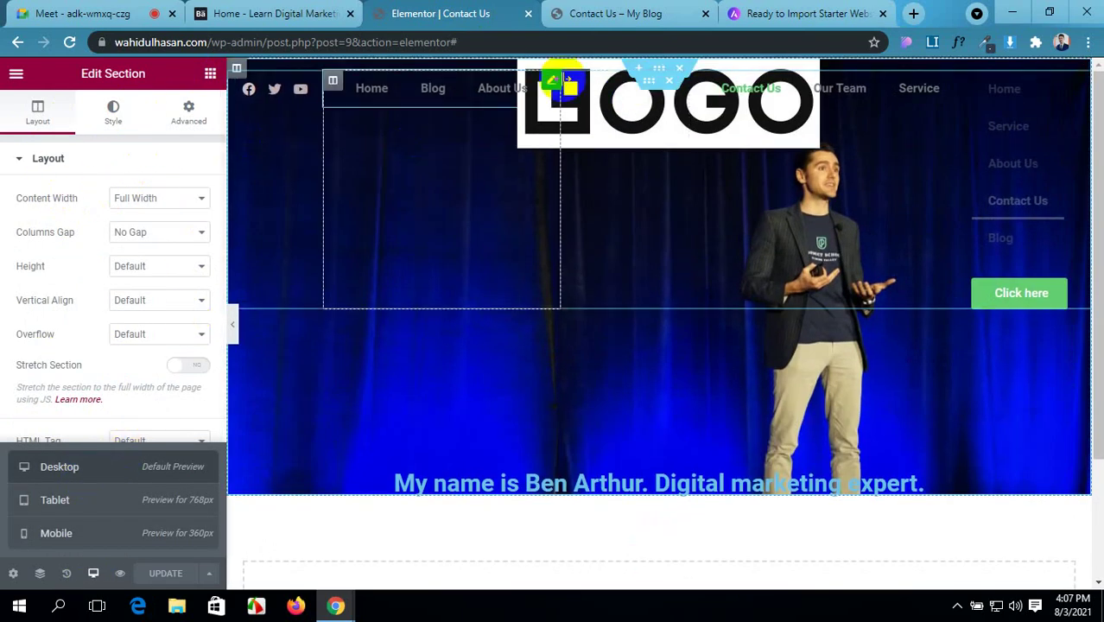
pyautogui.click(567, 98)
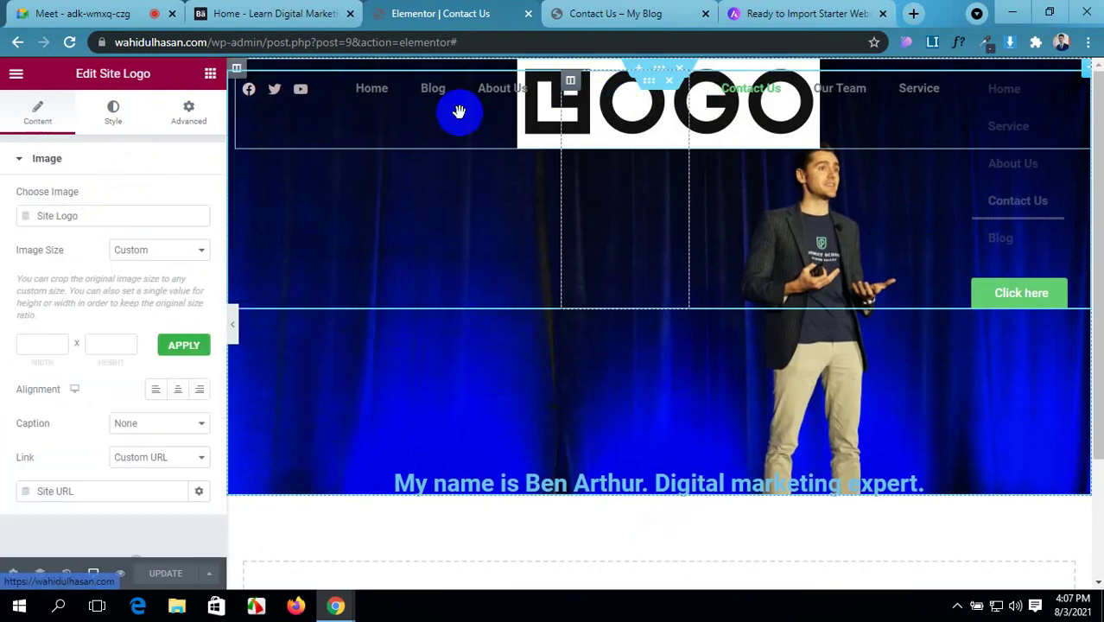
pyautogui.click(143, 250)
pyautogui.click(153, 262)
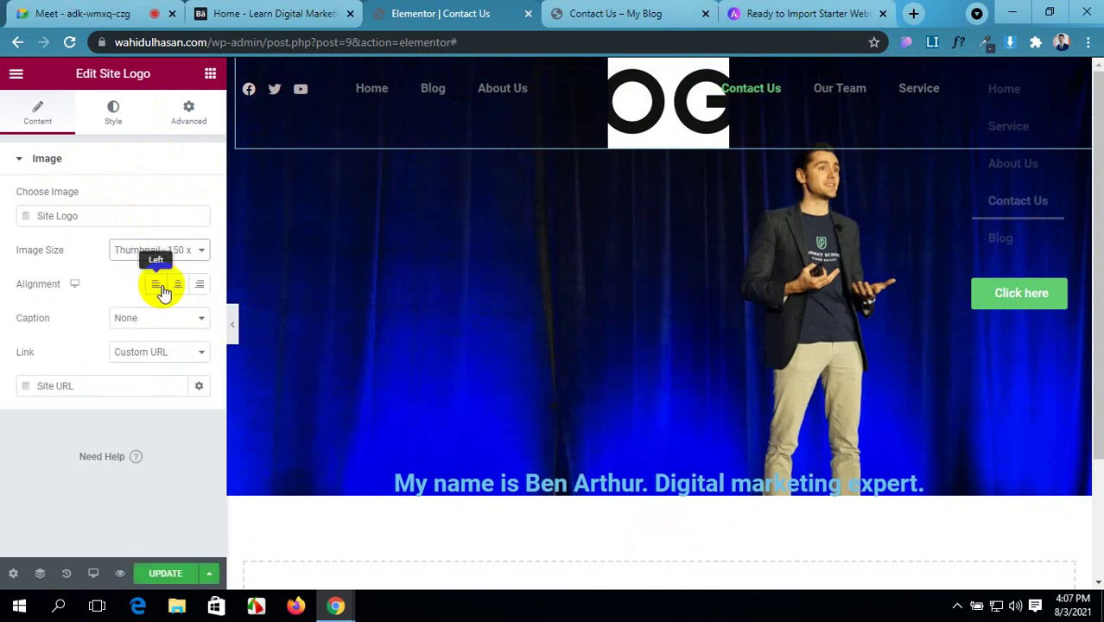
pyautogui.click(173, 251)
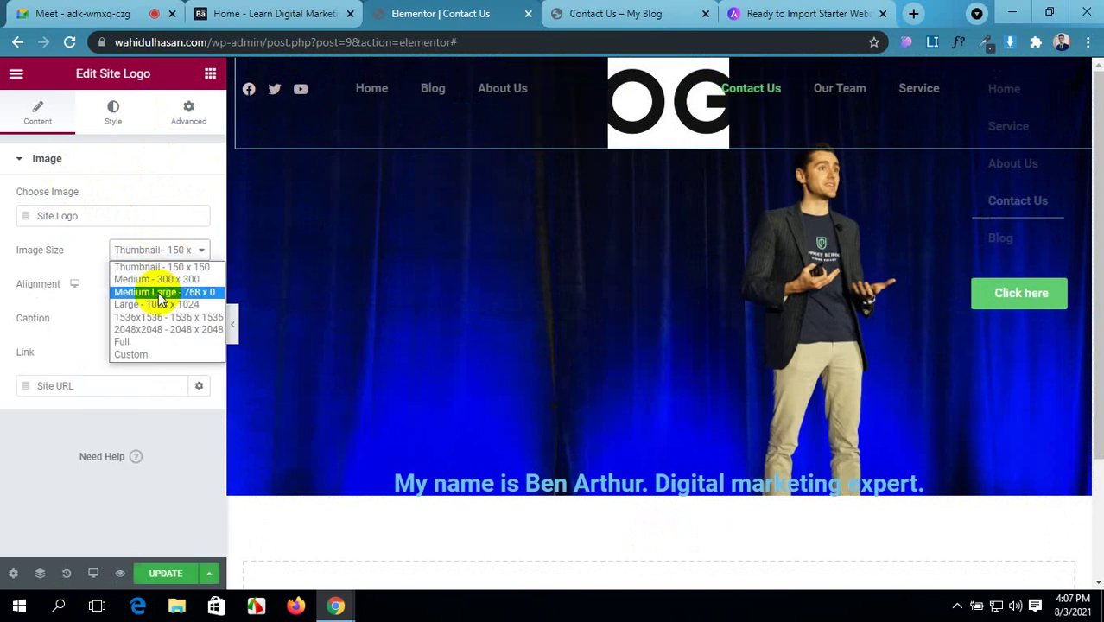
pyautogui.click(150, 344)
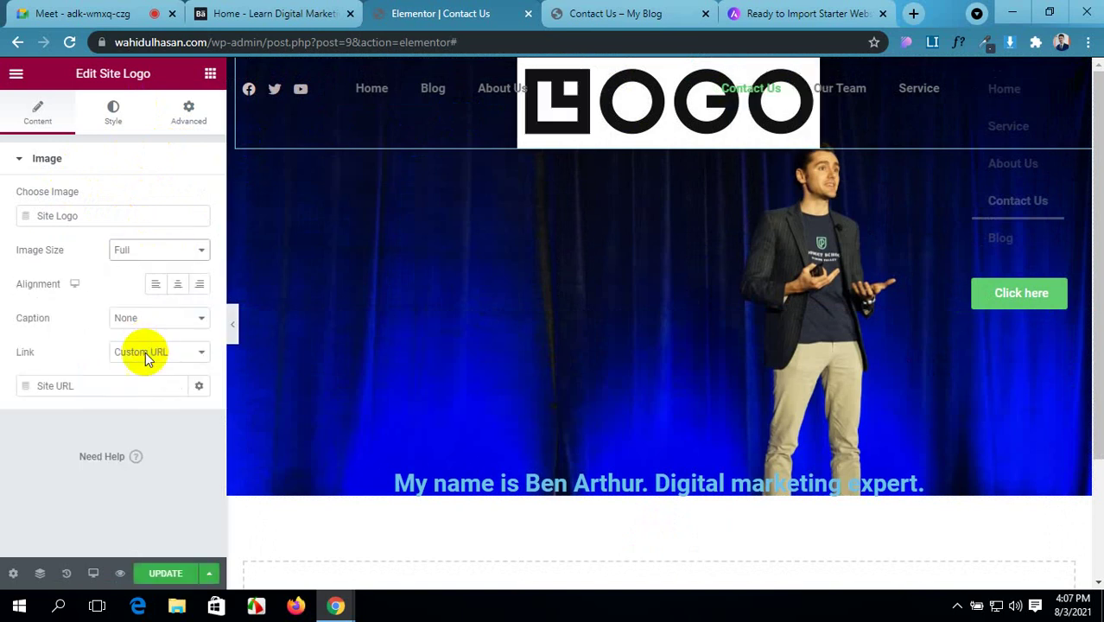
pyautogui.click(158, 573)
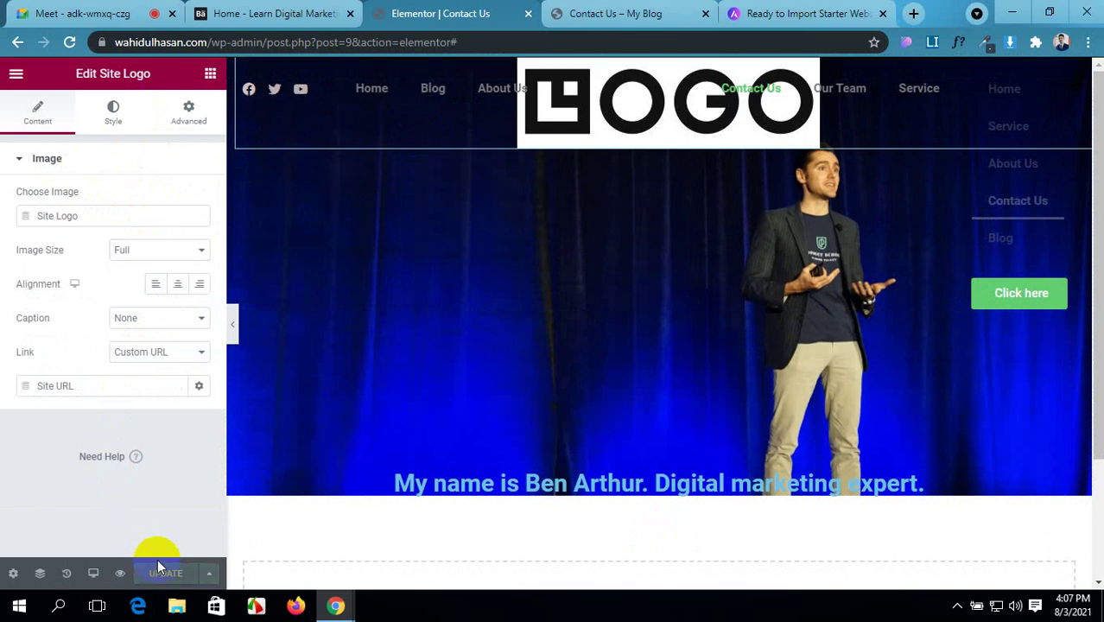
# - Center-align the logo and switch its image size to Custom
pyautogui.click(174, 286)
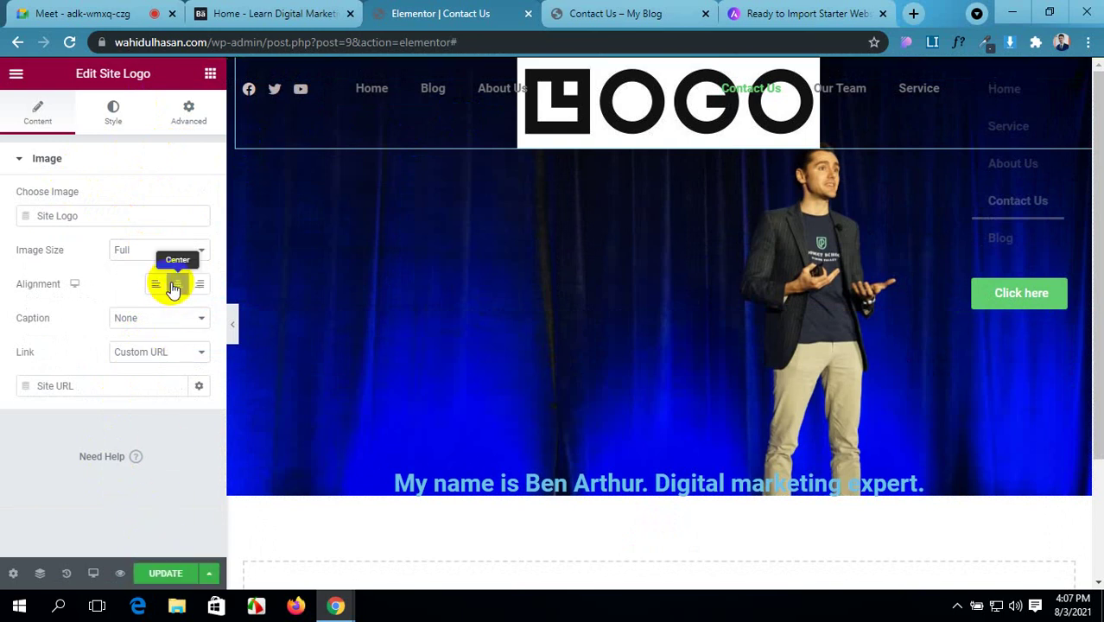
pyautogui.click(148, 255)
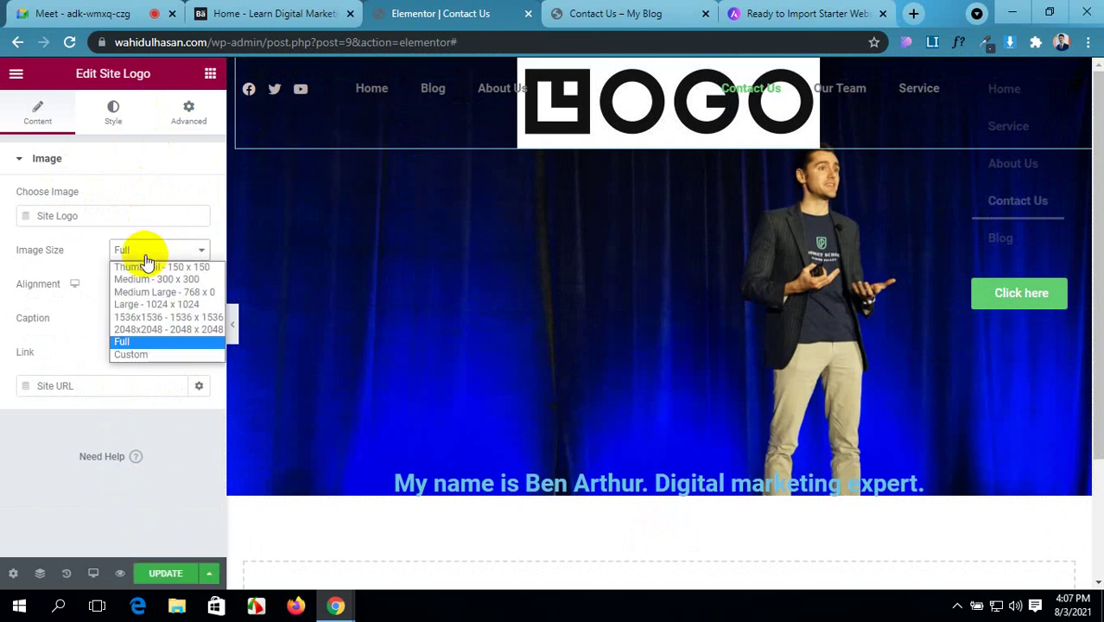
pyautogui.click(136, 355)
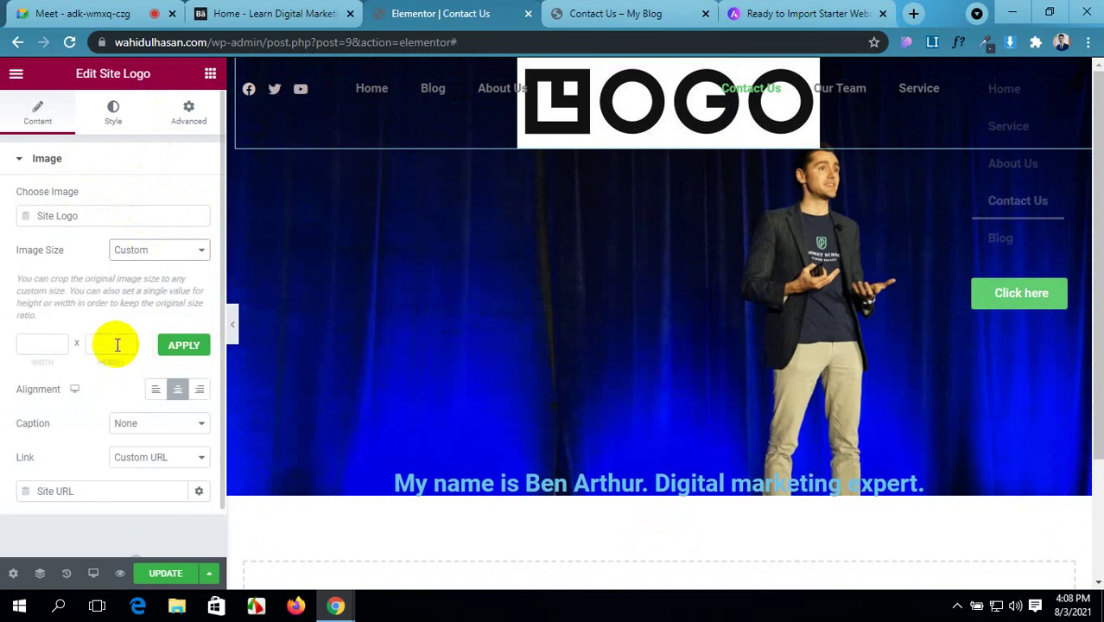
# - Give the logo a custom 150 × 20 image size, apply it, and save the page
pyautogui.click(41, 345)
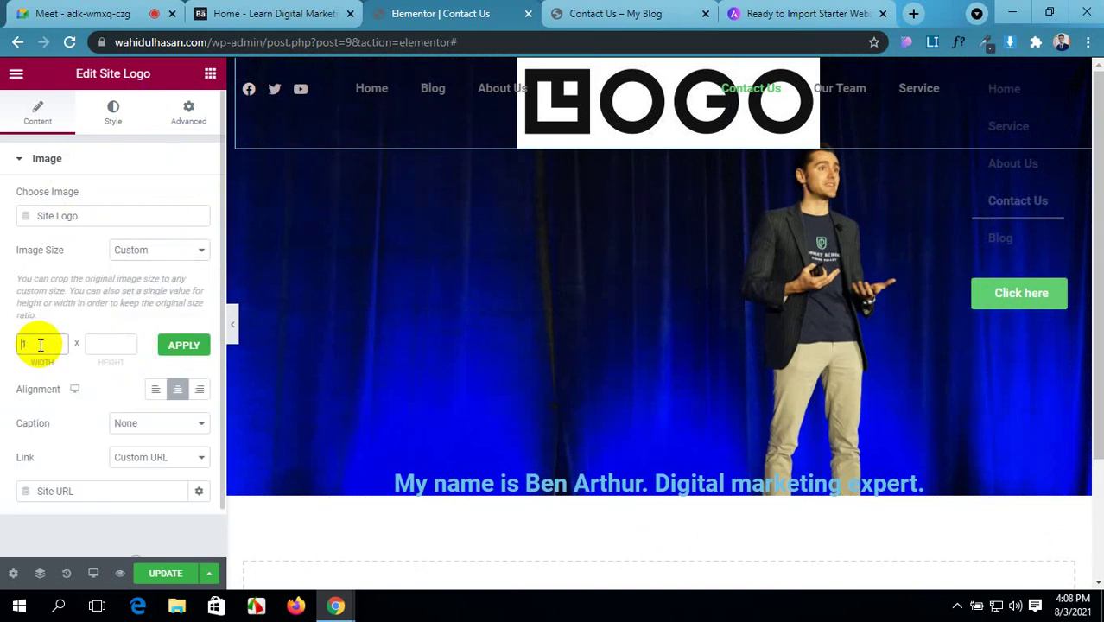
pyautogui.write('1')
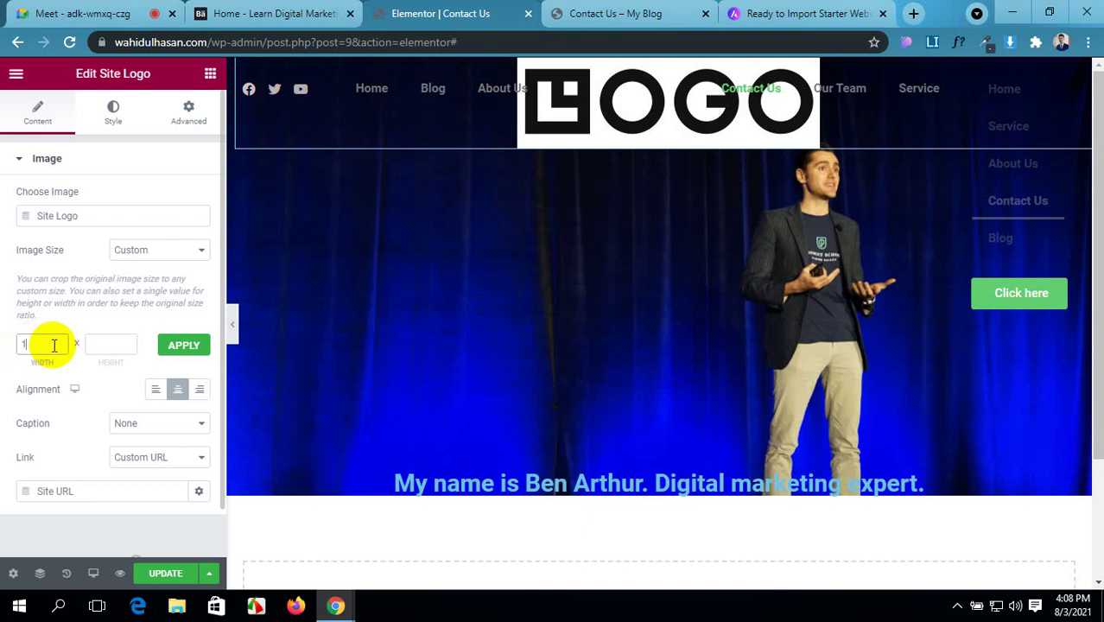
pyautogui.write('00')
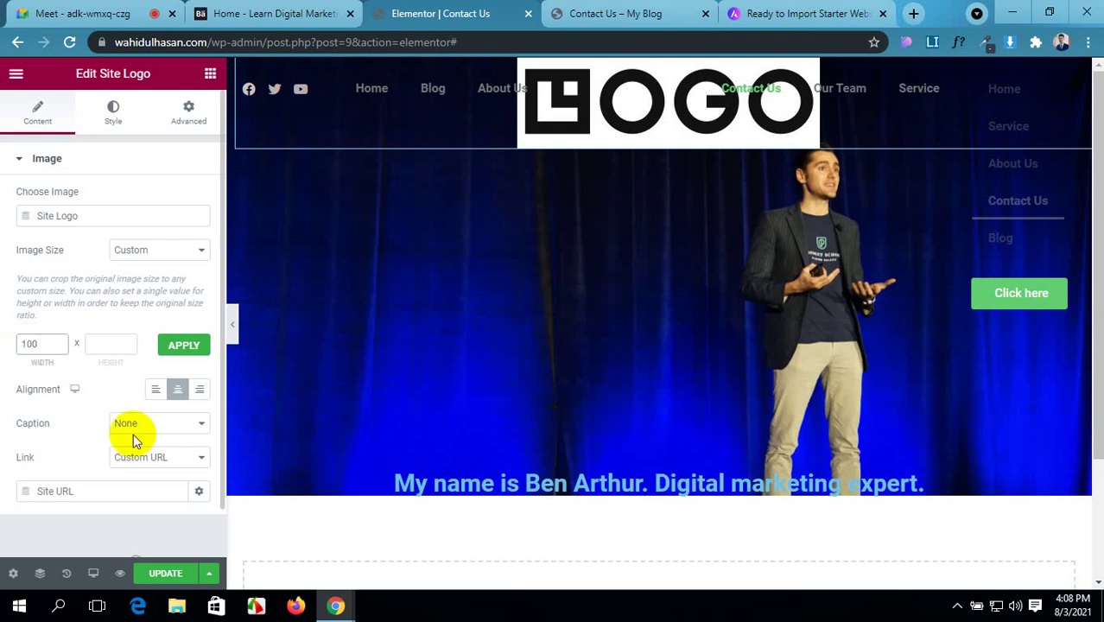
pyautogui.click(107, 344)
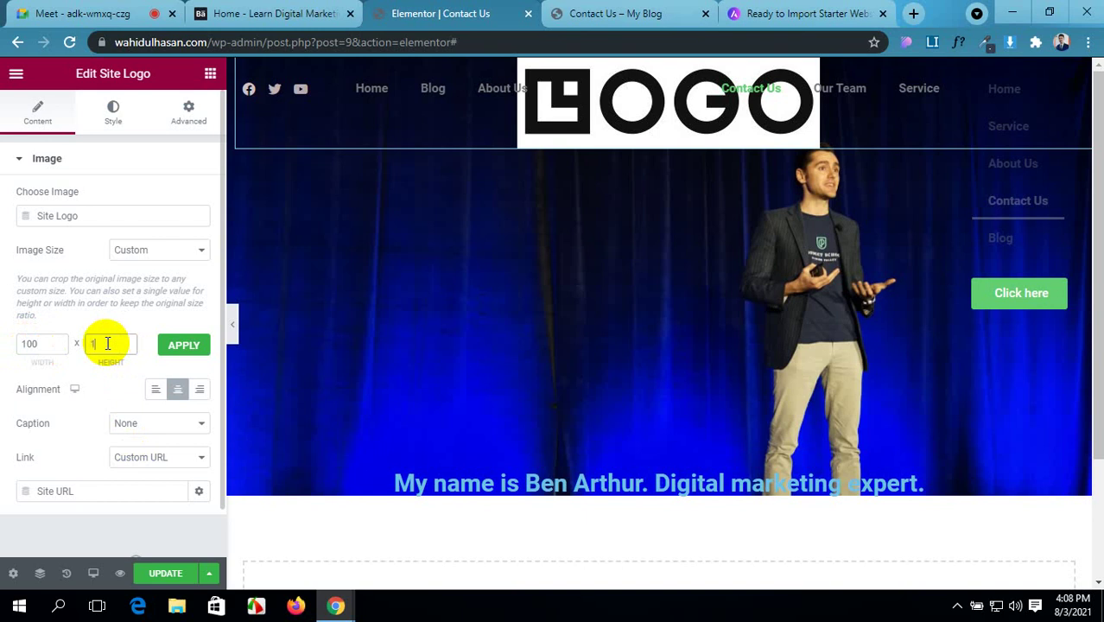
pyautogui.click(177, 348)
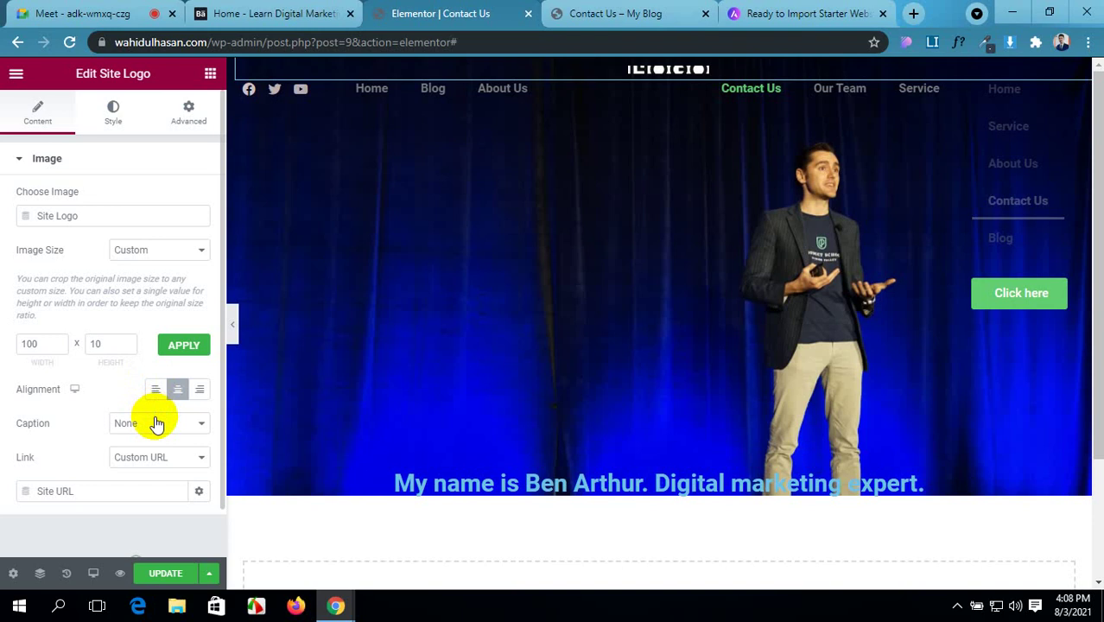
pyautogui.click(103, 342)
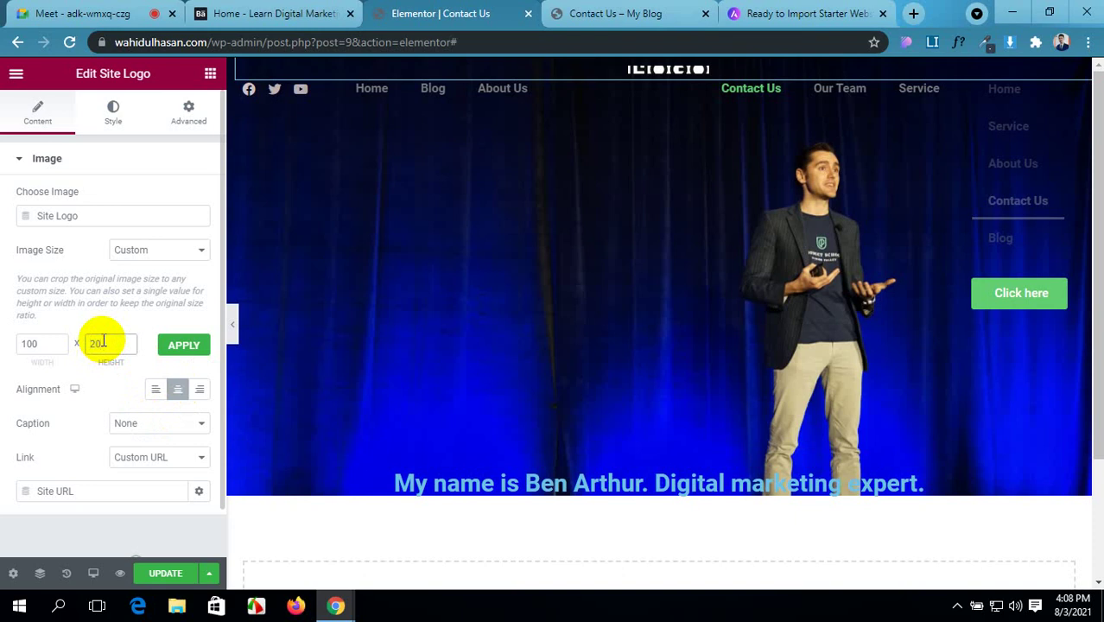
pyautogui.click(177, 345)
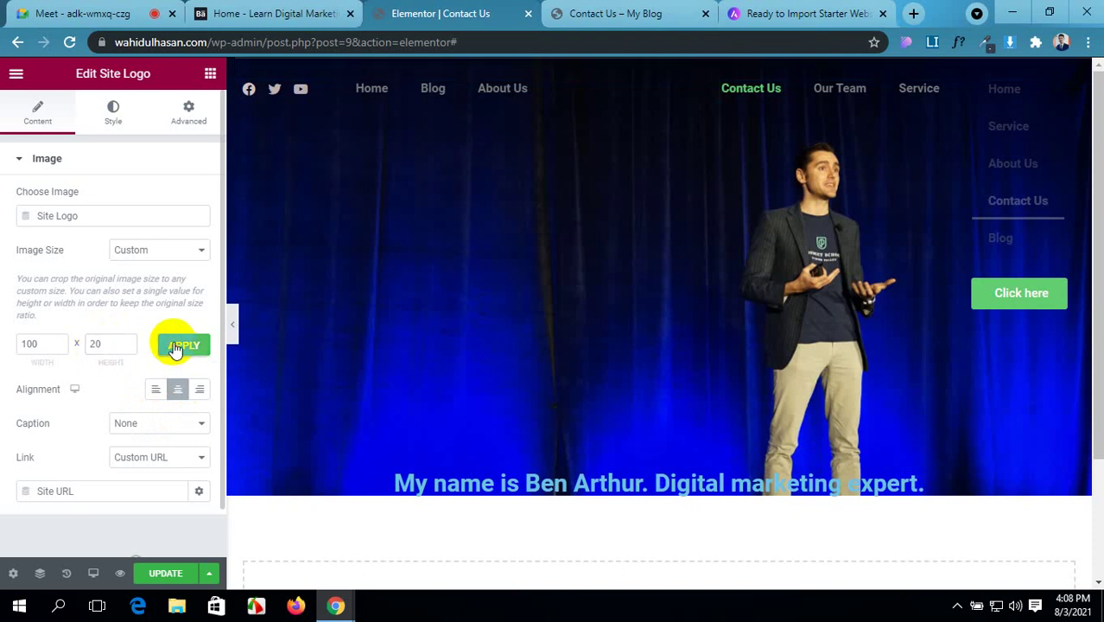
pyautogui.click(38, 343)
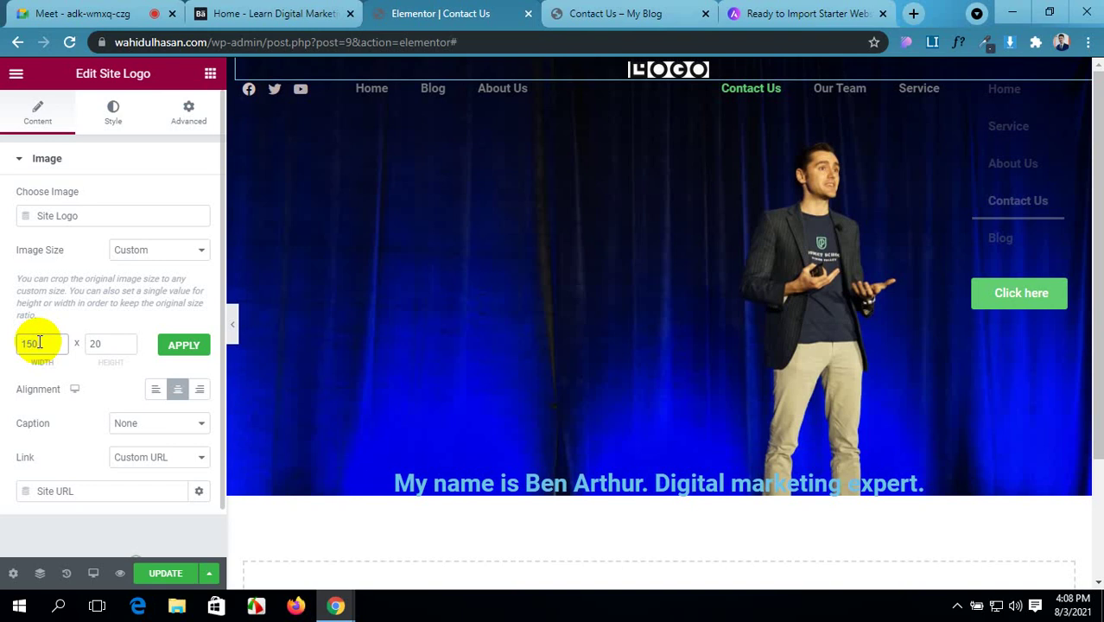
pyautogui.click(170, 354)
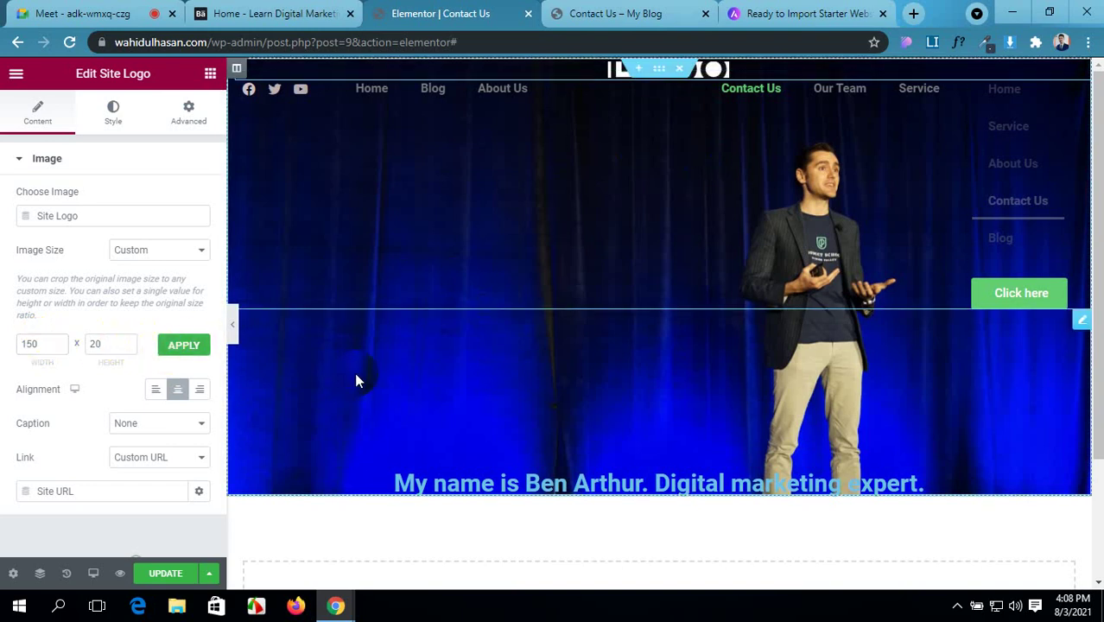
pyautogui.click(170, 574)
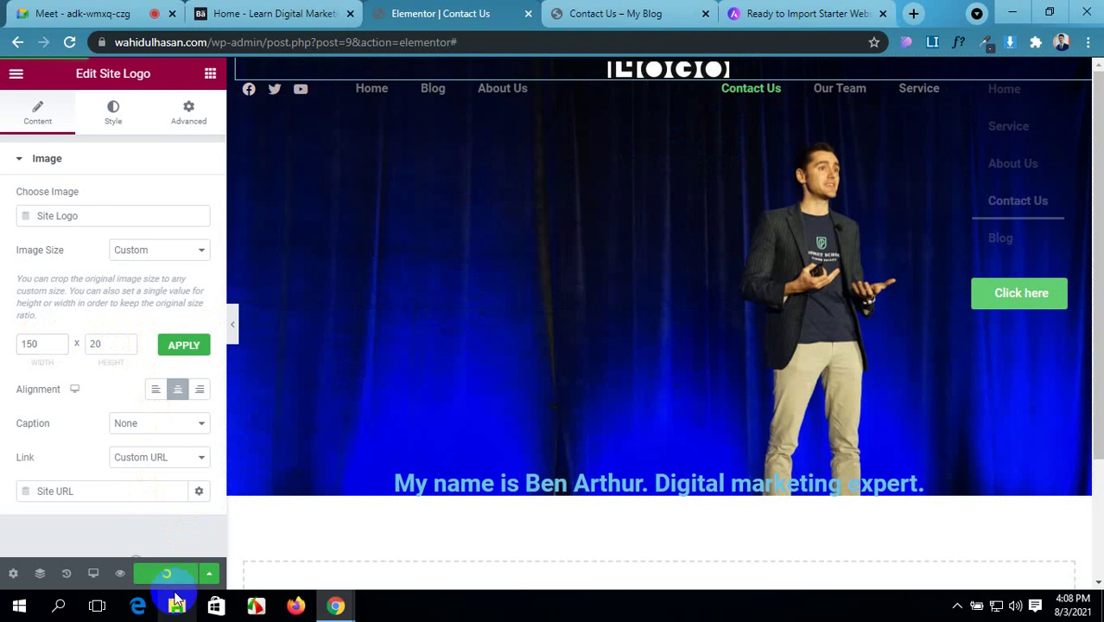
pyautogui.click(618, 13)
pyautogui.click(70, 43)
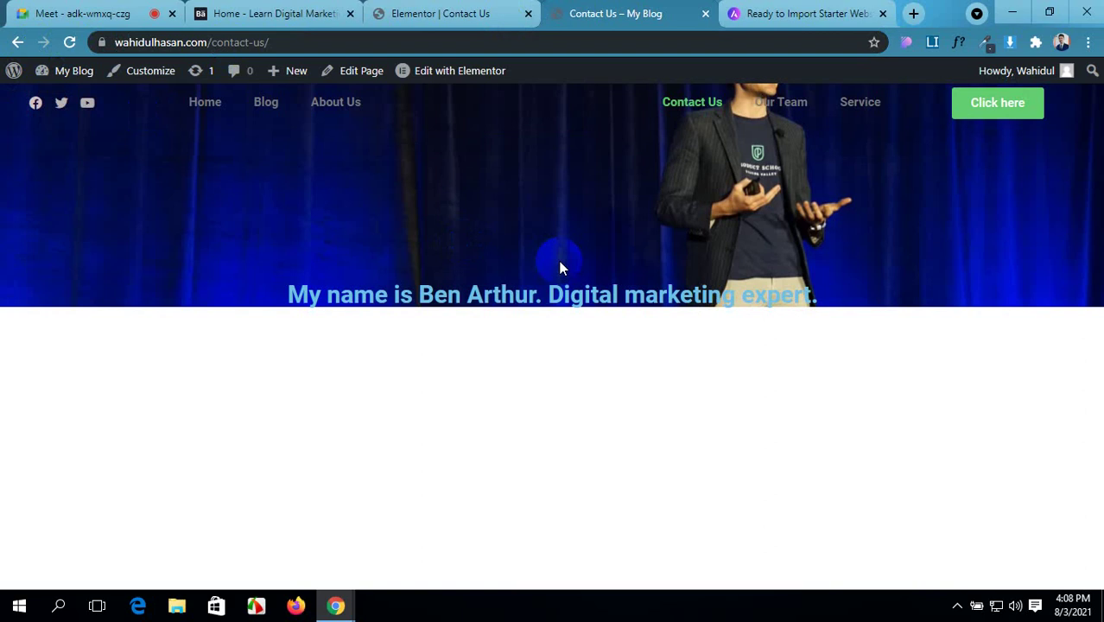
pyautogui.click(484, 11)
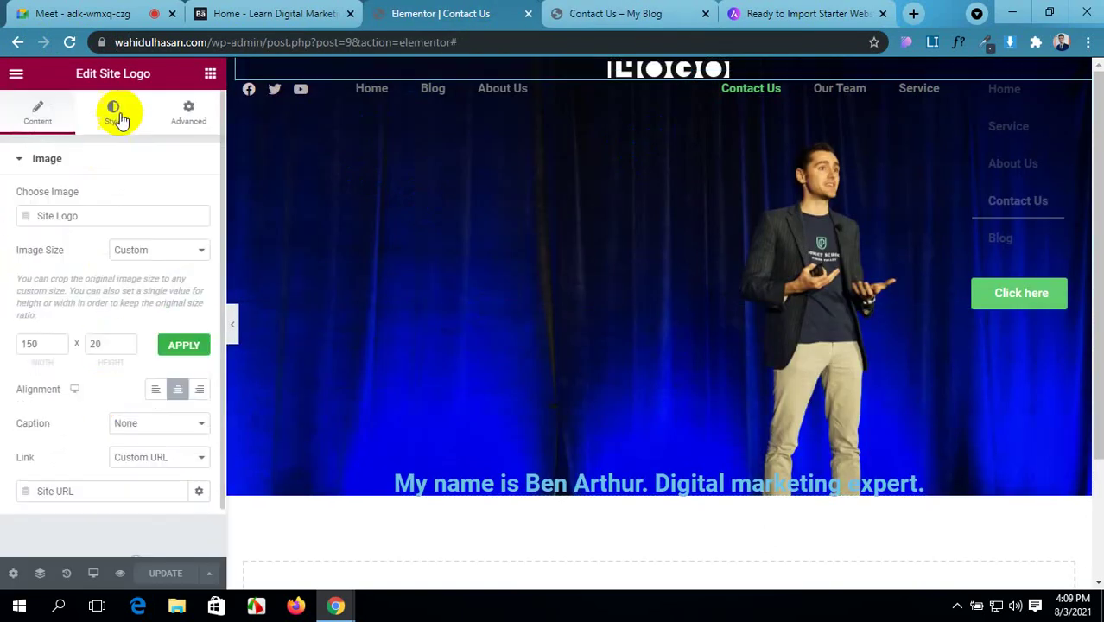
# - In Advanced > Positioning, keep logo width Default, change position from Fixed to Default, and save
pyautogui.click(188, 114)
pyautogui.scroll(-3, 105, 424)
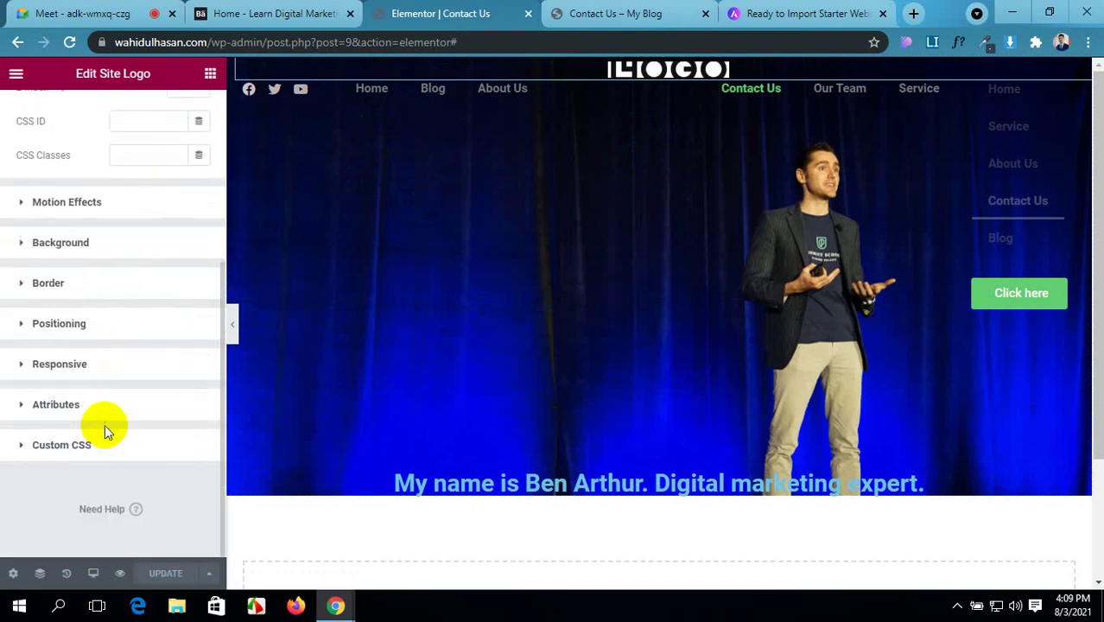
pyautogui.click(102, 333)
pyautogui.scroll(-1, 155, 357)
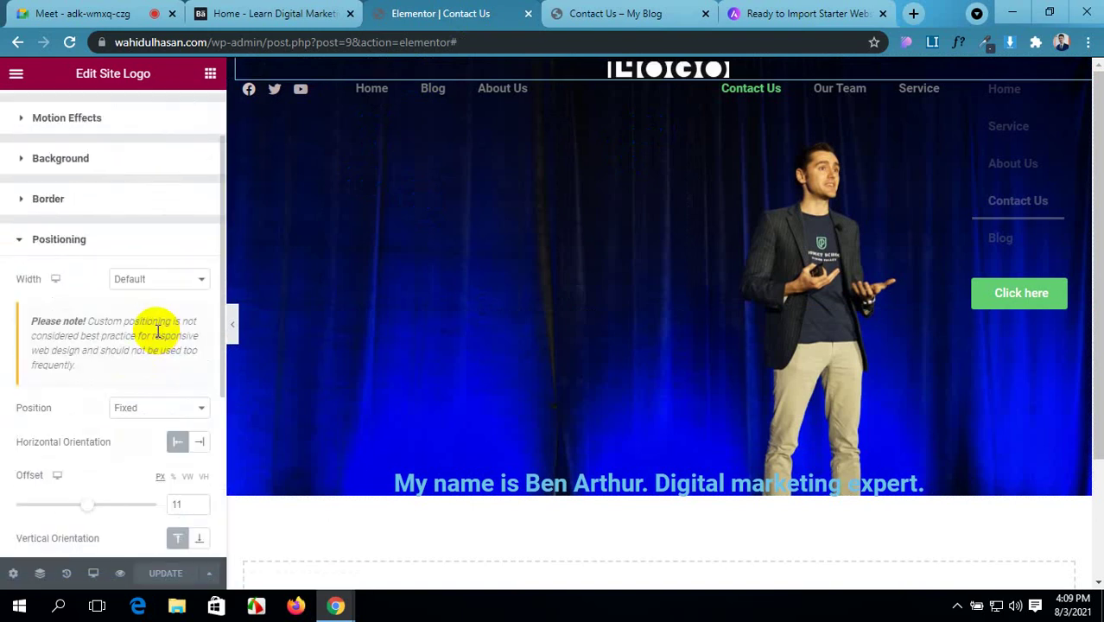
pyautogui.click(173, 281)
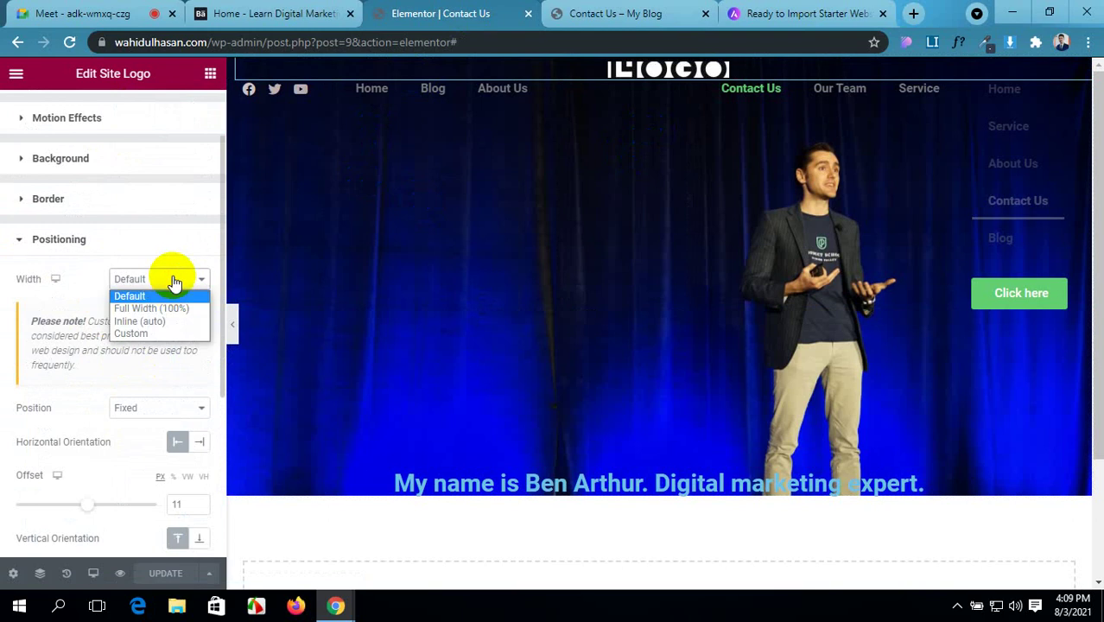
pyautogui.click(164, 290)
pyautogui.click(170, 409)
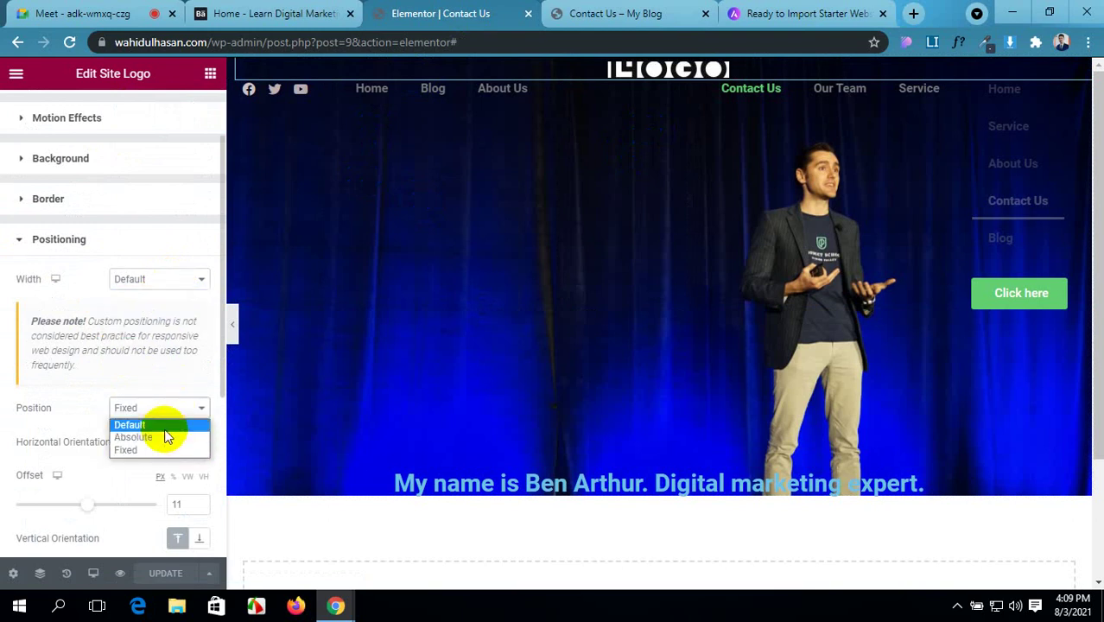
pyautogui.click(164, 425)
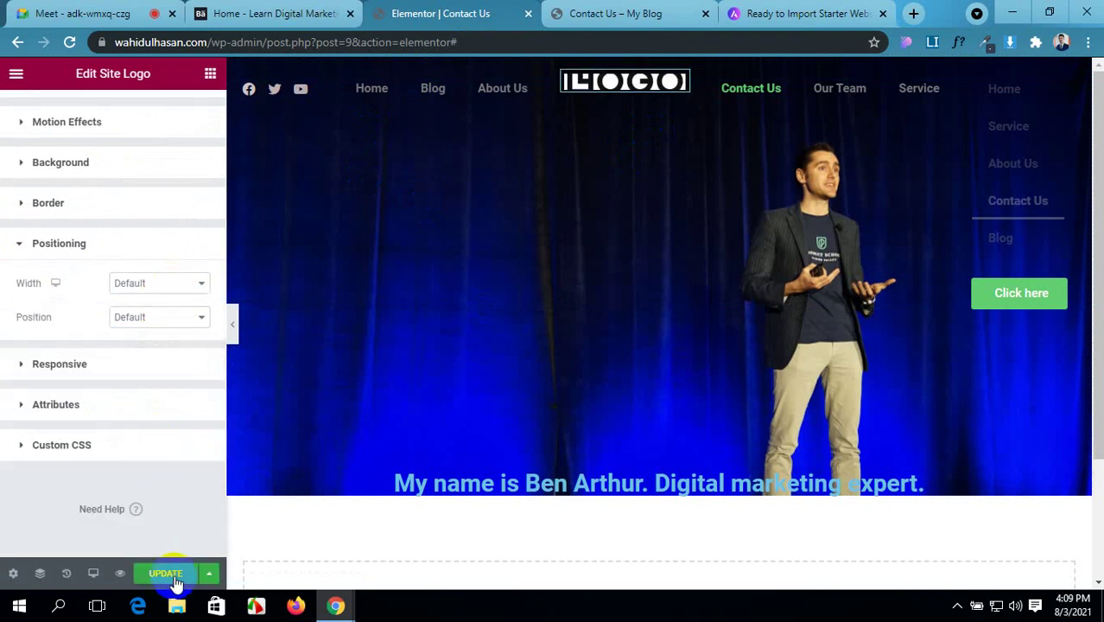
pyautogui.click(167, 573)
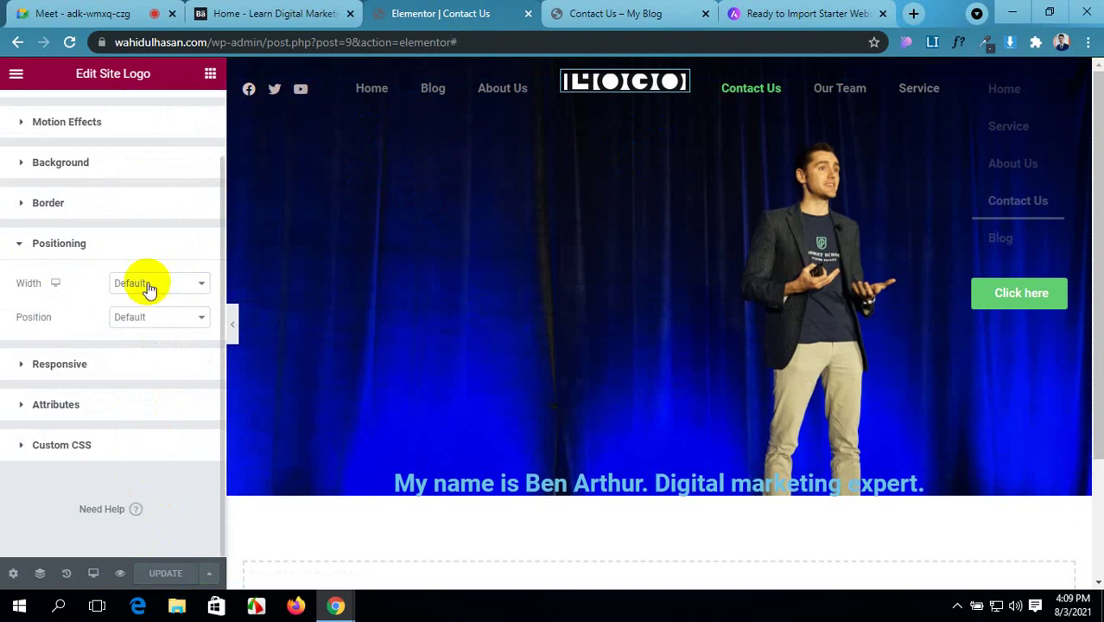
pyautogui.scroll(2, 148, 289)
pyautogui.click(114, 121)
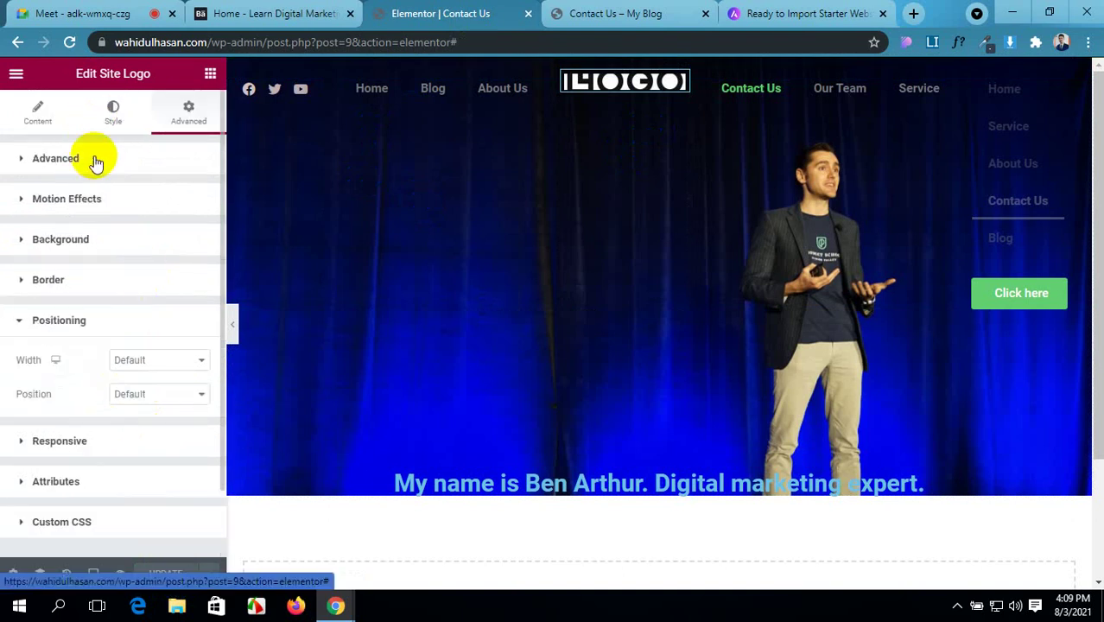
# - Unlink the logo's margins, set the top margin to 8 px, save, and view the live page
pyautogui.click(200, 126)
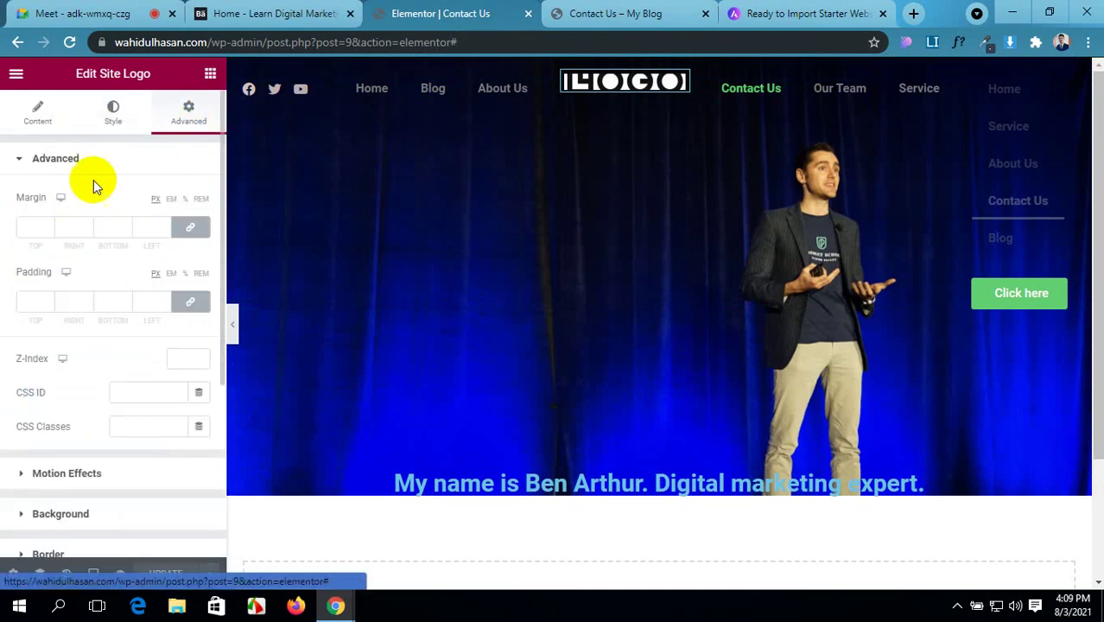
pyautogui.click(192, 229)
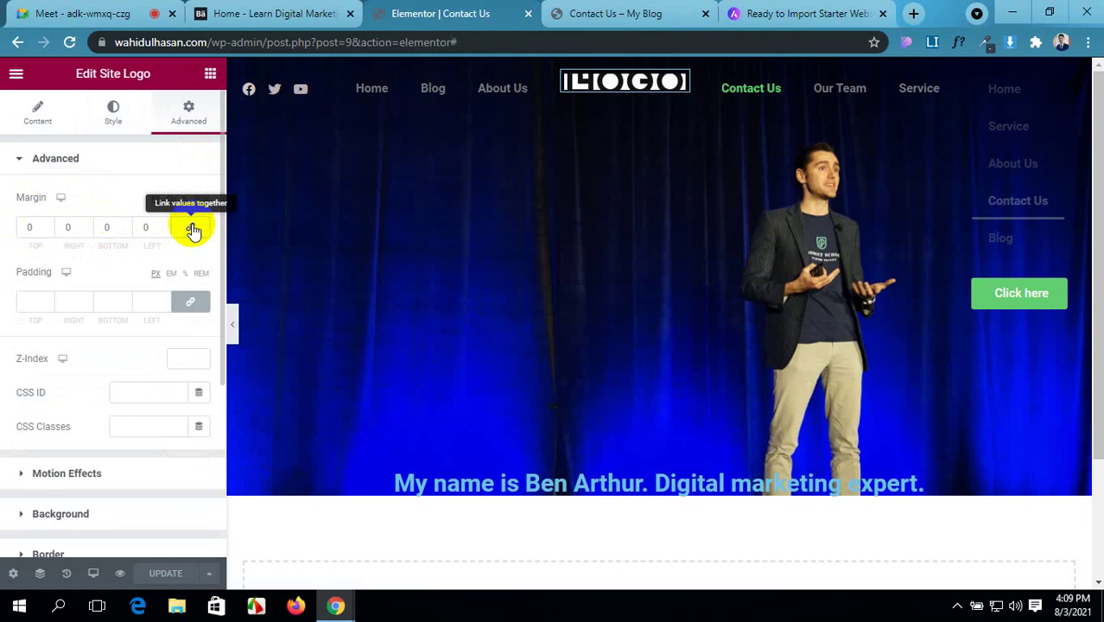
pyautogui.click(48, 224)
pyautogui.click(48, 224)
pyautogui.click(49, 224)
pyautogui.click(48, 224)
pyautogui.click(48, 224)
pyautogui.click(48, 223)
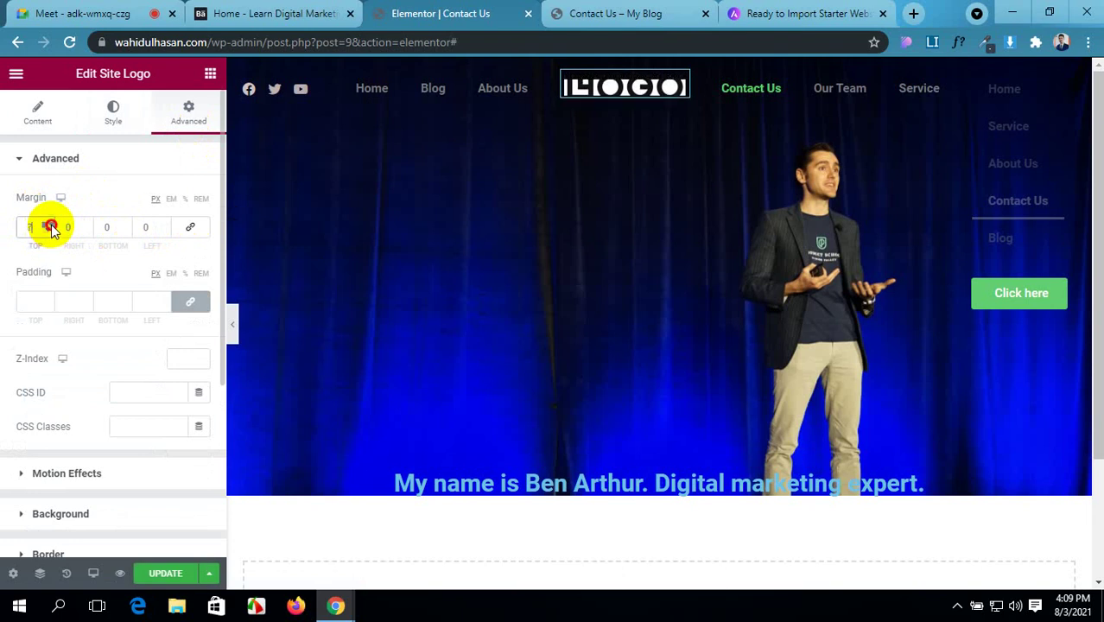
pyautogui.click(49, 224)
pyautogui.click(48, 223)
pyautogui.click(166, 573)
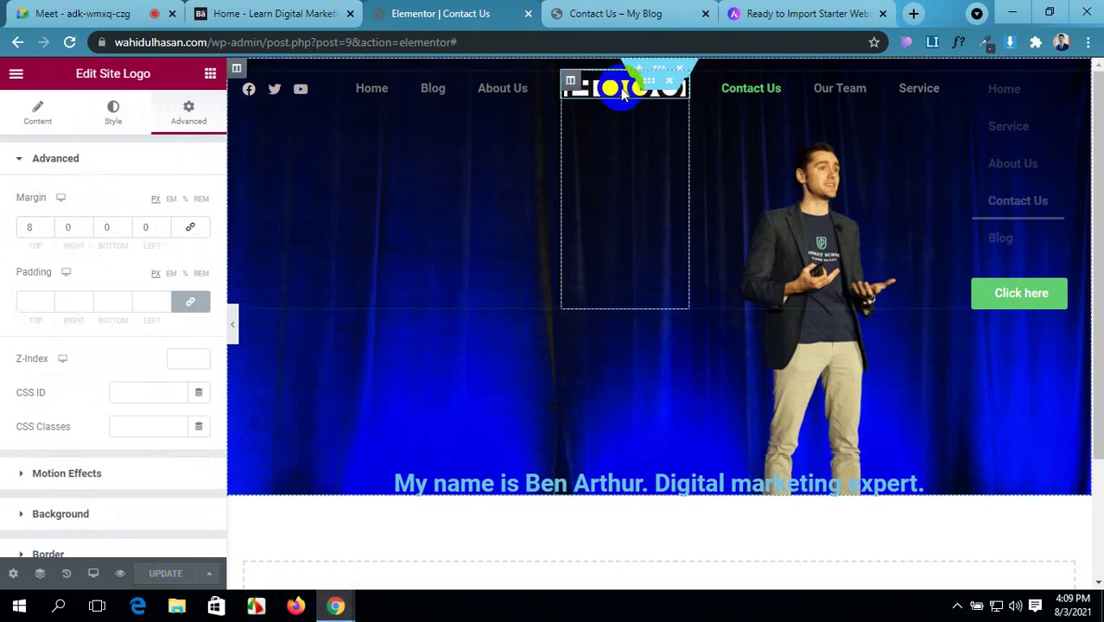
pyautogui.click(612, 8)
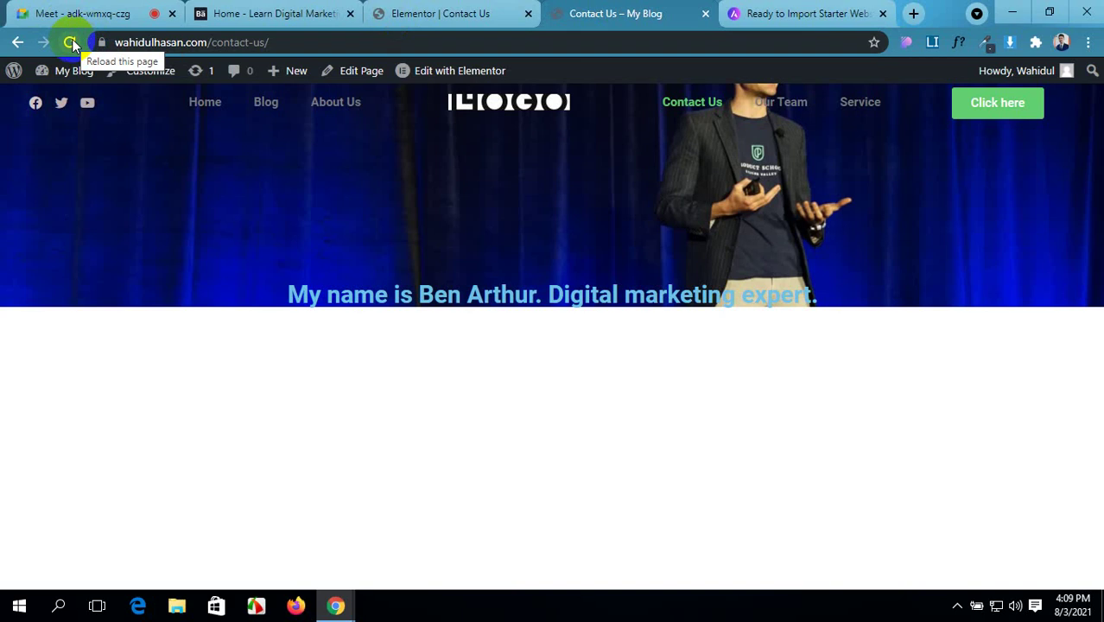
# - Scroll through the Learn Digital Marketing demo header, then return to the Elementor | Contact Us tab
pyautogui.click(318, 8)
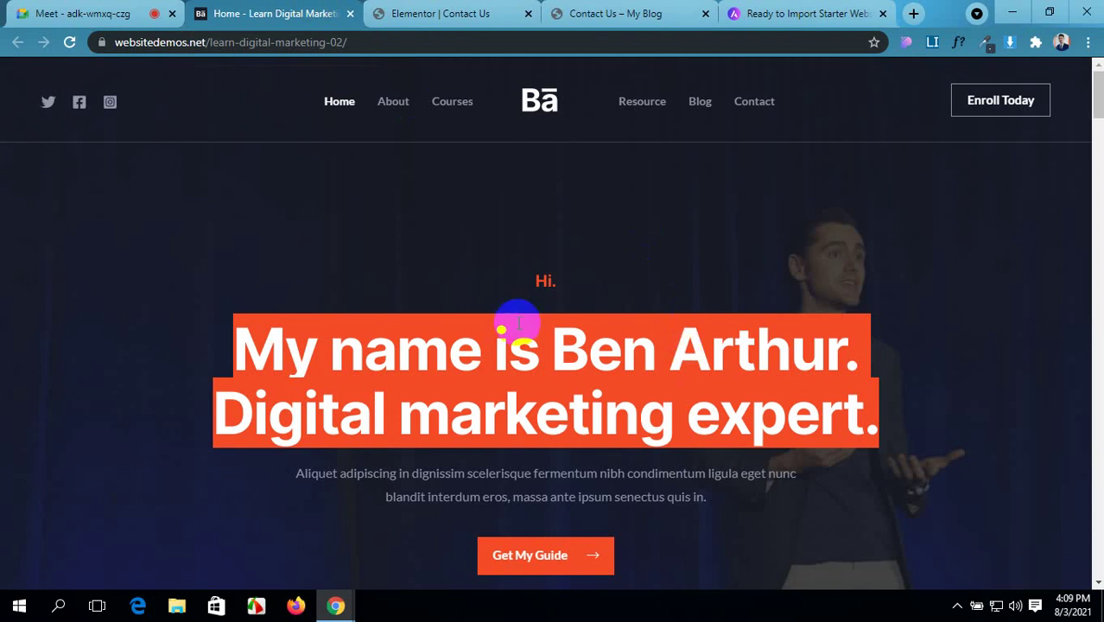
pyautogui.scroll(-3, 509, 384)
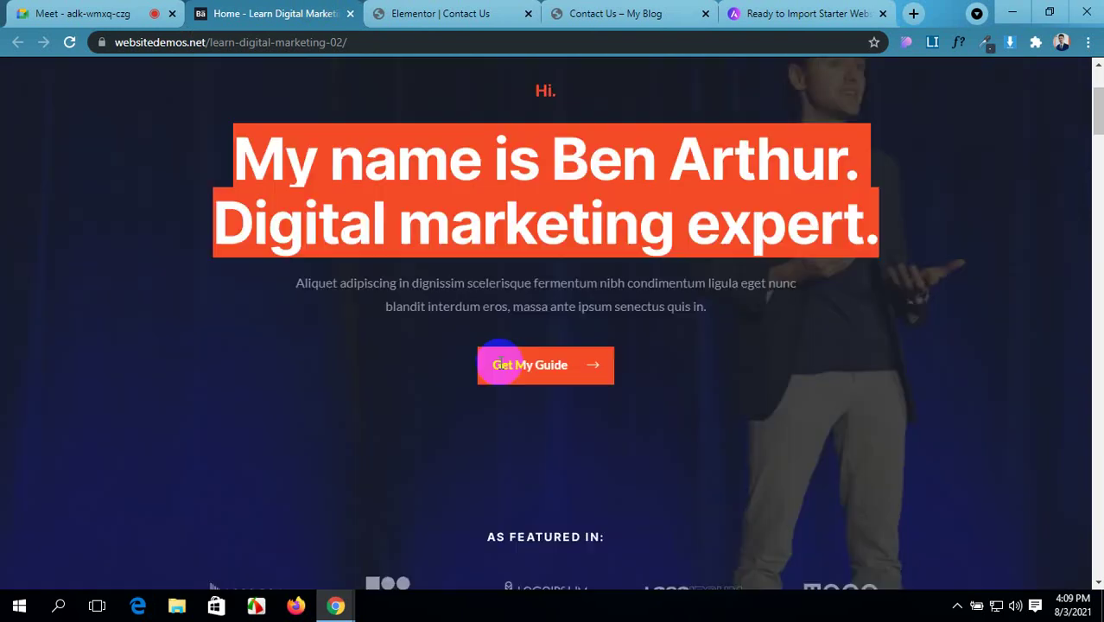
pyautogui.scroll(3, 500, 367)
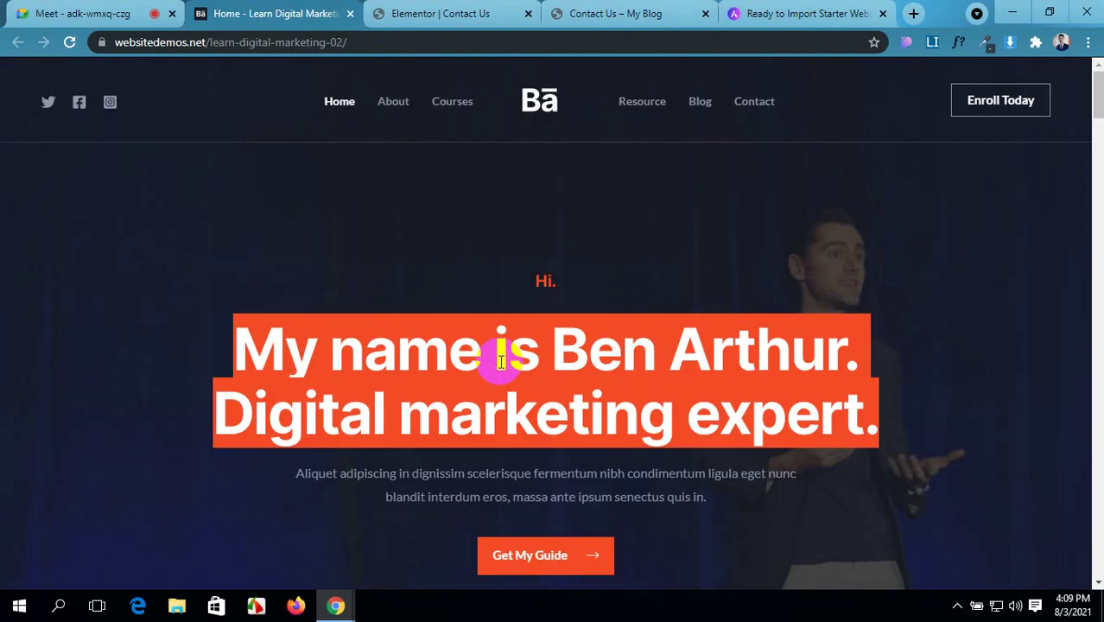
pyautogui.scroll(-5, 500, 361)
pyautogui.scroll(5, 498, 364)
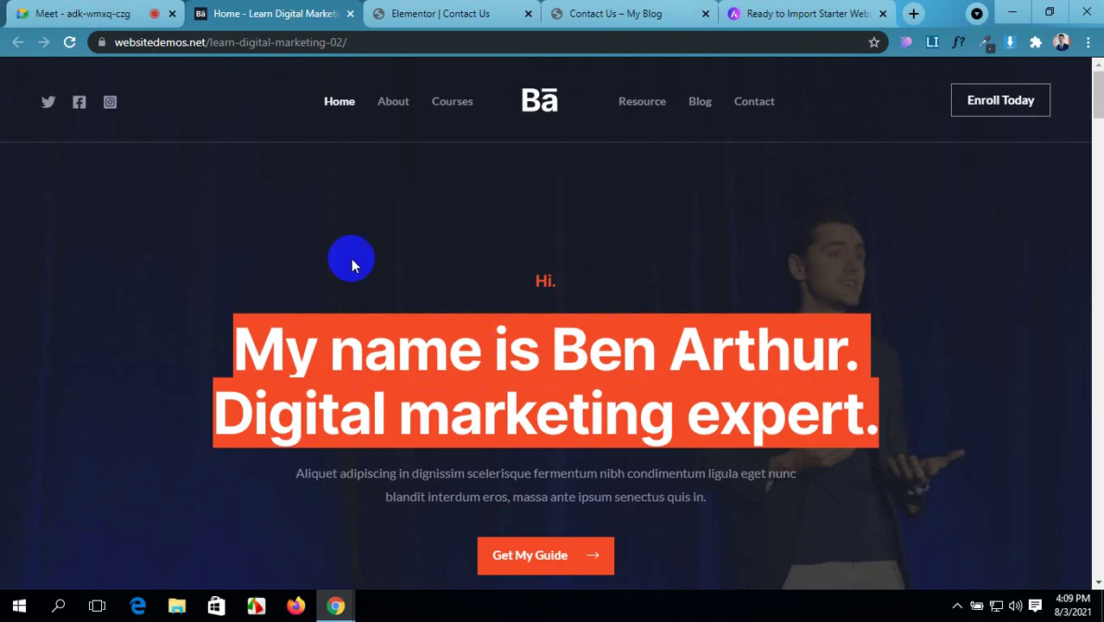
pyautogui.click(340, 237)
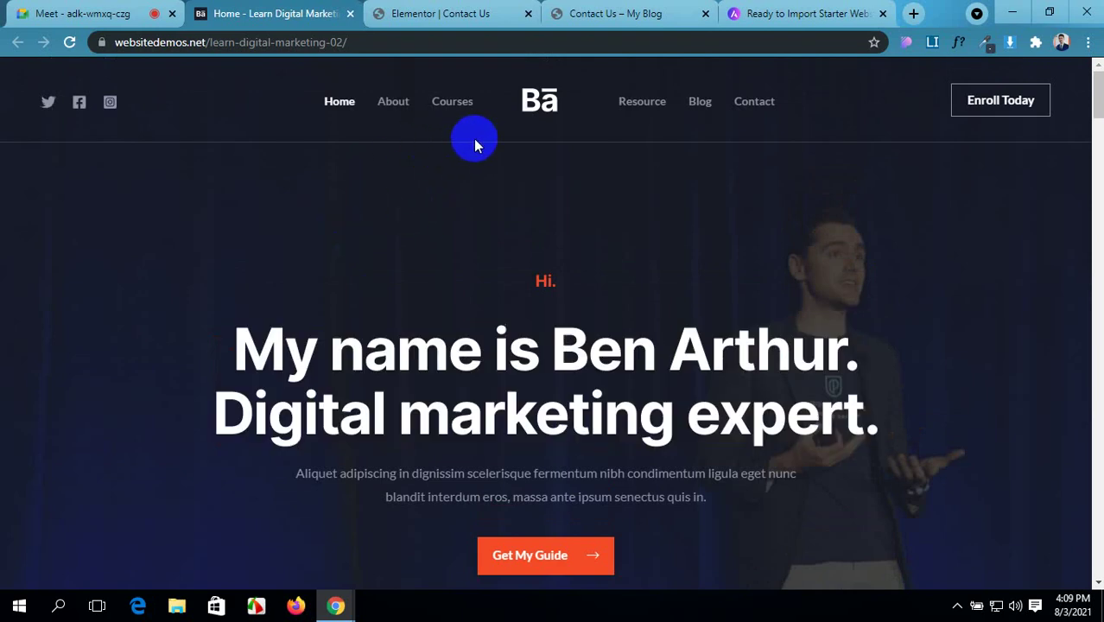
pyautogui.click(475, 13)
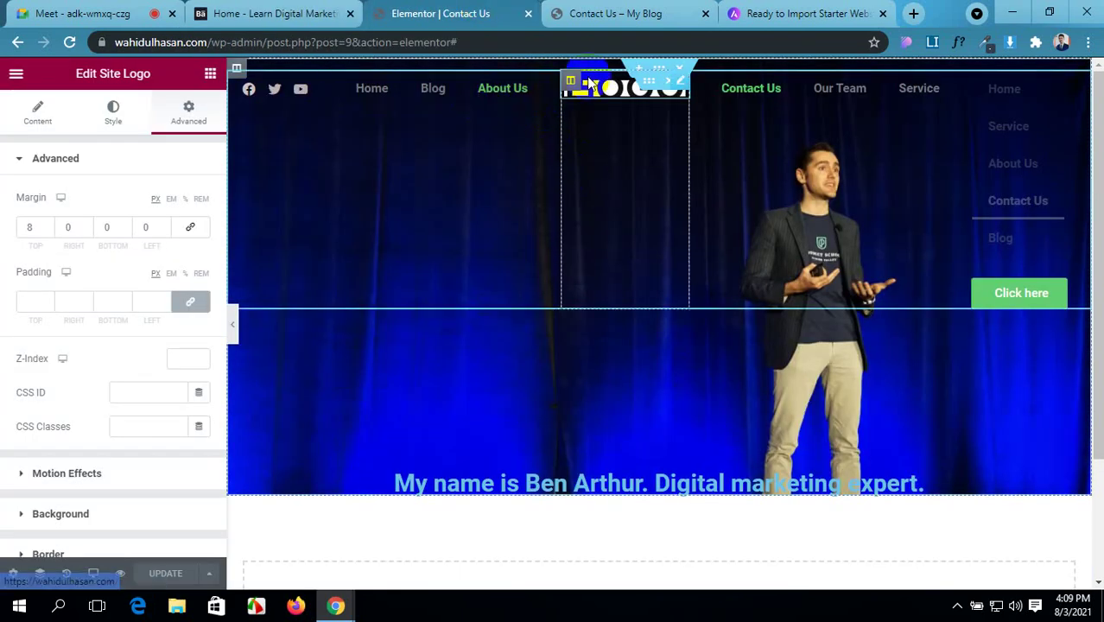
# - Select the header inner section and set its Style border type to Solid
pyautogui.click(648, 81)
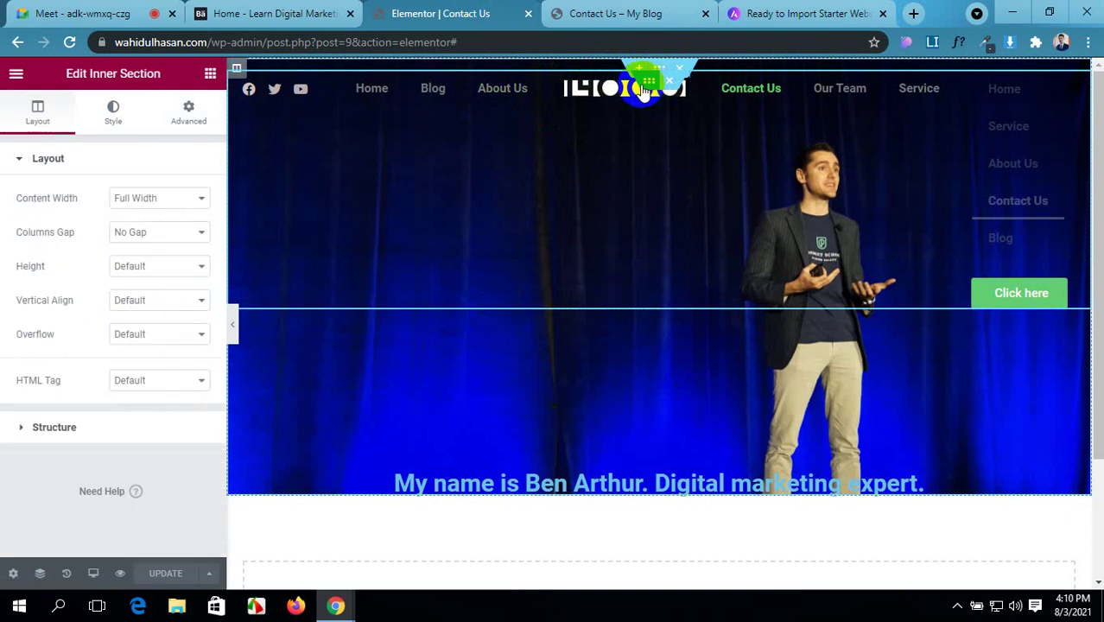
pyautogui.click(190, 114)
pyautogui.scroll(-2, 100, 346)
pyautogui.scroll(3, 91, 345)
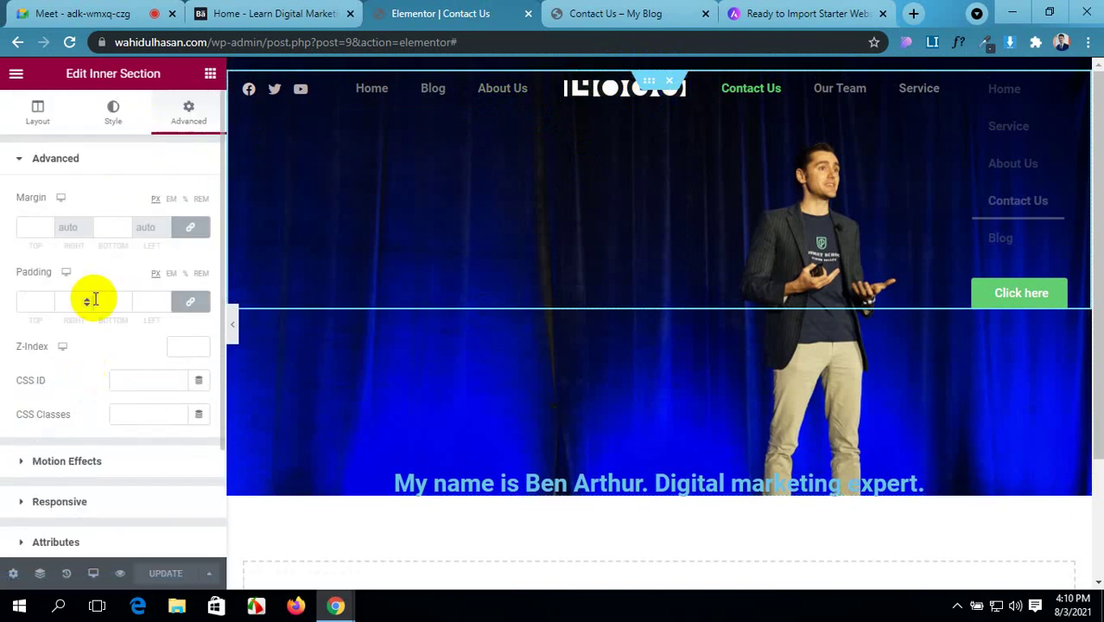
pyautogui.click(110, 117)
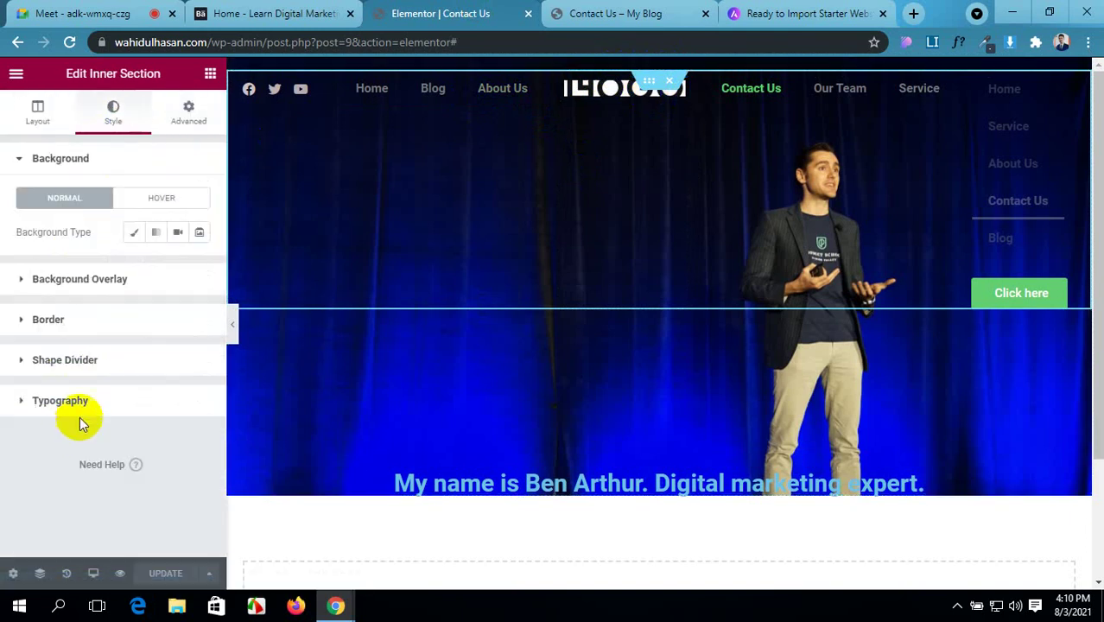
pyautogui.click(73, 318)
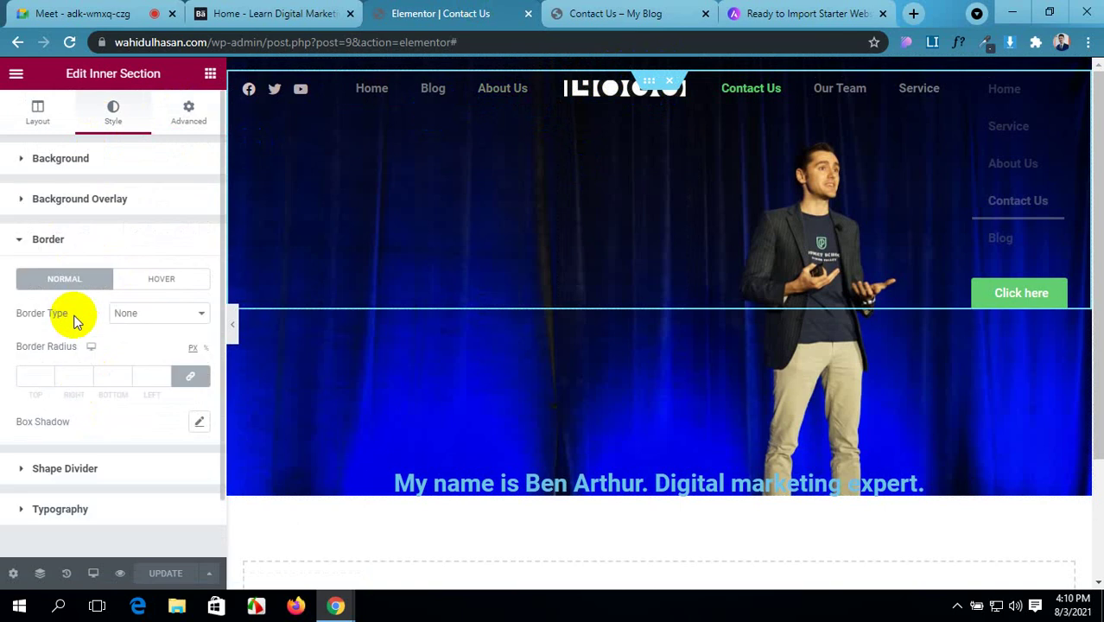
pyautogui.click(146, 318)
pyautogui.click(155, 345)
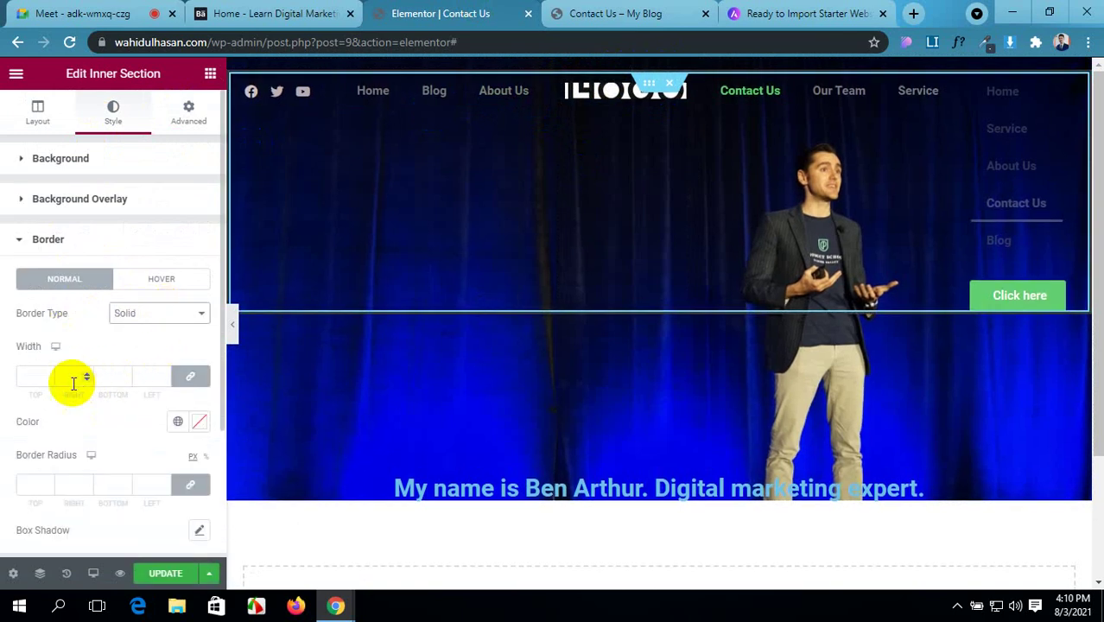
# - Unlink the border widths, set Bottom to 1, and colour the border light pink #E9E0E0
pyautogui.click(188, 377)
pyautogui.click(125, 373)
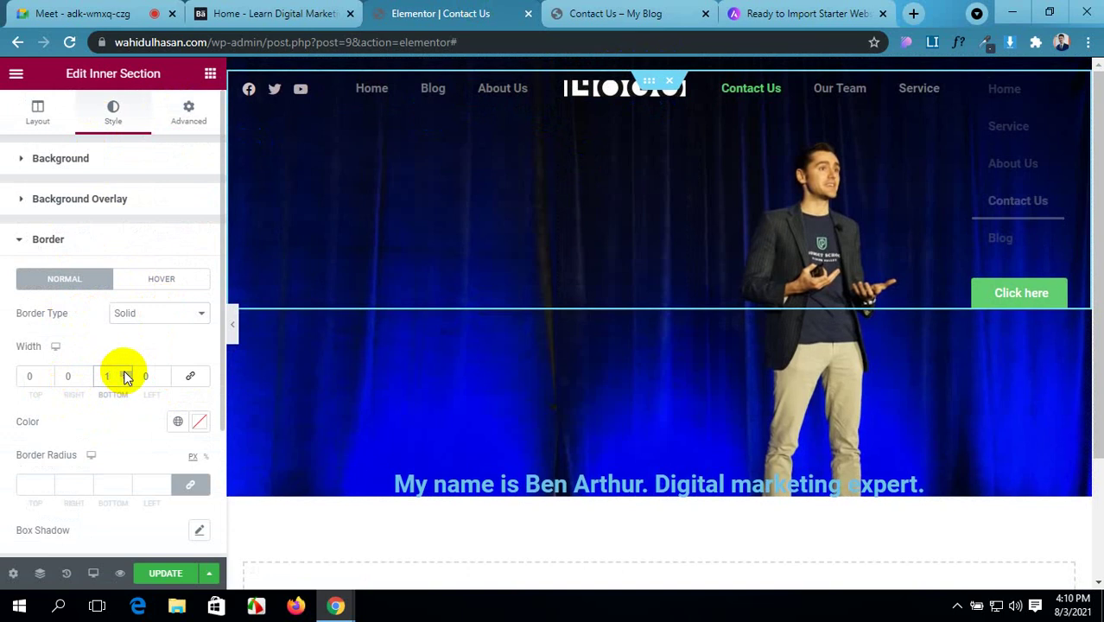
pyautogui.click(125, 373)
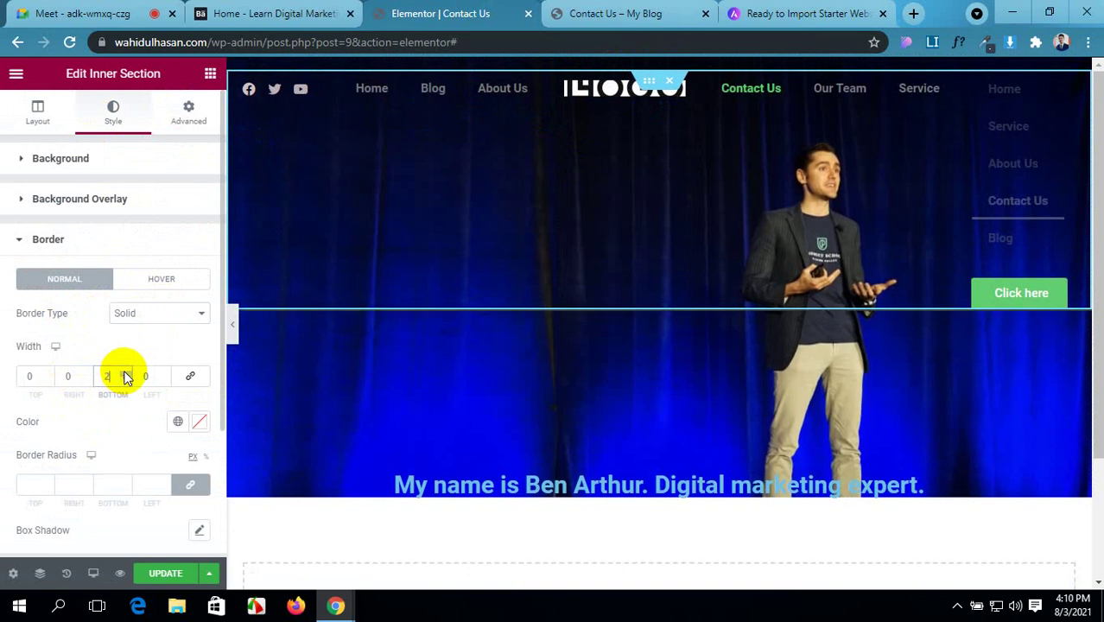
pyautogui.click(125, 379)
pyautogui.click(198, 425)
pyautogui.click(256, 9)
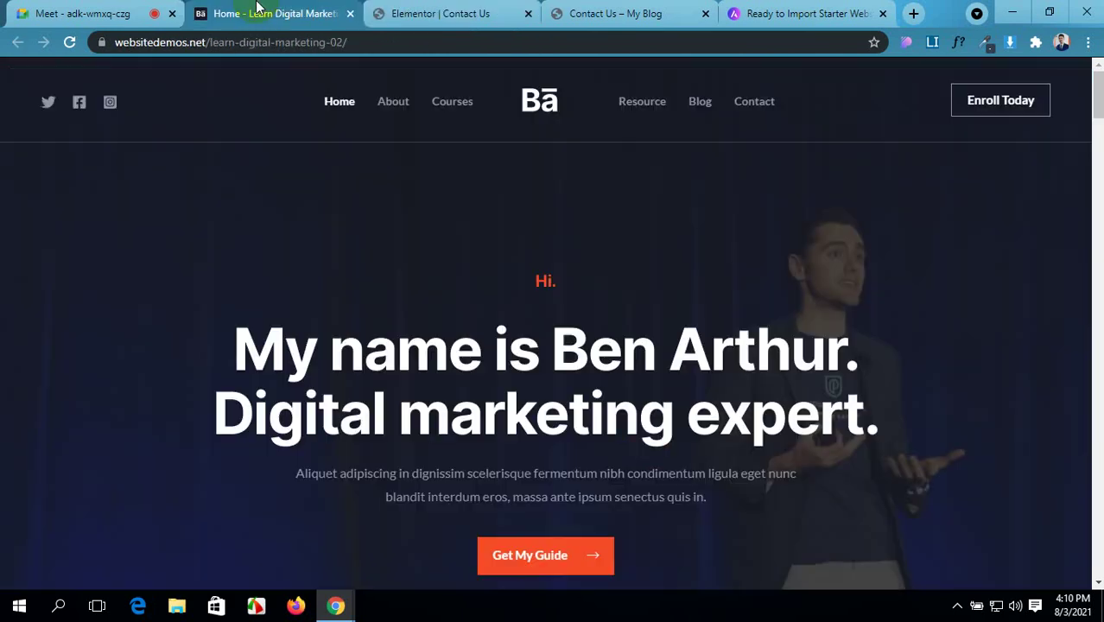
pyautogui.click(419, 10)
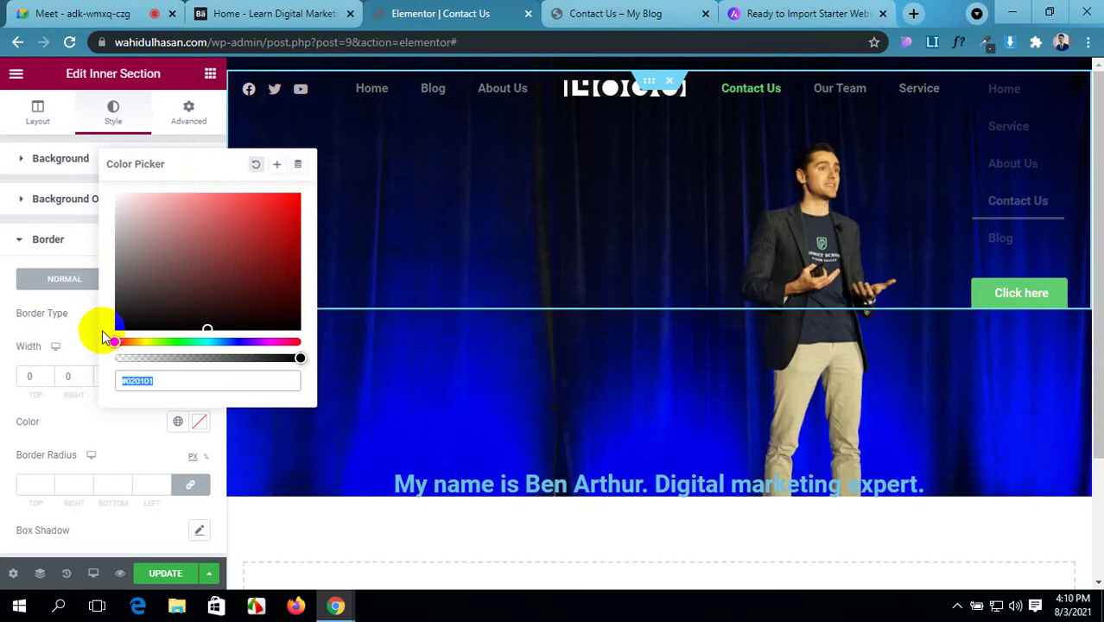
pyautogui.click(122, 203)
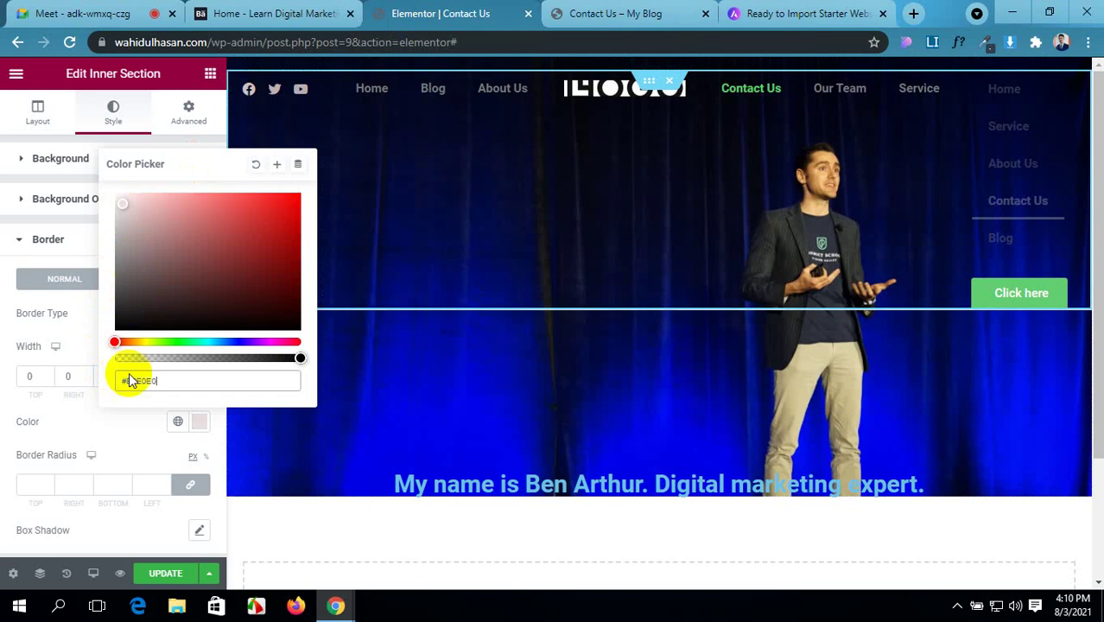
# - Save the page and check the new bottom border on the live Contact Us page
pyautogui.click(166, 573)
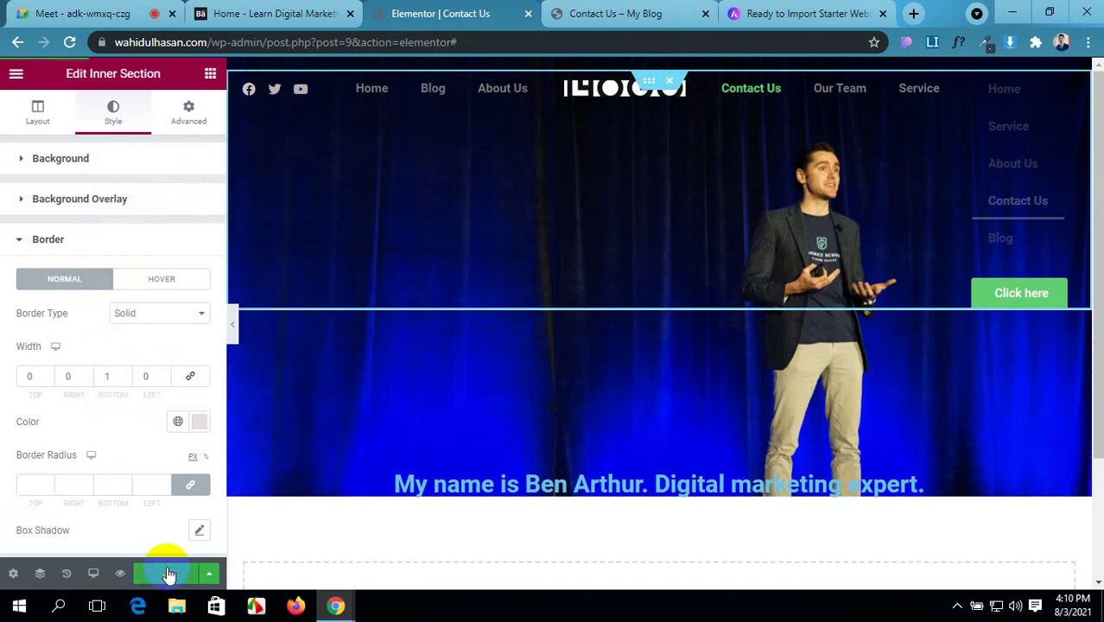
pyautogui.click(652, 16)
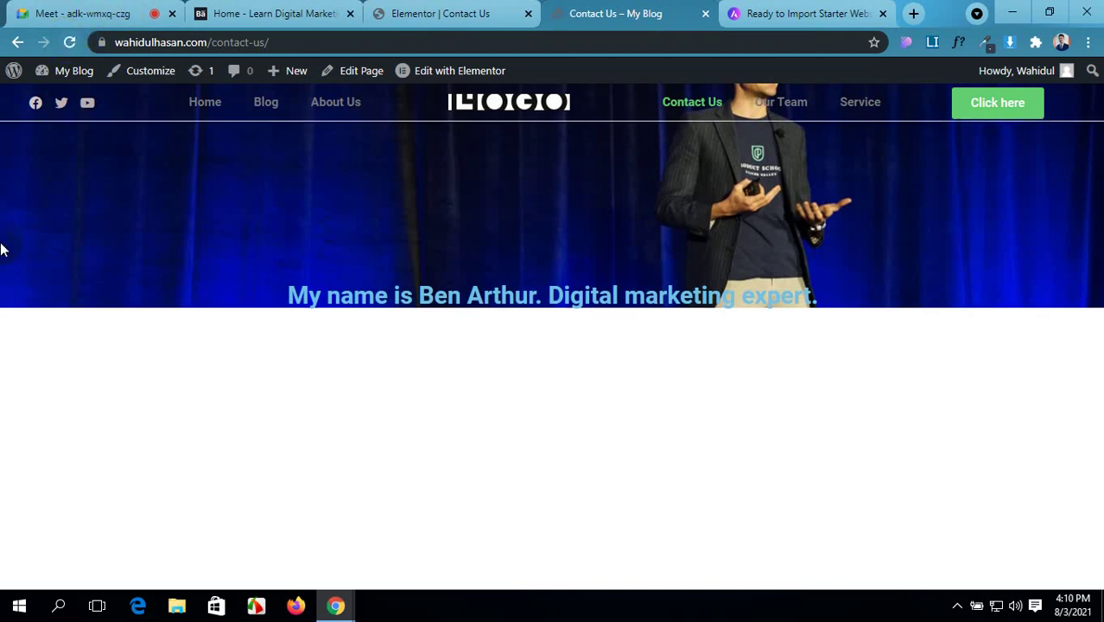
pyautogui.click(421, 12)
pyautogui.click(242, 13)
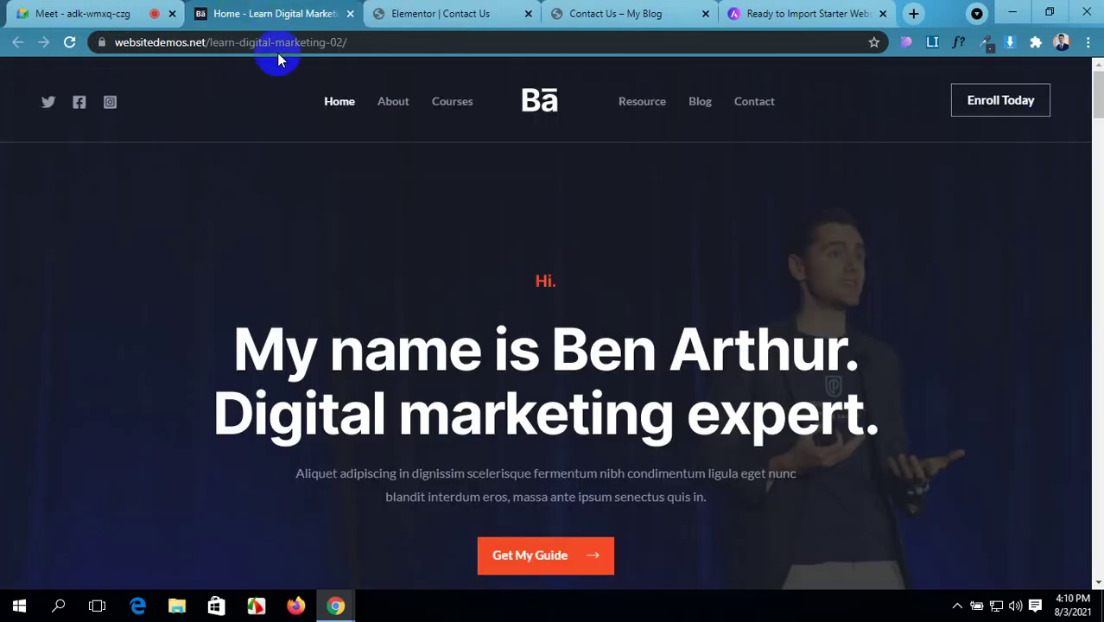
pyautogui.click(466, 13)
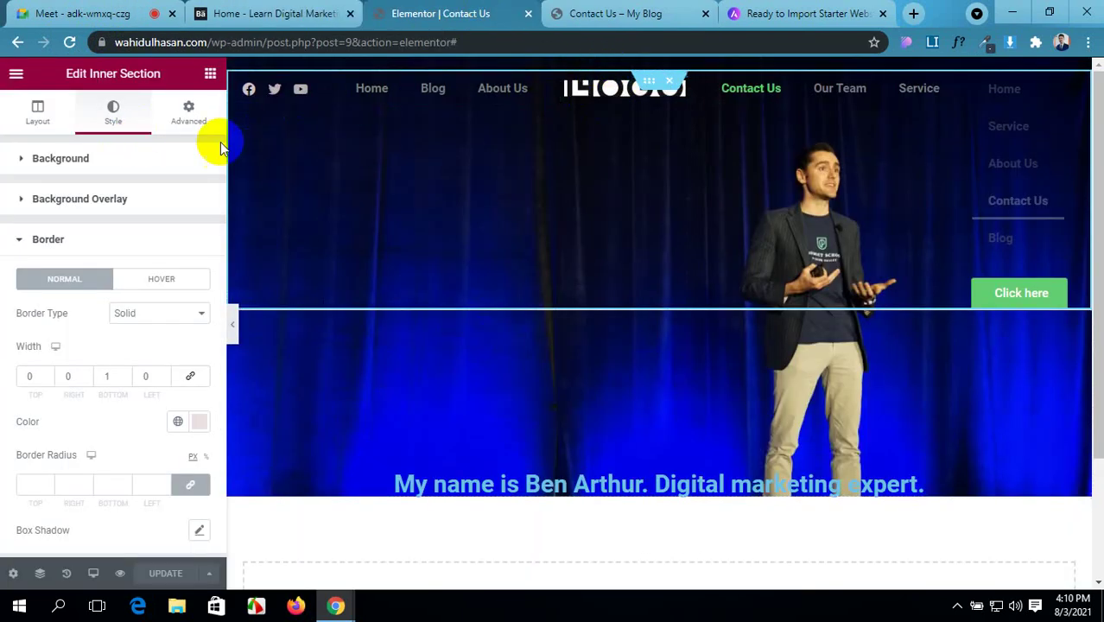
# - Unlink the inner section's padding, set top to 124, raise the bottom value, and save
pyautogui.click(183, 115)
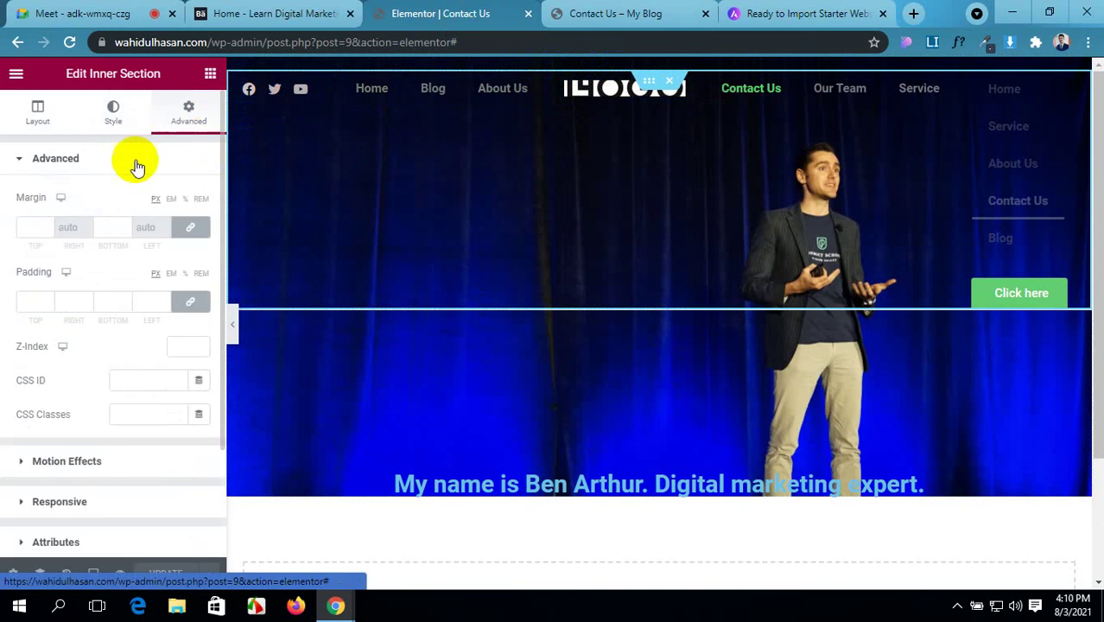
pyautogui.click(26, 302)
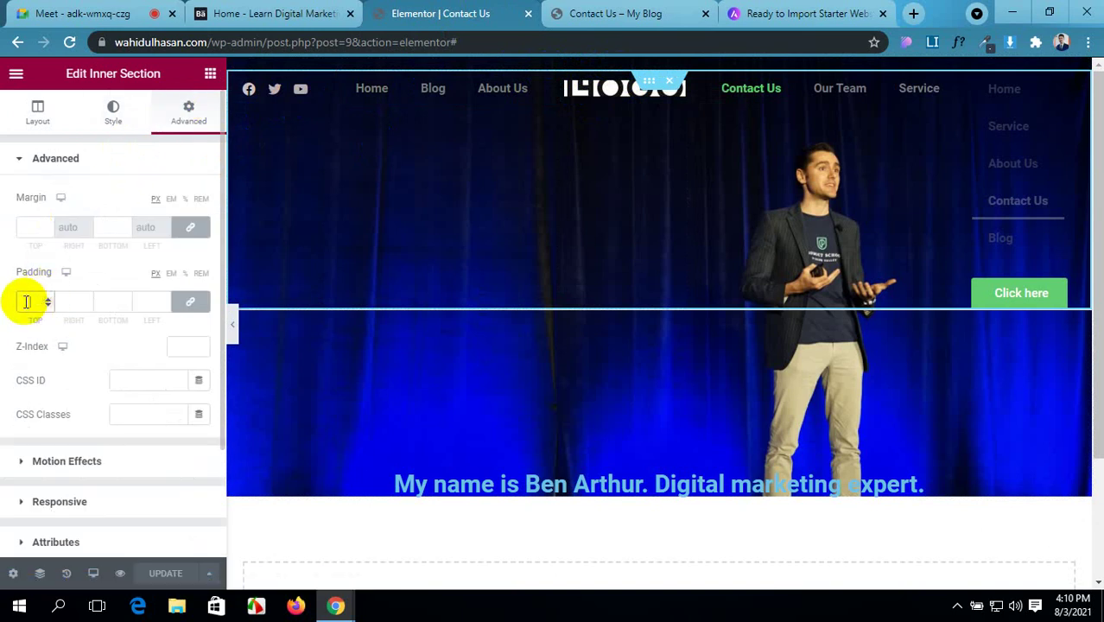
pyautogui.click(188, 302)
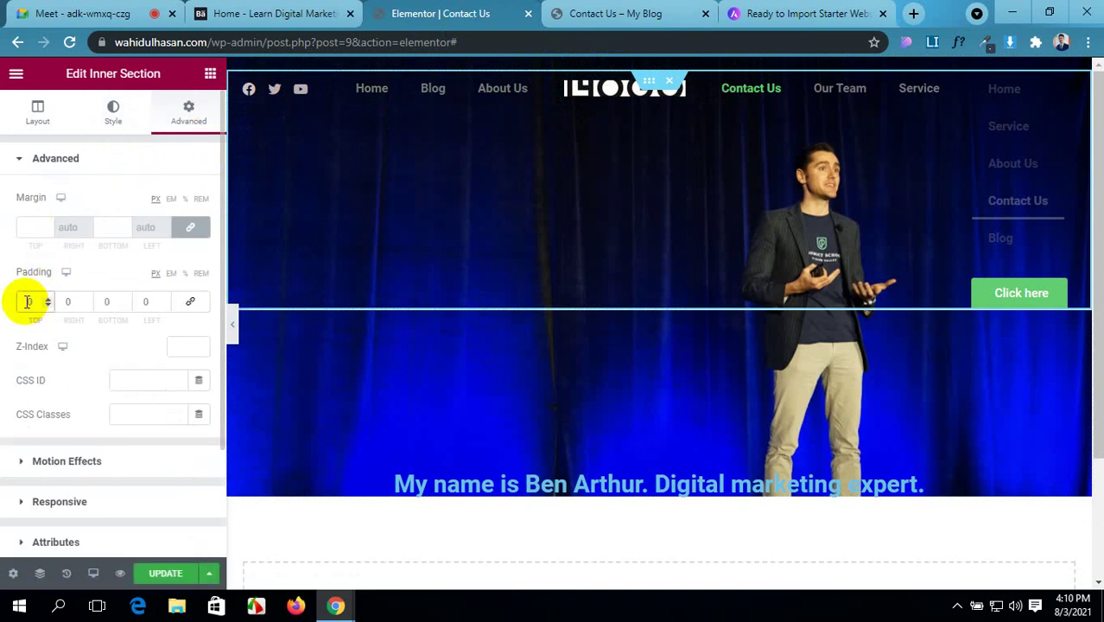
pyautogui.write('12')
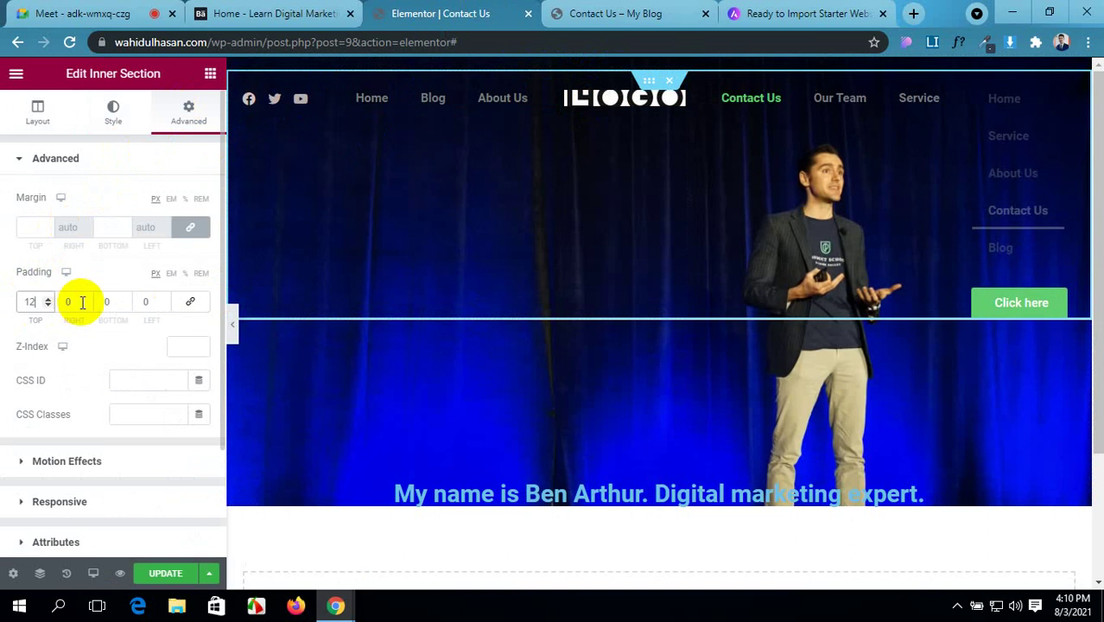
pyautogui.write('4')
pyautogui.click(125, 309)
pyautogui.write('7')
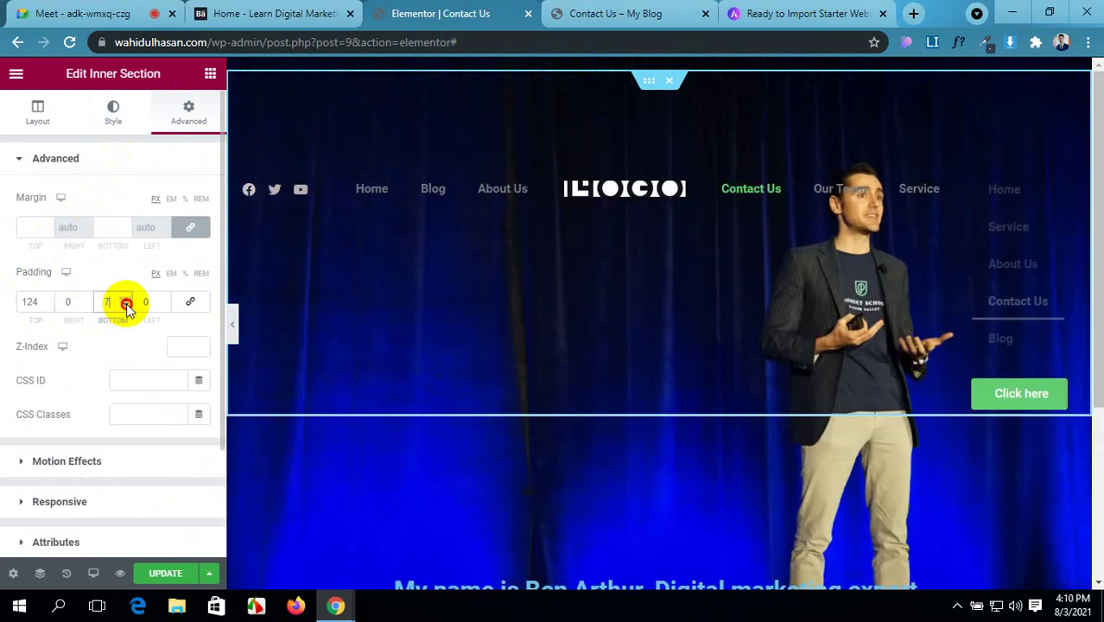
pyautogui.write('3')
pyautogui.doubleClick(106, 302)
pyautogui.write('156')
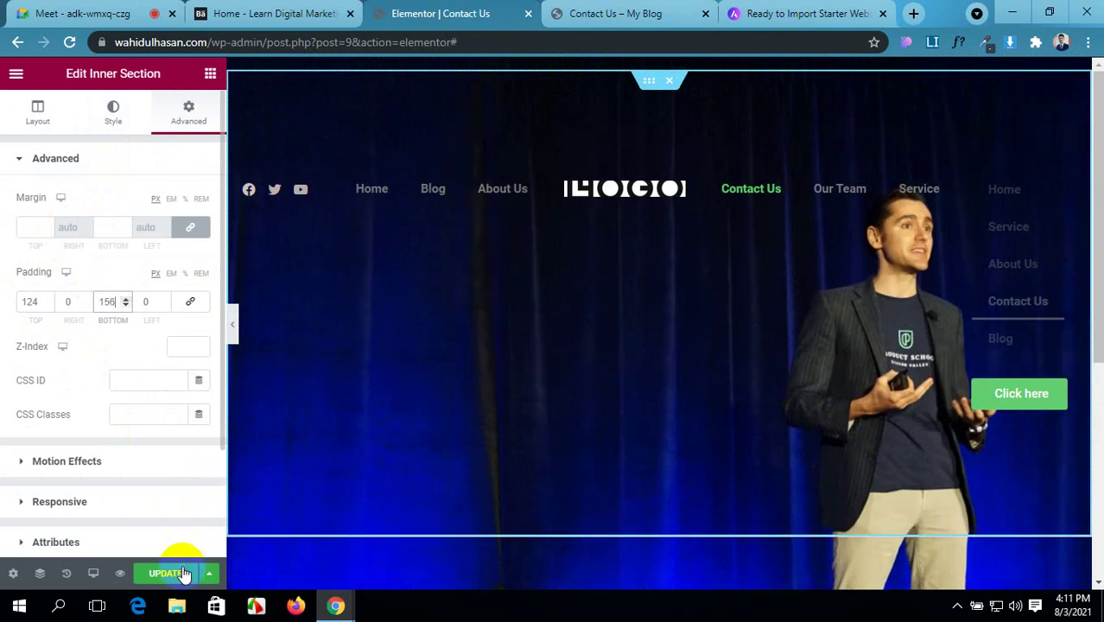
pyautogui.press('BackSpace')
pyautogui.press('BackSpace')
pyautogui.write('92')
pyautogui.click(184, 575)
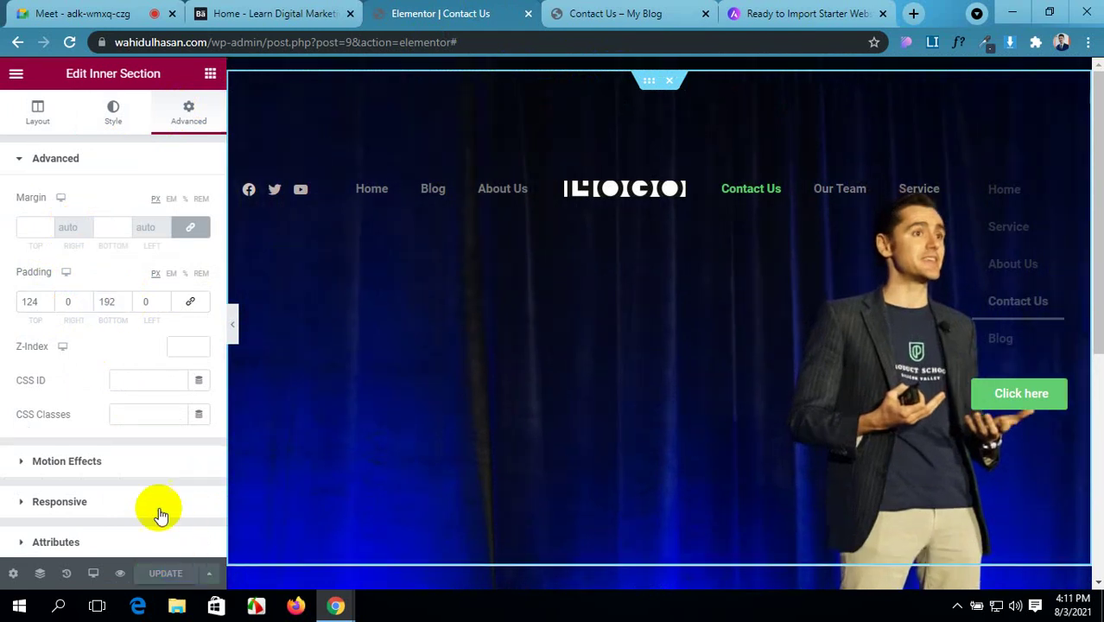
# - Change the top padding to 350 and save the page again
pyautogui.doubleClick(37, 302)
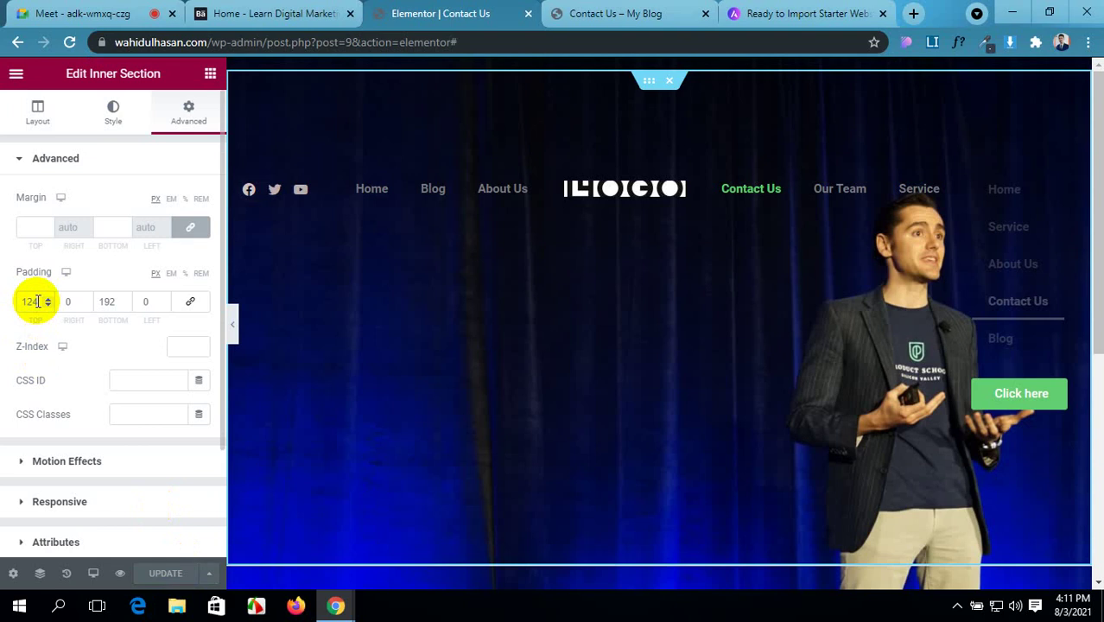
pyautogui.write('150')
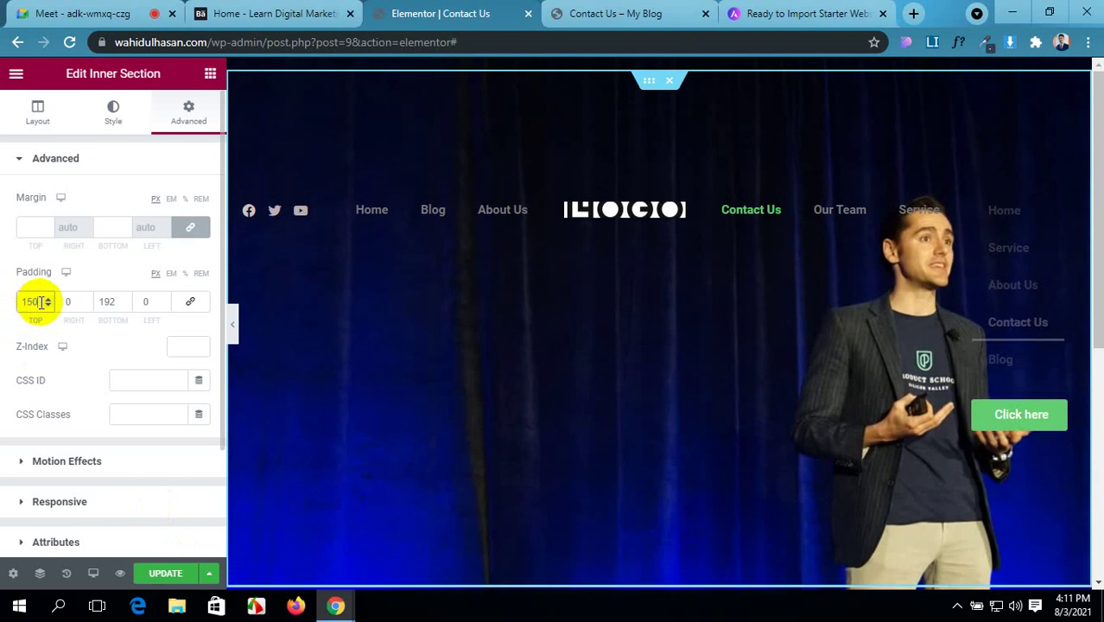
pyautogui.doubleClick(29, 302)
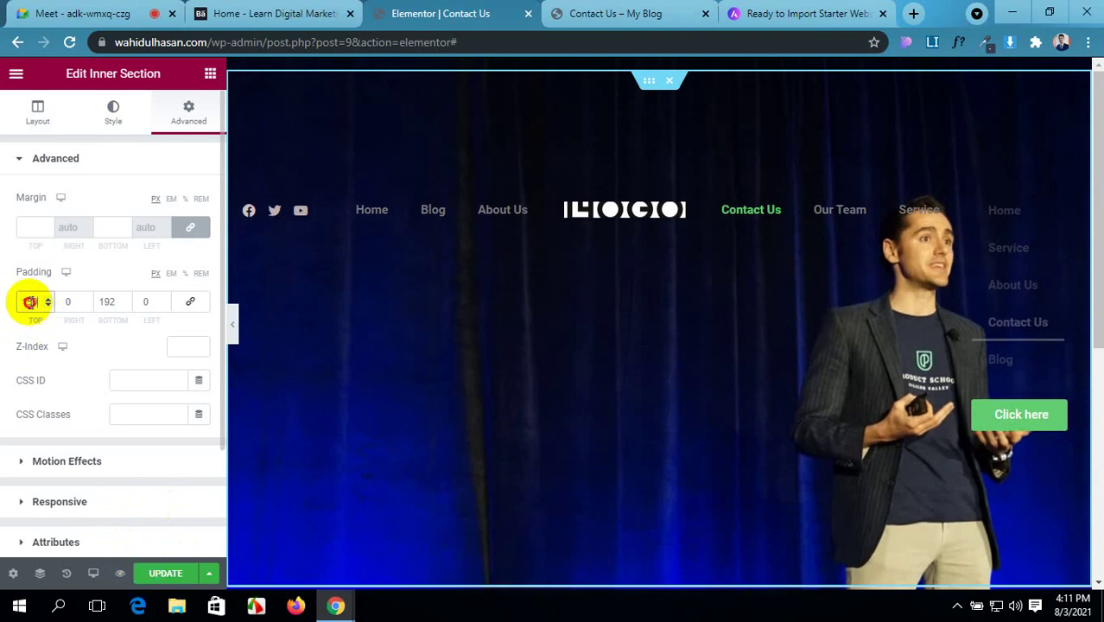
pyautogui.write('25095')
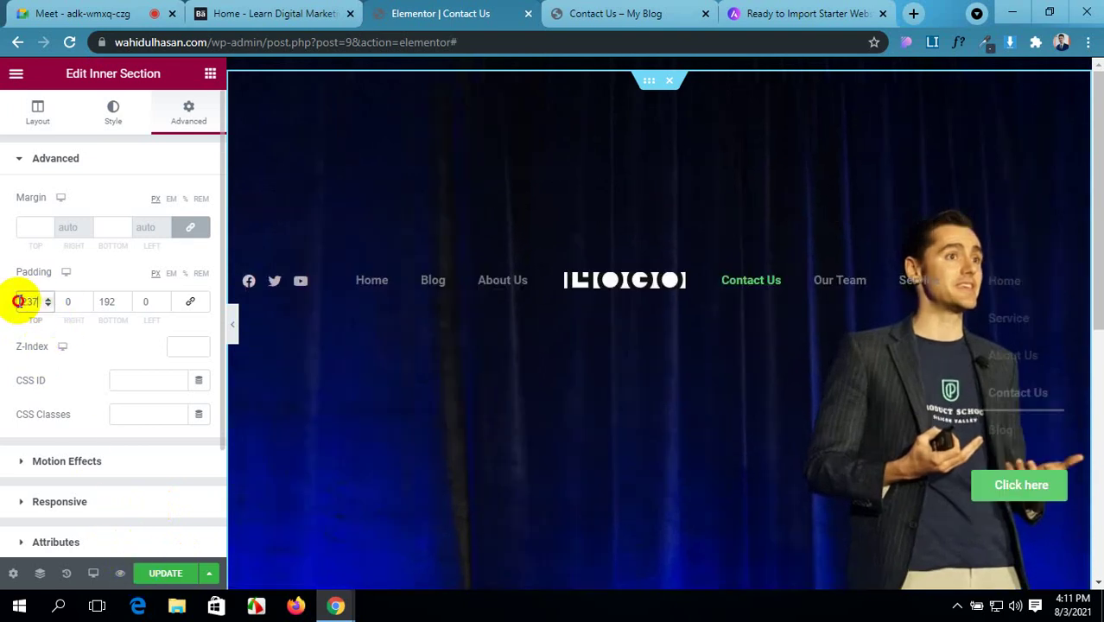
pyautogui.press('BackSpace')
pyautogui.press('BackSpace')
pyautogui.press('BackSpace')
pyautogui.write('350')
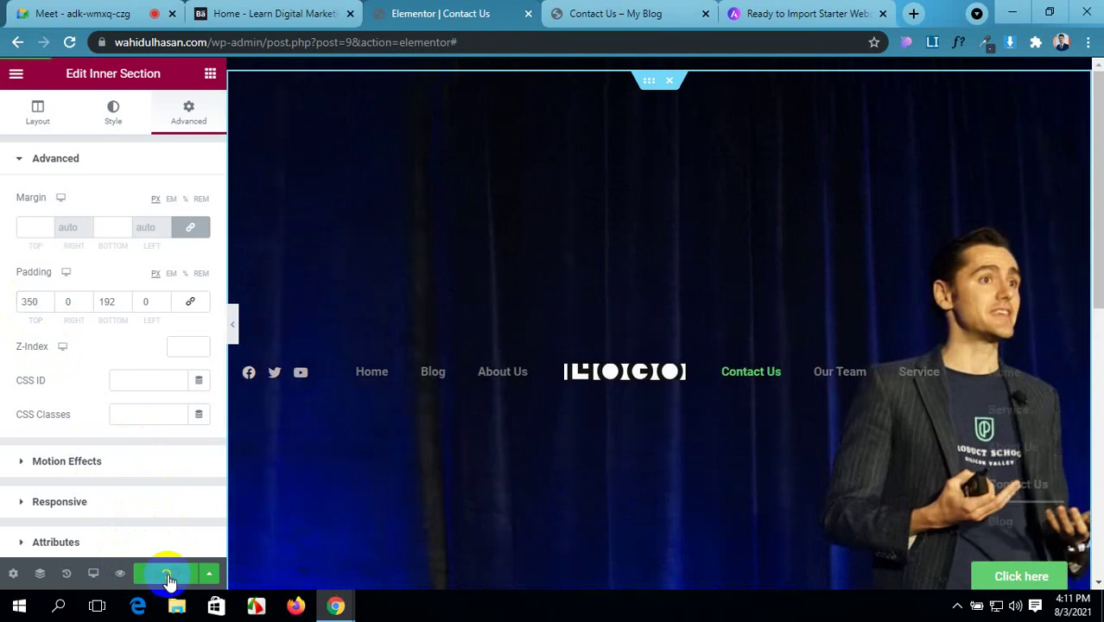
pyautogui.click(166, 573)
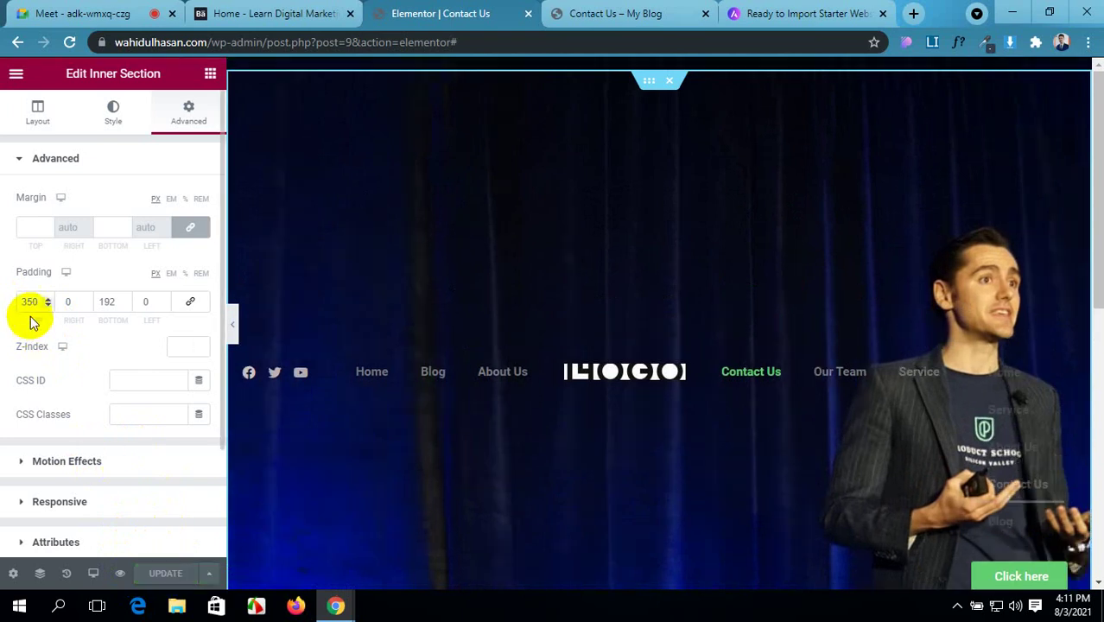
# - Link all four padding values, push the top padding higher, and reload the editor
pyautogui.scroll(2, 39, 298)
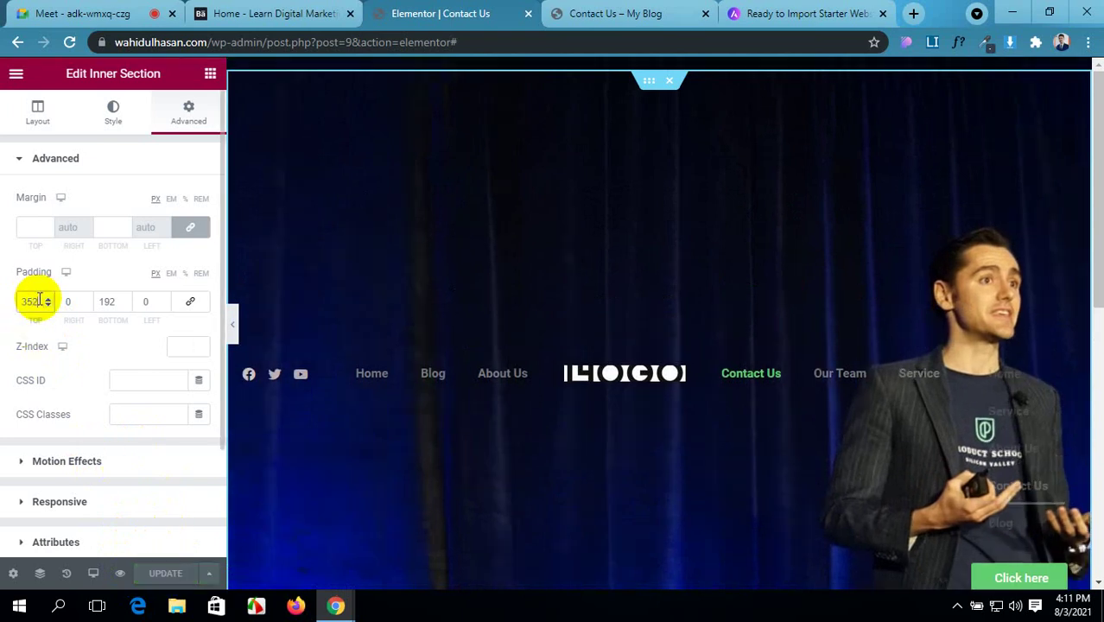
pyautogui.scroll(20, 39, 298)
pyautogui.scroll(20, 39, 298)
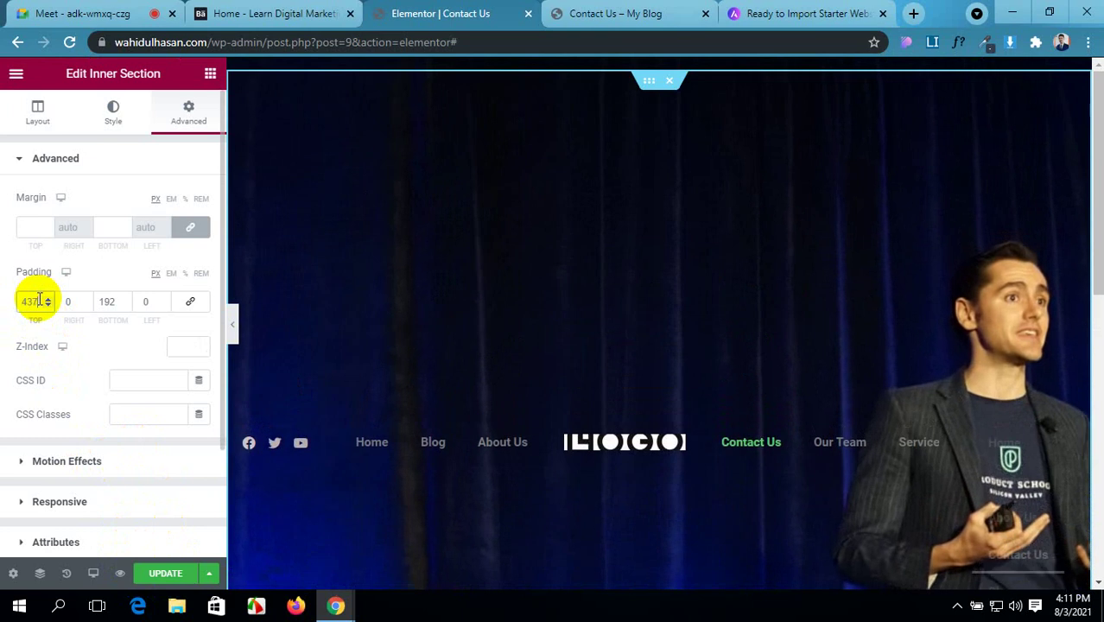
pyautogui.click(189, 304)
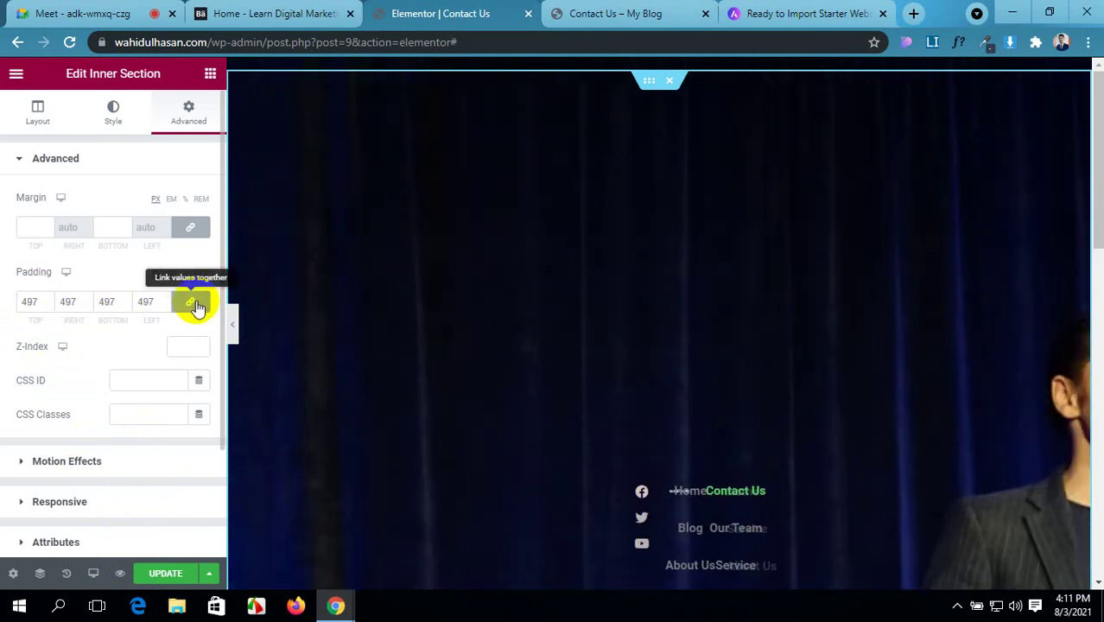
pyautogui.click(34, 302)
pyautogui.scroll(18, 33, 302)
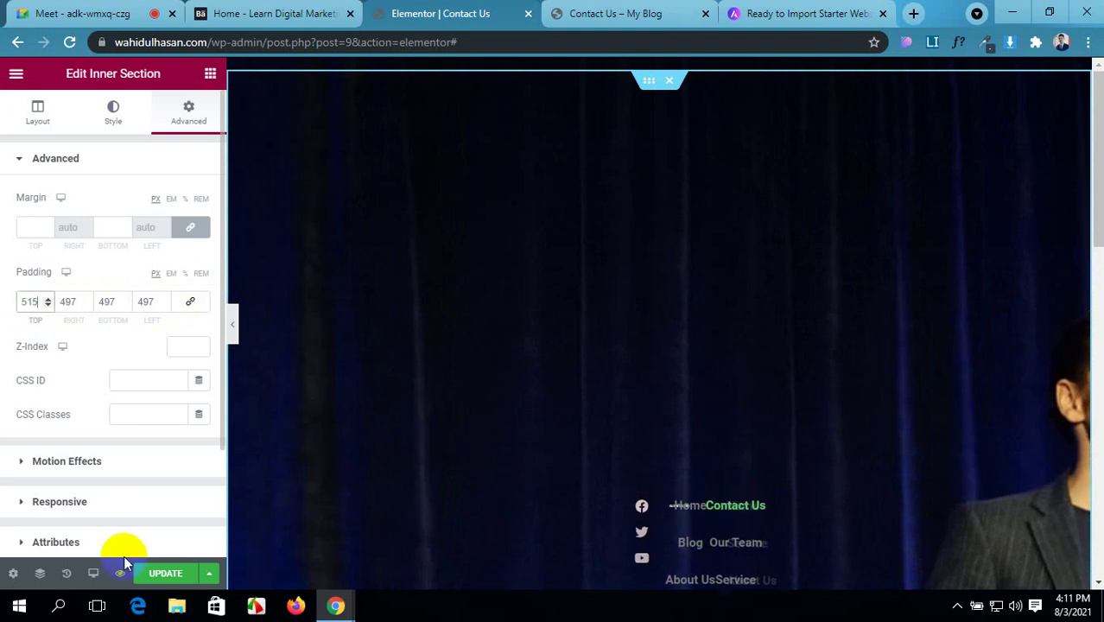
pyautogui.click(68, 43)
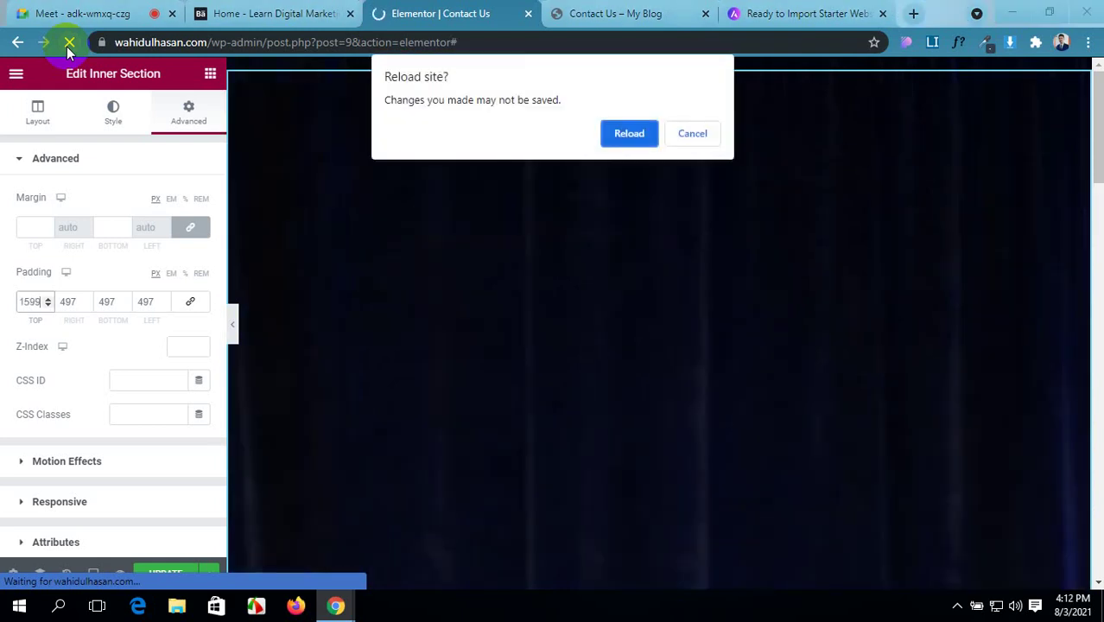
# - Confirm Reload in the 'Reload site?' dialog, discarding the unsaved padding changes
pyautogui.click(615, 145)
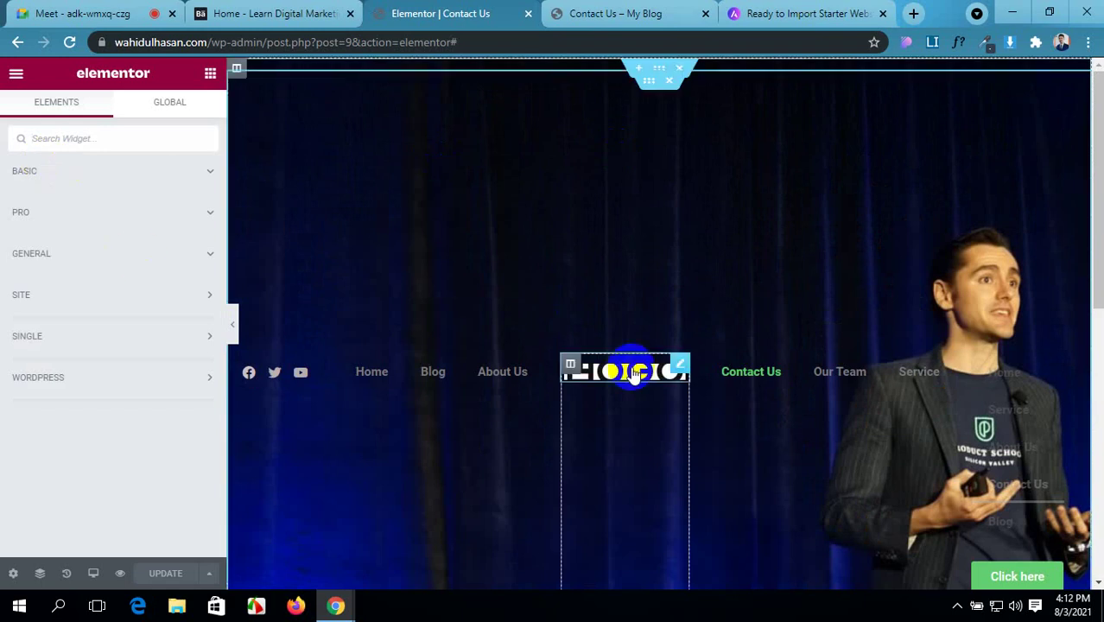
# - Set the header inner section's top and bottom padding to 20 and save
pyautogui.click(649, 77)
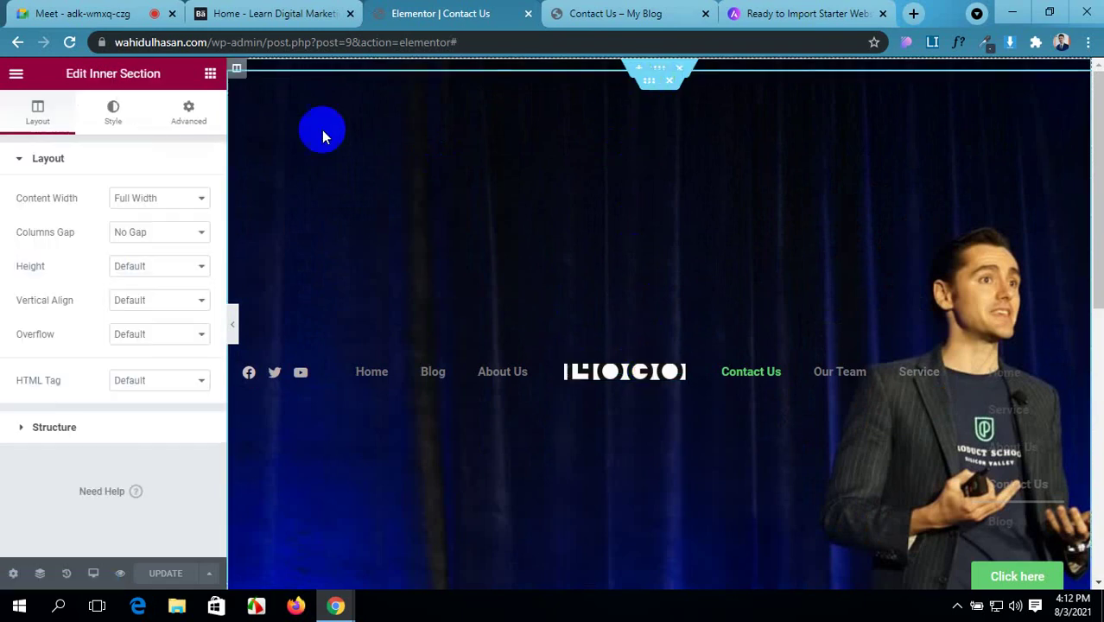
pyautogui.click(188, 116)
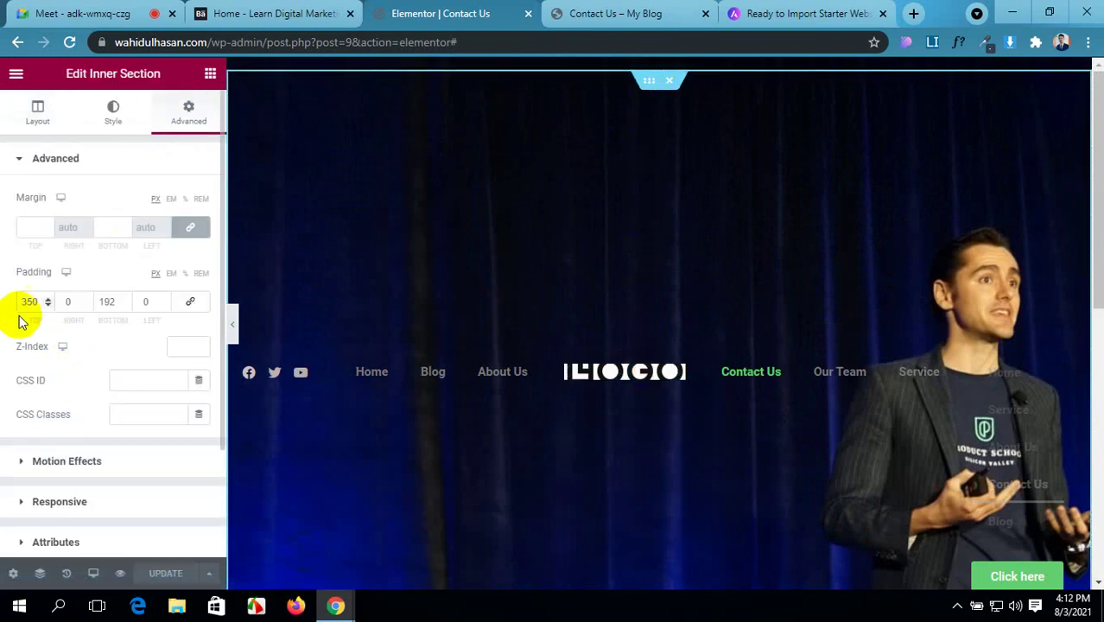
pyautogui.moveTo(38, 301); pyautogui.dragTo(13, 312)
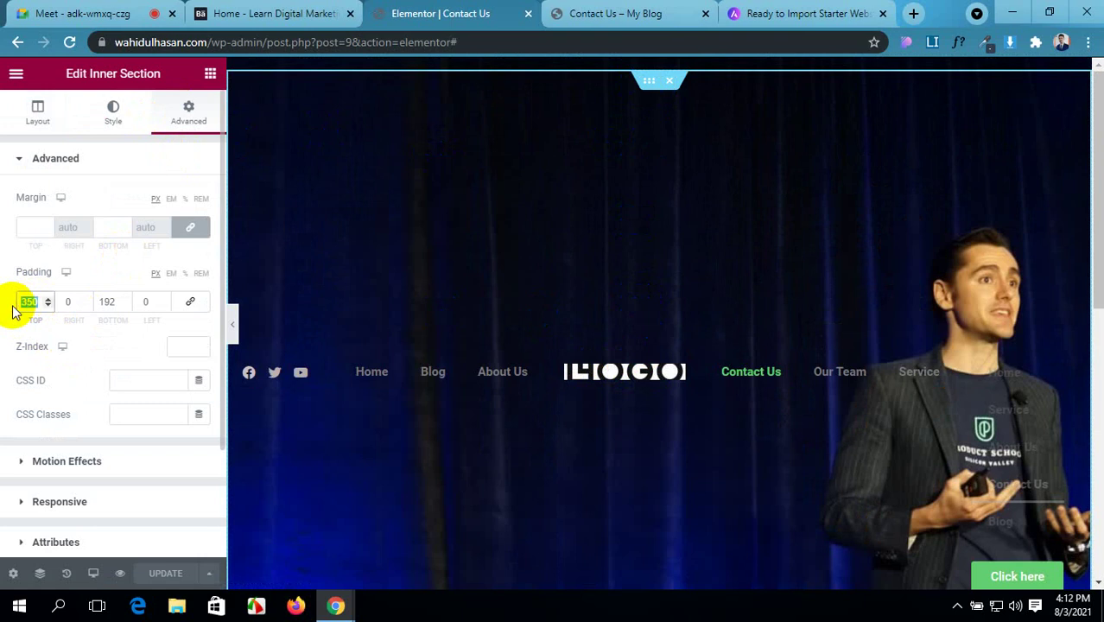
pyautogui.write('20')
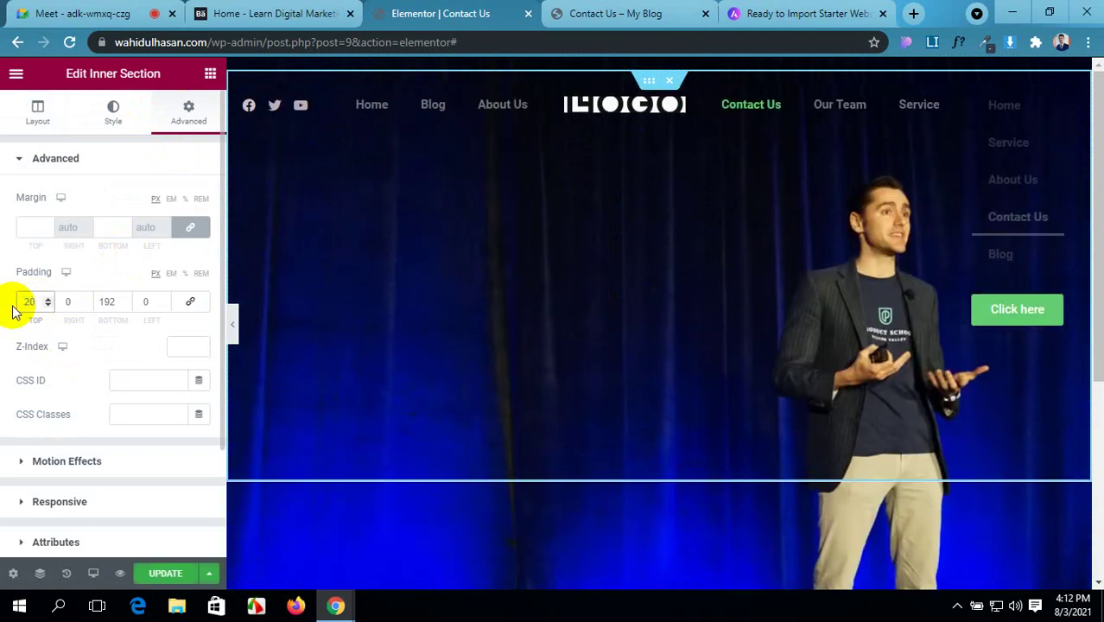
pyautogui.moveTo(113, 300); pyautogui.dragTo(99, 306)
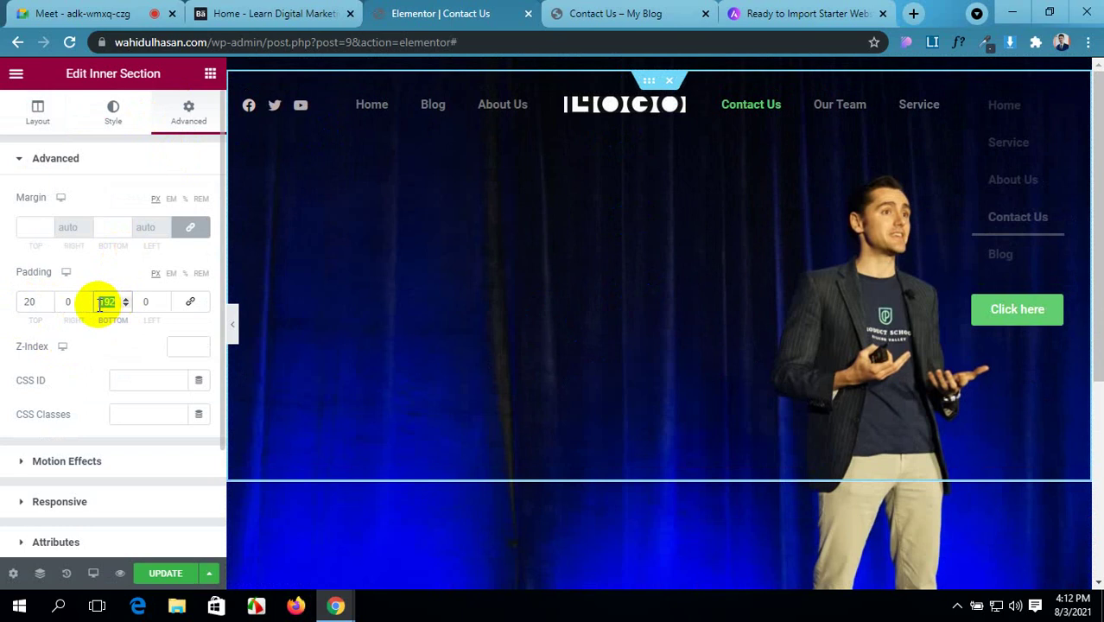
pyautogui.write('20')
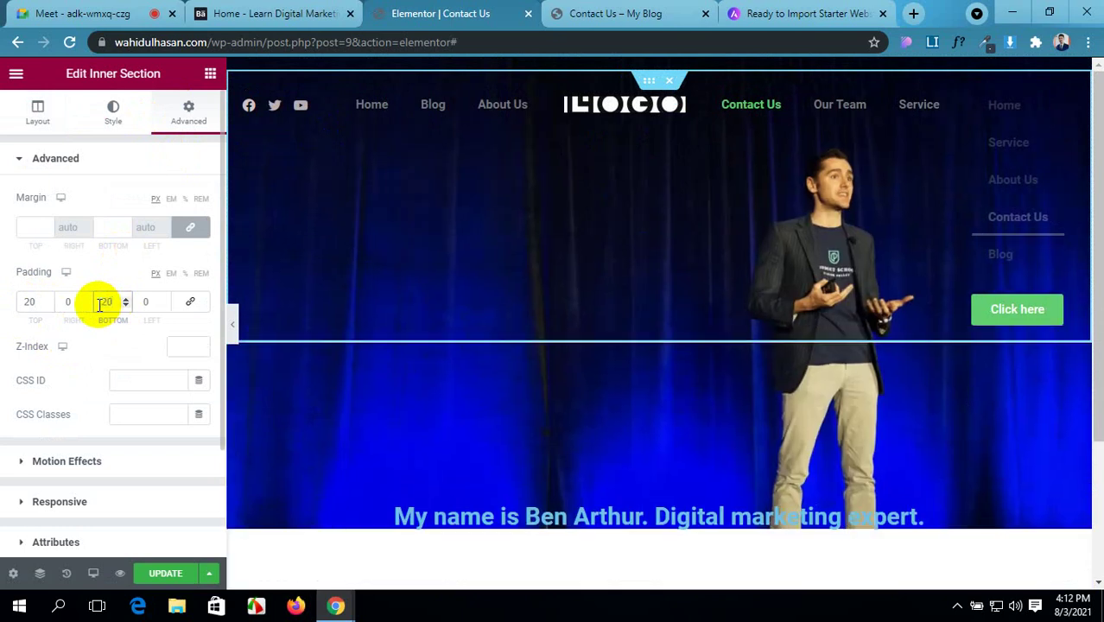
pyautogui.click(159, 576)
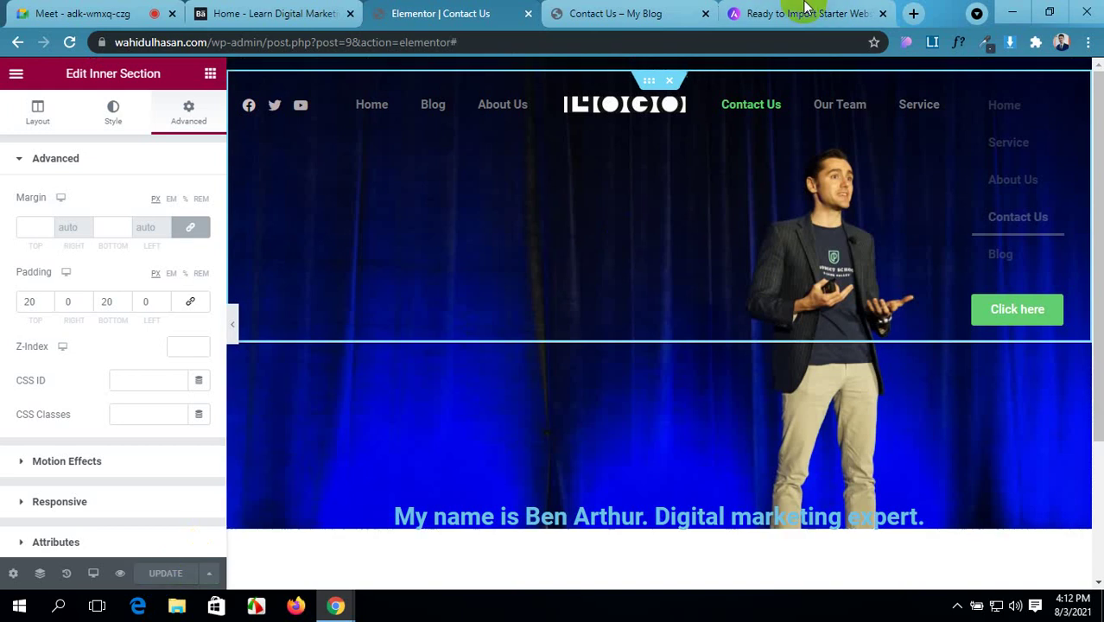
# - Reload the live Contact Us page to verify the padding, compare with the demo, and return
pyautogui.click(629, 11)
pyautogui.click(70, 43)
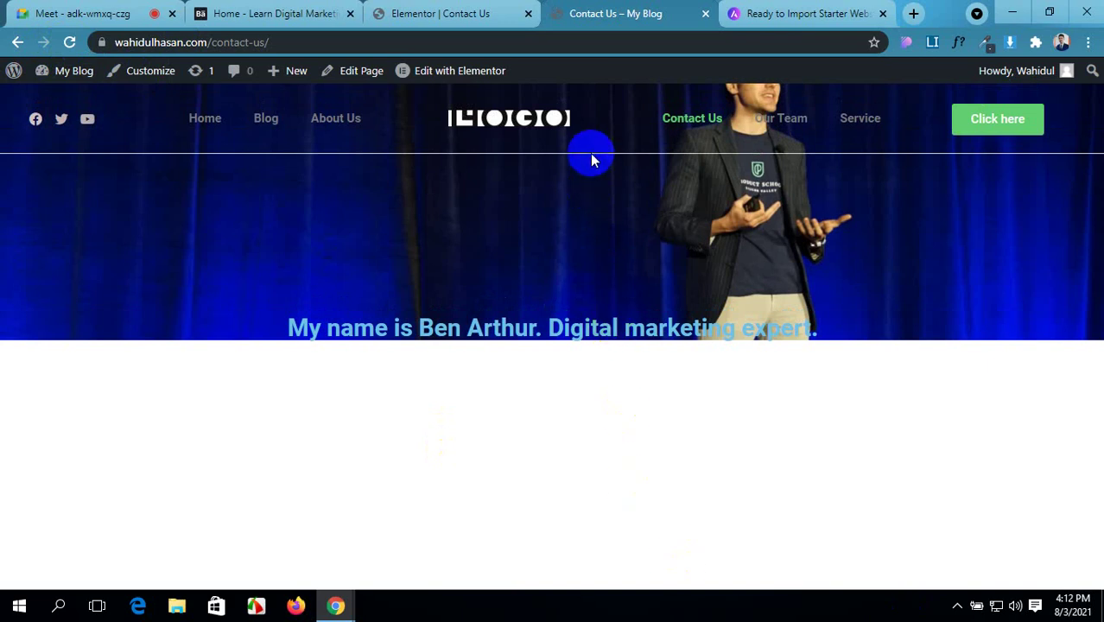
pyautogui.click(264, 9)
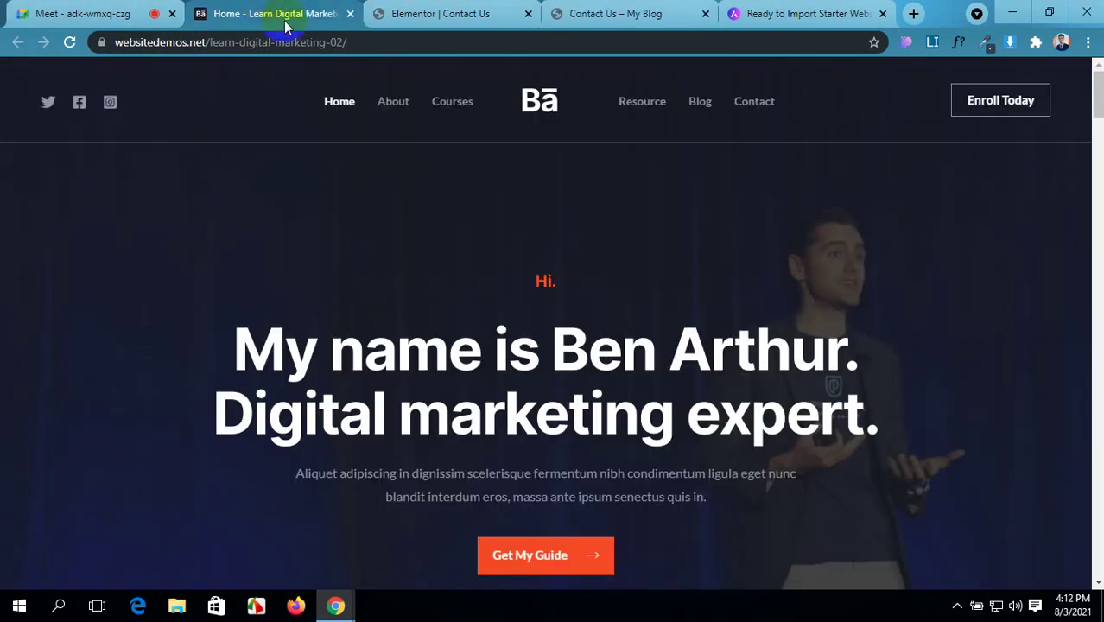
pyautogui.click(445, 13)
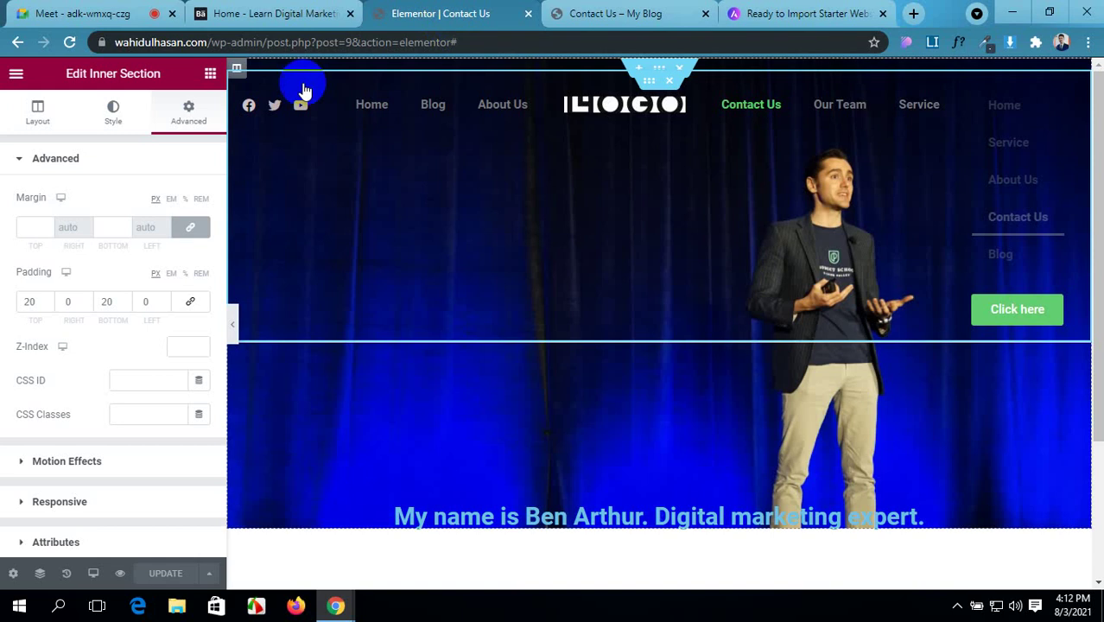
# - Change the inner section's bottom border width from 1 to 0 and save the page
pyautogui.click(104, 112)
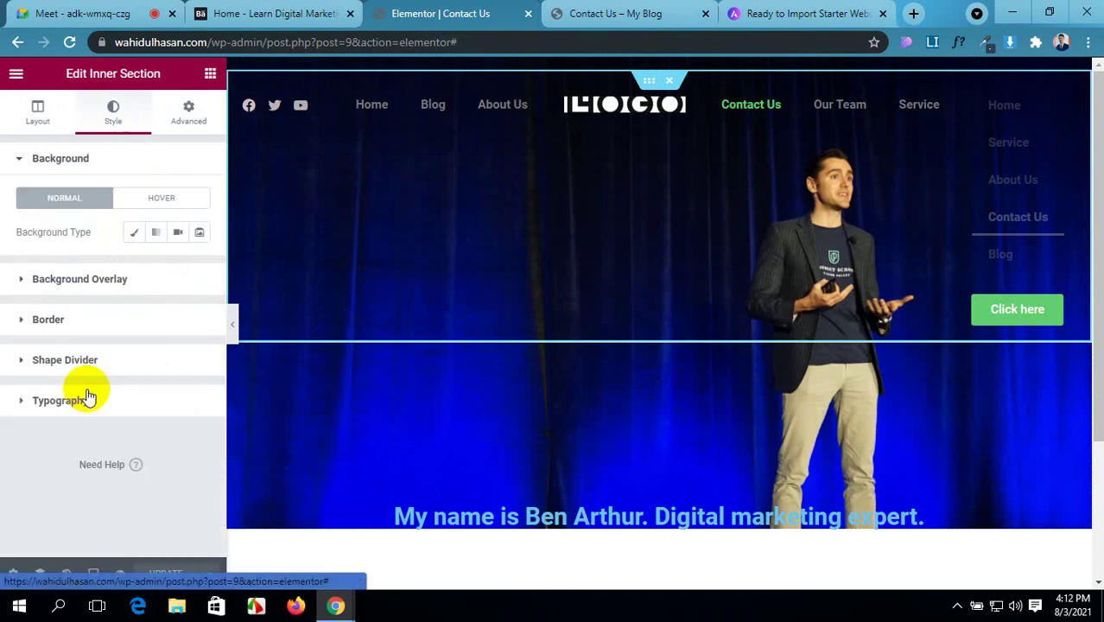
pyautogui.click(97, 331)
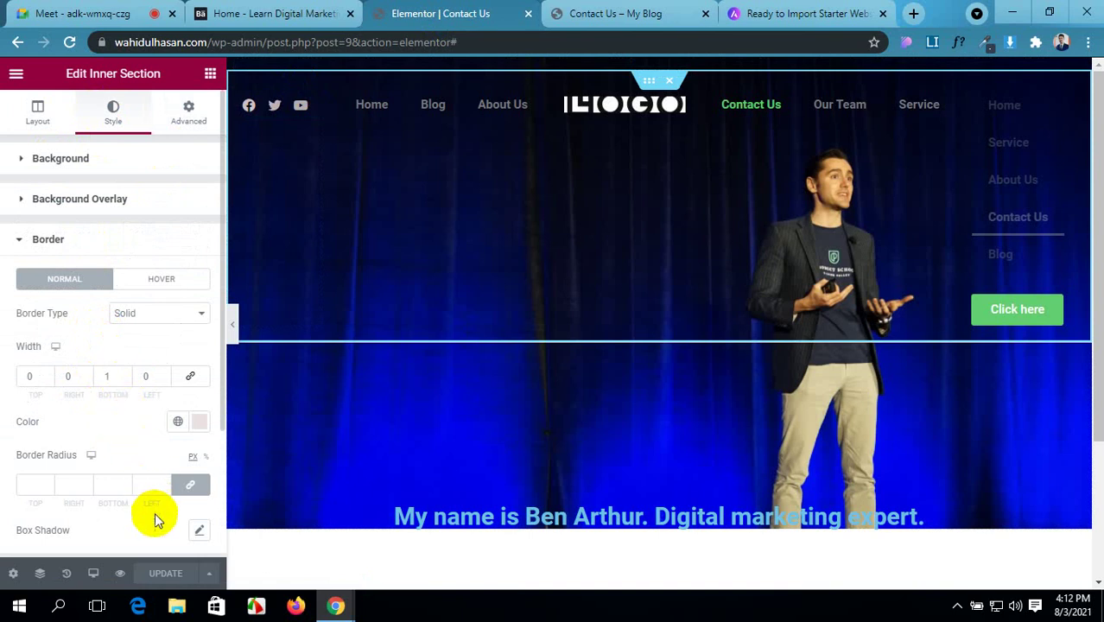
pyautogui.doubleClick(114, 375)
pyautogui.write('0')
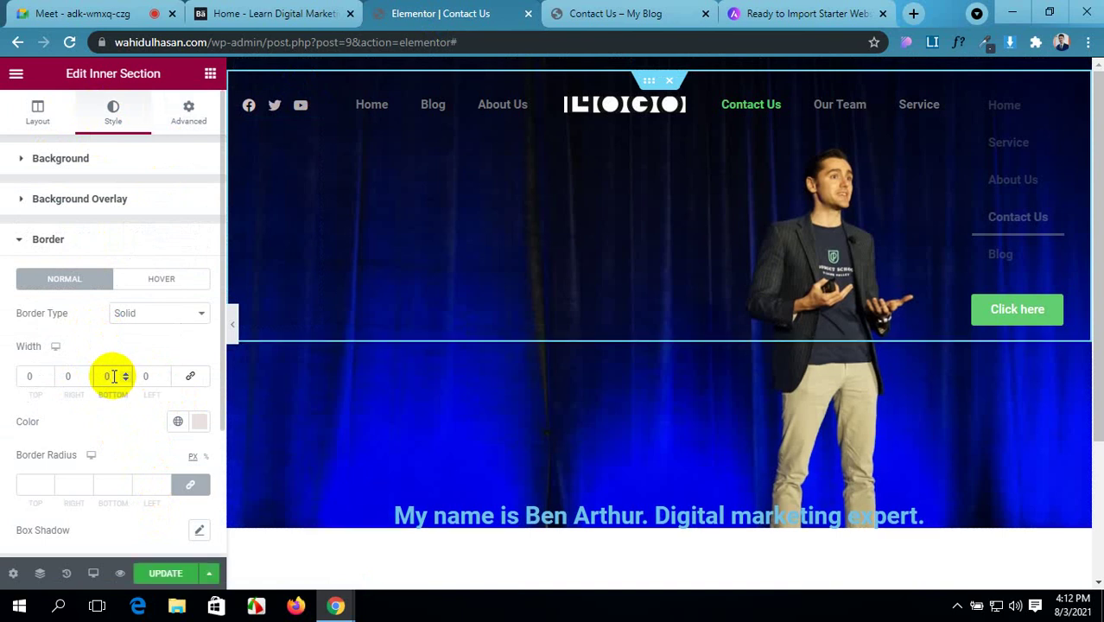
pyautogui.click(184, 575)
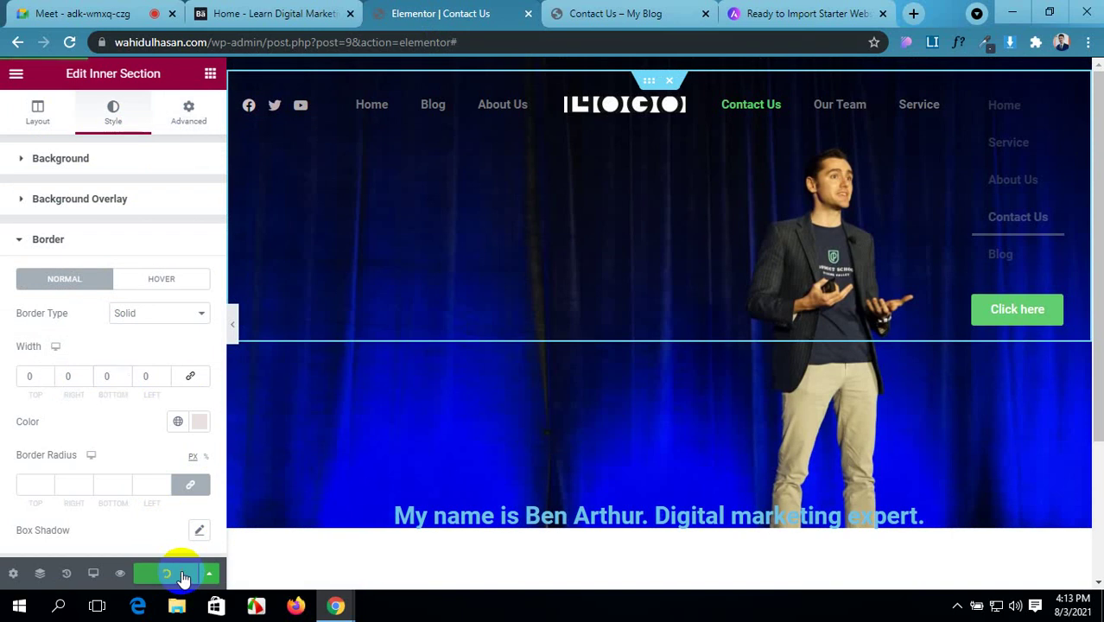
pyautogui.scroll(-1, 121, 394)
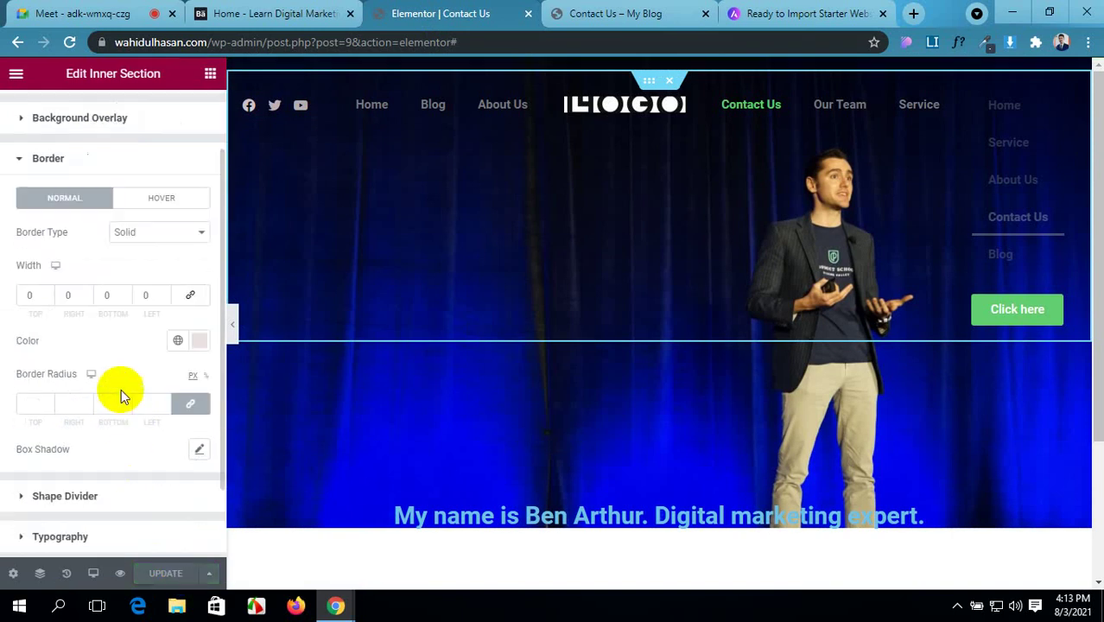